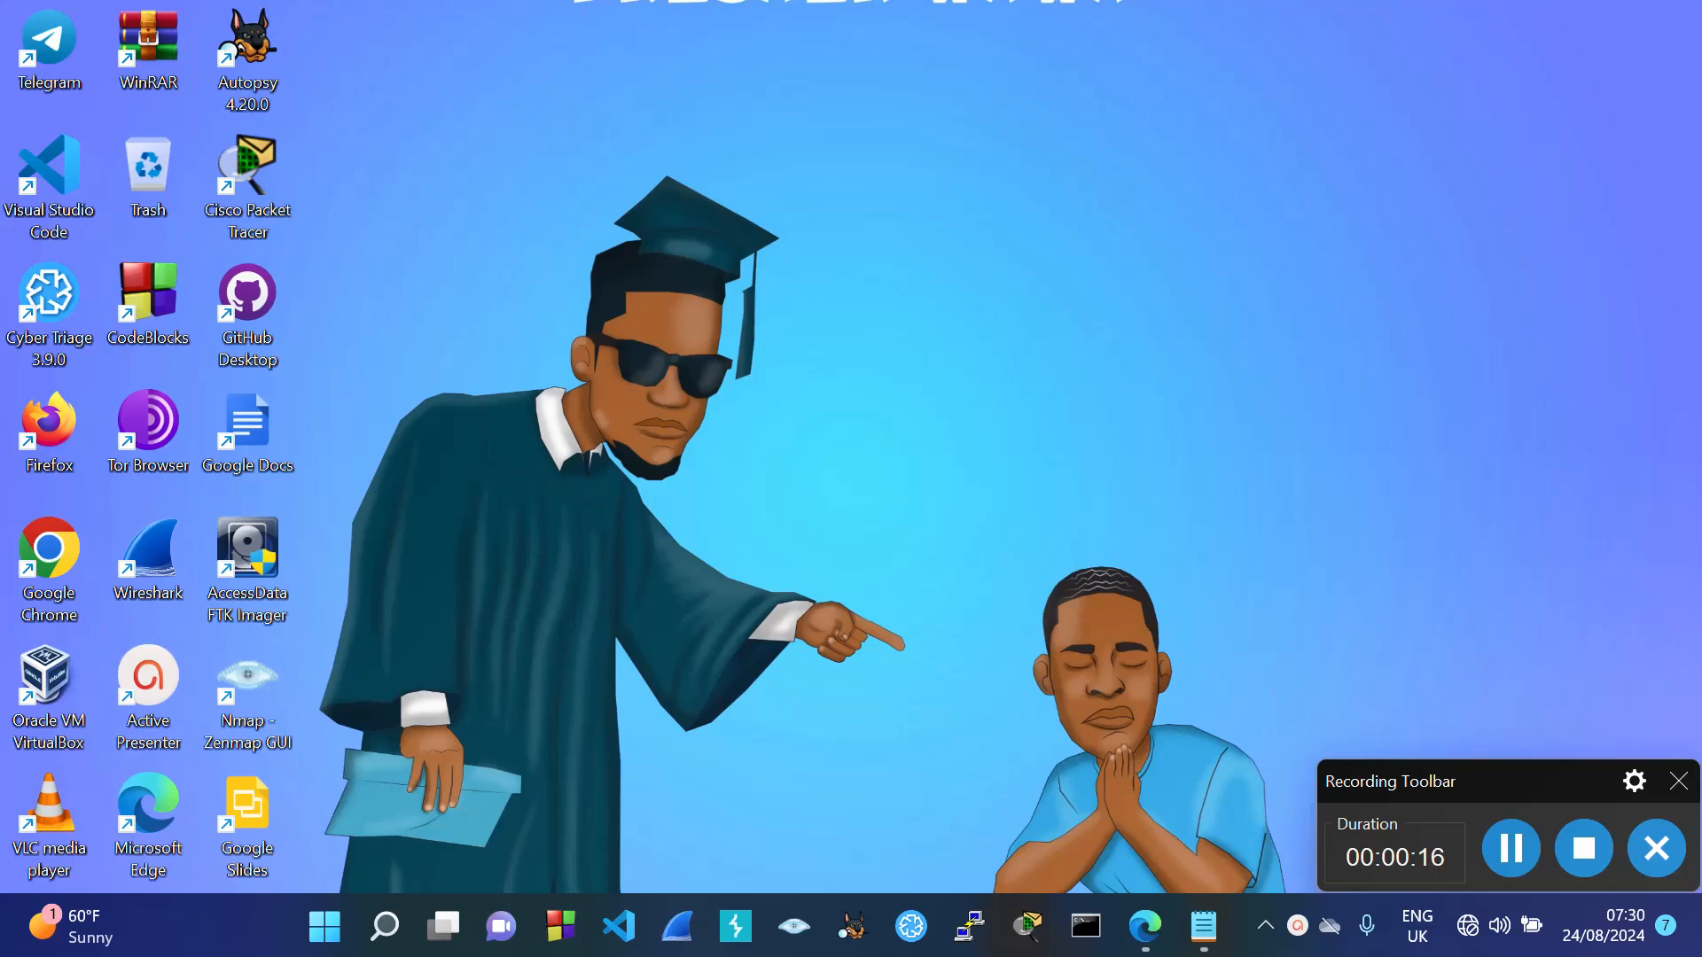
# Step: Bring up the assignment PDF and the blank Notepad document side by side
pyautogui.moveTo(1143, 913)
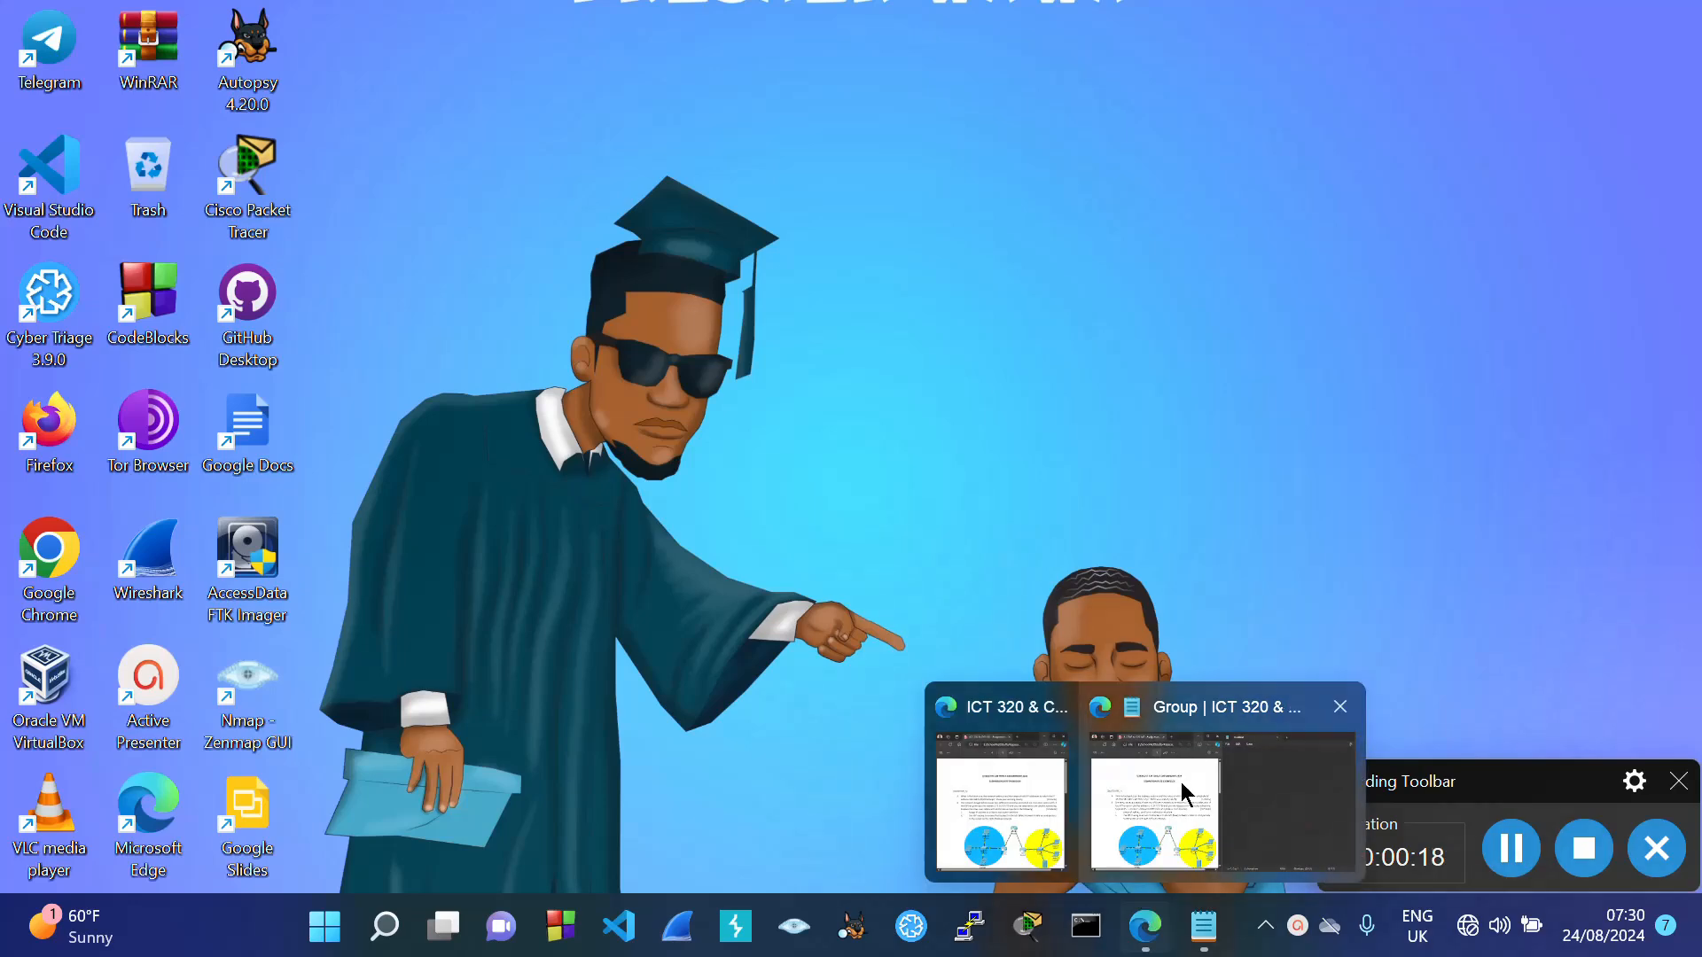
pyautogui.click(1236, 793)
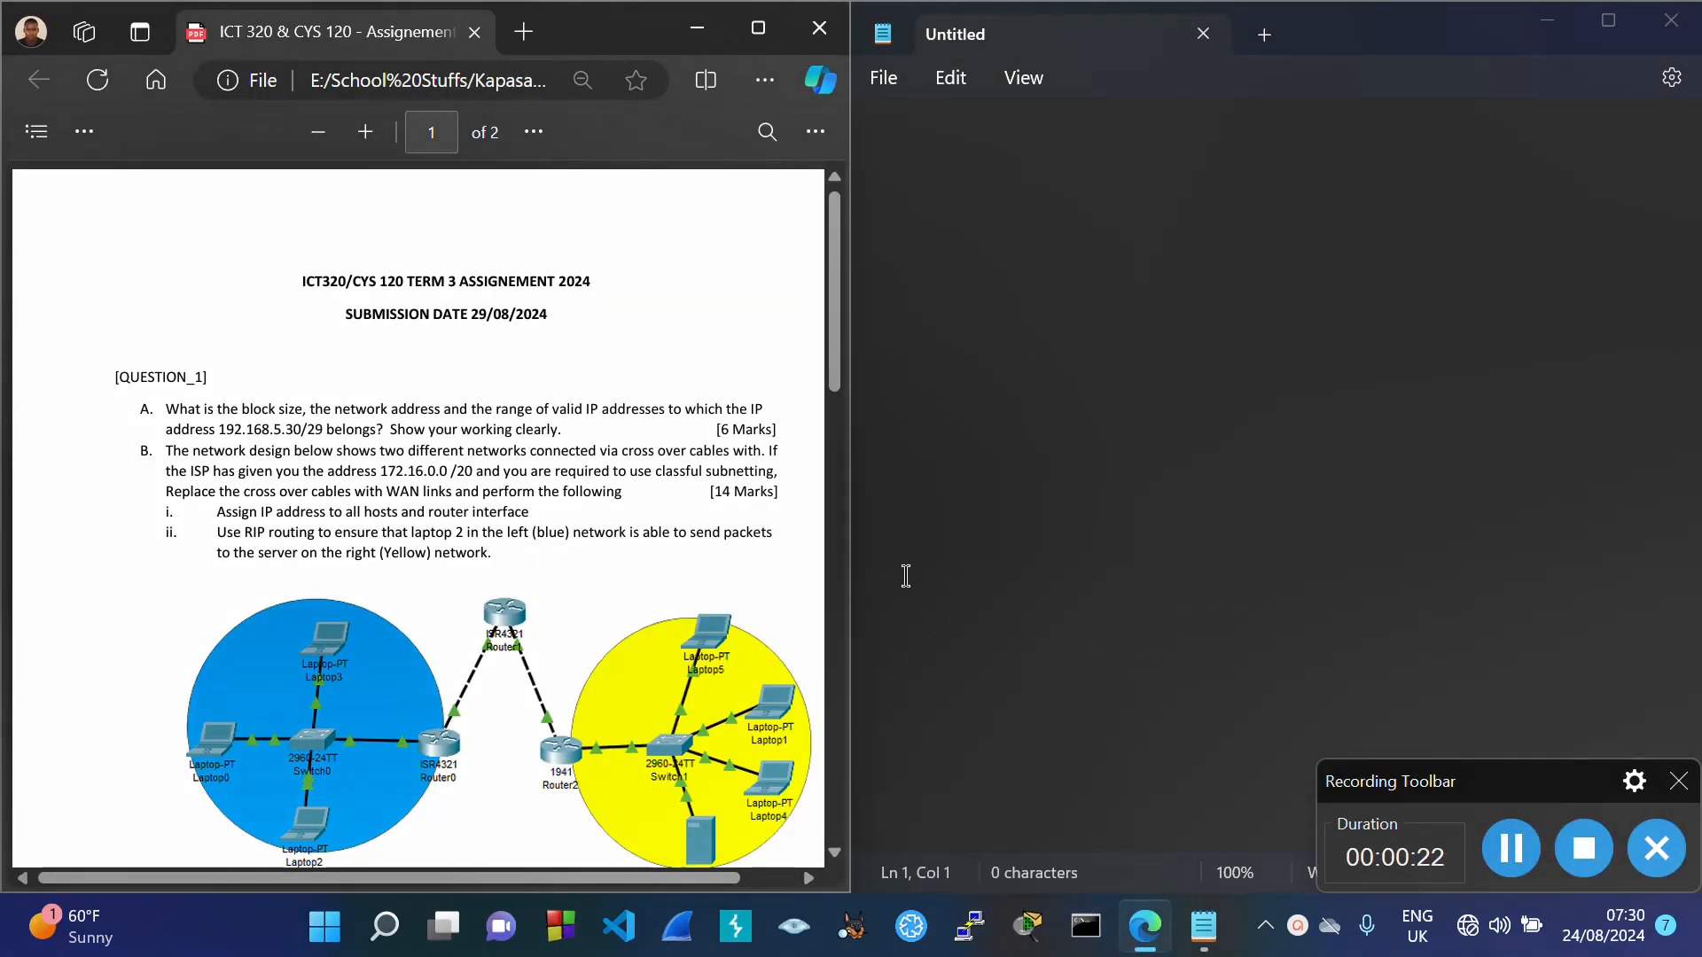
pyautogui.moveTo(1519, 778); pyautogui.dragTo(669, 30)
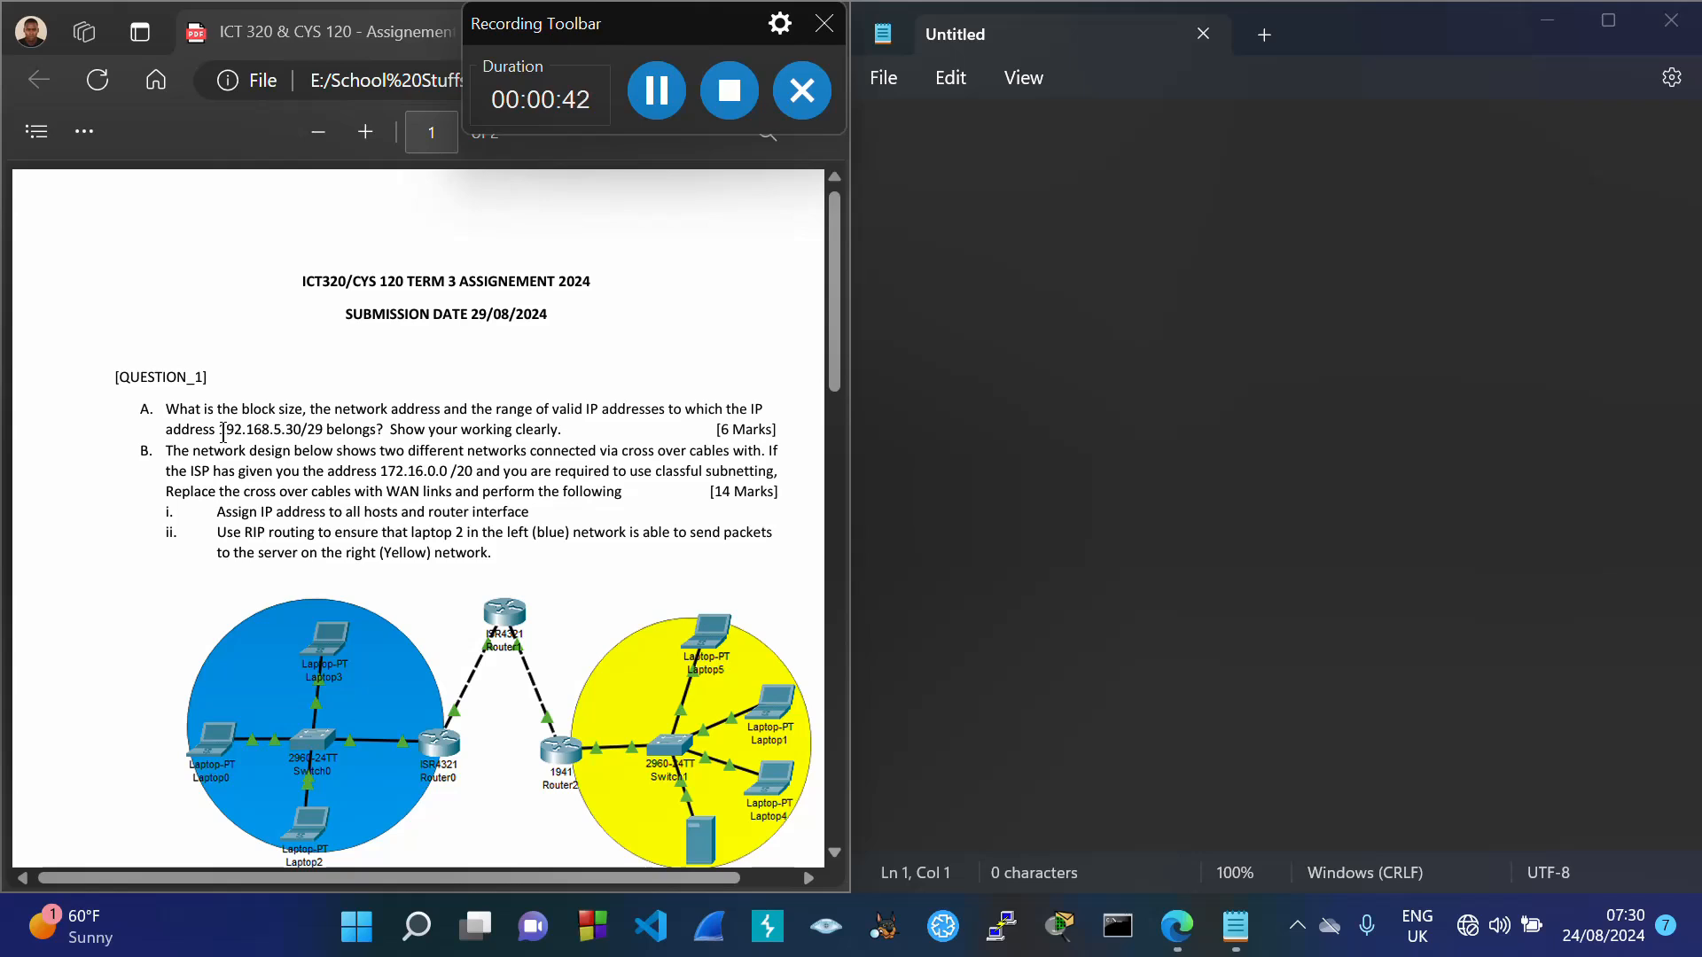
# Step: Copy the IP address from part A of Question 1, 192.168.5.30/29, into the blank note as its first line
pyautogui.moveTo(218, 429); pyautogui.dragTo(323, 432)
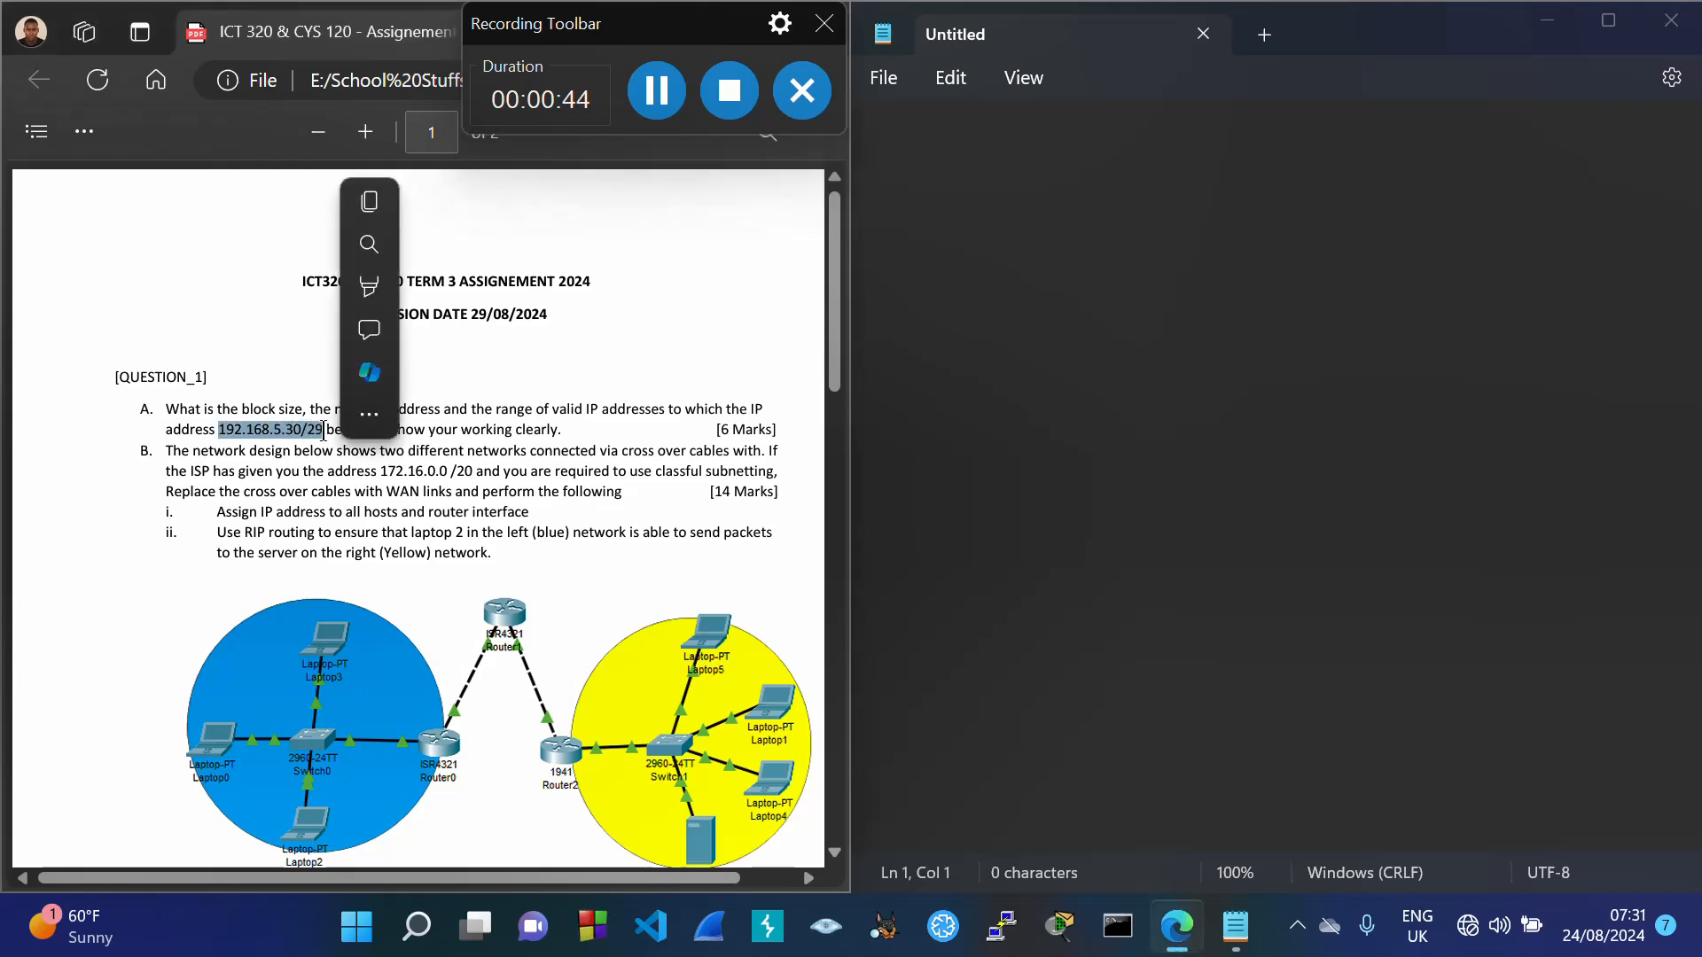
pyautogui.click(480, 432)
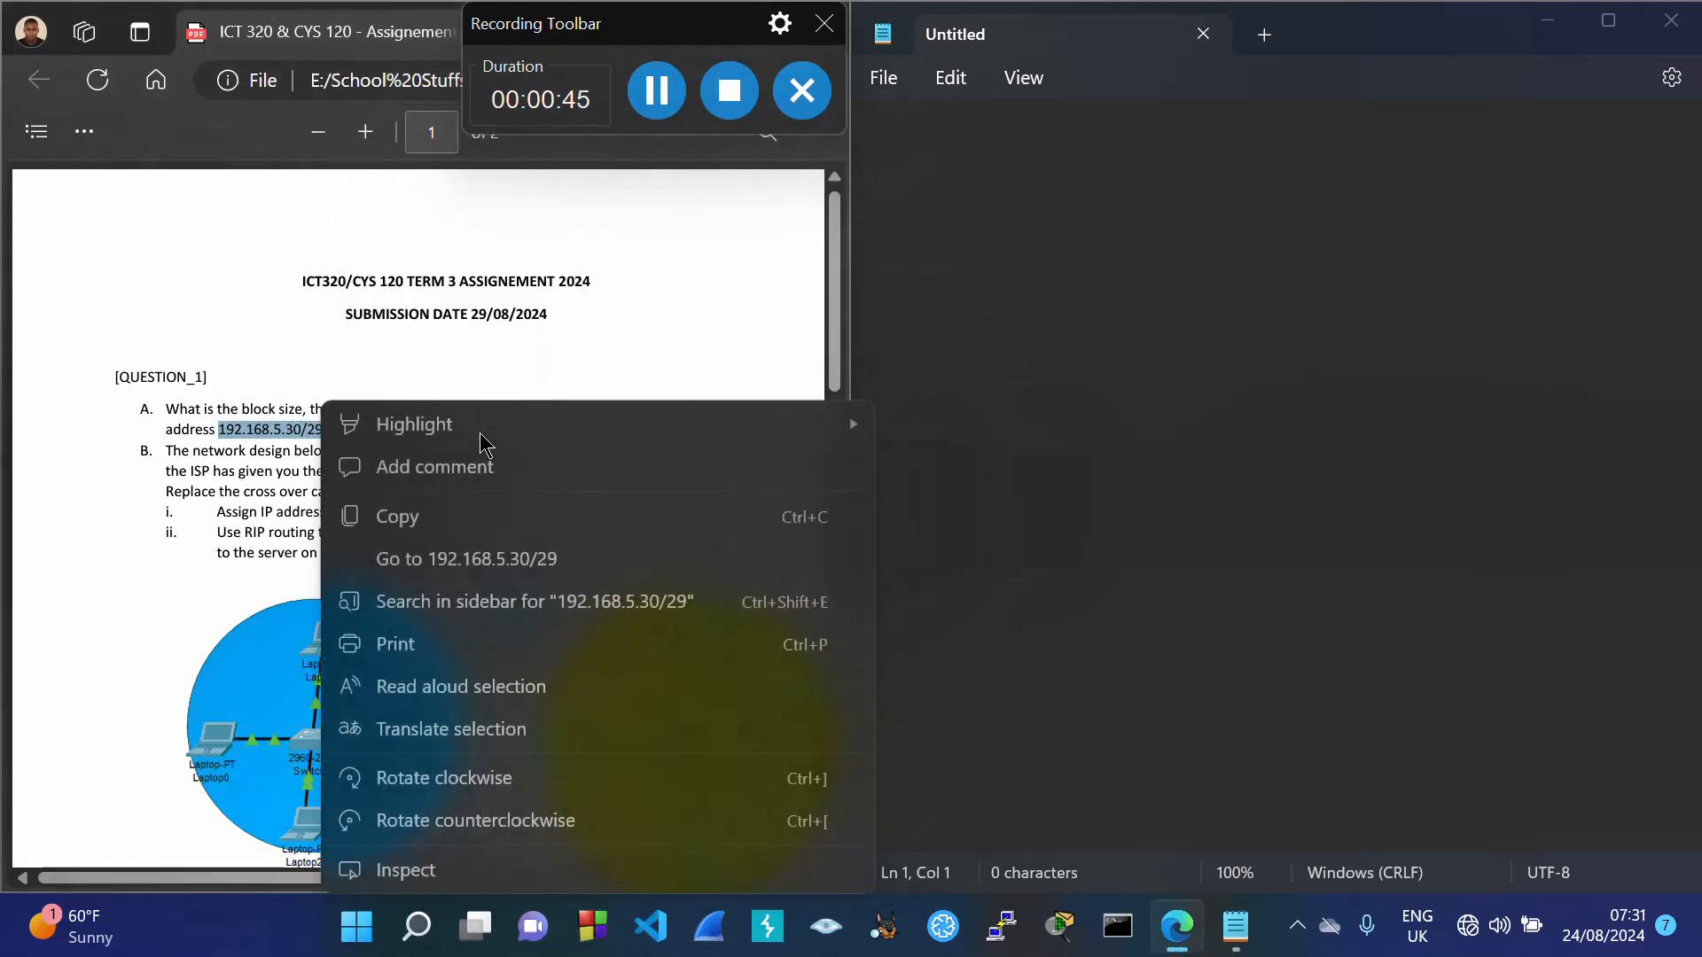
pyautogui.click(535, 350)
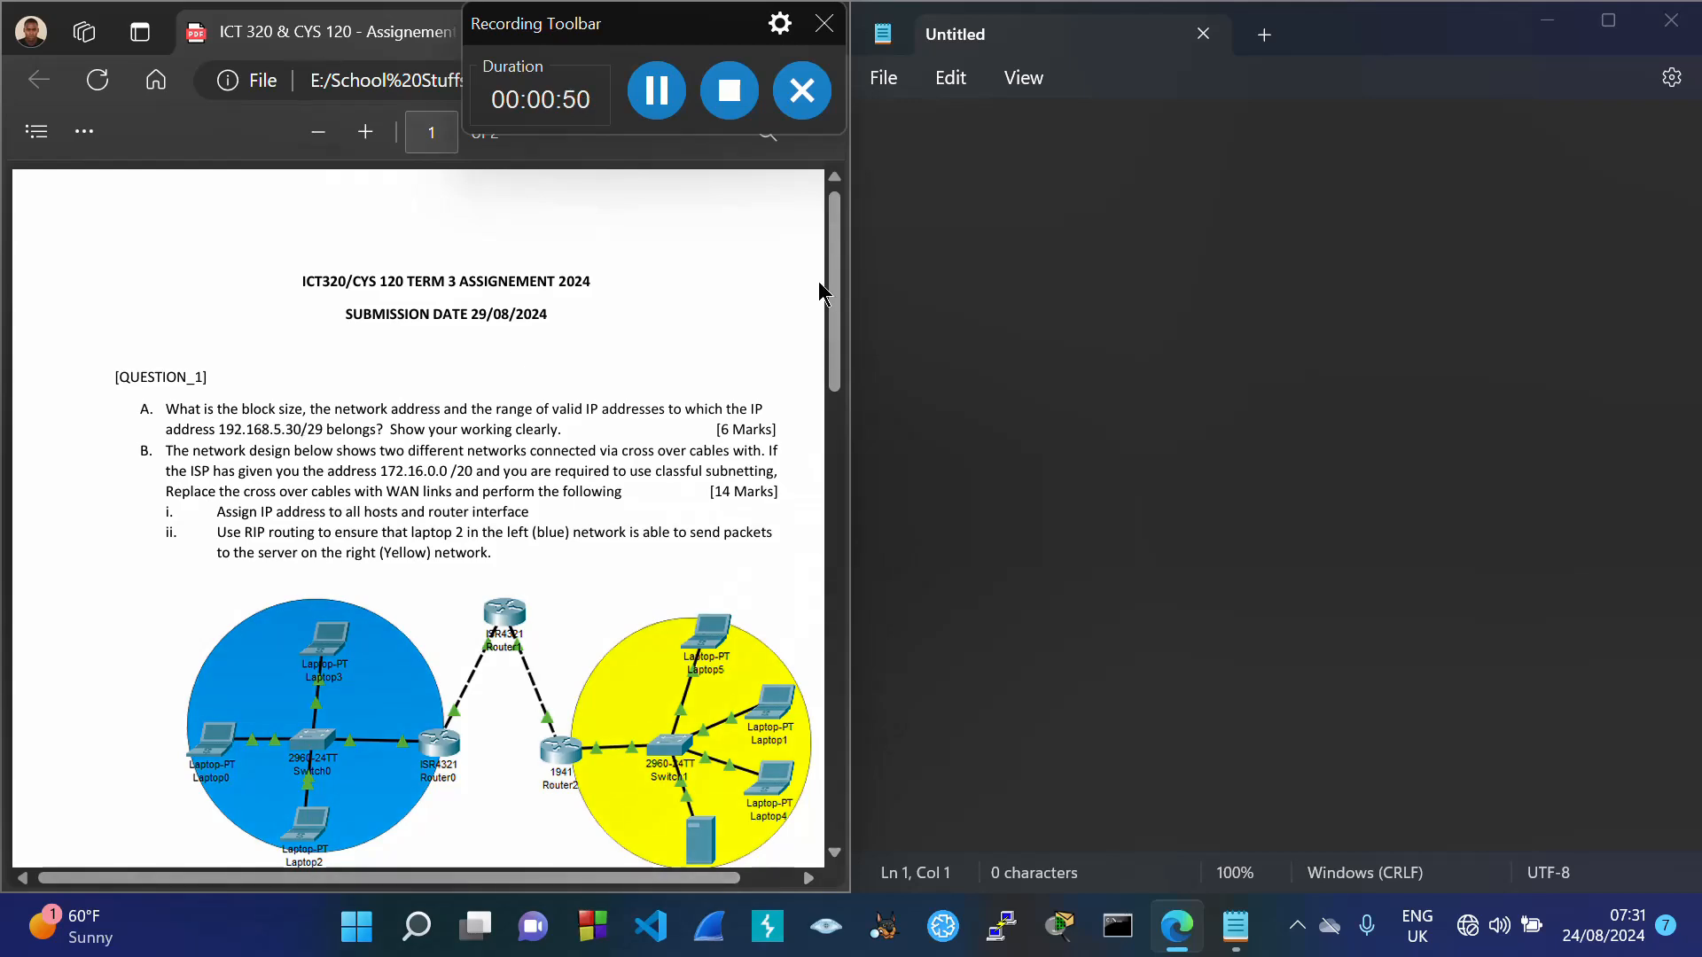
pyautogui.click(922, 141)
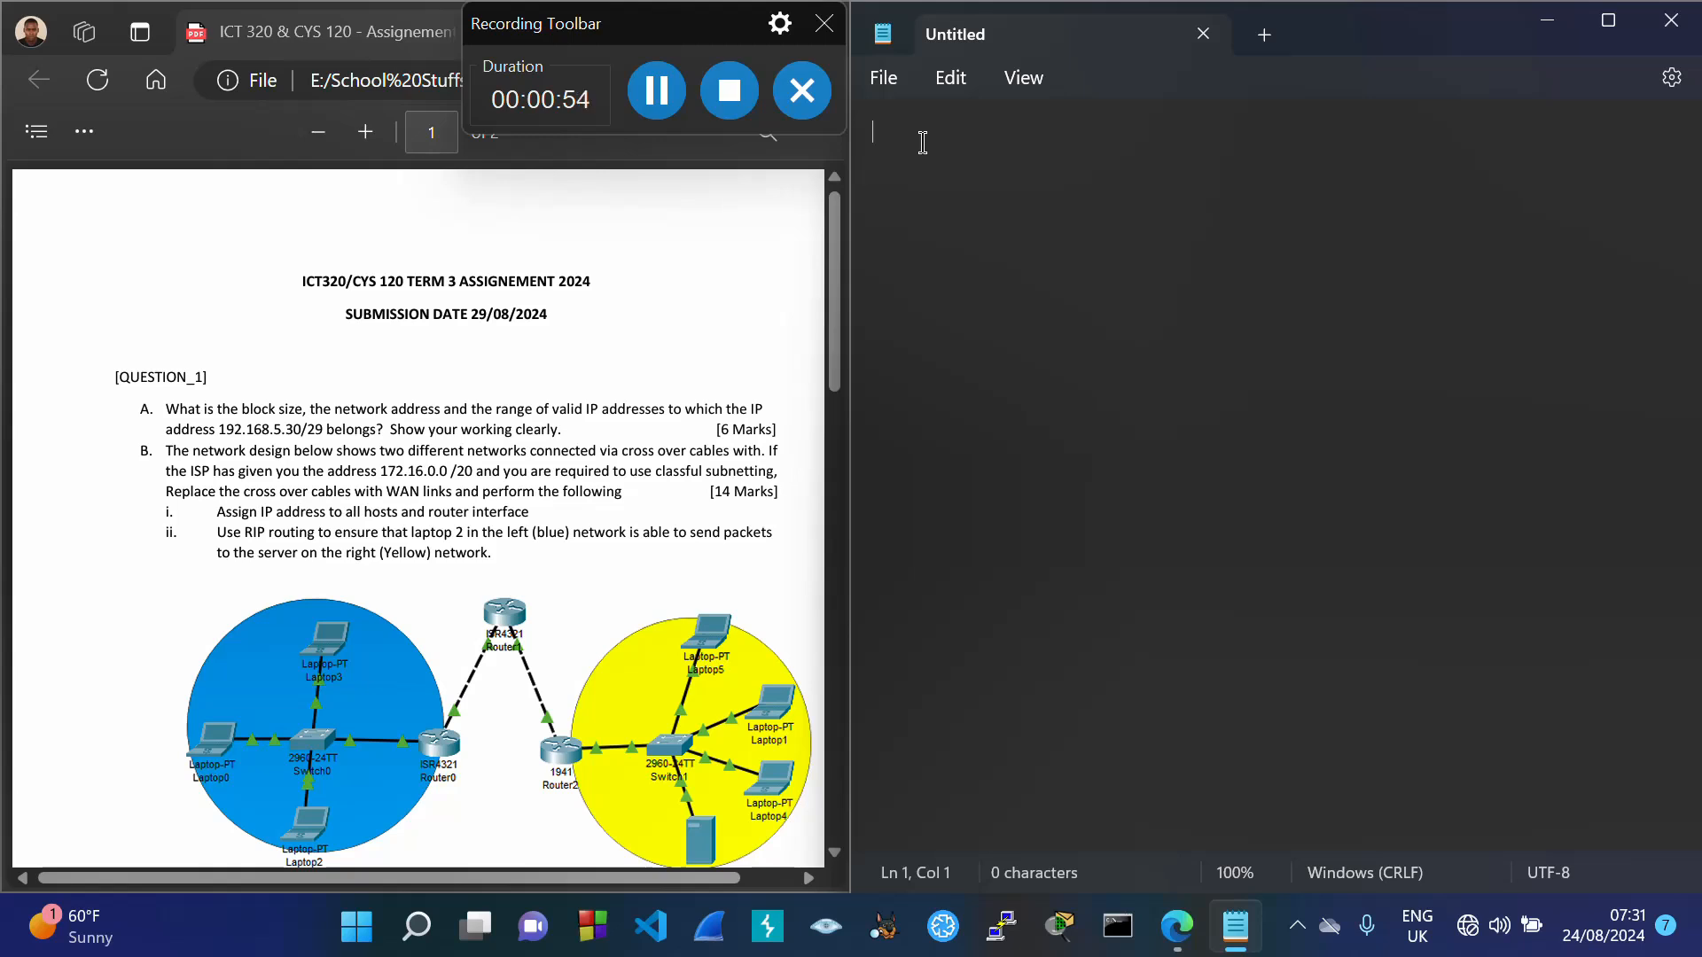
pyautogui.write('192.168.')
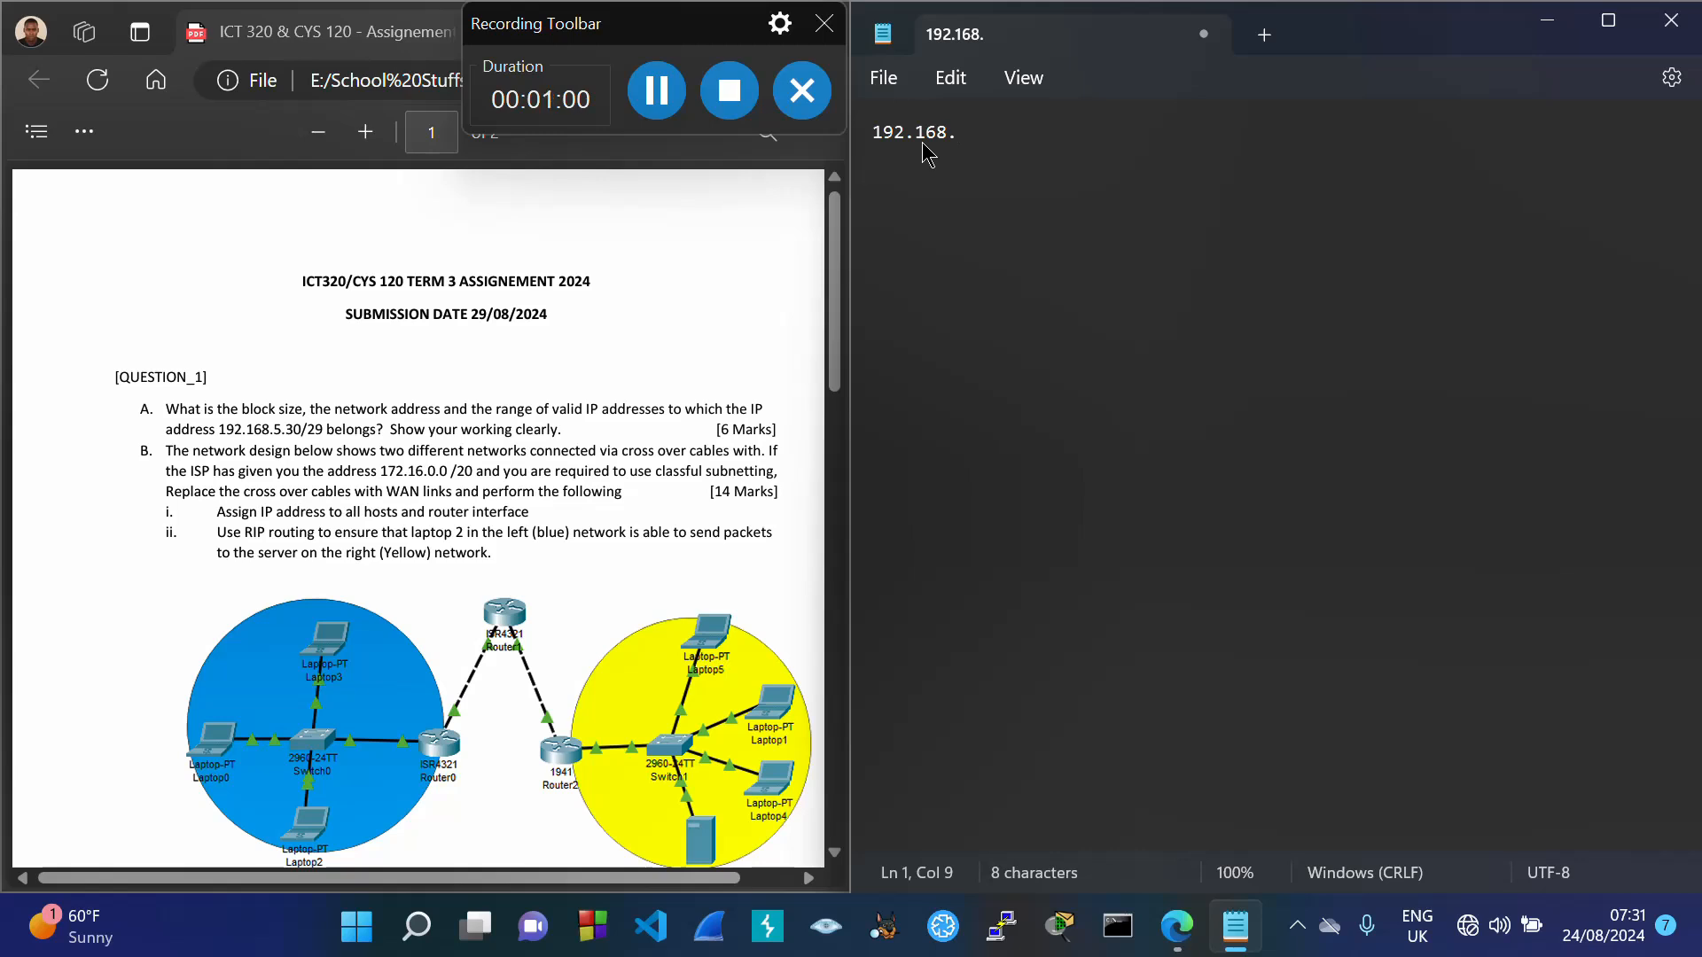
pyautogui.write('5.30')
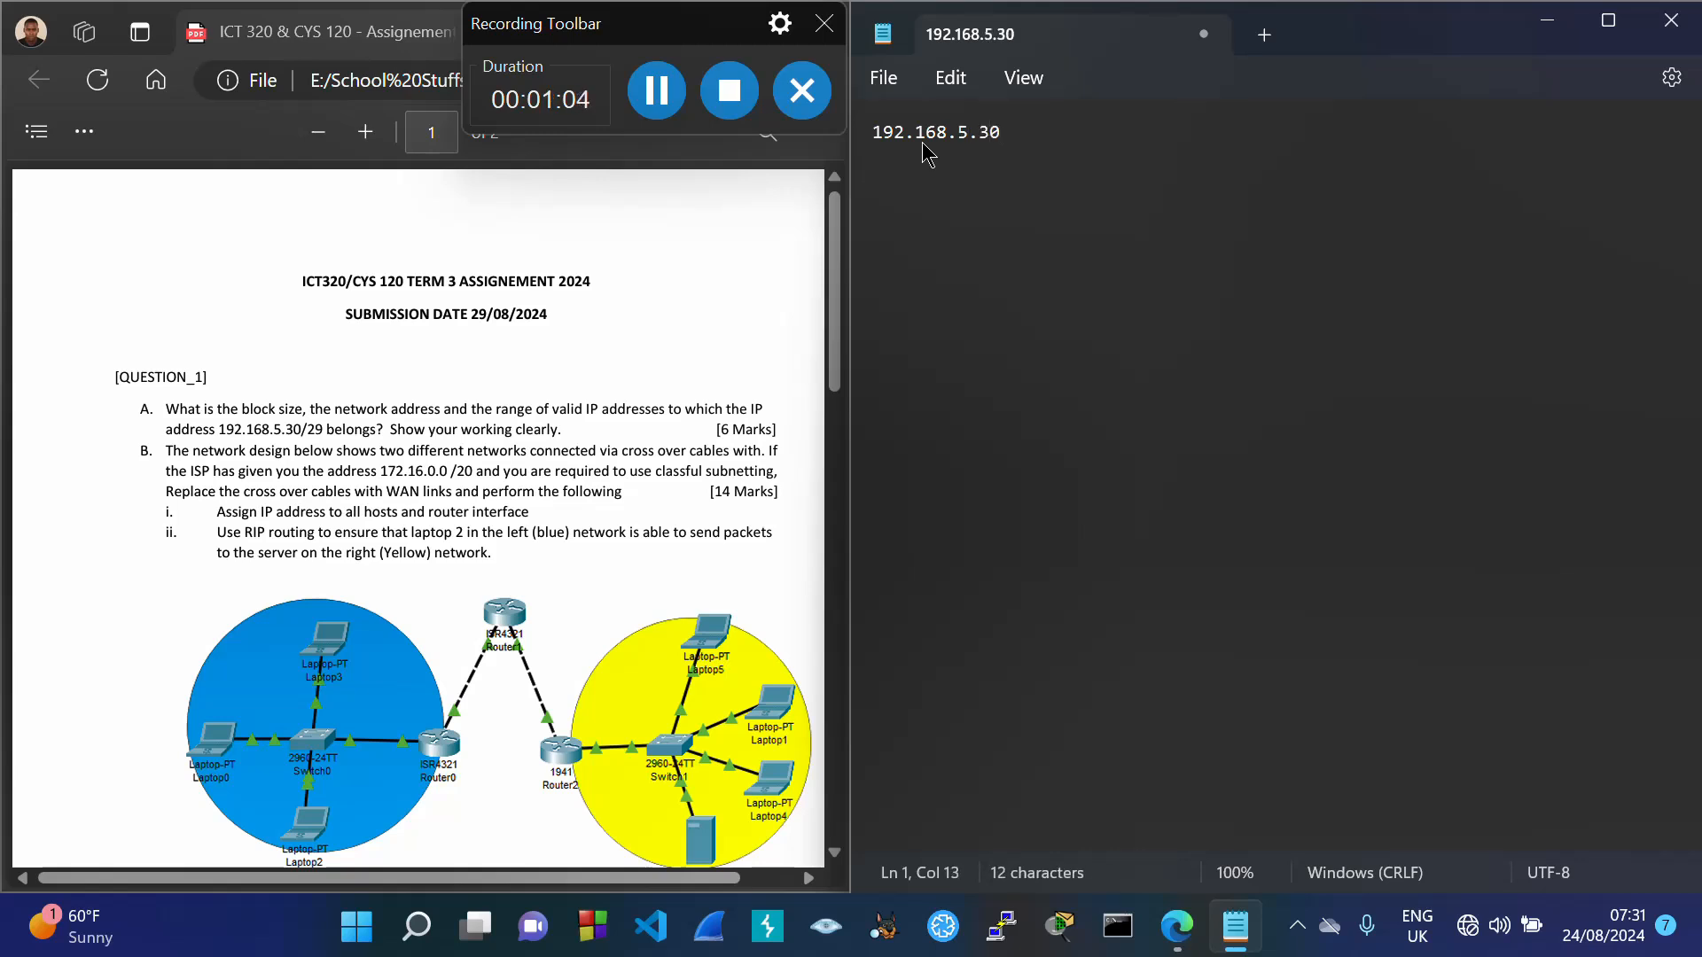
pyautogui.write('/29')
# Step: Examine the parts of the noted address: the full IP, the prefix length and the first three octets
pyautogui.tripleClick(873, 133)
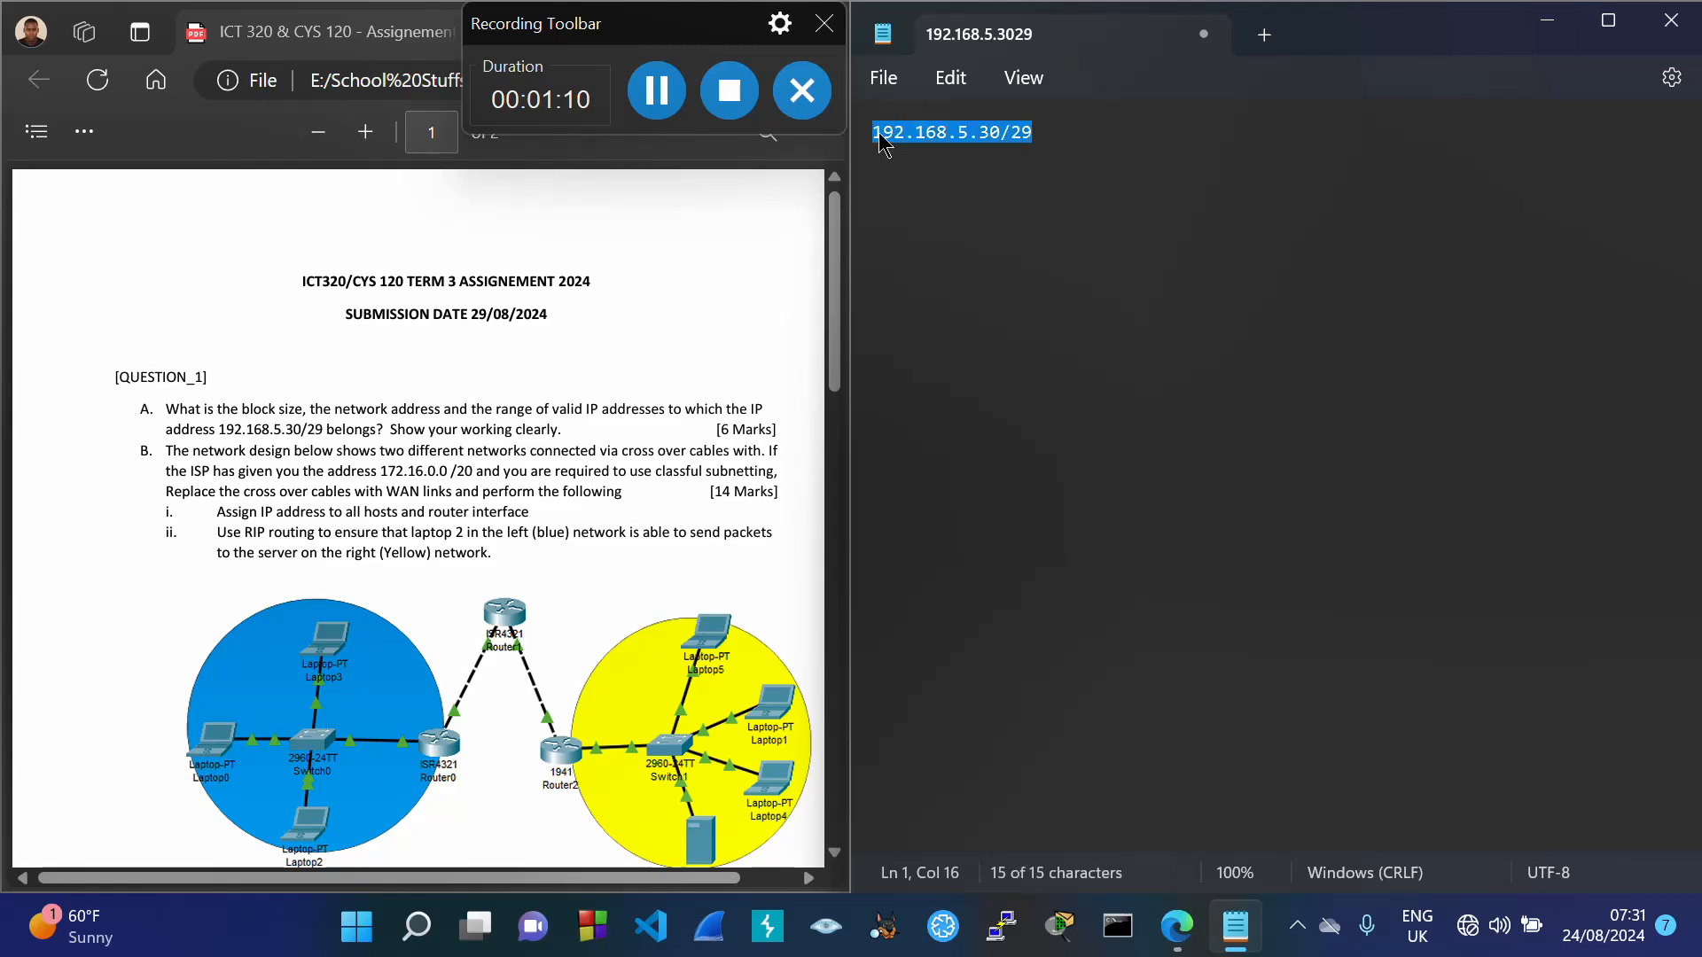
pyautogui.click(917, 175)
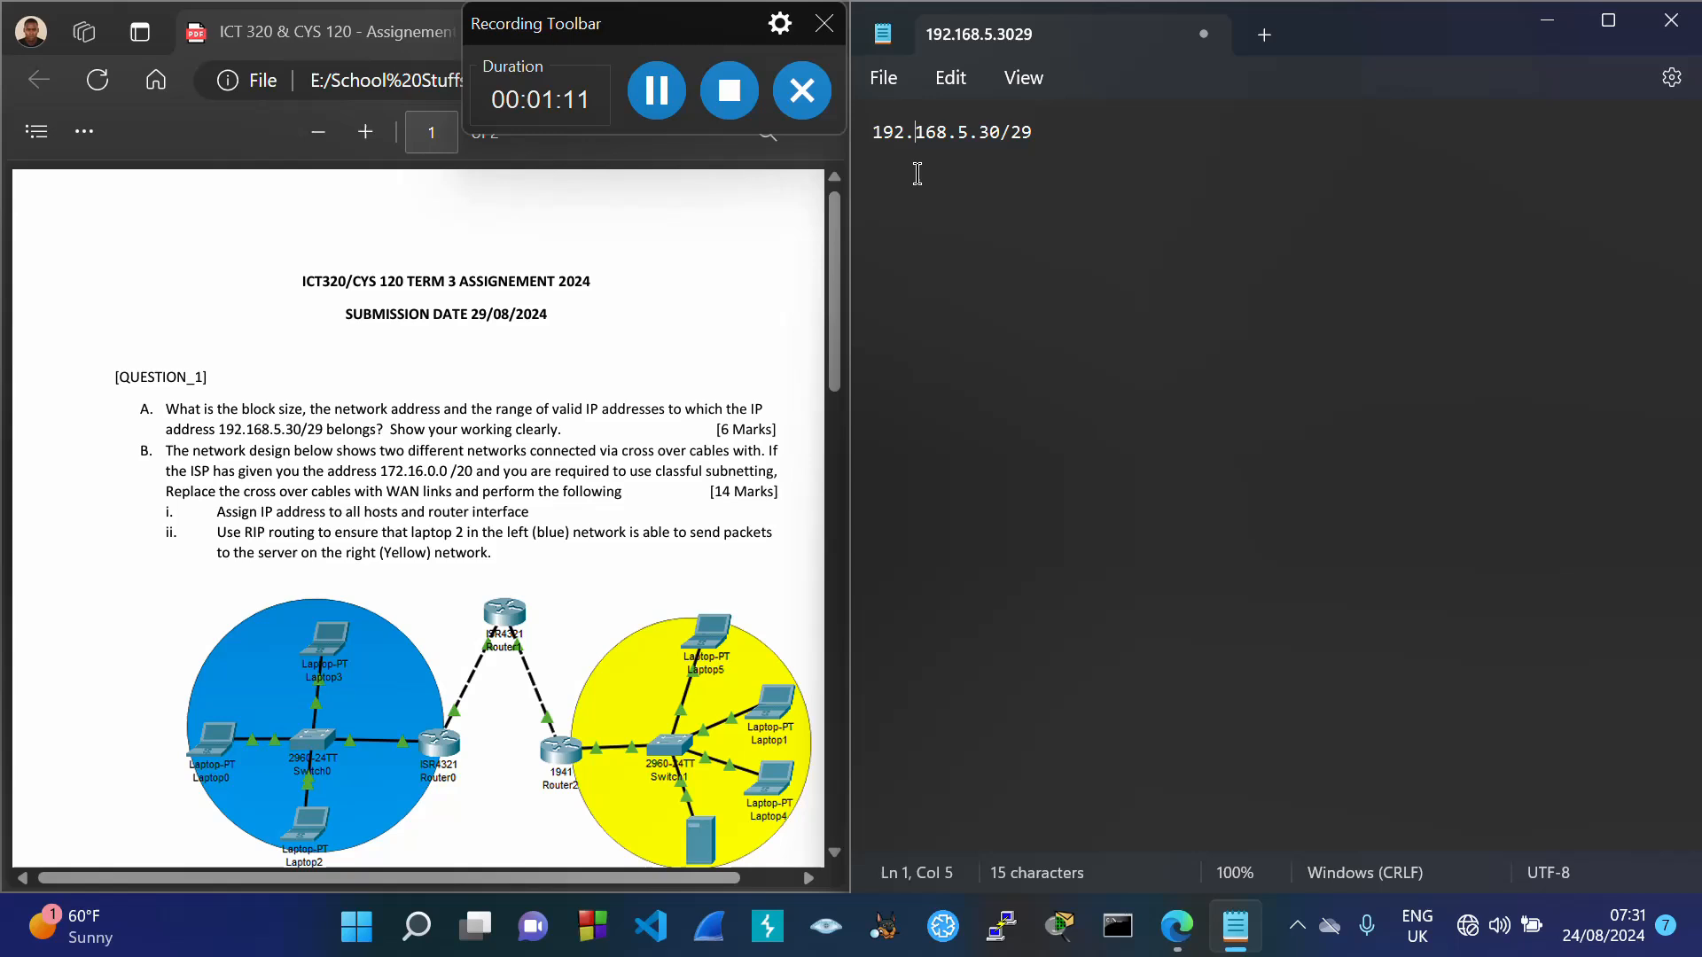
pyautogui.click(873, 130)
pyautogui.moveTo(873, 131); pyautogui.dragTo(1001, 153)
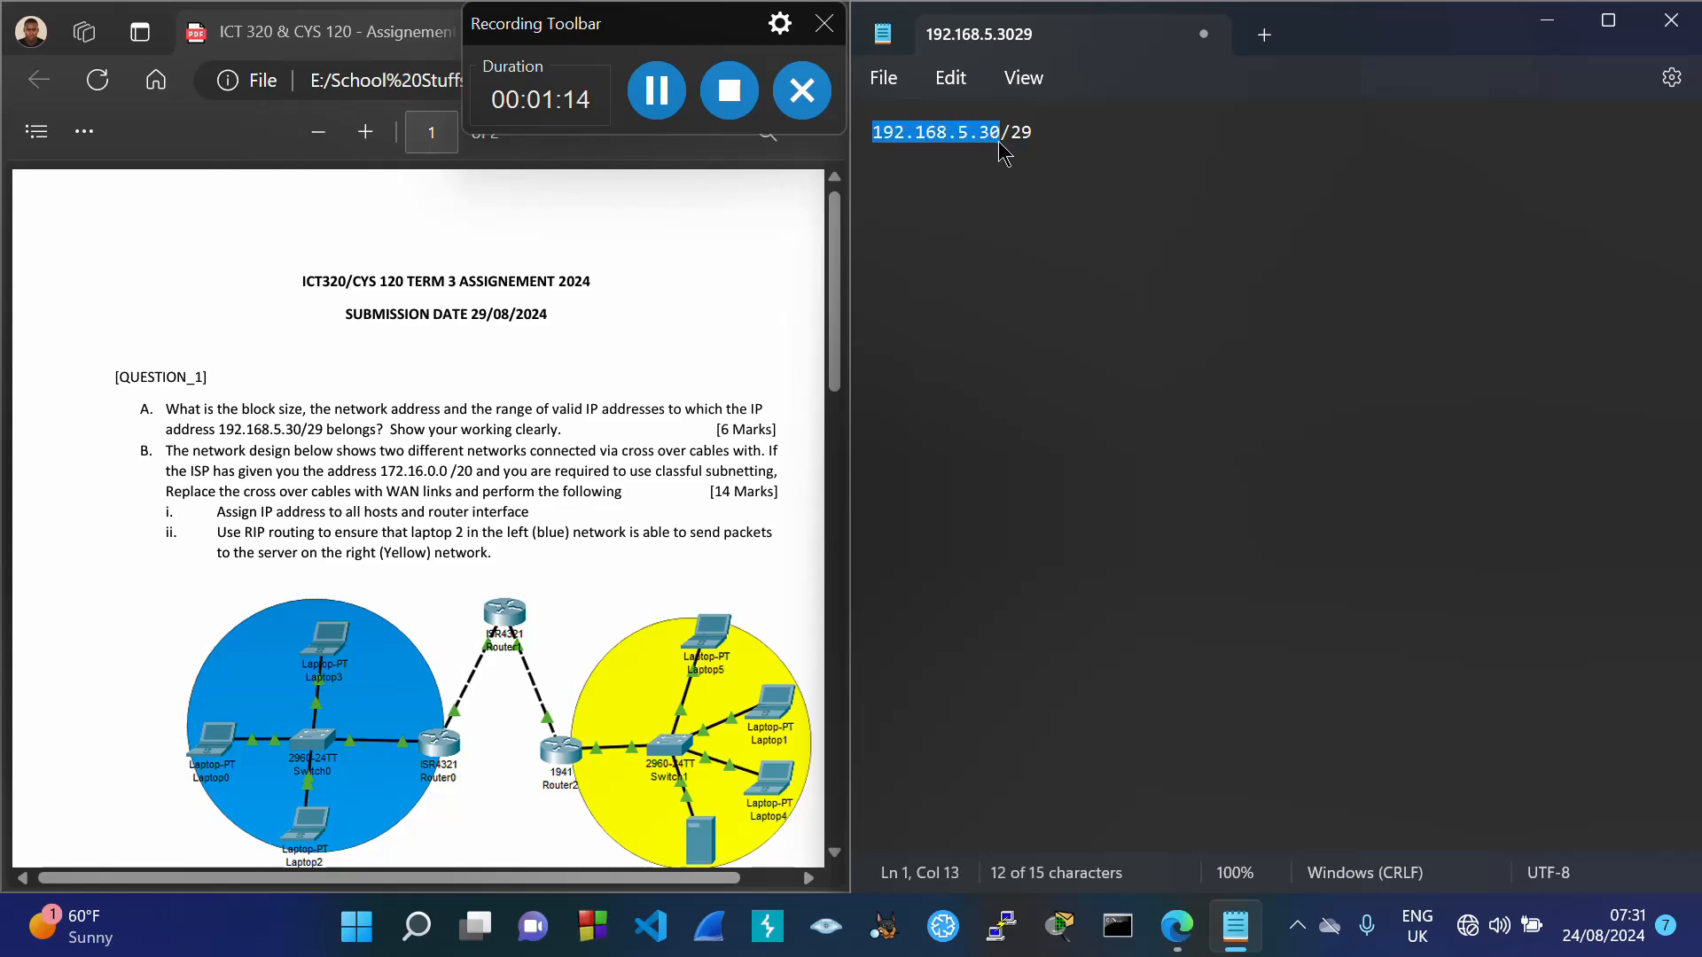
pyautogui.click(1058, 143)
pyautogui.doubleClick(1020, 140)
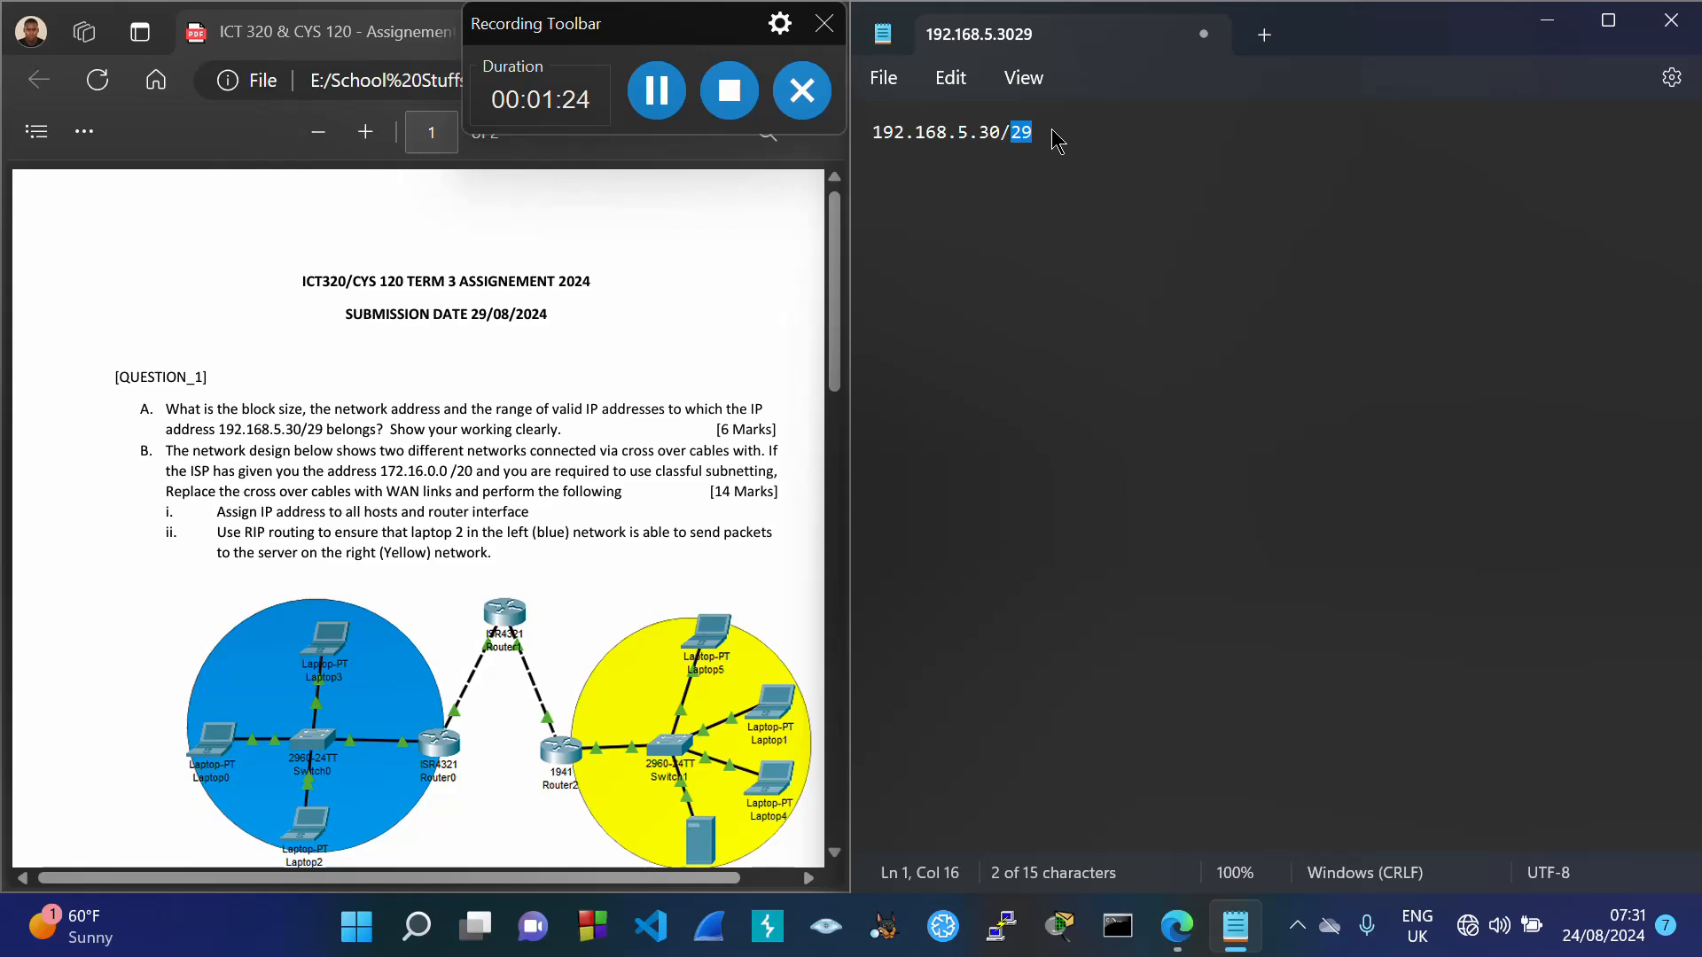
pyautogui.click(1052, 131)
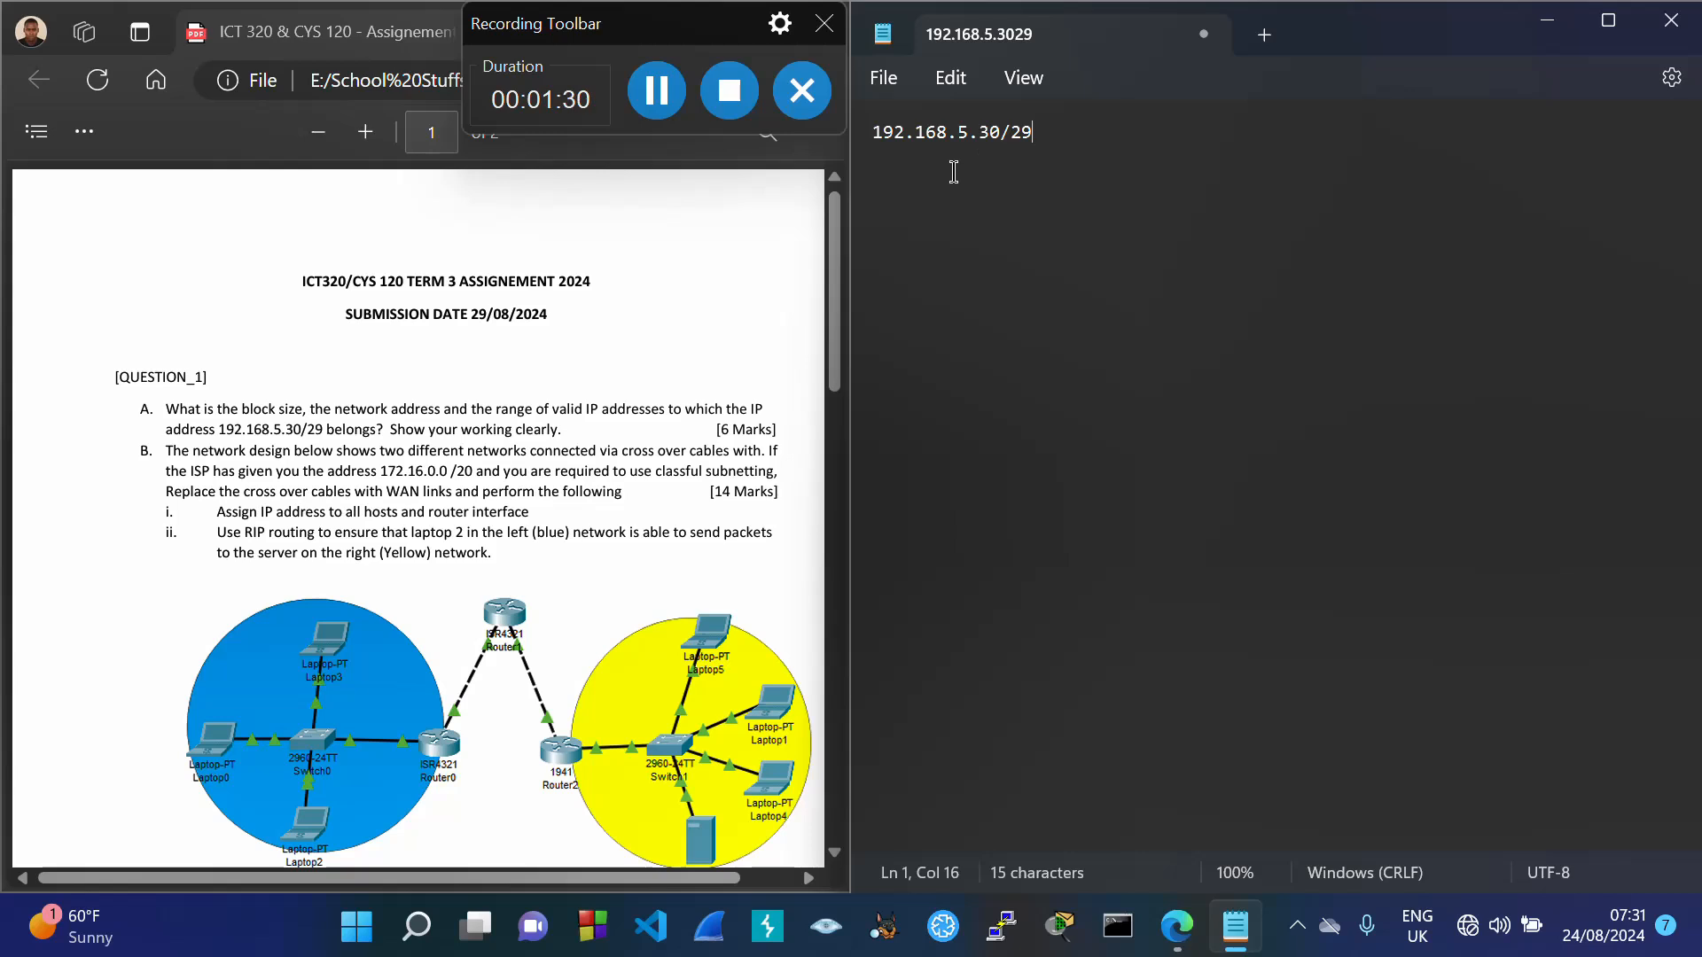
pyautogui.click(875, 140)
pyautogui.moveTo(876, 140); pyautogui.dragTo(975, 152)
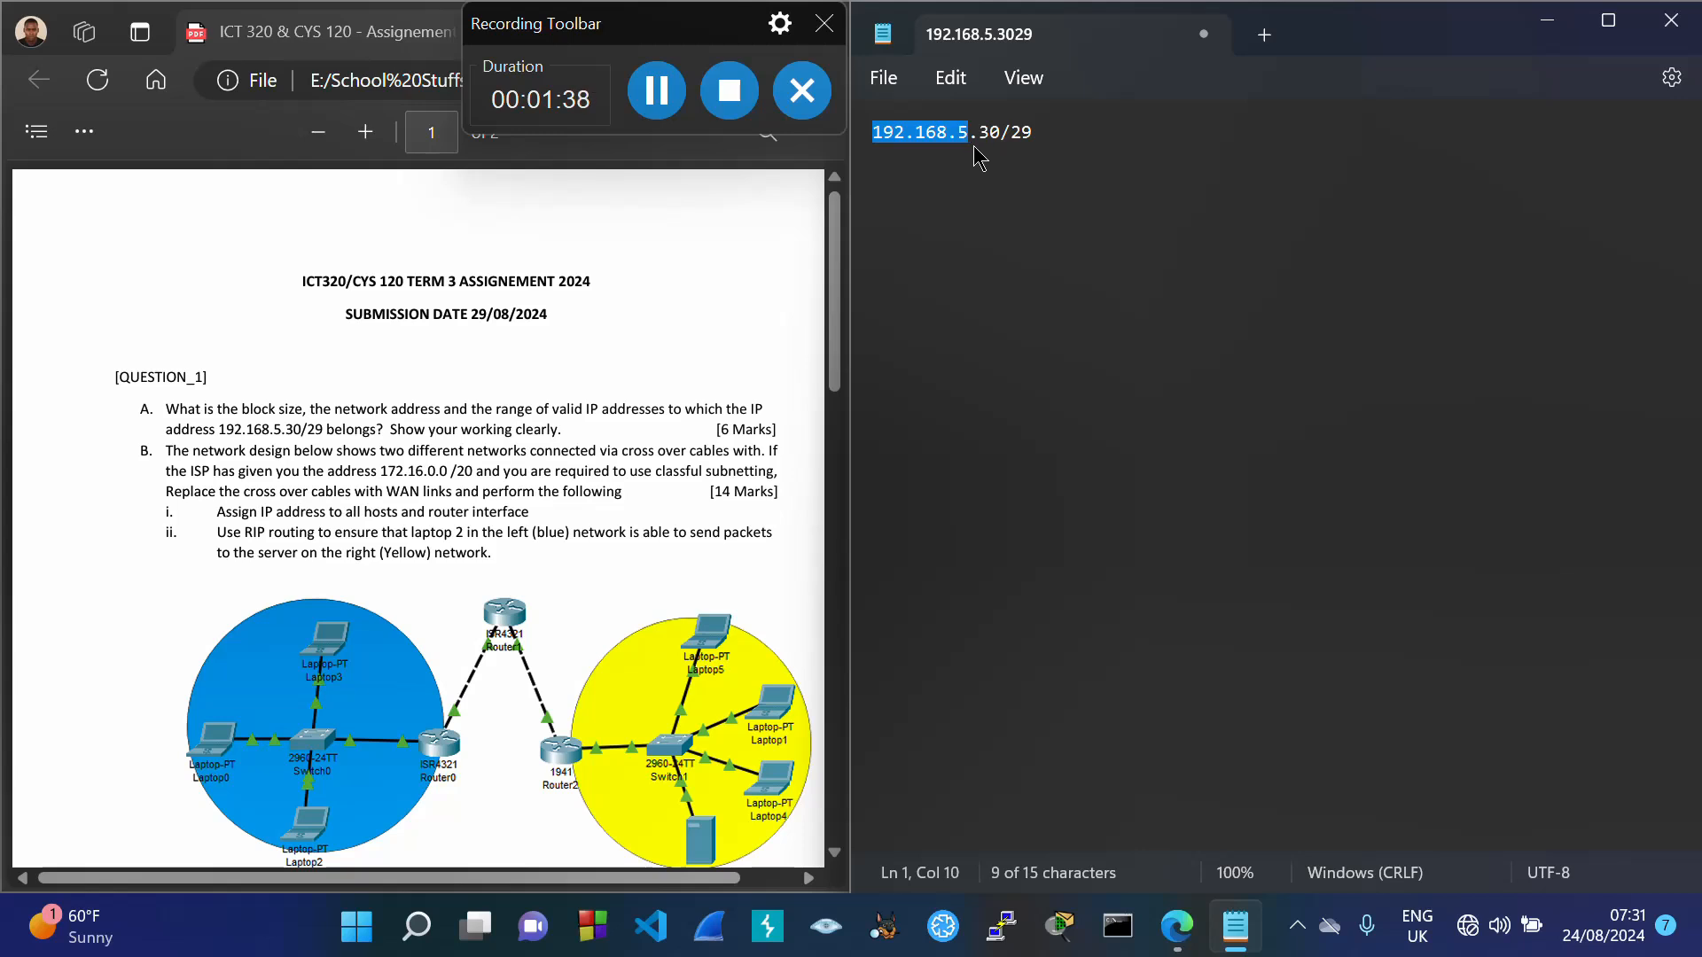
pyautogui.click(913, 175)
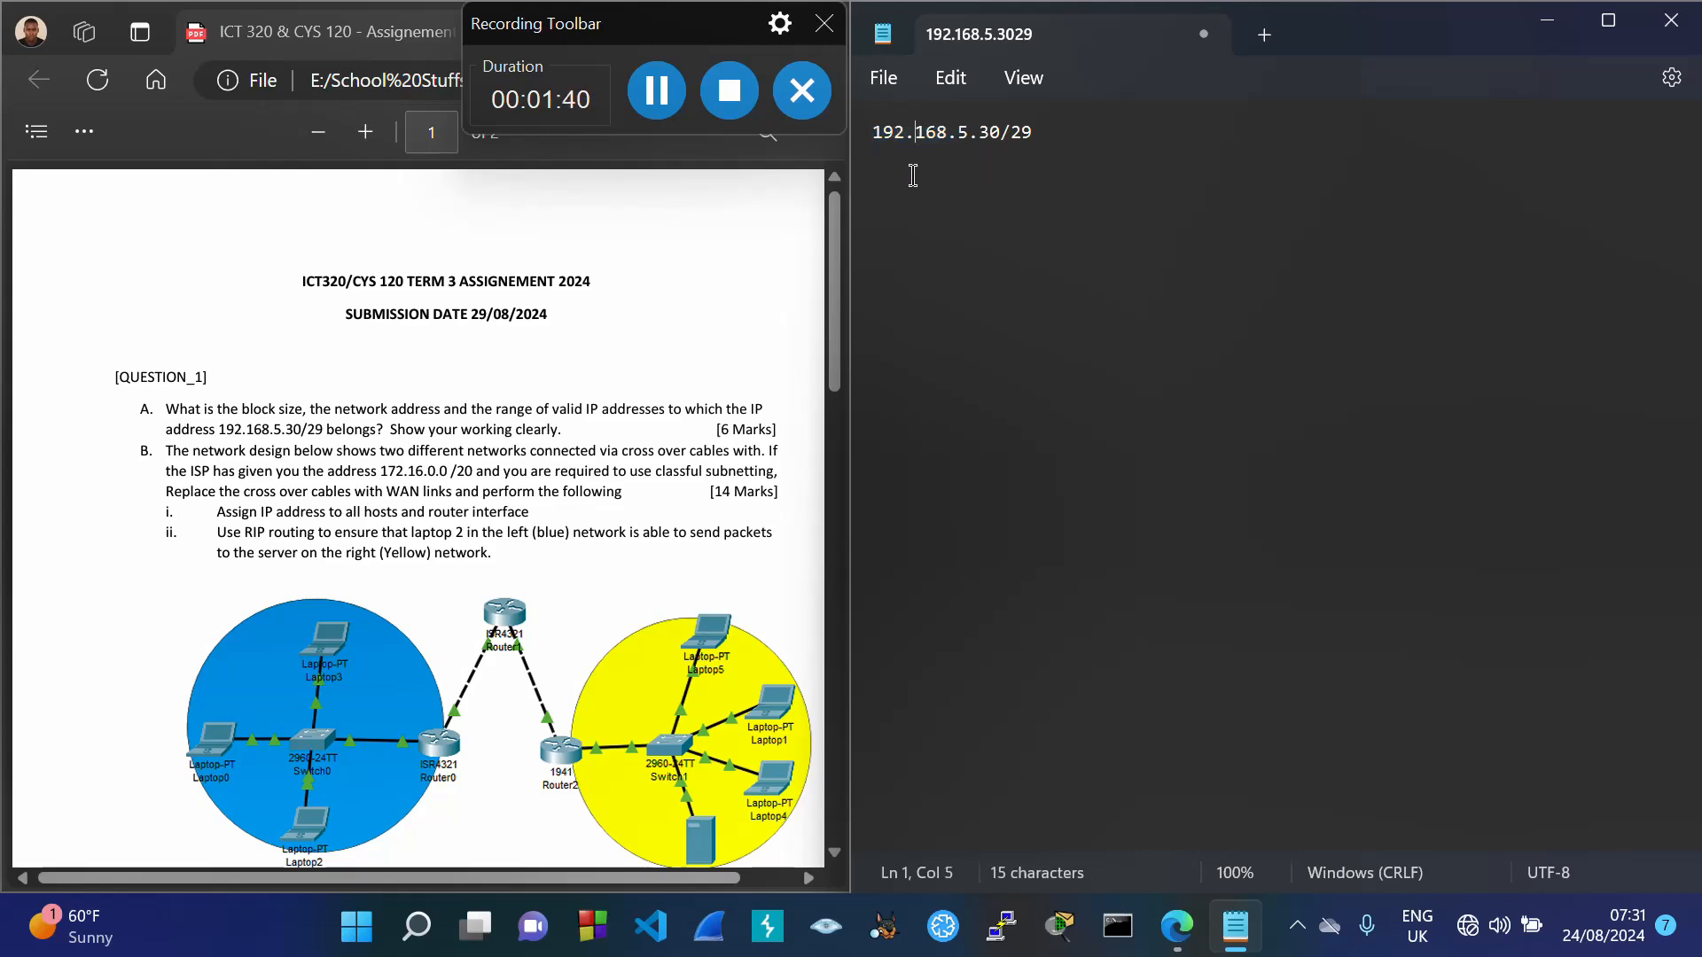
# Step: Below the address, leave a blank line and add the lines "Network Portion: 192.168.5." and "Host Portion: .30"
pyautogui.click(1048, 141)
pyautogui.press('Return')
pyautogui.press('Return')
pyautogui.write('Net')
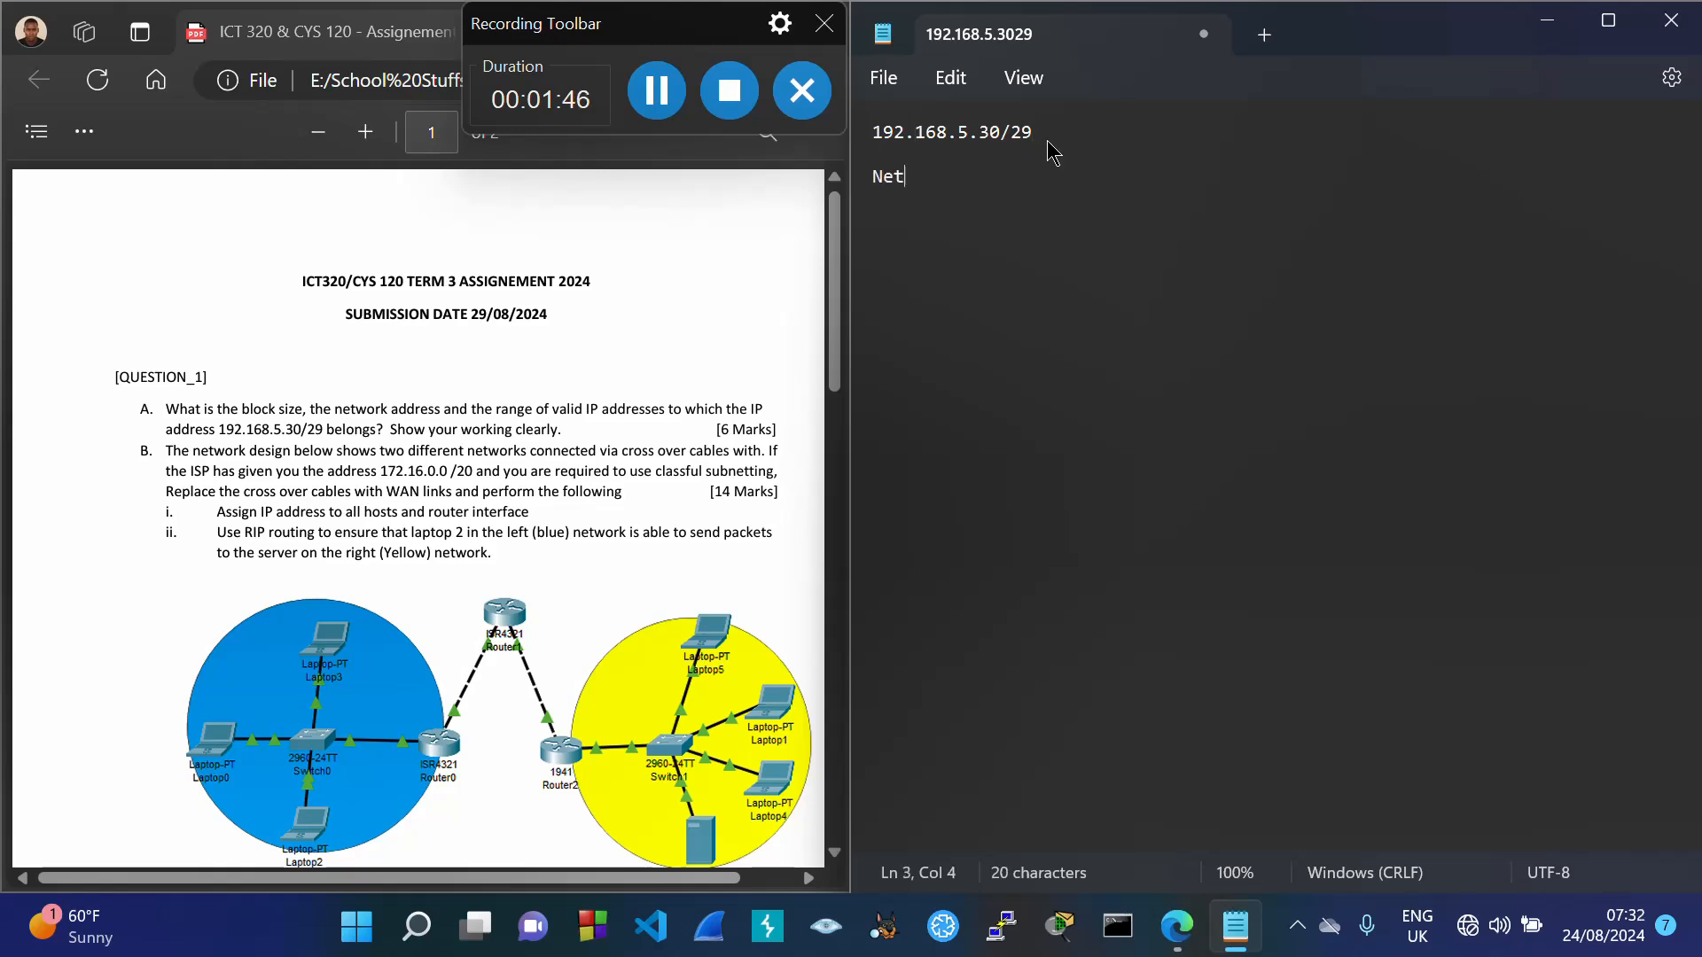
pyautogui.write('work Portion')
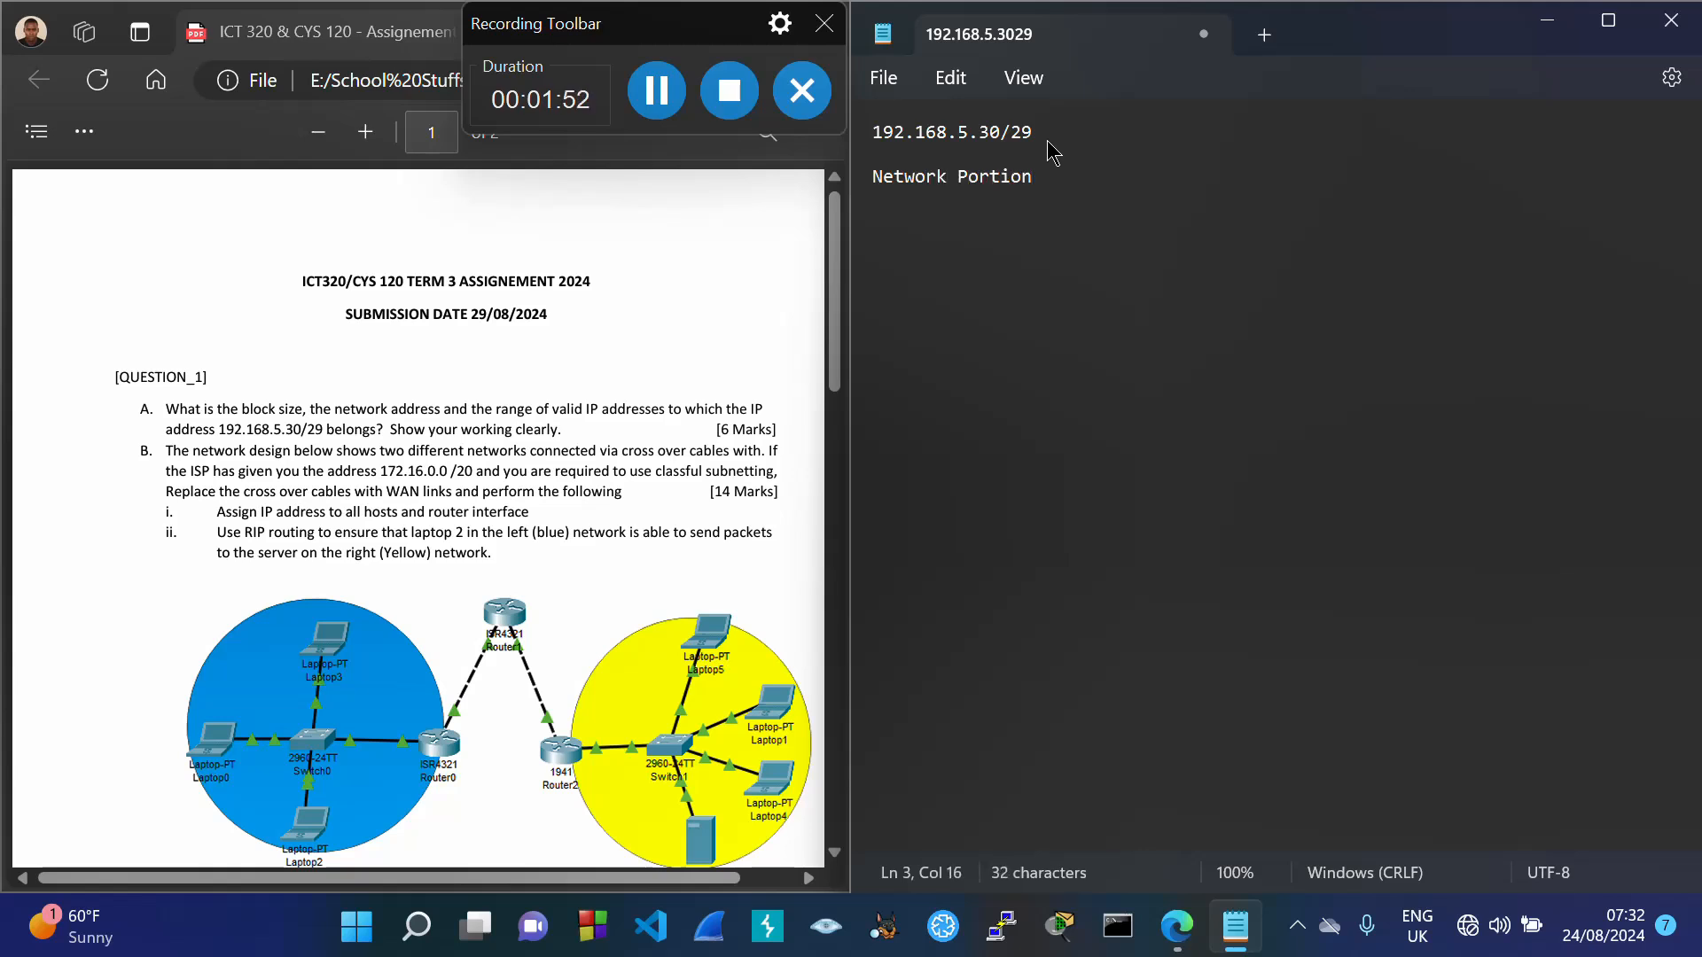
pyautogui.write(': 192.168.5.')
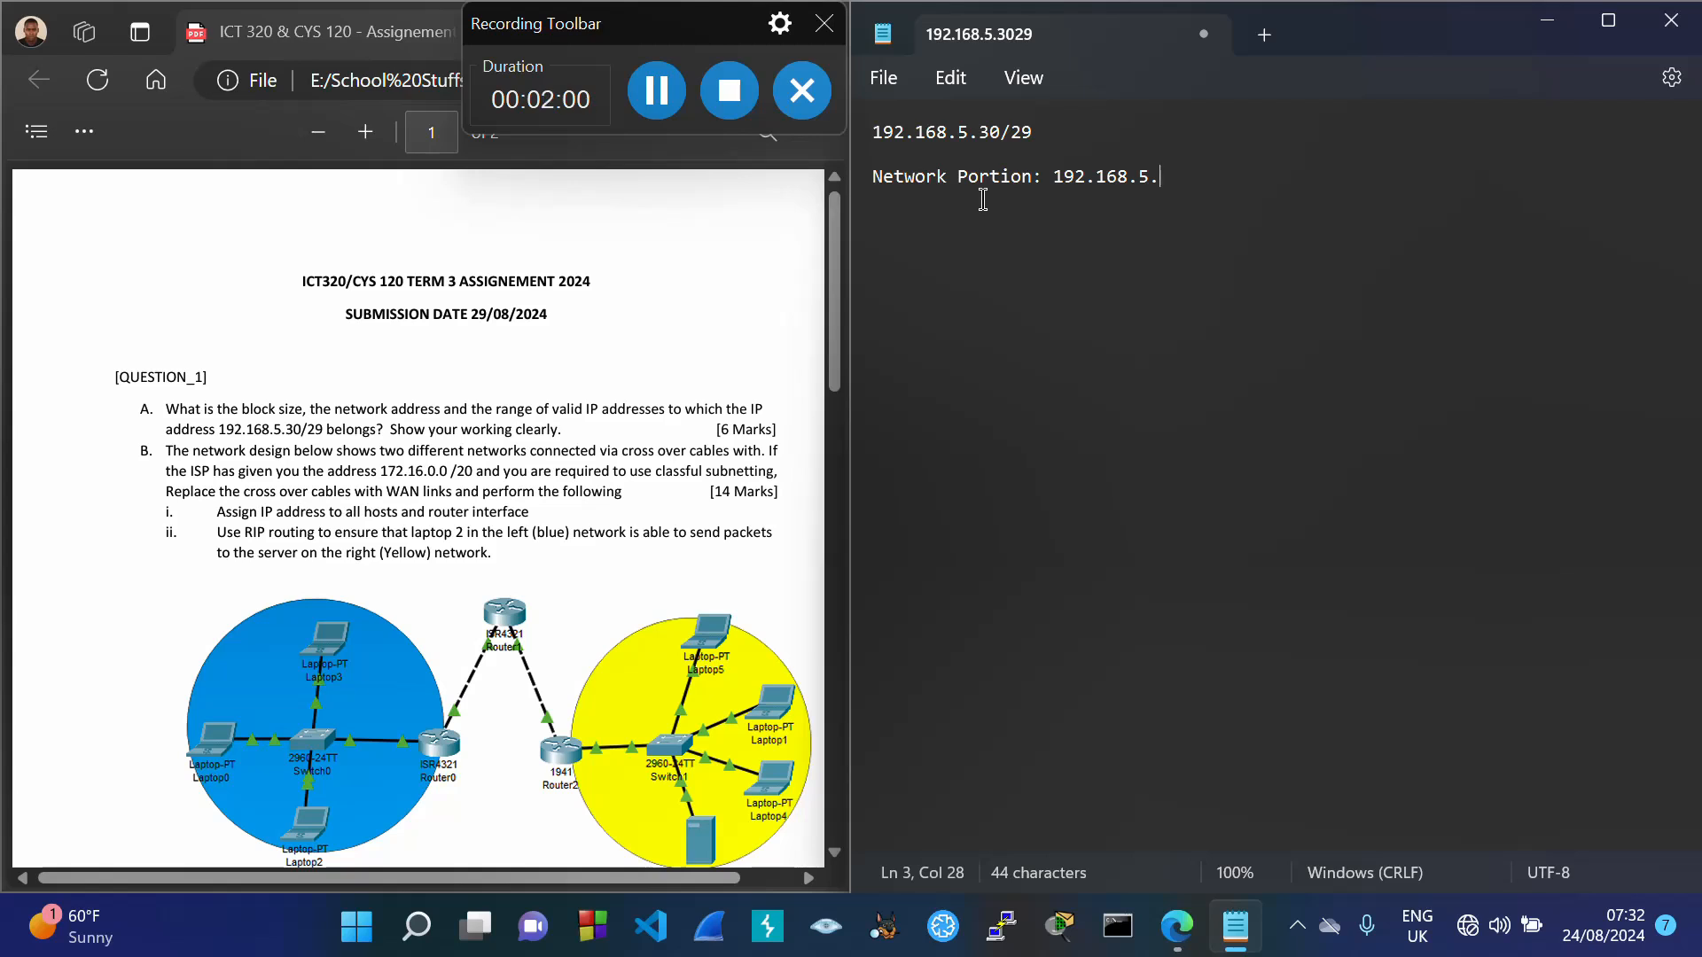
pyautogui.press('Return')
pyautogui.write('Host Portion: .30')
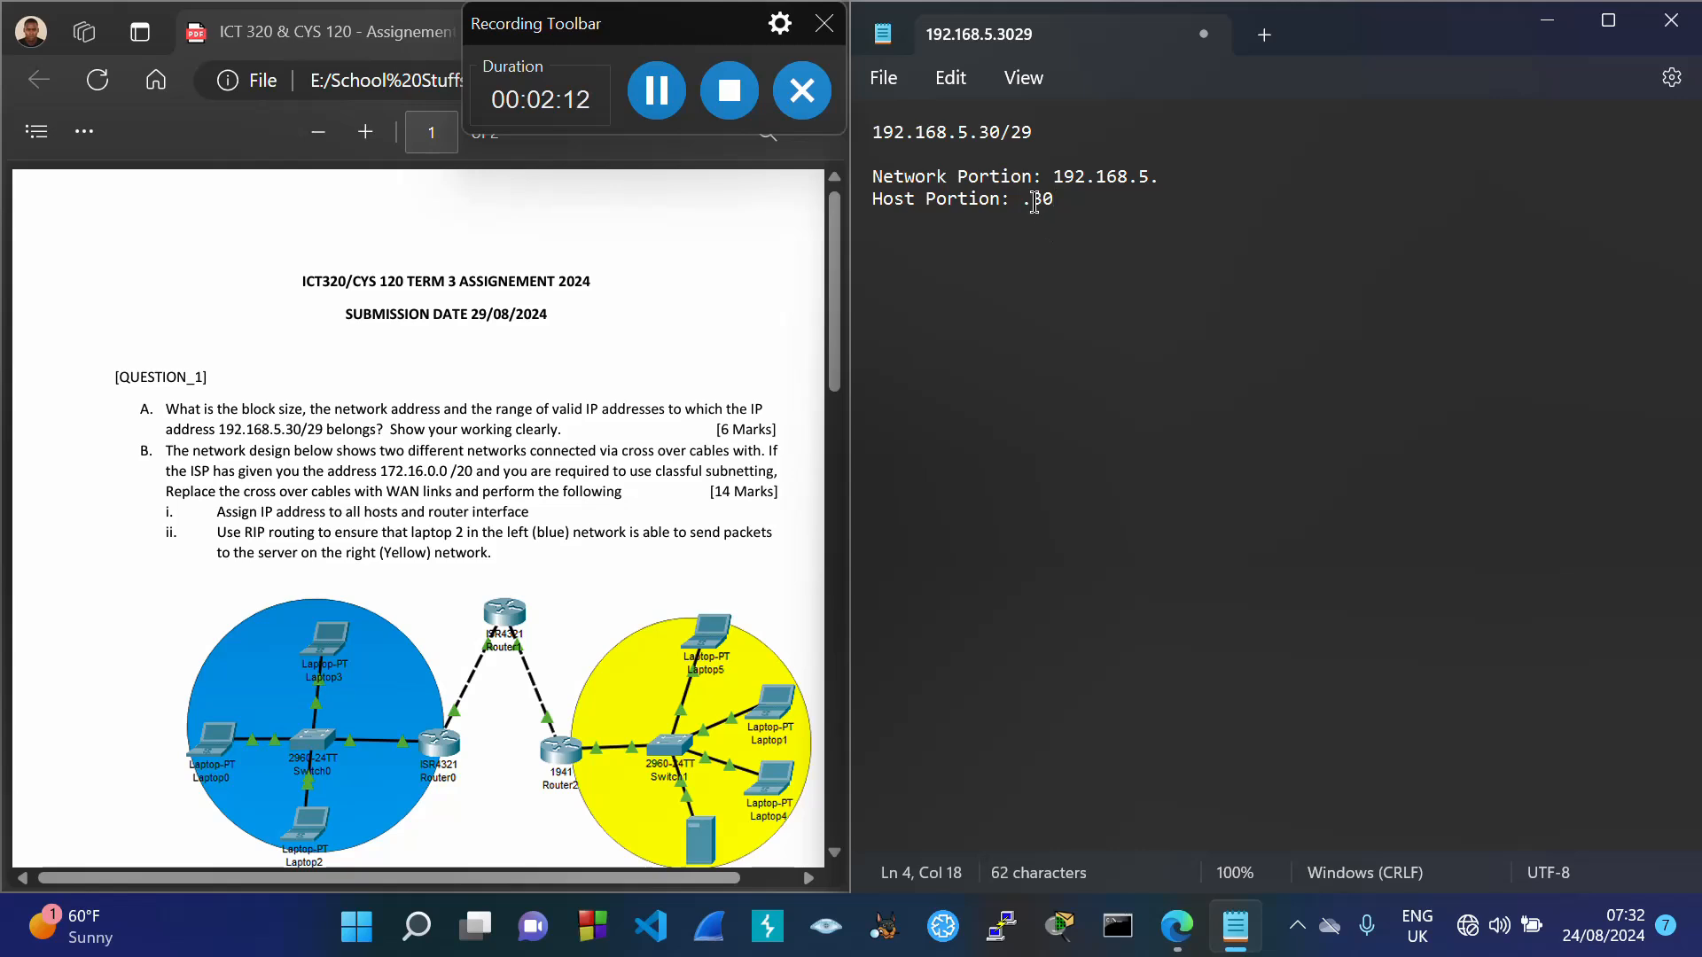
# Step: Add the heading "VLSM TABLE" below the host portion line, separated from it by a blank line
pyautogui.moveTo(1032, 199); pyautogui.dragTo(1083, 209)
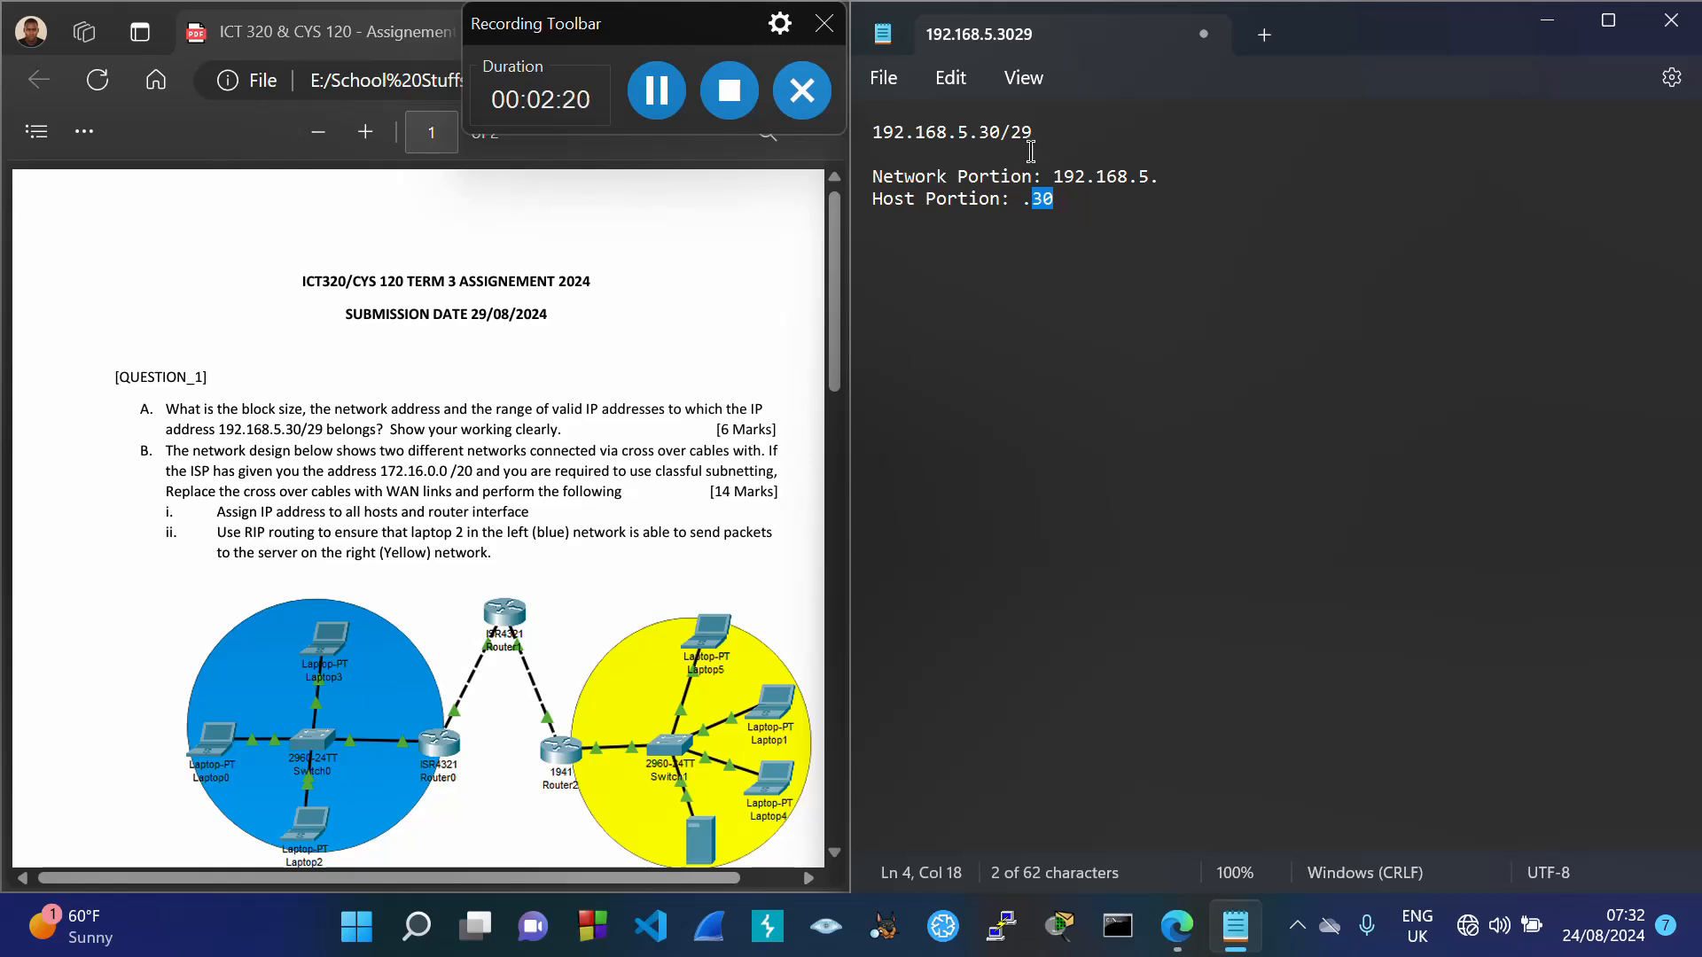
pyautogui.moveTo(1011, 134); pyautogui.dragTo(1062, 142)
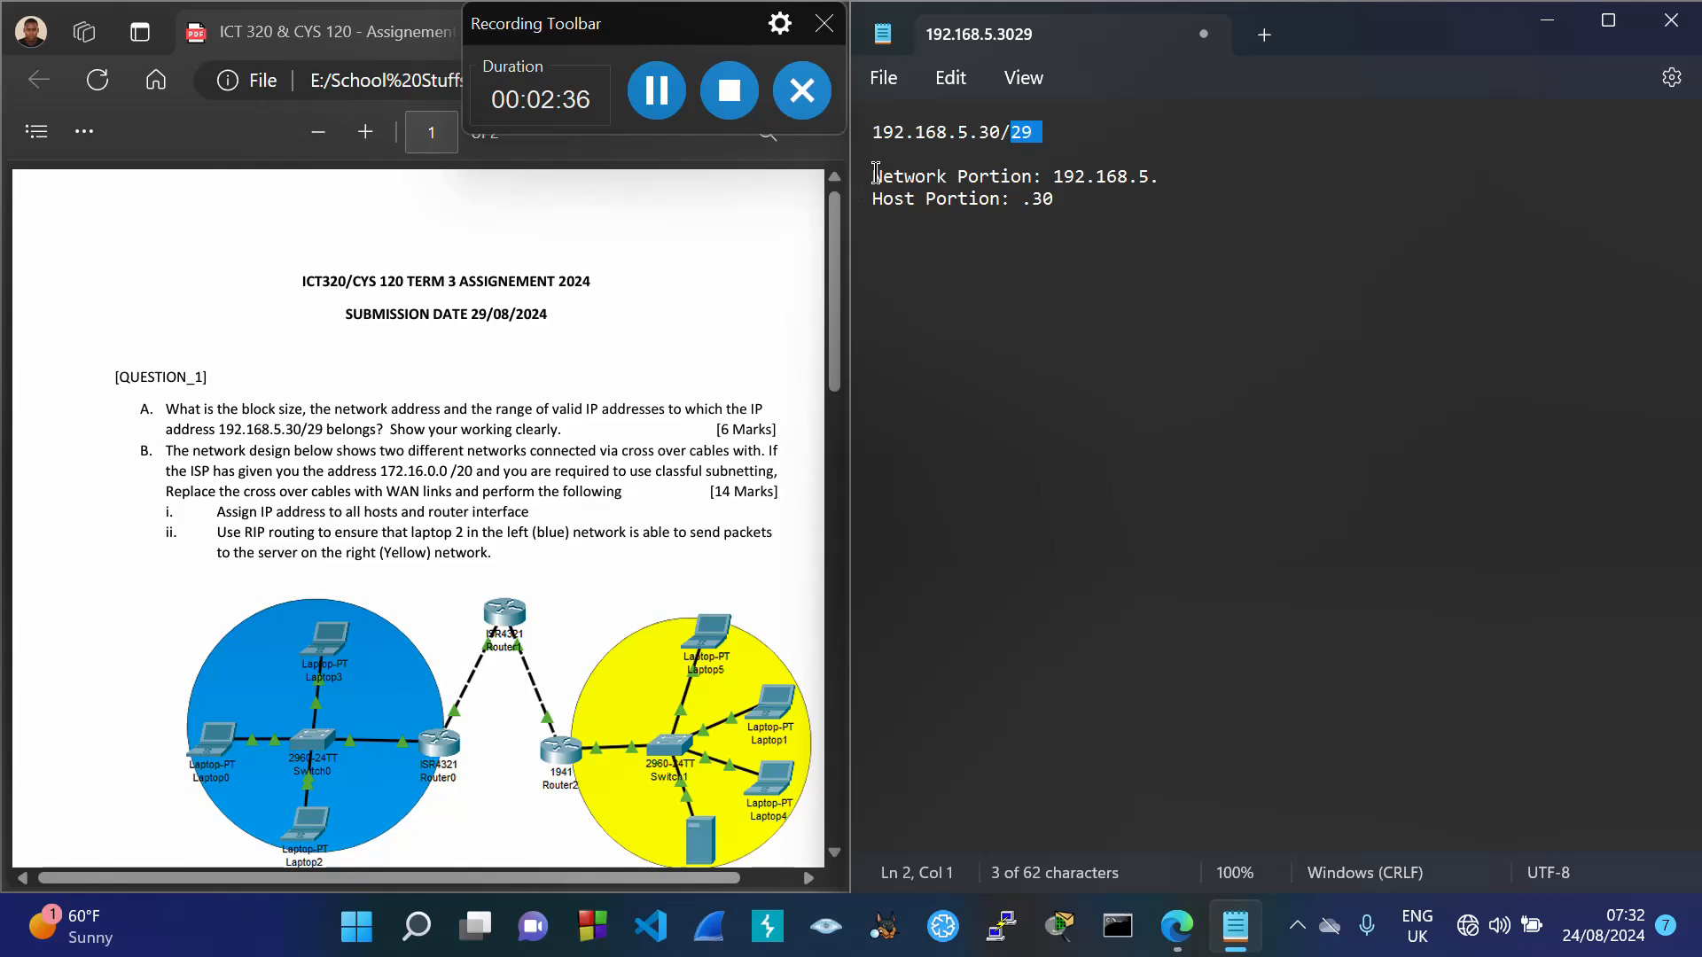
pyautogui.moveTo(865, 183); pyautogui.dragTo(1097, 200)
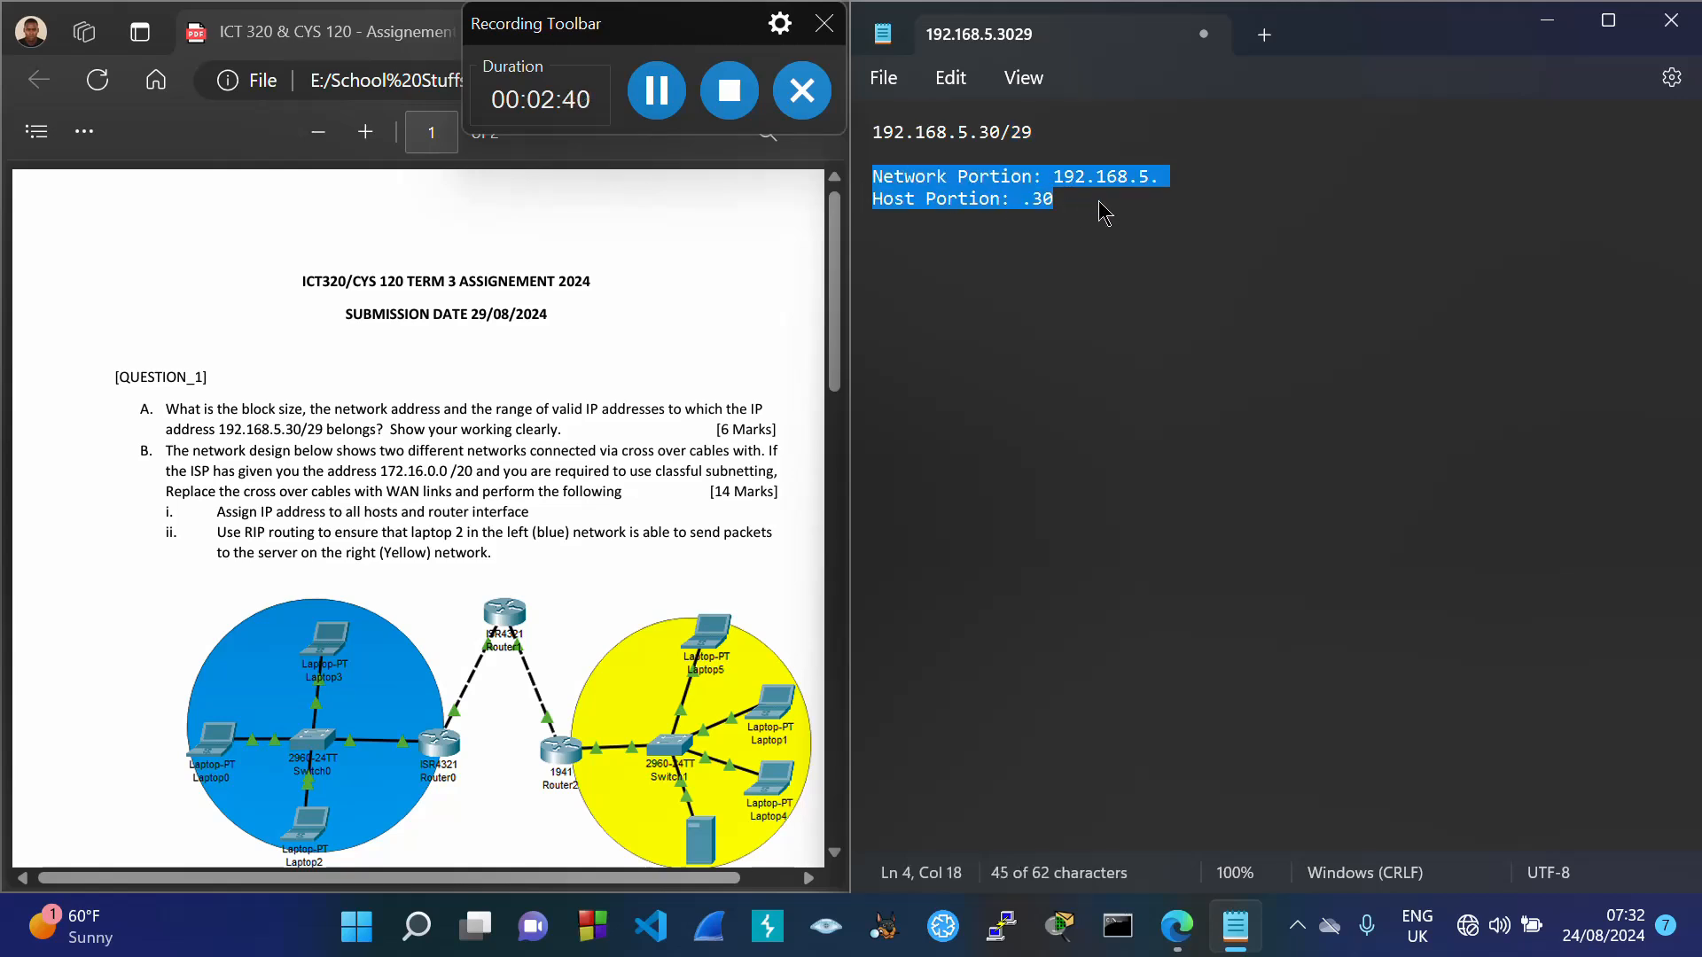
pyautogui.click(1085, 211)
pyautogui.press('Return')
pyautogui.press('Return')
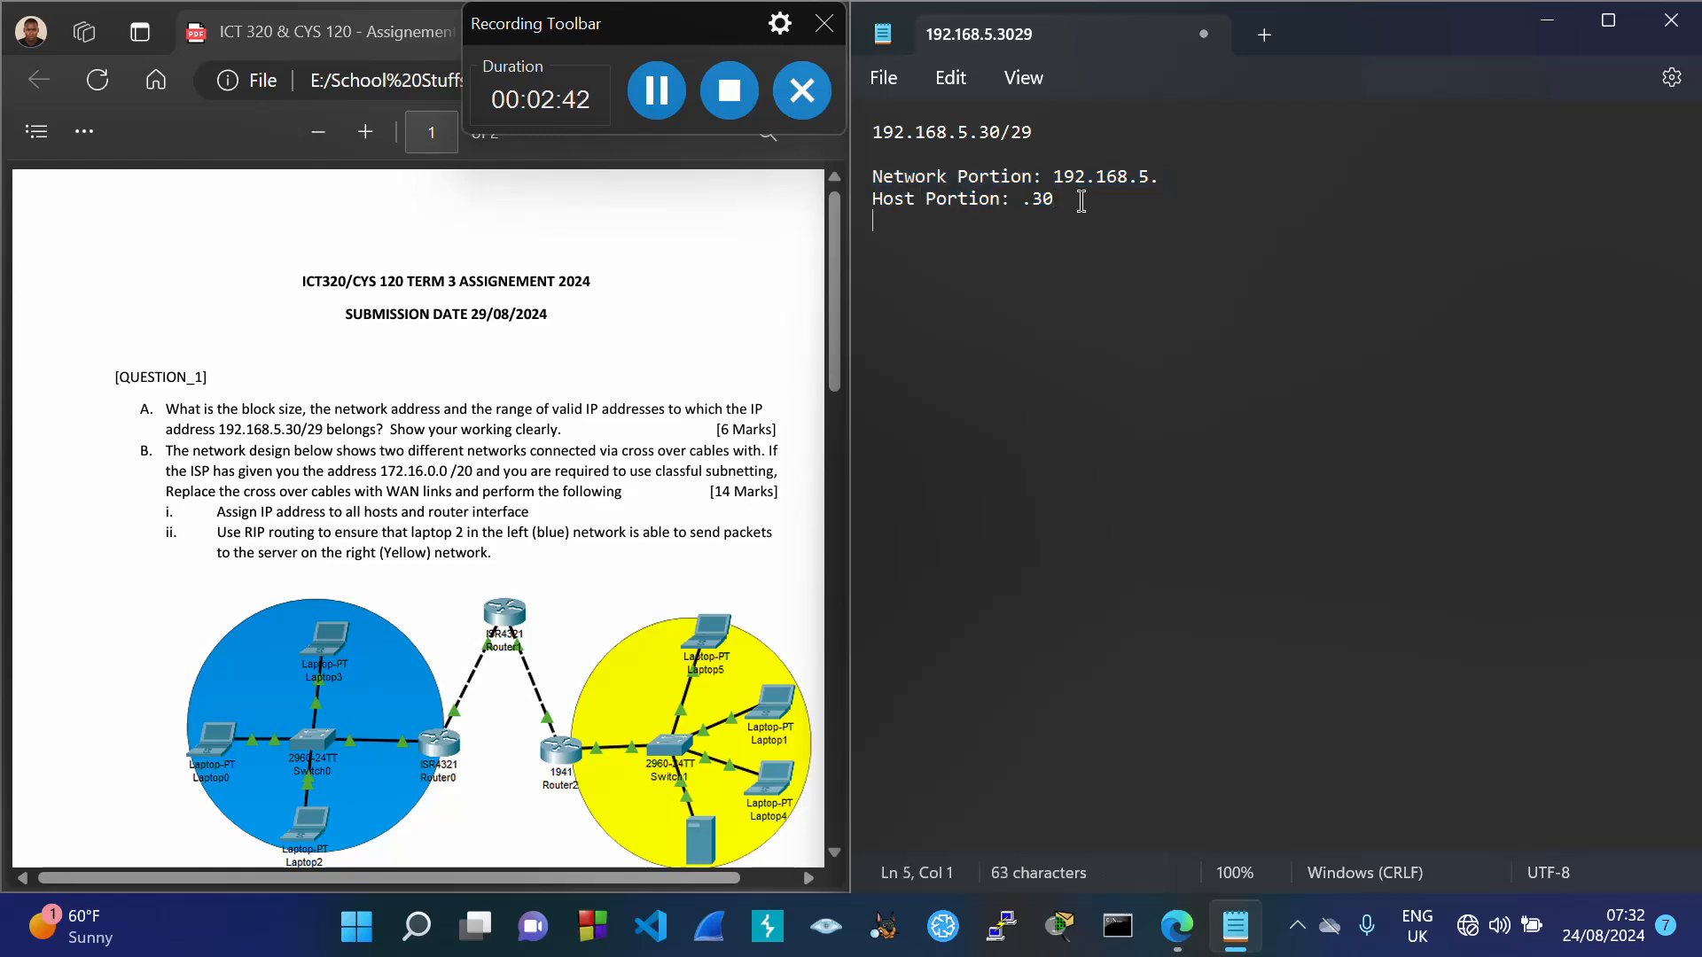
pyautogui.write('VLSM TABLE')
pyautogui.press('Return')
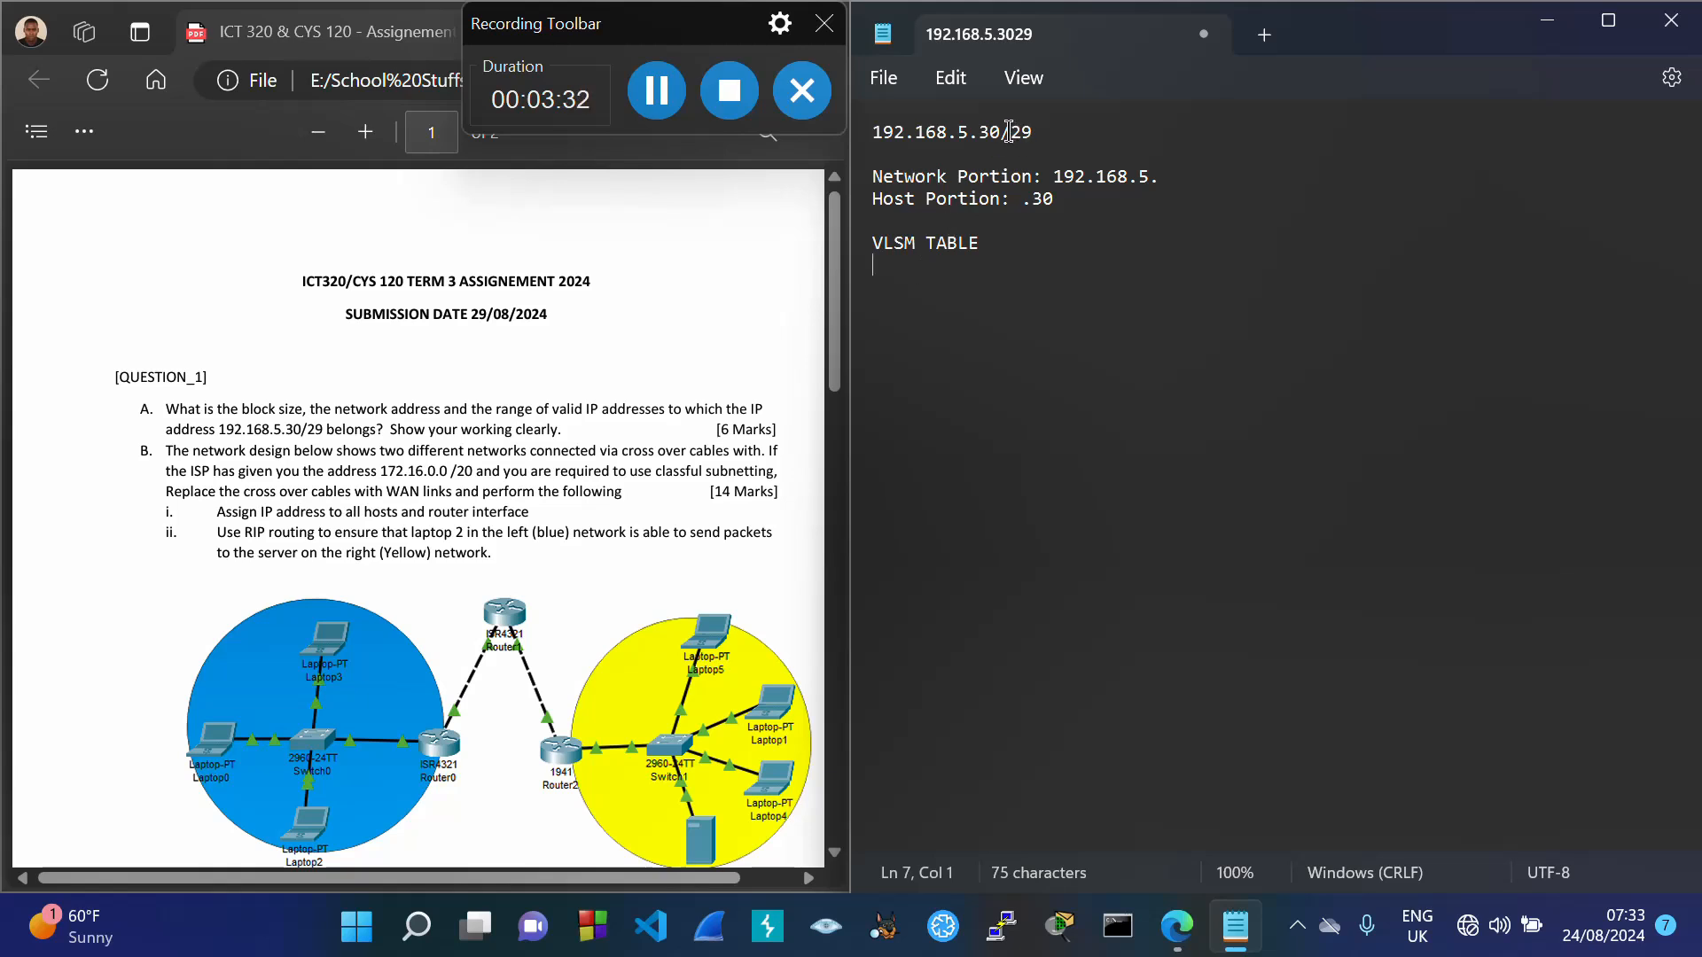
# Step: Enter the tab-separated column headings Block Size, CIDR and Subnet Mask under the VLSM TABLE heading
pyautogui.moveTo(1001, 133); pyautogui.dragTo(1048, 140)
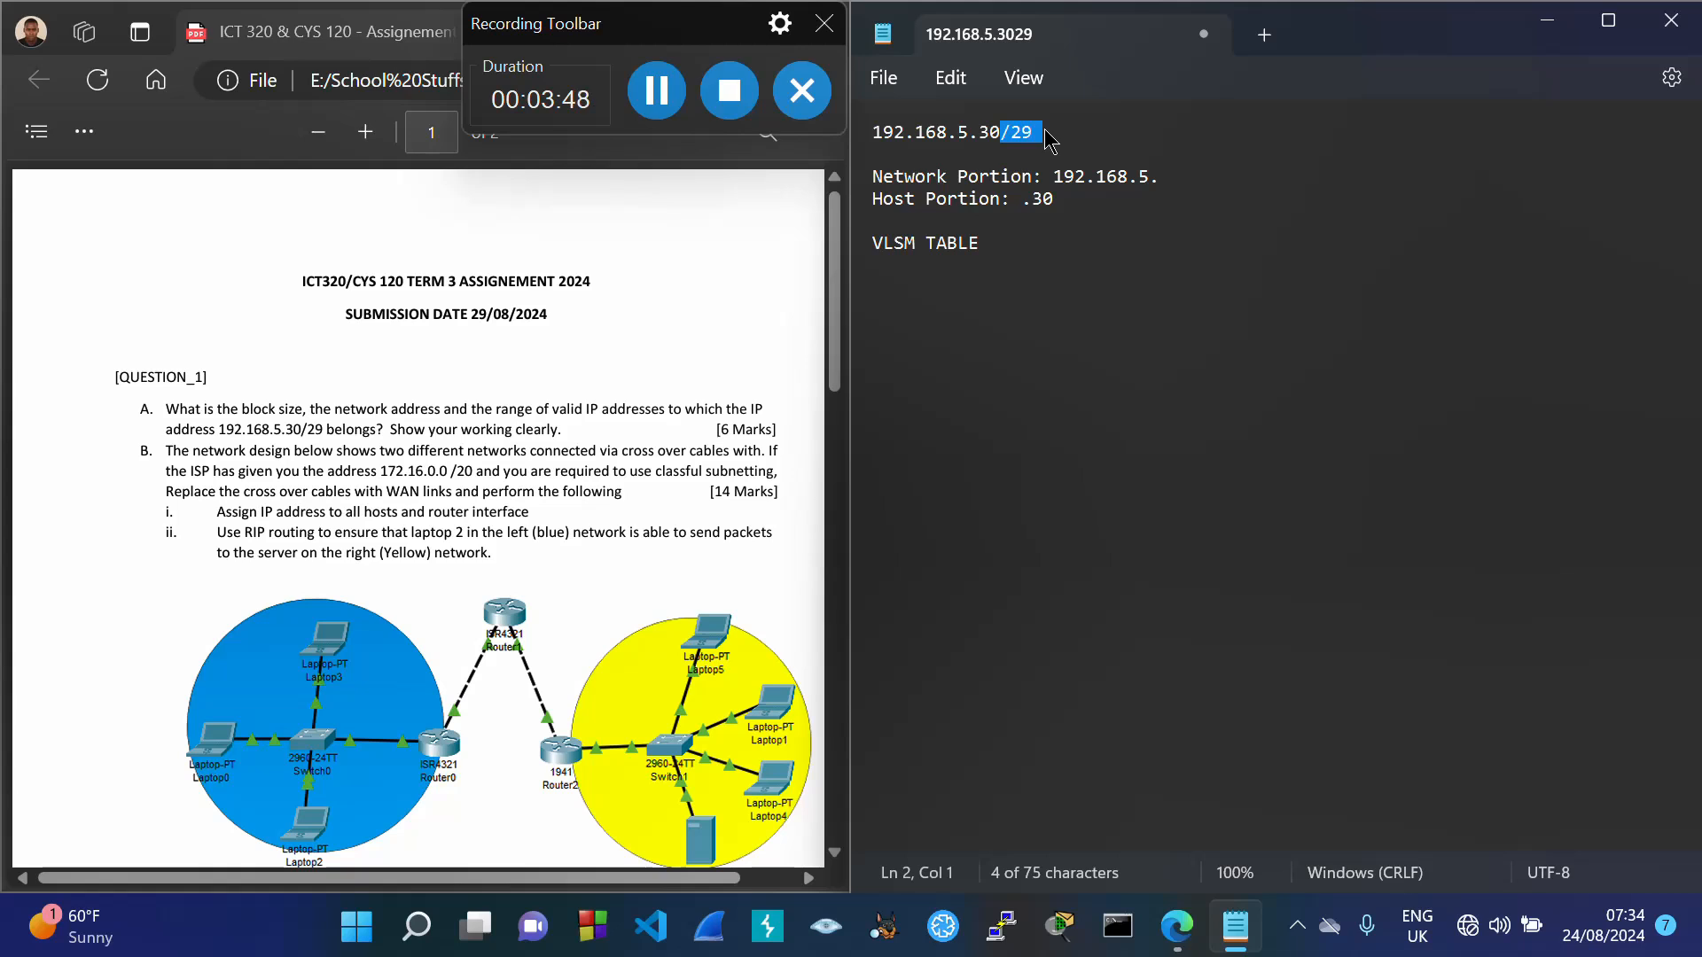
pyautogui.click(930, 275)
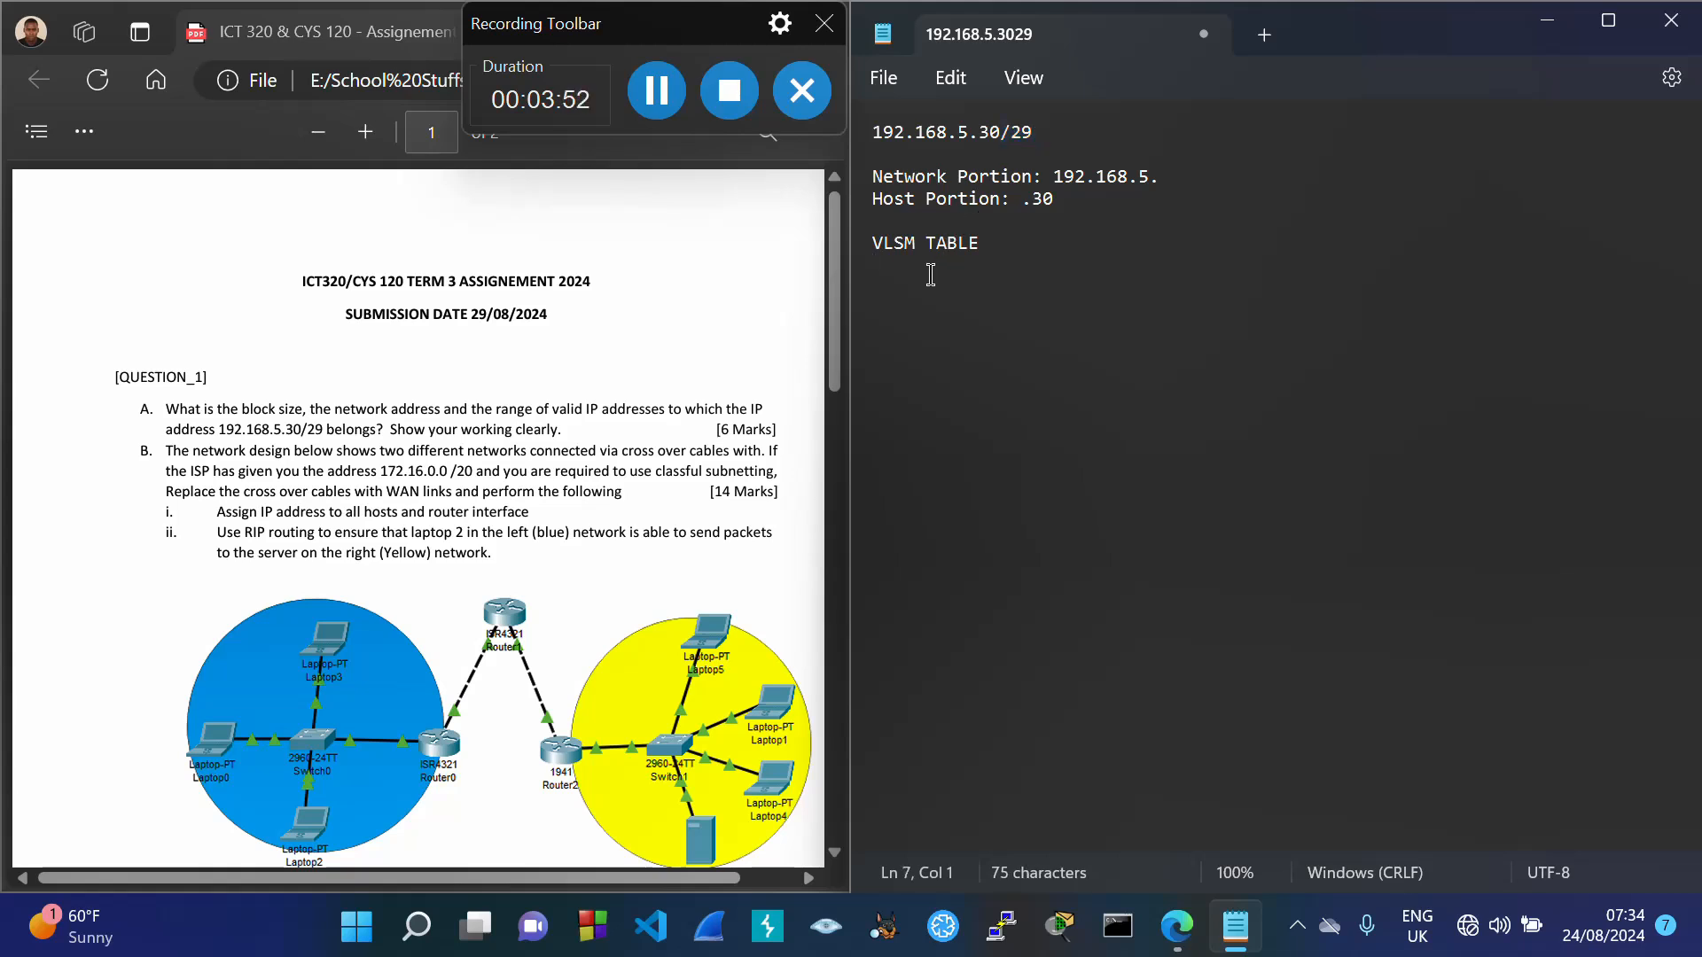
pyautogui.write('Block Size\tCIDR')
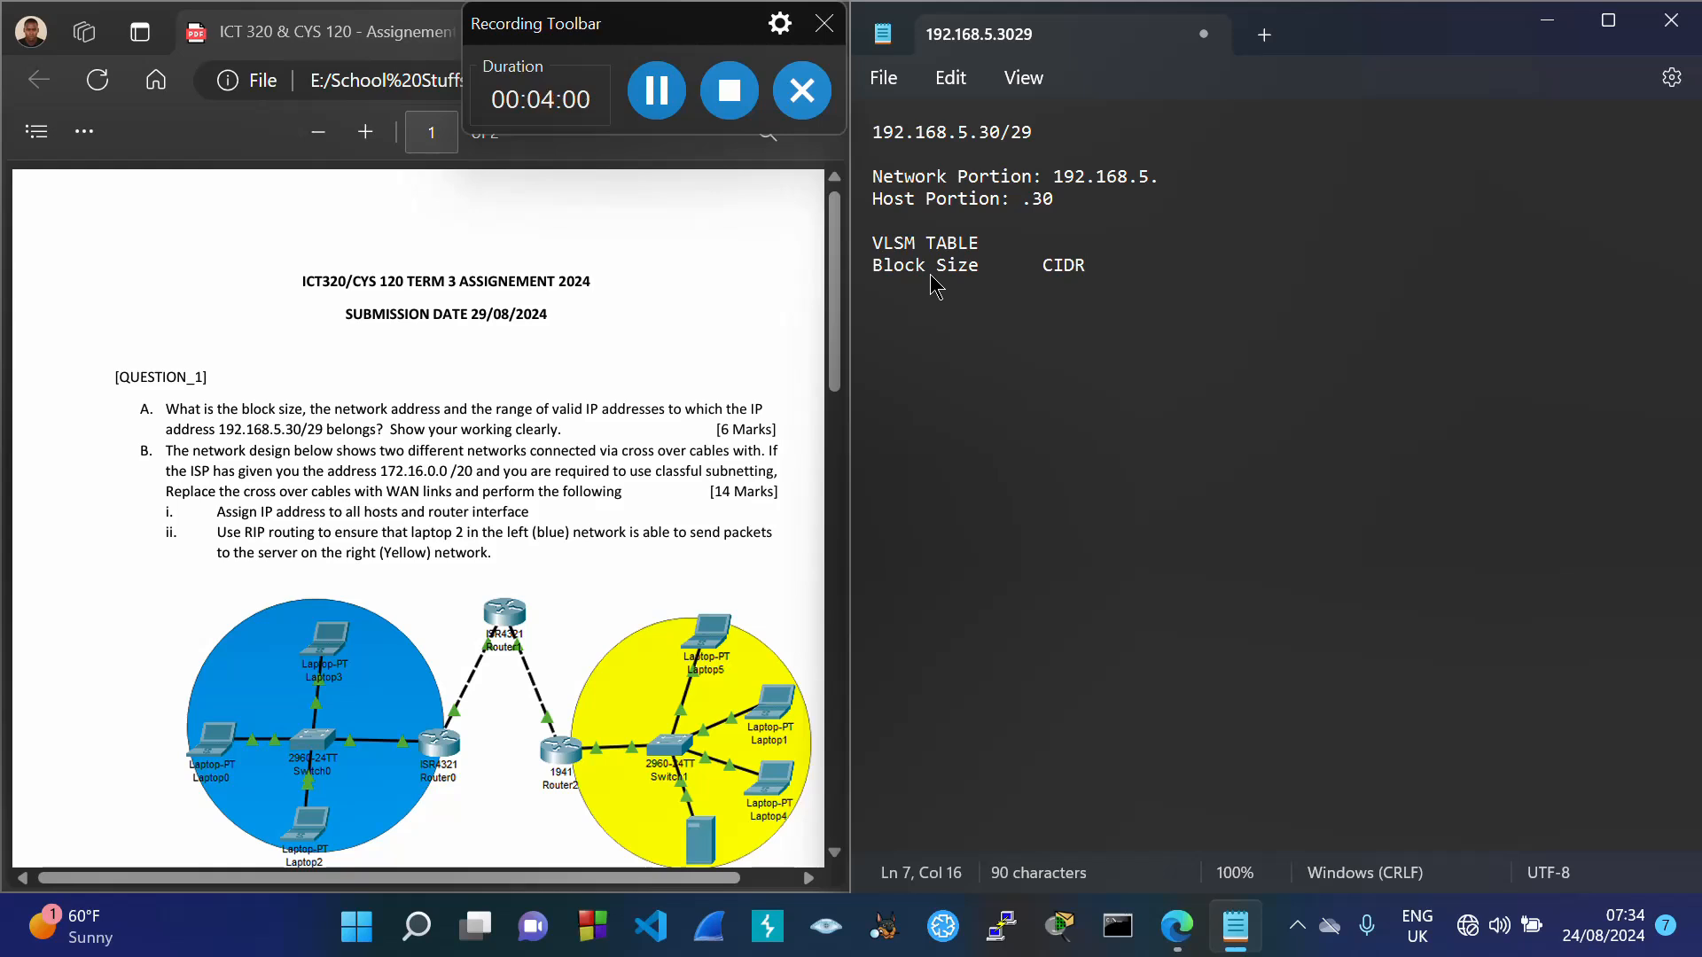
pyautogui.press('Tab')
pyautogui.write('Subnet Mask')
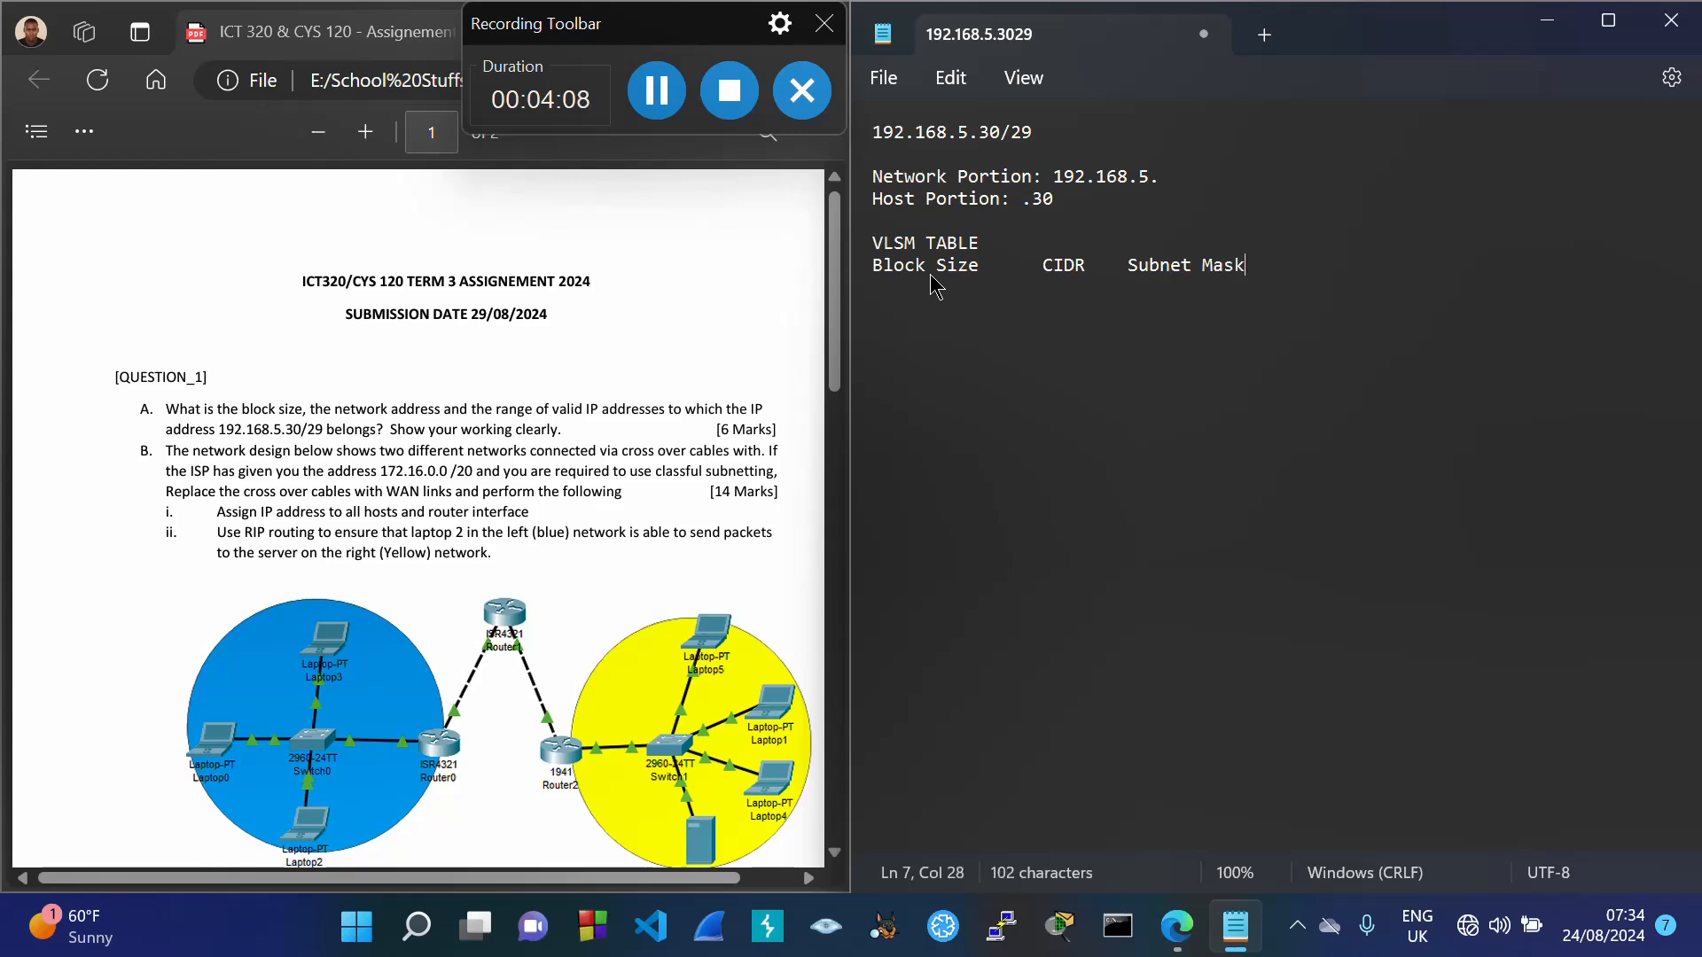
# Step: Fill in the first table row with block size 1, CIDR /32 and subnet mask 255.255.255.255, followed by a blank line
pyautogui.press('Return')
pyautogui.write('1')
pyautogui.press('Tab')
pyautogui.write('/32')
pyautogui.press('Tab')
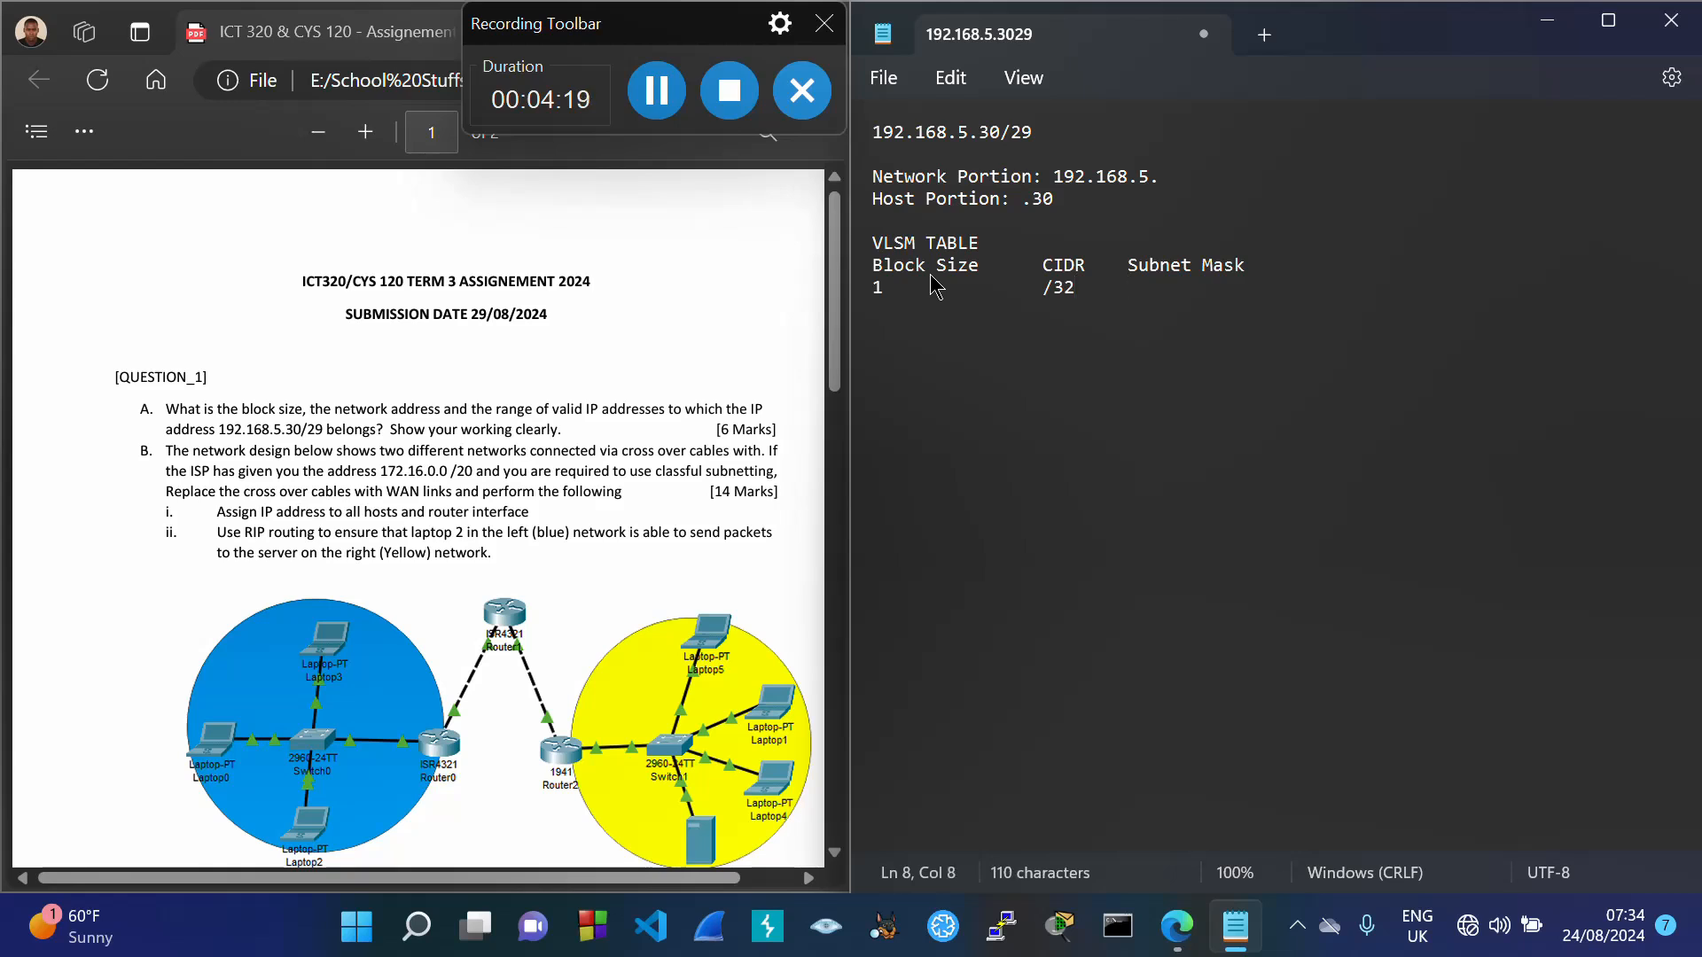
pyautogui.write('255.255.255')
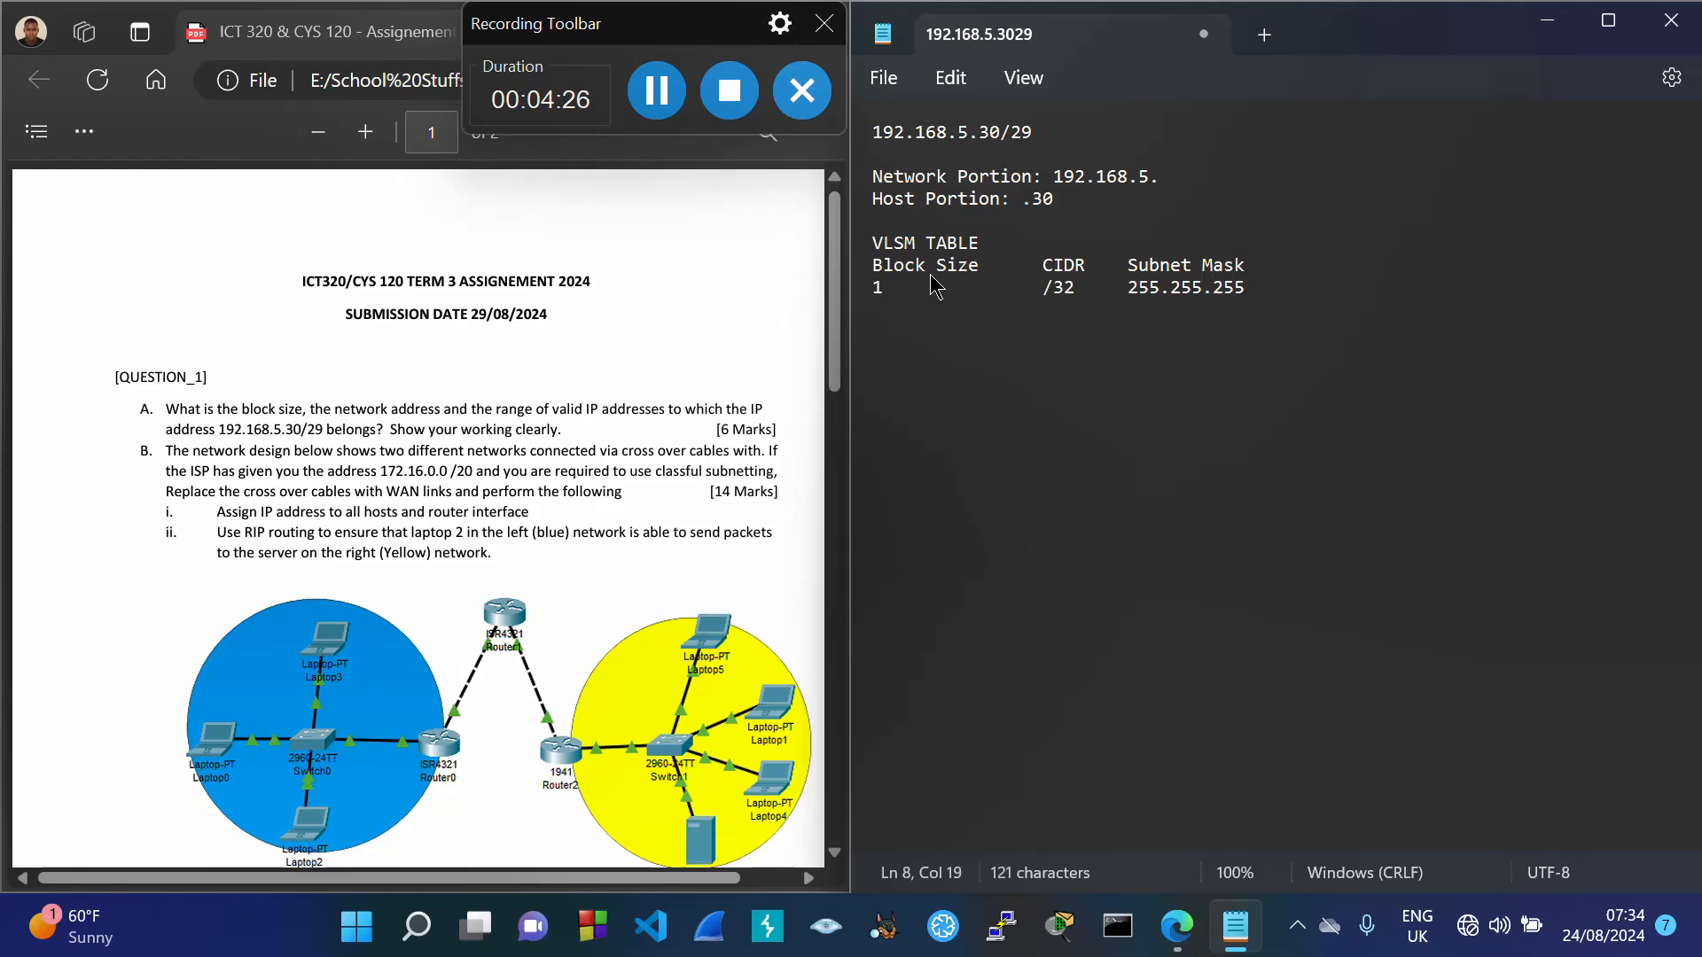
pyautogui.write('.255')
pyautogui.press('Return')
pyautogui.press('Return')
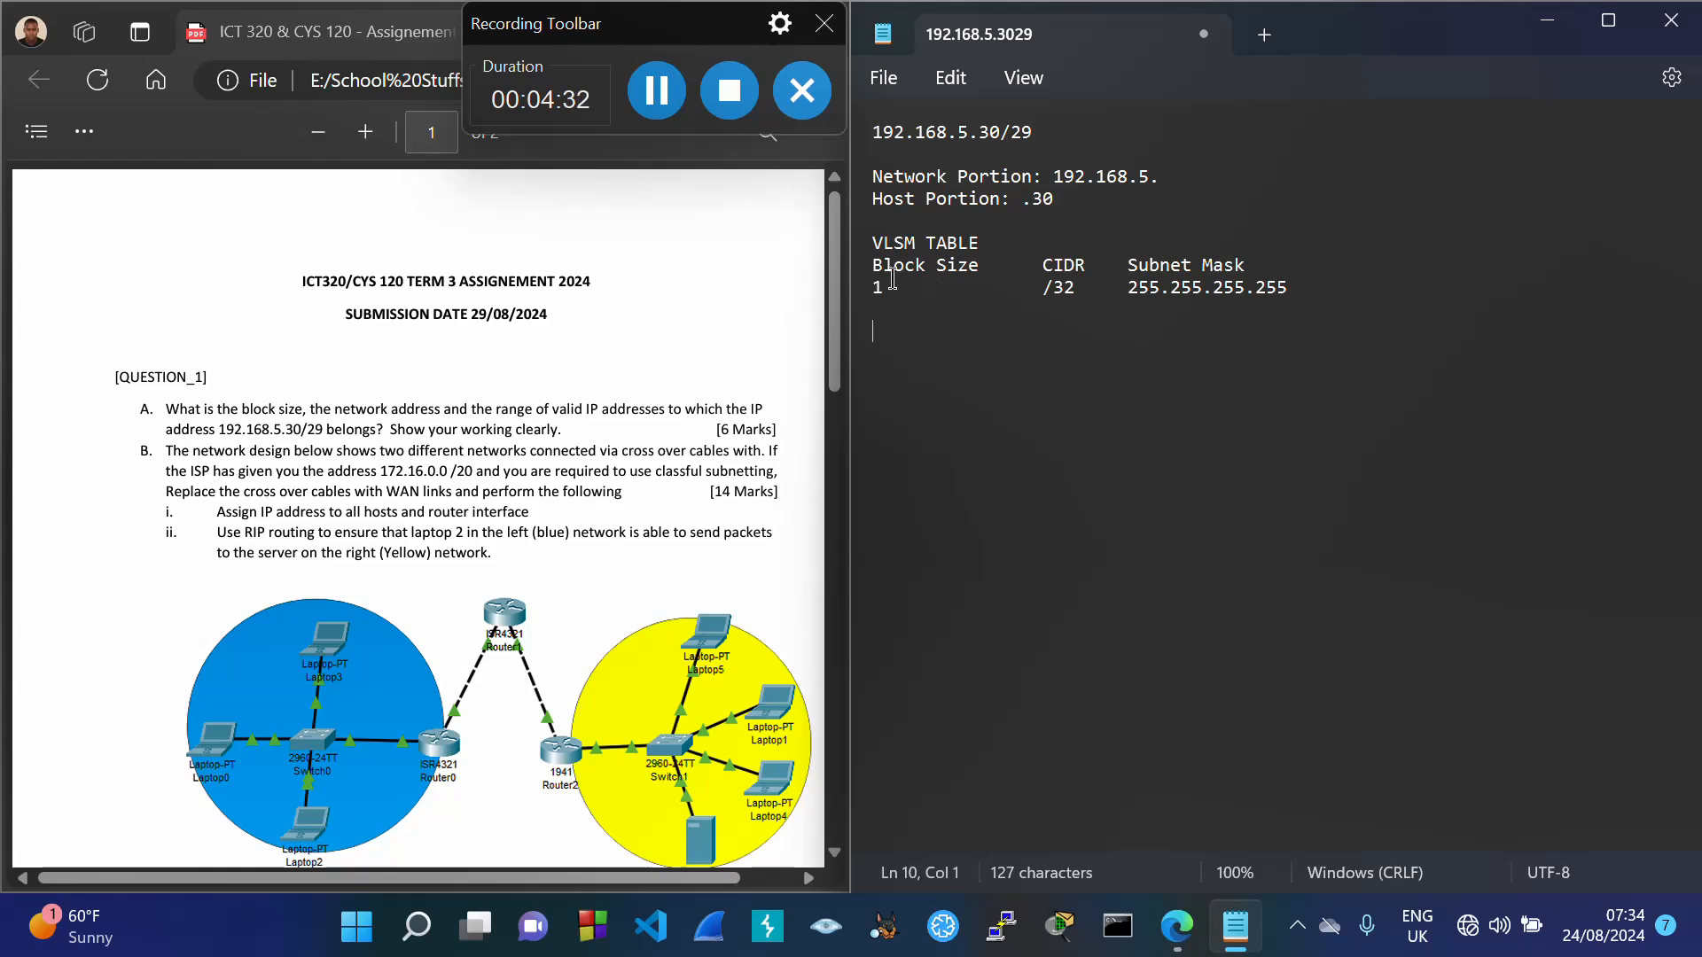
pyautogui.moveTo(872, 265); pyautogui.dragTo(980, 271)
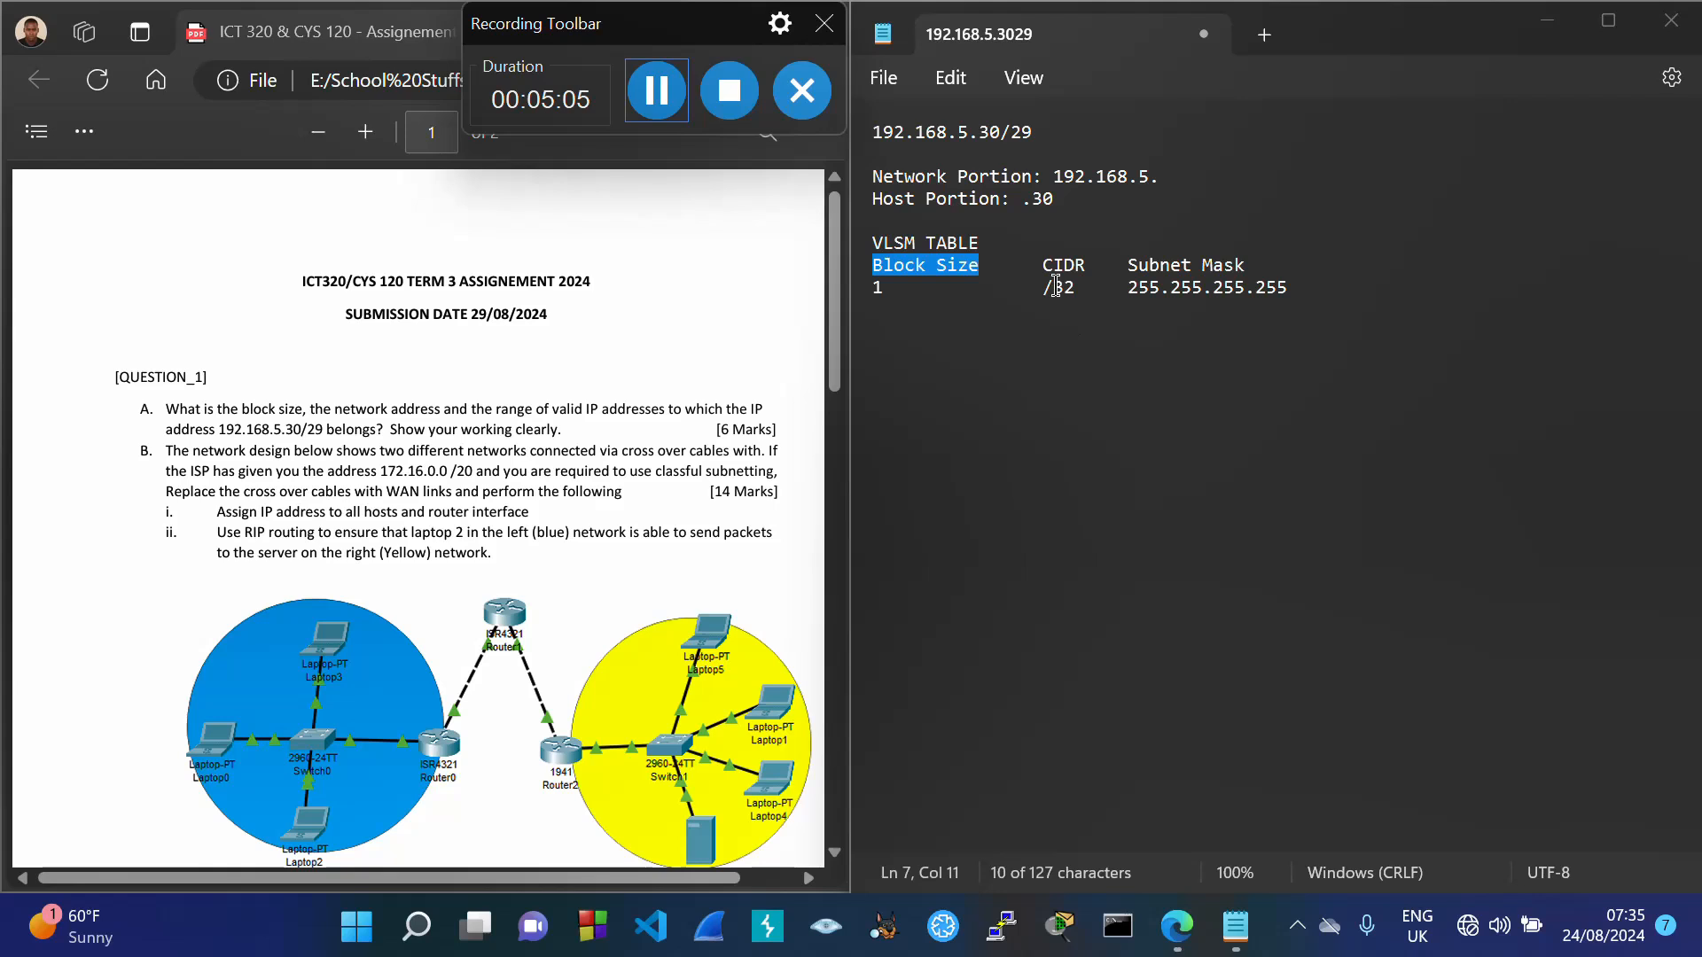
pyautogui.moveTo(1043, 269); pyautogui.dragTo(1087, 268)
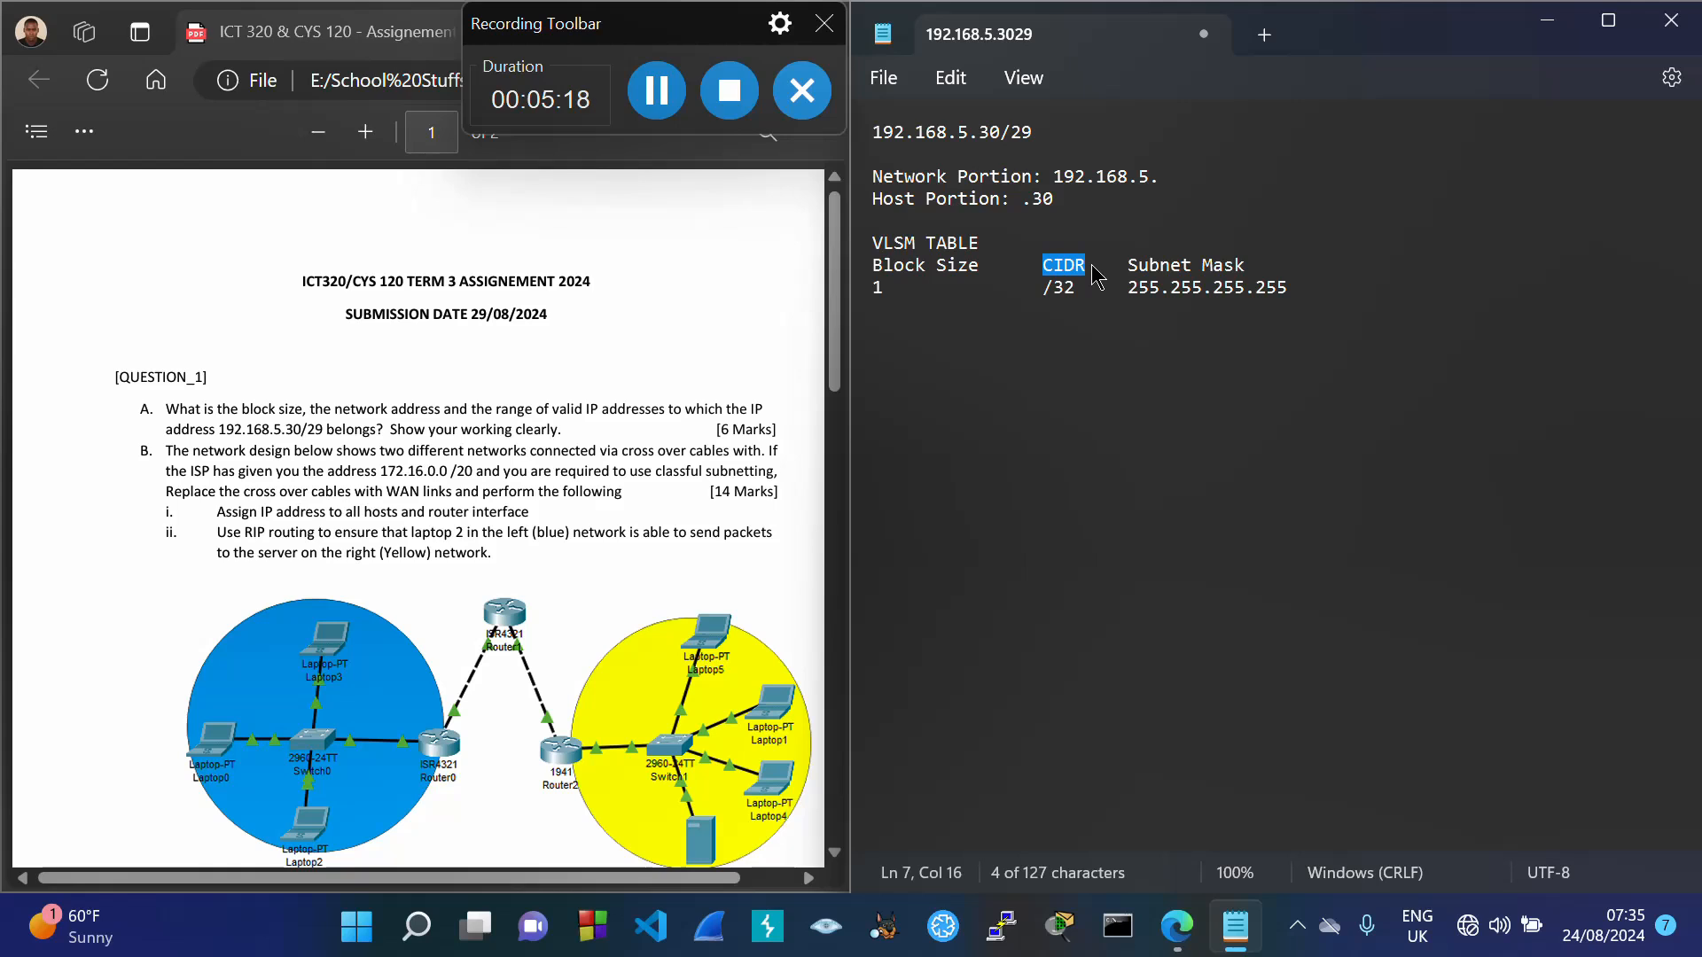
pyautogui.click(883, 383)
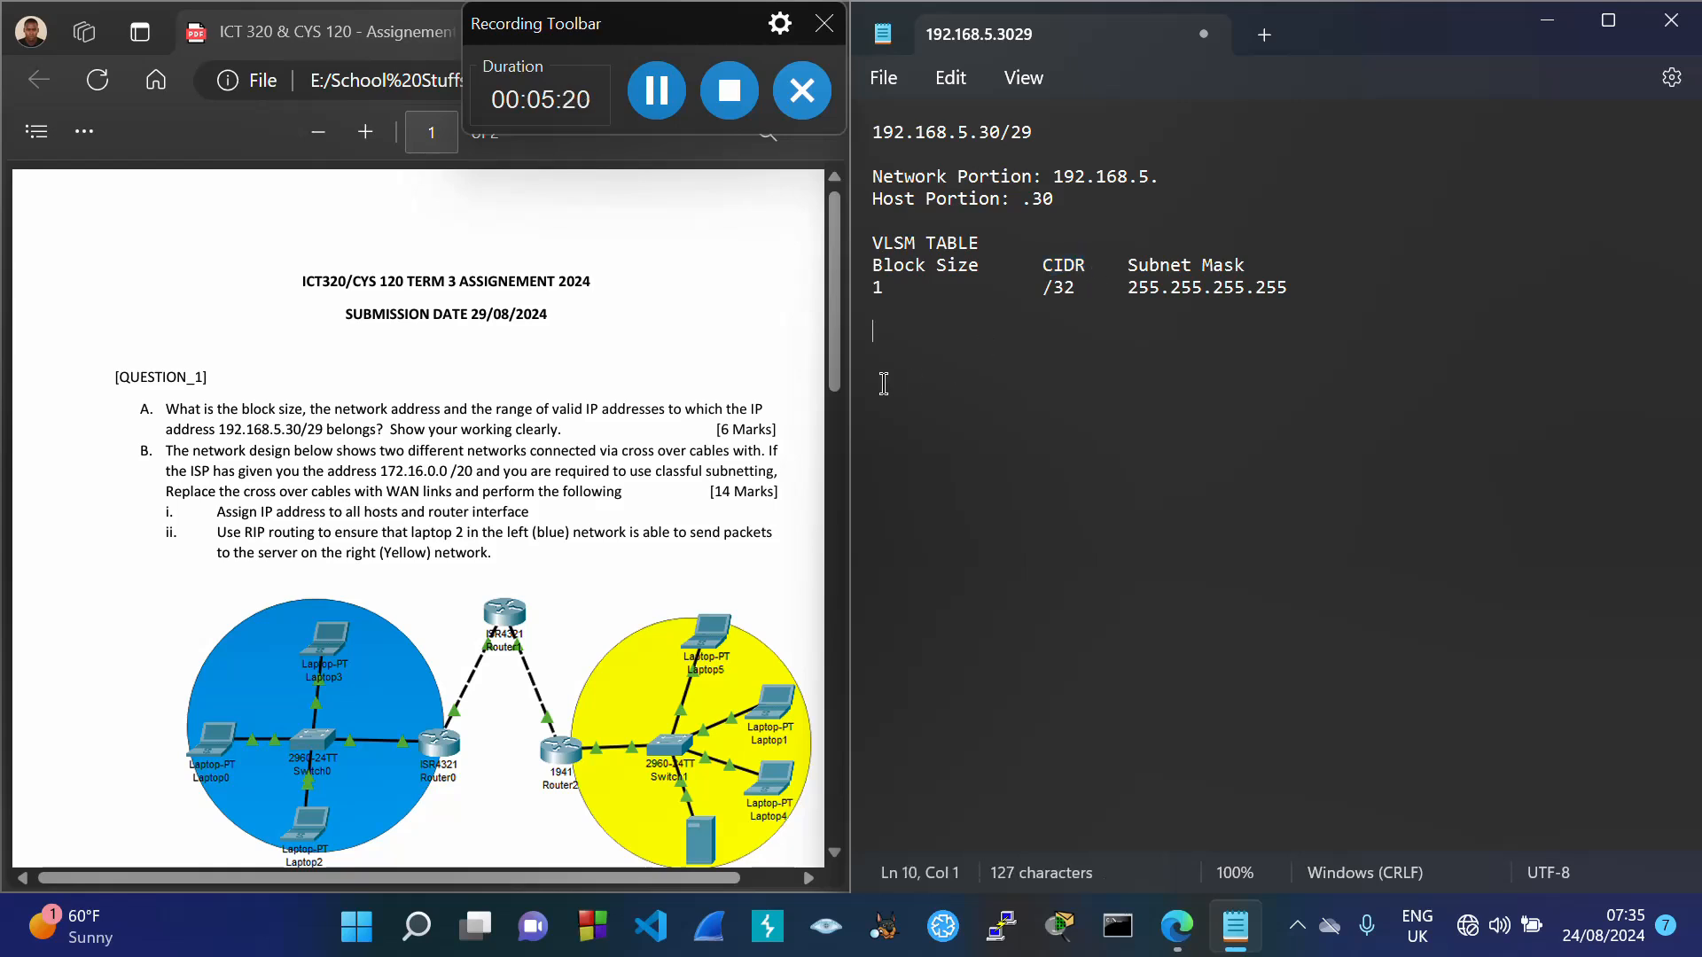
# Step: Below the first table row, write the binary form of the mask: 11111111.11111111.11111111.11111111
pyautogui.press('Return')
pyautogui.write('11111111.11111111')
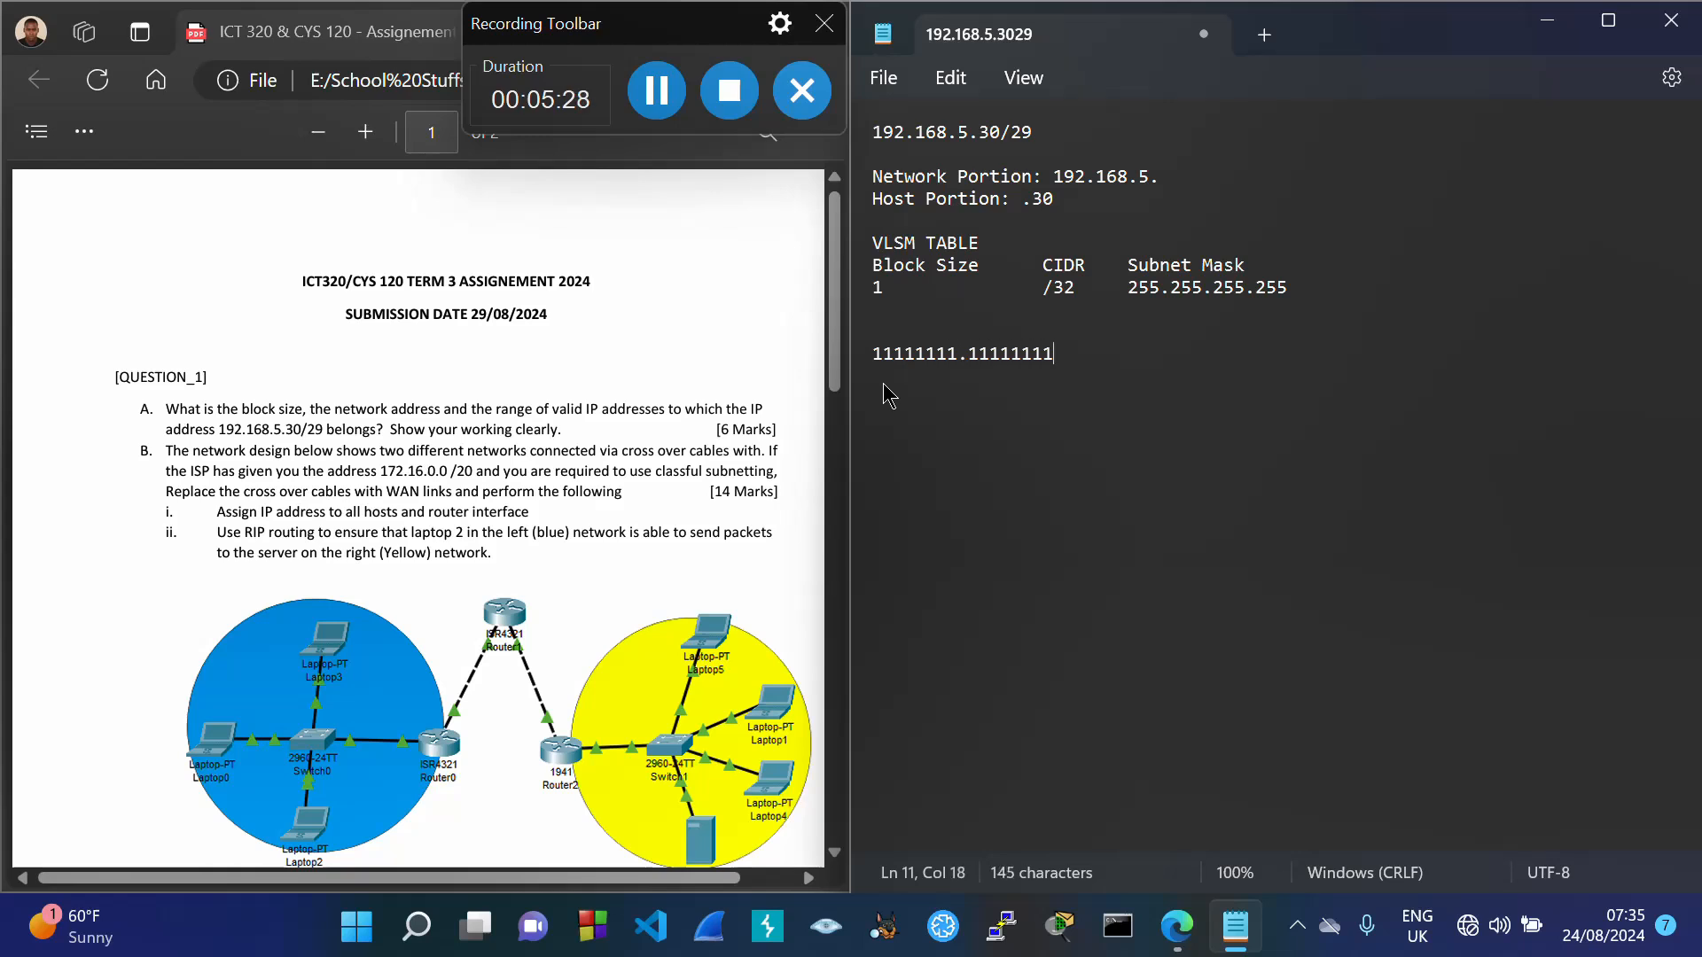
pyautogui.write('.111111')
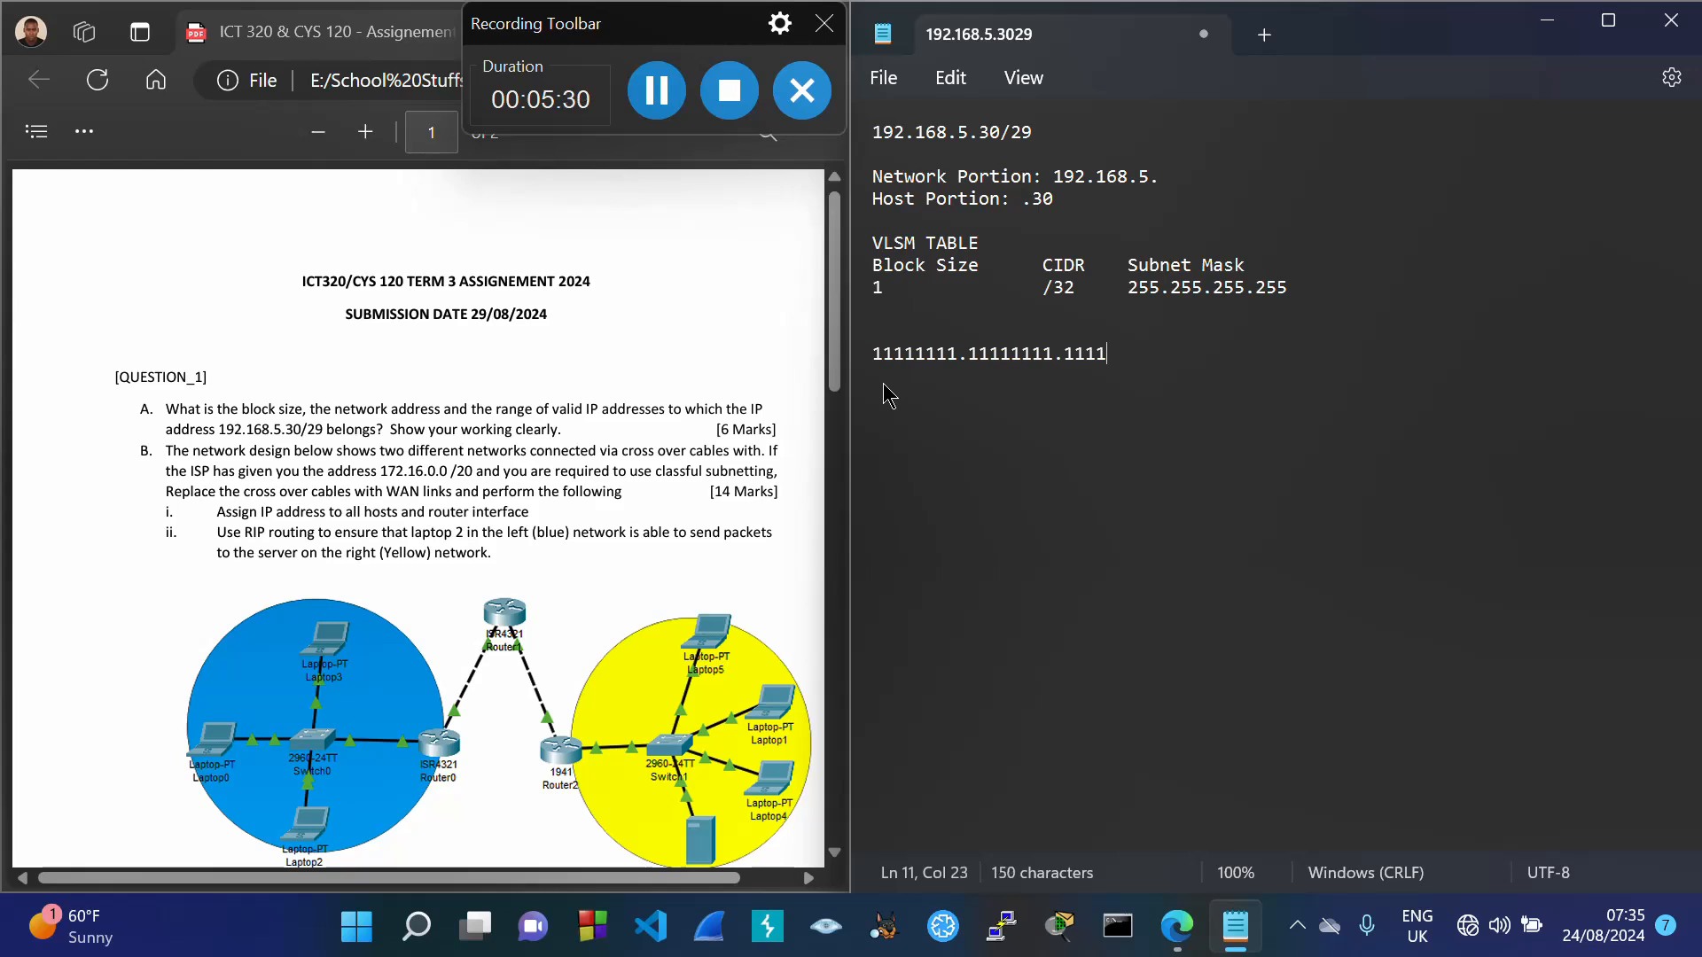
pyautogui.write('11.11111111')
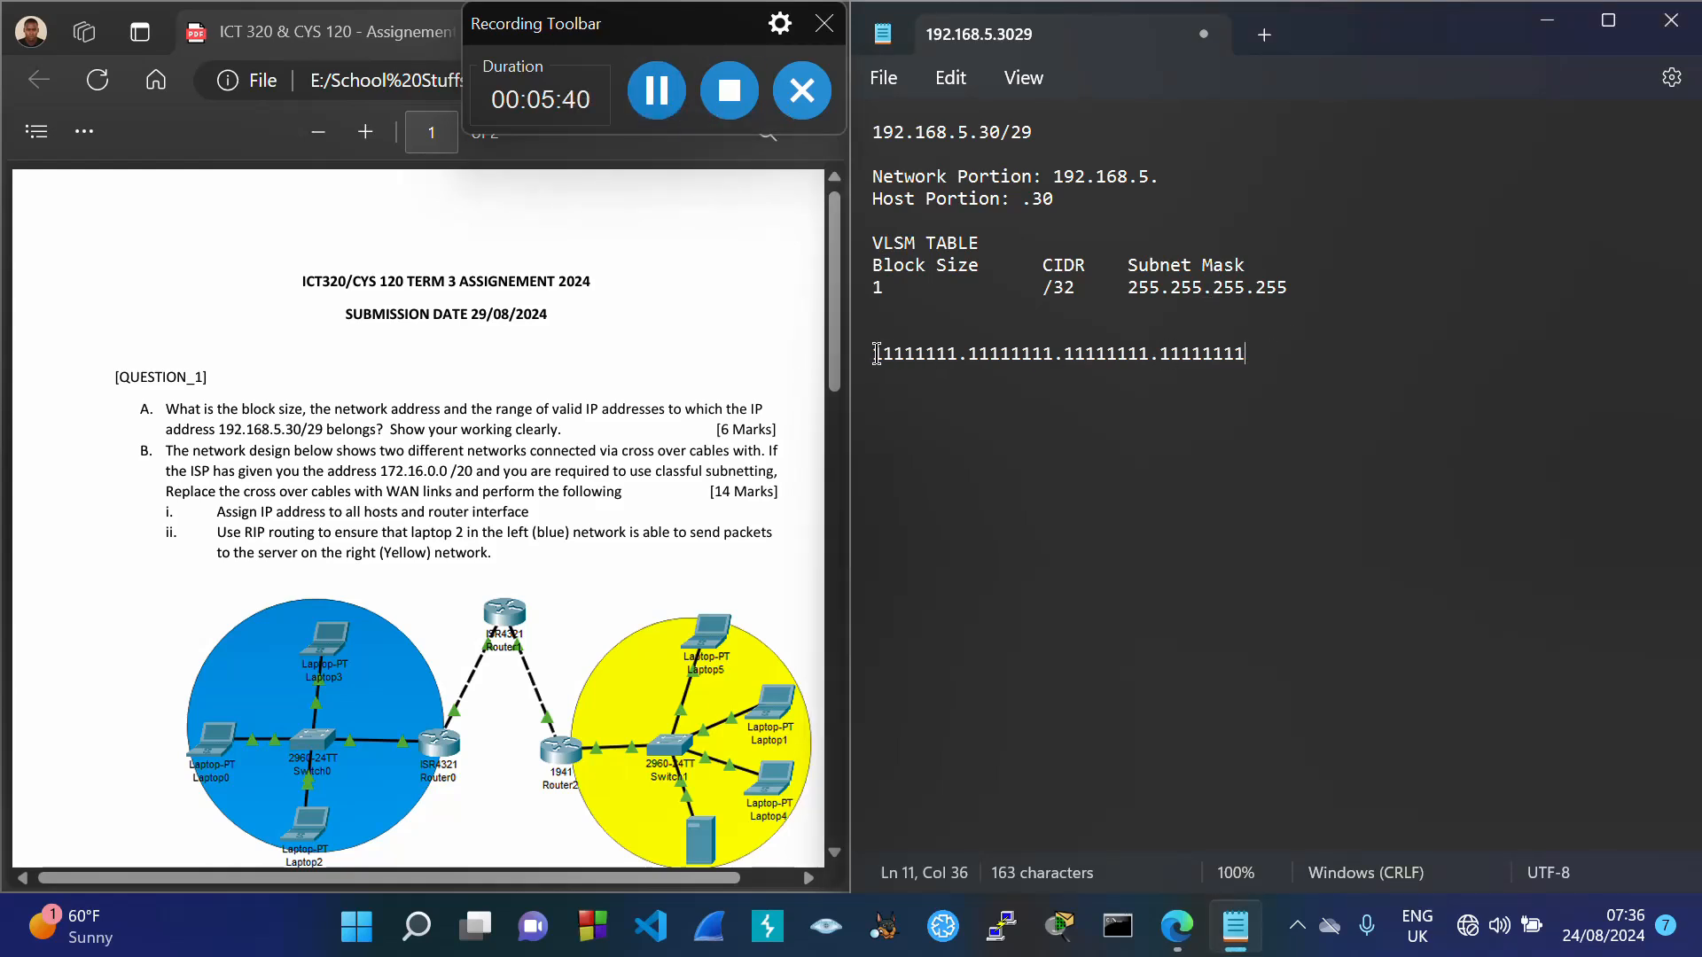
# Step: Compare the binary octets with the /32 prefix, the network portion and the subnet mask 255.255.255.255 by highlighting each of them
pyautogui.moveTo(879, 354); pyautogui.dragTo(1252, 365)
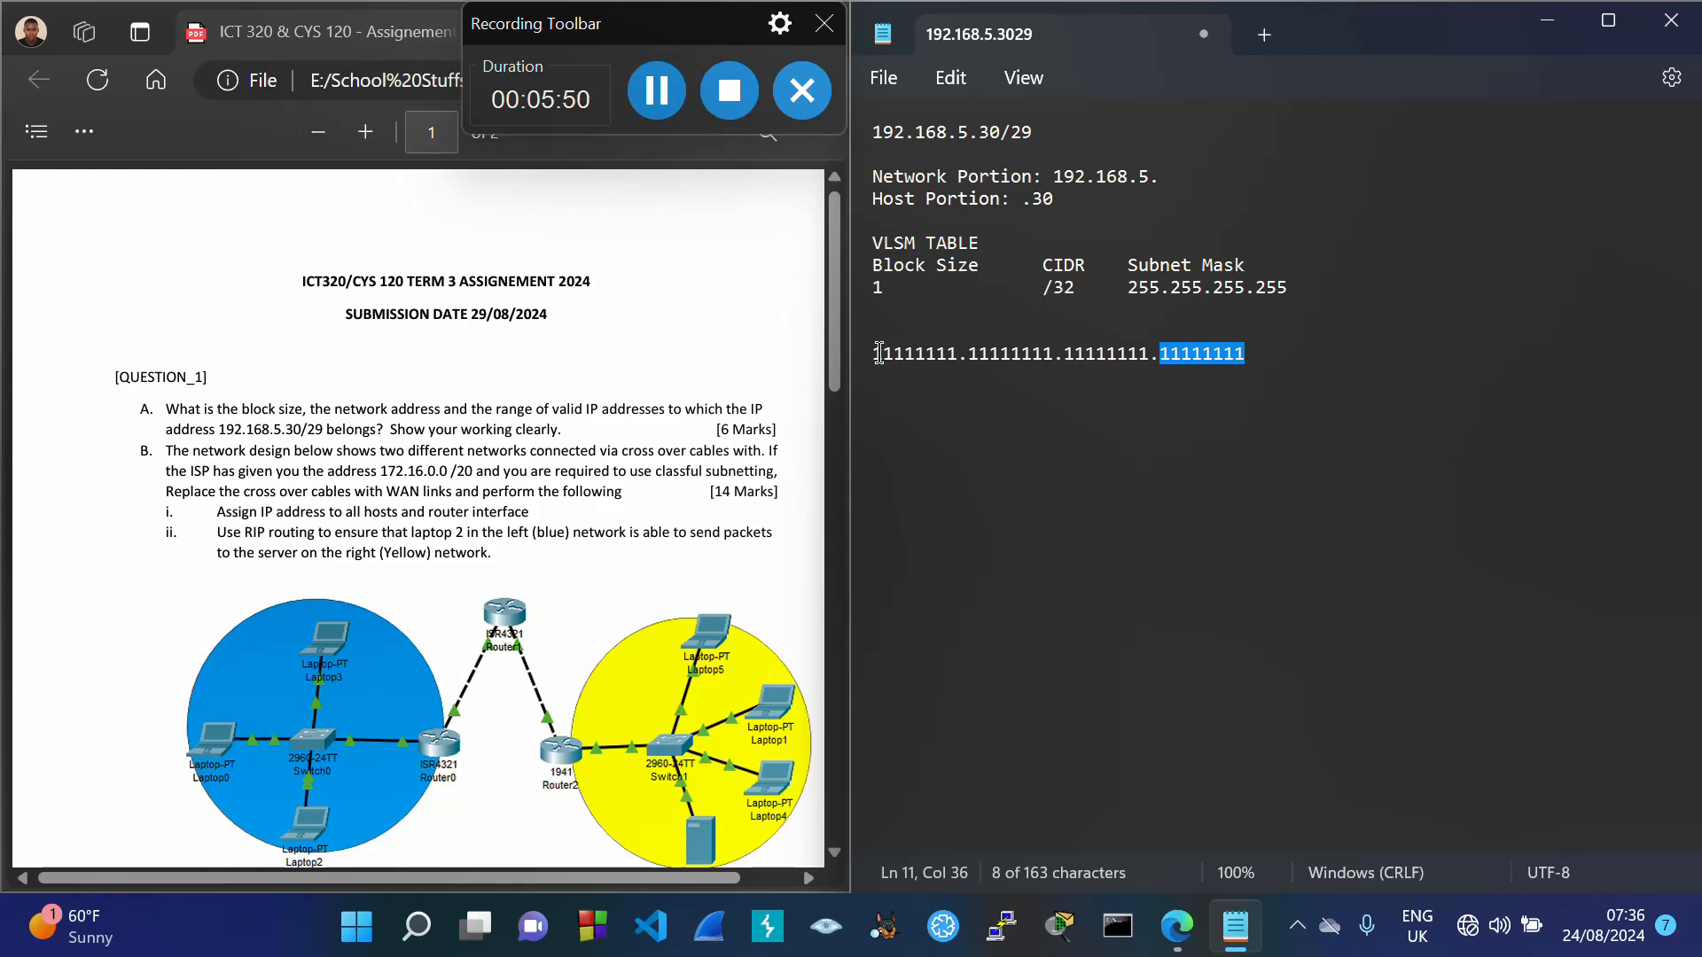
pyautogui.moveTo(874, 354); pyautogui.dragTo(1255, 365)
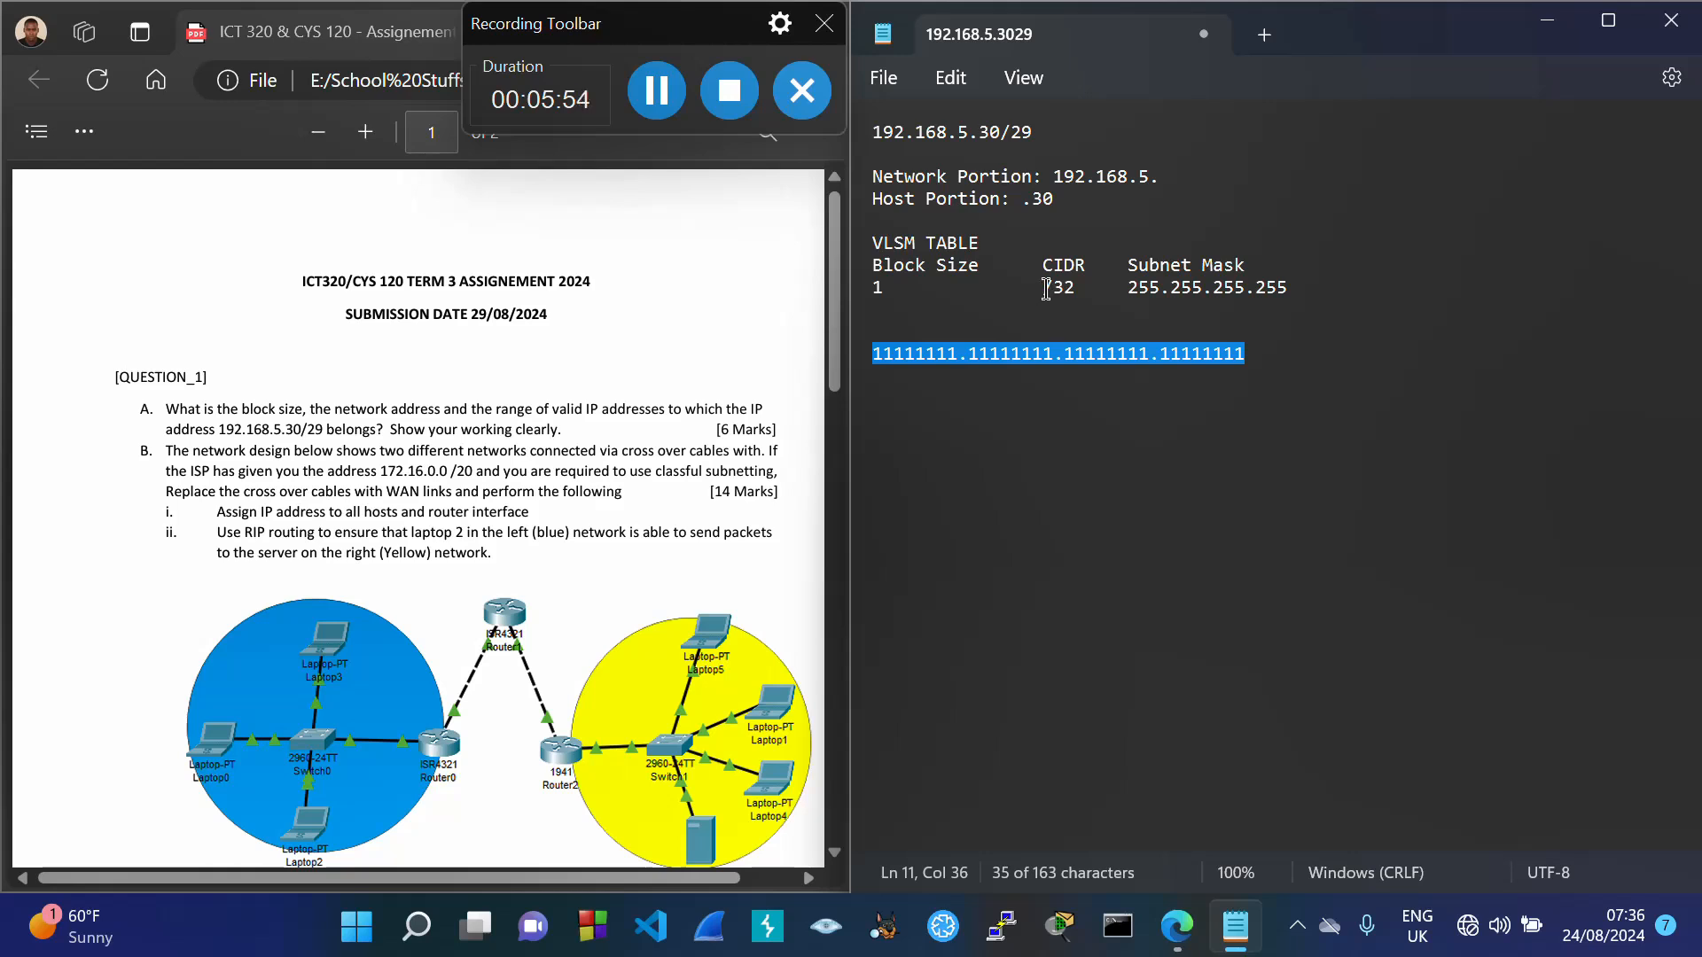
pyautogui.moveTo(1041, 291); pyautogui.dragTo(1081, 297)
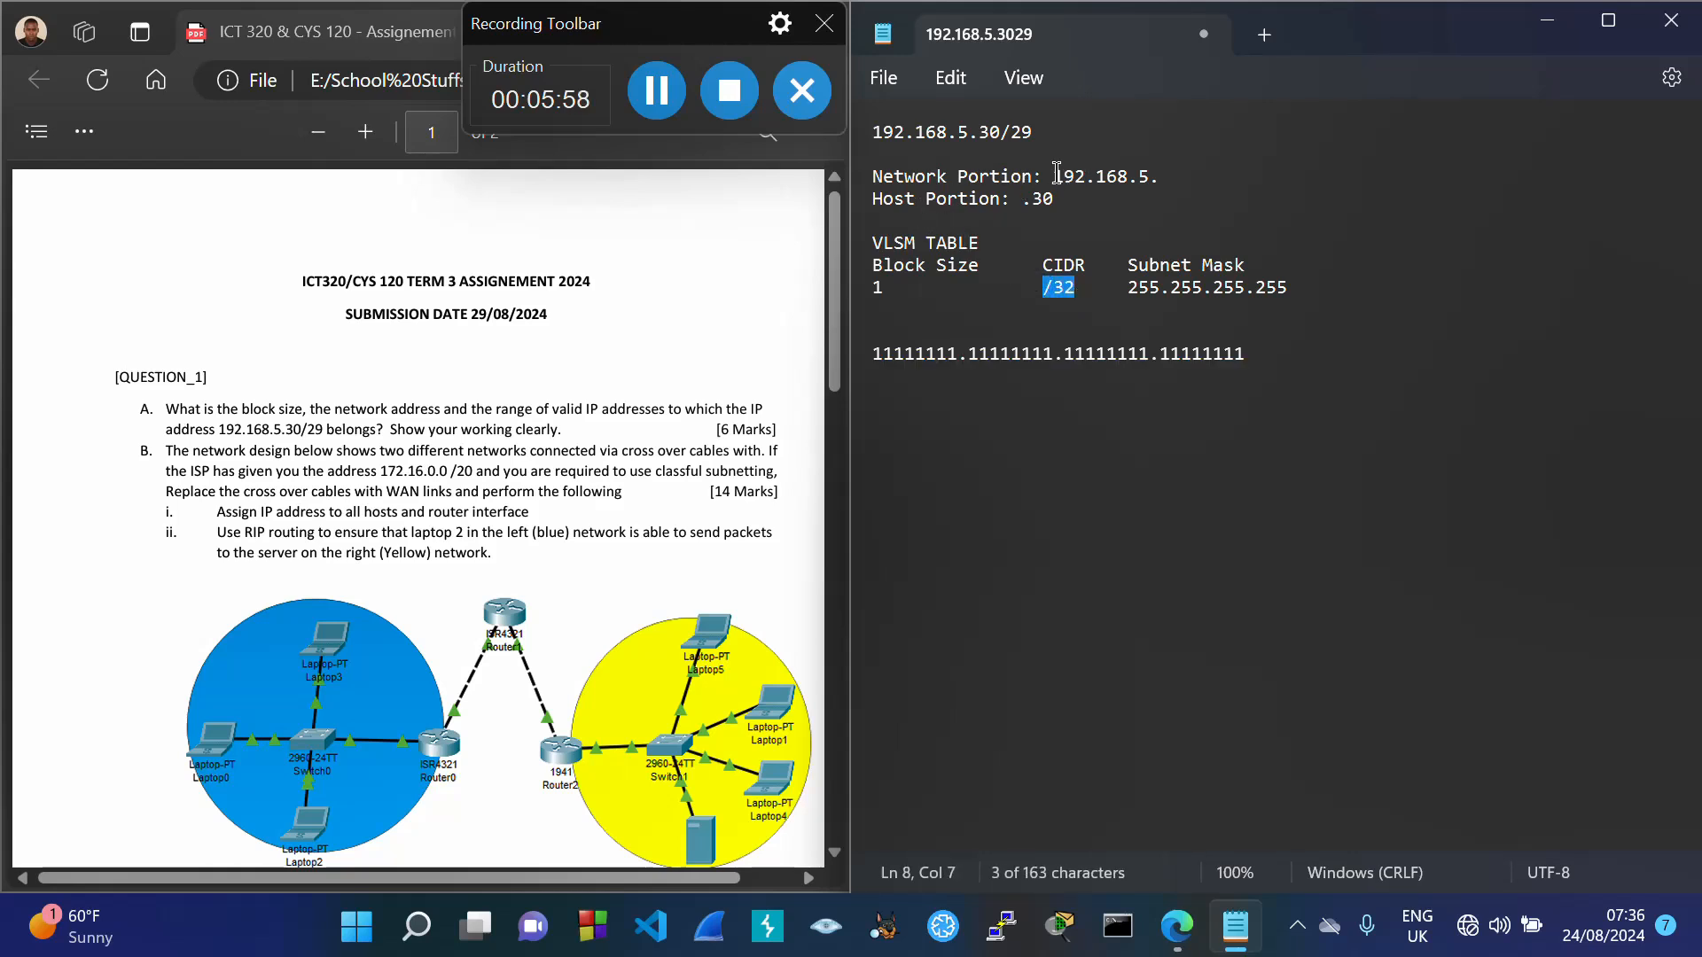
pyautogui.moveTo(1053, 177); pyautogui.dragTo(1158, 182)
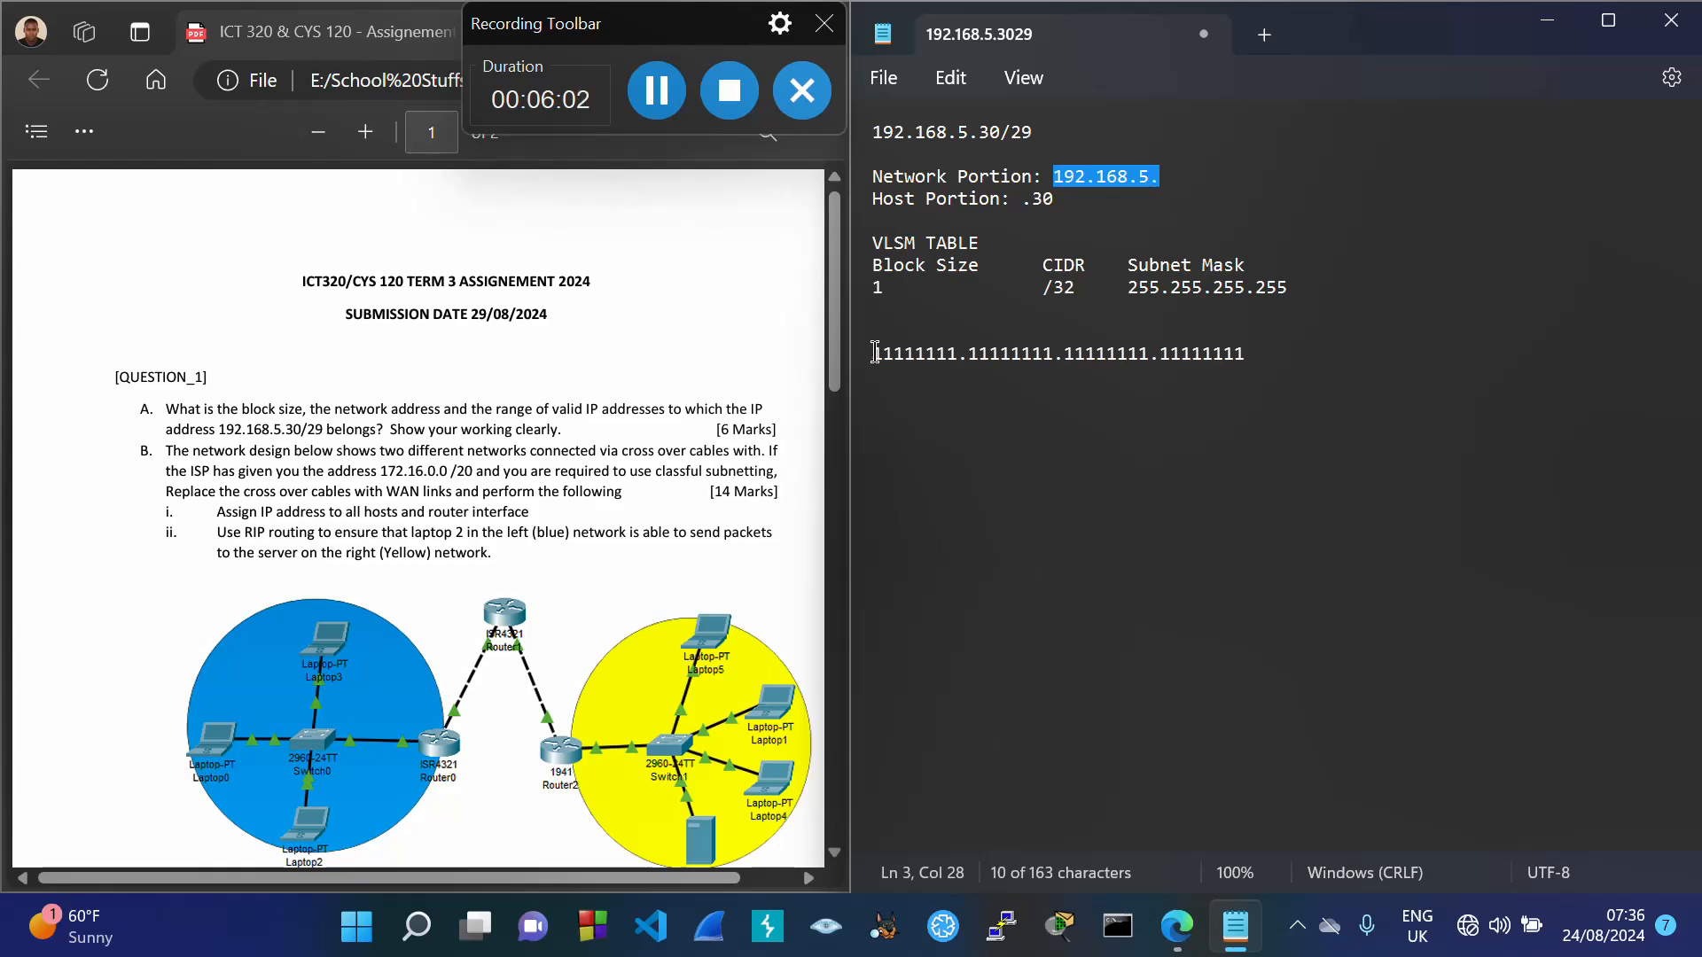
pyautogui.moveTo(877, 353); pyautogui.dragTo(1273, 370)
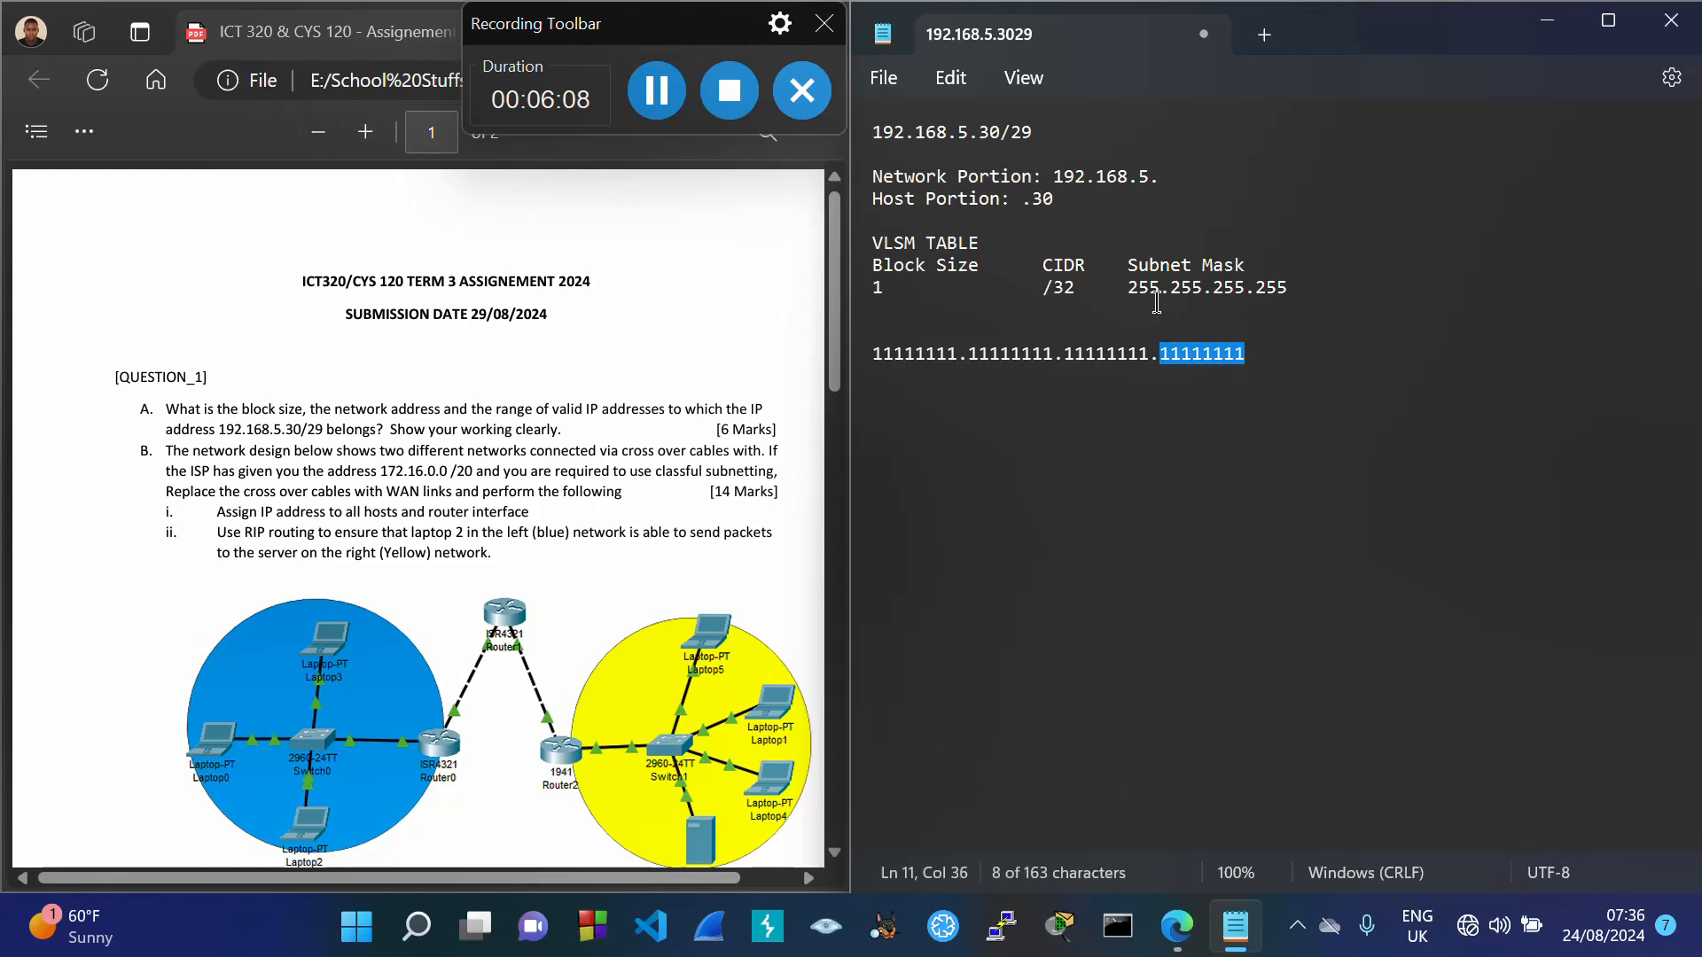
pyautogui.moveTo(1129, 288); pyautogui.dragTo(1320, 298)
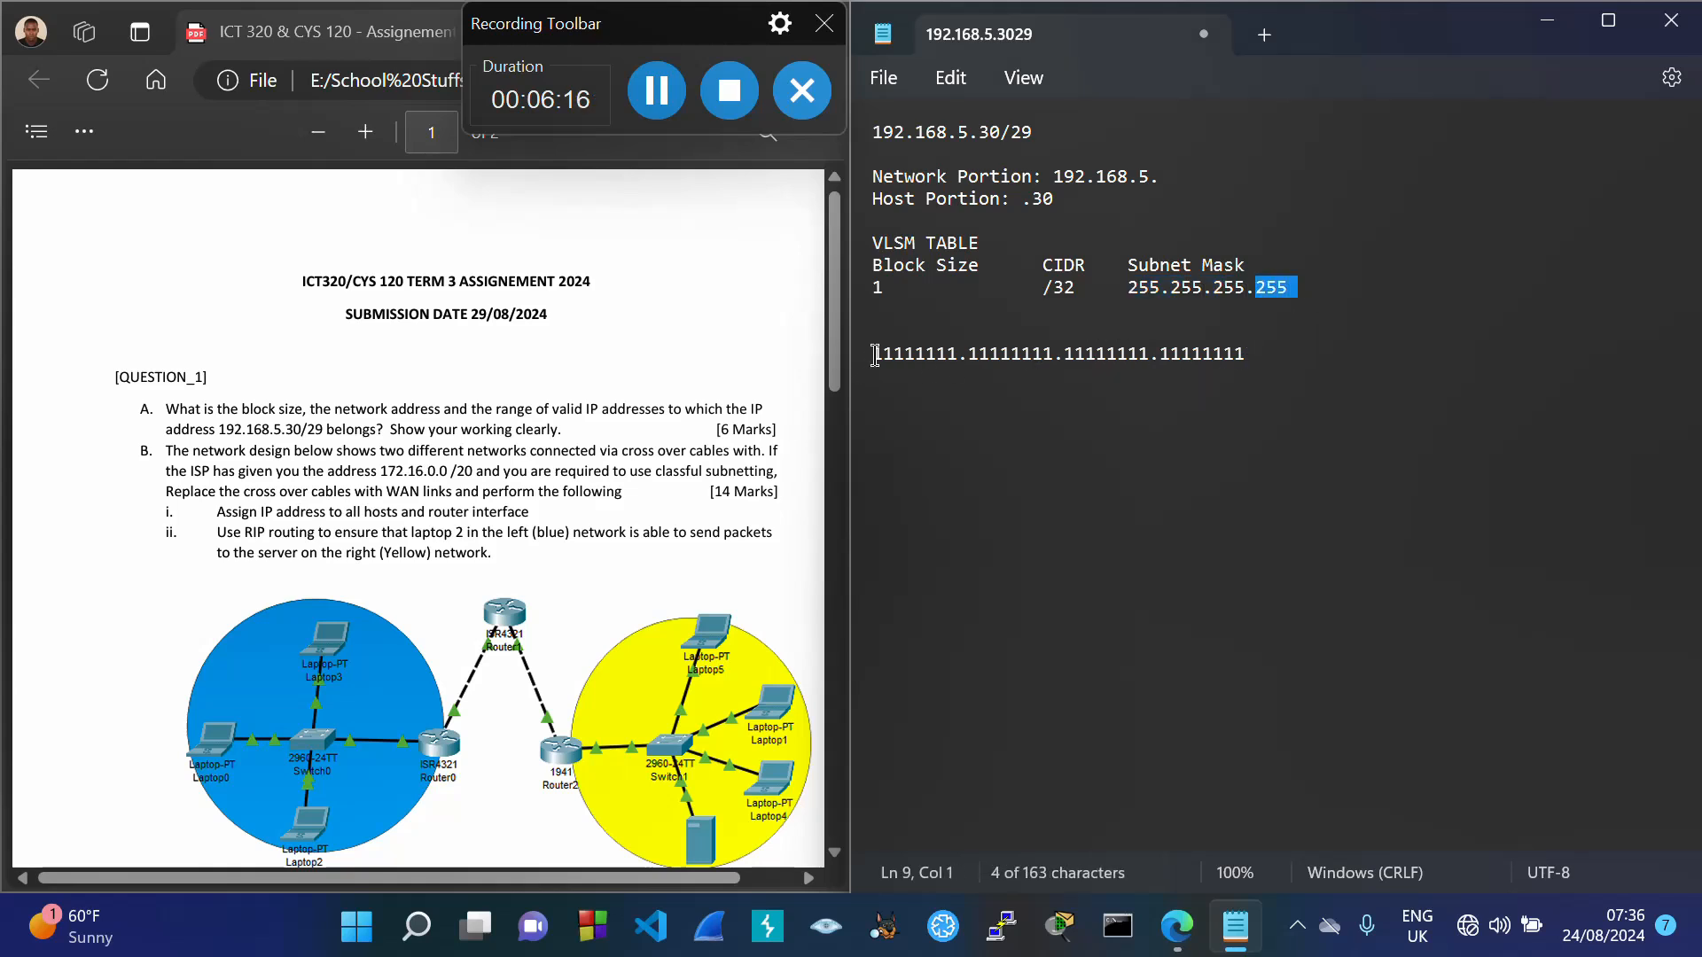
pyautogui.moveTo(873, 359); pyautogui.dragTo(1249, 372)
pyautogui.moveTo(1128, 292); pyautogui.dragTo(1291, 297)
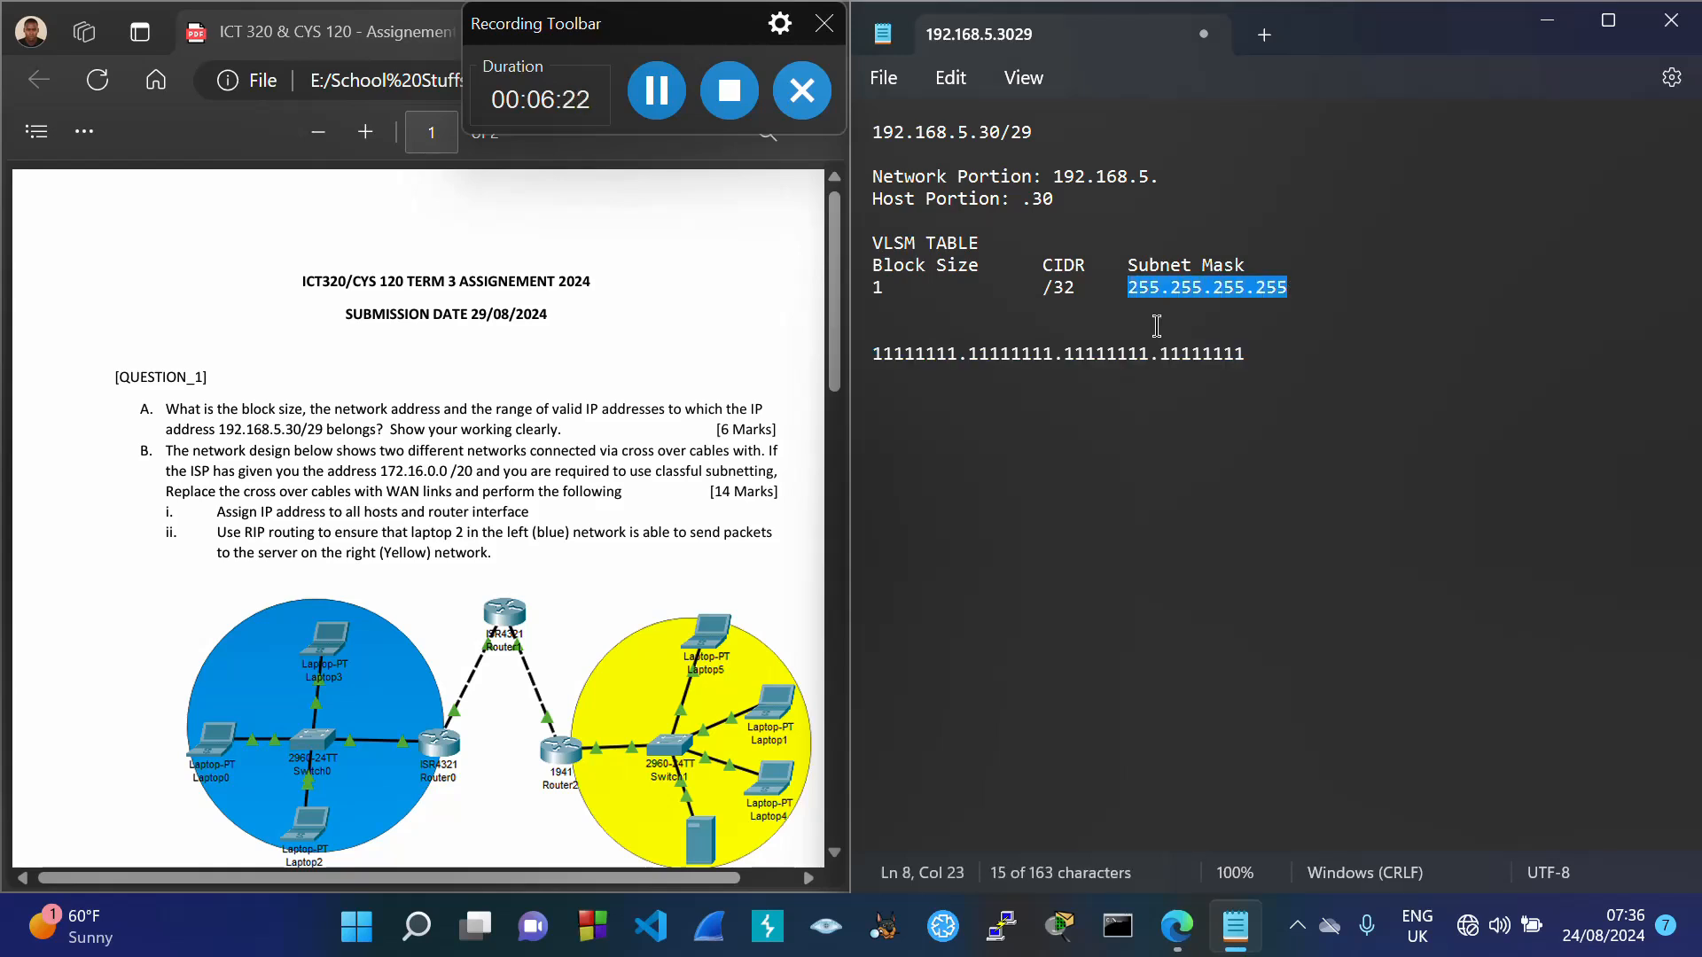
pyautogui.click(1188, 327)
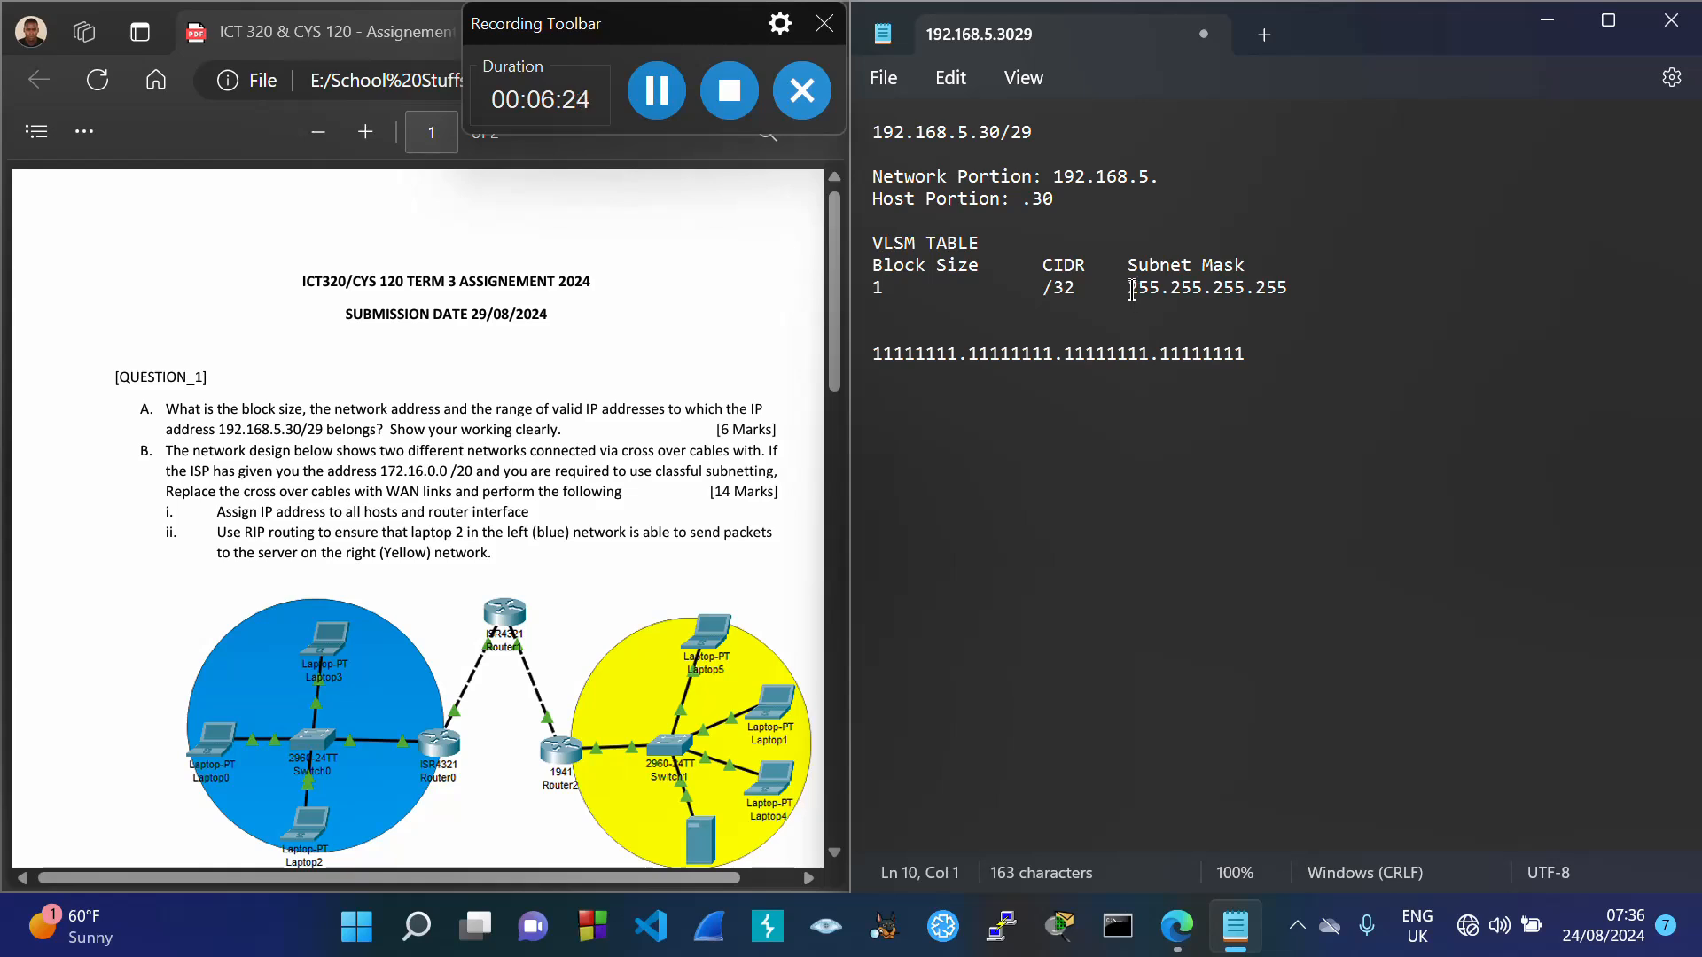
pyautogui.moveTo(1128, 293); pyautogui.dragTo(1286, 309)
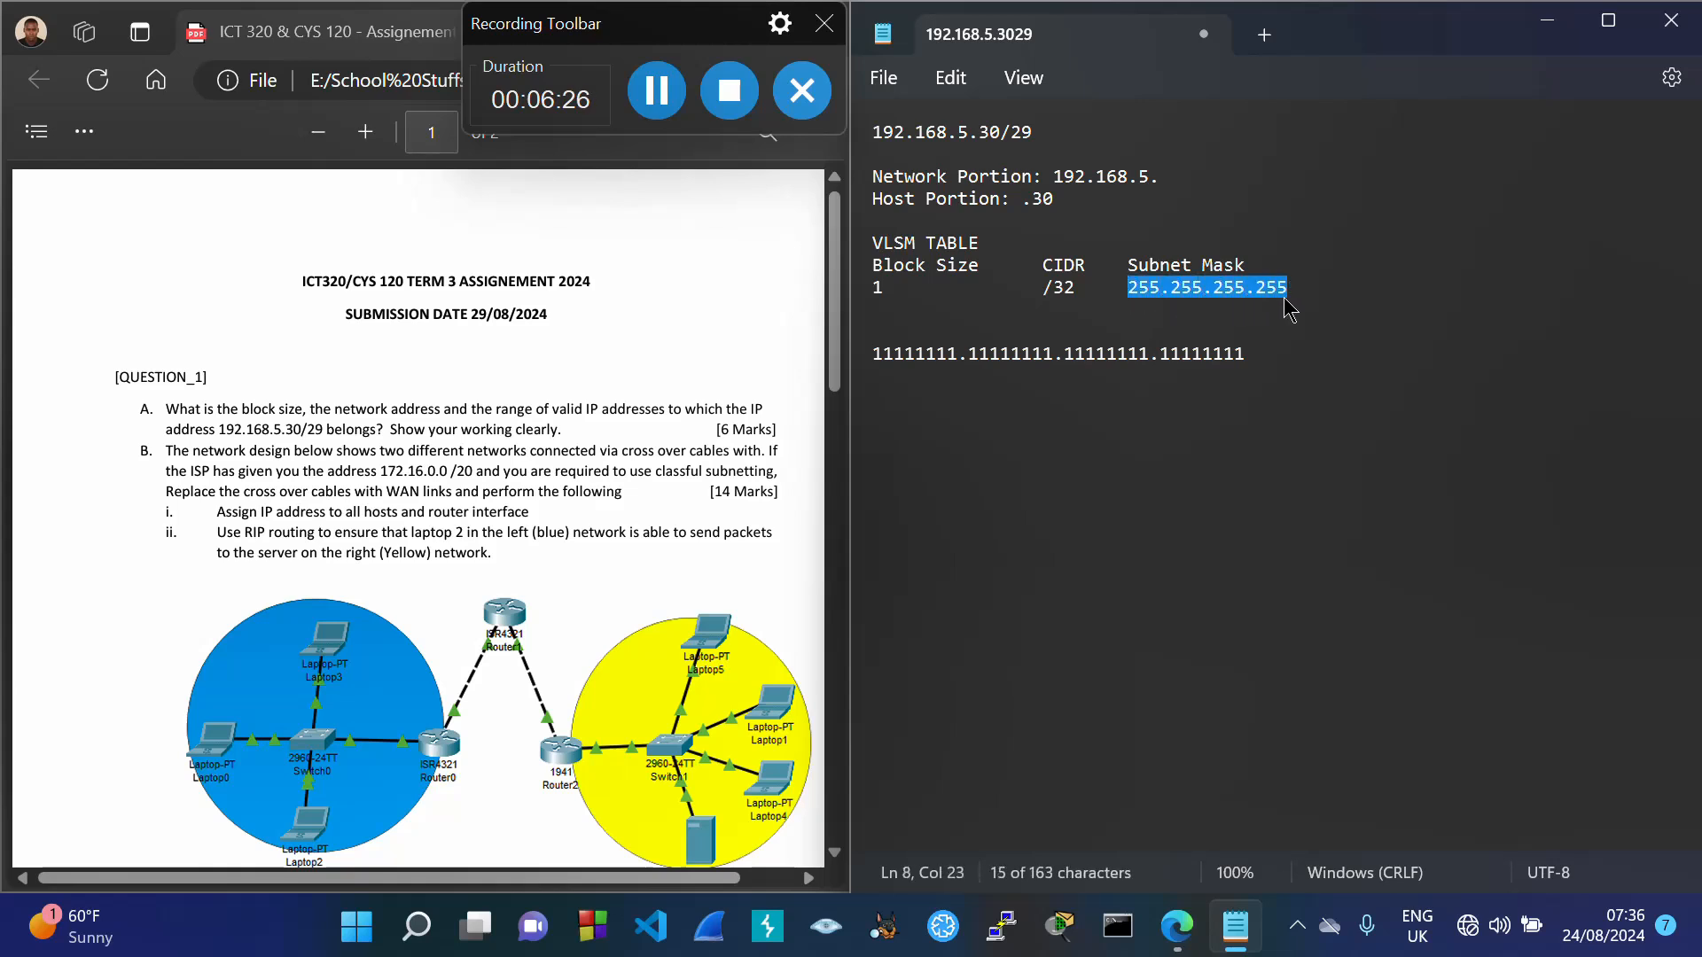
# Step: Leave a blank line below the binary mask and start a tab-separated division table with the row 2, 255, R
pyautogui.click(1253, 359)
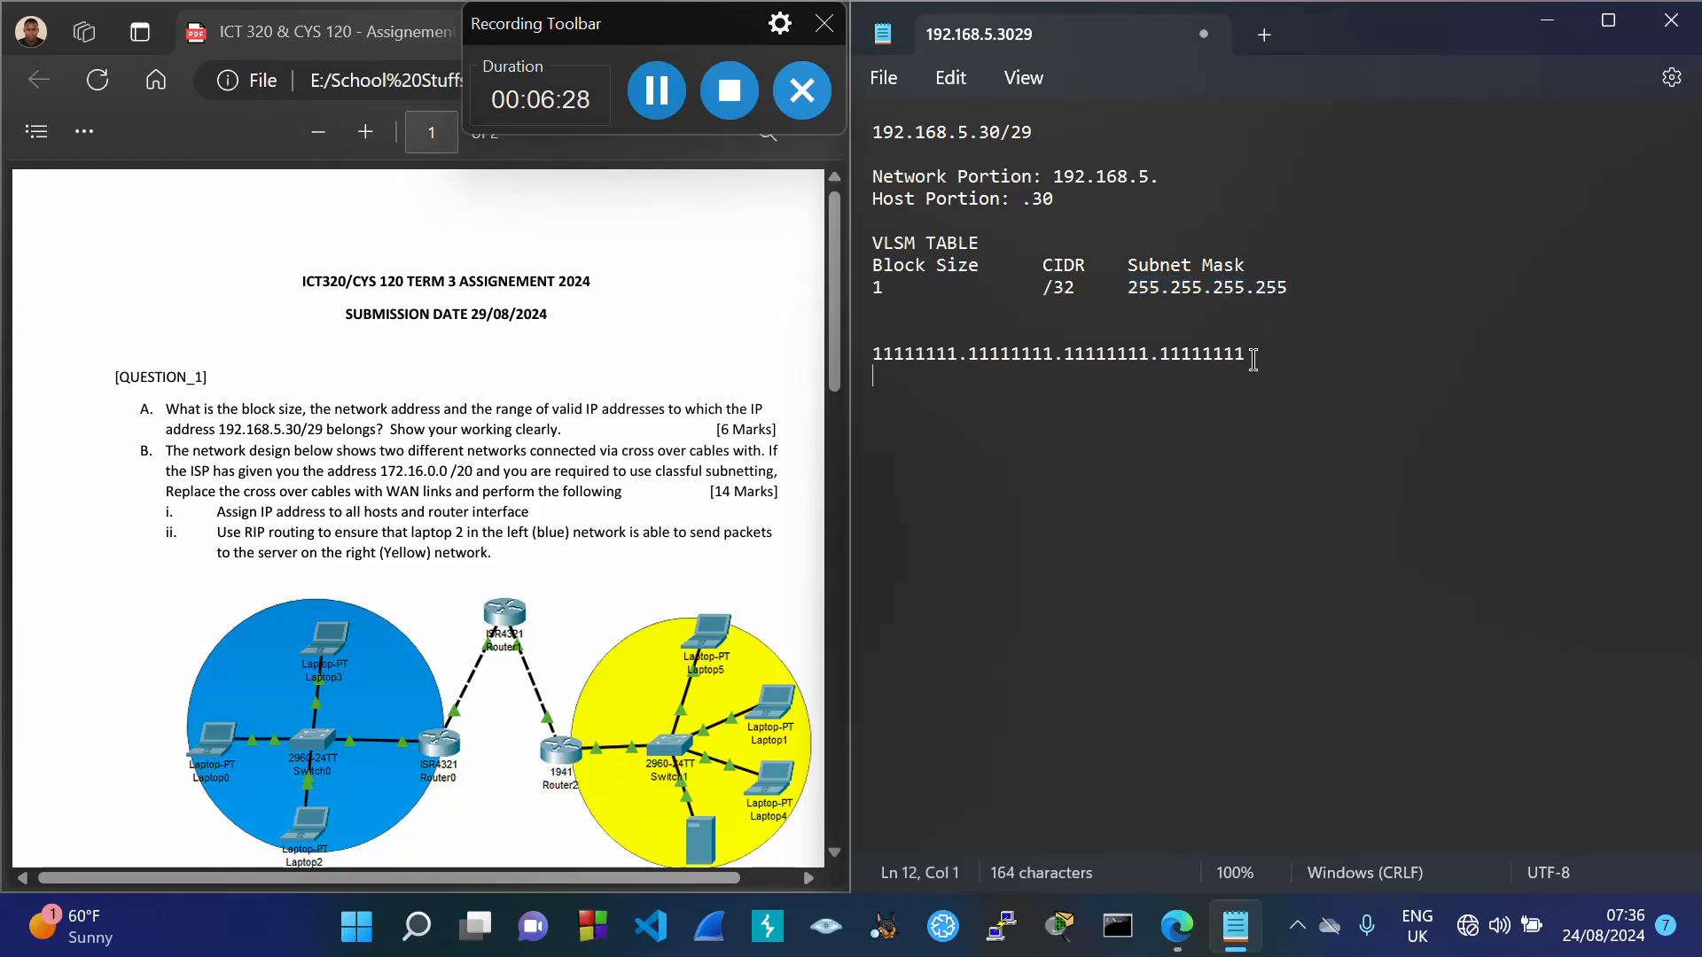
pyautogui.press('Return')
pyautogui.press('Return')
pyautogui.write('2')
pyautogui.press('Tab')
pyautogui.write('255')
pyautogui.press('Tab')
pyautogui.write('R')
pyautogui.press('Return')
# Step: Open Calculator and divide 255 by 2
pyautogui.click(418, 933)
pyautogui.write('cal')
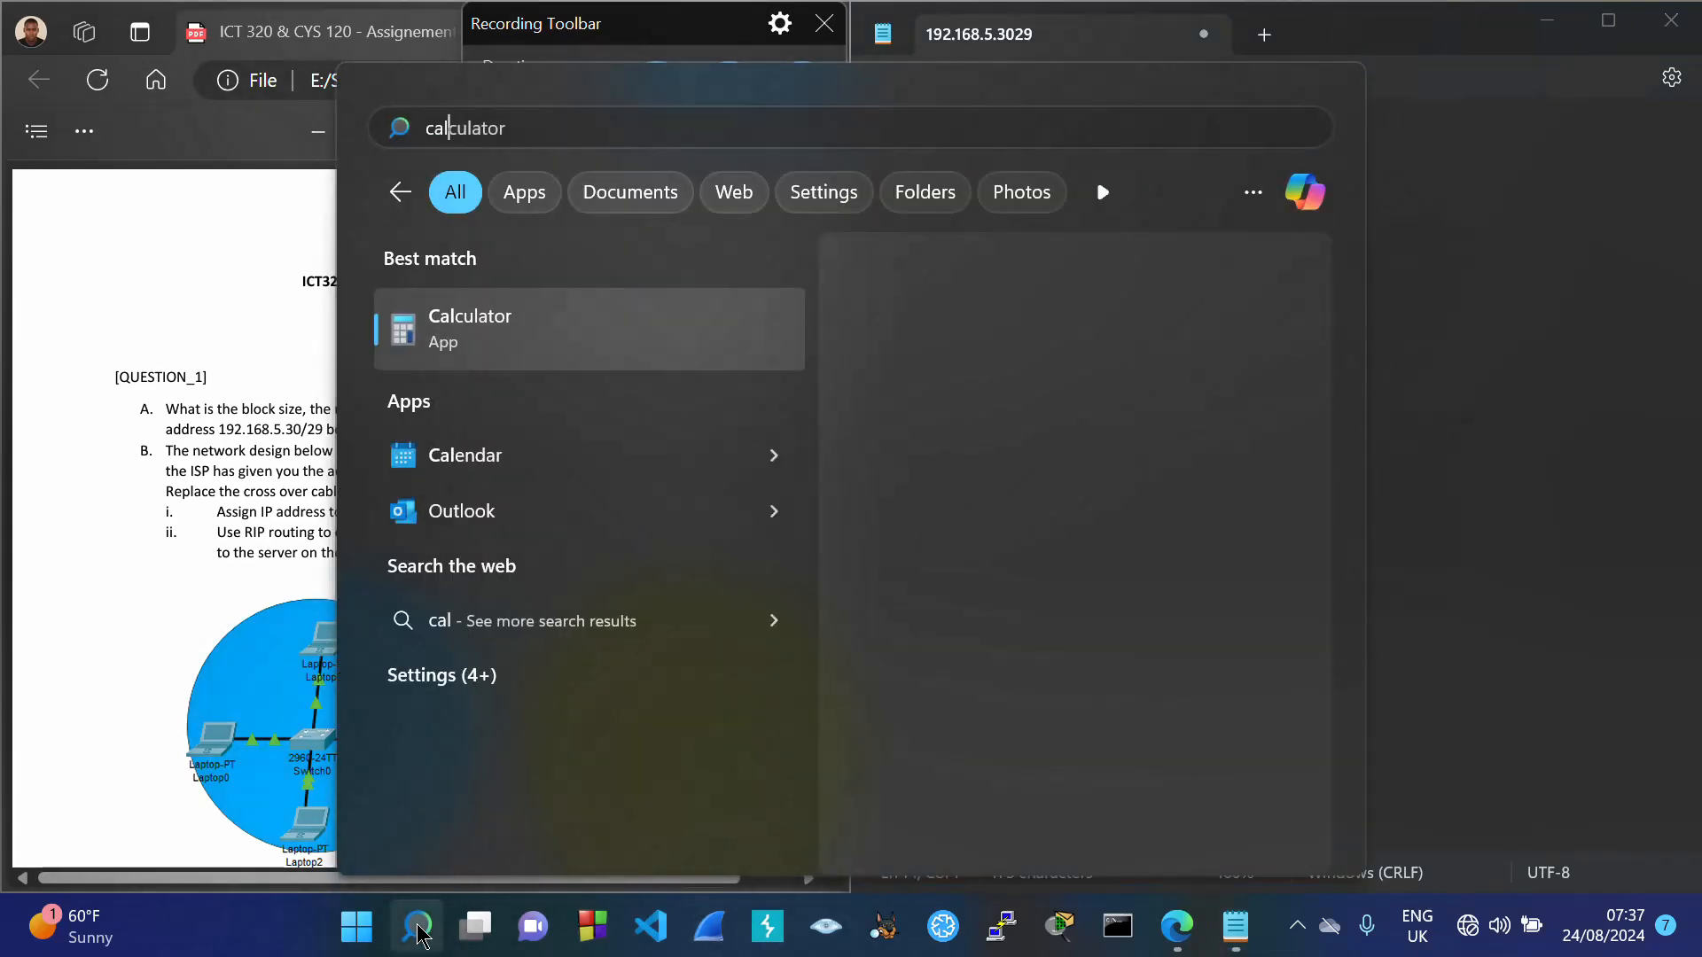
pyautogui.press('Return')
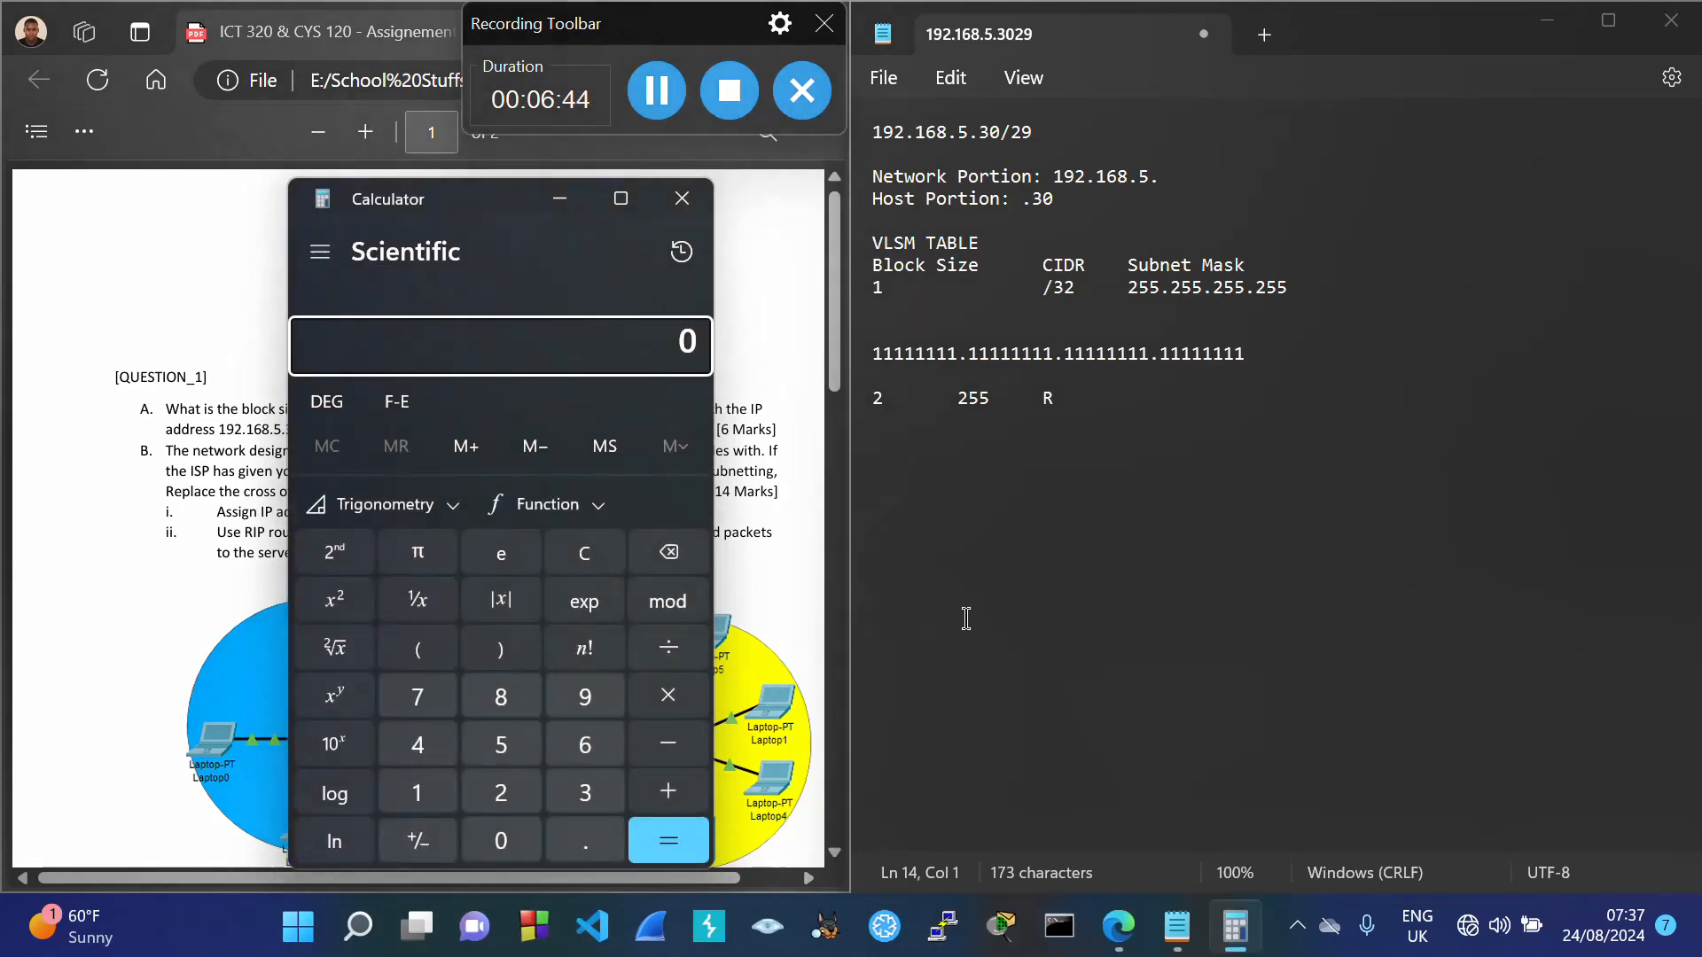
pyautogui.write('255')
pyautogui.write('/2')
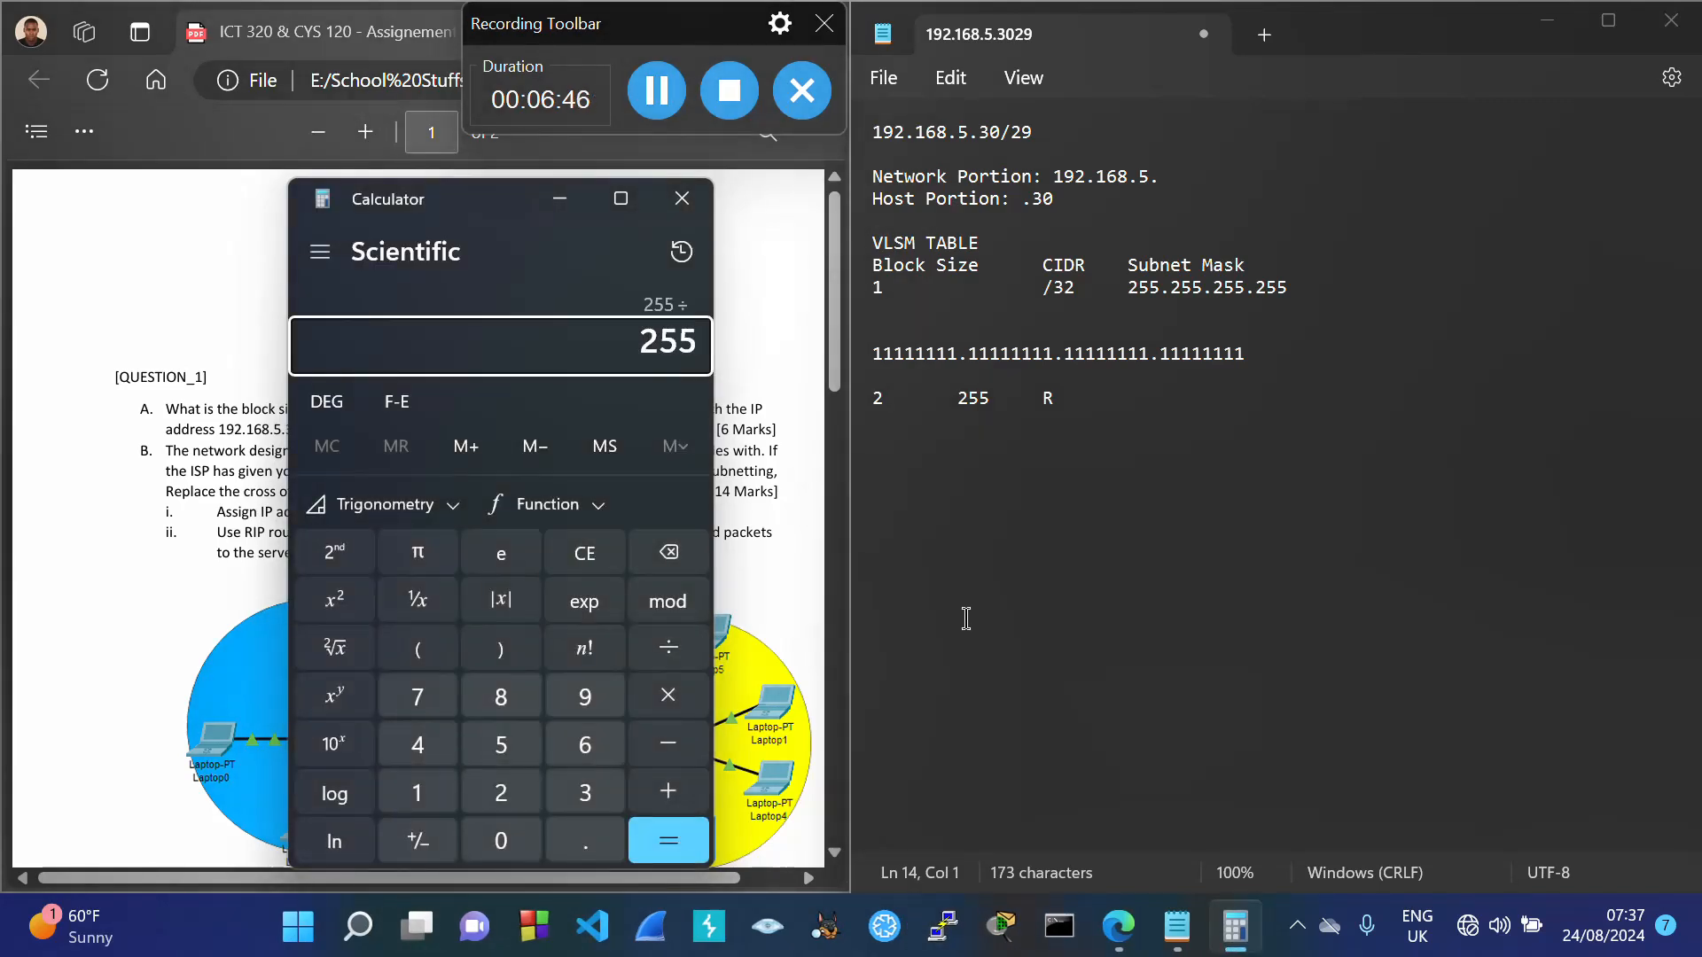
pyautogui.press('Return')
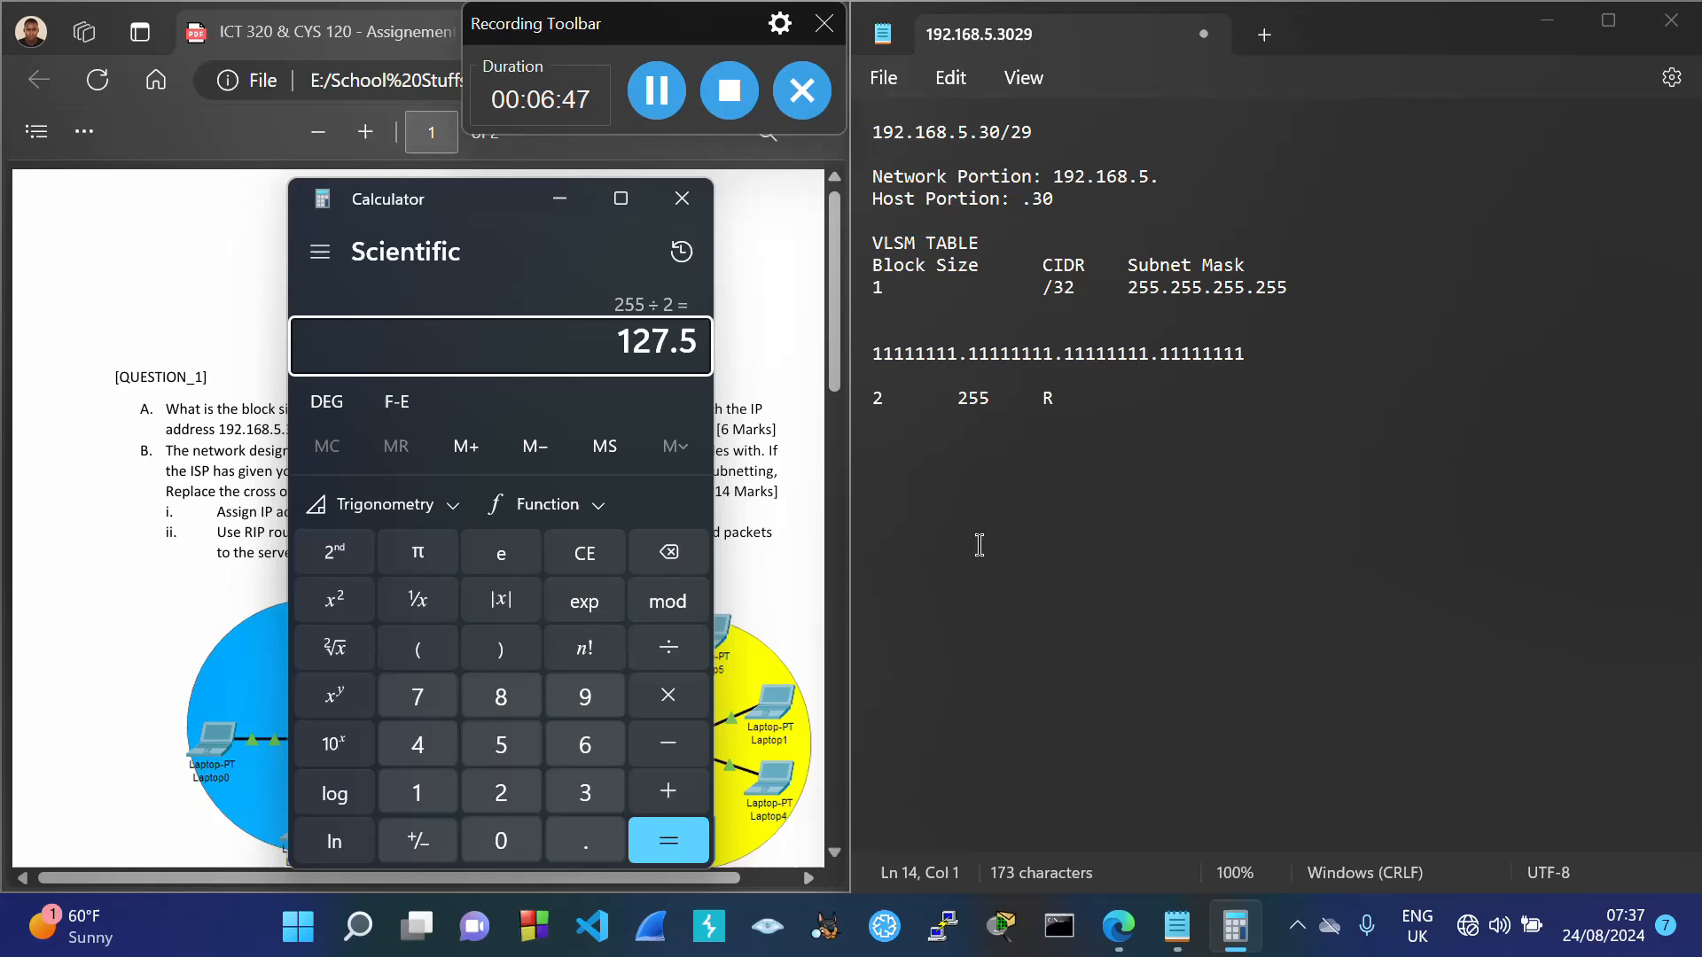
# Step: Back in Notepad, add the tab-separated row 2, 127, 1 to the division table
pyautogui.click(887, 417)
pyautogui.write('2')
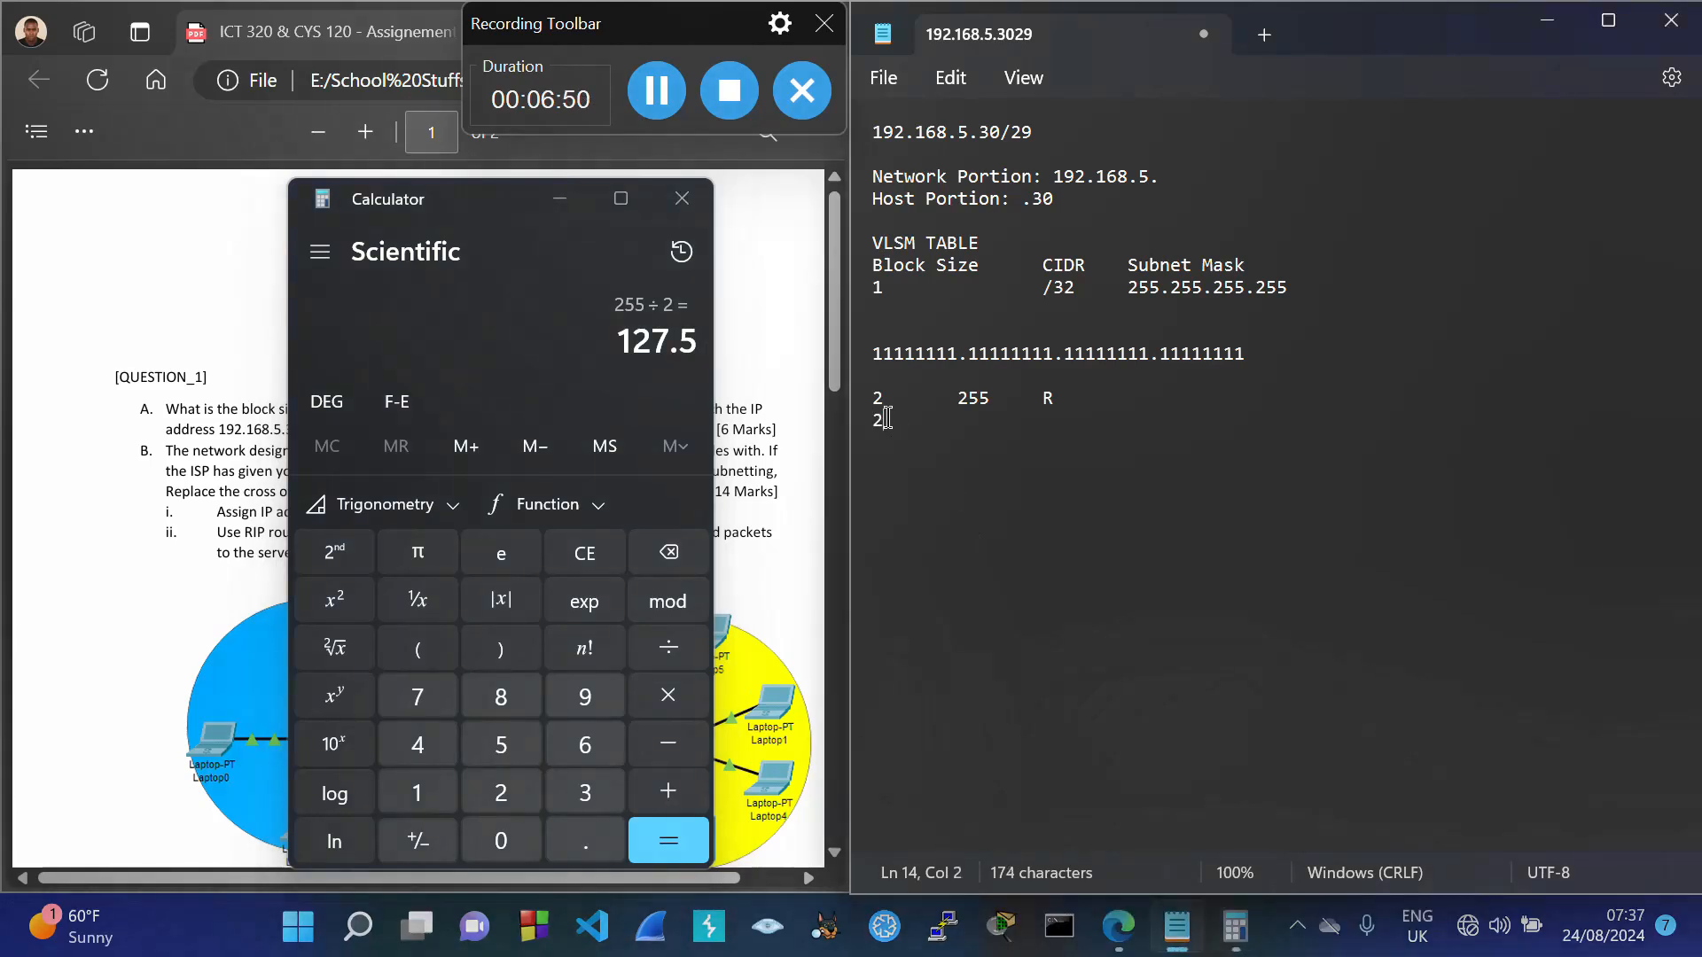
pyautogui.press('Tab')
pyautogui.write('127\t1')
pyautogui.press('Return')
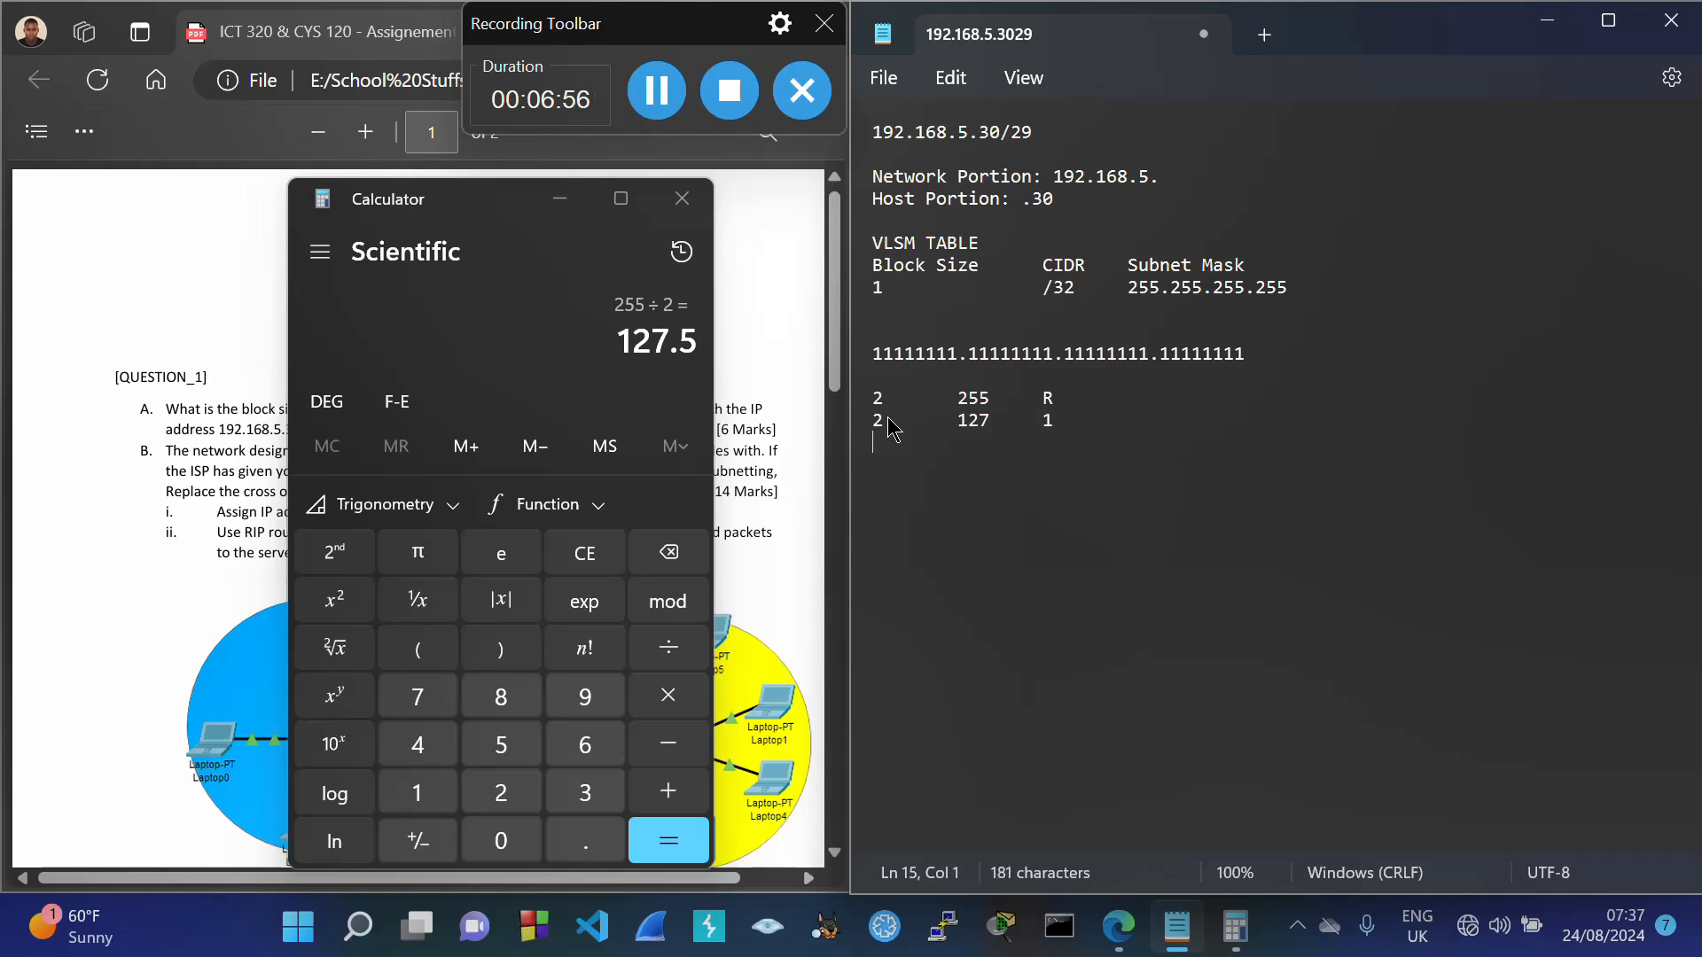
# Step: Clear the previous result in Calculator and divide 127 by 2
pyautogui.click(595, 556)
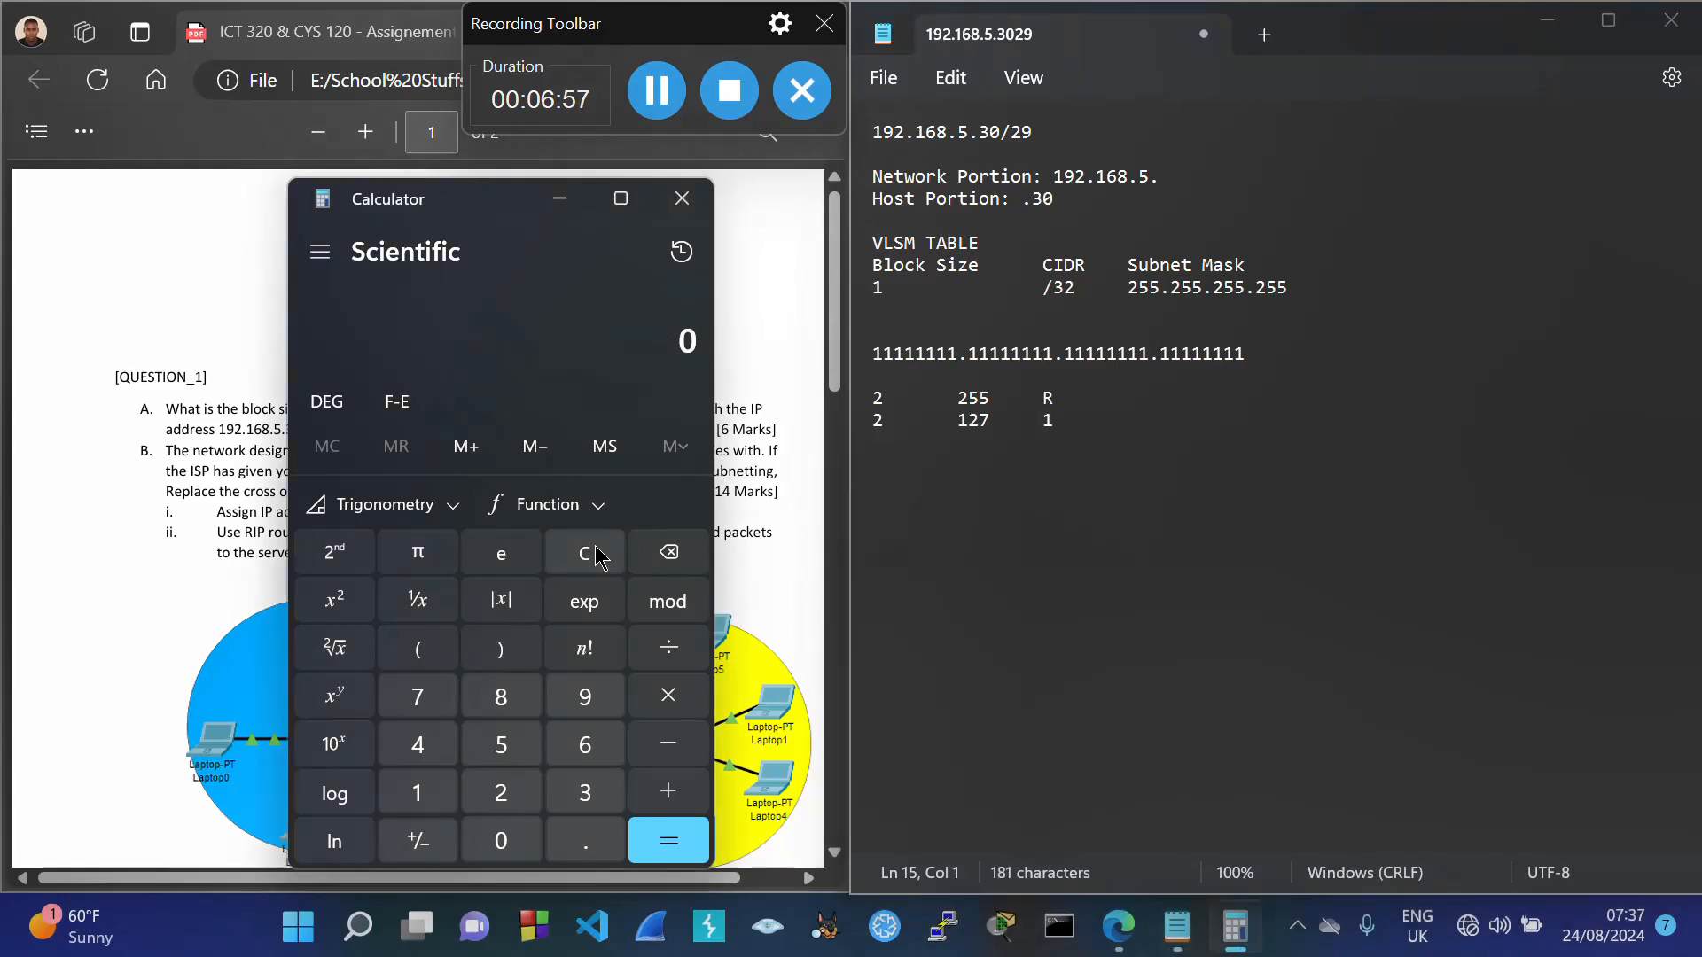
pyautogui.write('127/')
pyautogui.write('27 ÷ 2')
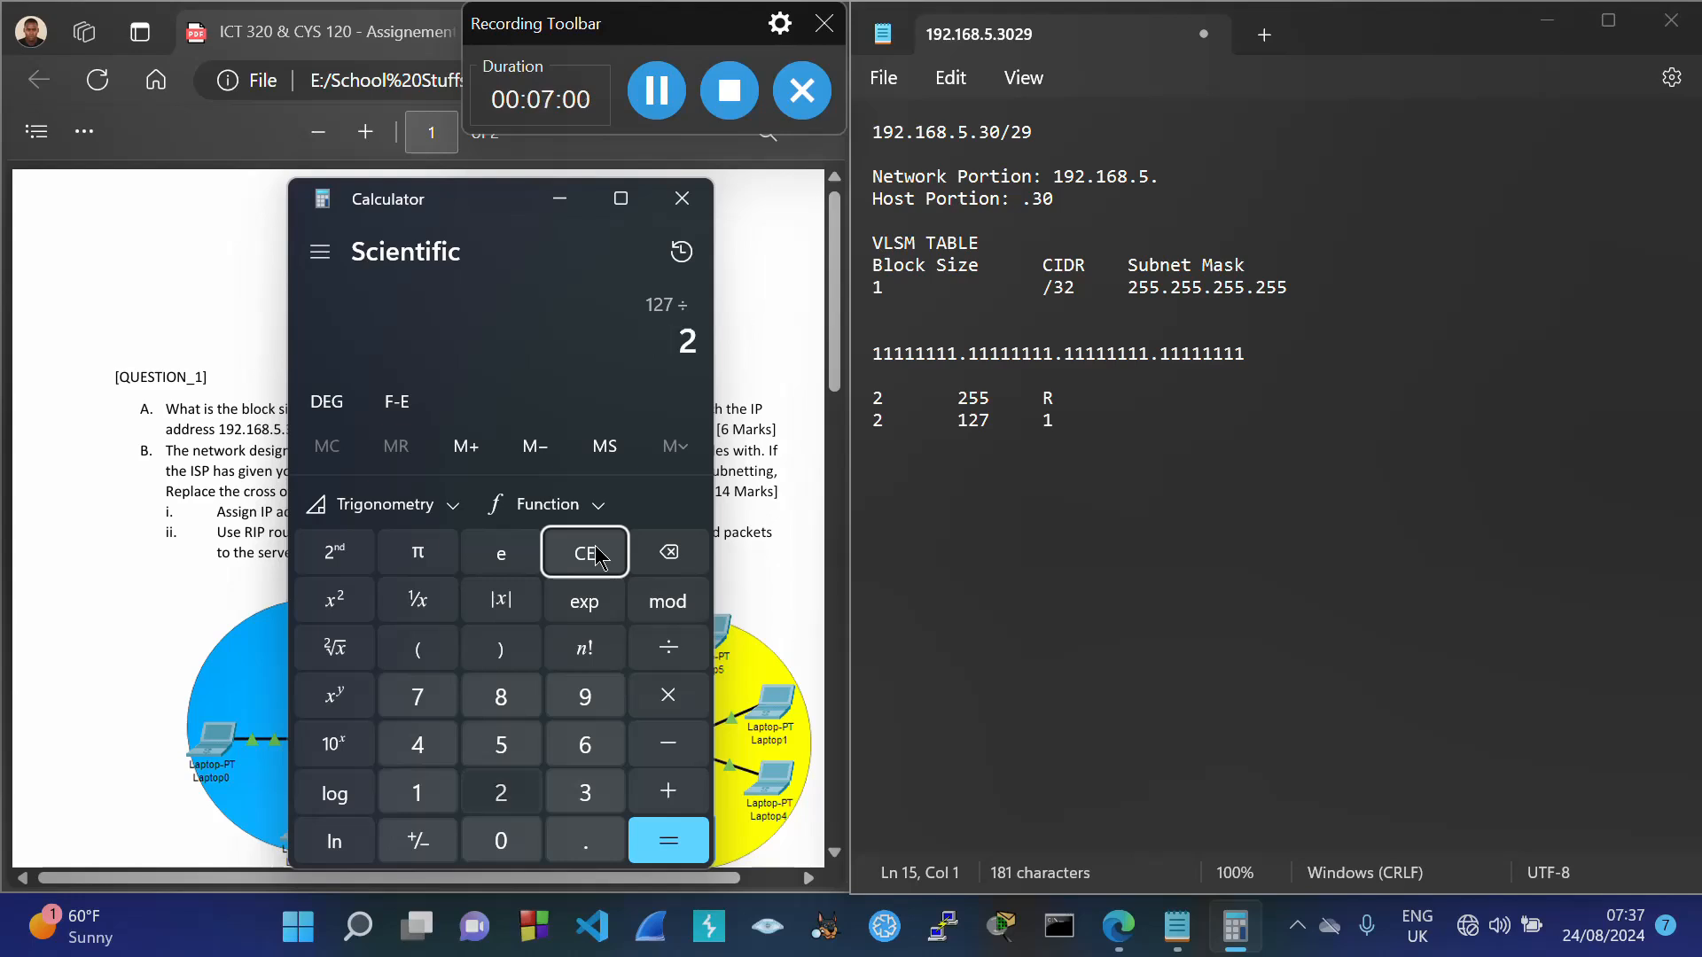
pyautogui.press('Return')
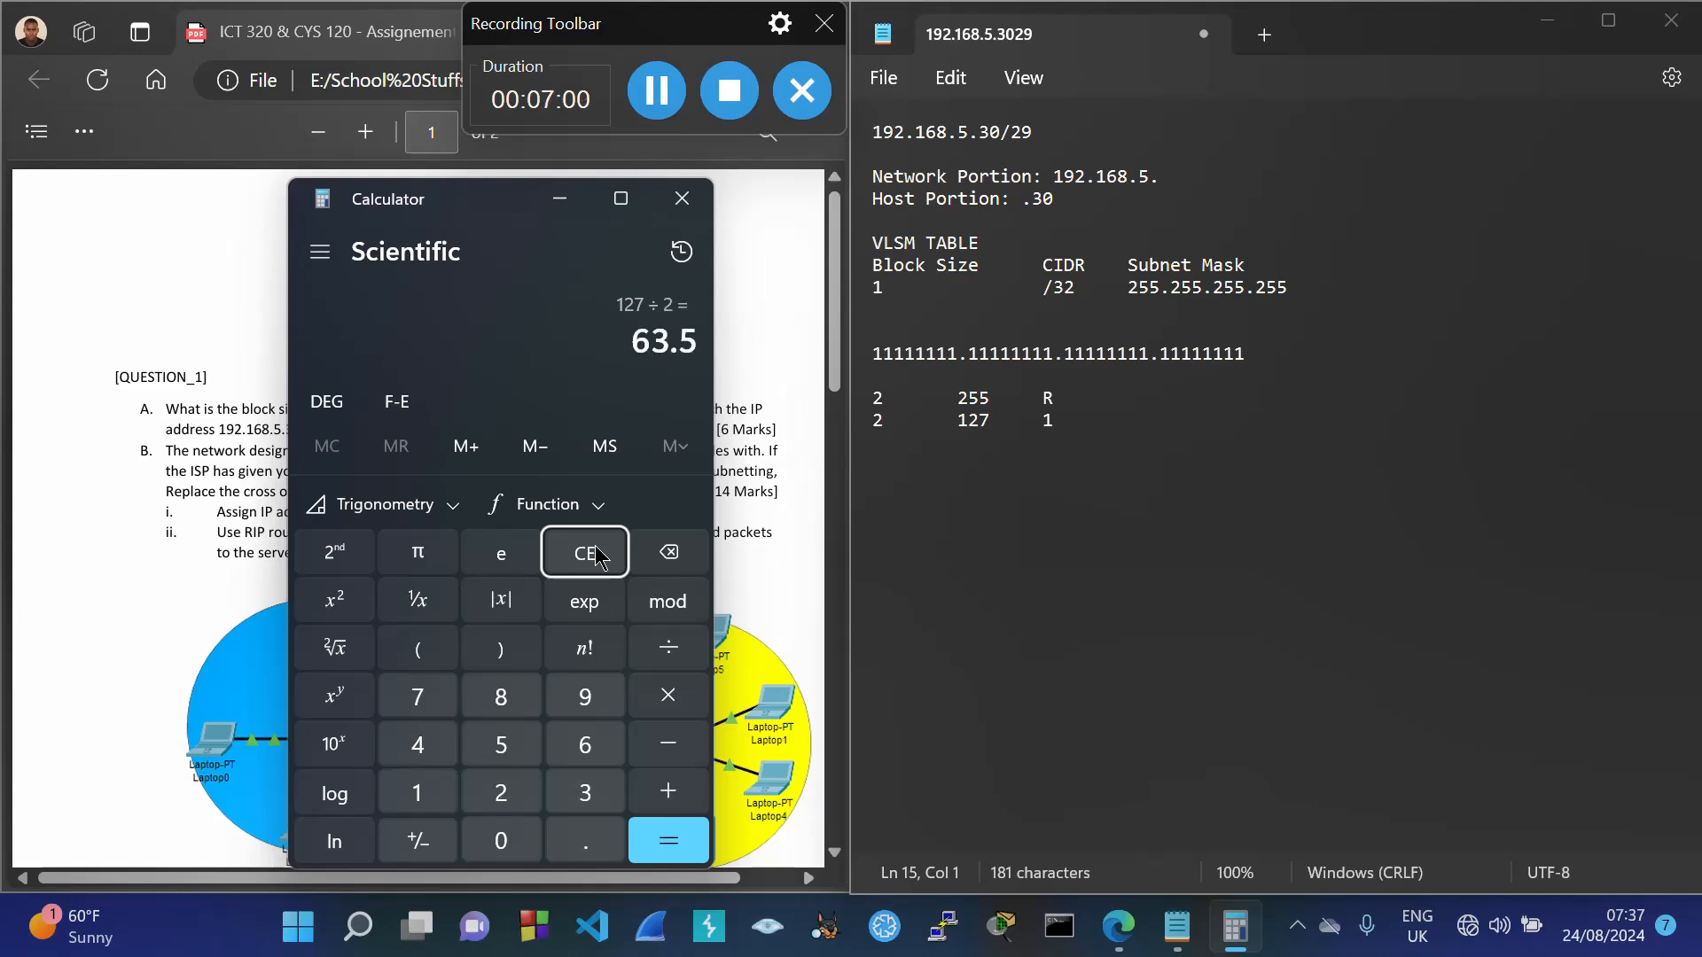
# Step: Return to Notepad and add the tab-separated row 2, 63, 1 to the division table
pyautogui.click(882, 445)
pyautogui.write('2')
pyautogui.press('Tab')
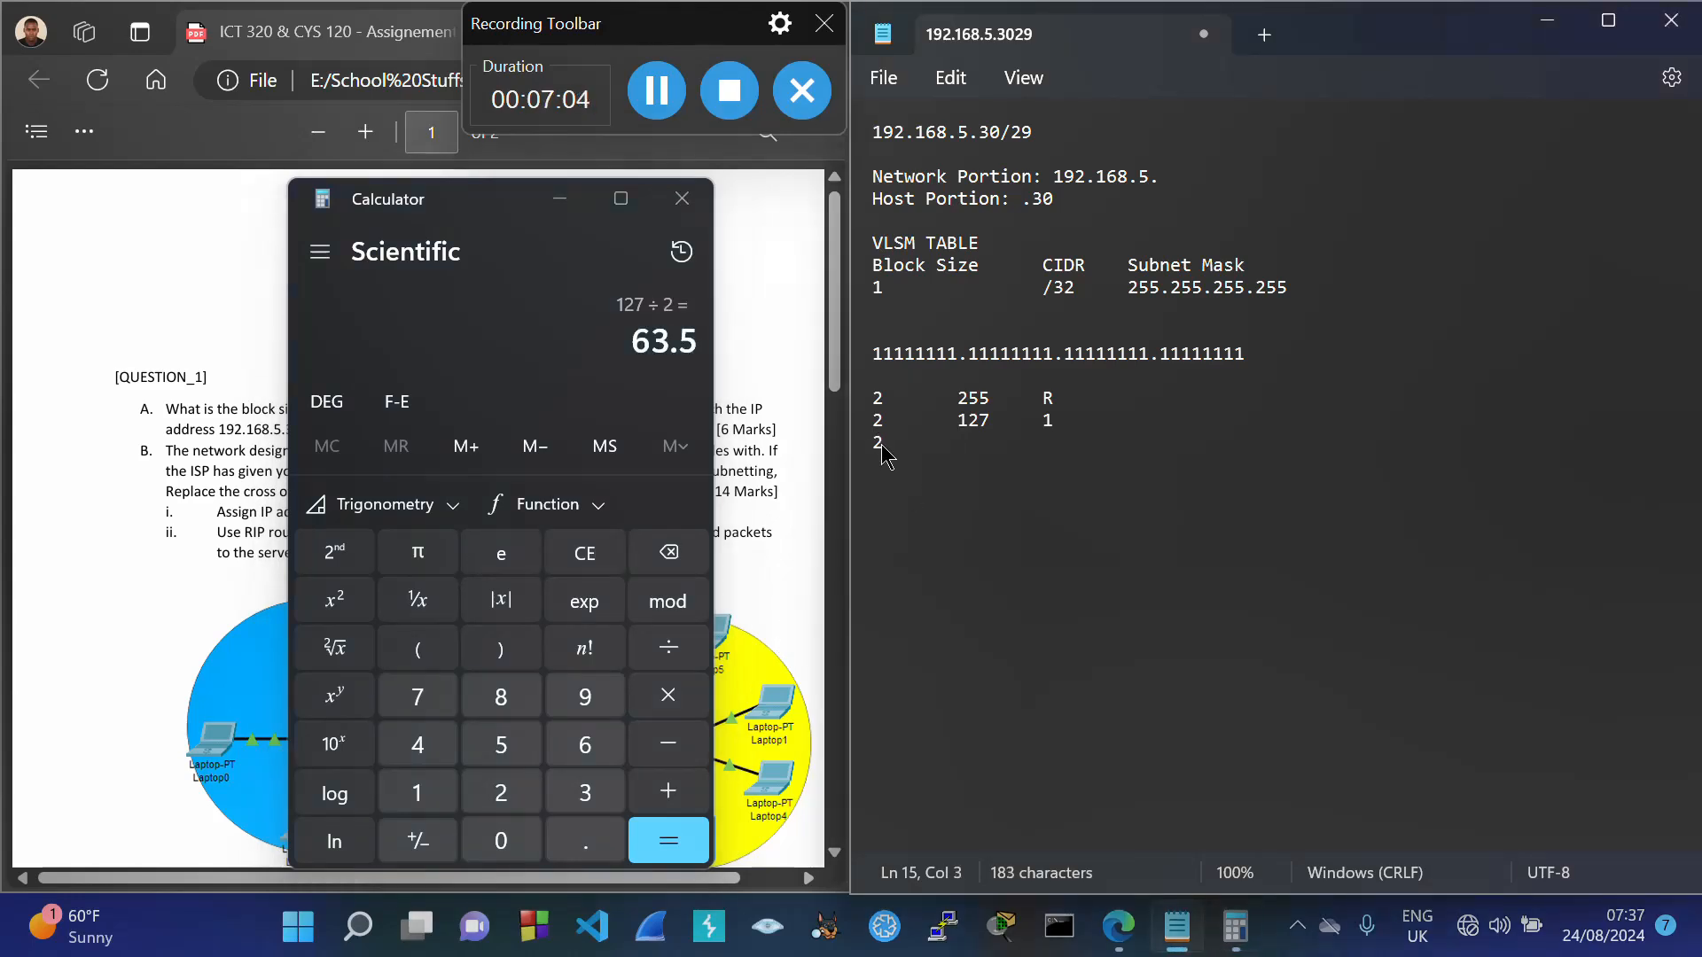
pyautogui.write('63')
pyautogui.press('Tab')
pyautogui.write('1')
pyautogui.press('Return')
# Step: Clear the previous result in Calculator and divide 63 by 2
pyautogui.click(592, 565)
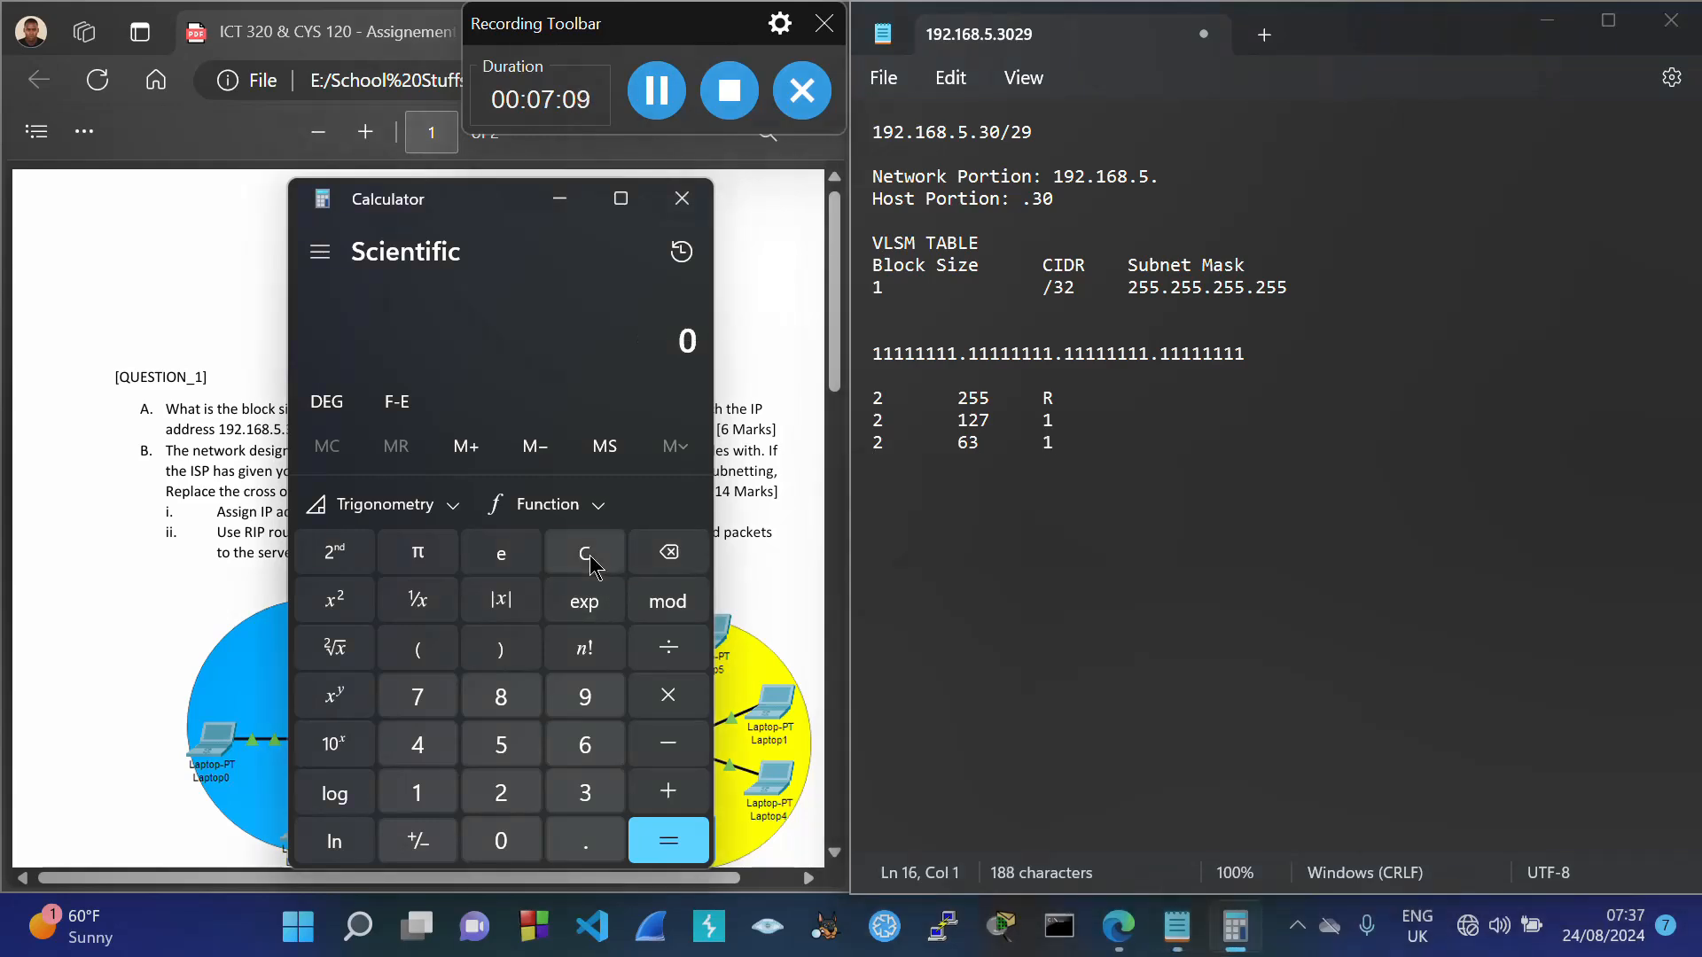
pyautogui.write('63')
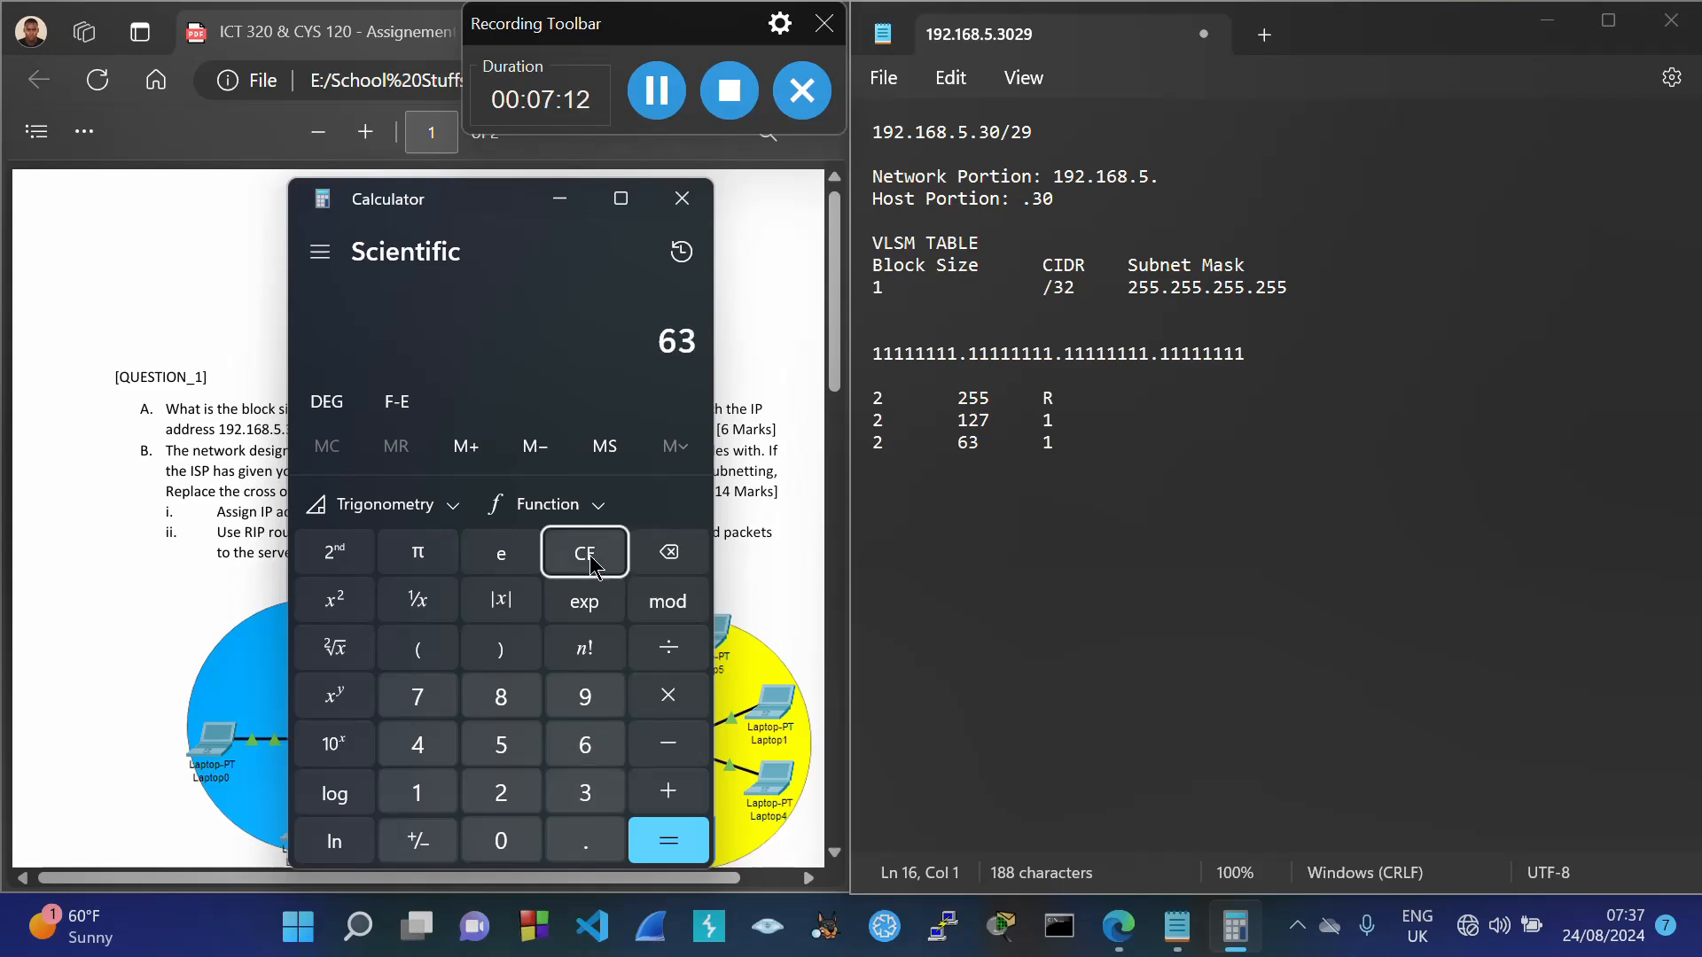
pyautogui.write('/2')
pyautogui.press('Return')
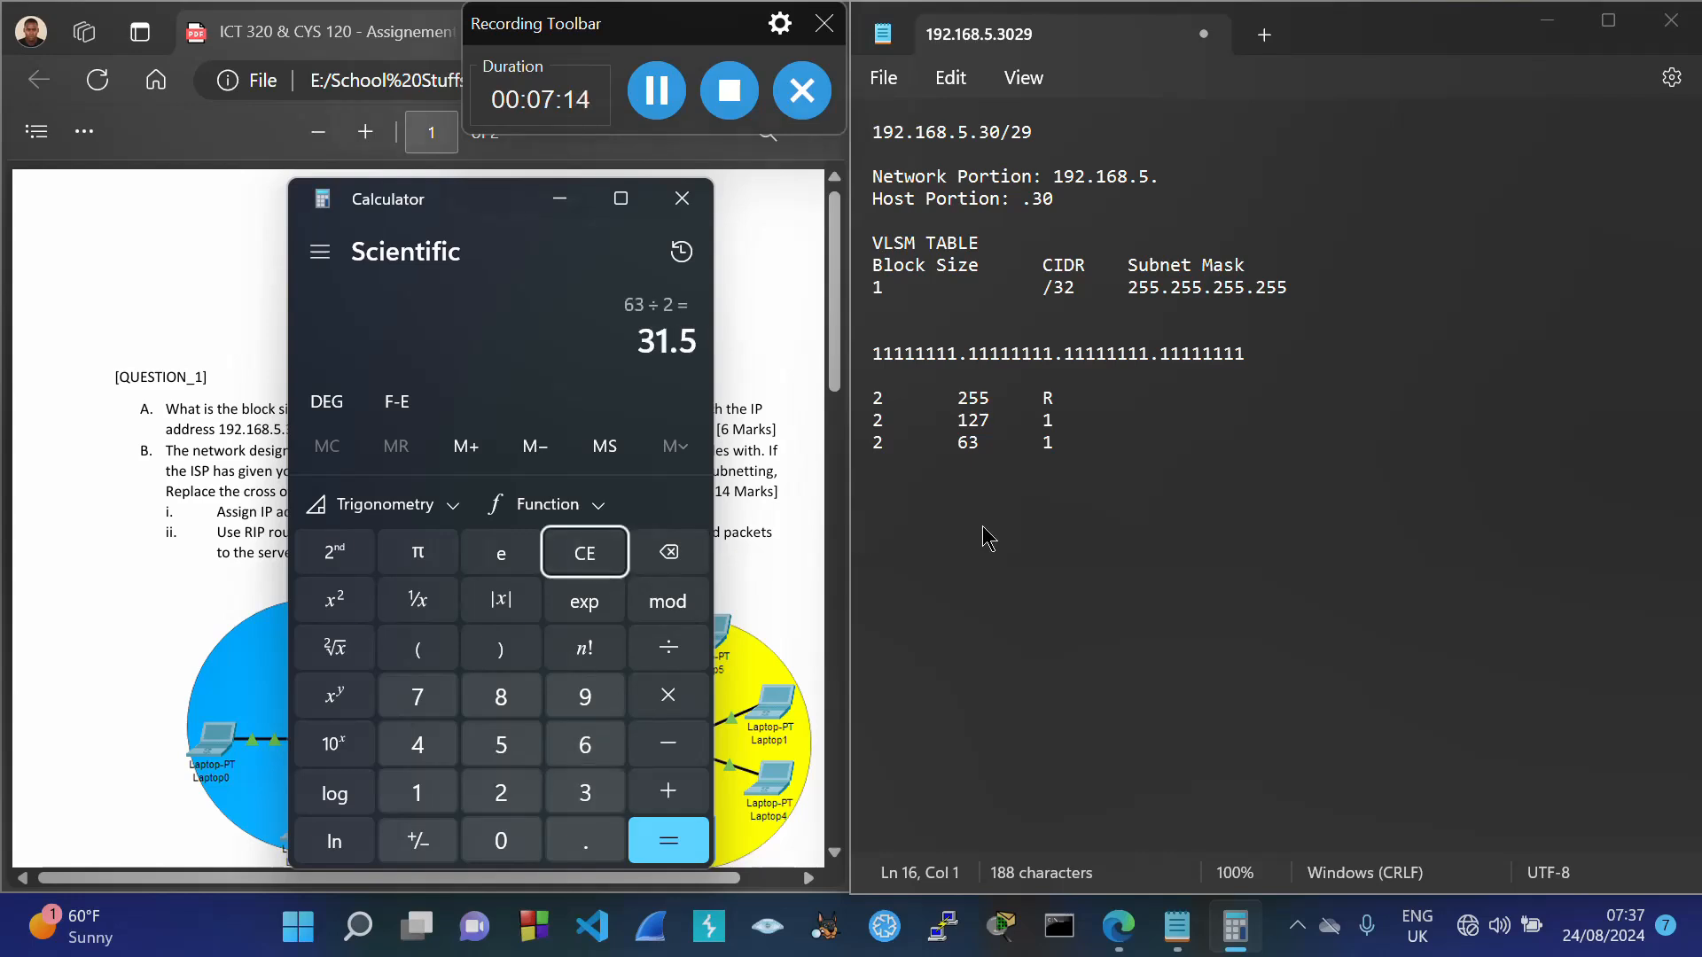
# Step: Switch to Notepad and add the rows 2, 31, 1 and 2, 15, 1 to the division table
pyautogui.click(880, 467)
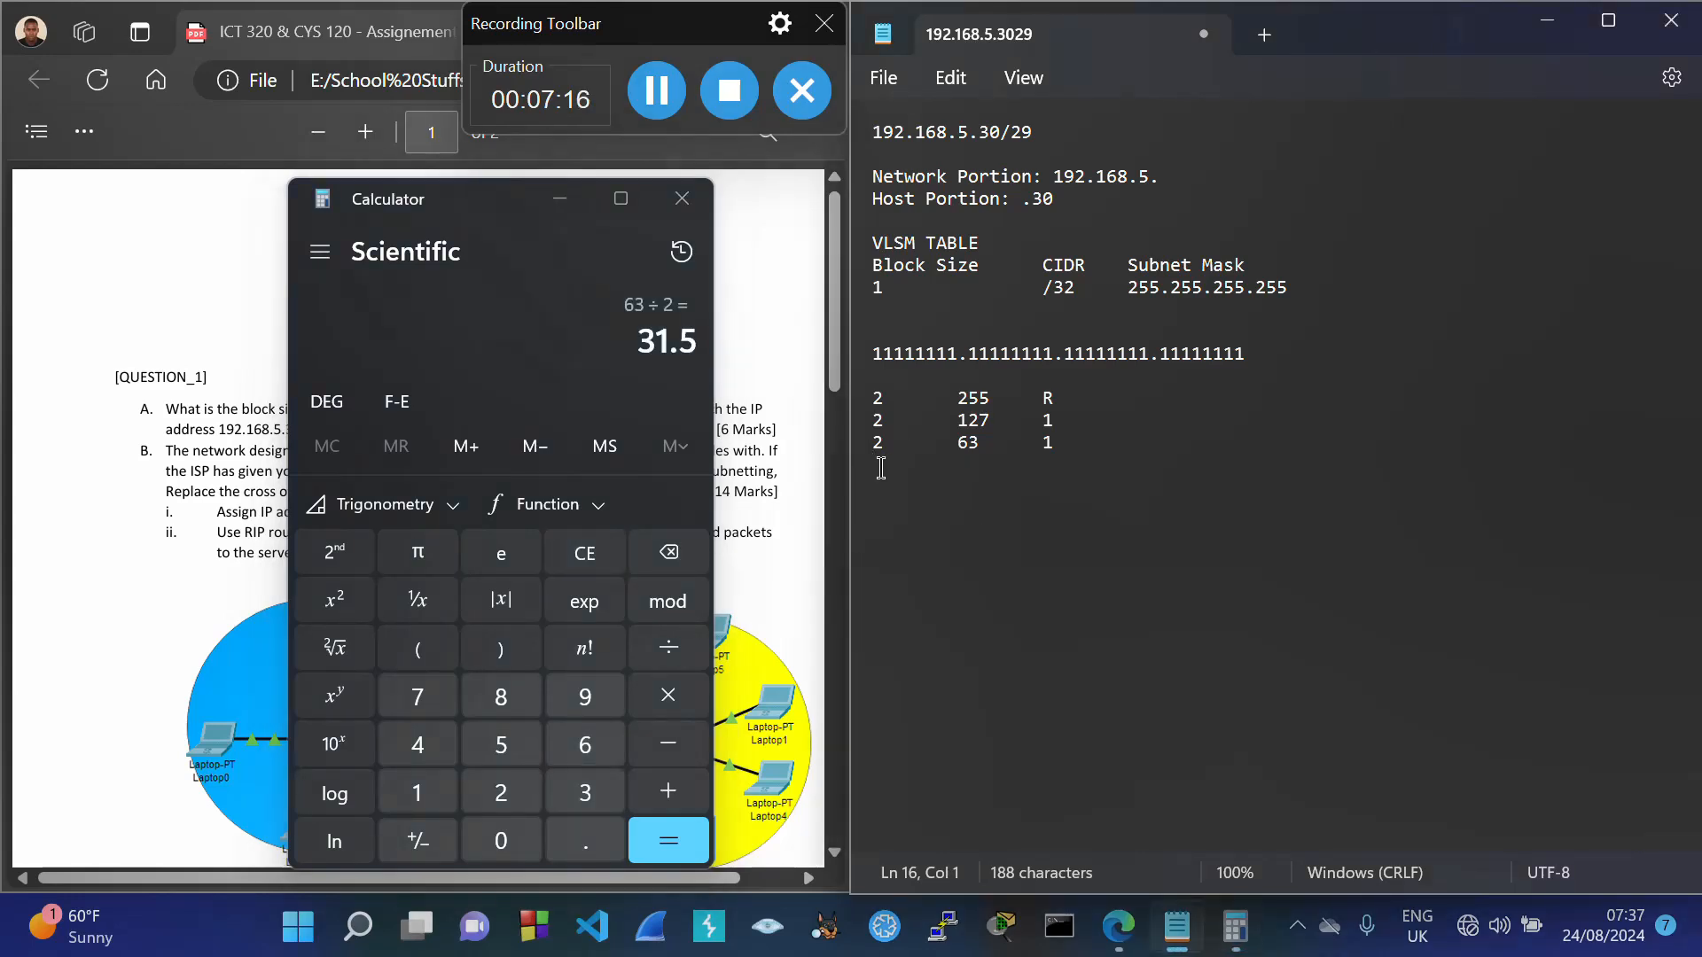
pyautogui.write('2')
pyautogui.press('Tab')
pyautogui.write('31')
pyautogui.press('Tab')
pyautogui.write('1')
pyautogui.press('Return')
pyautogui.write('2\t15')
pyautogui.press('Tab')
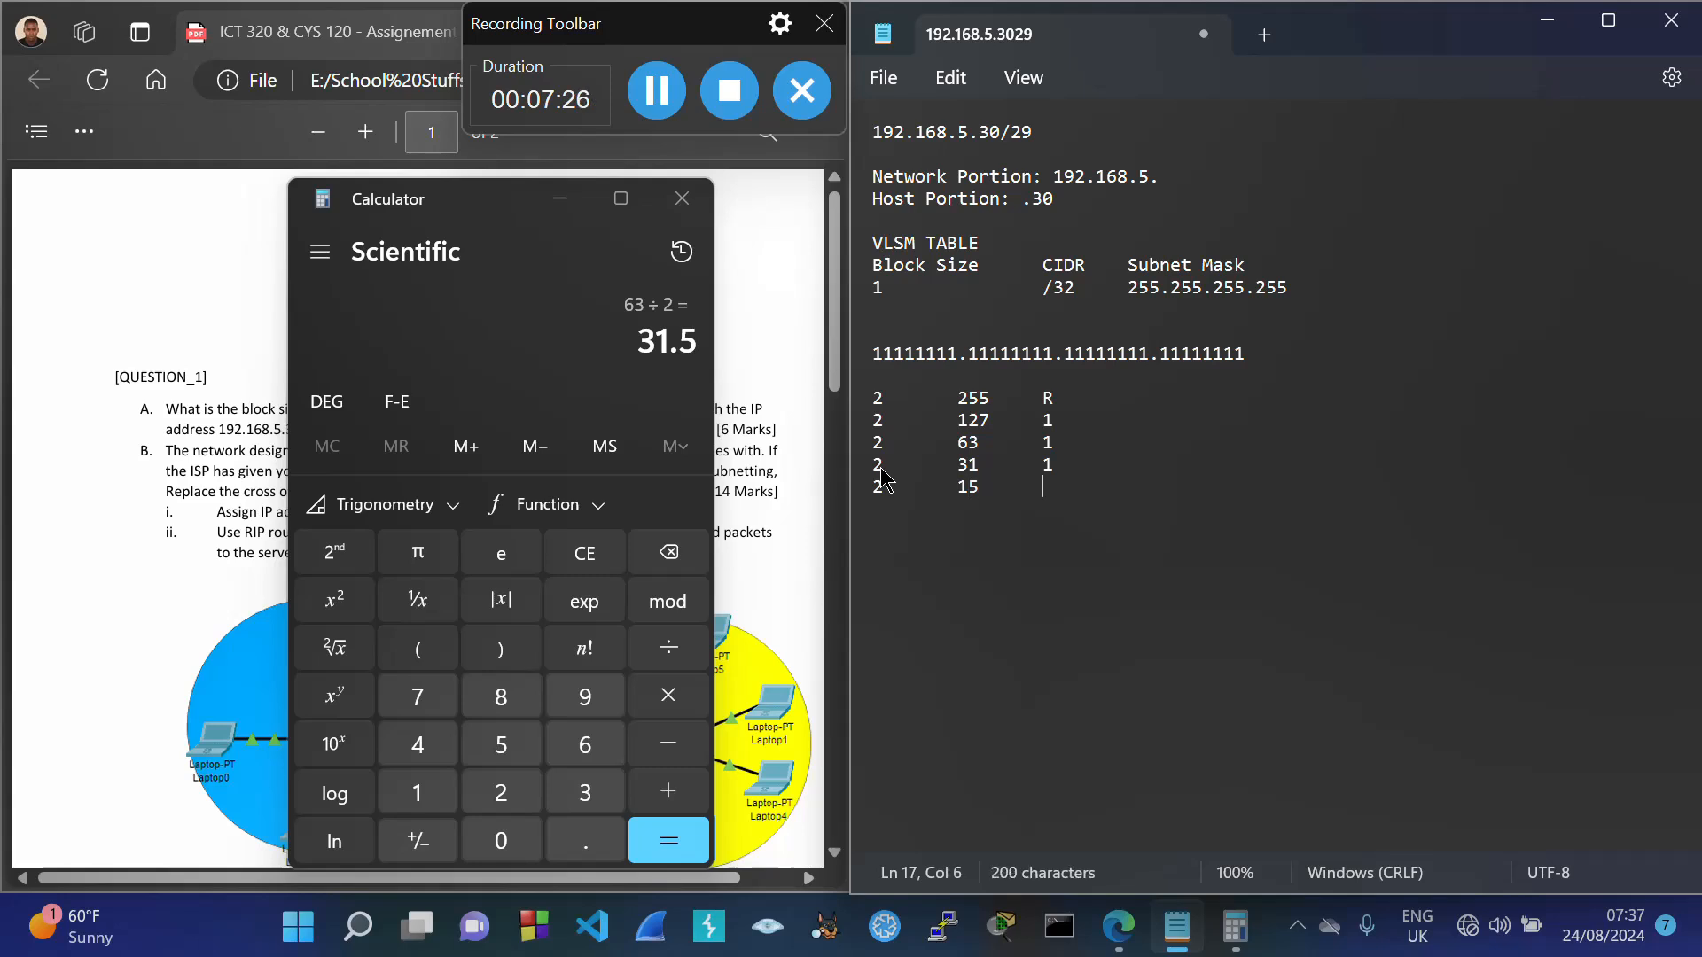
pyautogui.write('1')
pyautogui.press('Return')
# Step: Continue the division table with the tab-separated rows 2, 7, 1 and 2, 3, 1
pyautogui.write('2')
pyautogui.press('Tab')
pyautogui.write('7')
pyautogui.press('Tab')
pyautogui.write('1')
pyautogui.press('Return')
pyautogui.write('2')
pyautogui.press('Tab')
pyautogui.write('3')
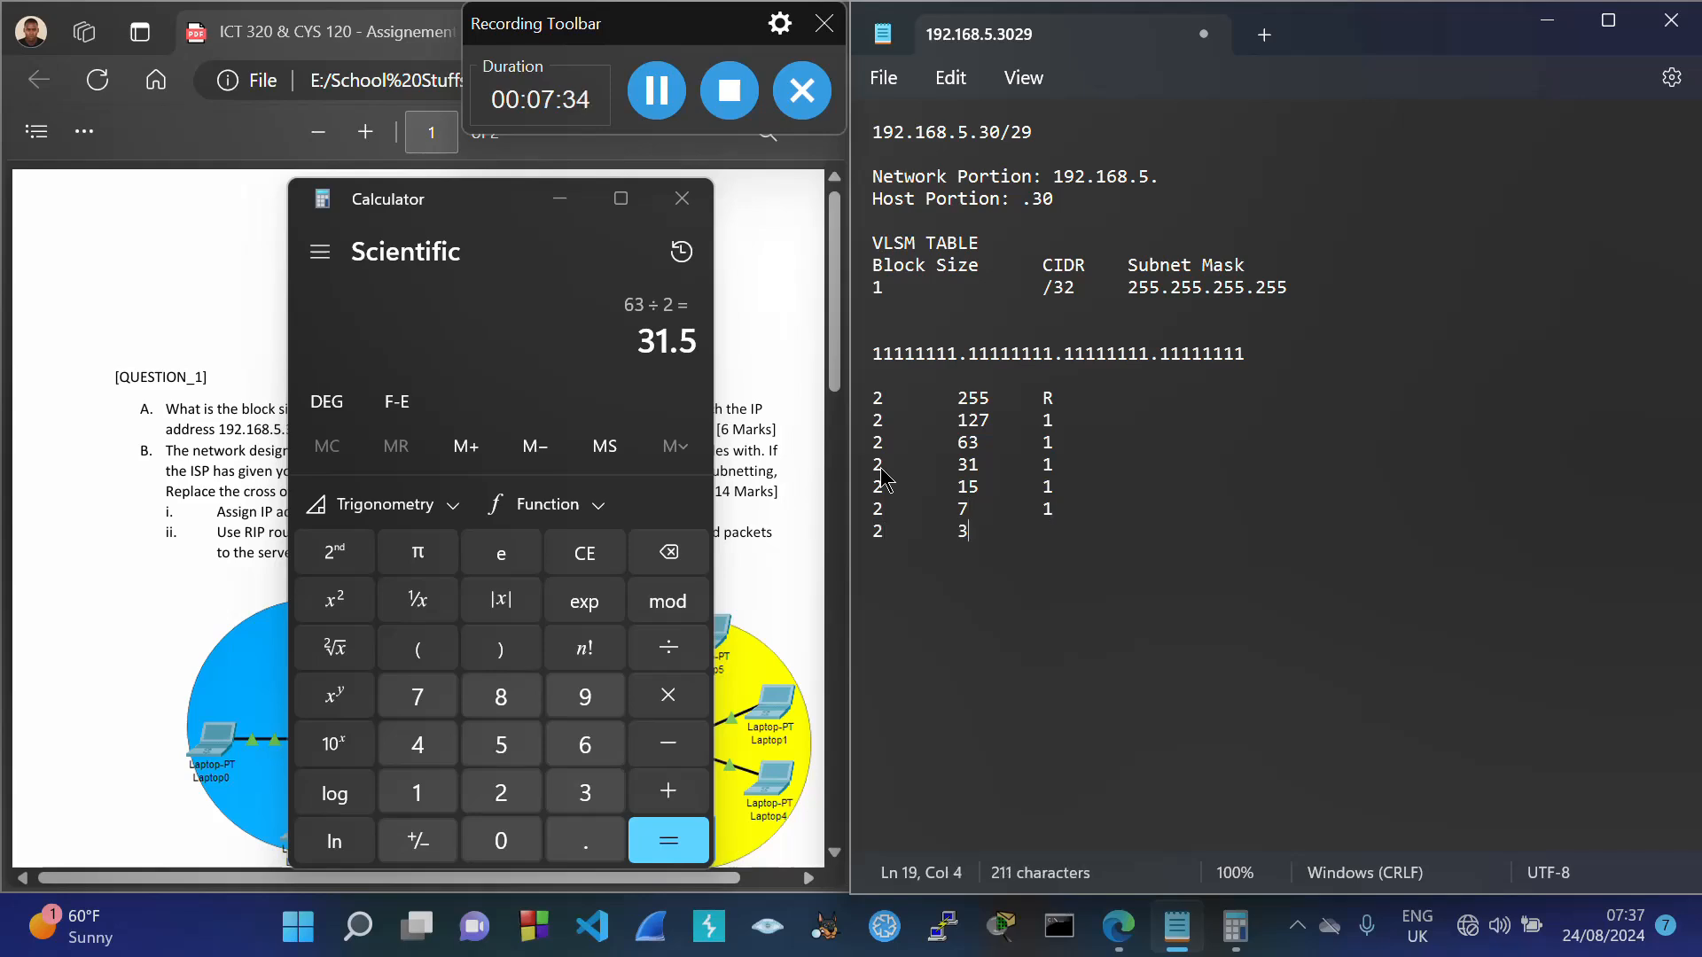
pyautogui.press('Tab')
pyautogui.write('1')
pyautogui.press('Return')
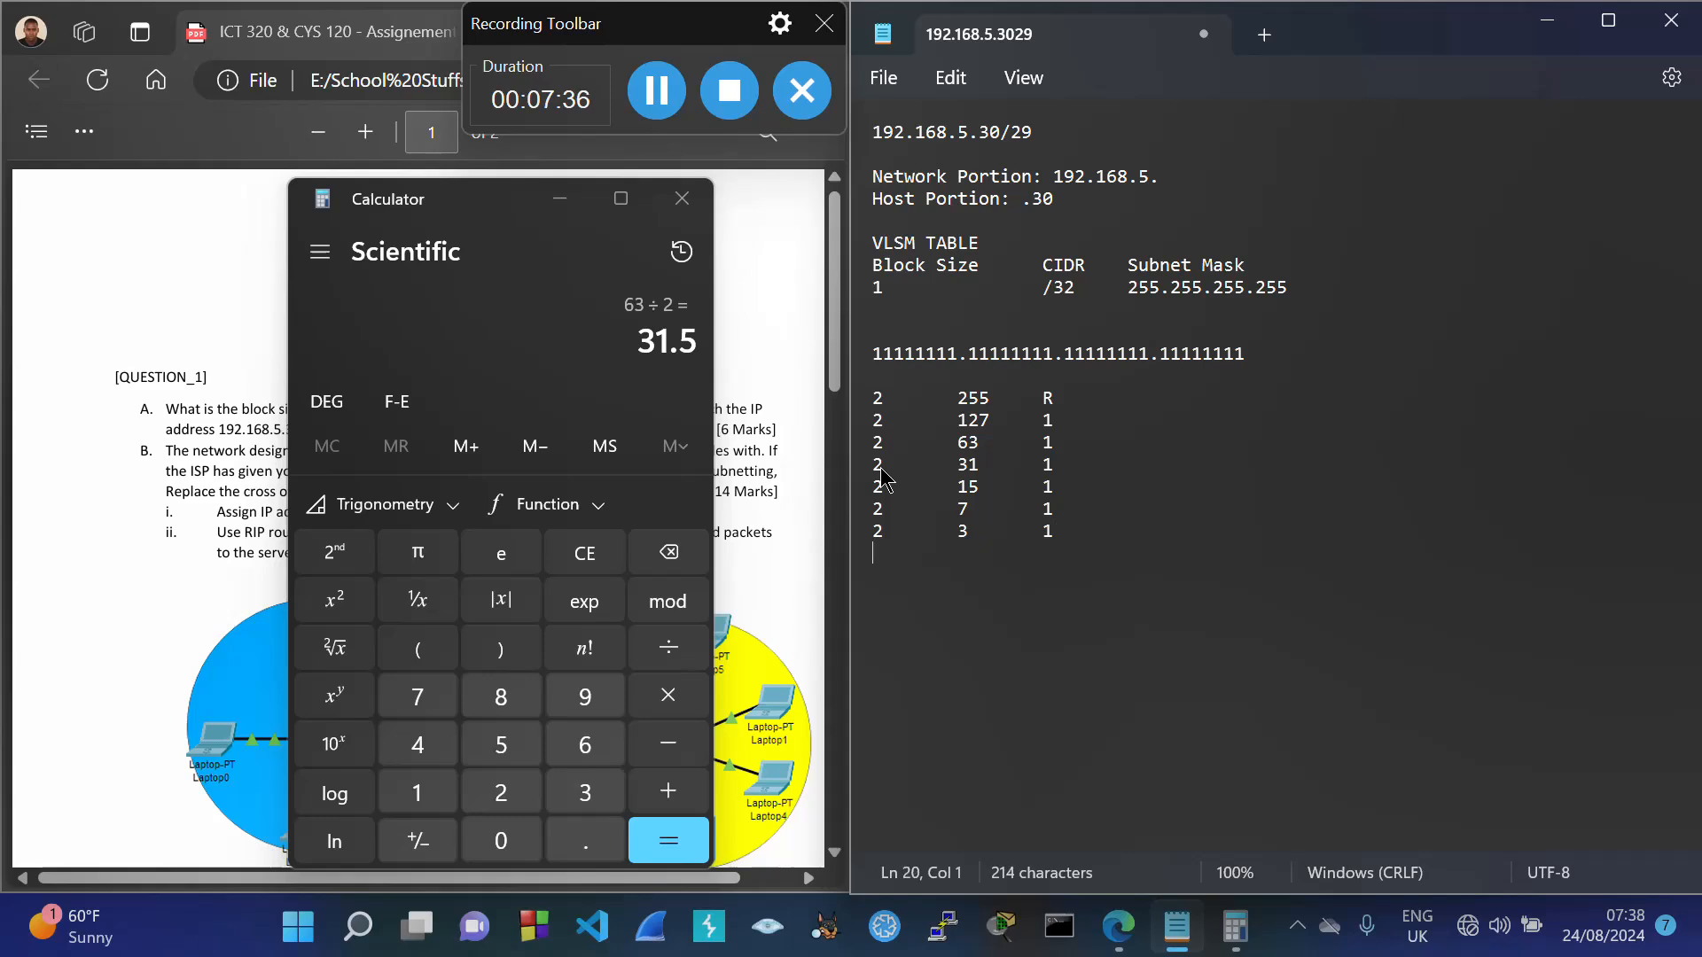
# Step: Finish the division table with the tab-separated rows 2, 1, 1 and 2, 0, 1
pyautogui.write('2')
pyautogui.press('Tab')
pyautogui.write('11')
pyautogui.press('Return')
pyautogui.write('2')
pyautogui.press('Tab')
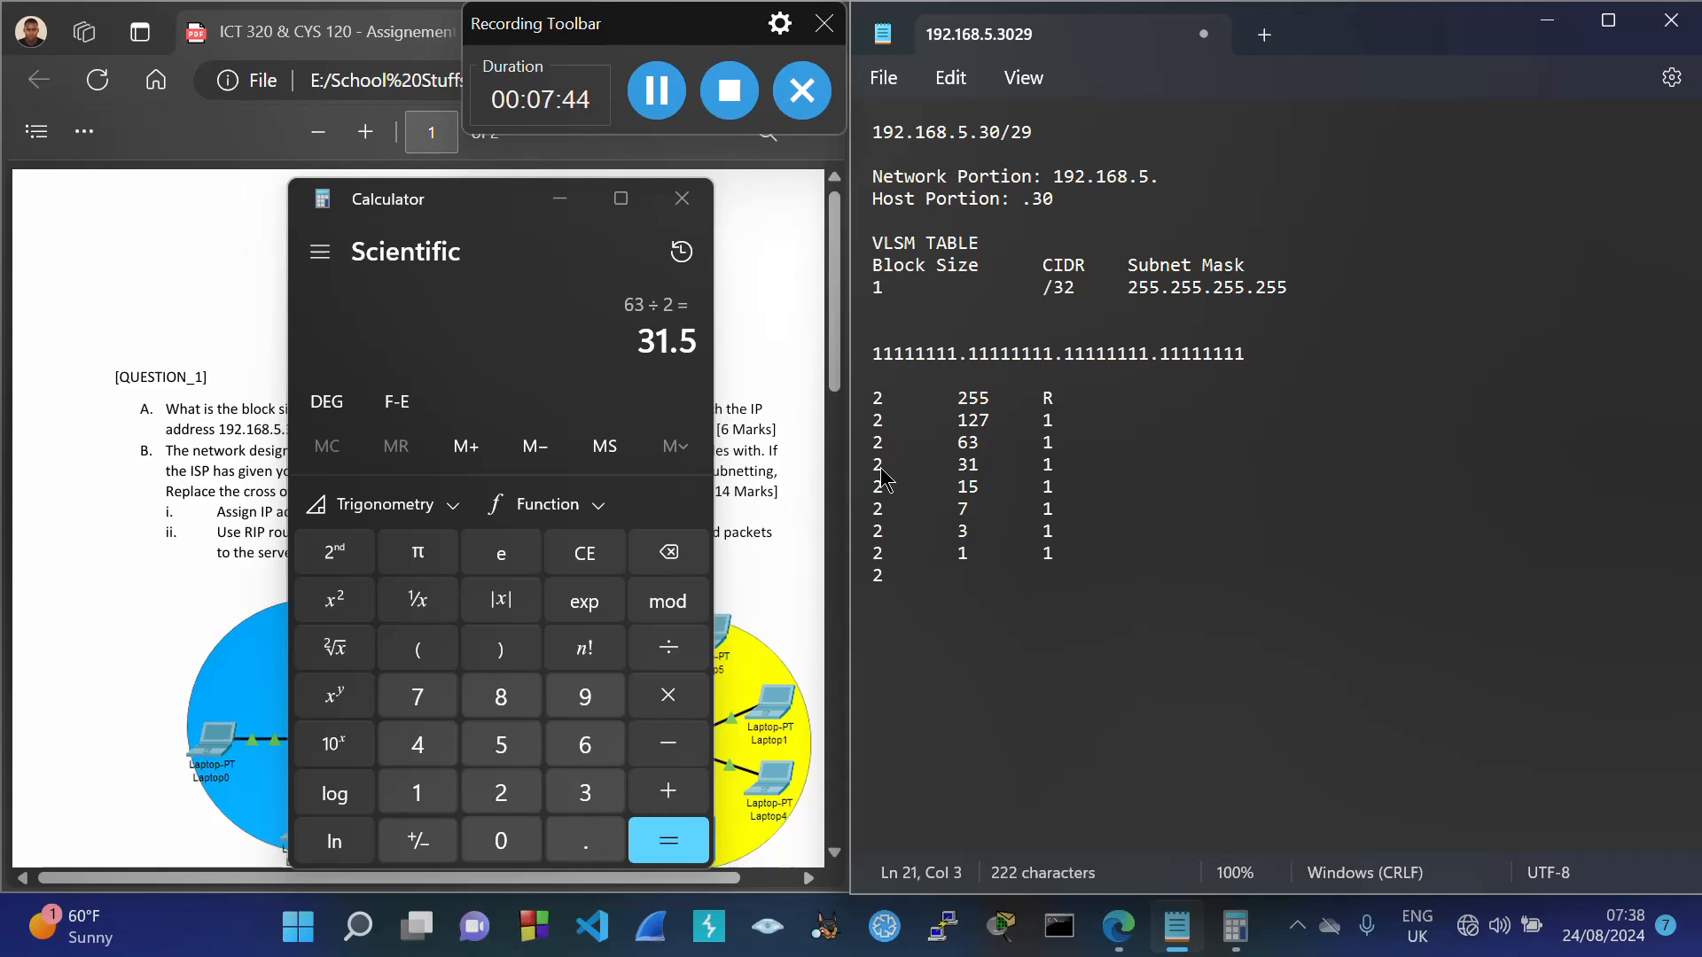
pyautogui.write('0\t1')
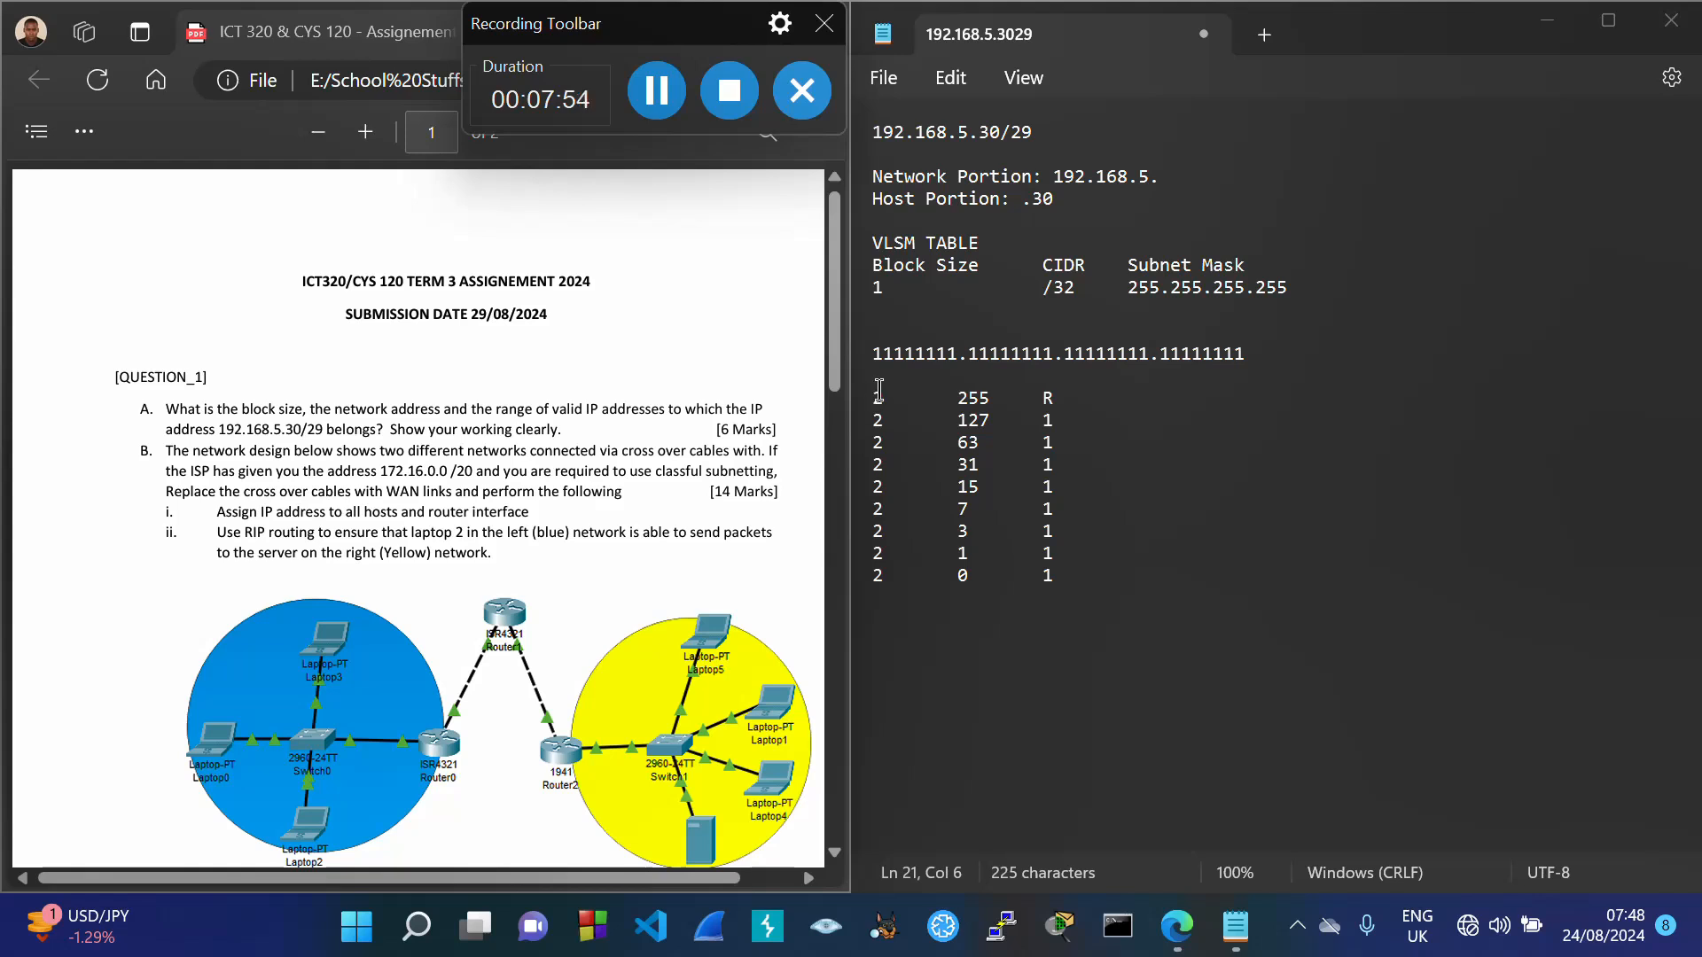
# Step: Review the division table against the last three octets of the subnet mask by highlighting both
pyautogui.moveTo(882, 398); pyautogui.dragTo(1092, 594)
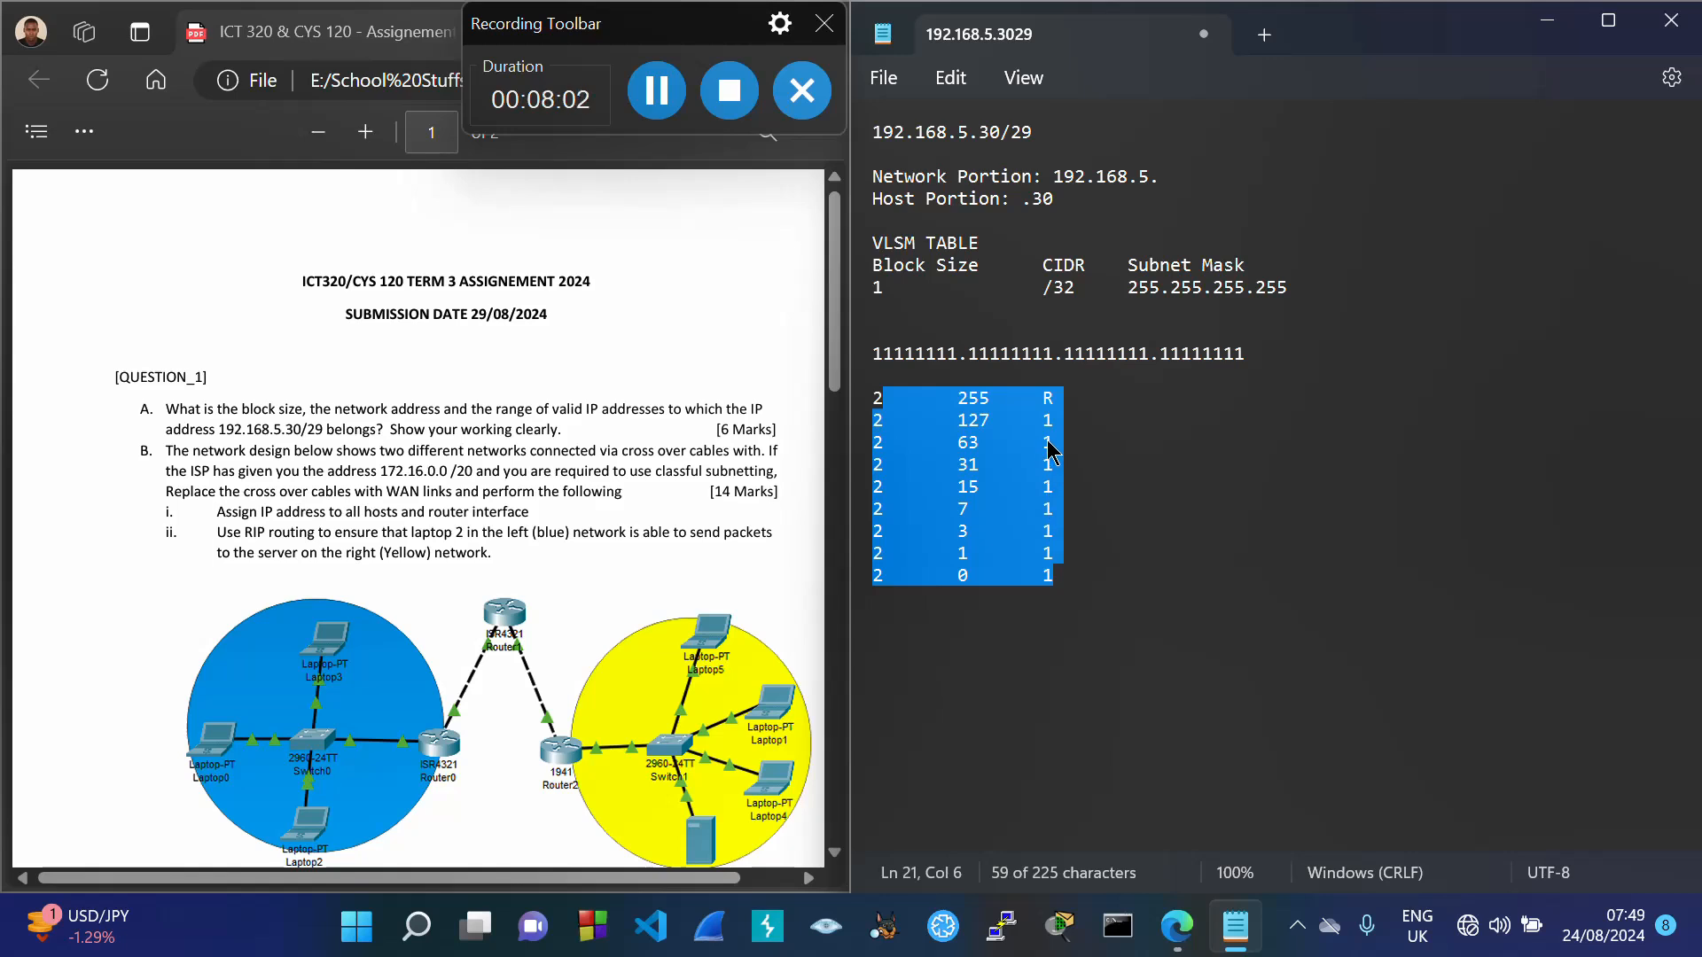
pyautogui.click(1126, 442)
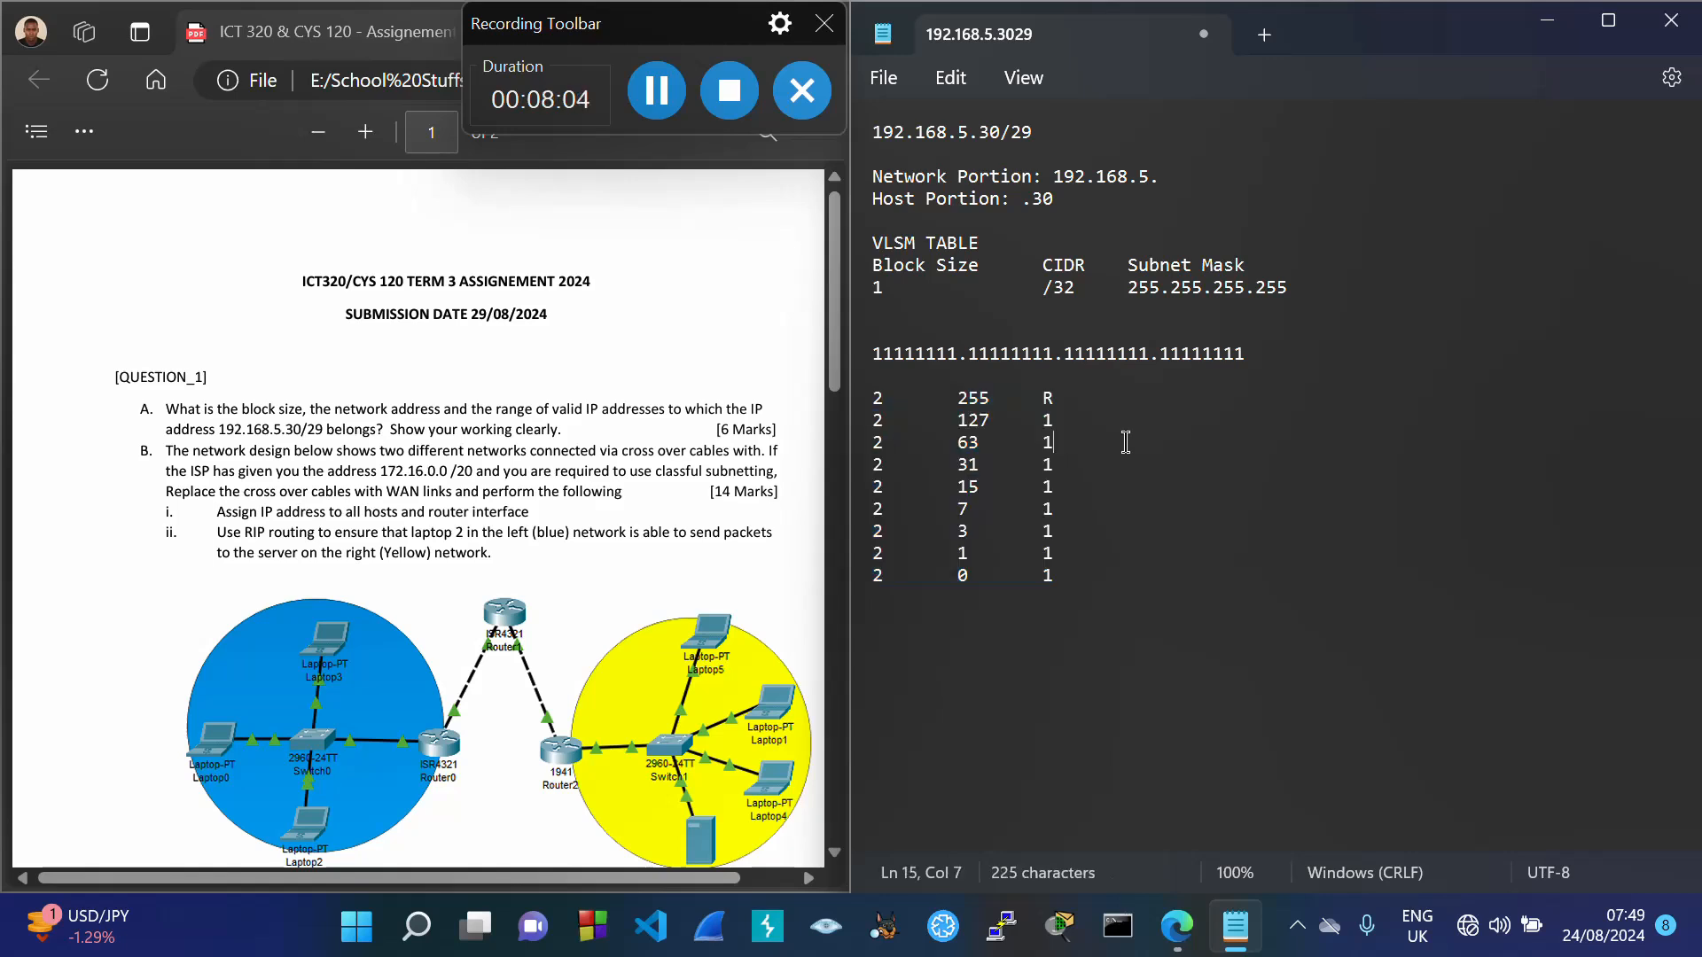
pyautogui.moveTo(1174, 293); pyautogui.dragTo(1321, 296)
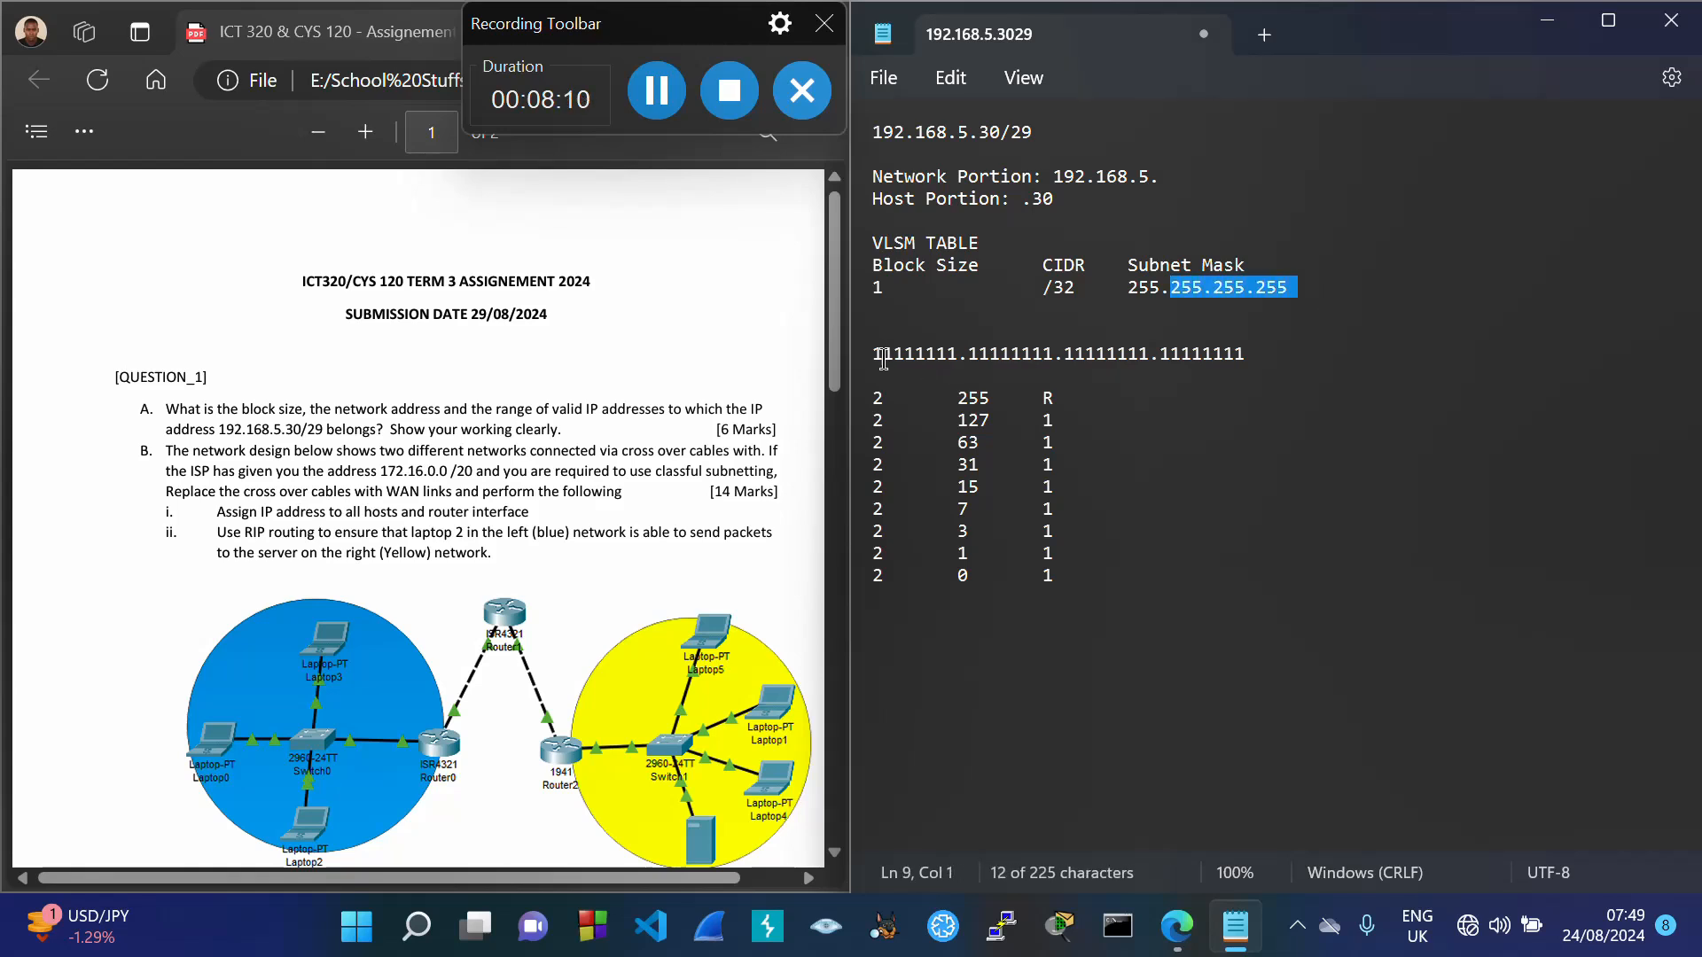
# Step: Review the binary form of the /32 subnet mask by highlighting its line
pyautogui.moveTo(874, 355); pyautogui.dragTo(1265, 359)
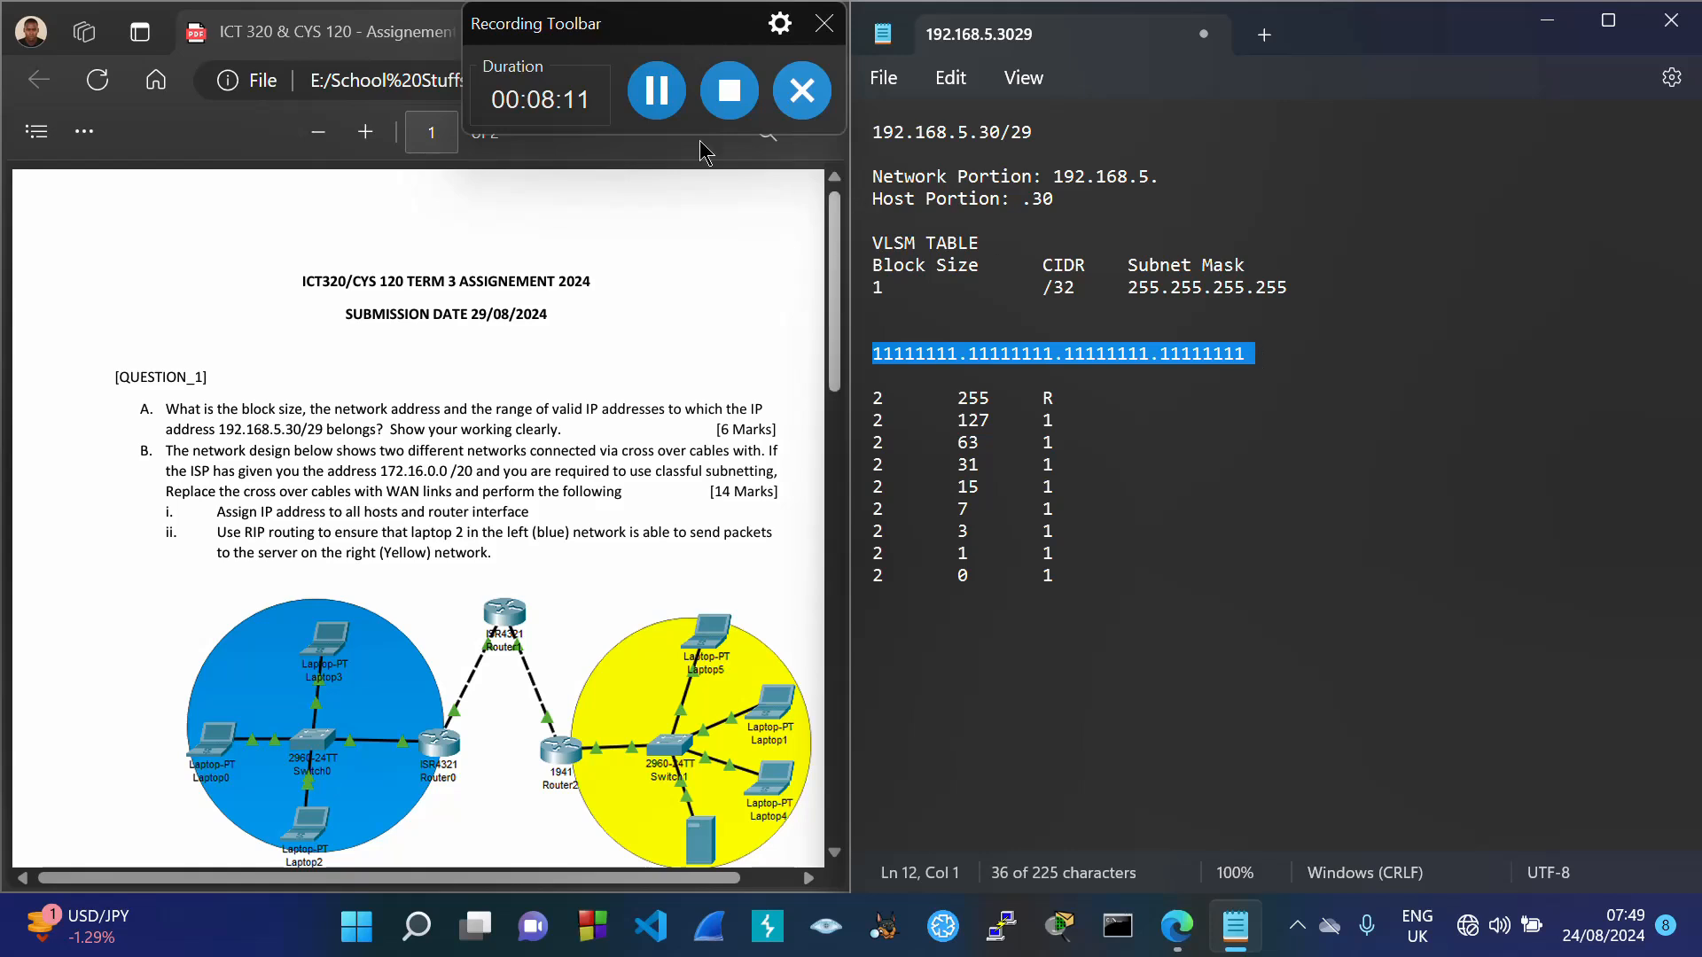
pyautogui.click(667, 118)
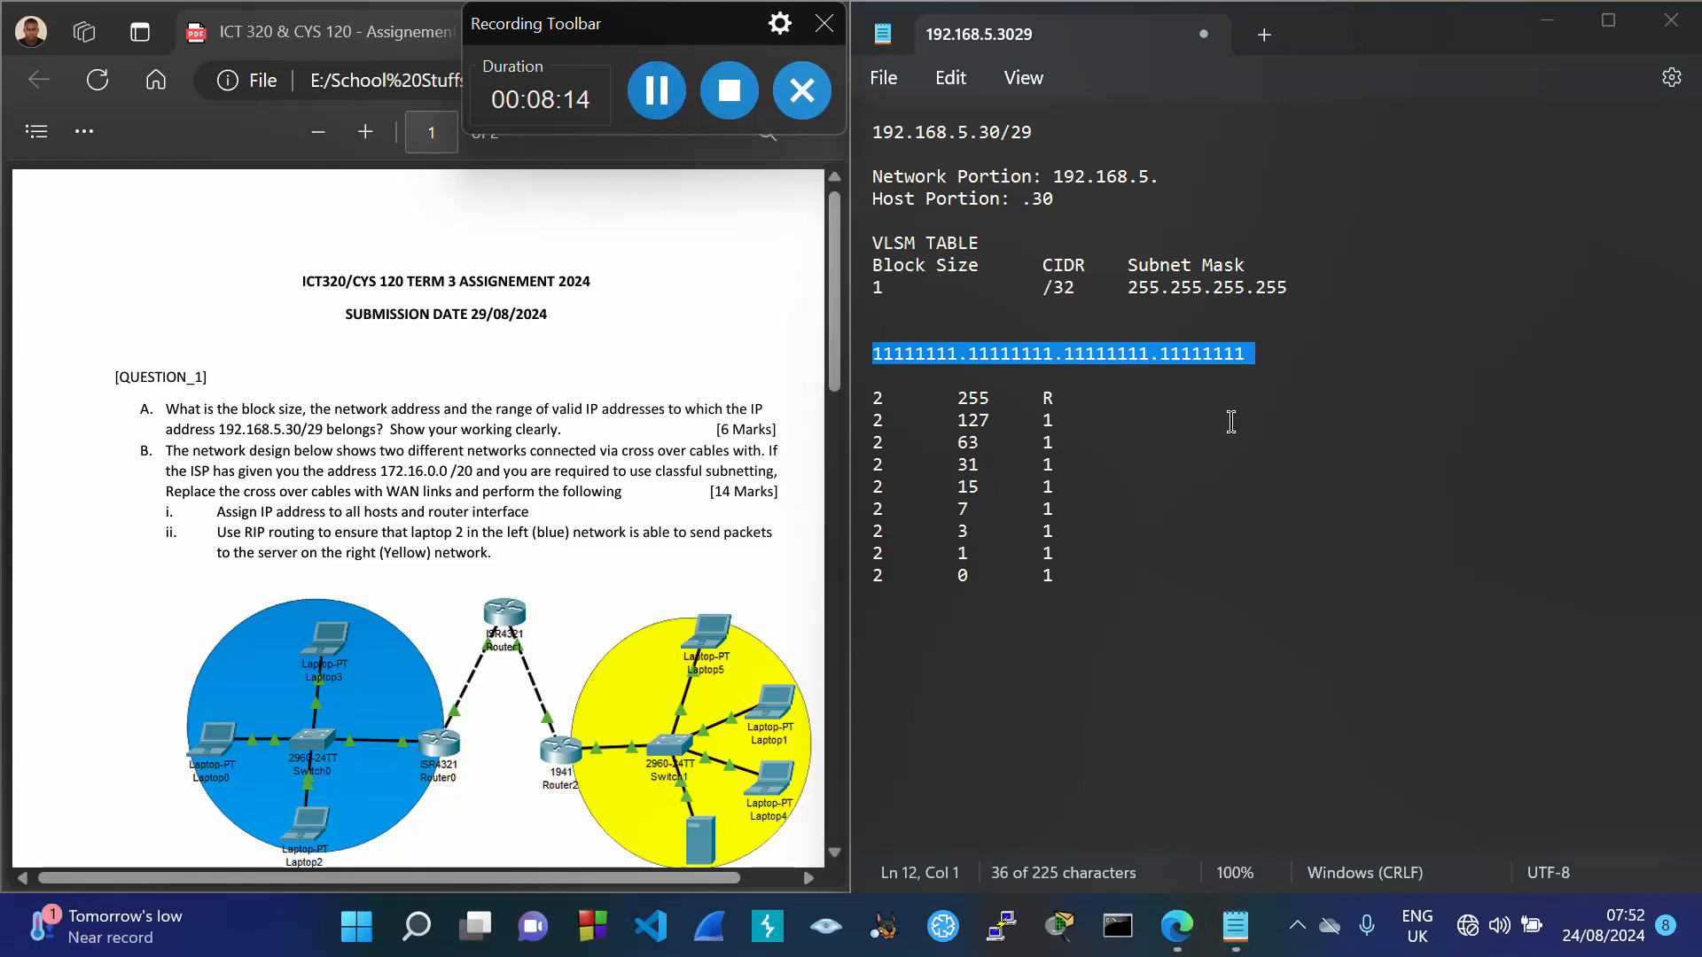
pyautogui.click(1167, 424)
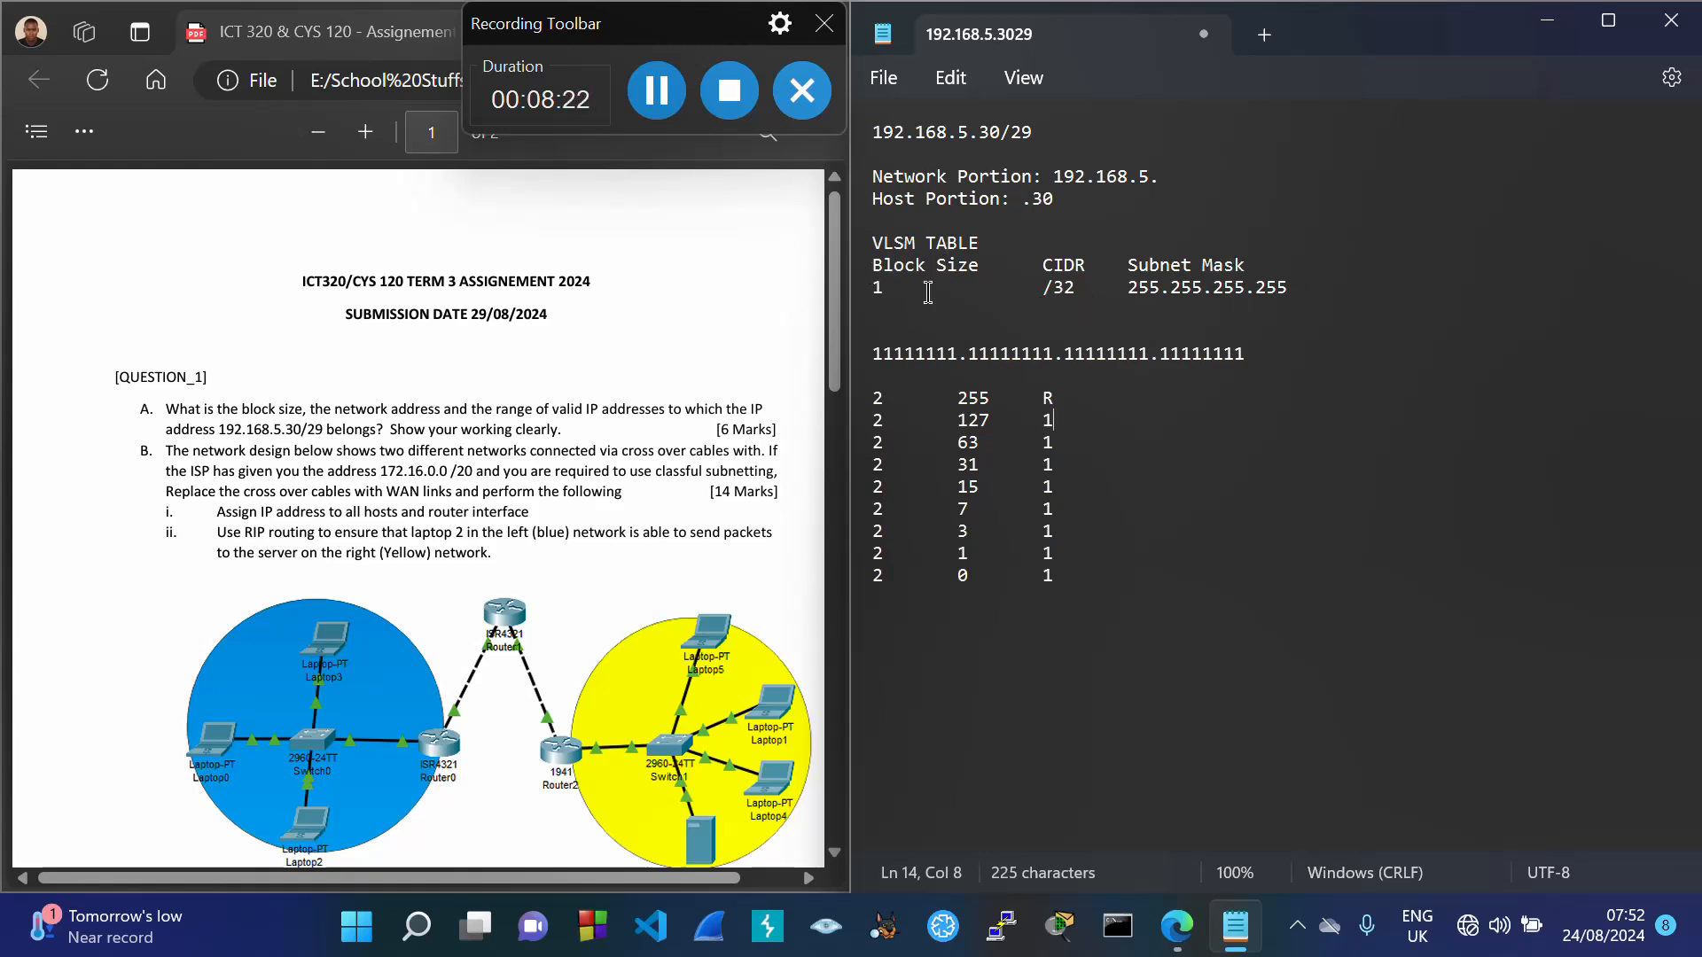
# Step: Append (x2) to the Block Size heading and (-1) to the CIDR heading, and realign the /32 row's subnet mask under its heading
pyautogui.click(1317, 292)
pyautogui.press('Return')
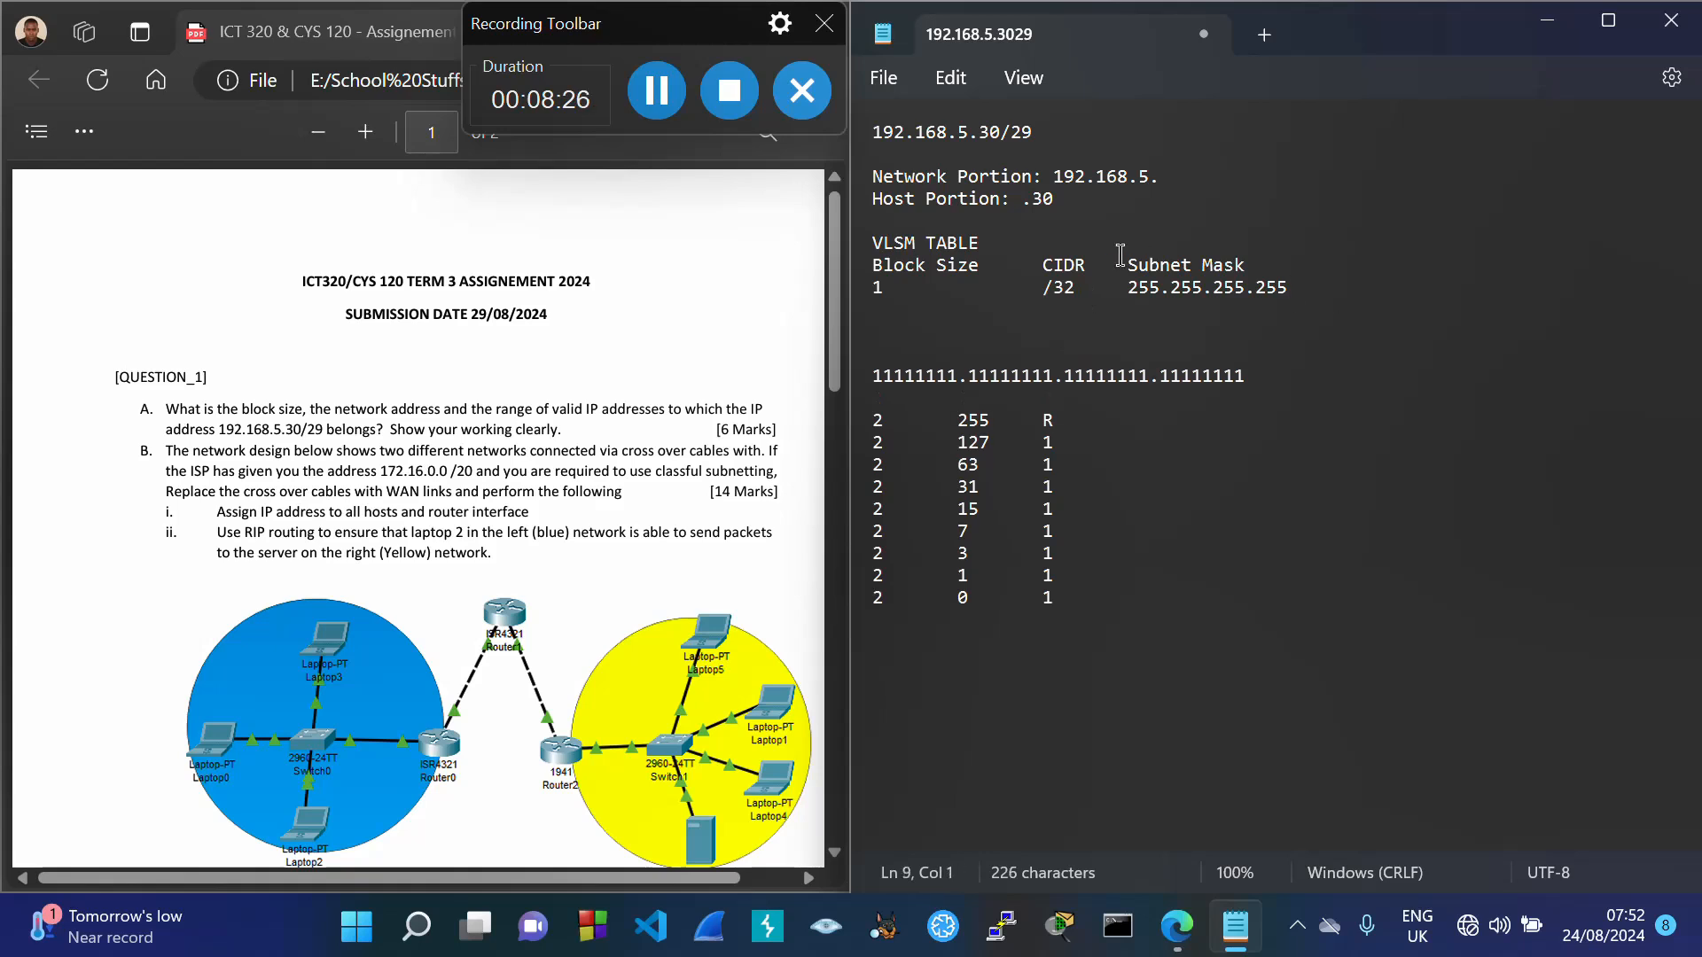
pyautogui.write('(x2)')
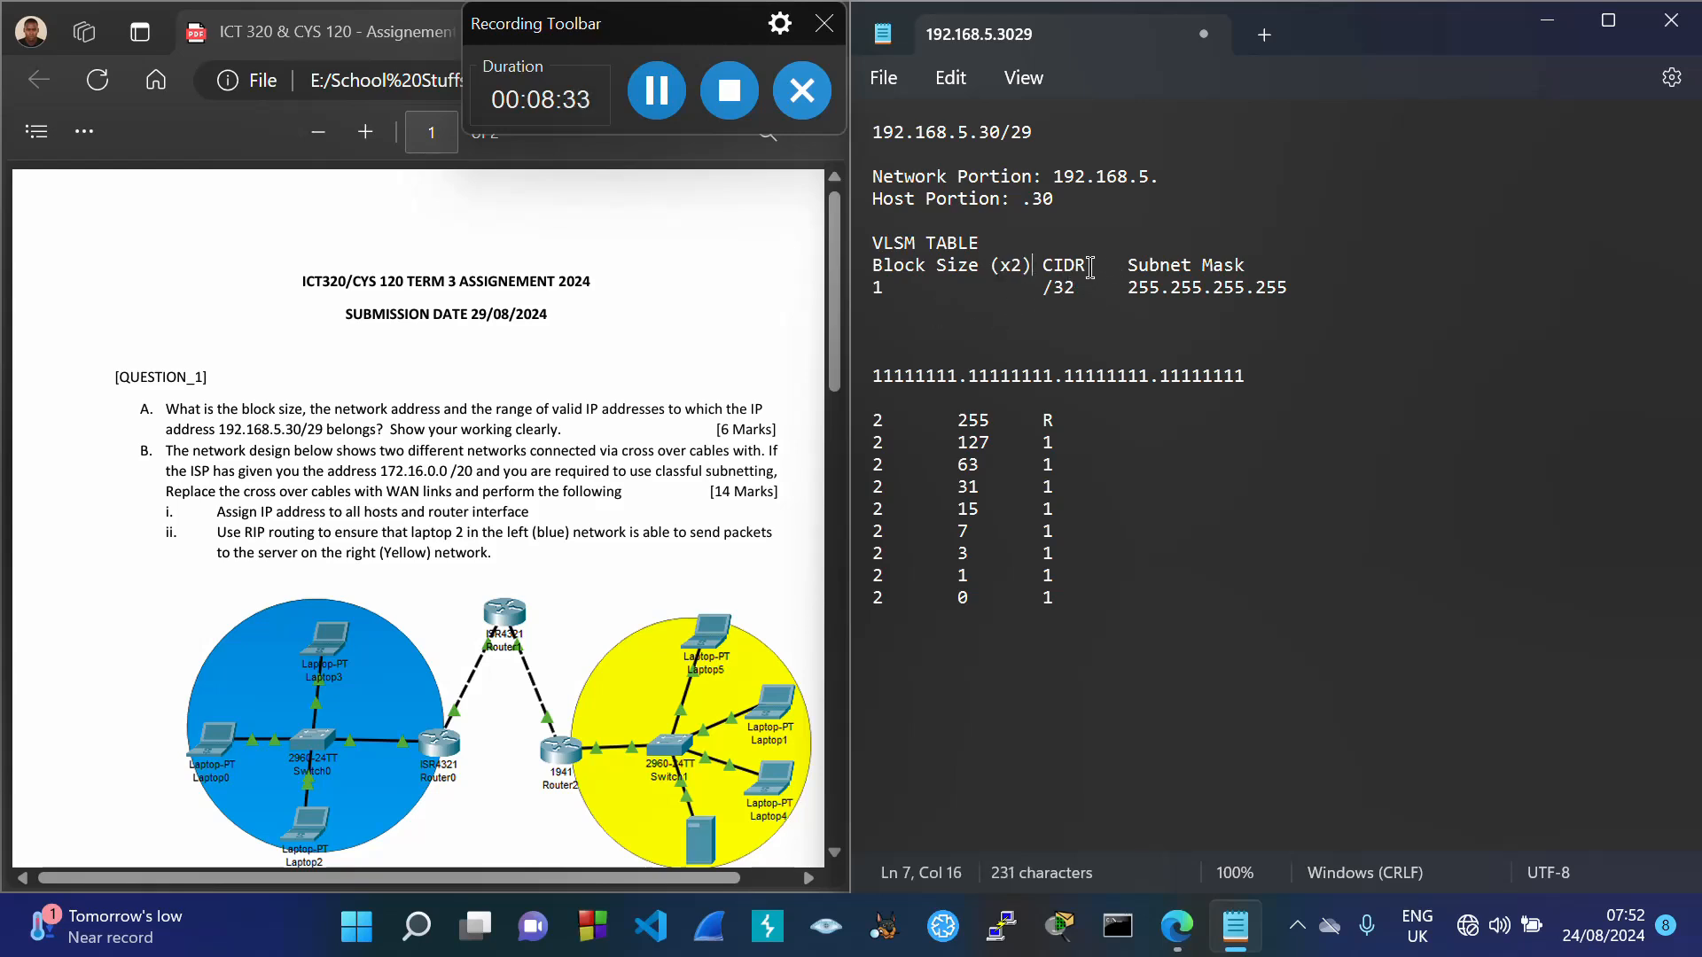
pyautogui.write(' CIDR (')
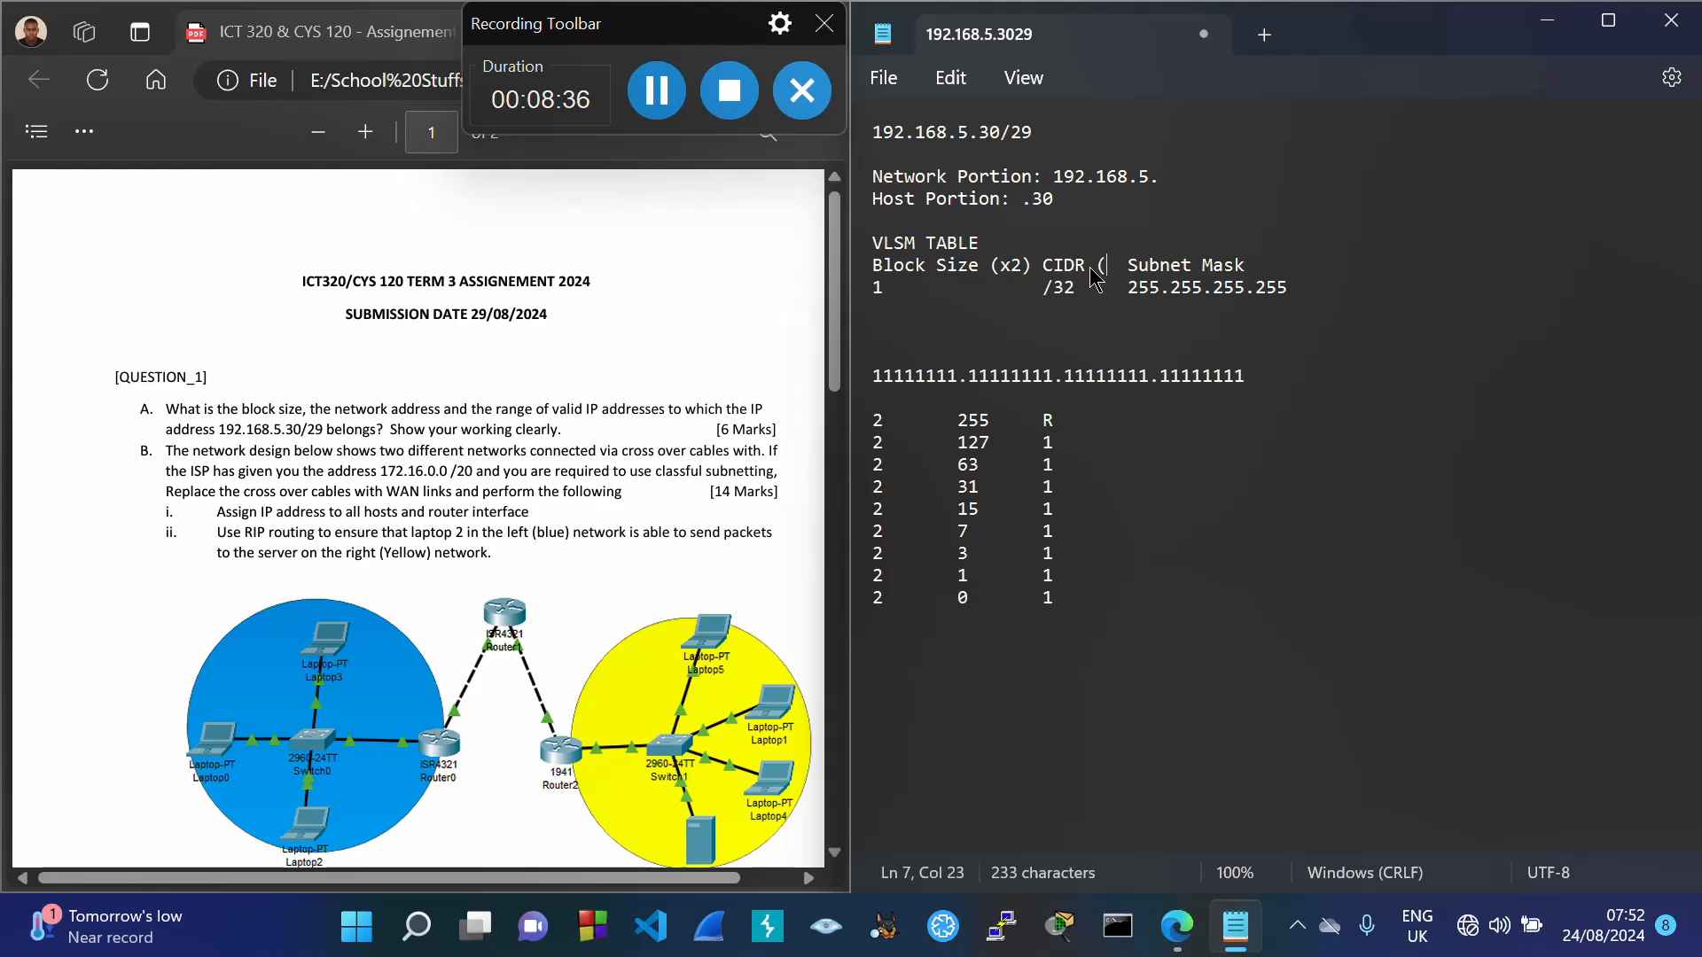
pyautogui.write('-1')
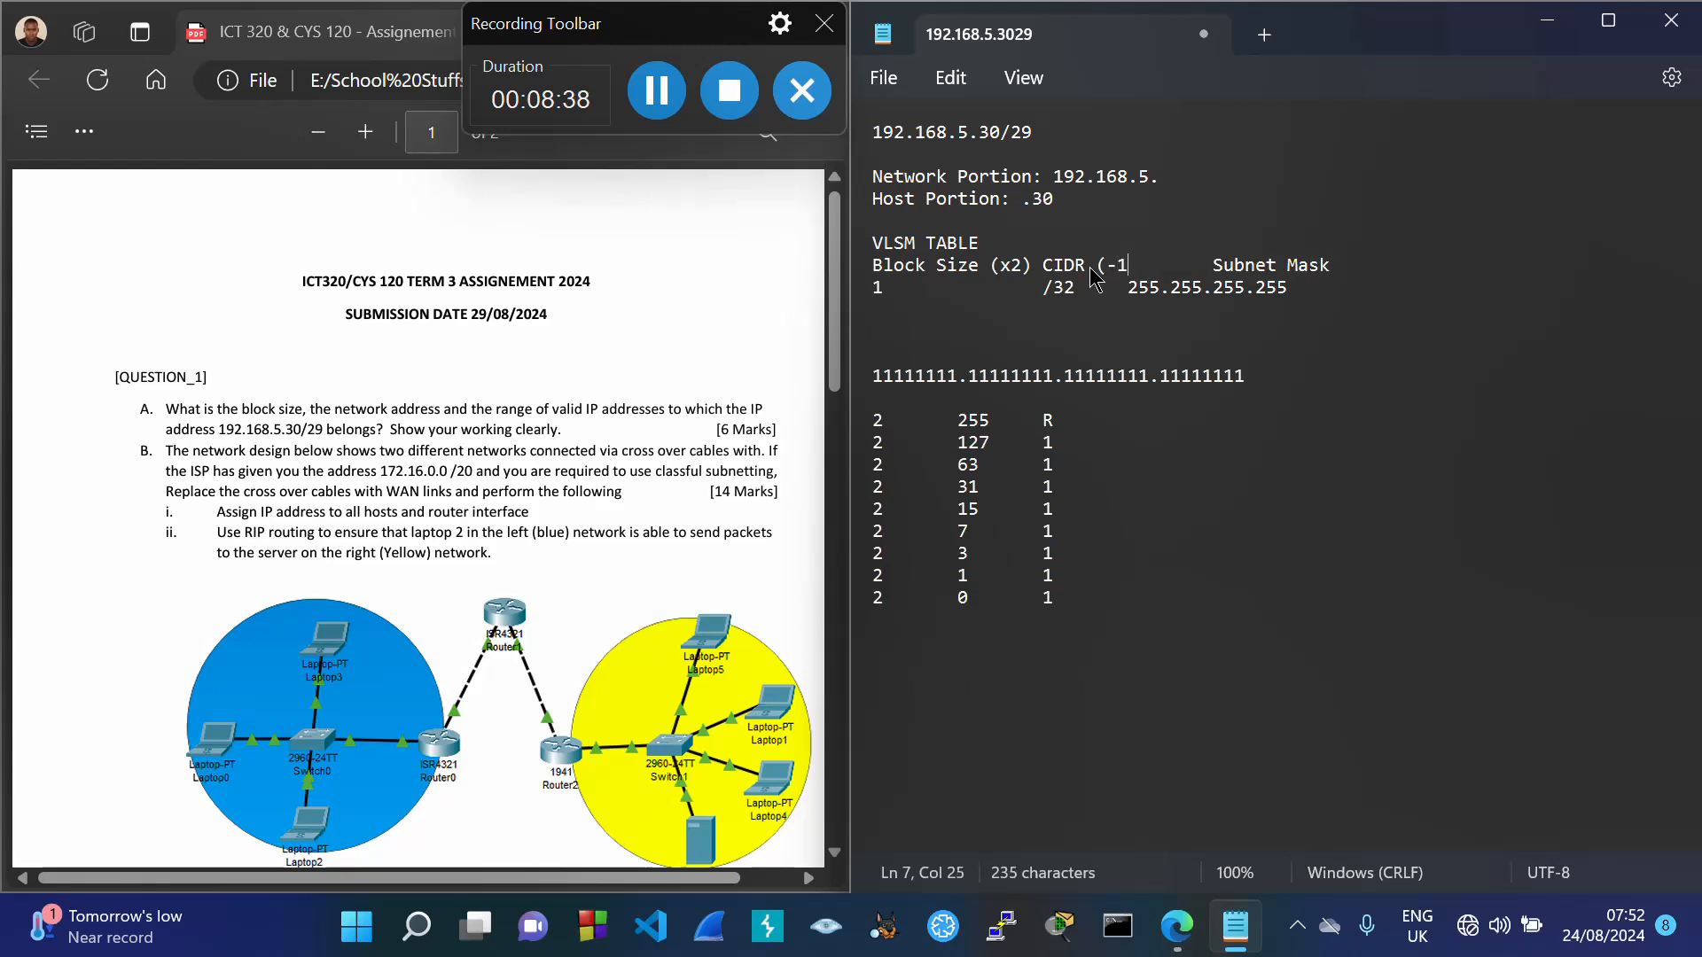
pyautogui.write(')')
pyautogui.click(1128, 286)
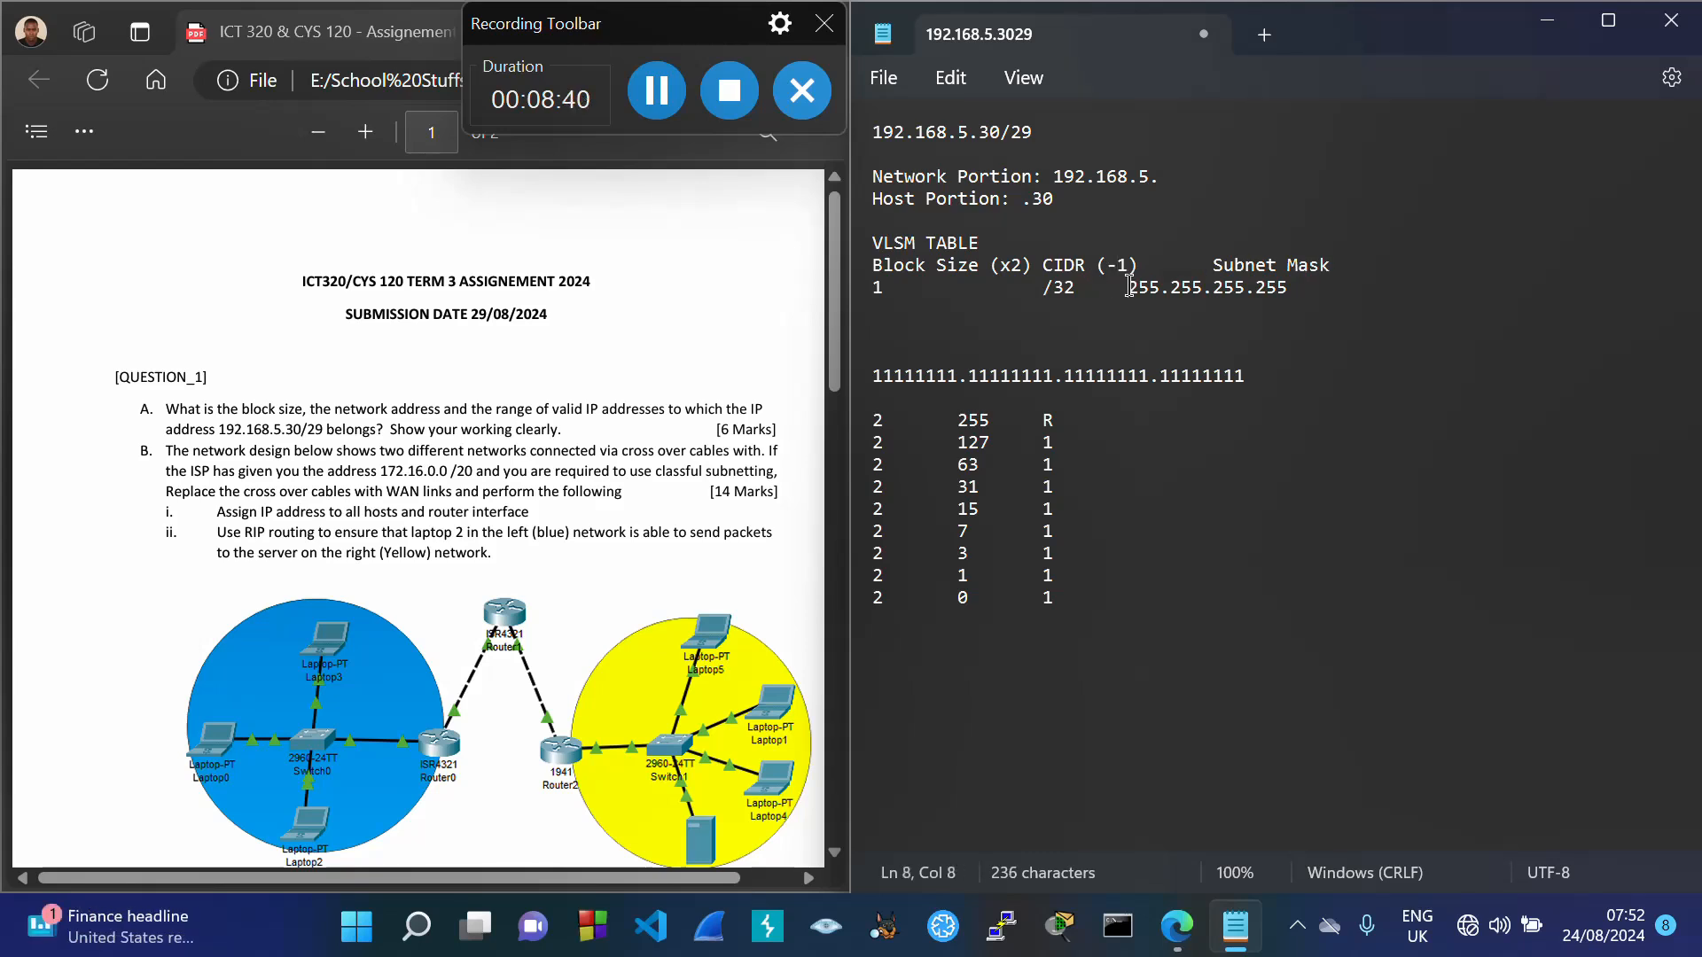
pyautogui.press('Tab')
# Step: Add a VLSM table row with block size 2 and CIDR /31, reusing the mask prefix 255.255.255. from the /32 row
pyautogui.press('Return')
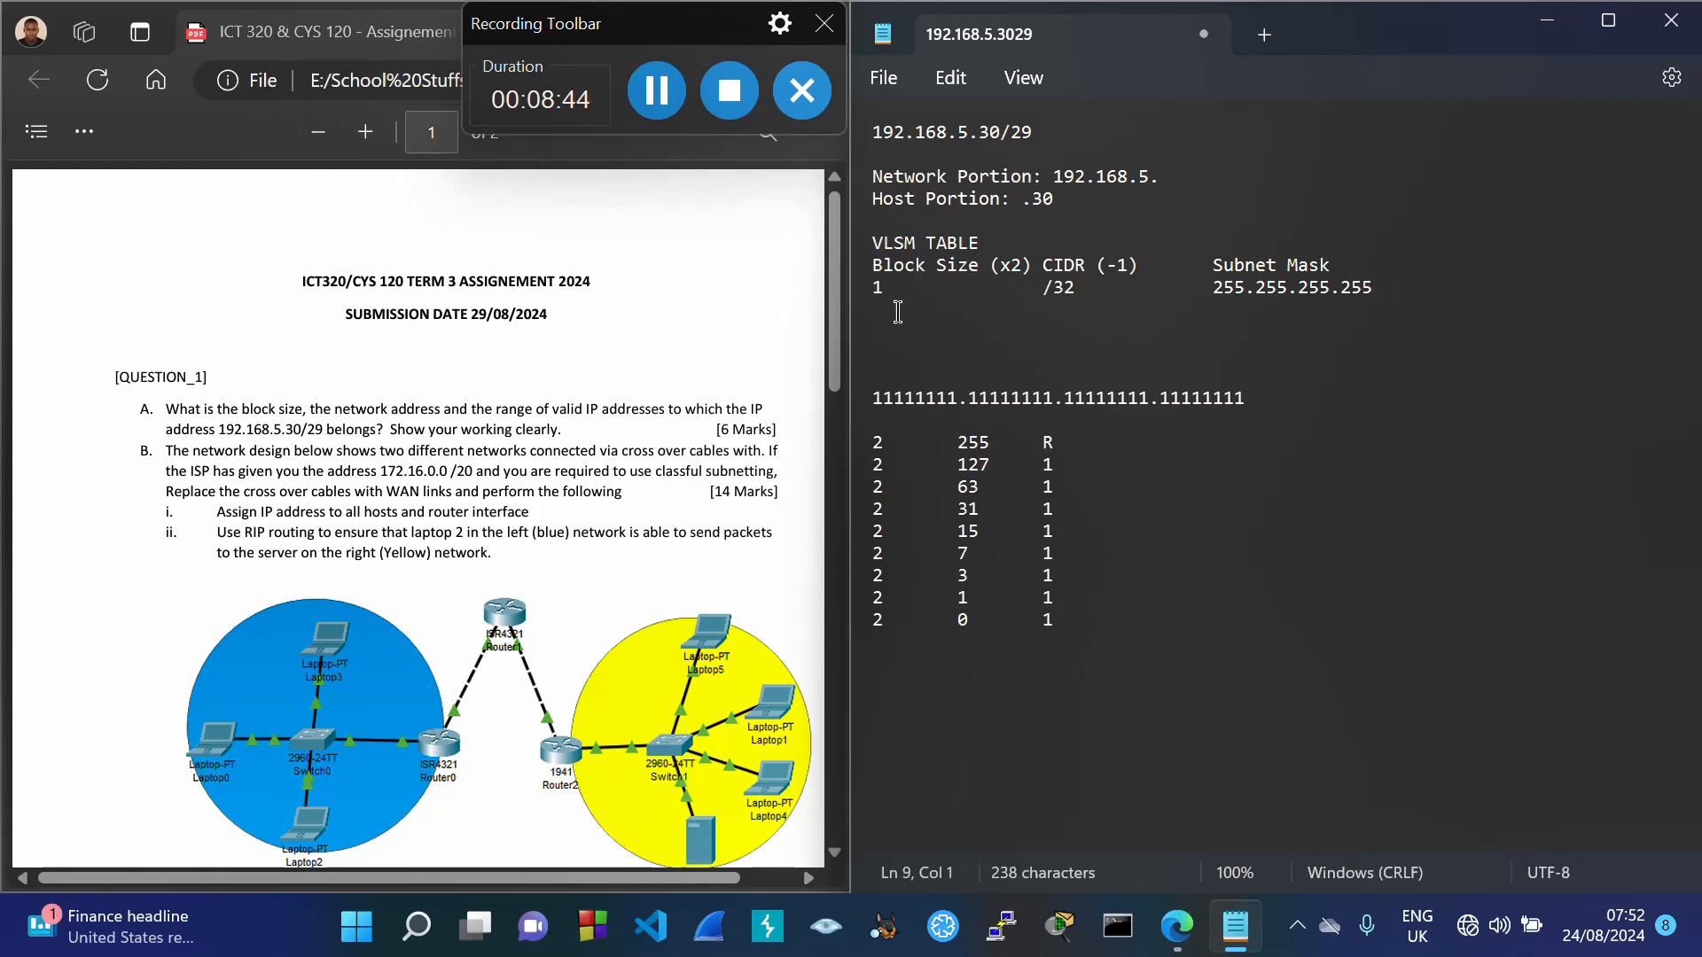
pyautogui.write('2')
pyautogui.press('Tab')
pyautogui.press('Tab')
pyautogui.write('/31')
pyautogui.press('Tab')
pyautogui.press('Tab')
pyautogui.moveTo(1212, 289); pyautogui.dragTo(1344, 311)
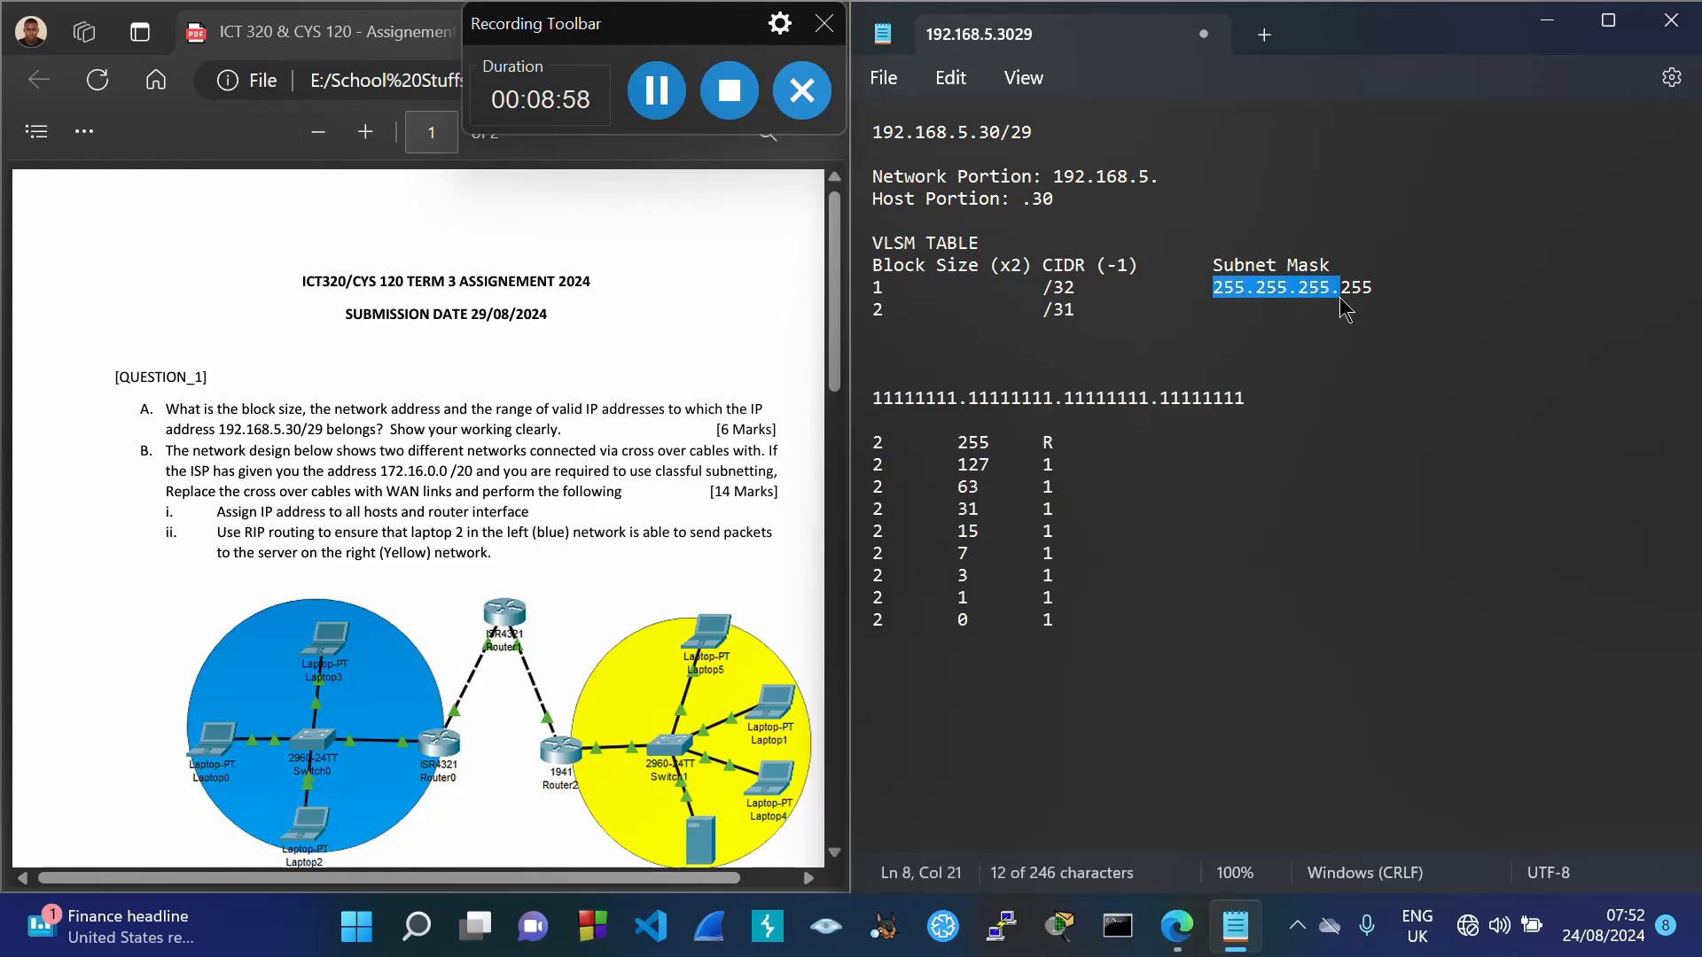
pyautogui.hotkey('ctrl', 'c')
pyautogui.click(1223, 306)
pyautogui.hotkey('ctrl', 'v')
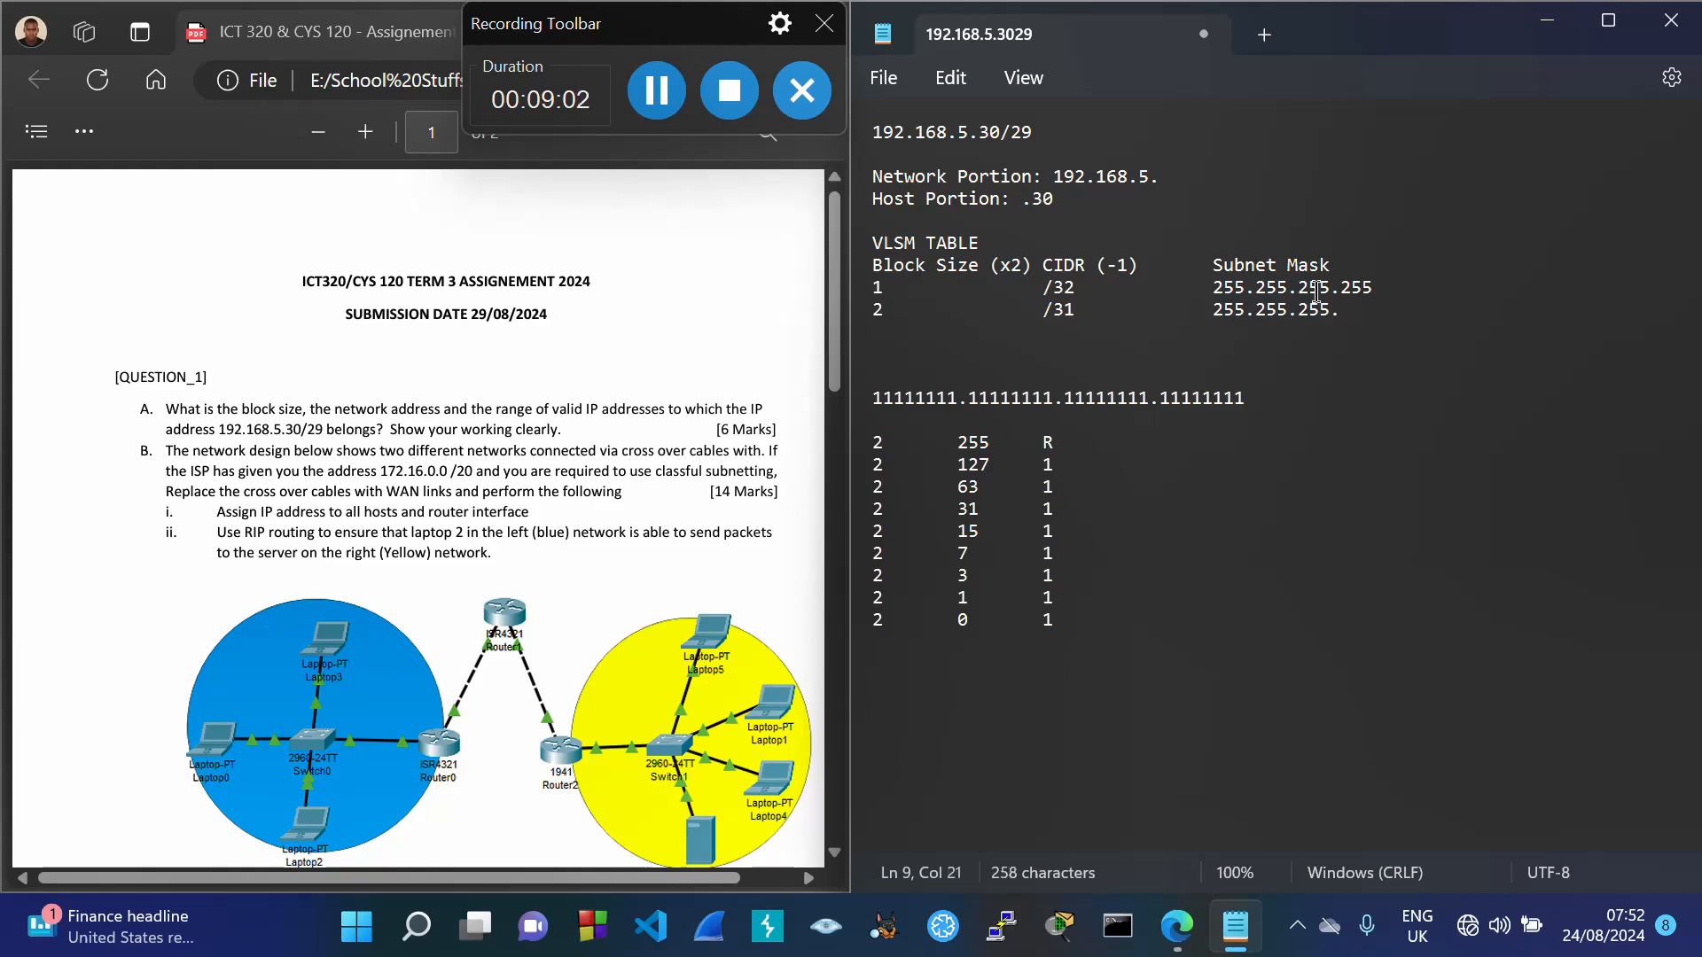
# Step: Check the /32 row and complete the /31 row's subnet mask with the last octet 254
pyautogui.moveTo(1346, 288); pyautogui.dragTo(1386, 301)
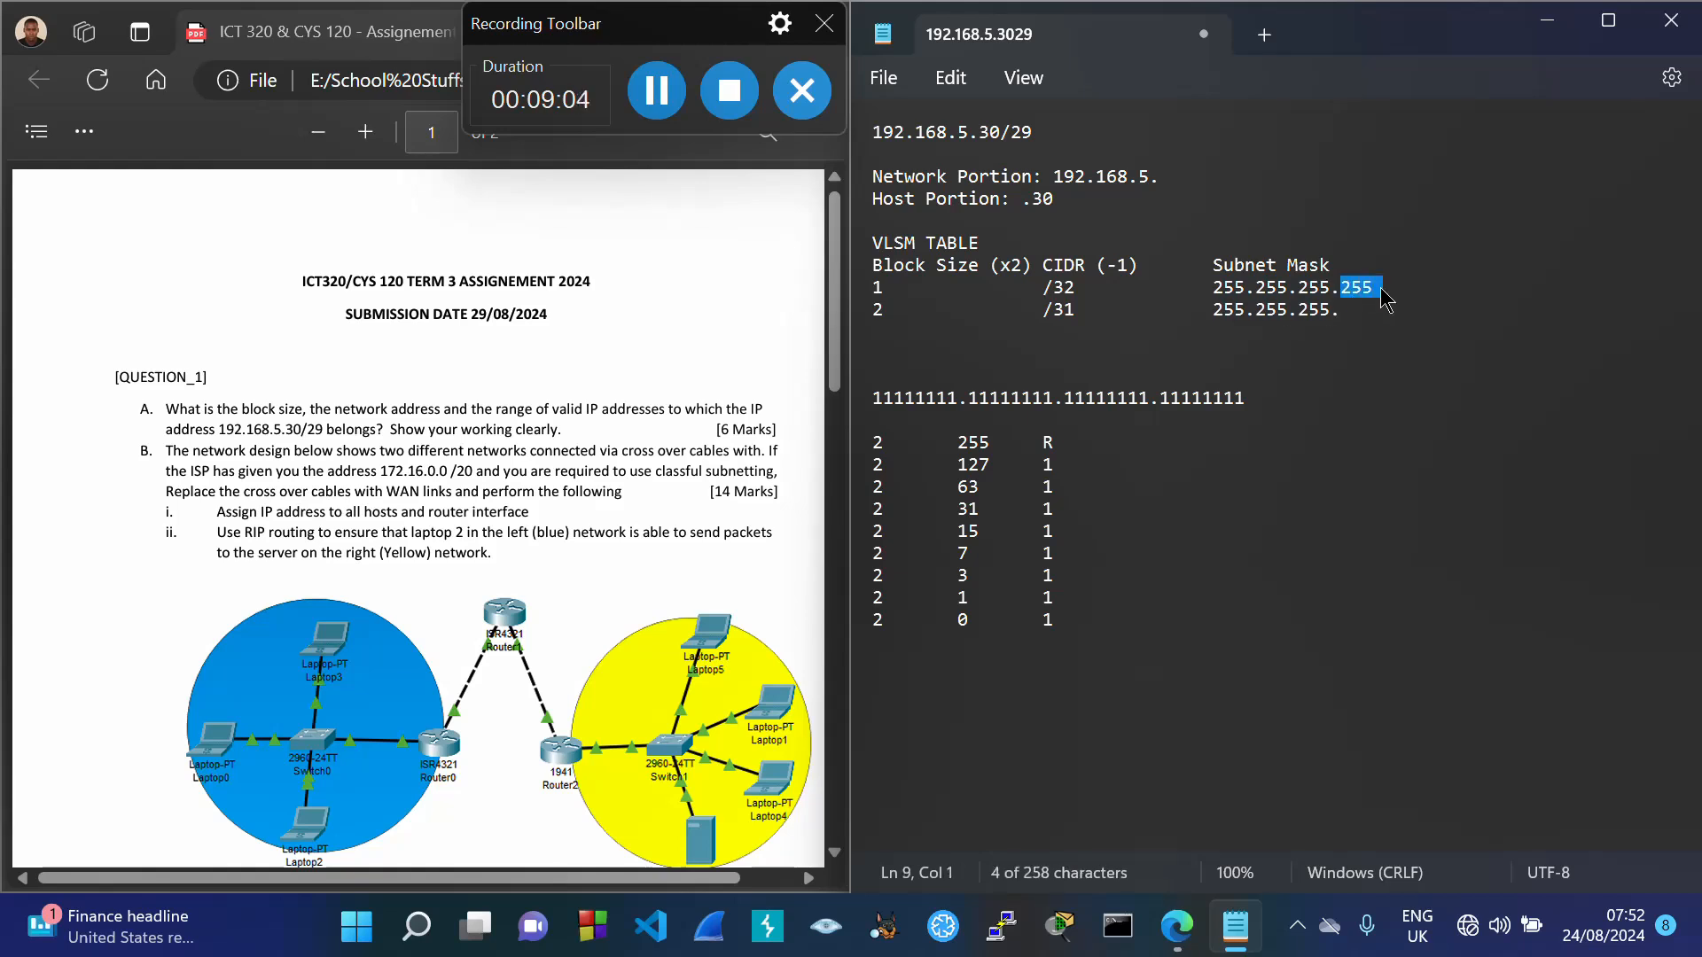
pyautogui.moveTo(873, 288); pyautogui.dragTo(1381, 300)
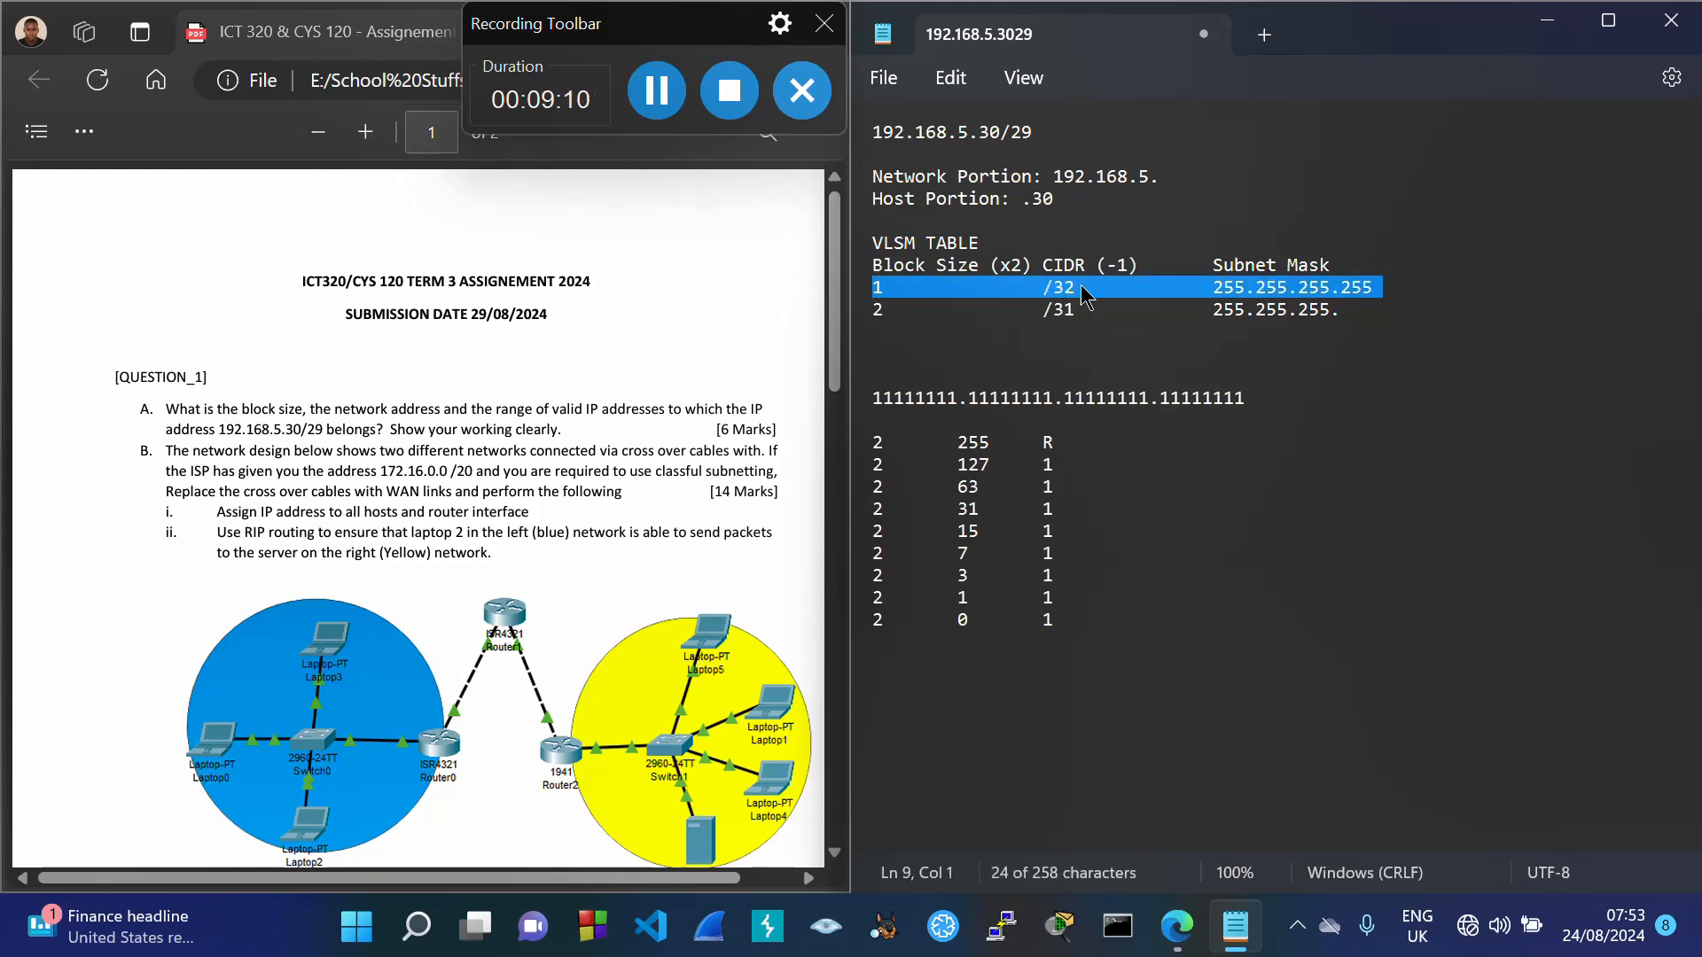
pyautogui.click(1346, 313)
pyautogui.write('25')
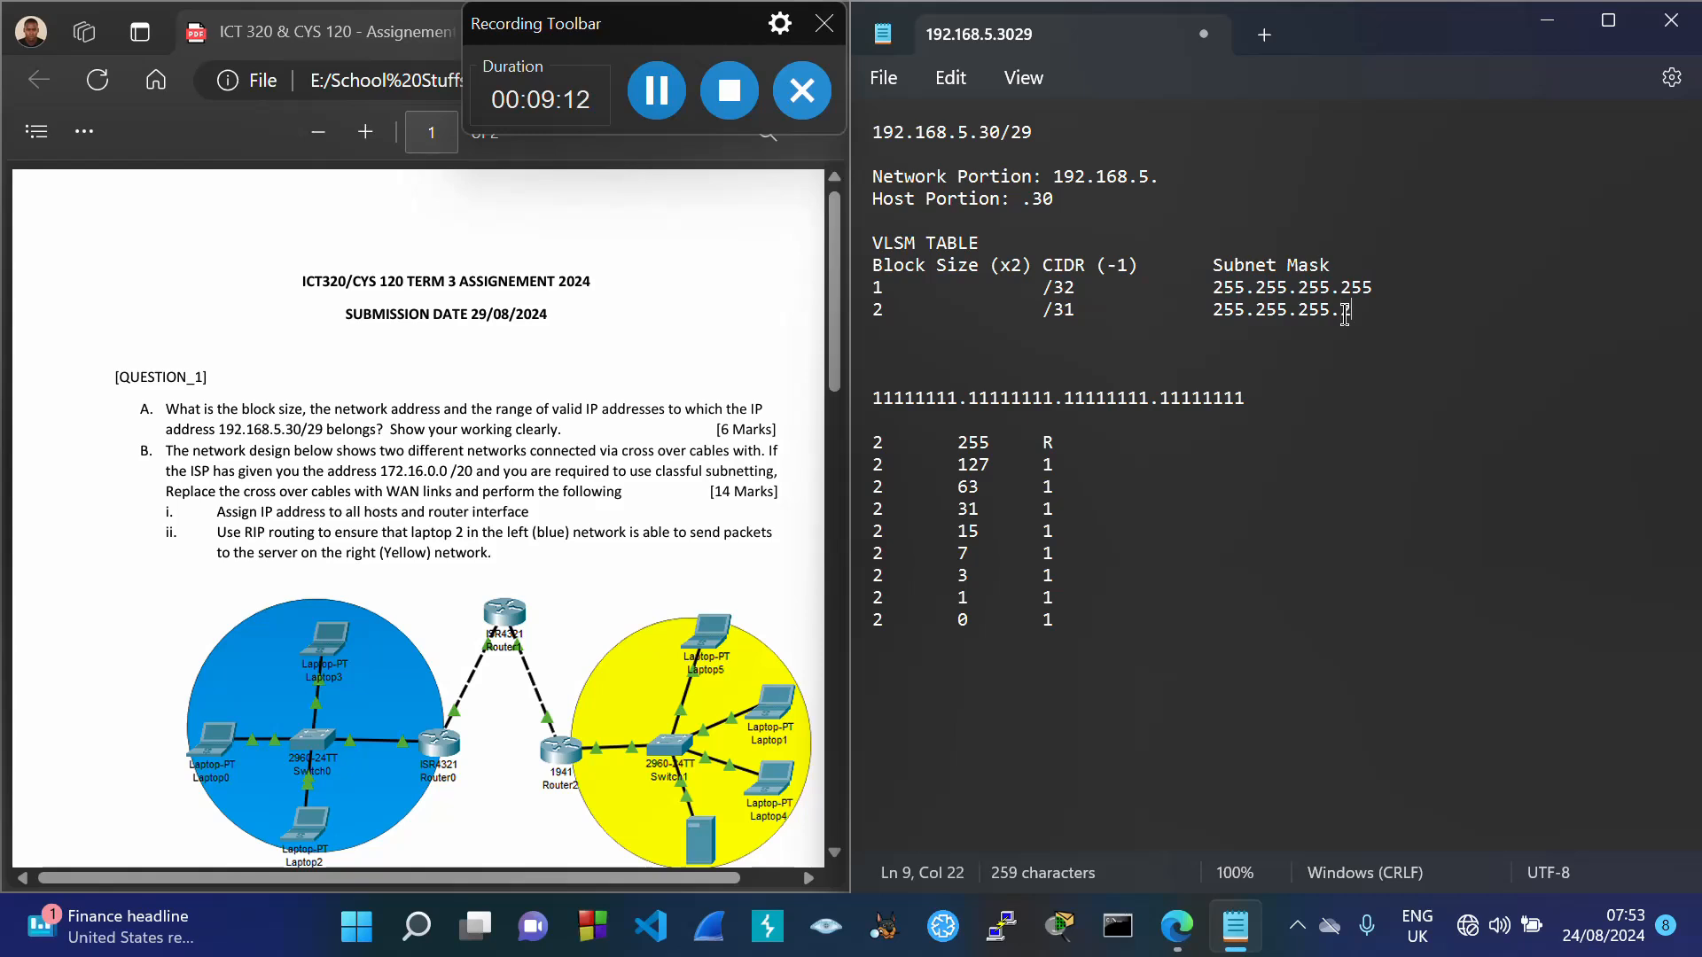
pyautogui.write('4')
# Step: Add a VLSM table row with block size 4, CIDR /30 and subnet mask 255.255.255.252
pyautogui.press('Return')
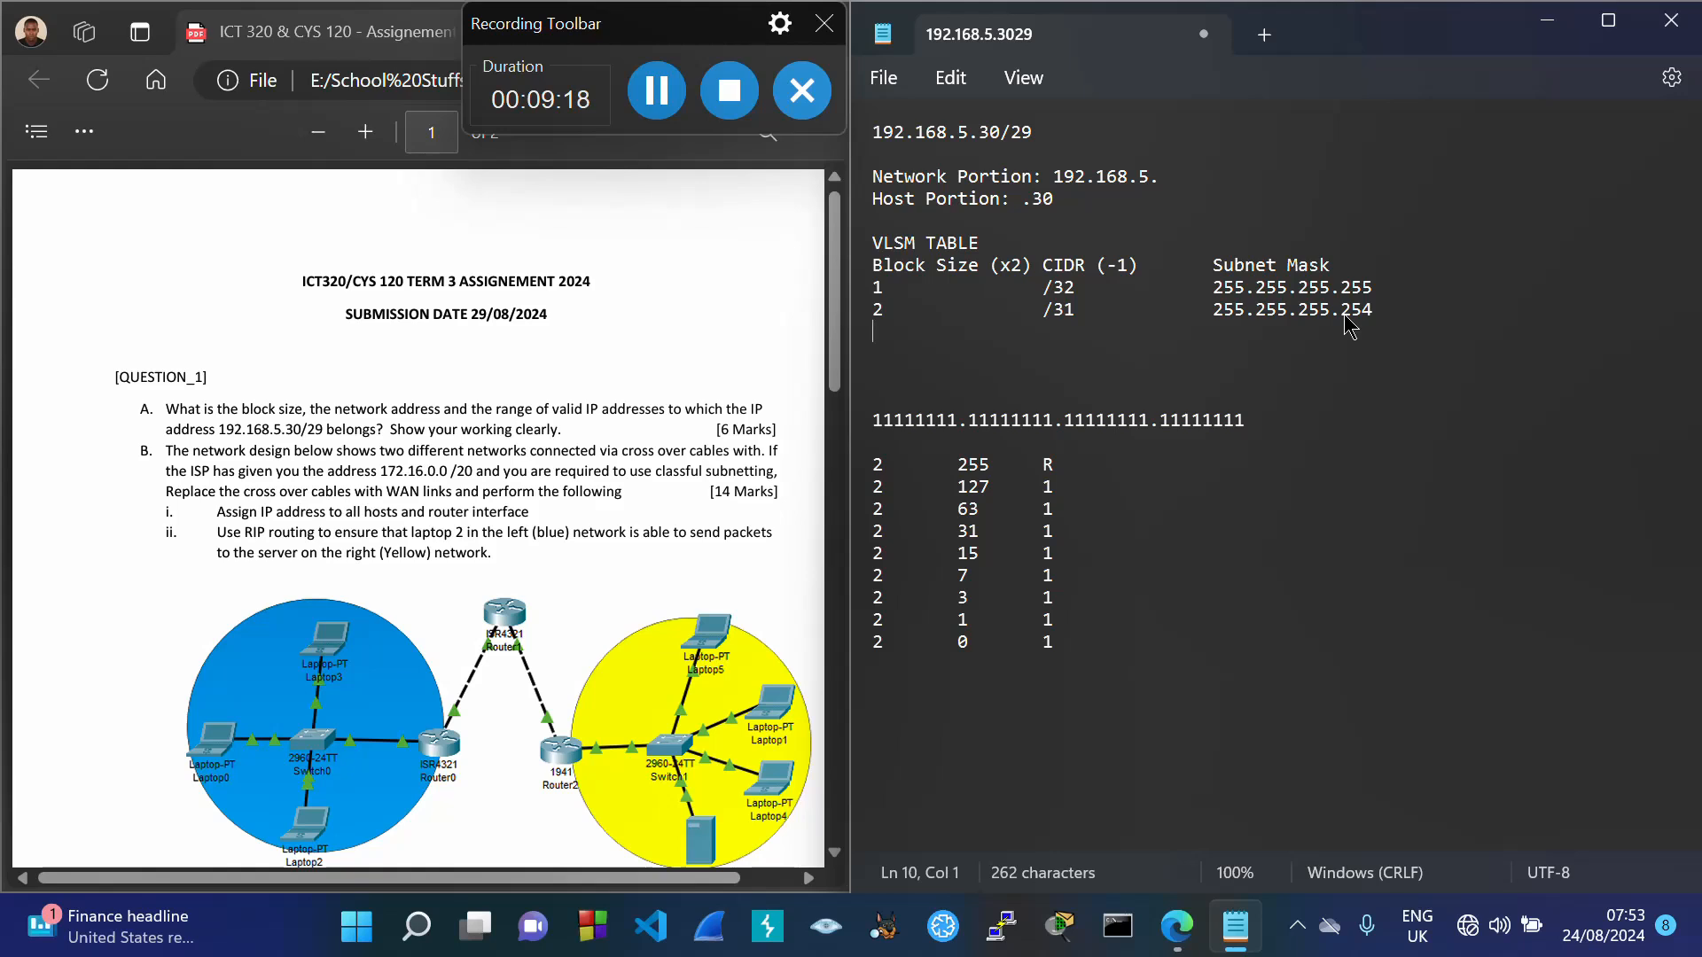
pyautogui.write('4')
pyautogui.press('Tab')
pyautogui.write('/30')
pyautogui.press('Tab')
pyautogui.press('Tab')
pyautogui.write('255.255.255.')
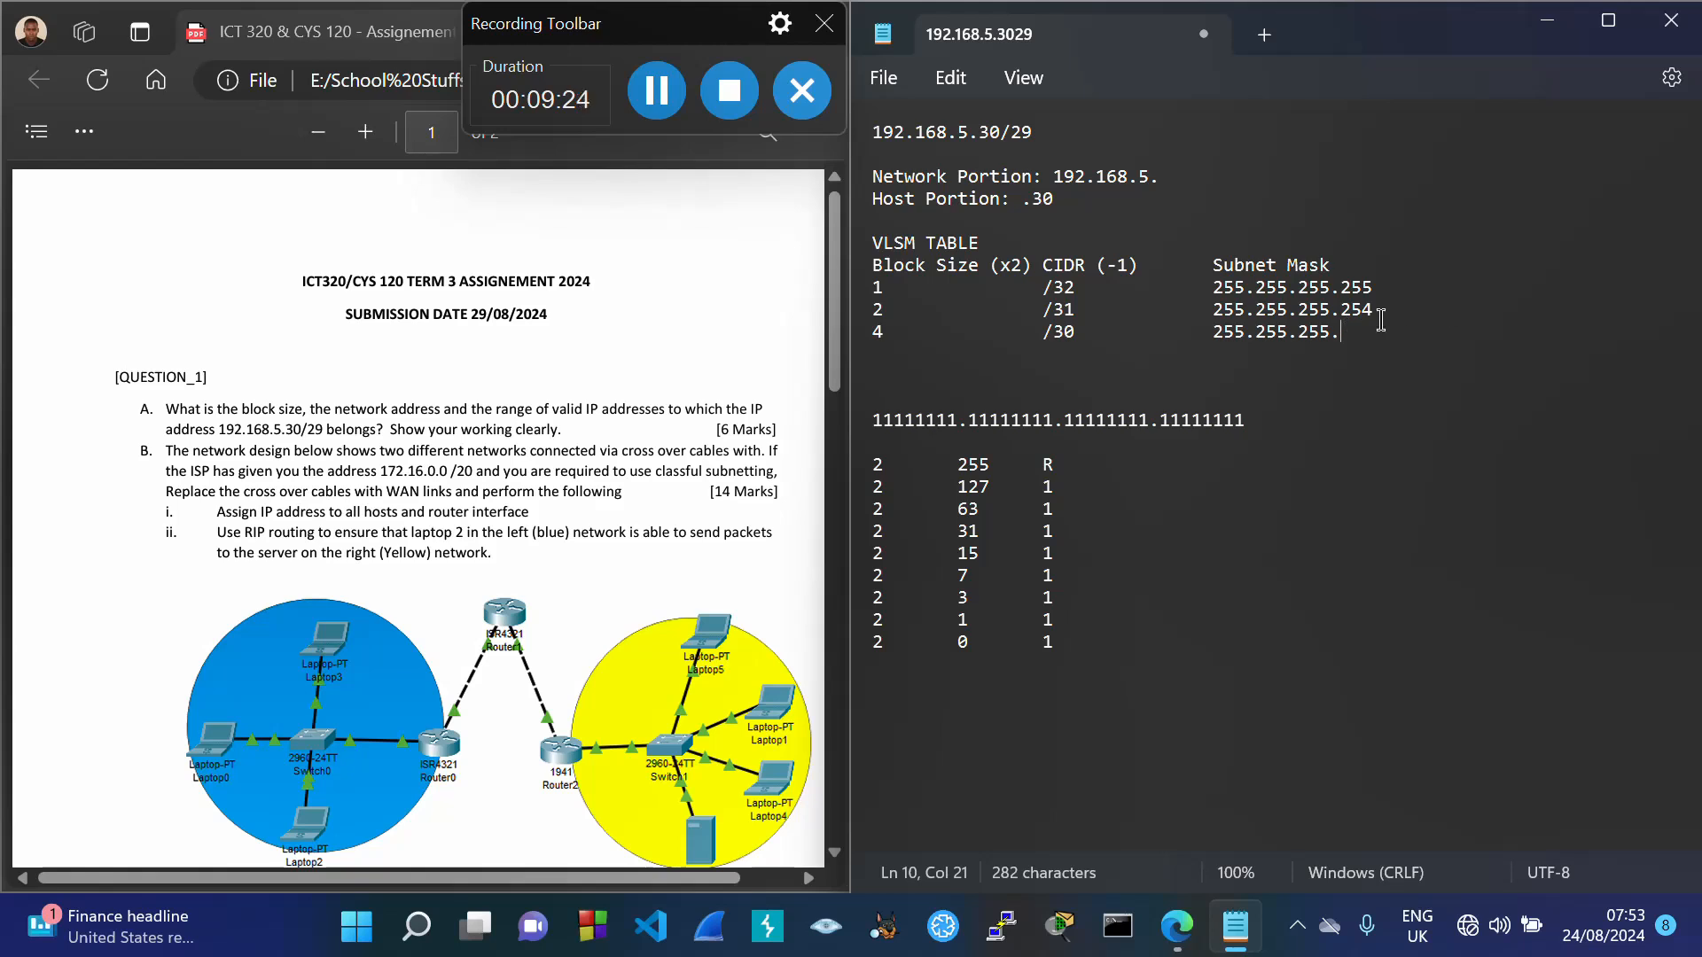
pyautogui.moveTo(877, 311); pyautogui.dragTo(1361, 325)
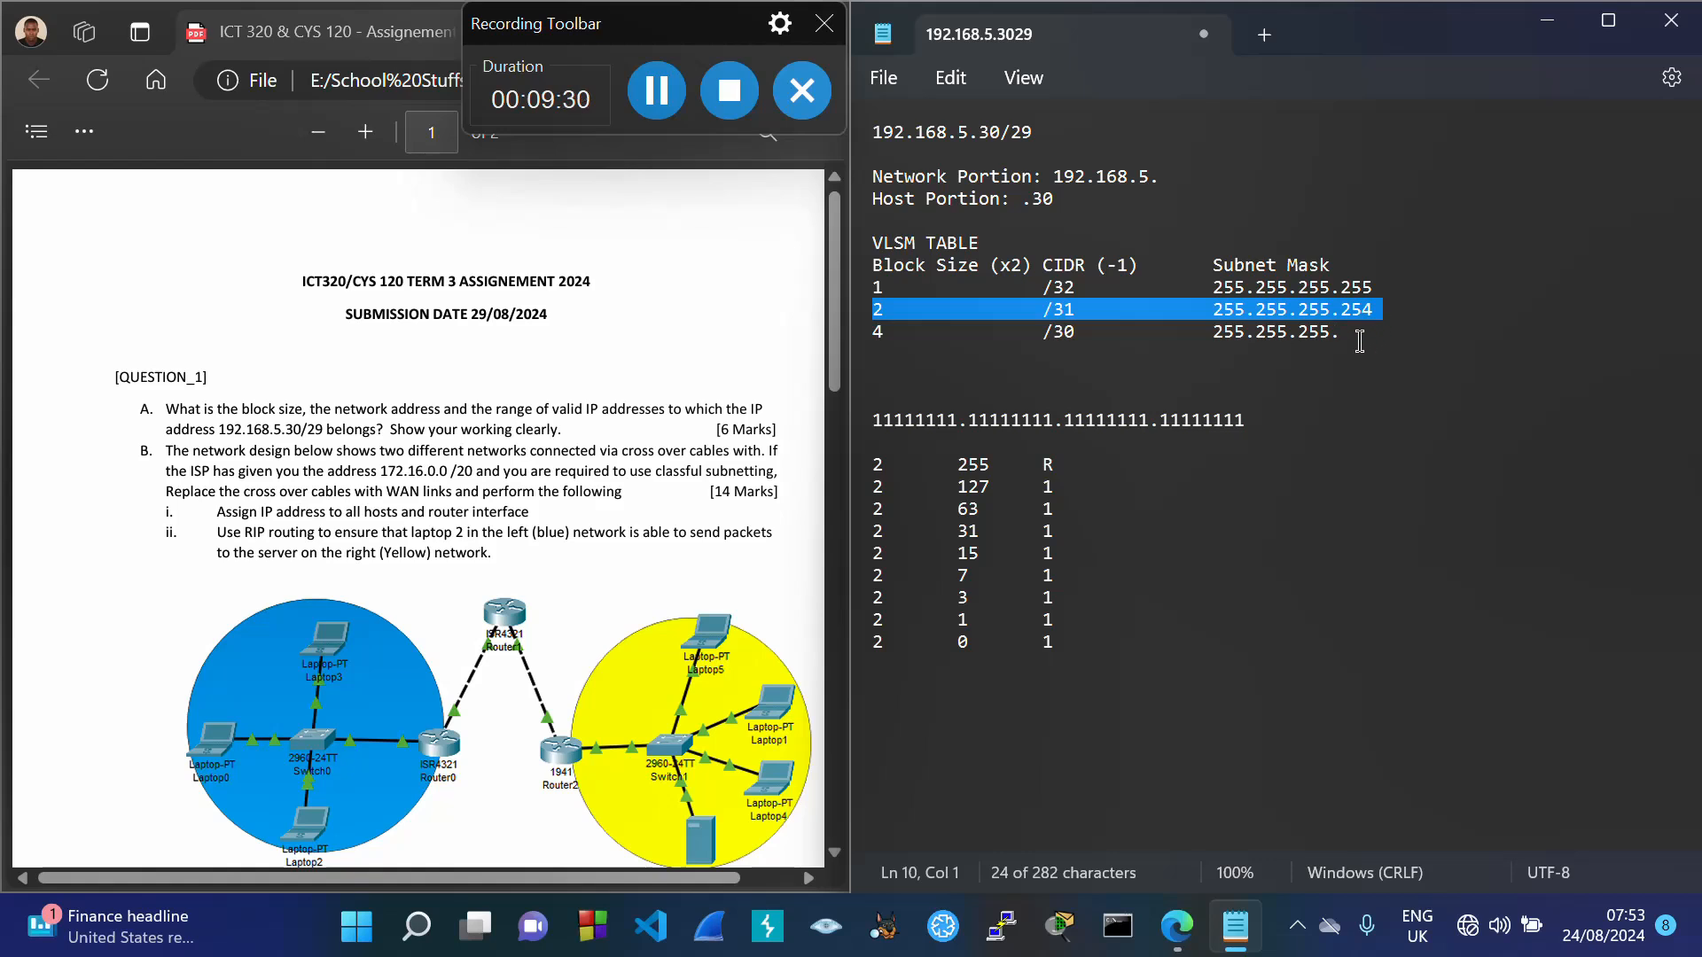
pyautogui.click(1357, 339)
pyautogui.write('252')
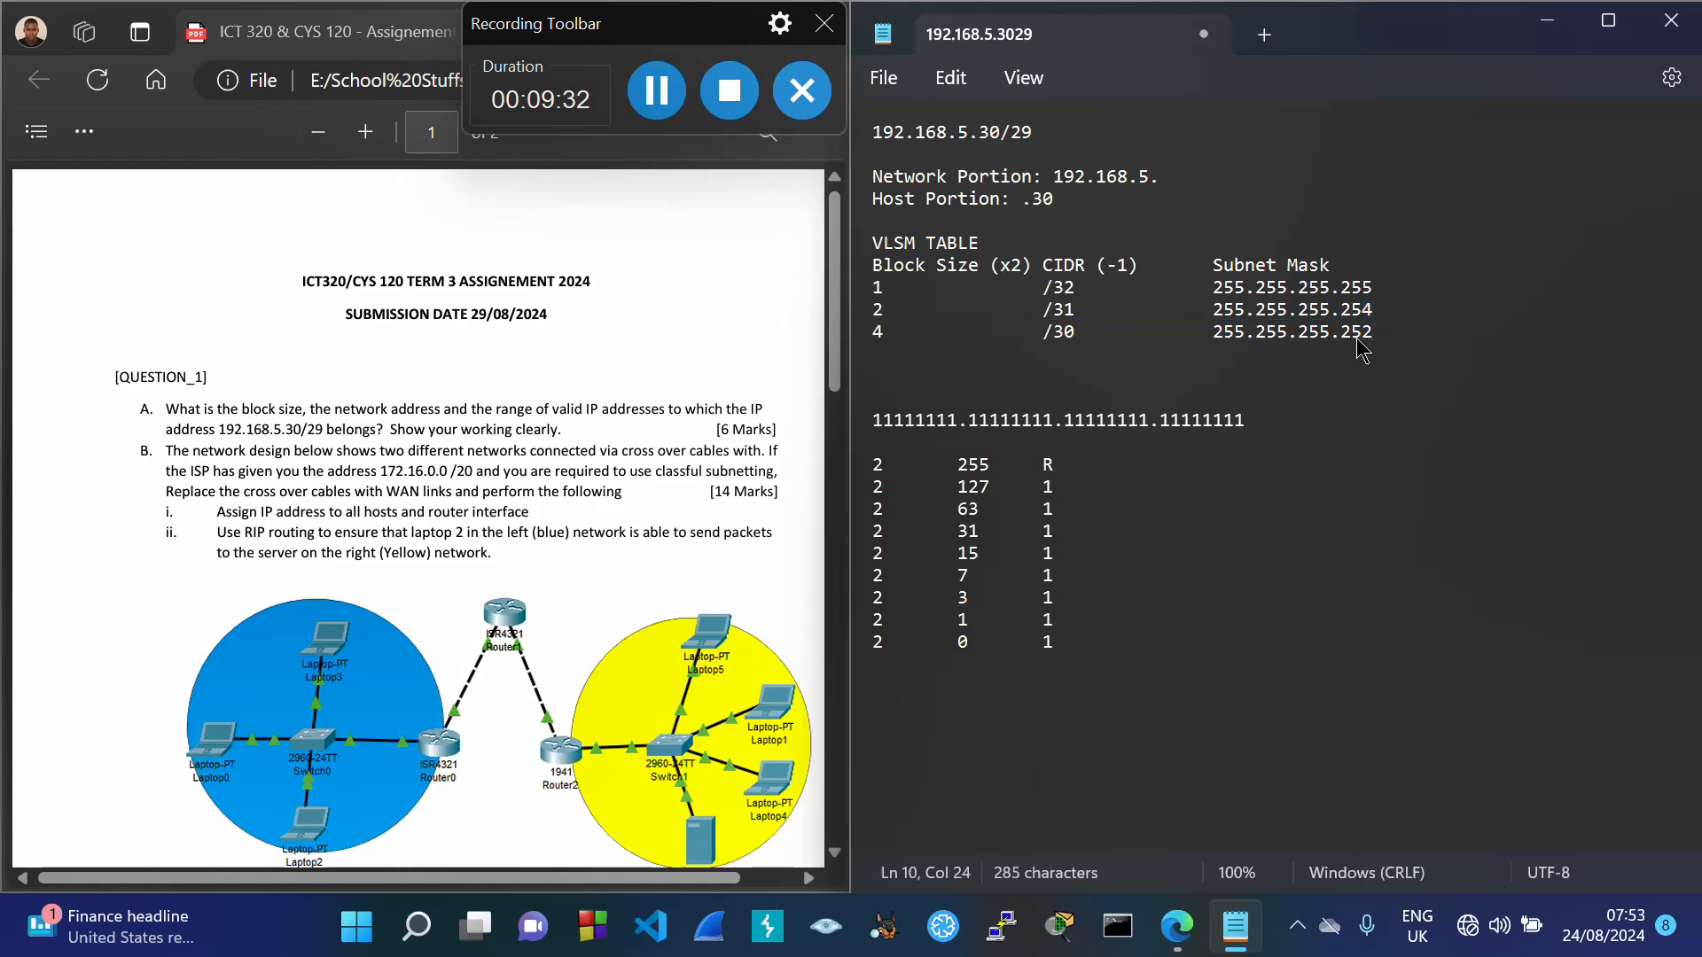
# Step: Start the next VLSM table row with block size 8, CIDR /29 and the mask prefix 255.255.255
pyautogui.press('Return')
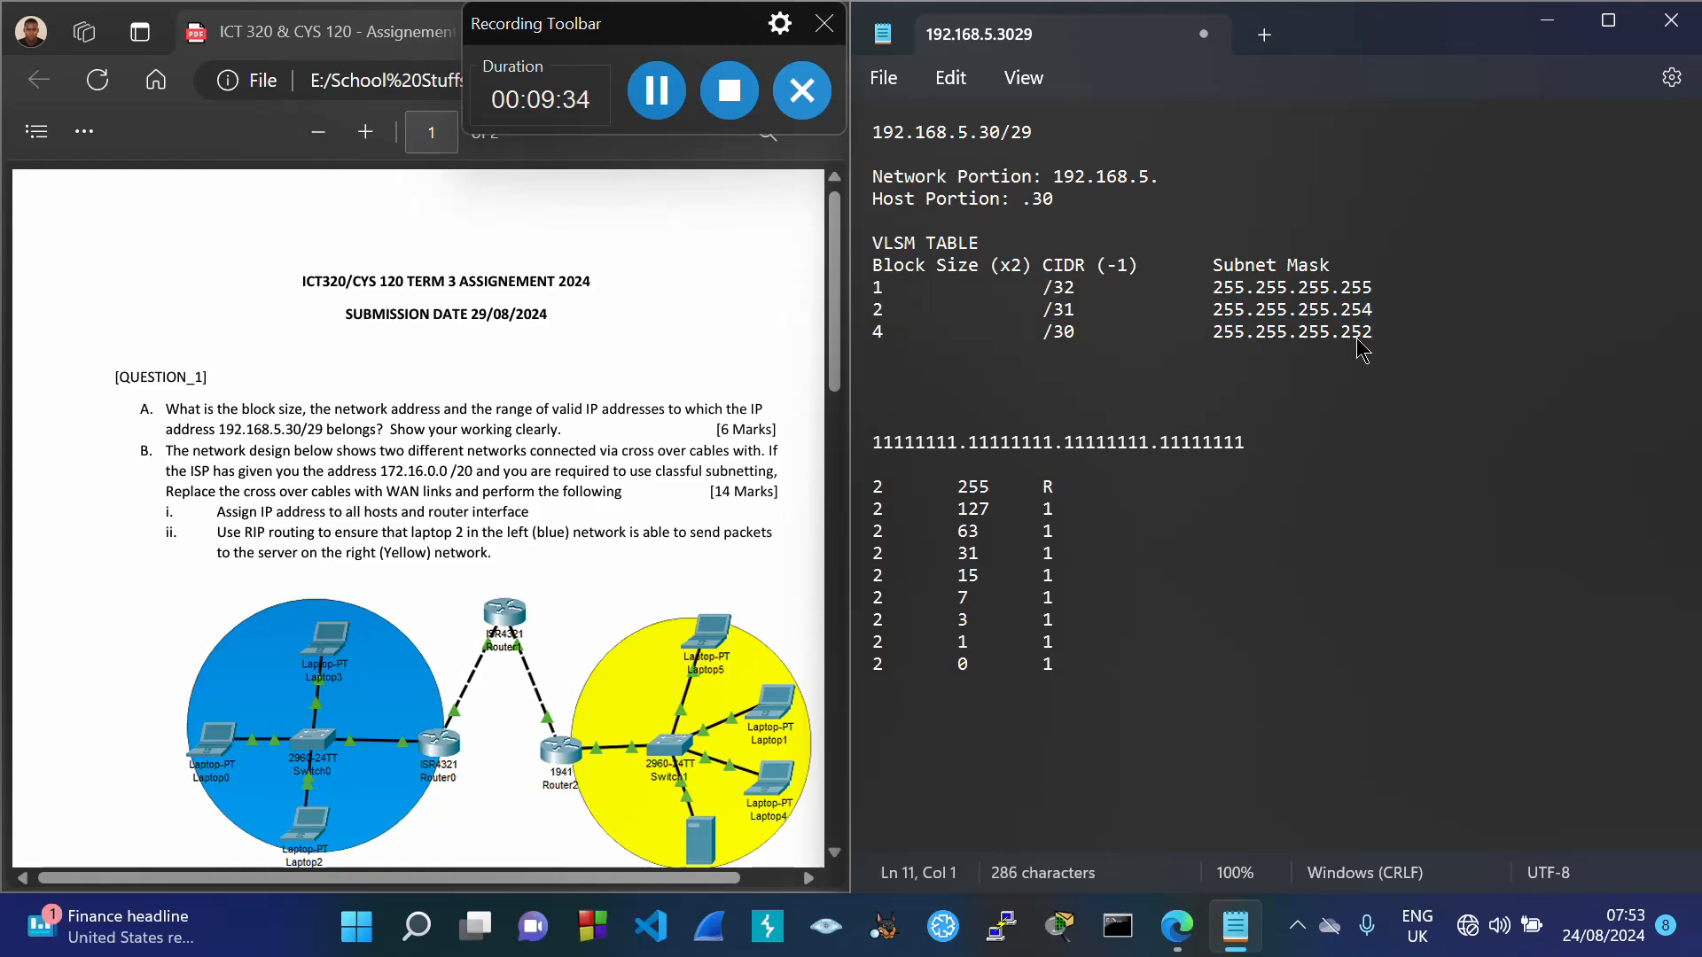
pyautogui.write('8')
pyautogui.press('Tab')
pyautogui.press('Tab')
pyautogui.write('/29')
pyautogui.press('Tab')
pyautogui.press('Tab')
pyautogui.write('255.255.255.')
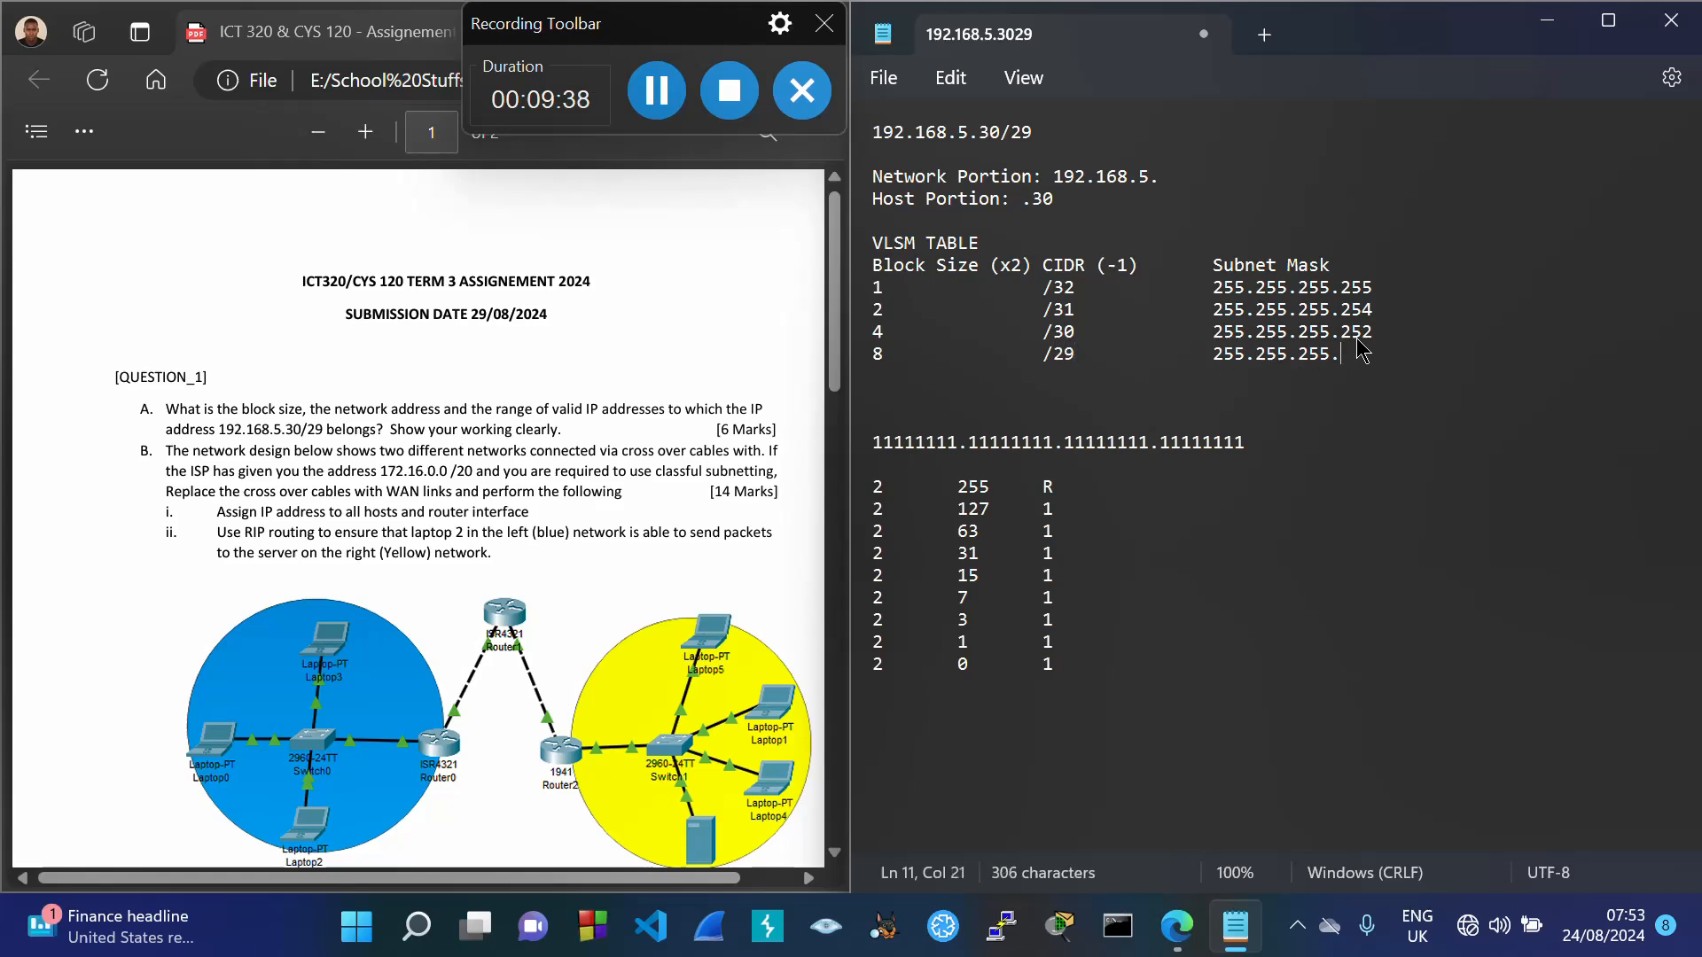
# Step: Check the /30 row and complete the /29 row's subnet mask with the last octet 248
pyautogui.press('Home')
pyautogui.press('Up')
pyautogui.moveTo(902, 336); pyautogui.dragTo(1369, 341)
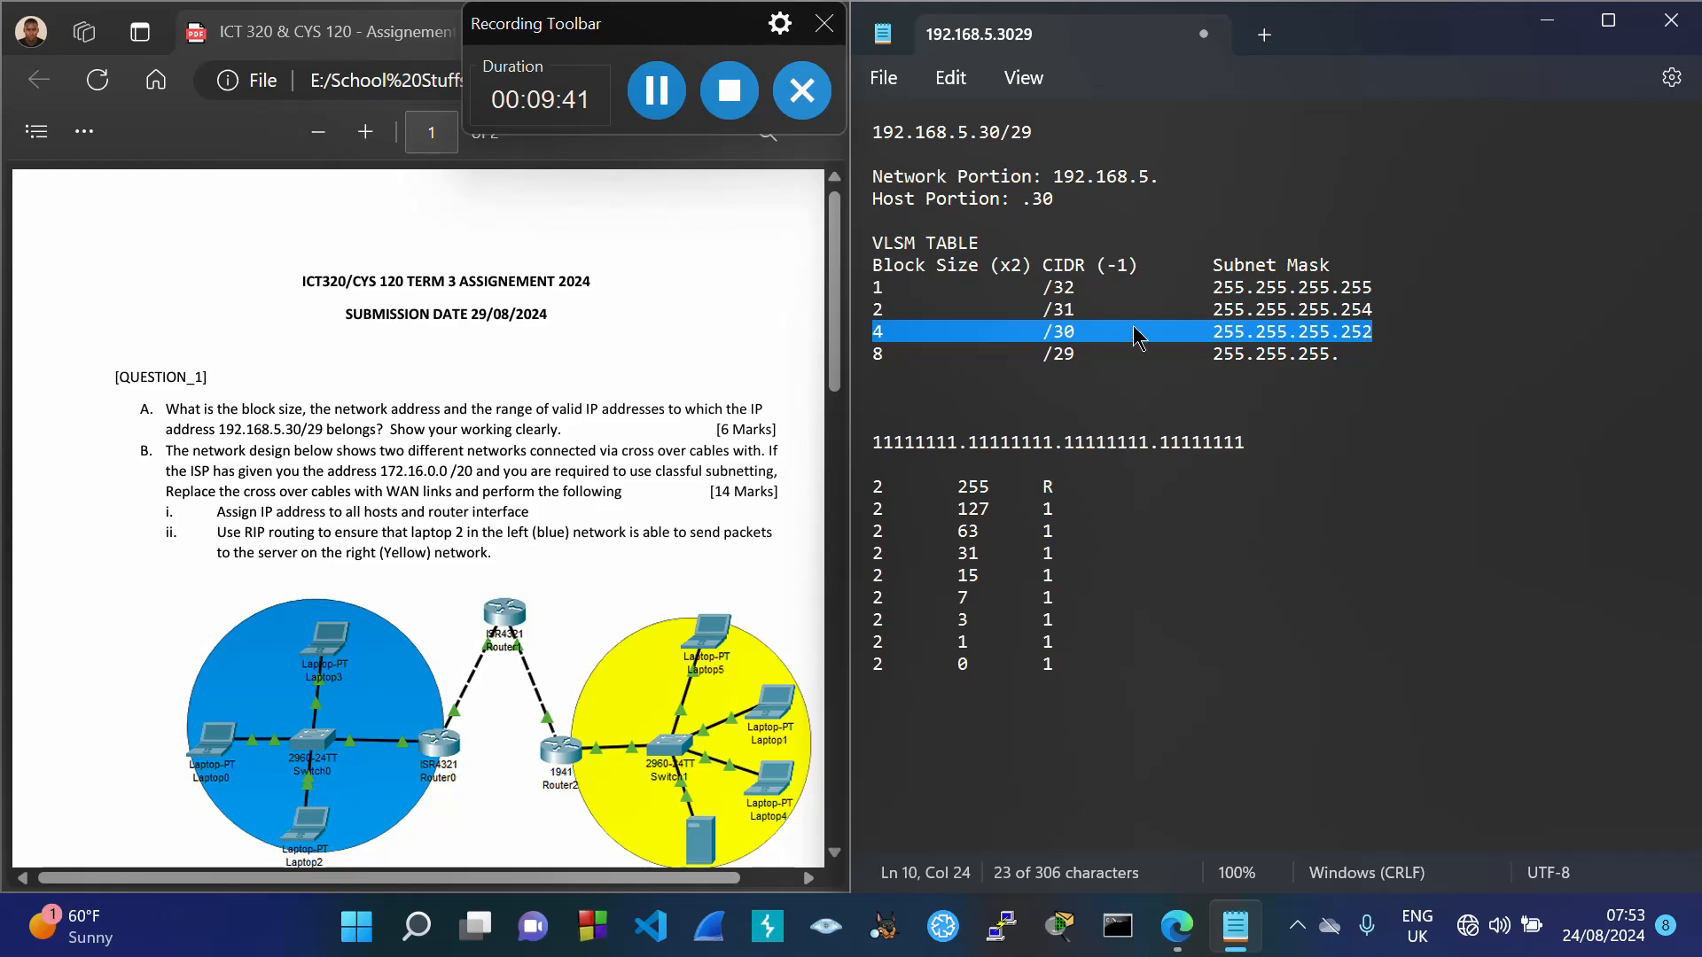
pyautogui.click(1347, 356)
pyautogui.write('24')
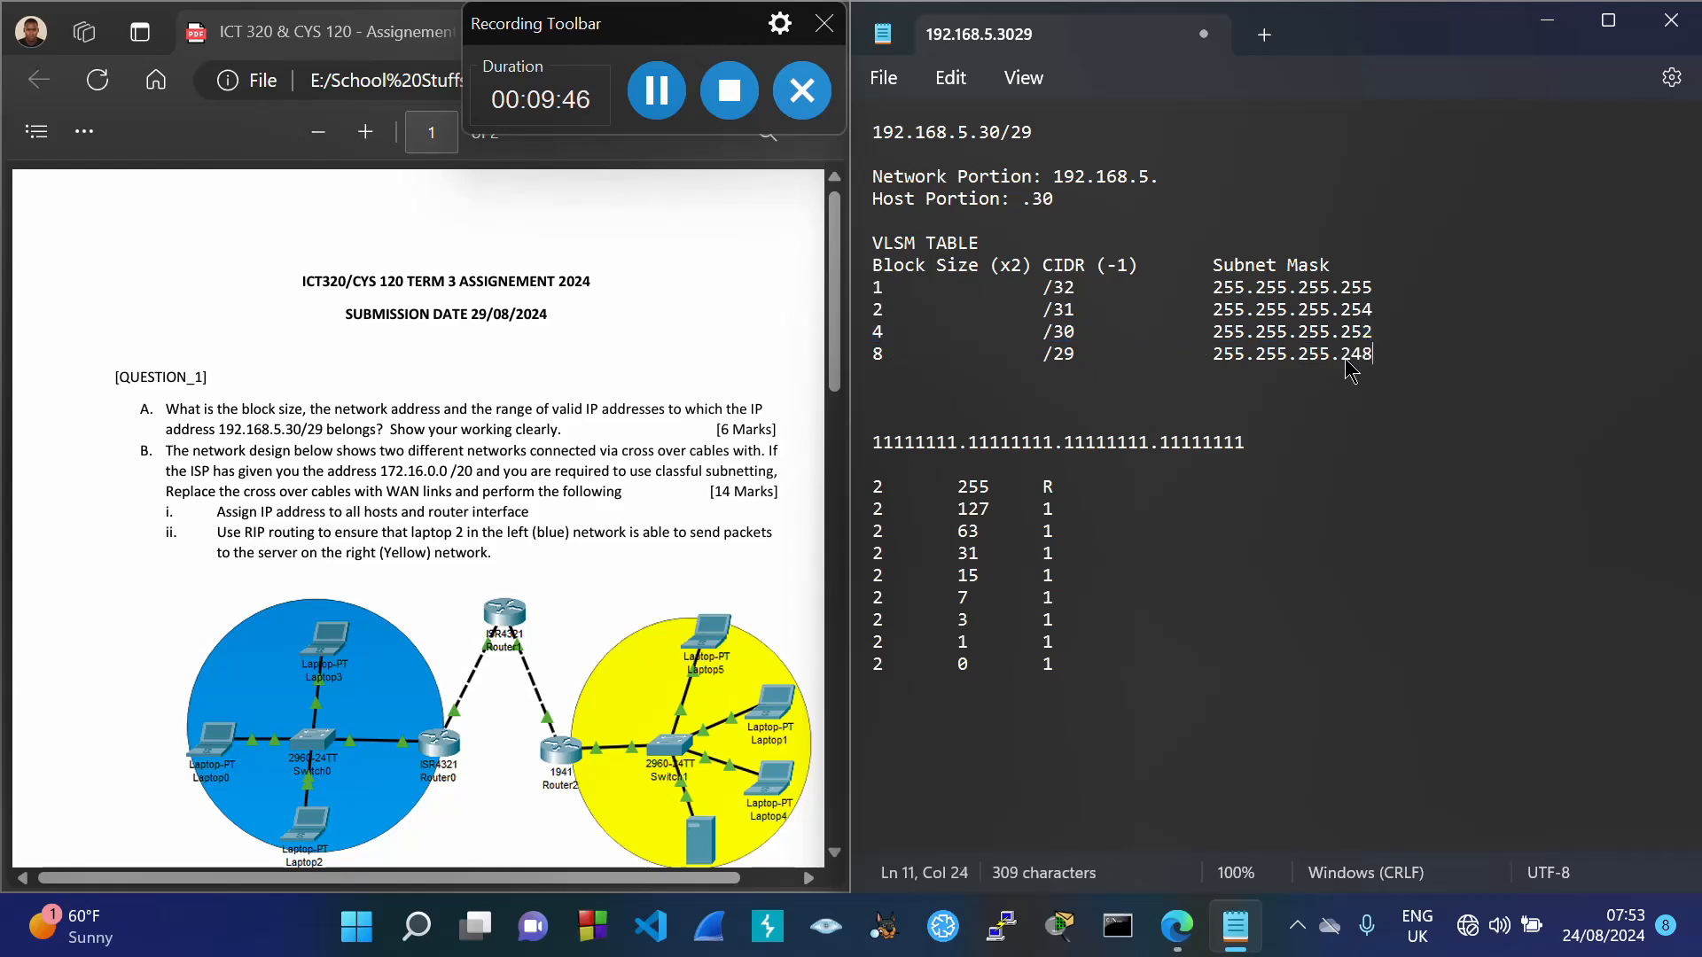
pyautogui.write('8')
# Step: Add a VLSM table row with block size 16, CIDR /28 and subnet mask 255.255.255.240
pyautogui.press('Return')
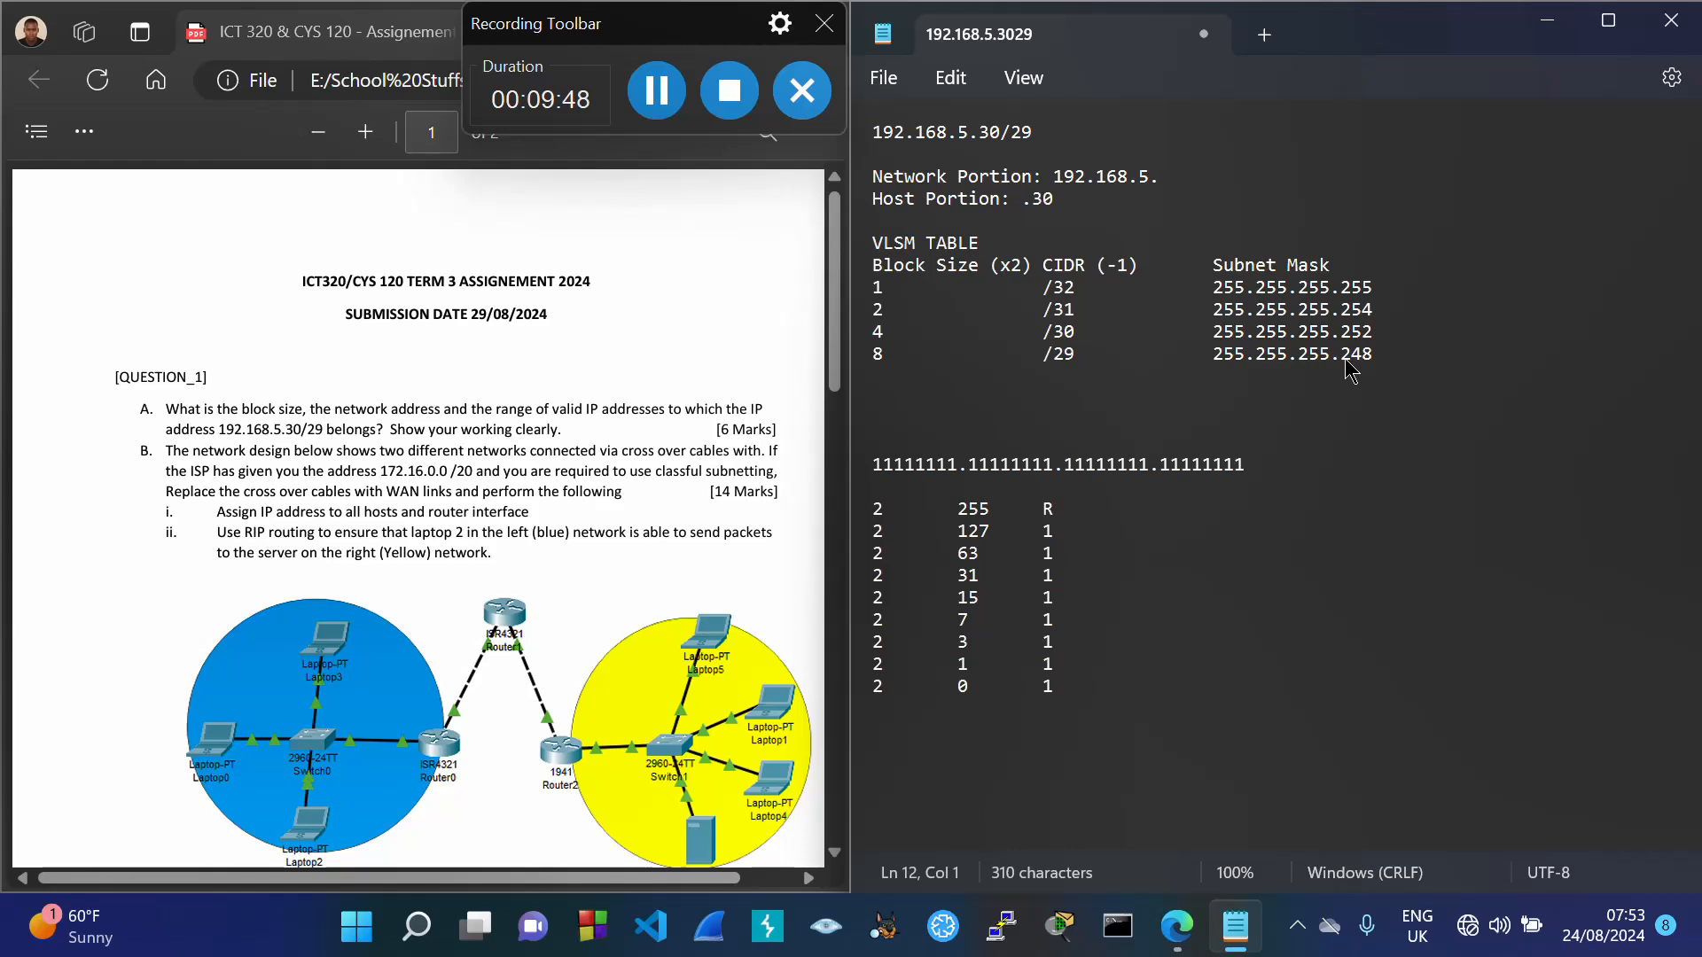
pyautogui.write('16')
pyautogui.press('Tab')
pyautogui.press('Tab')
pyautogui.write('/28')
pyautogui.press('Tab')
pyautogui.press('Tab')
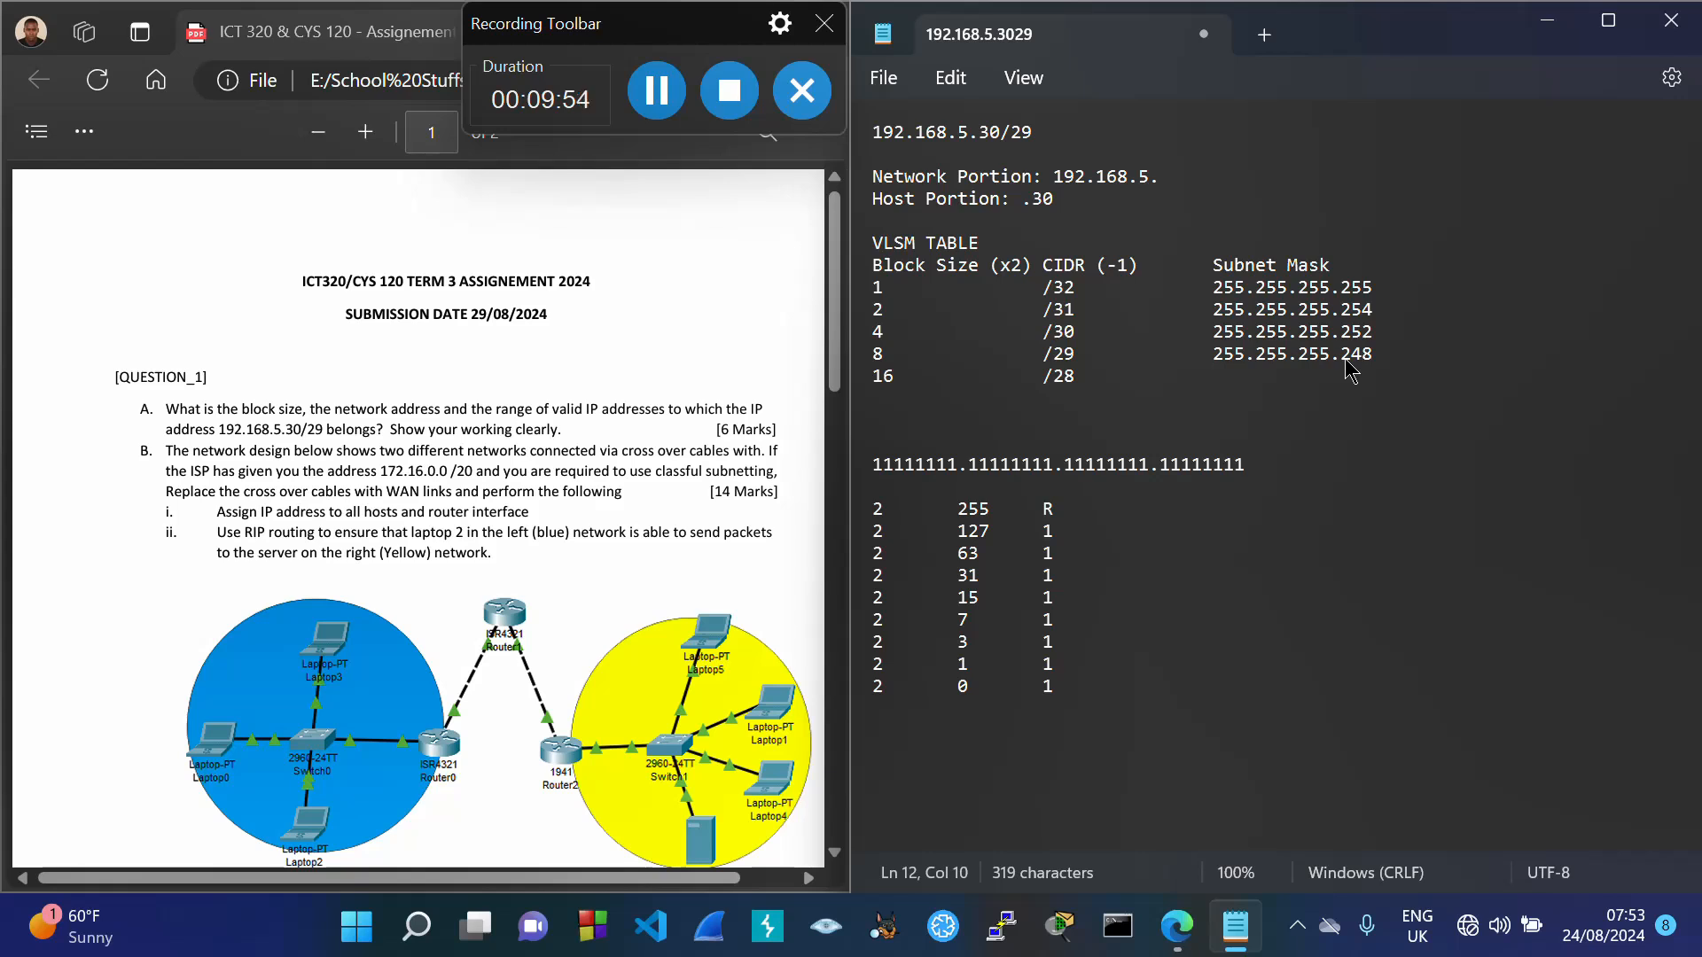
pyautogui.hotkey('ctrl', 'v')
pyautogui.moveTo(874, 354); pyautogui.dragTo(1362, 367)
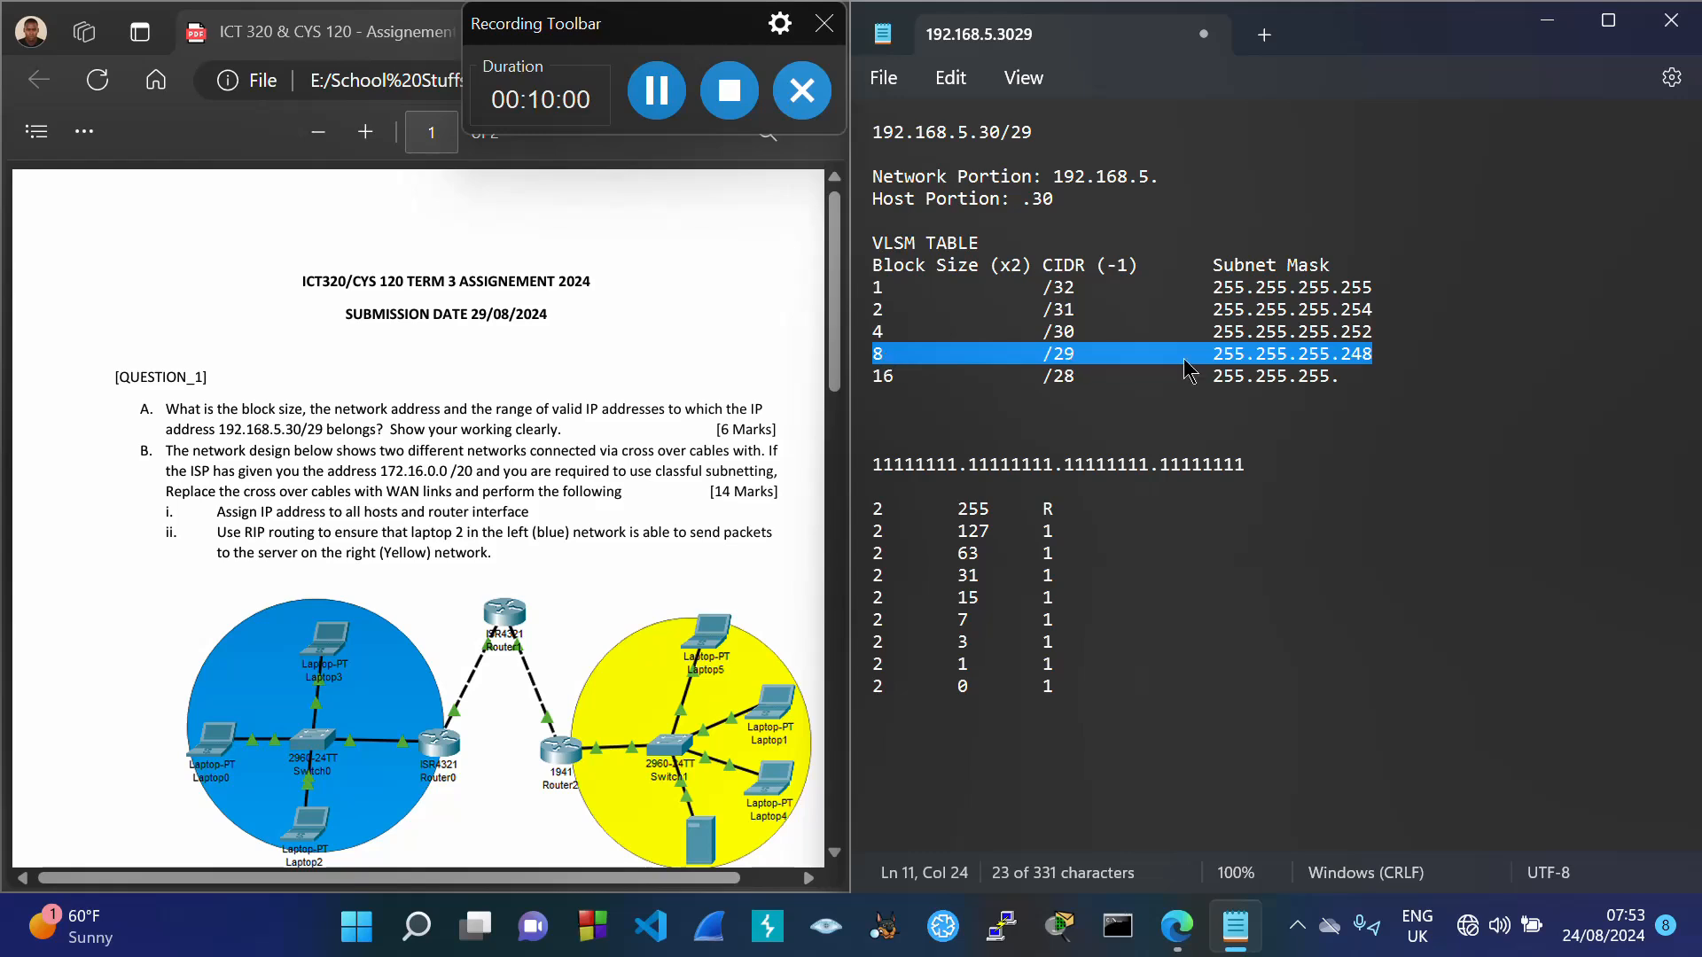
pyautogui.click(1343, 376)
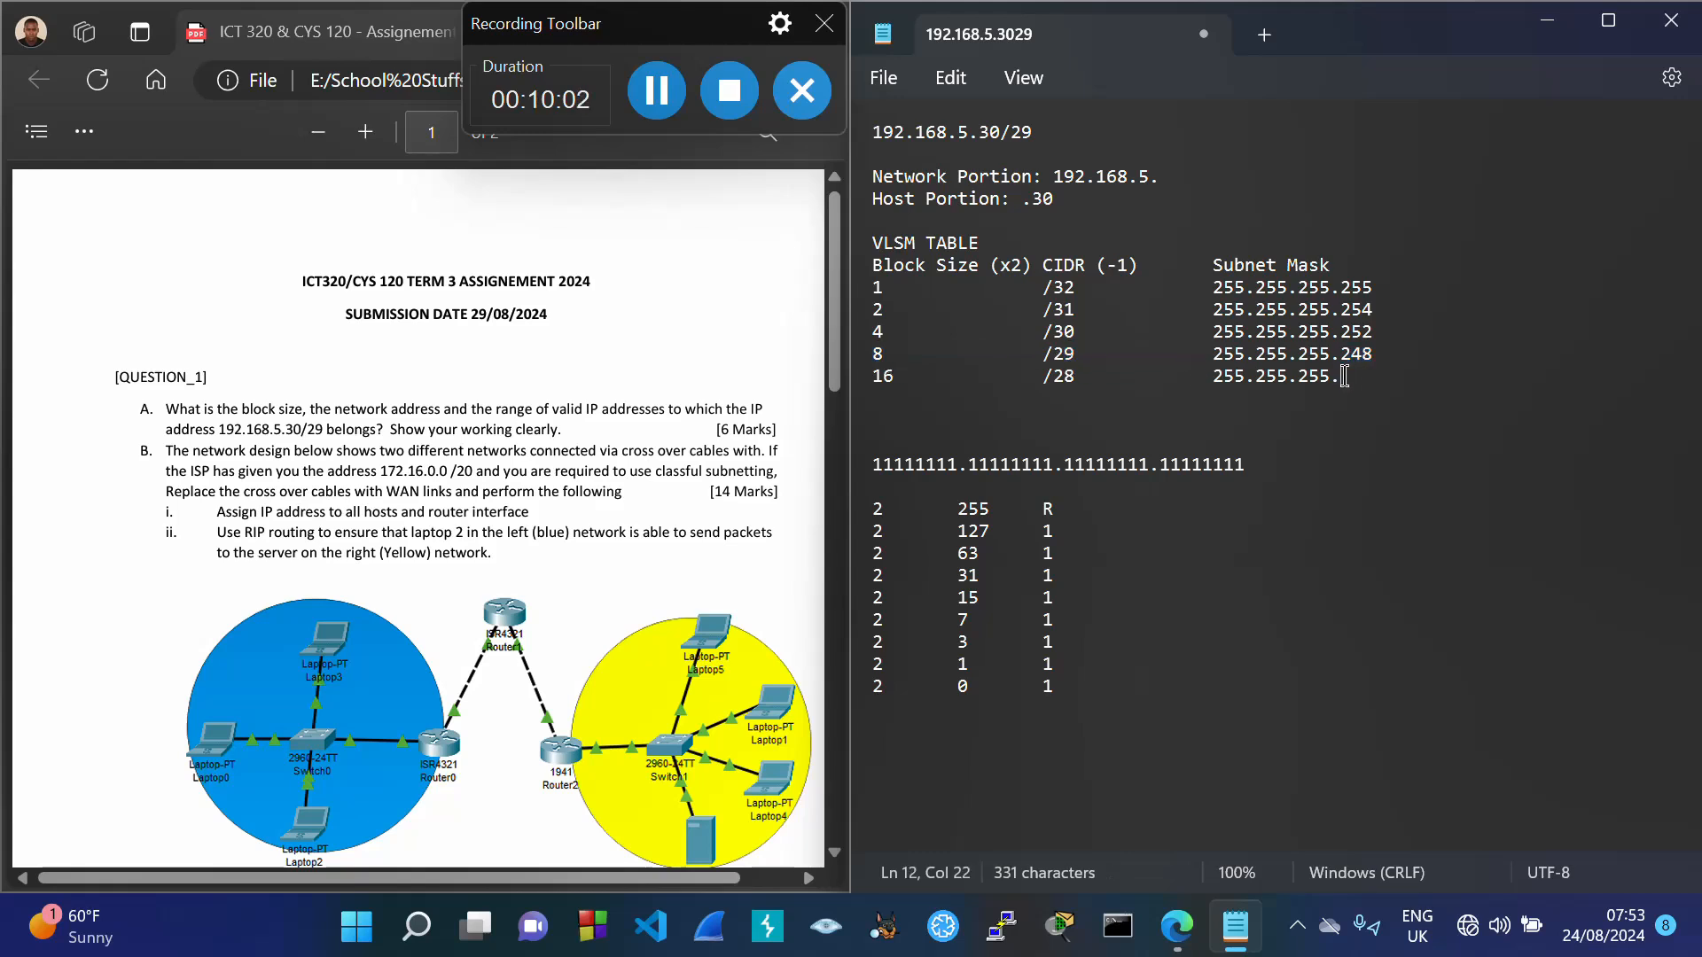
pyautogui.write('240')
# Step: Add a VLSM table row with block size 32, CIDR /27 and subnet mask 255.255.255.224
pyautogui.press('Return')
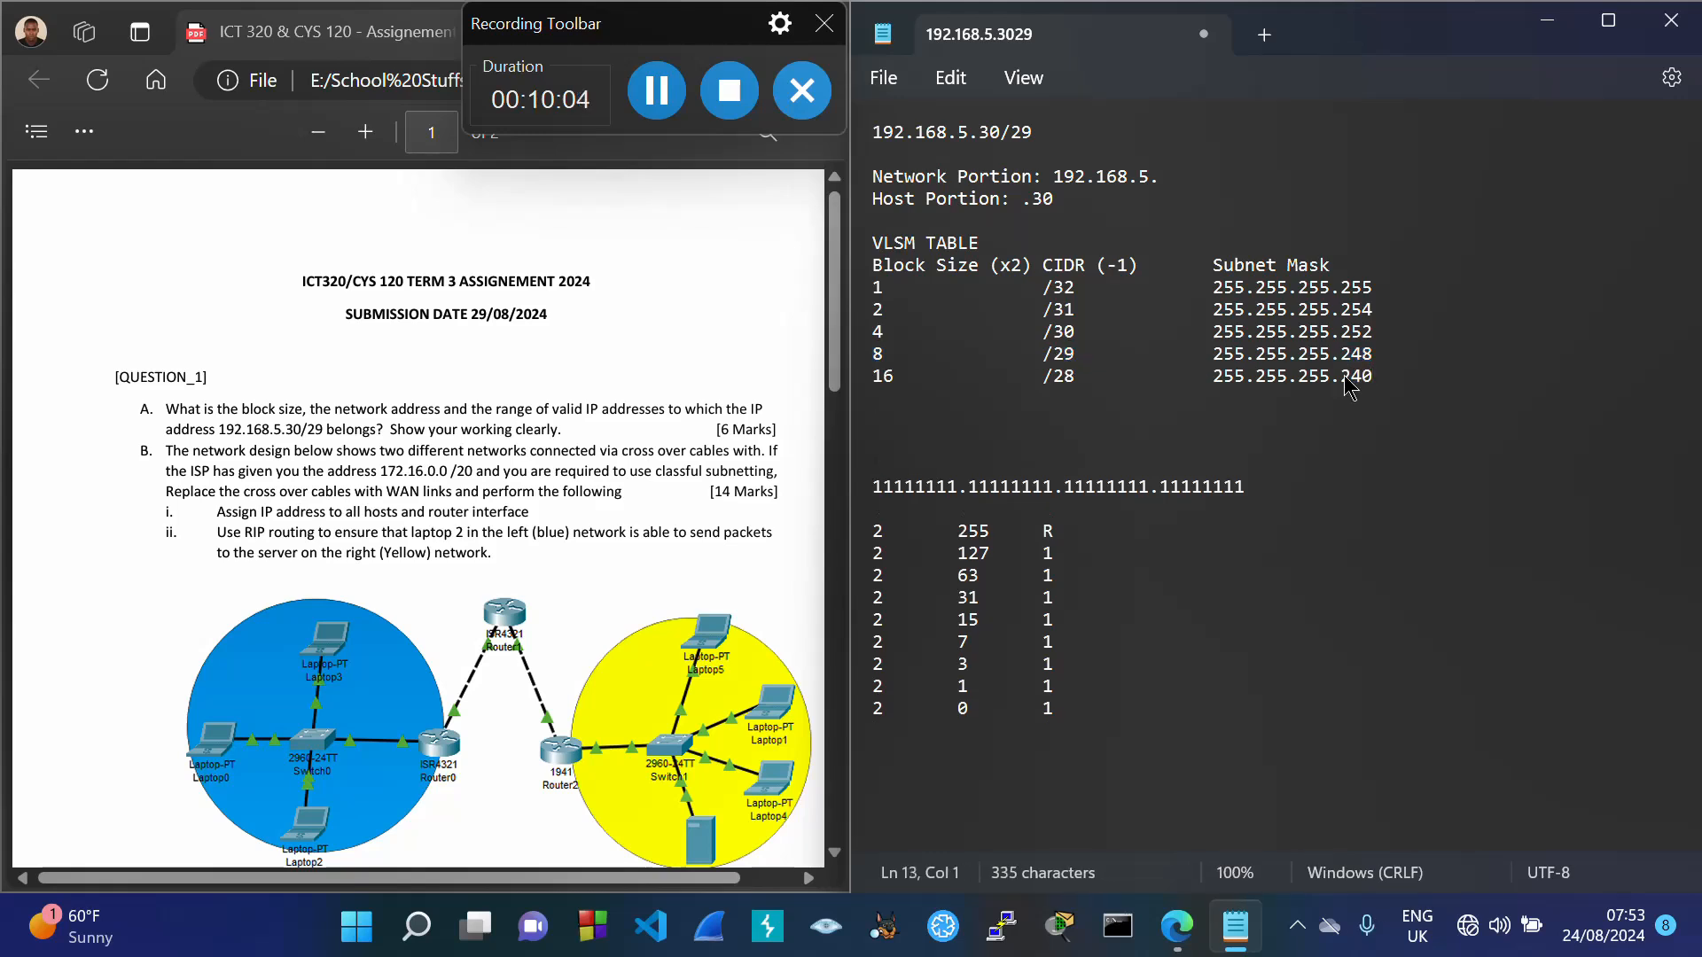
pyautogui.write('32\t\t/27')
pyautogui.press('Tab')
pyautogui.press('Tab')
pyautogui.write('255.255.255.')
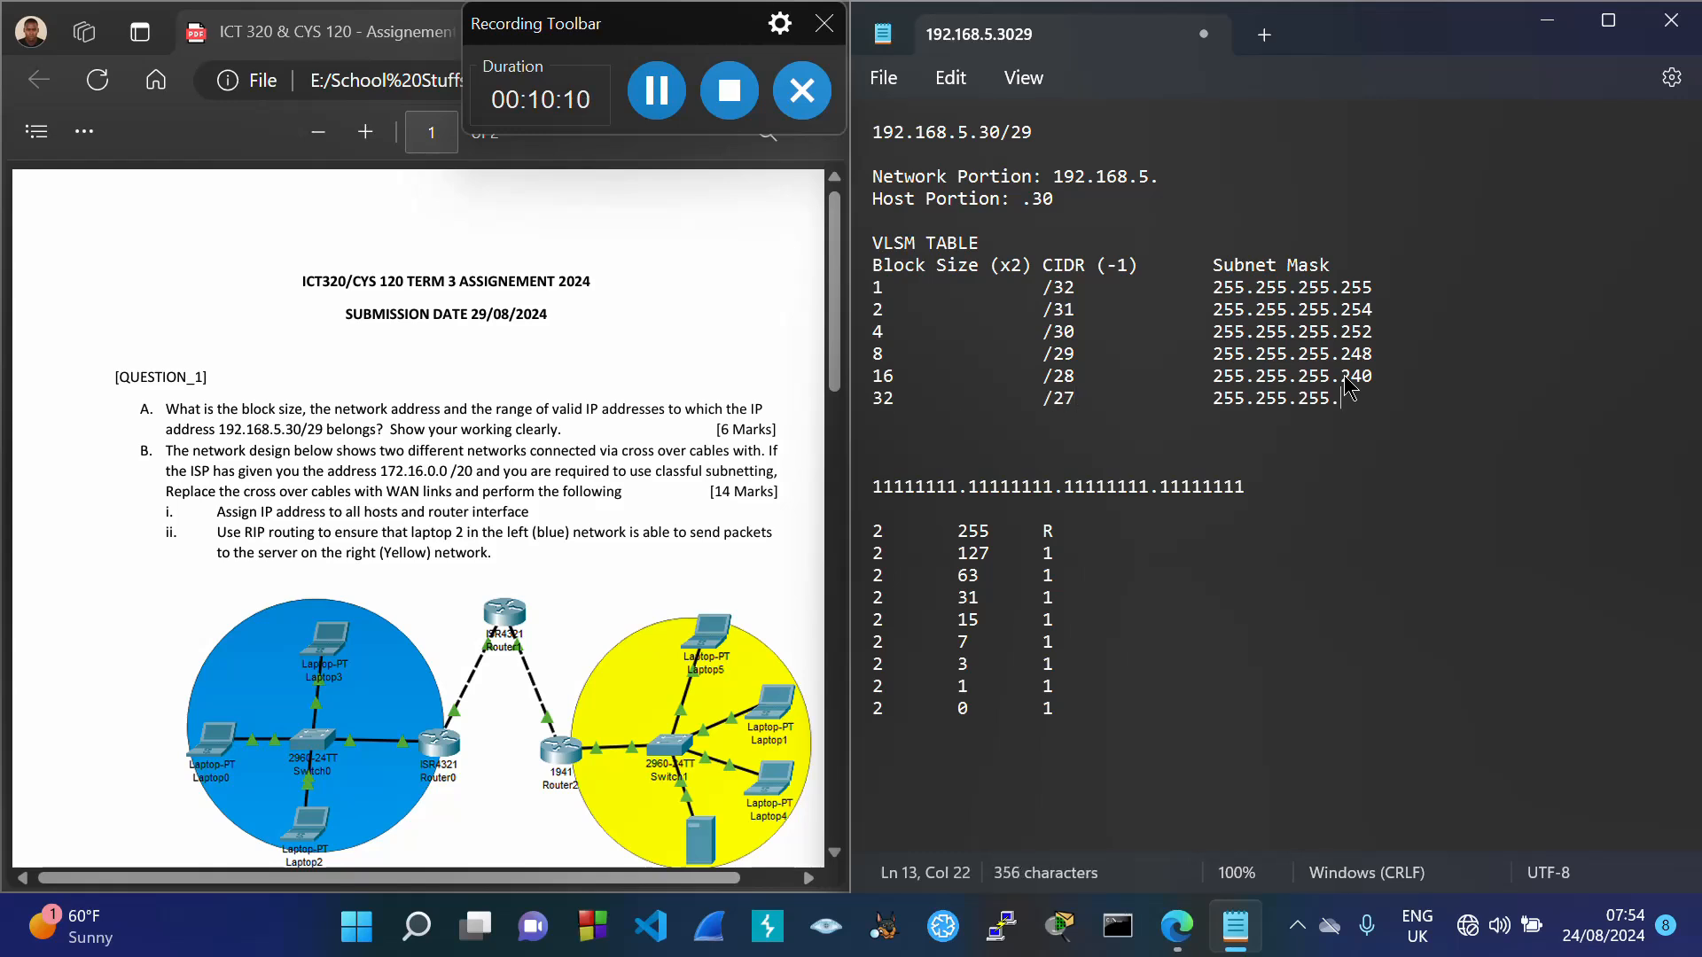
pyautogui.moveTo(978, 390); pyautogui.dragTo(1345, 396)
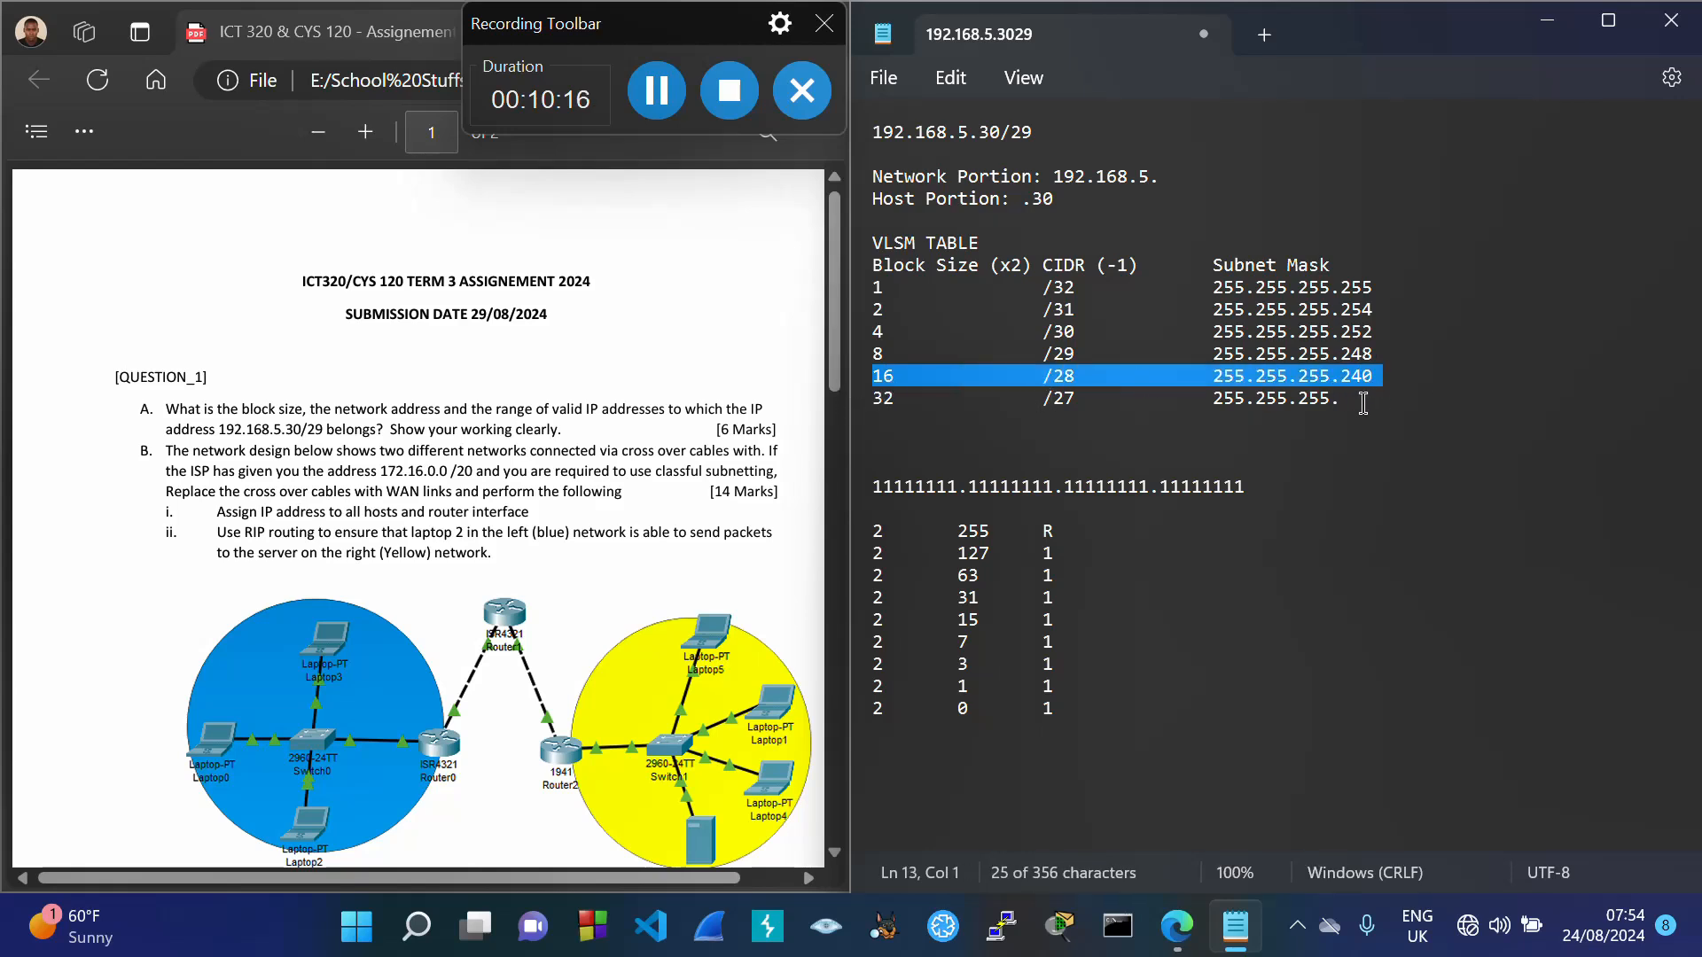
pyautogui.click(1362, 401)
pyautogui.write('224')
# Step: Add a VLSM table row with block size 64, CIDR /26 and subnet mask 255.255.255.192
pyautogui.press('Return')
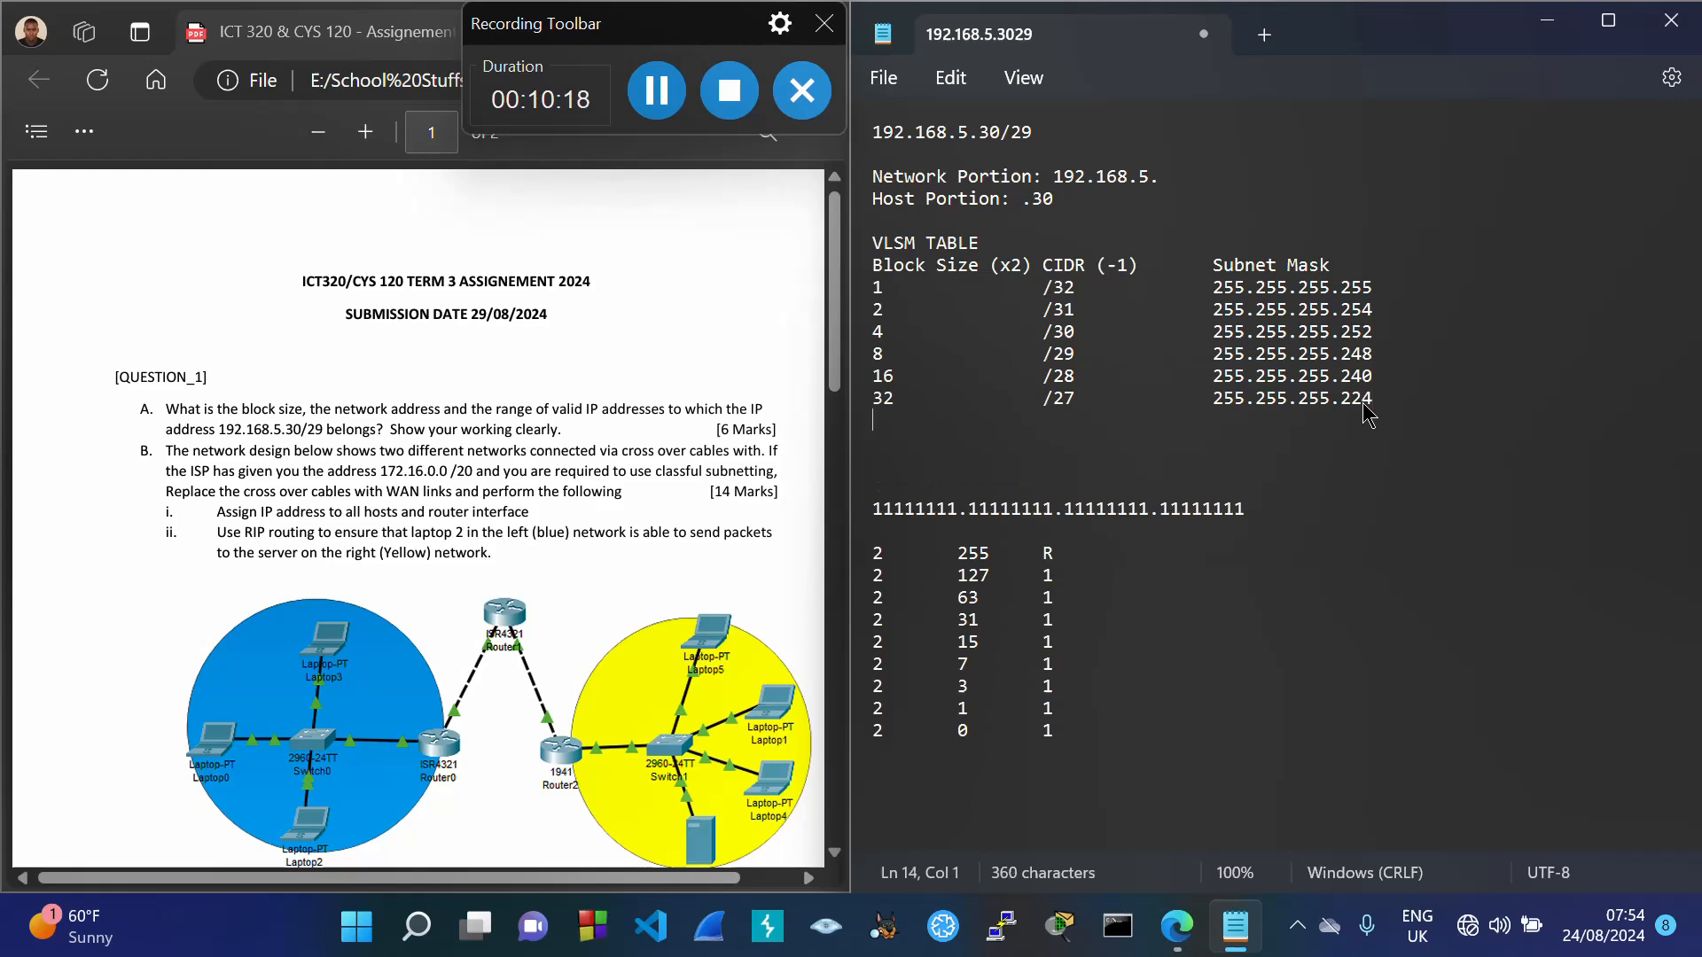
pyautogui.write('64\t\t/26')
pyautogui.press('Tab')
pyautogui.write('255.255.255.')
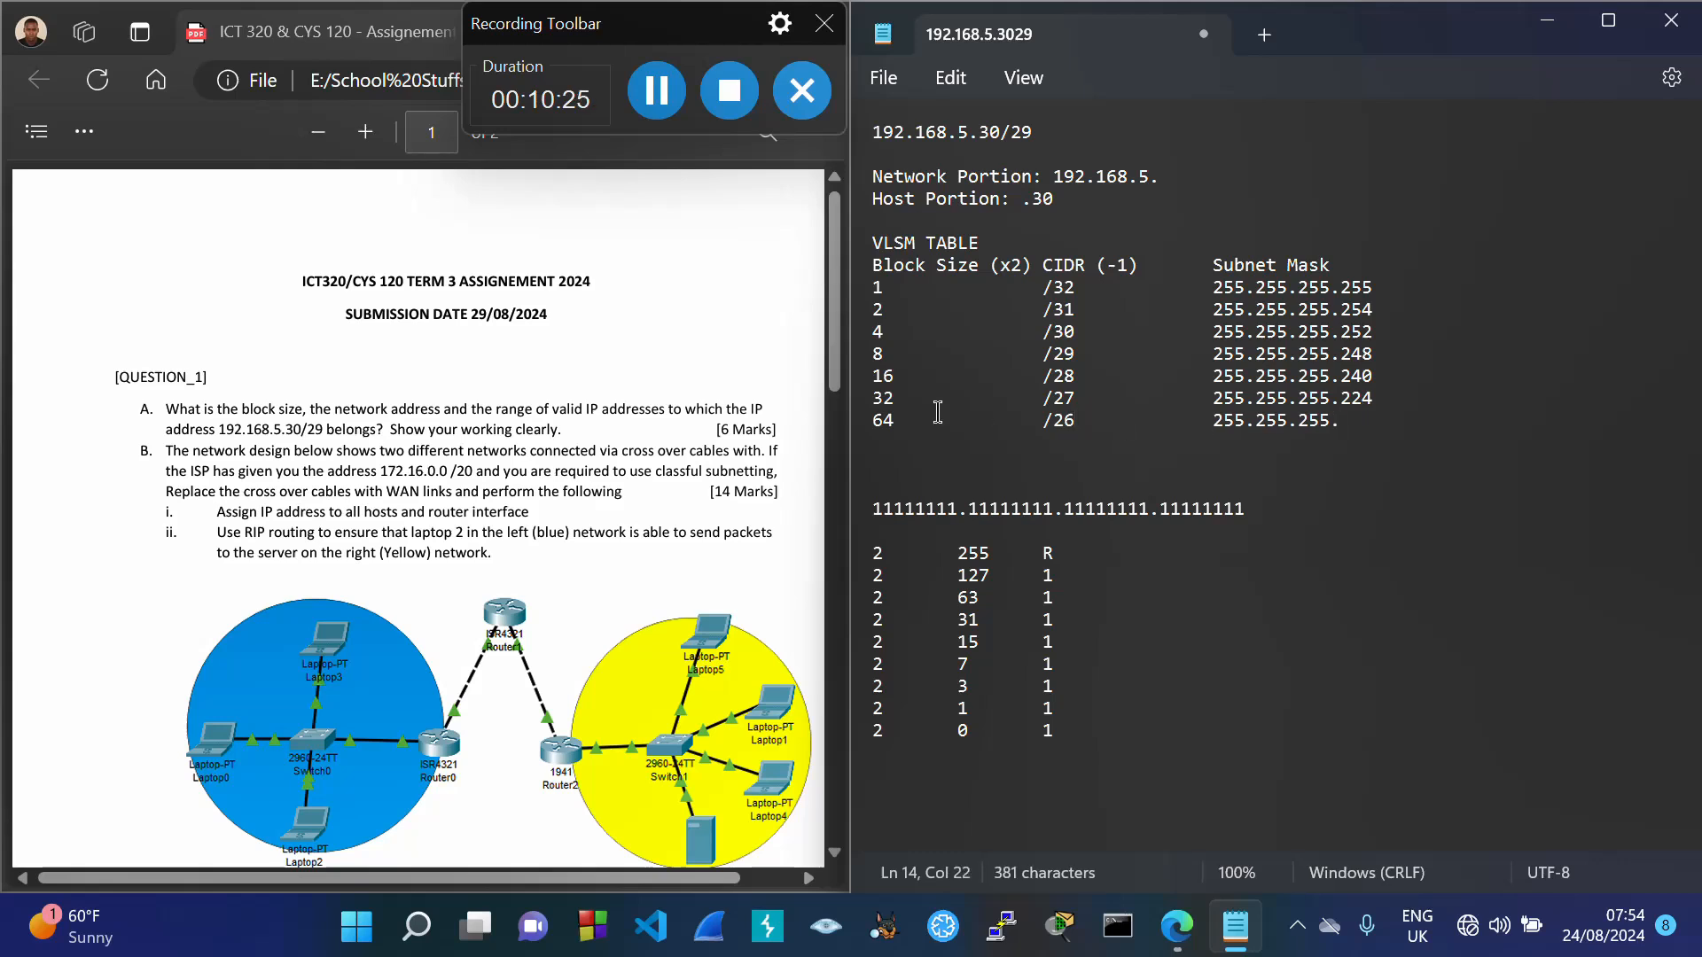
pyautogui.moveTo(875, 398); pyautogui.dragTo(1374, 407)
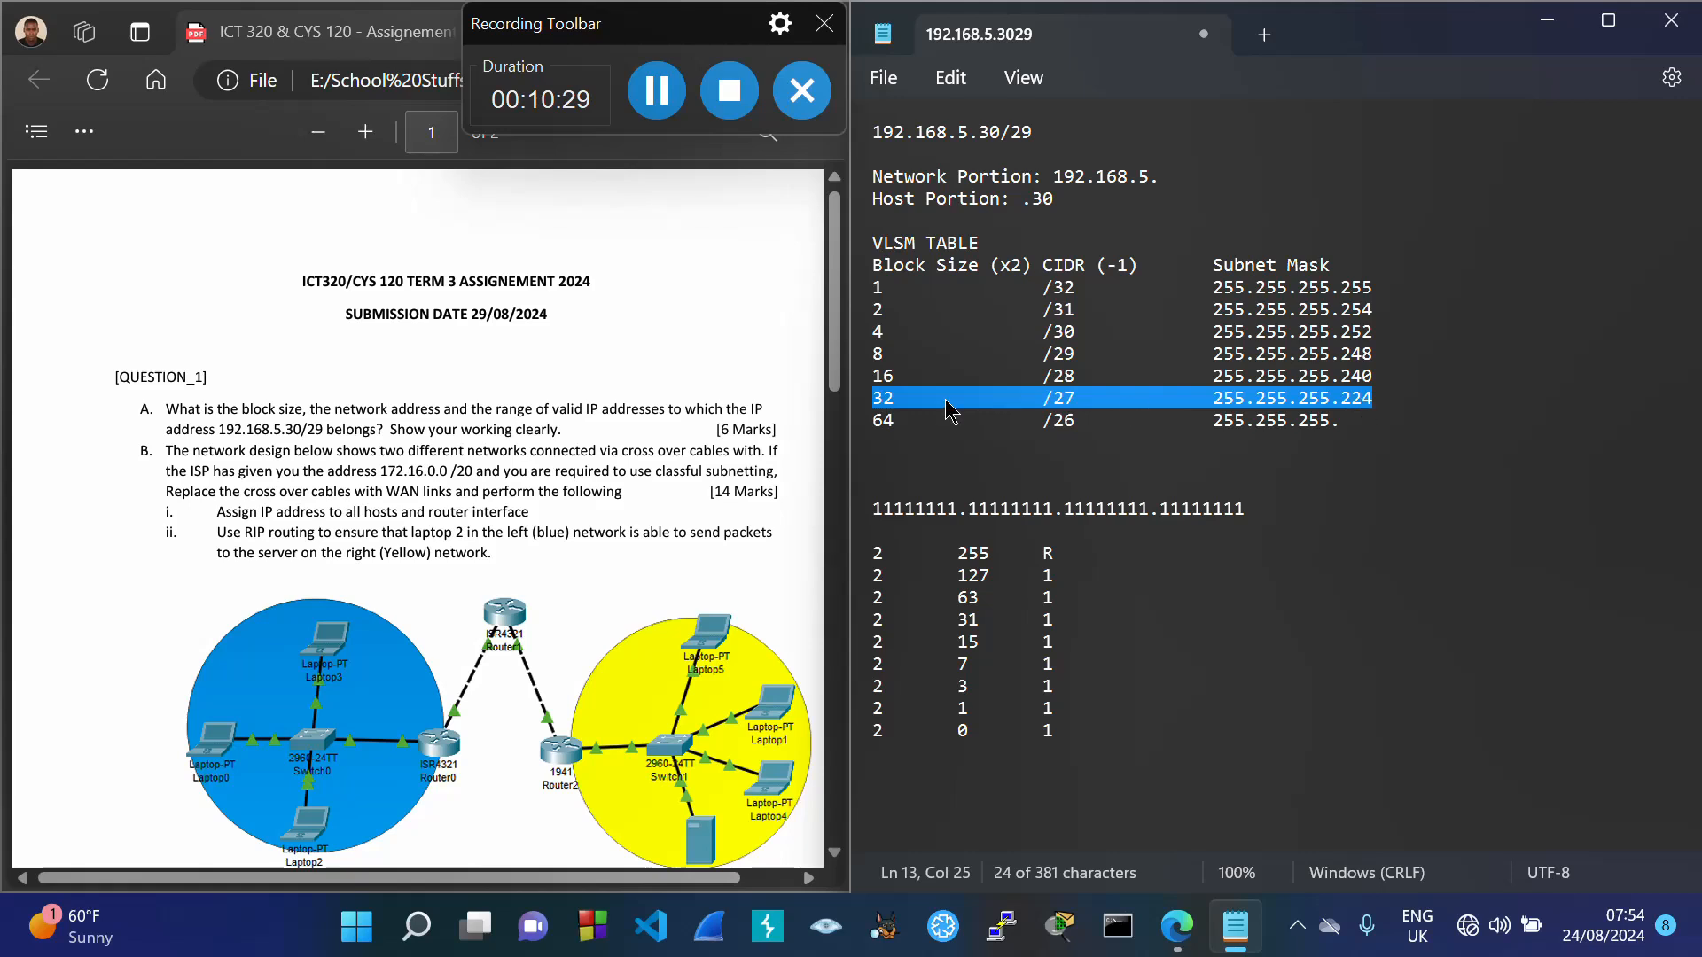
pyautogui.click(1362, 429)
pyautogui.write('192')
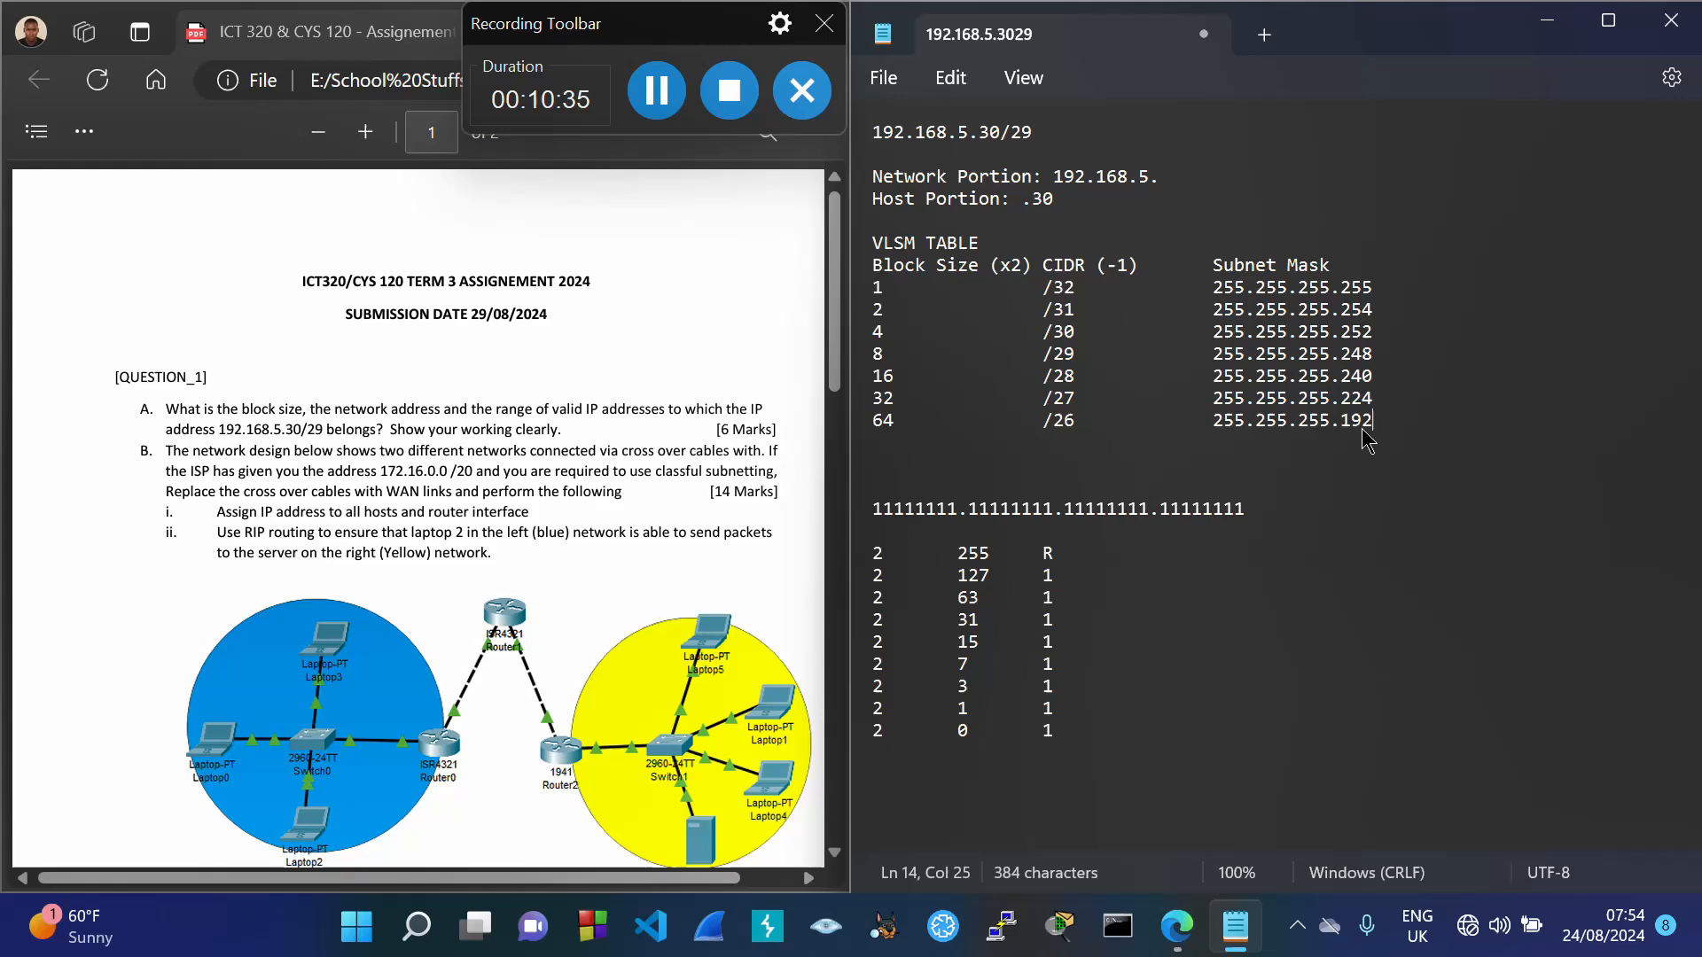
# Step: Add a VLSM table row with block size 128, CIDR /25 and subnet mask 255.255.255.128
pyautogui.press('Return')
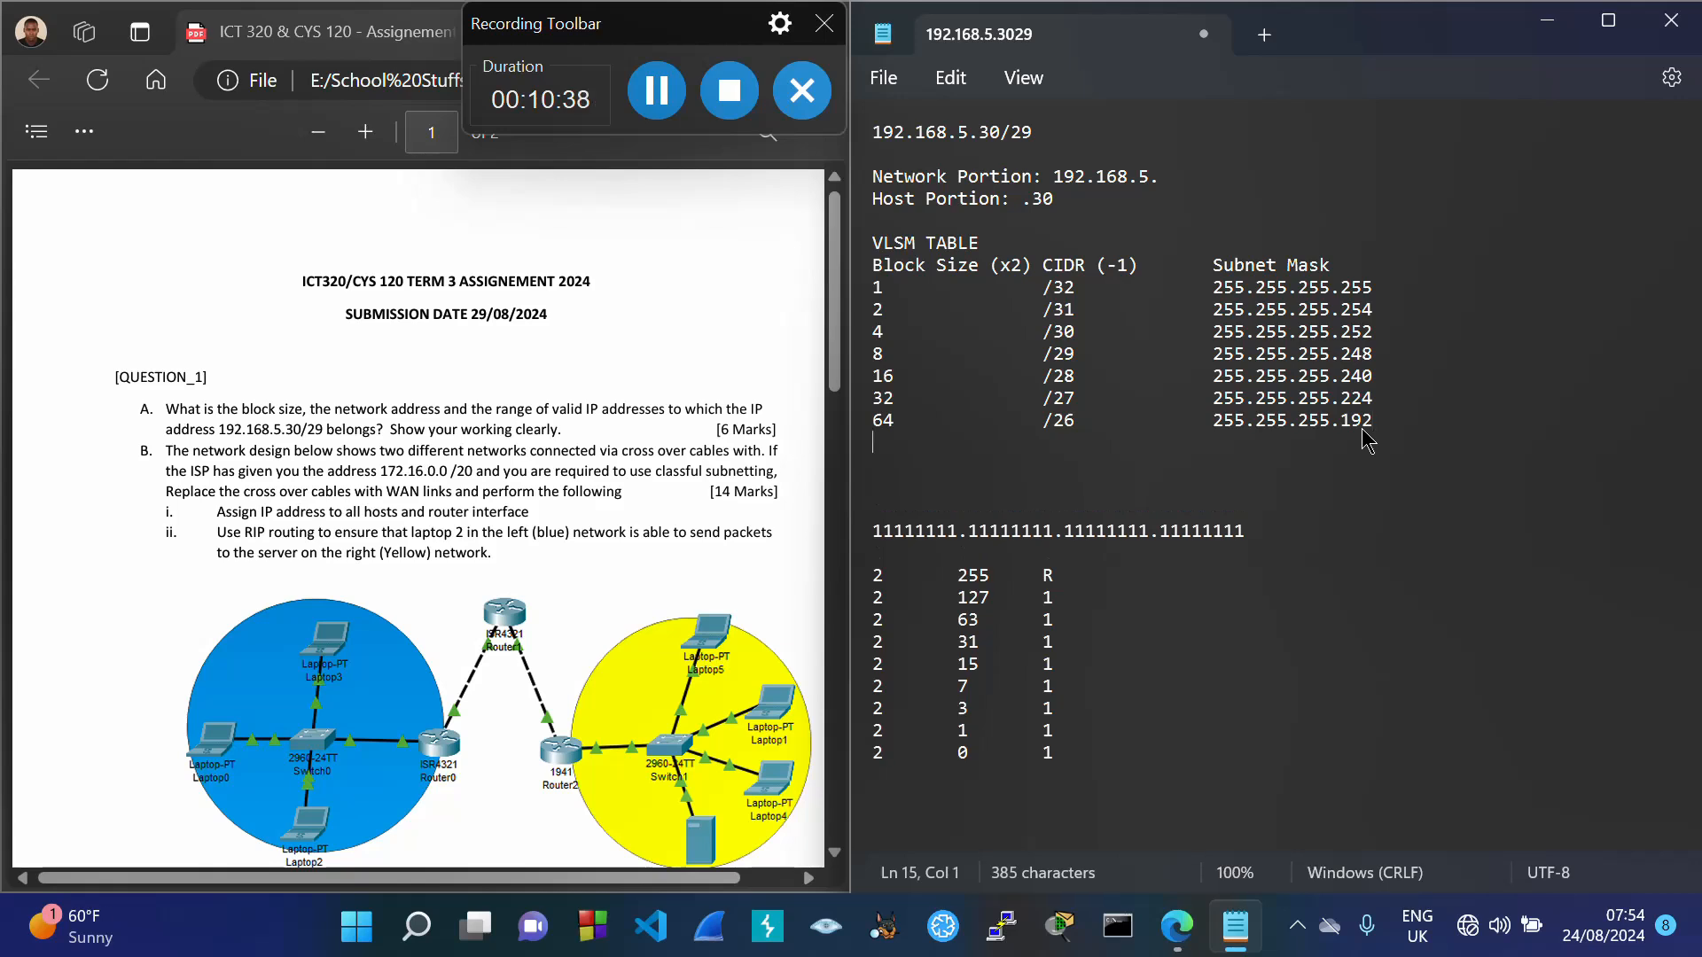
pyautogui.write('128')
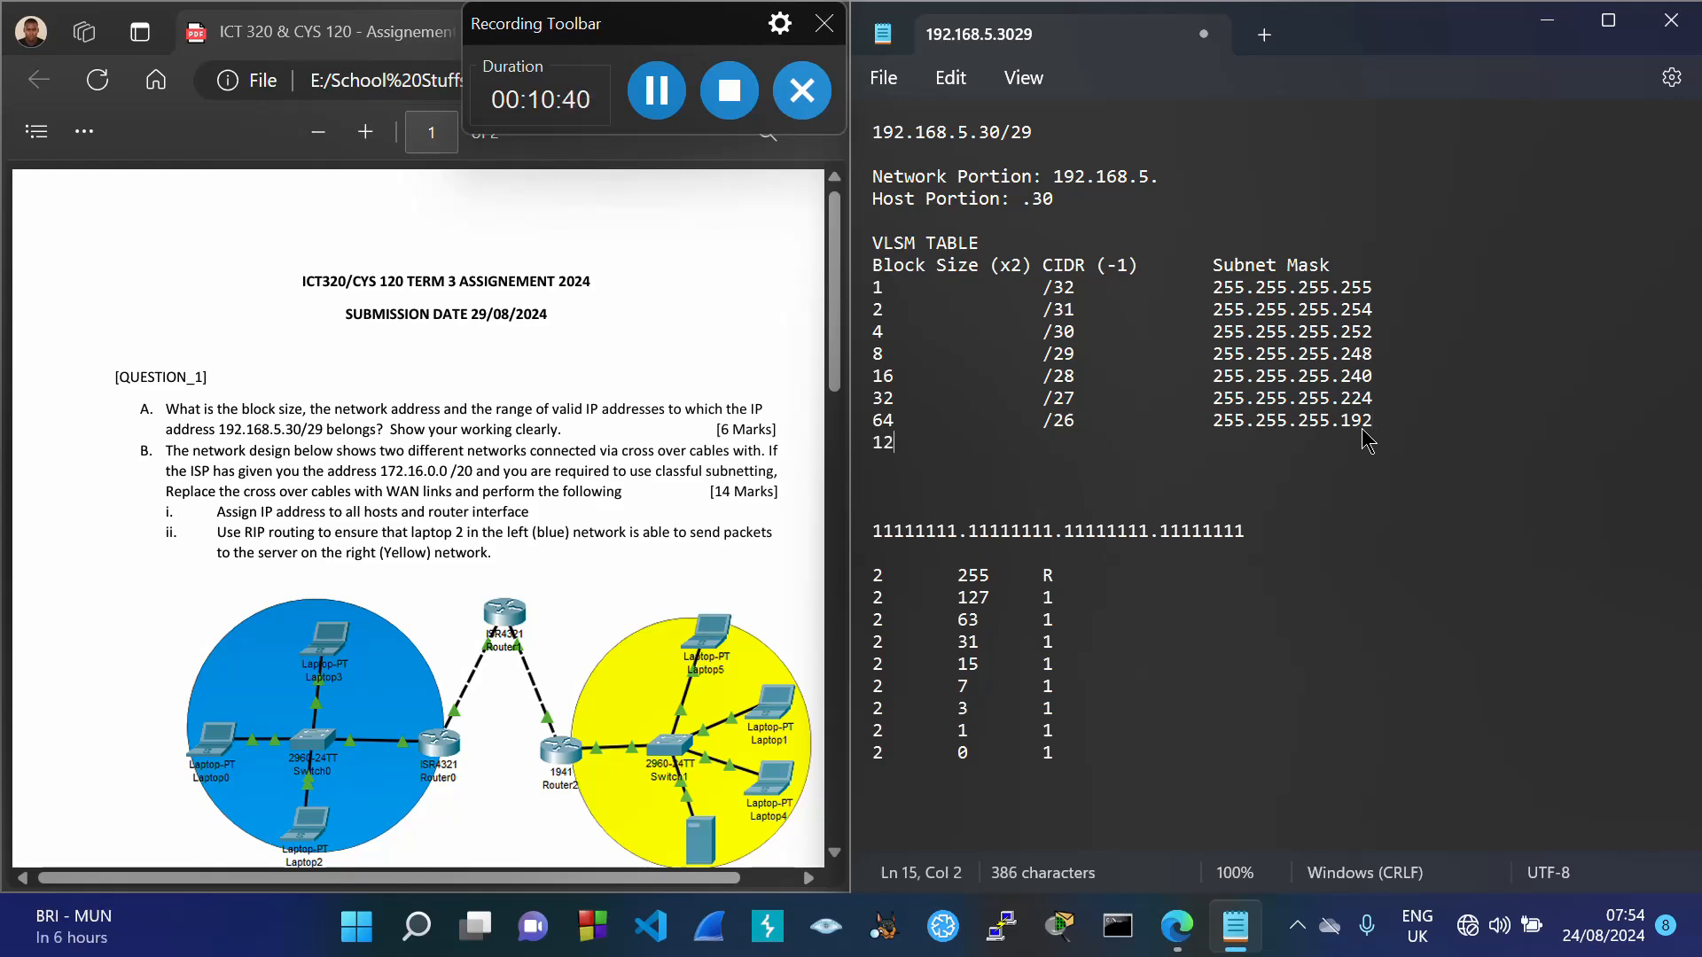
pyautogui.press('Tab')
pyautogui.press('Tab')
pyautogui.write('/25')
pyautogui.press('Tab')
pyautogui.press('Tab')
pyautogui.write('255.255.255.')
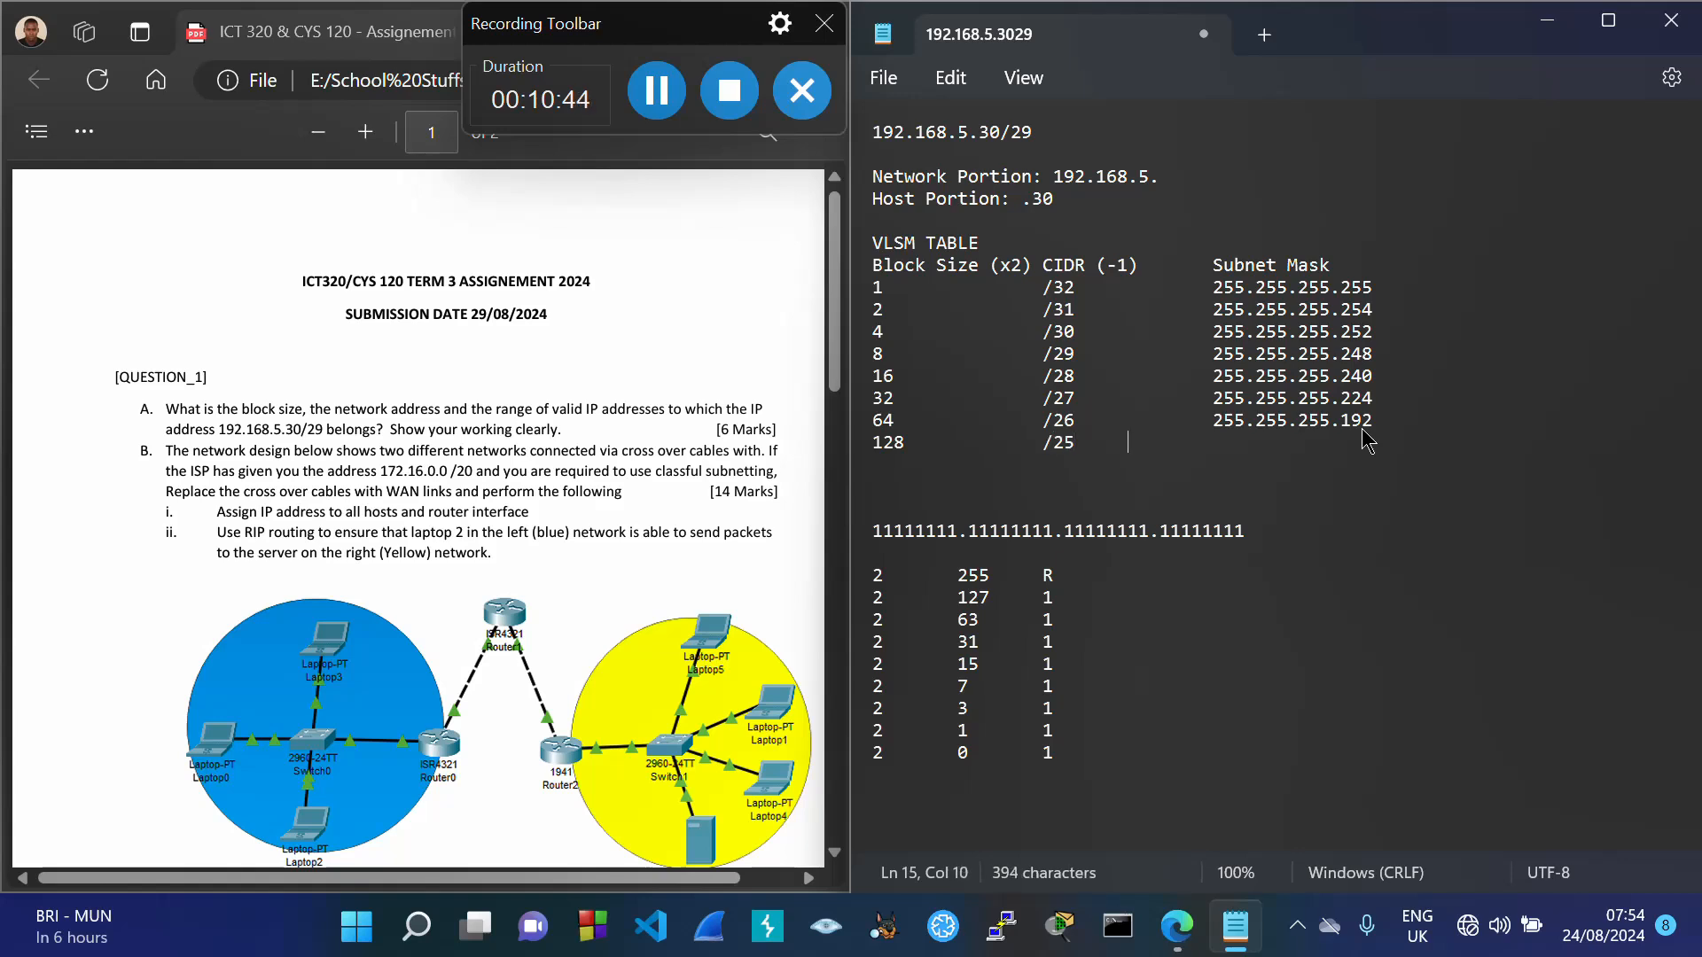
pyautogui.tripleClick(899, 421)
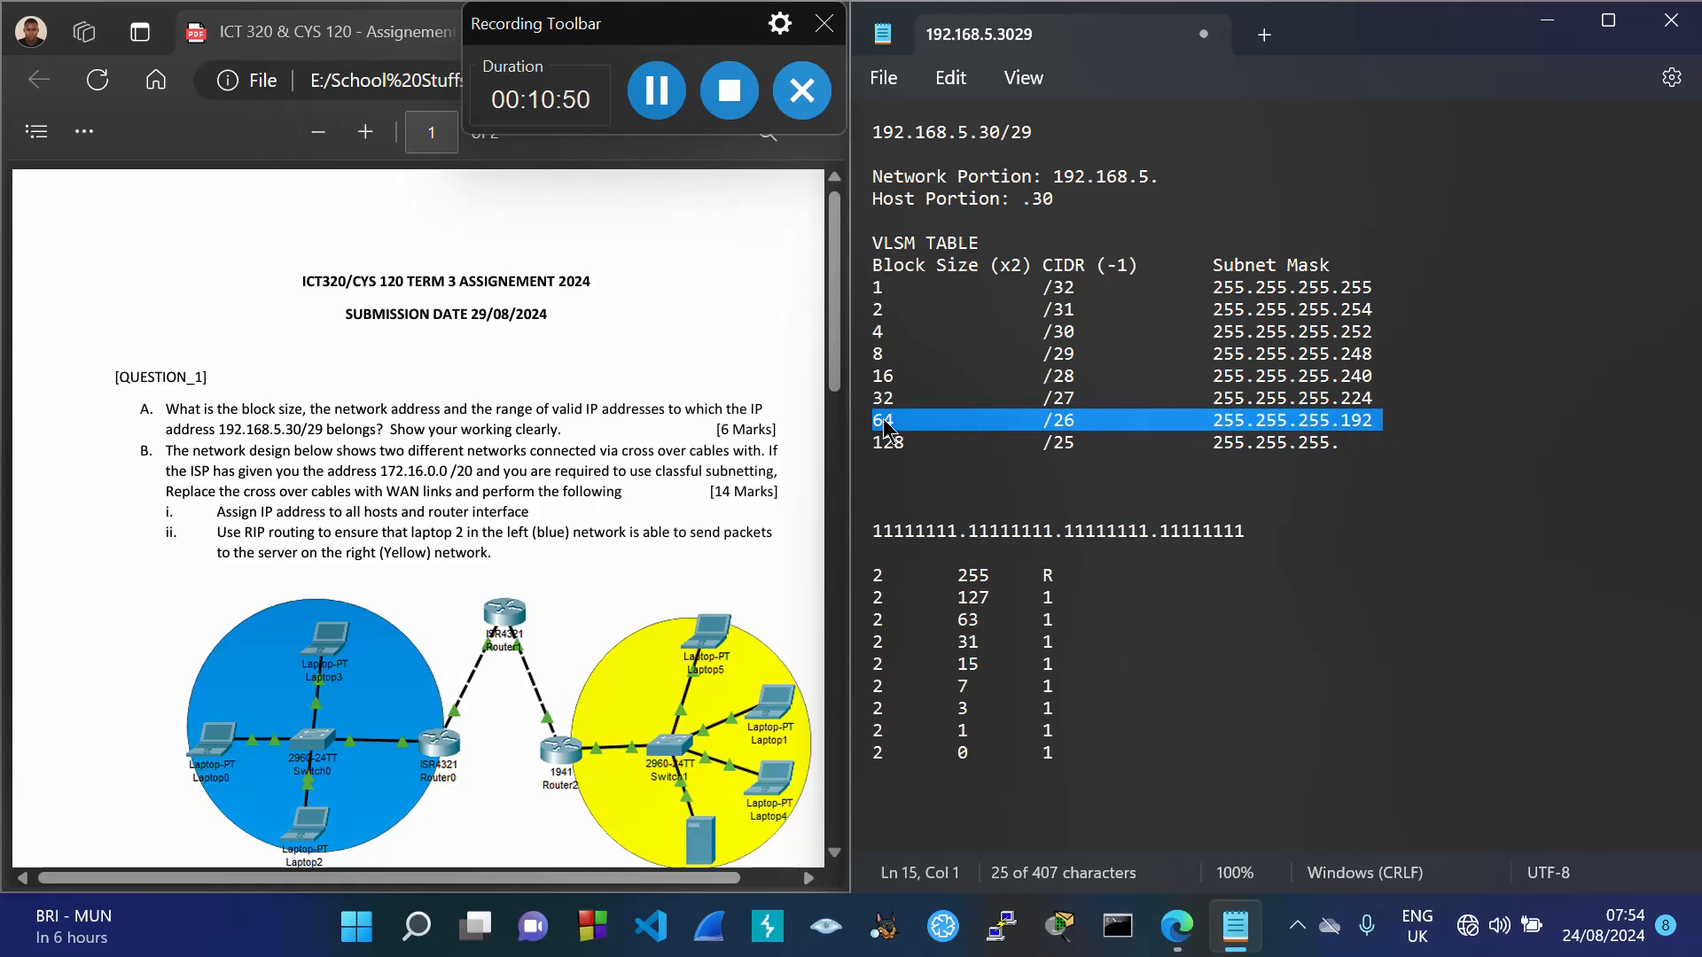
pyautogui.click(1356, 447)
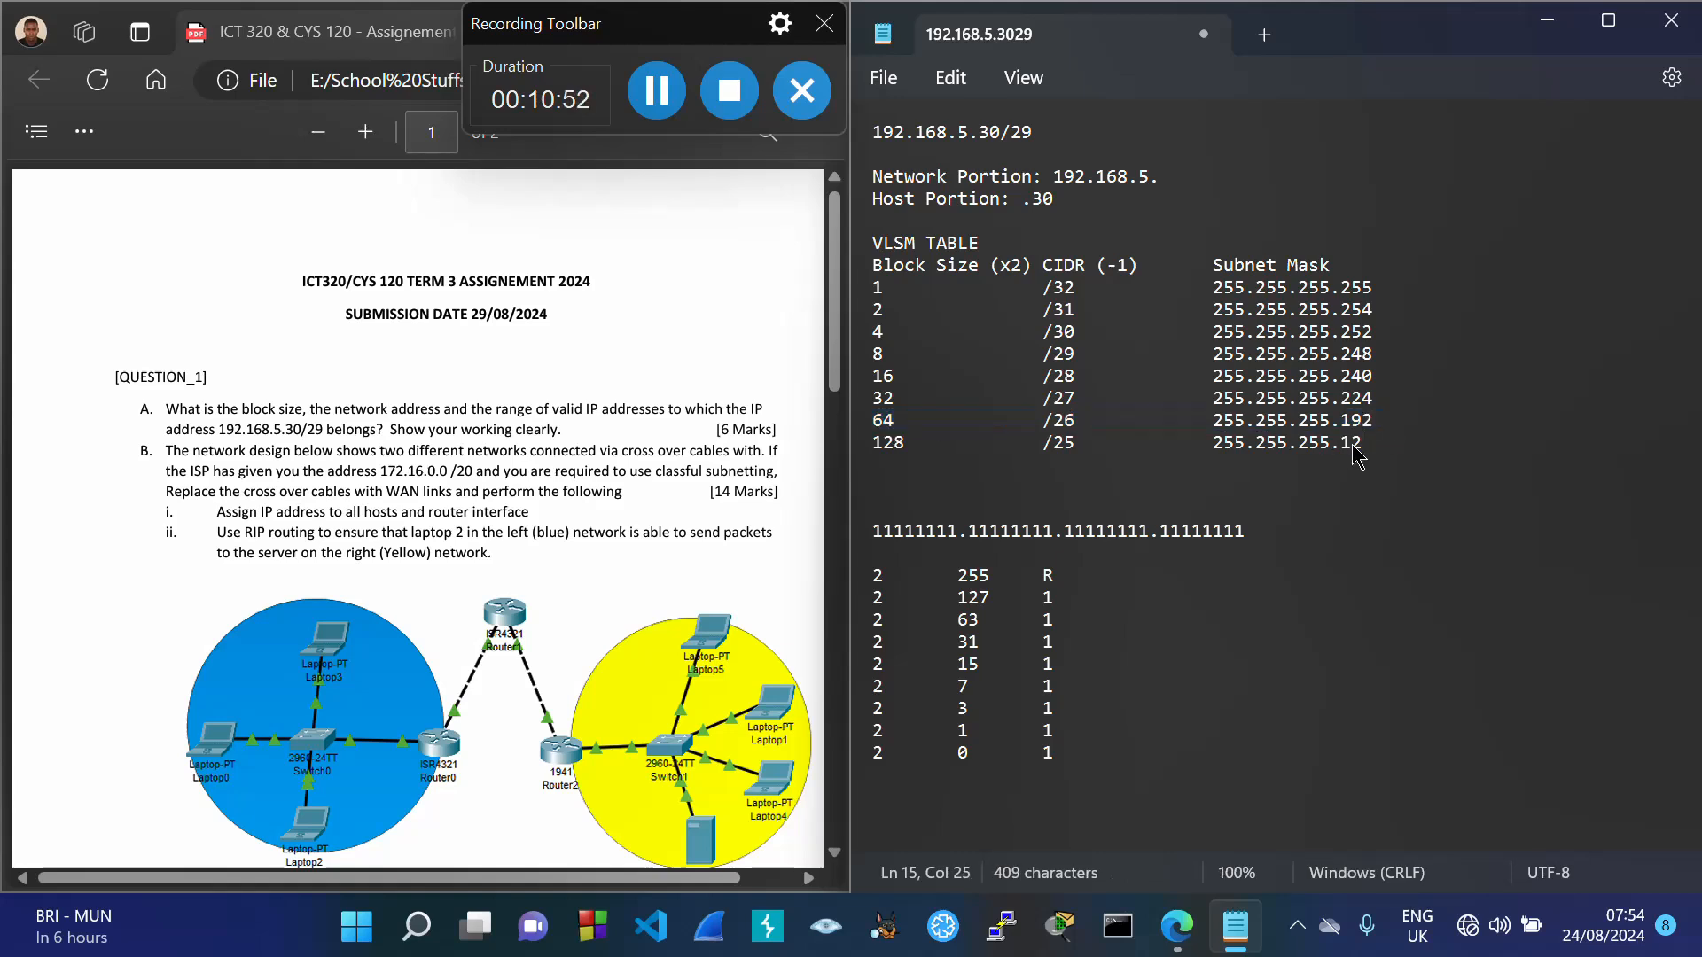
pyautogui.write('128')
# Step: Add a VLSM table row with block size 0, CIDR /24 and subnet mask 255.255.255.0
pyautogui.press('Return')
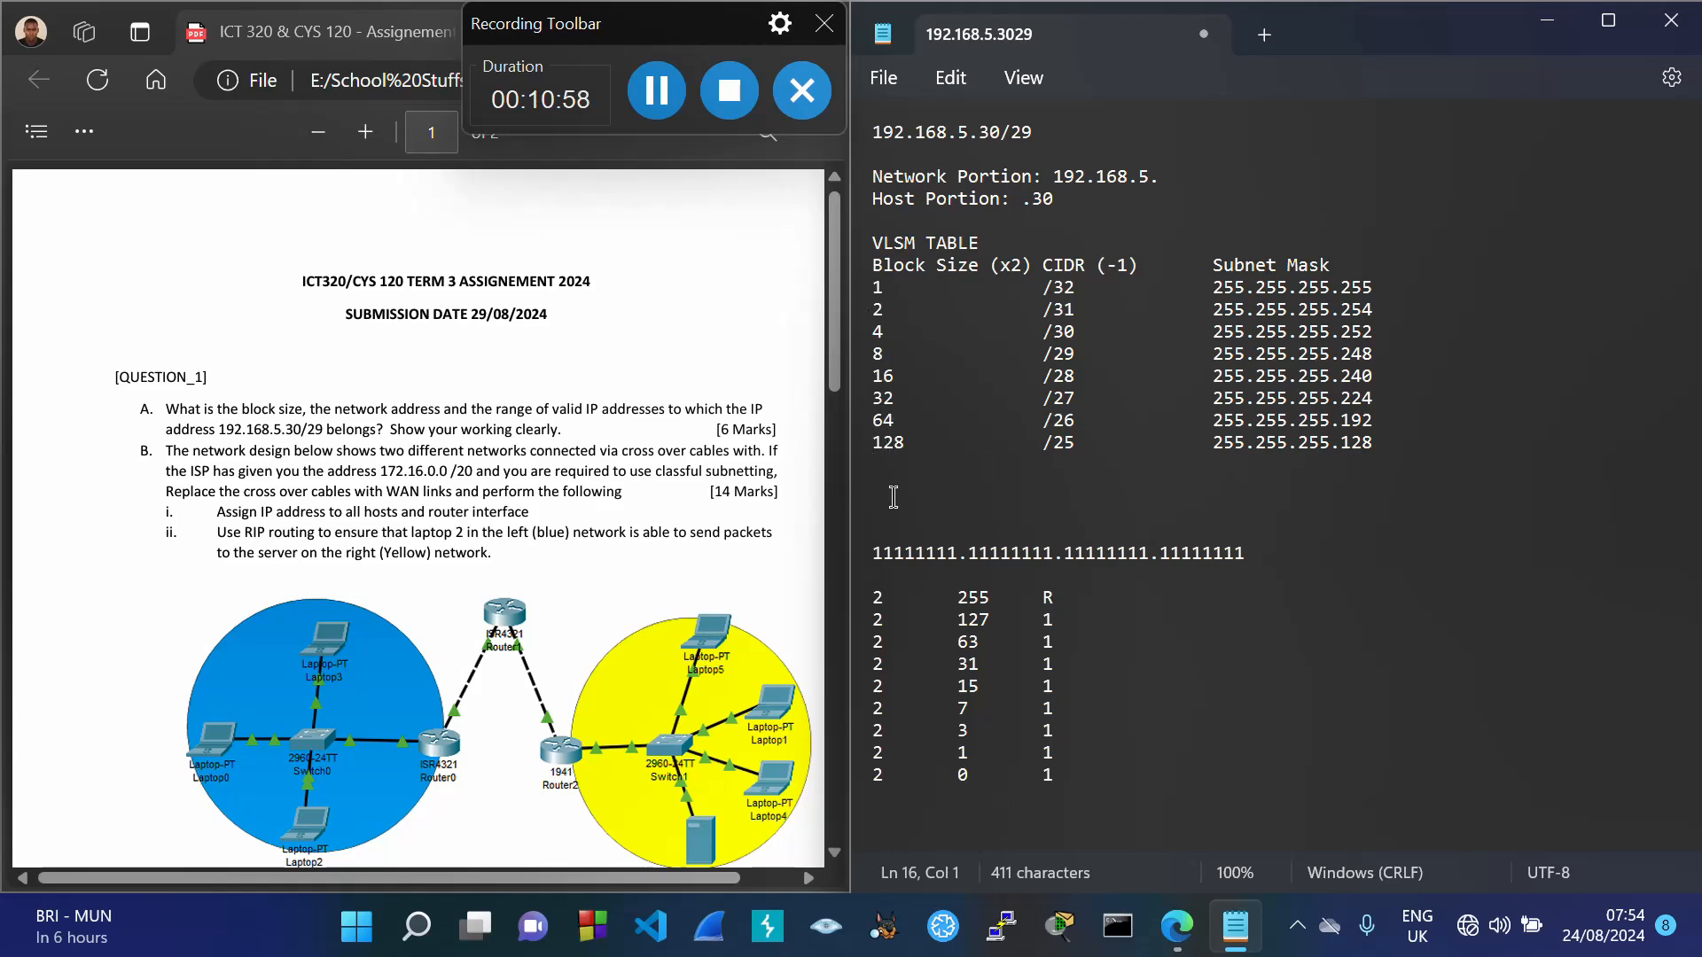
pyautogui.write('0')
pyautogui.press('Tab')
pyautogui.write('/24')
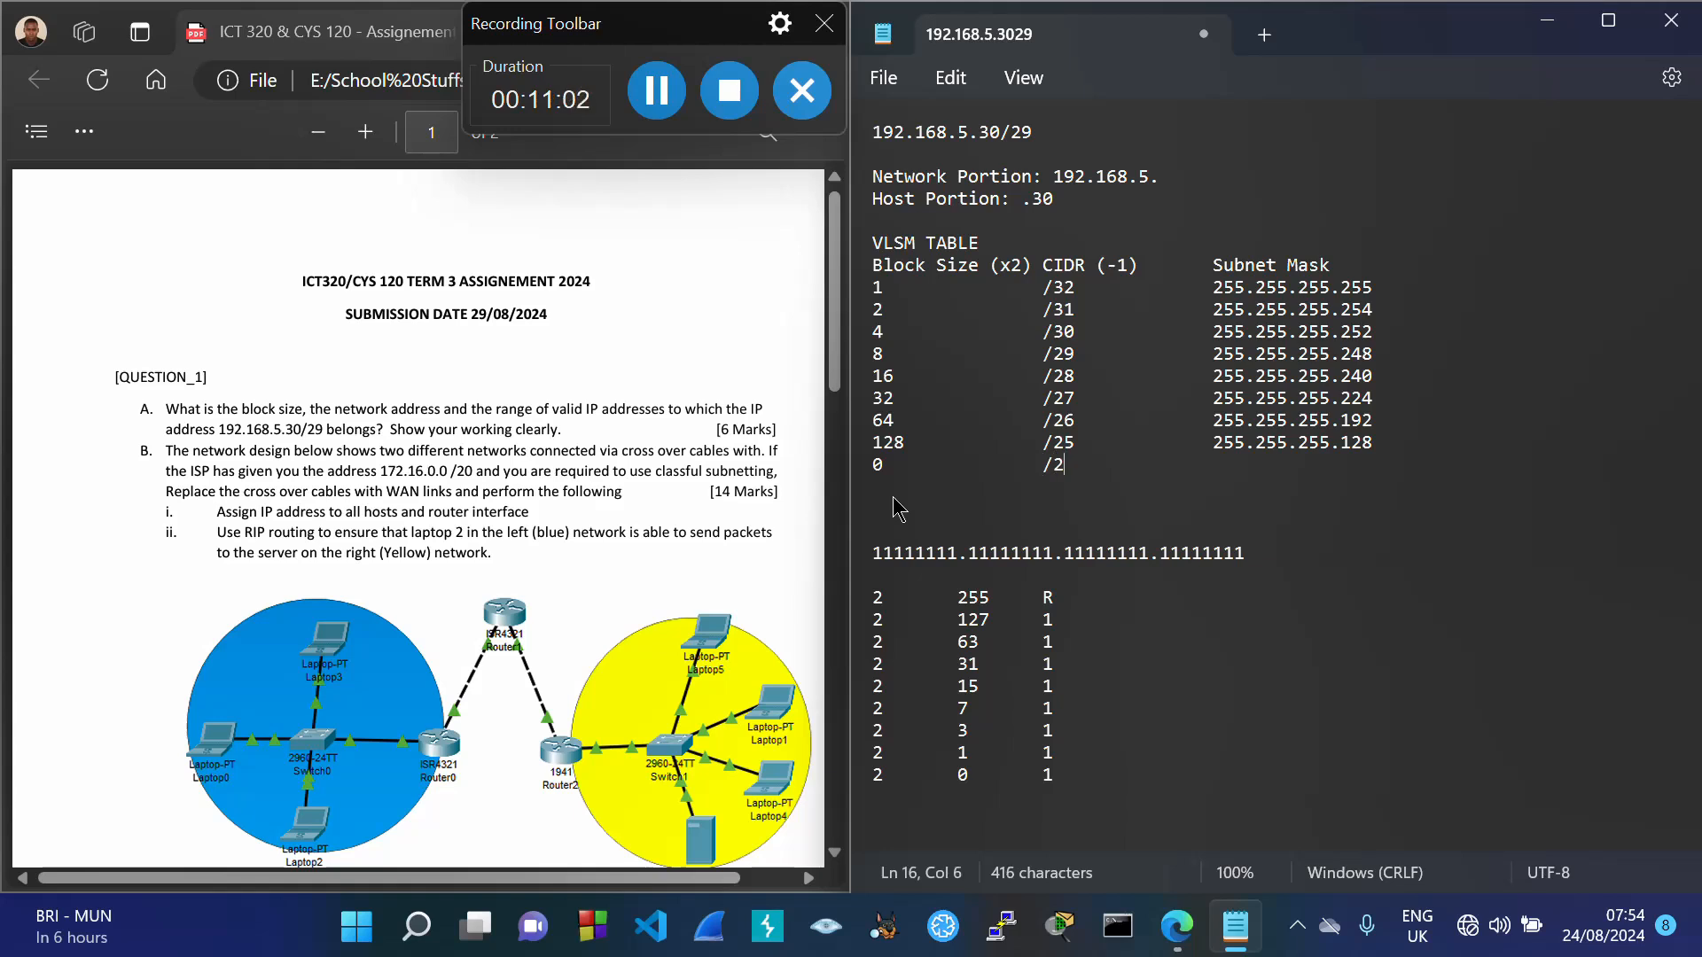
pyautogui.press('Tab')
pyautogui.press('Tab')
pyautogui.write('255.255.255.')
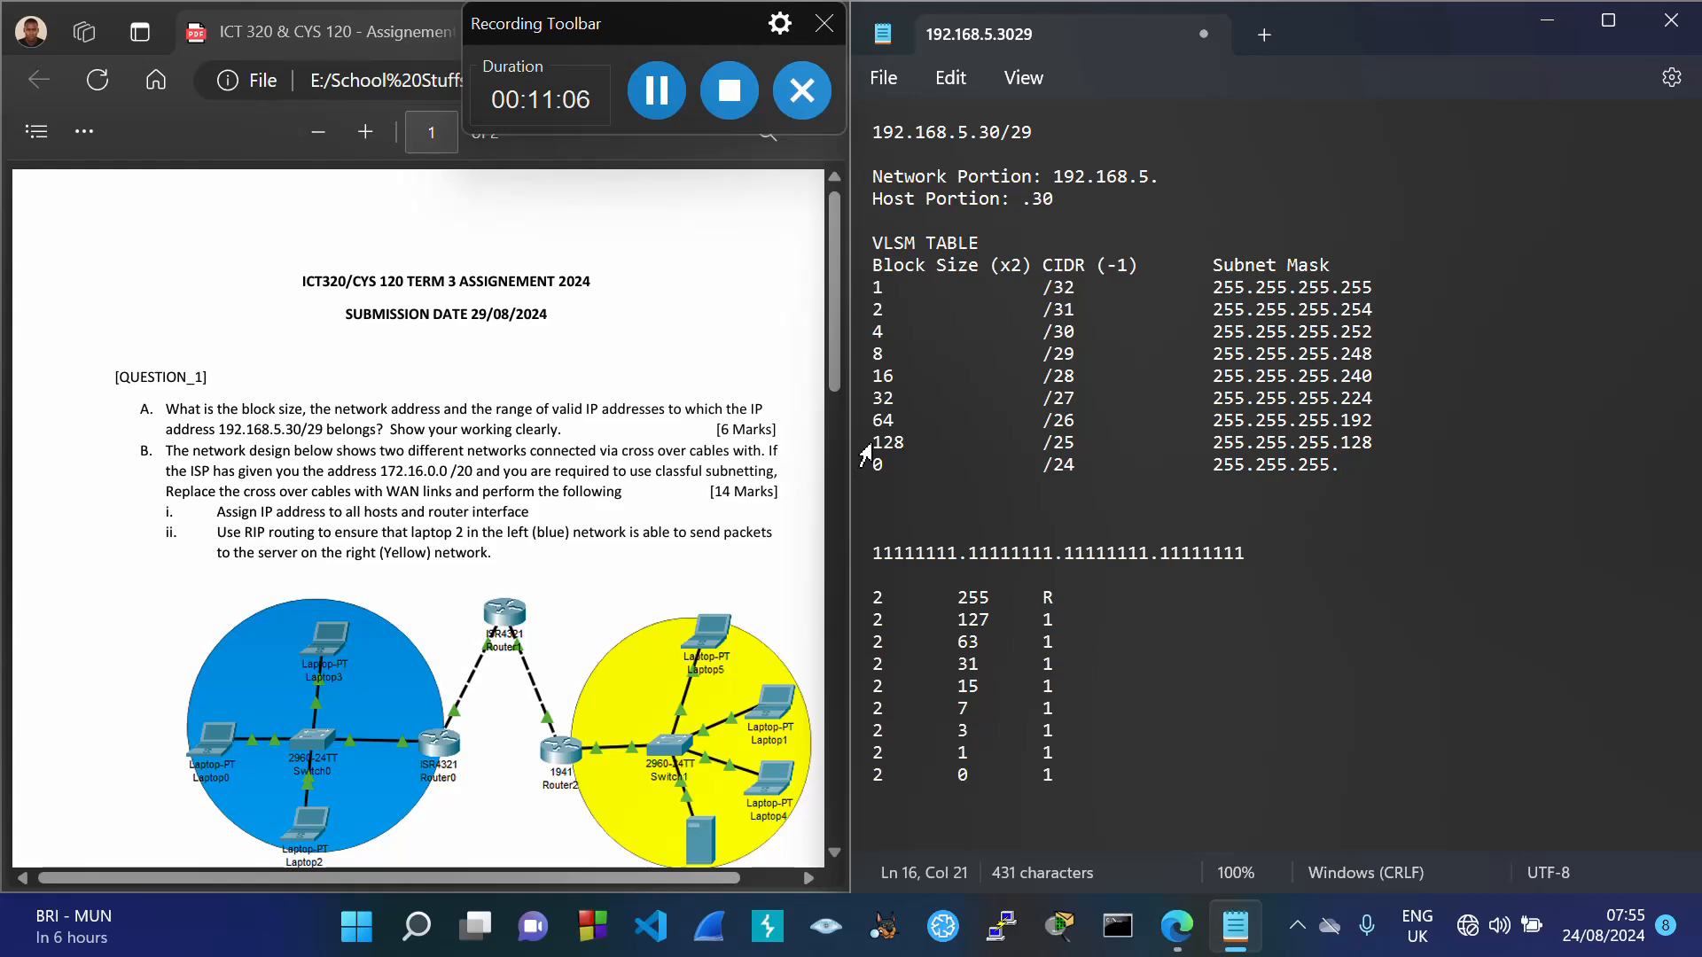
pyautogui.moveTo(867, 442); pyautogui.dragTo(1376, 450)
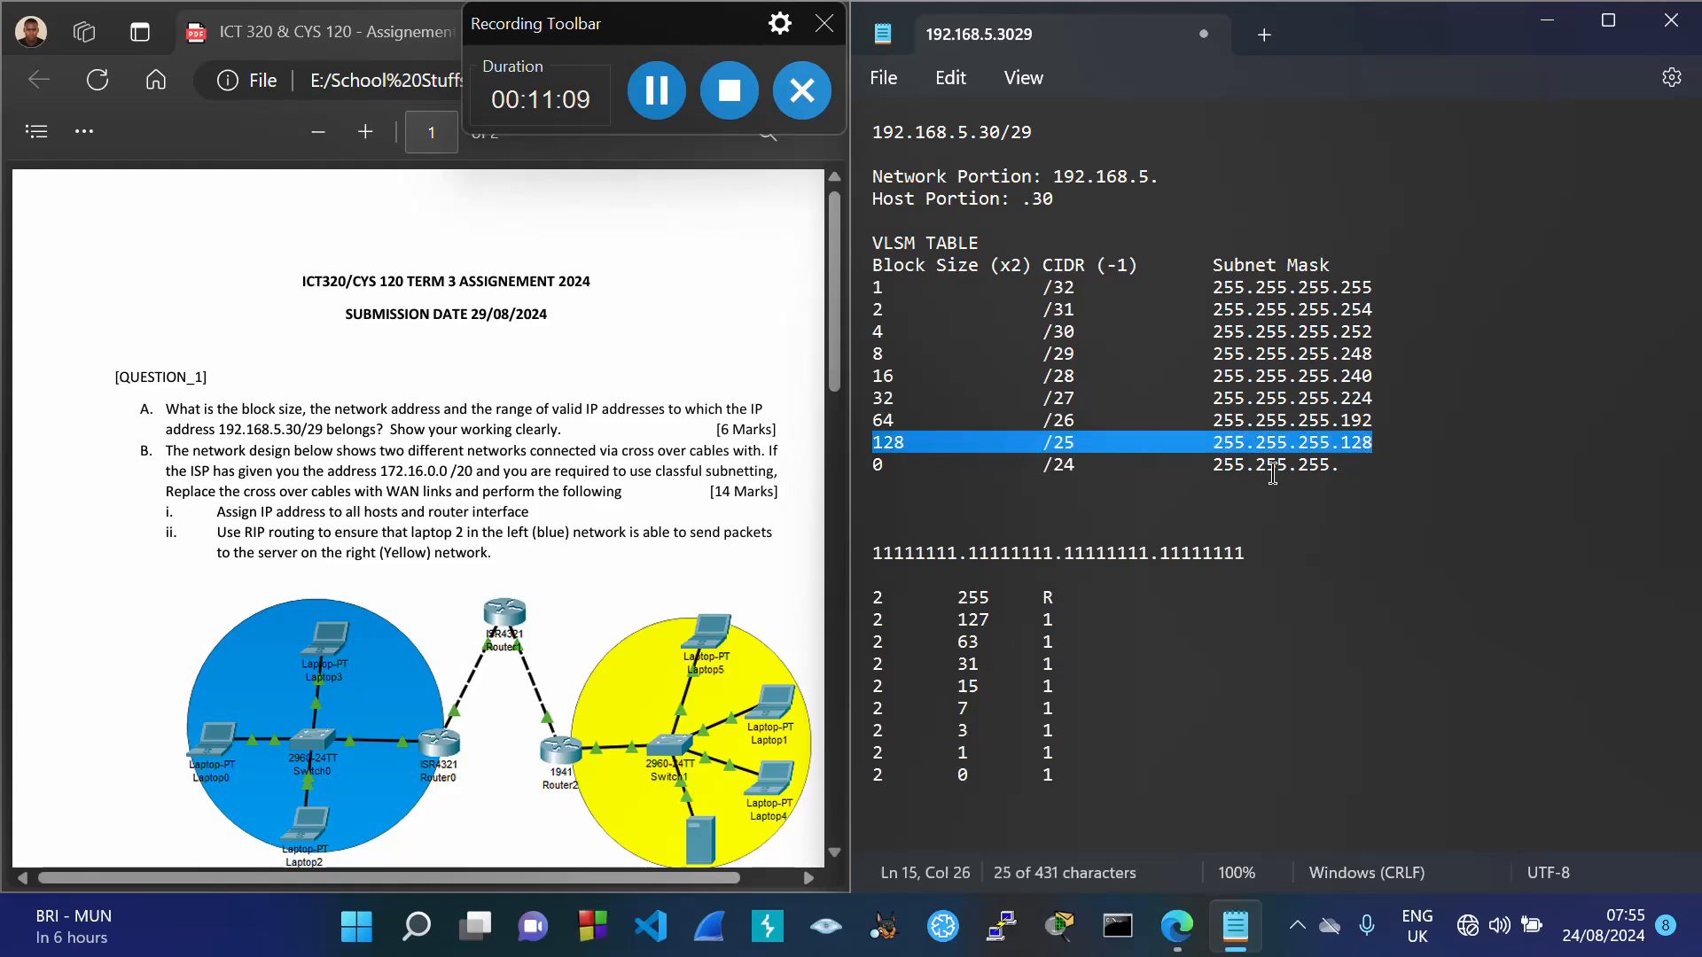
pyautogui.click(1352, 476)
pyautogui.write('0')
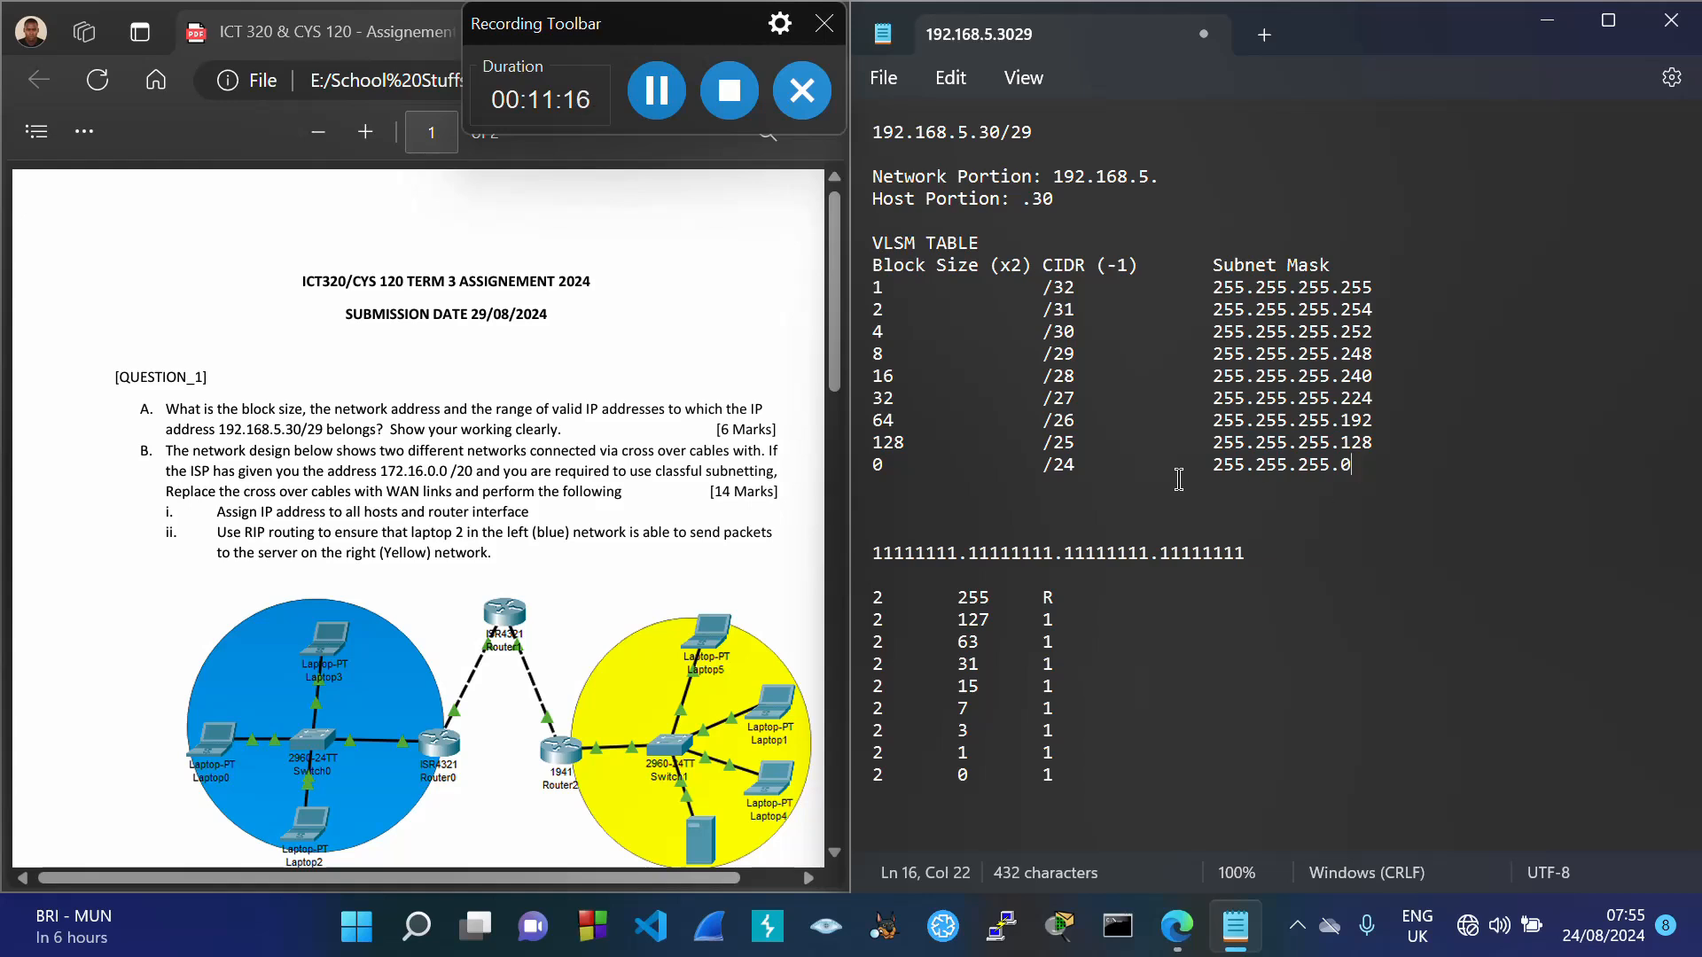
pyautogui.moveTo(883, 469); pyautogui.dragTo(1365, 477)
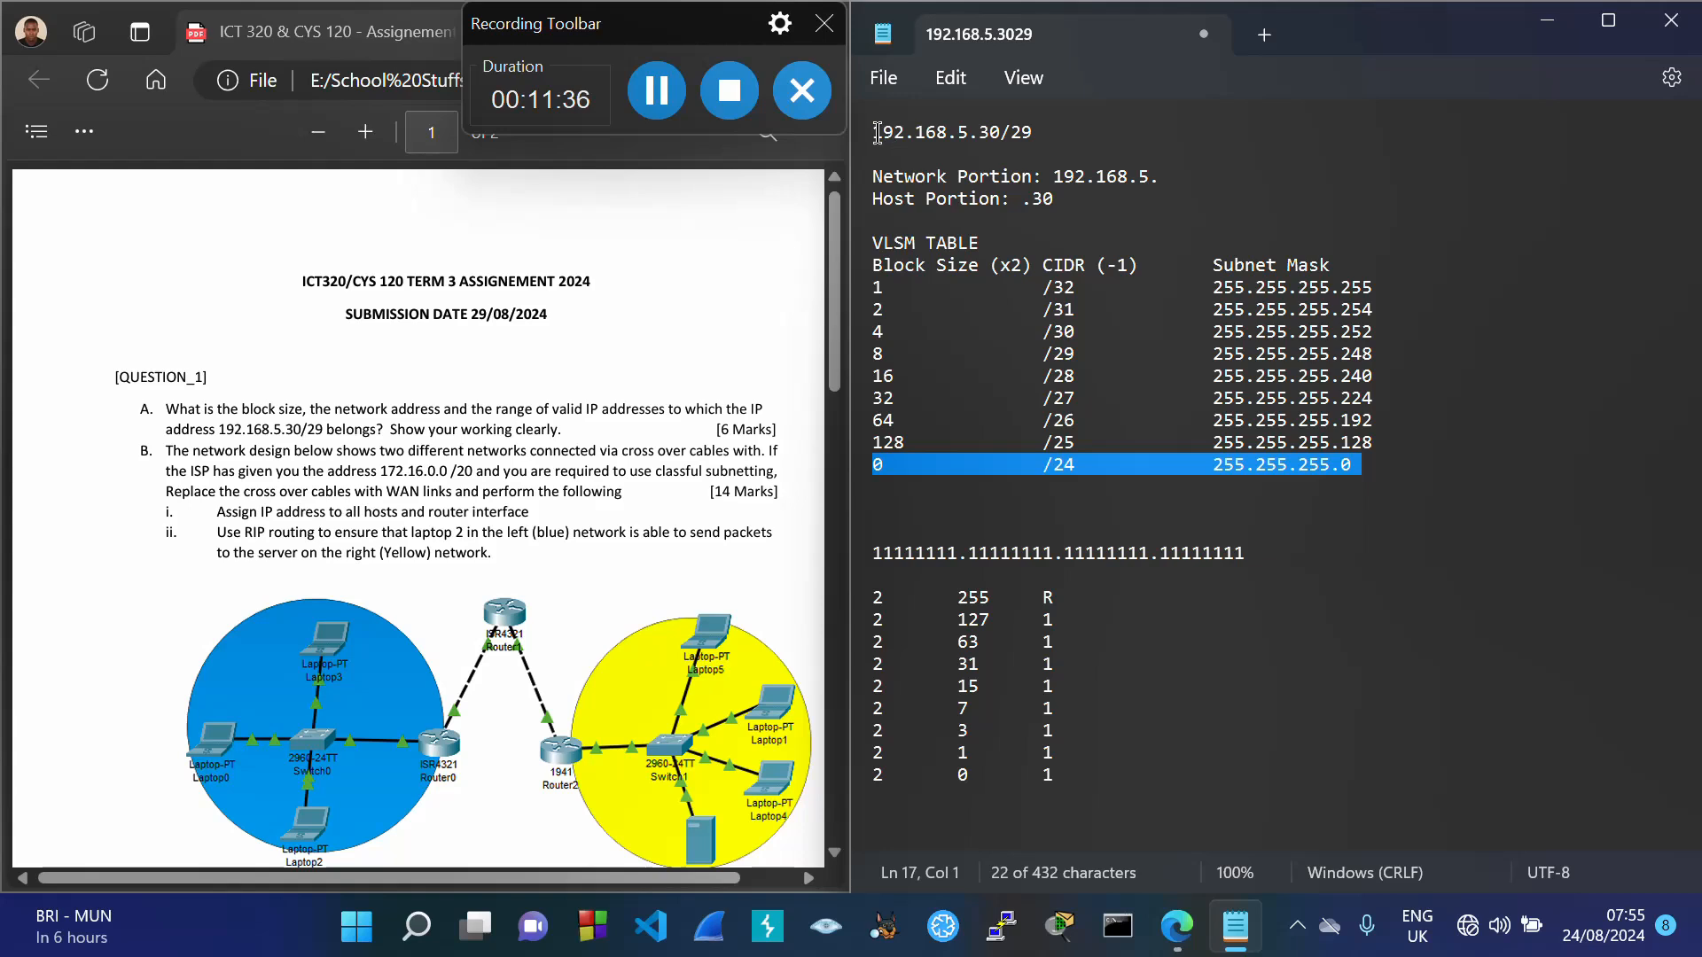
# Step: Copy the address 192.168.5.30/29 from the top of the notes onto a line of its own below the VLSM table
pyautogui.moveTo(874, 133); pyautogui.dragTo(1050, 149)
pyautogui.hotkey('ctrl', 'c')
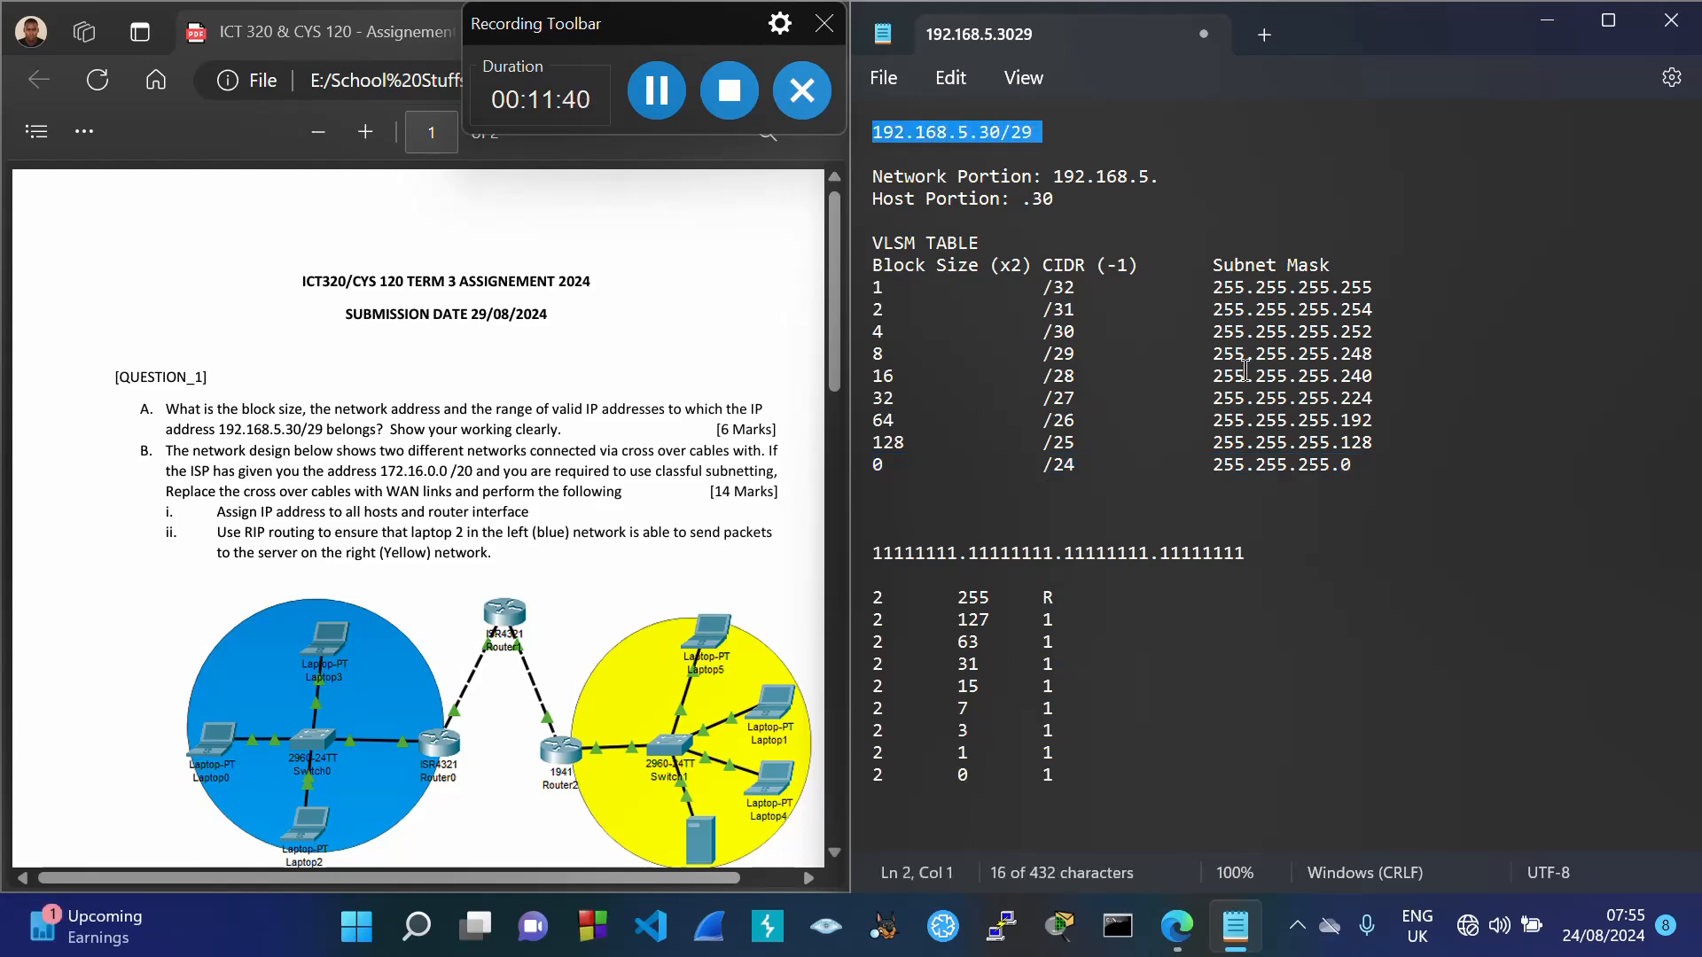
pyautogui.click(1051, 508)
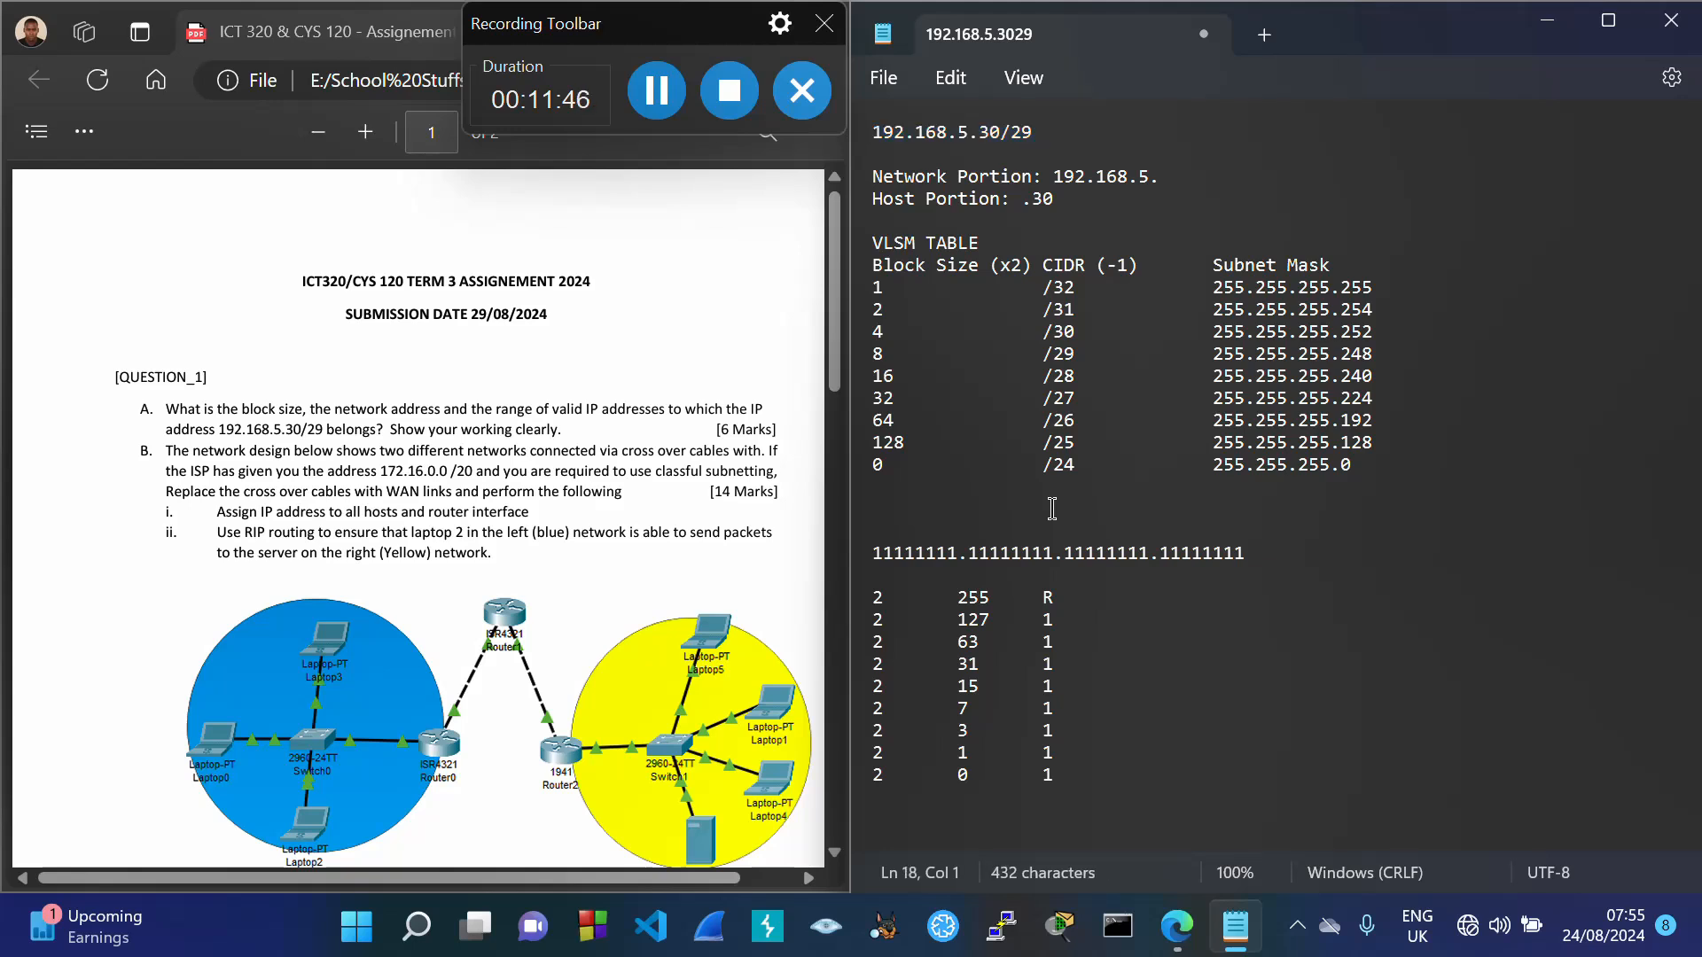
pyautogui.hotkey('ctrl', 'v')
pyautogui.press('Return')
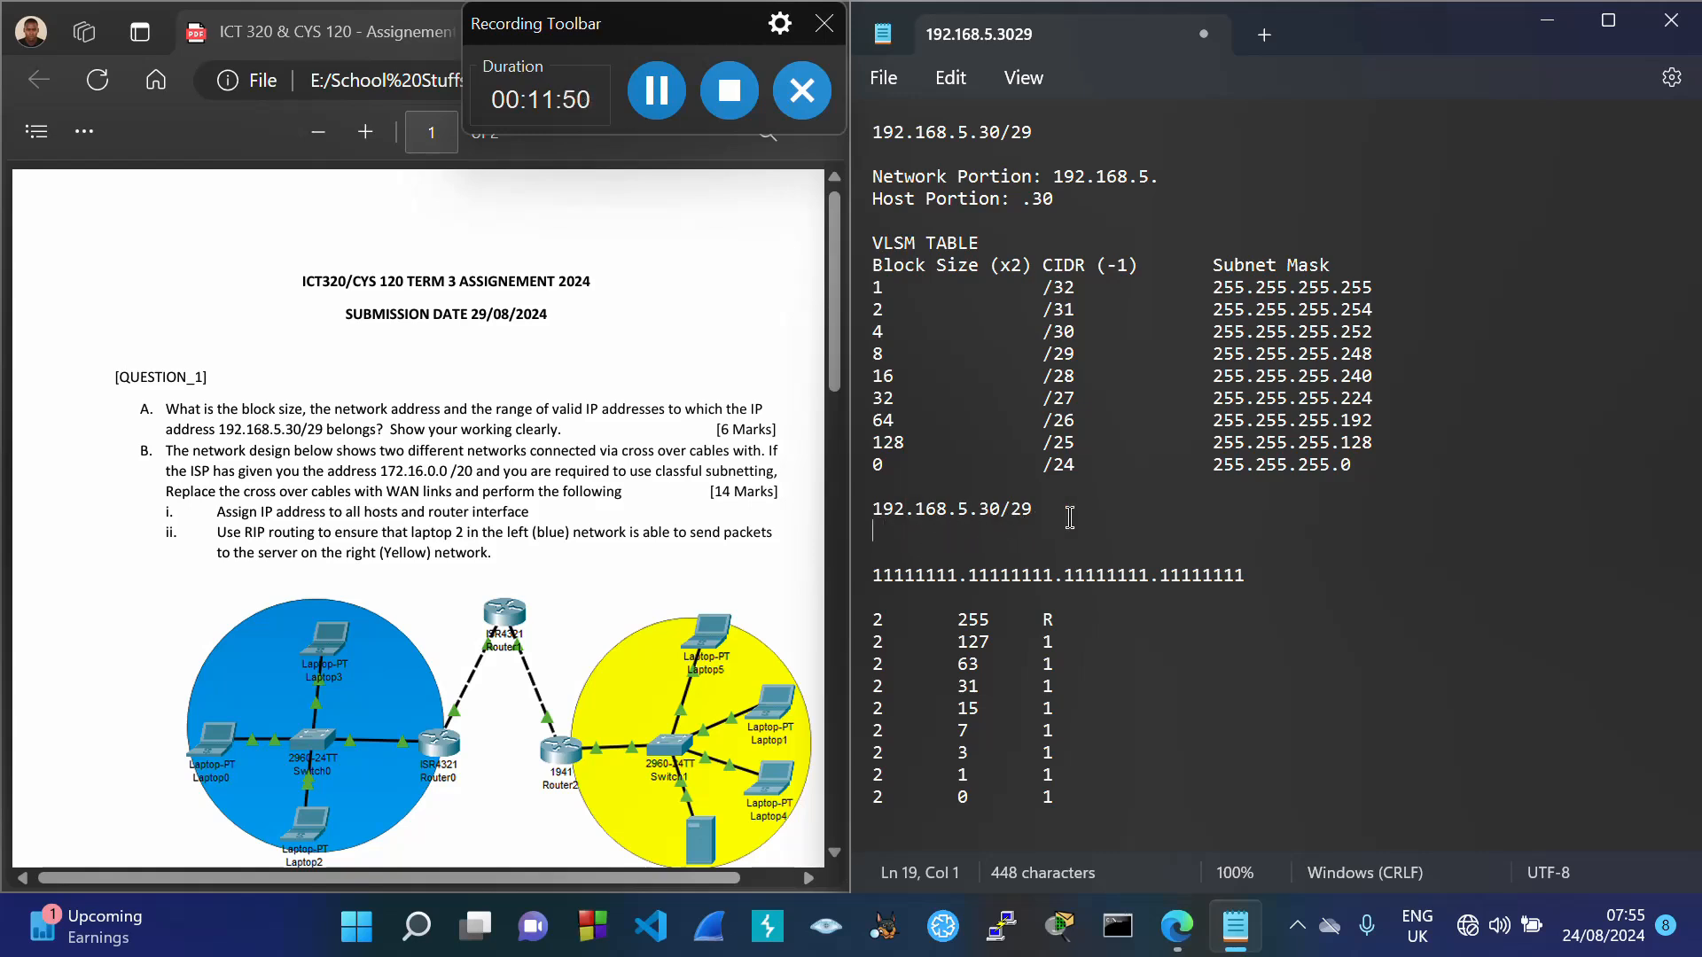
# Step: Change the copied address below the VLSM table to 192.168.5.0/24
pyautogui.moveTo(873, 464); pyautogui.dragTo(1390, 472)
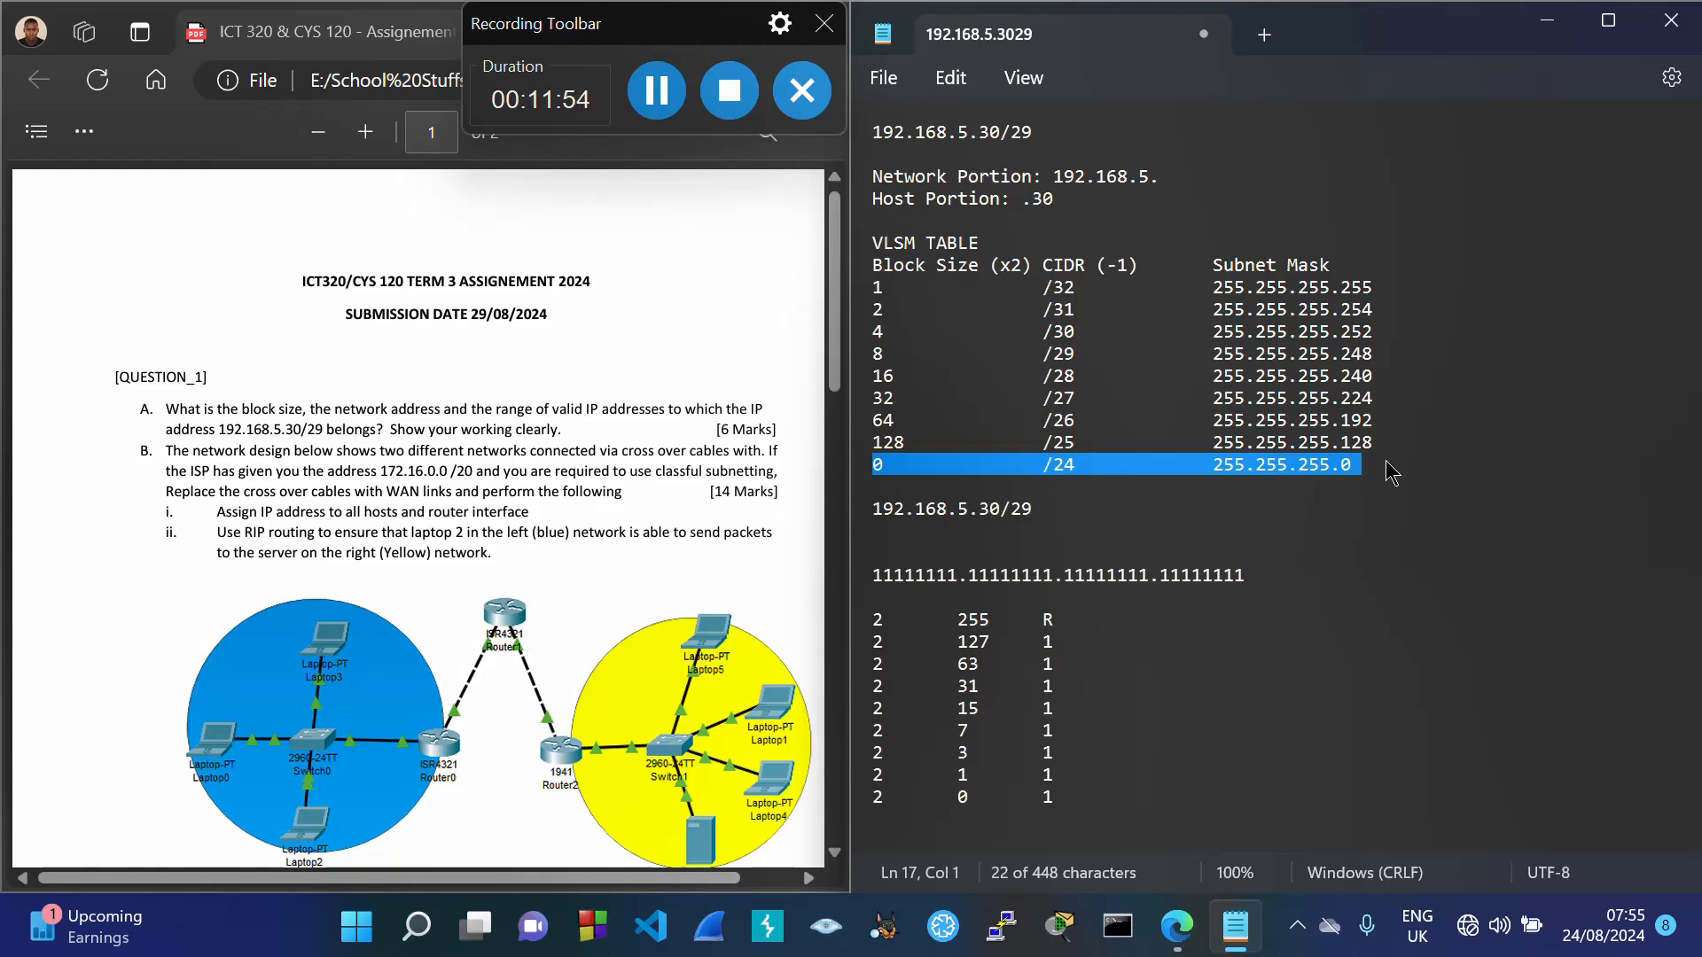
pyautogui.click(1034, 512)
pyautogui.moveTo(979, 514); pyautogui.dragTo(999, 515)
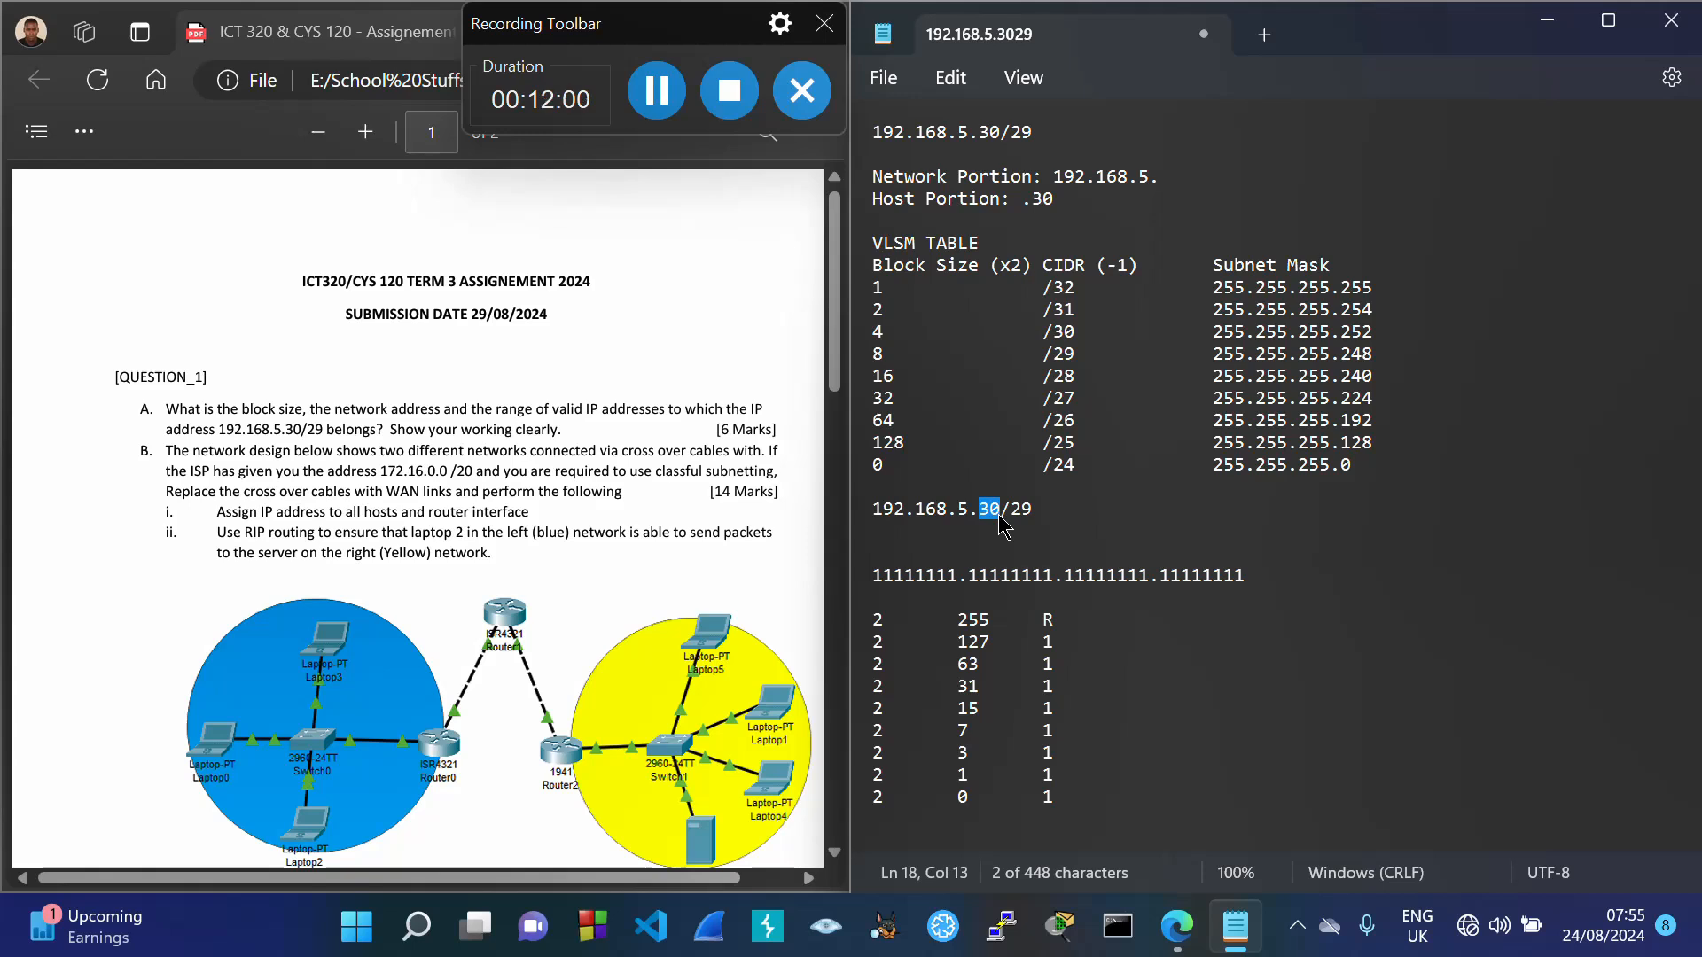
pyautogui.write('0')
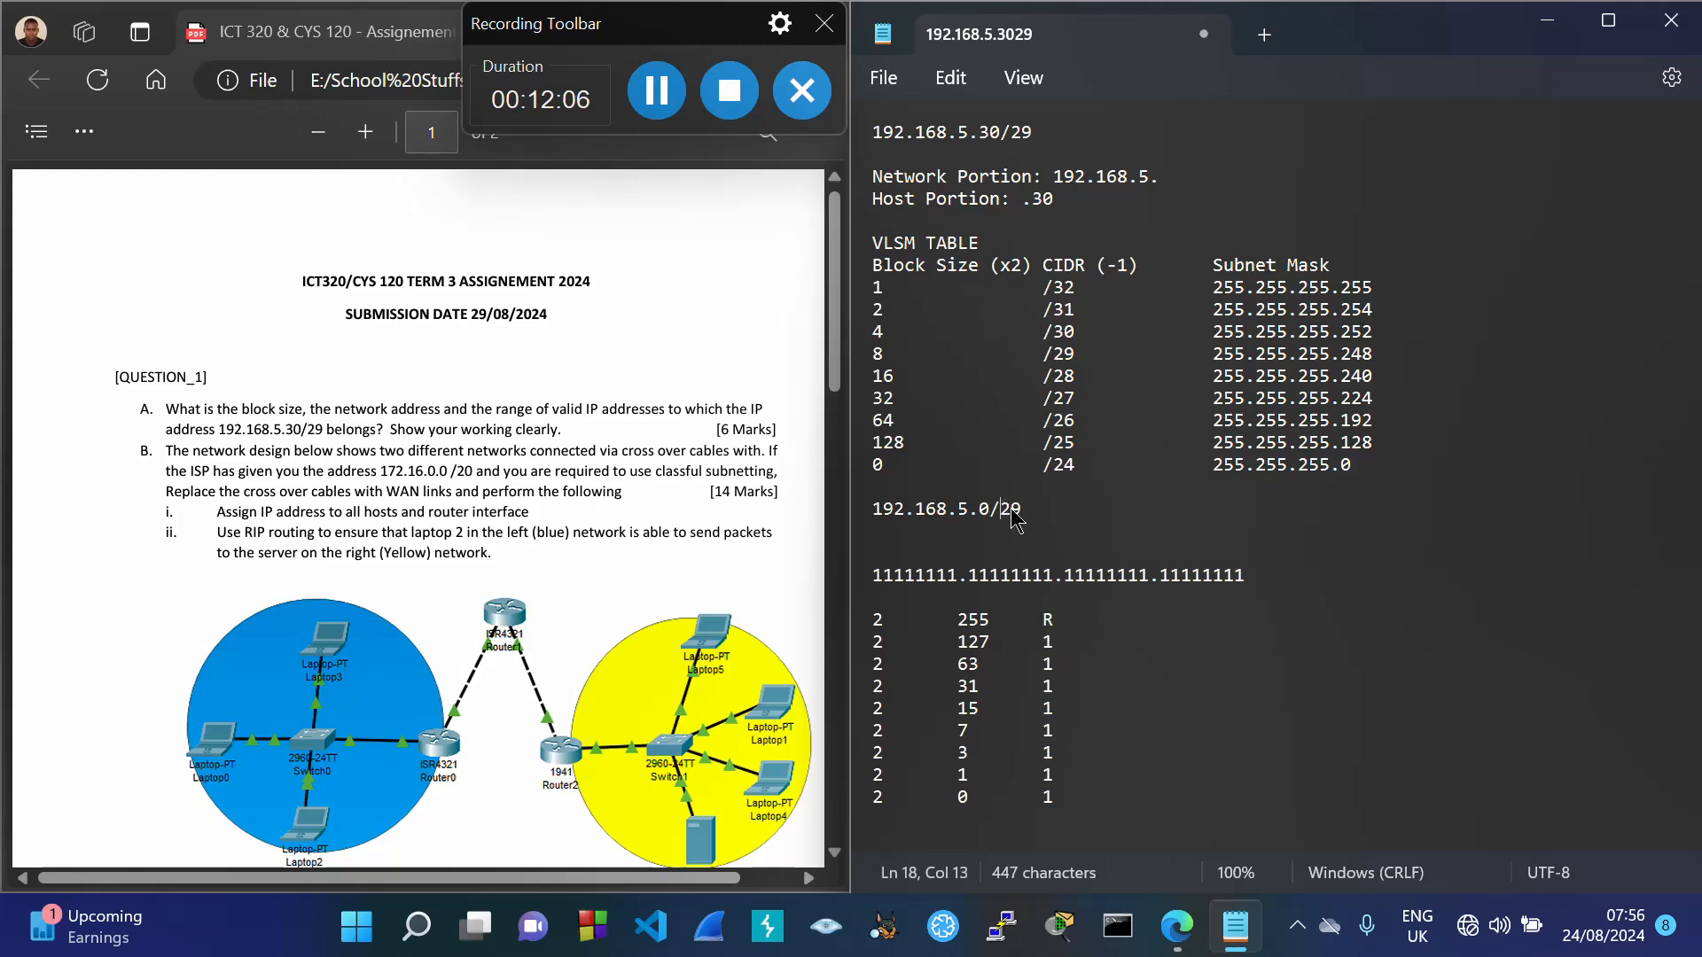
pyautogui.hotkey('shift', 'End')
pyautogui.write('/24')
# Step: Put the label "ISP:" in front of the 192.168.5.0/24 address below the VLSM table
pyautogui.moveTo(871, 462); pyautogui.dragTo(1048, 490)
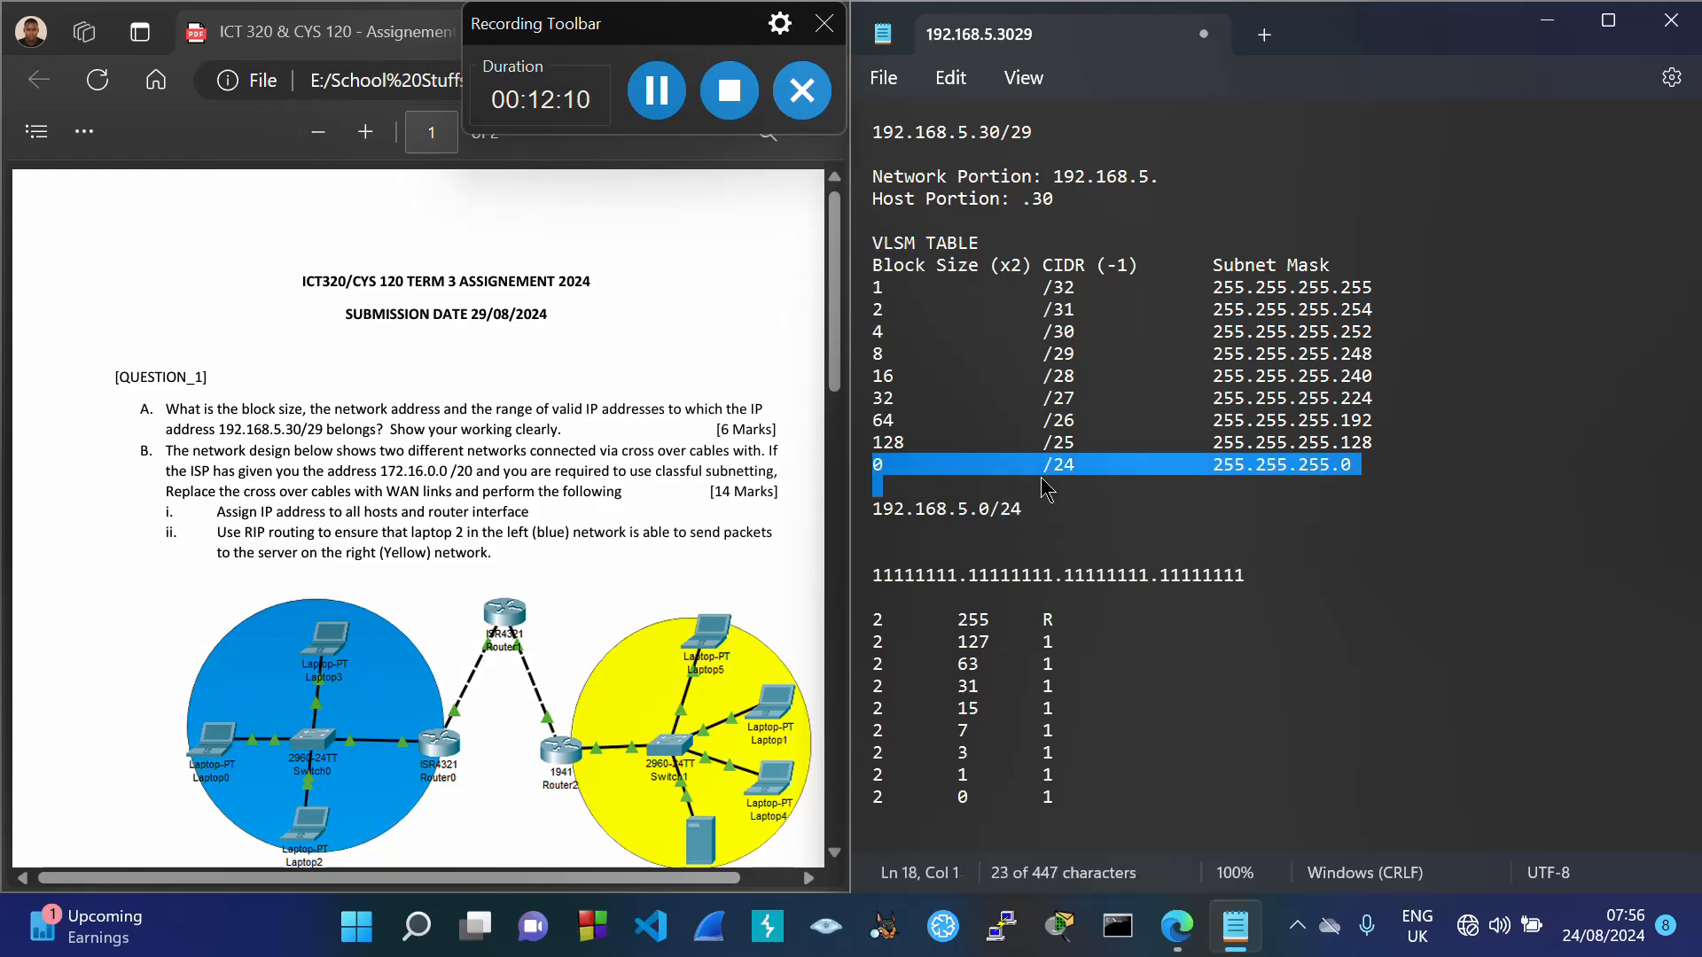
pyautogui.press('Left')
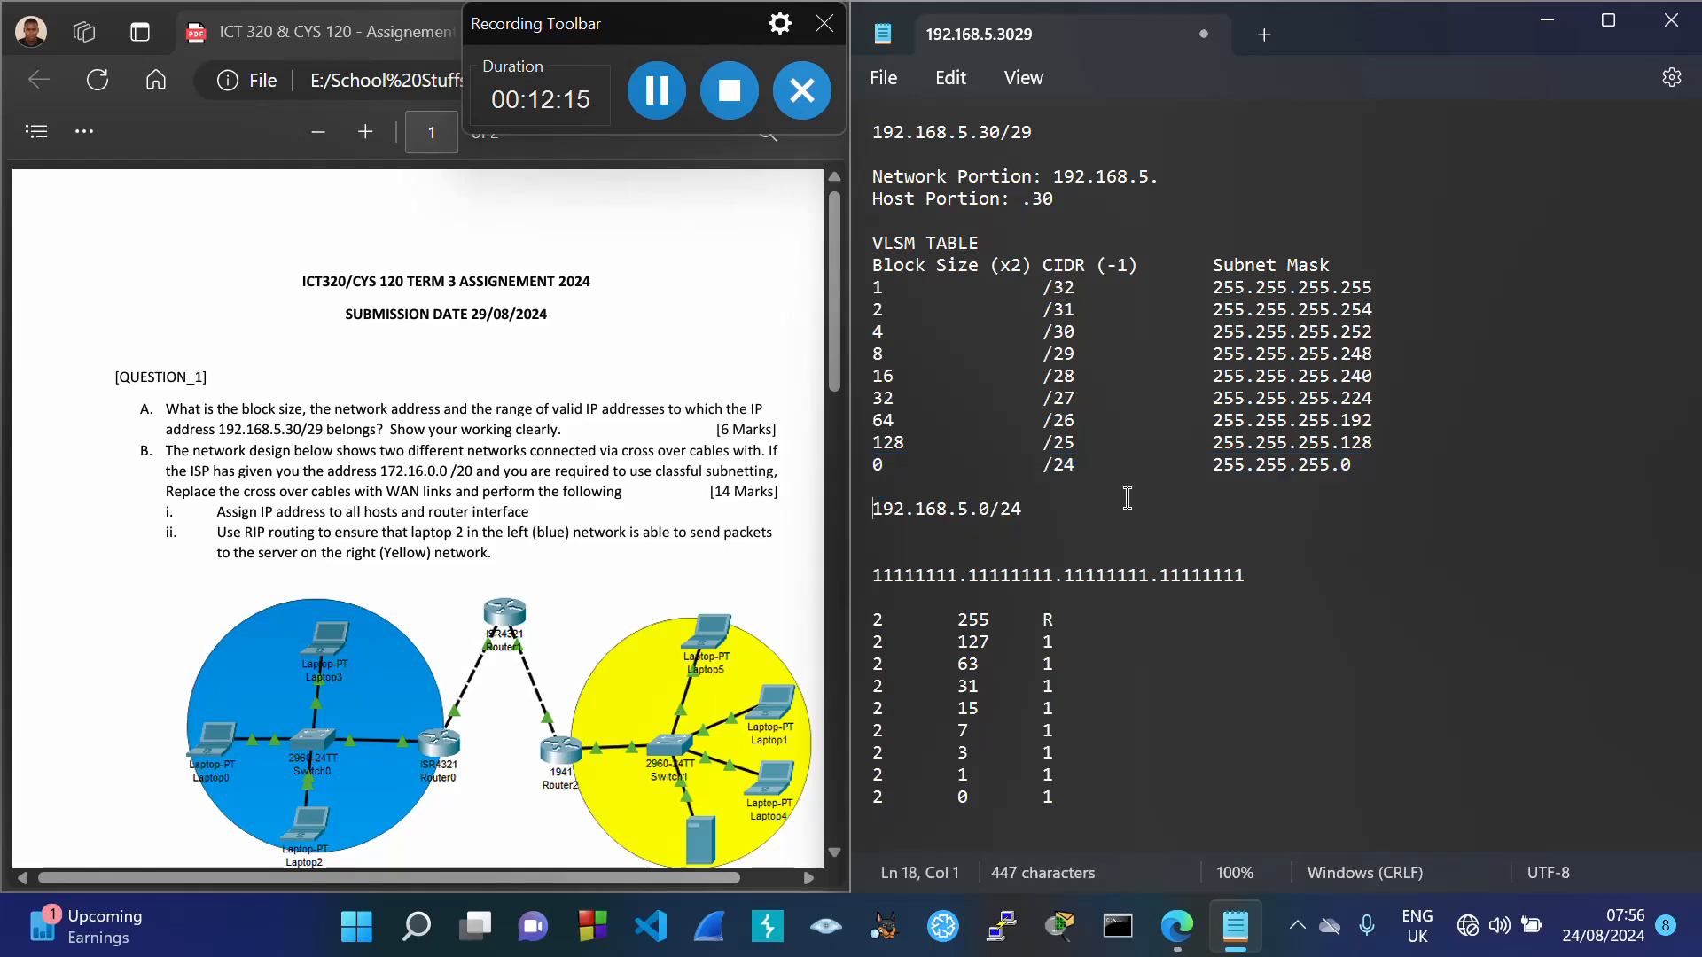
pyautogui.write('ISP')
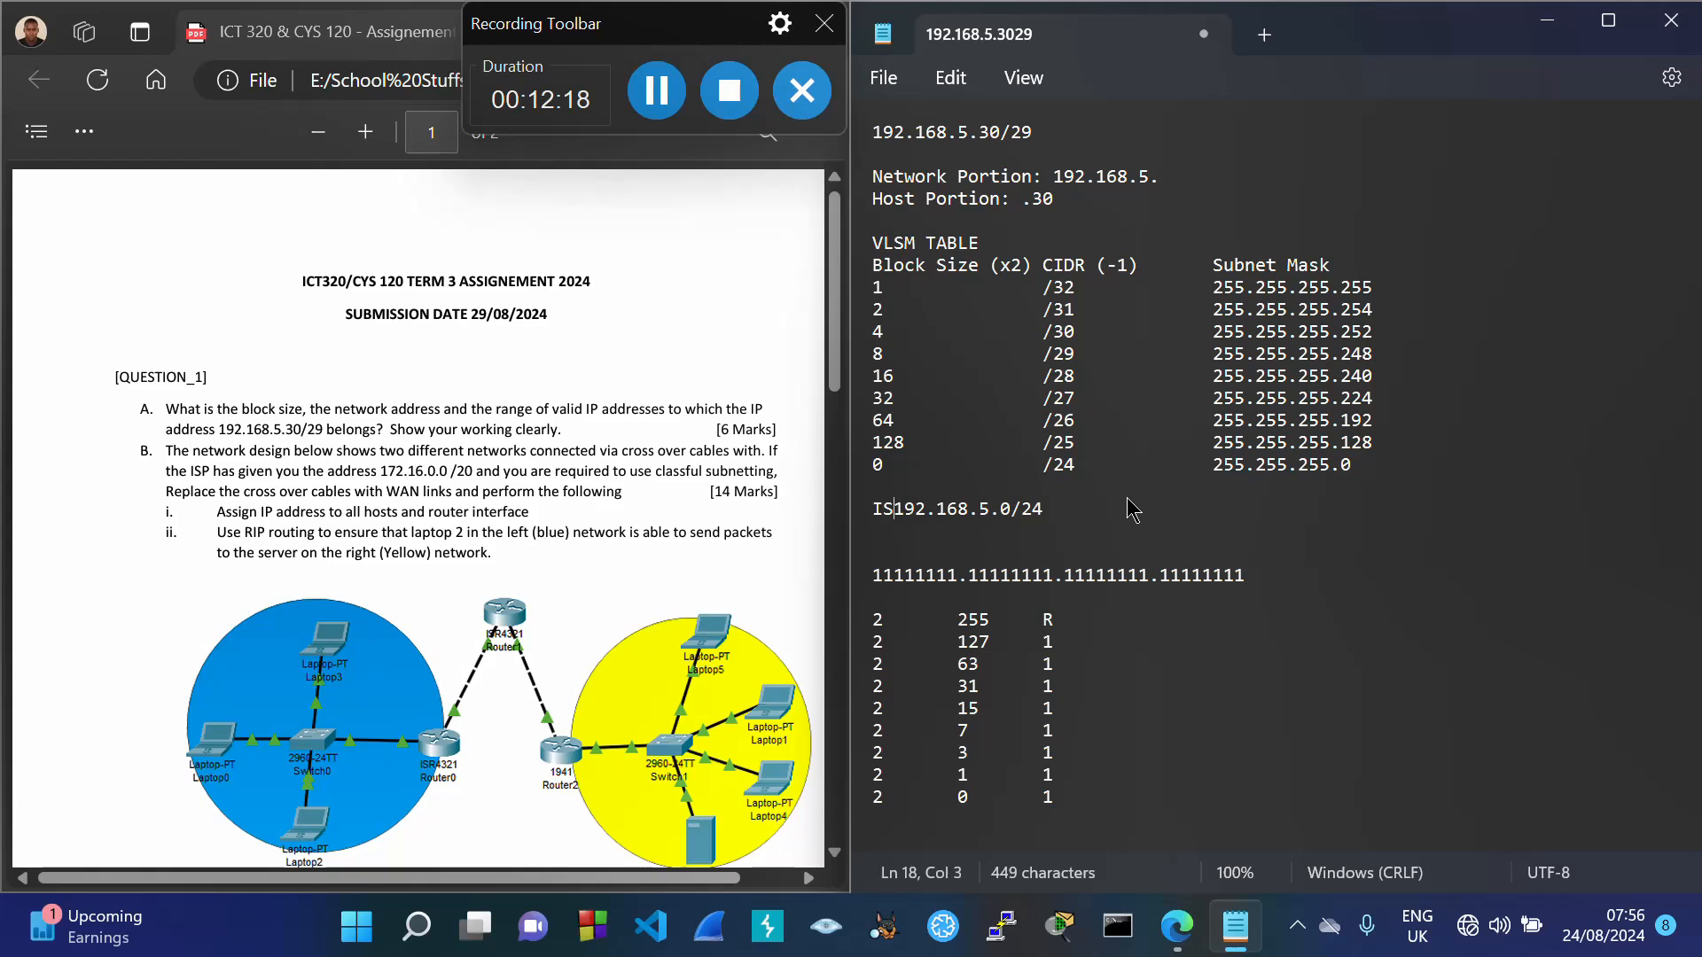
pyautogui.write(':')
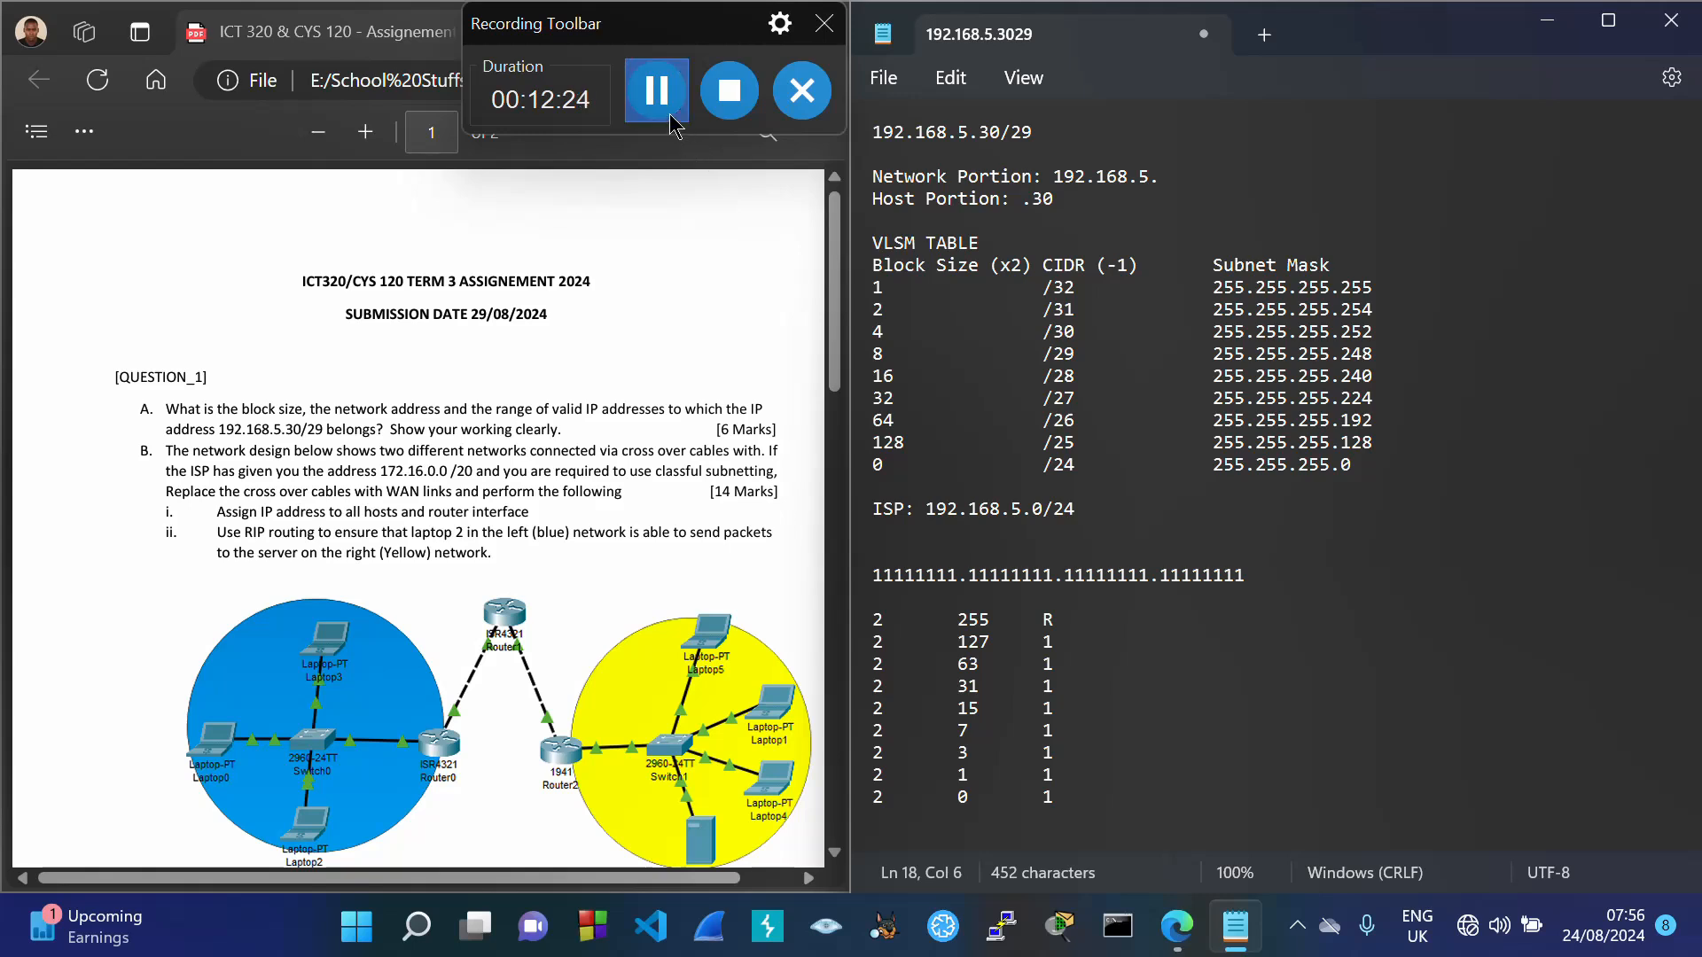
pyautogui.click(1105, 513)
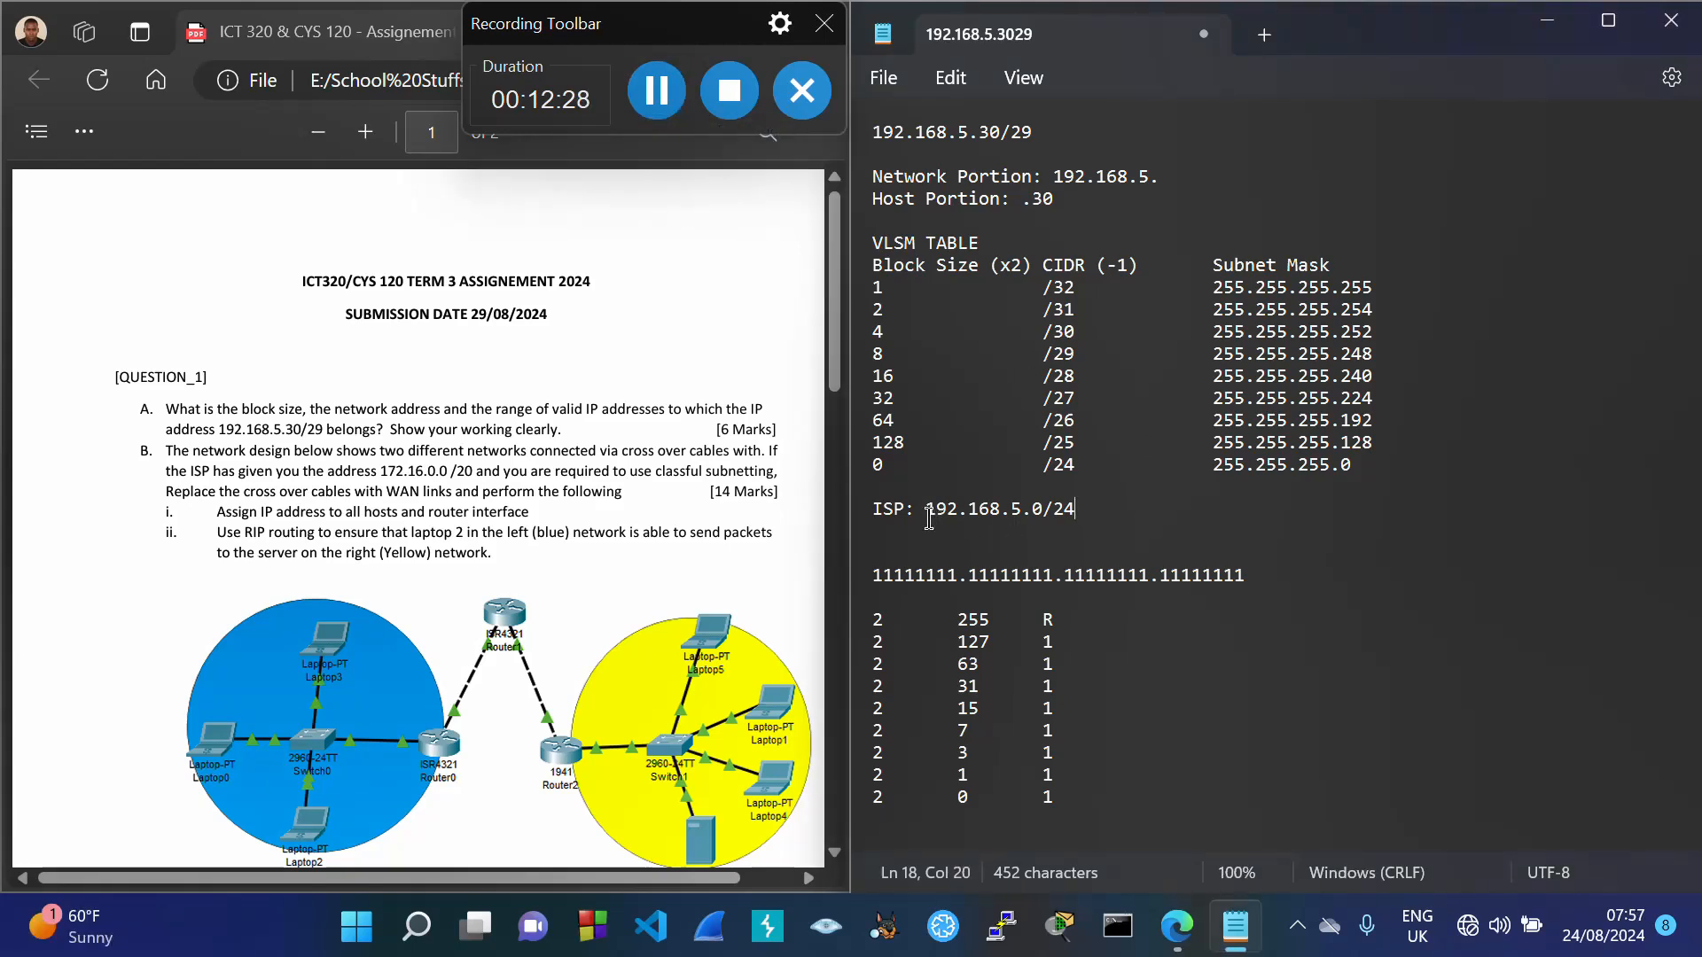
pyautogui.moveTo(926, 512); pyautogui.dragTo(1093, 518)
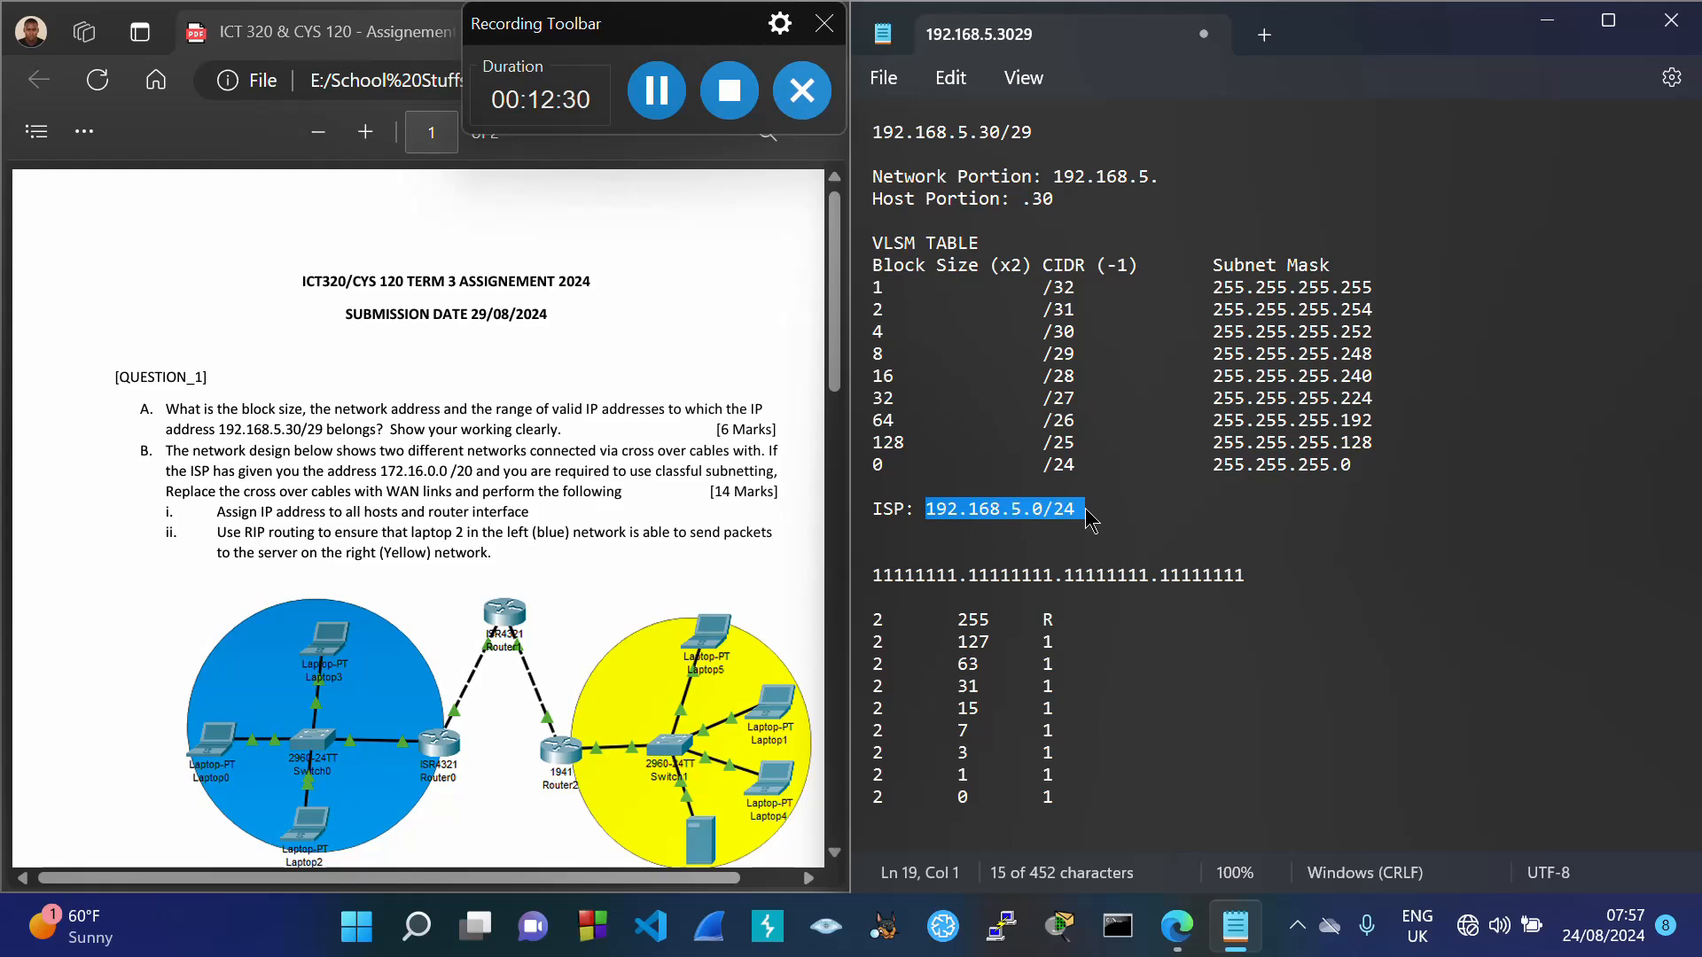
# Step: Start a new line under the ISP line with the label "Network IP Address:"
pyautogui.click(1137, 523)
pyautogui.press('Return')
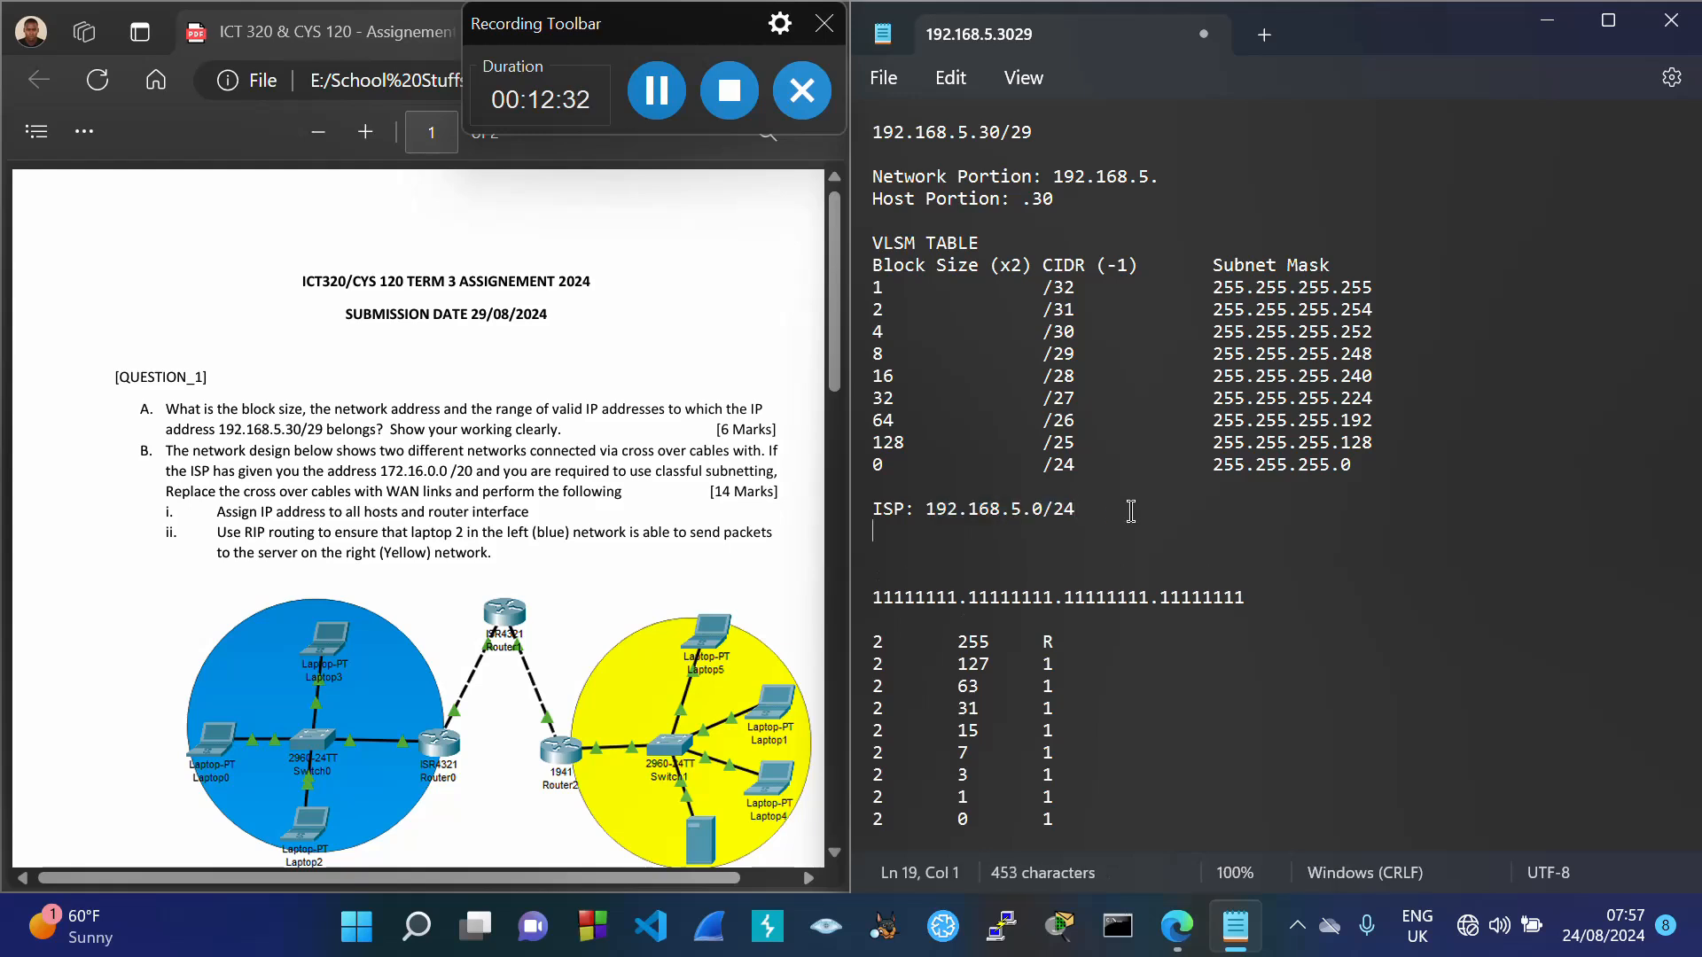
pyautogui.write('Network ')
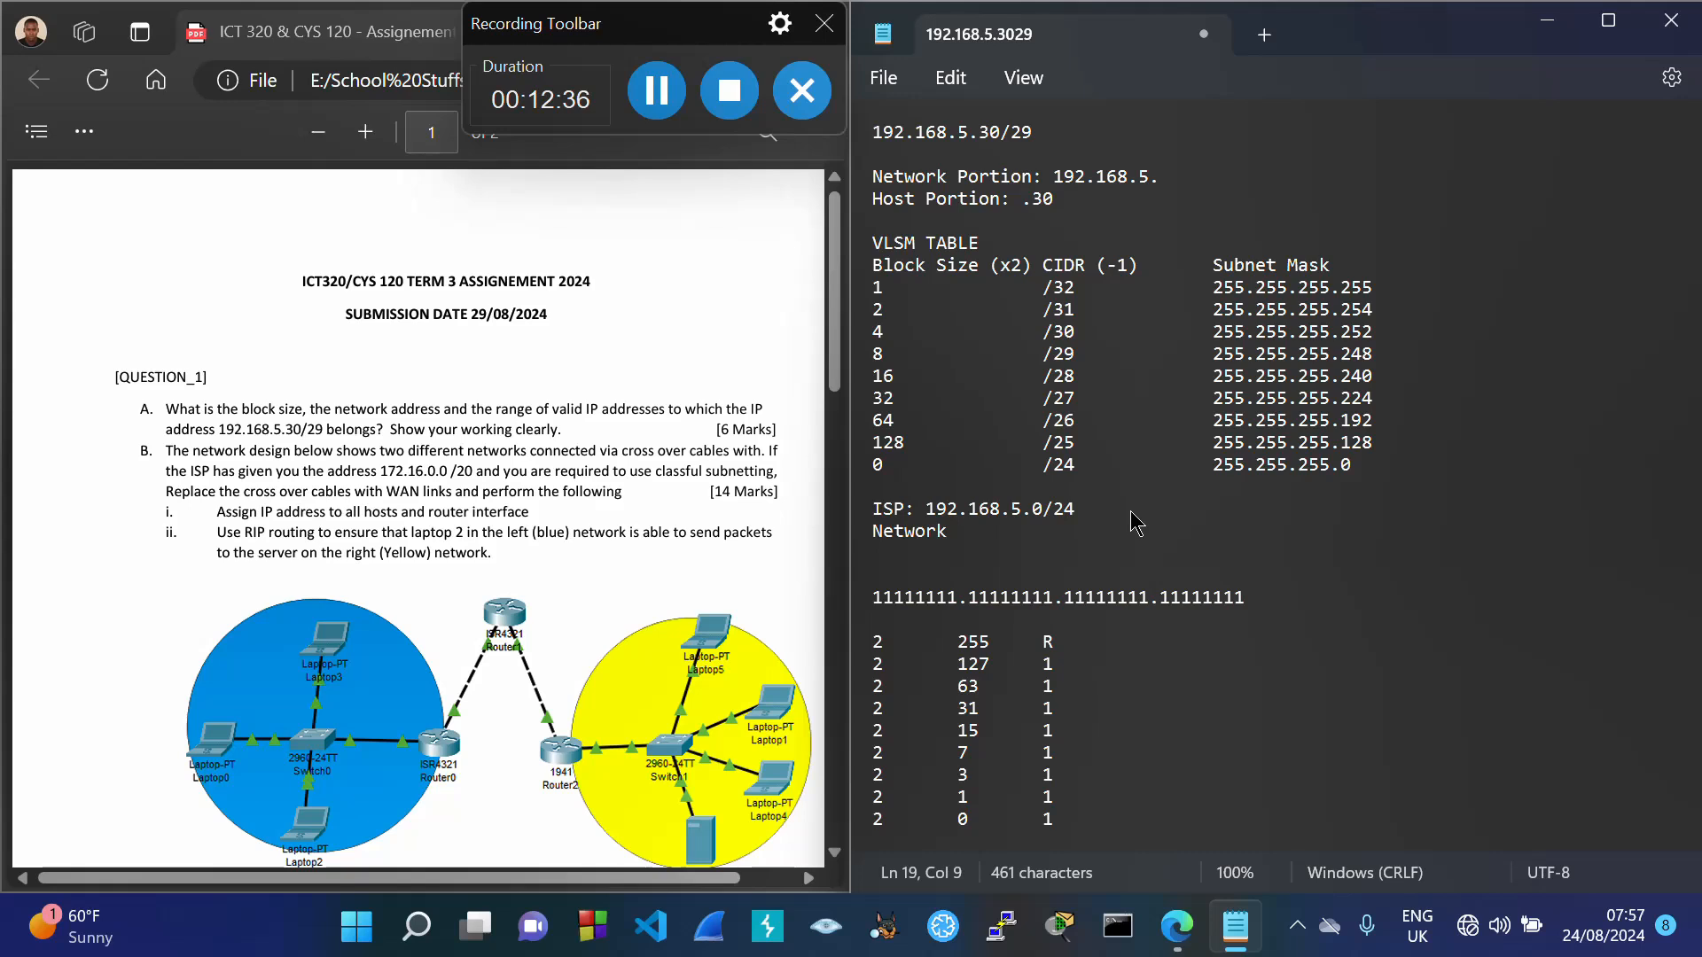
pyautogui.write('IP ')
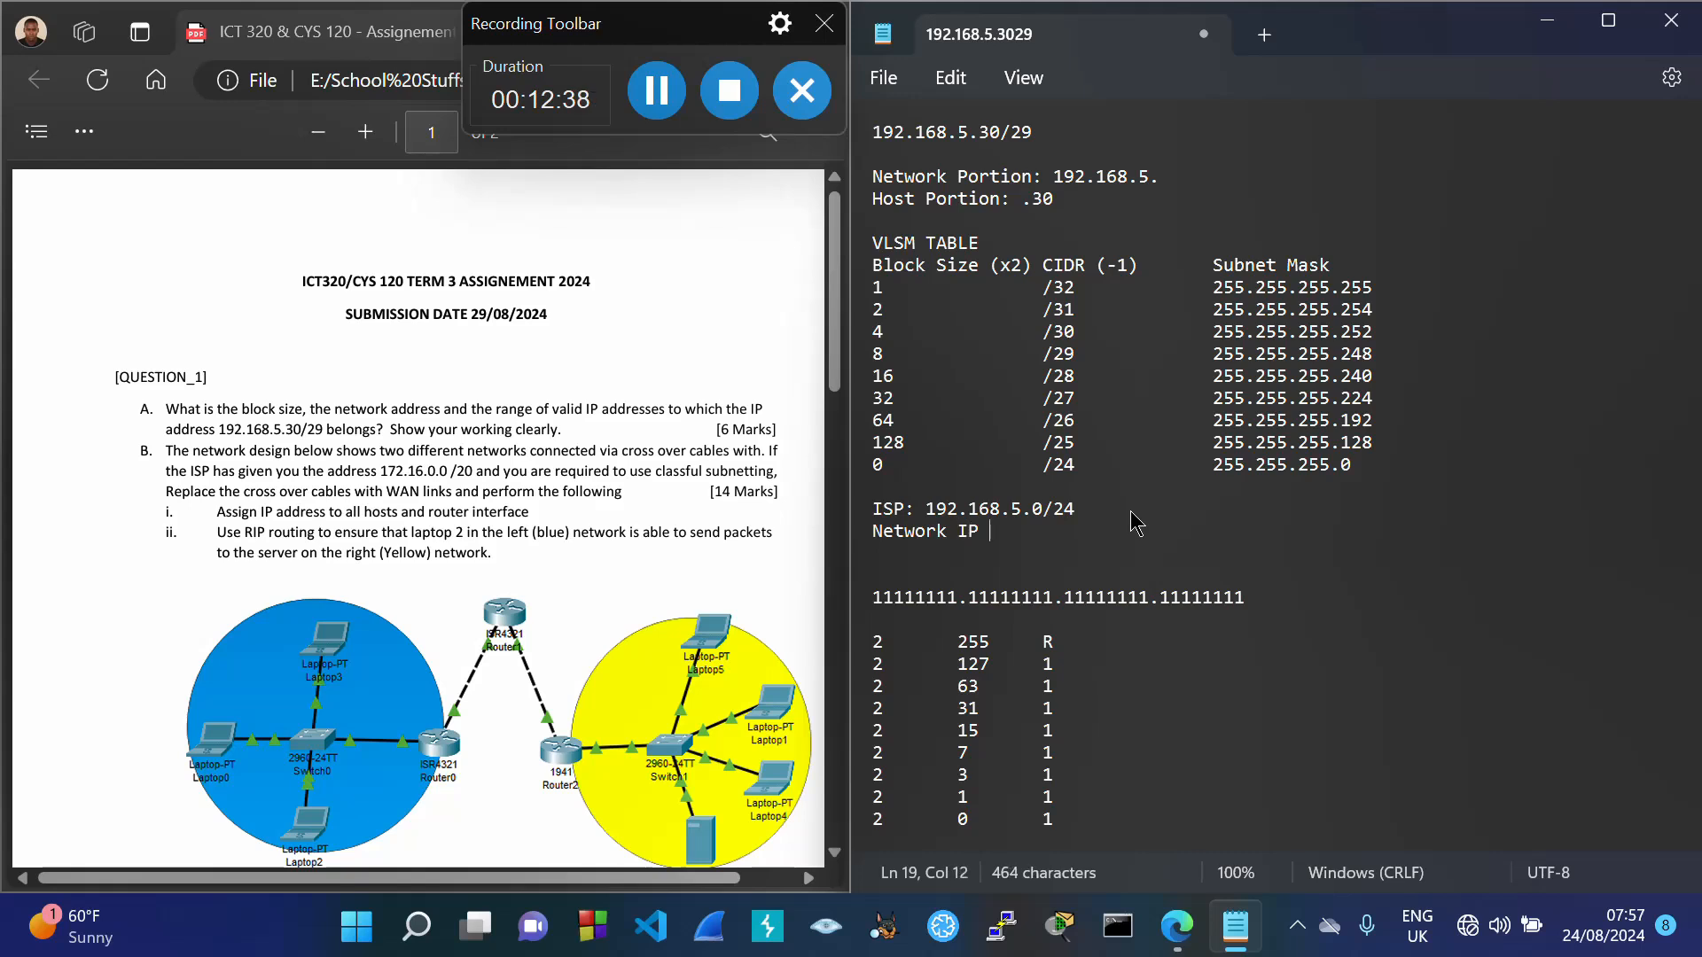
pyautogui.write('Address:')
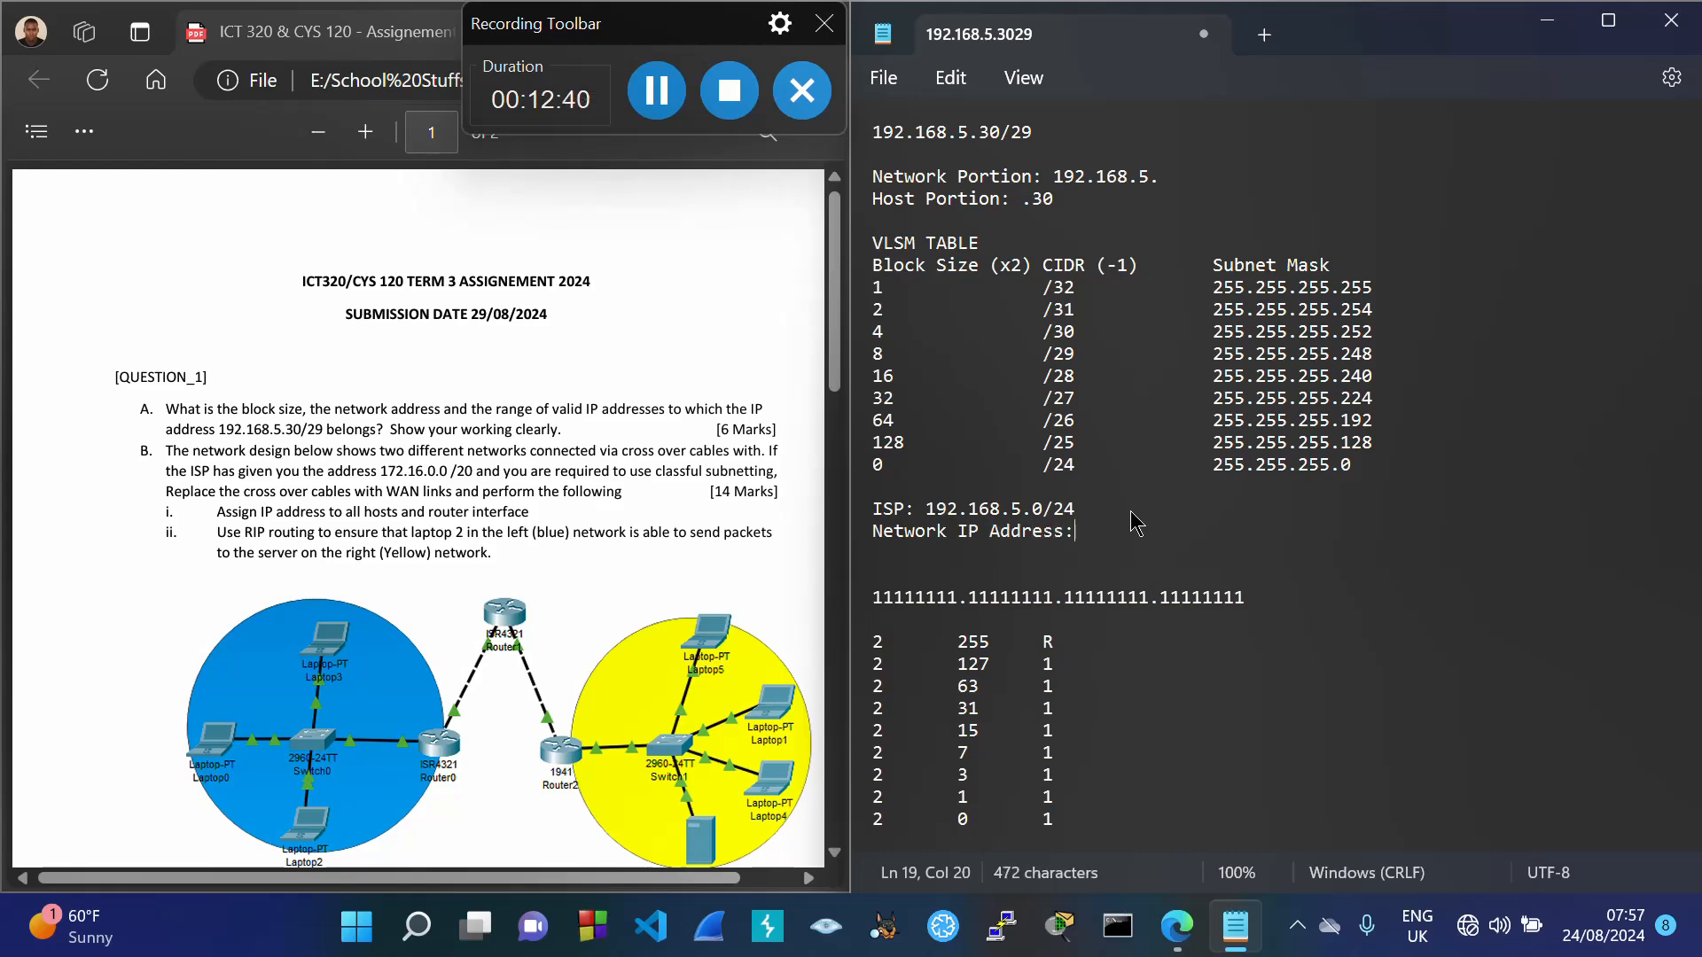
pyautogui.hotkey('ctrl', 'v')
pyautogui.press('Return')
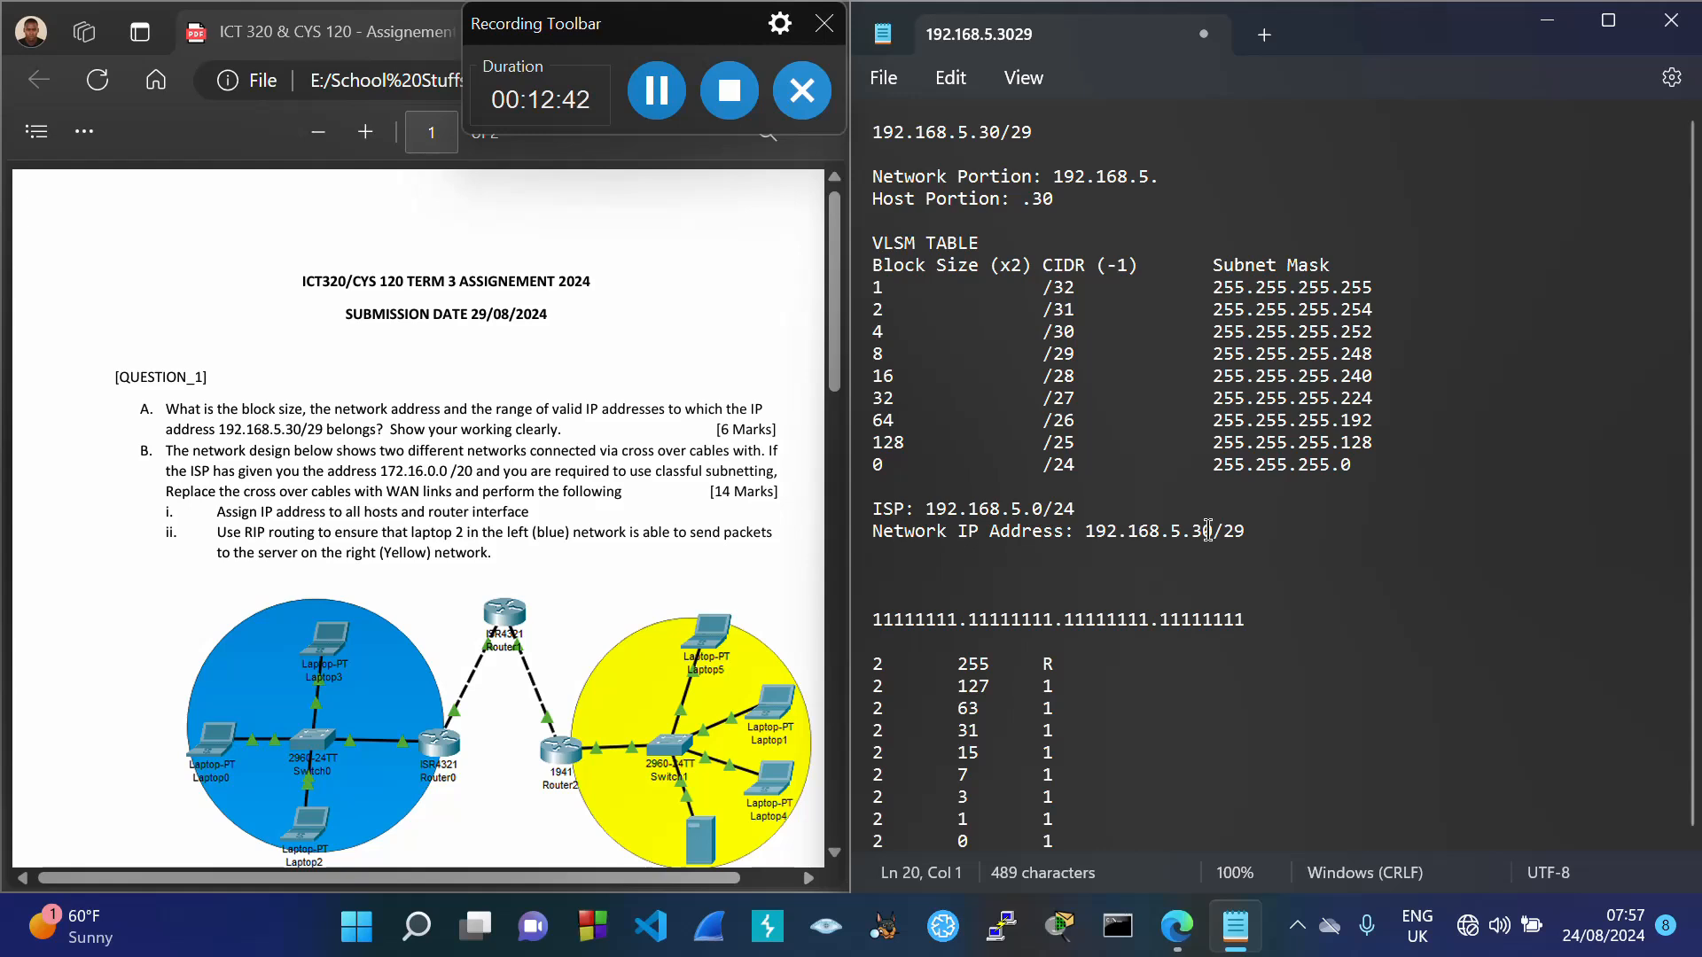
pyautogui.moveTo(1086, 534); pyautogui.dragTo(1254, 541)
pyautogui.press('BackSpace')
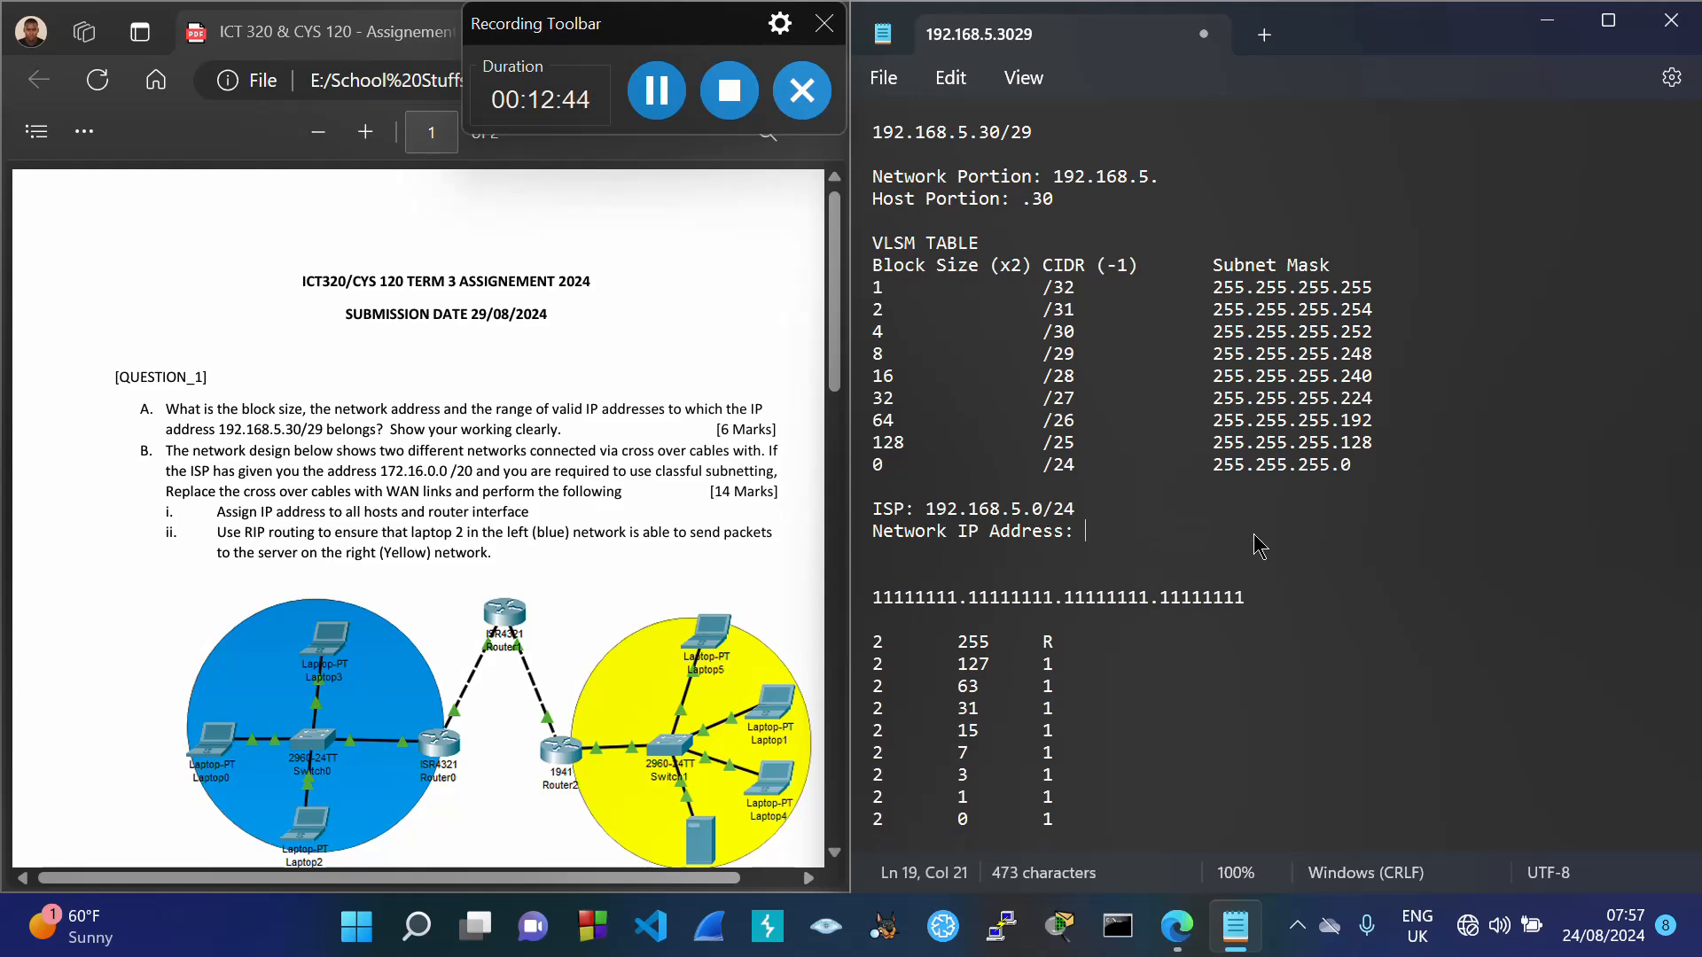
# Step: Copy the ISP address 192.168.5.0/24 in after the "Network IP Address:" label and begin a new line
pyautogui.moveTo(929, 508); pyautogui.dragTo(1078, 509)
pyautogui.hotkey('ctrl', 'c')
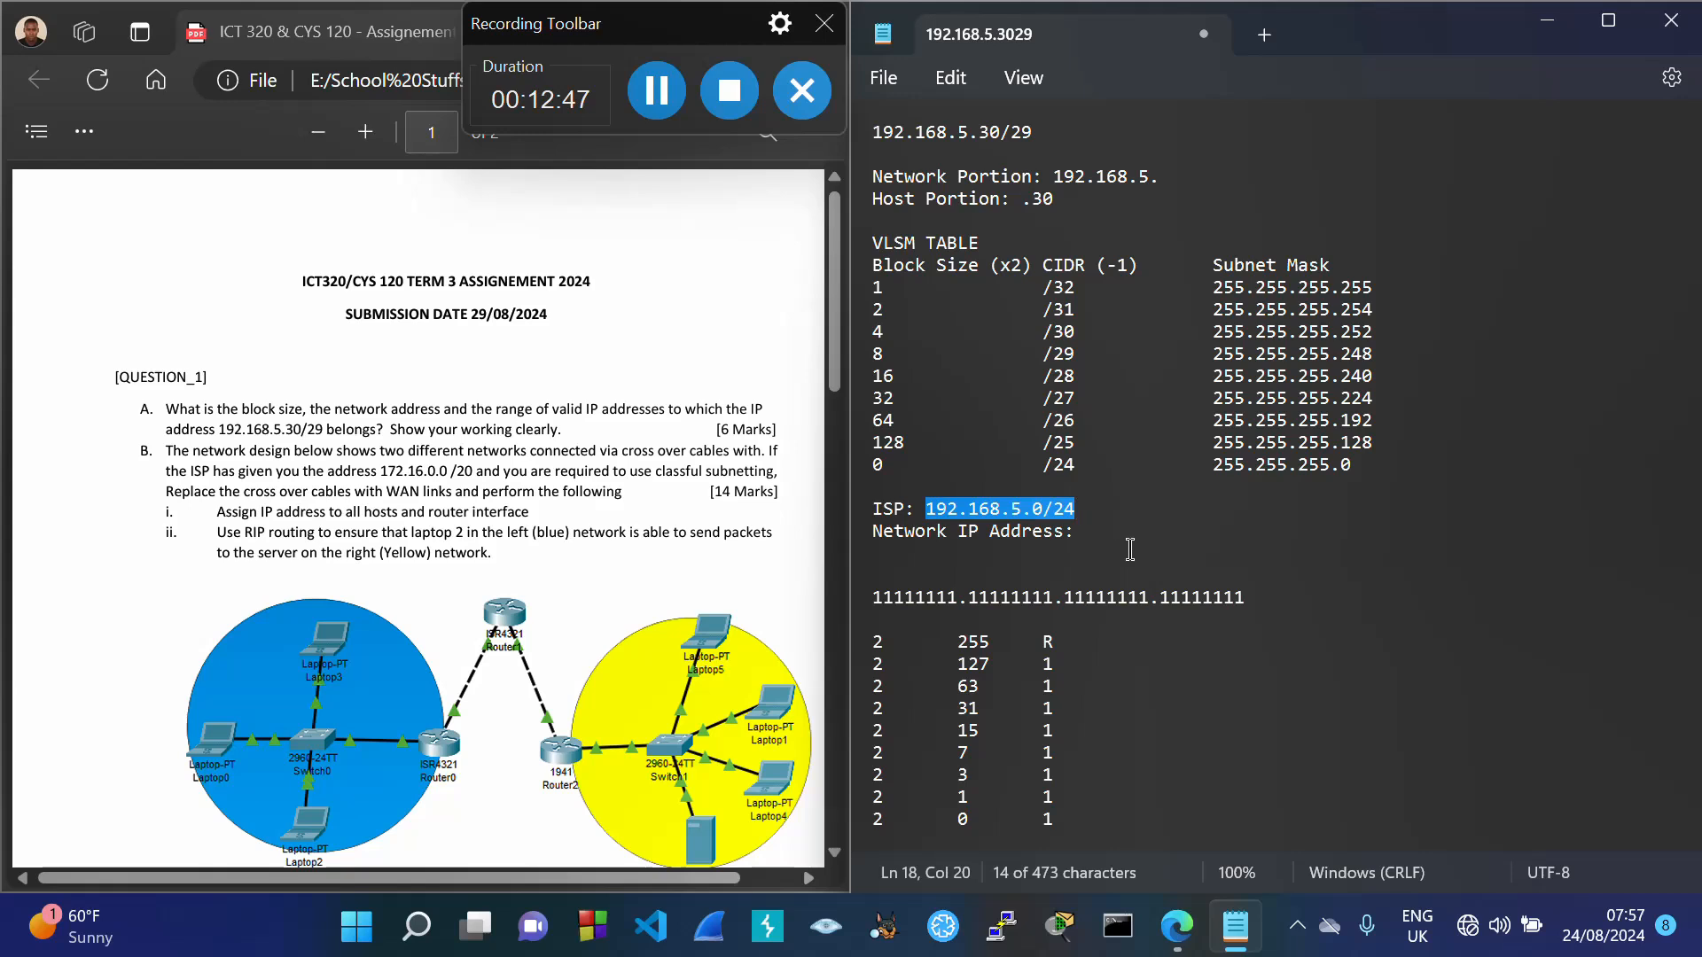
pyautogui.click(1108, 532)
pyautogui.hotkey('ctrl', 'v')
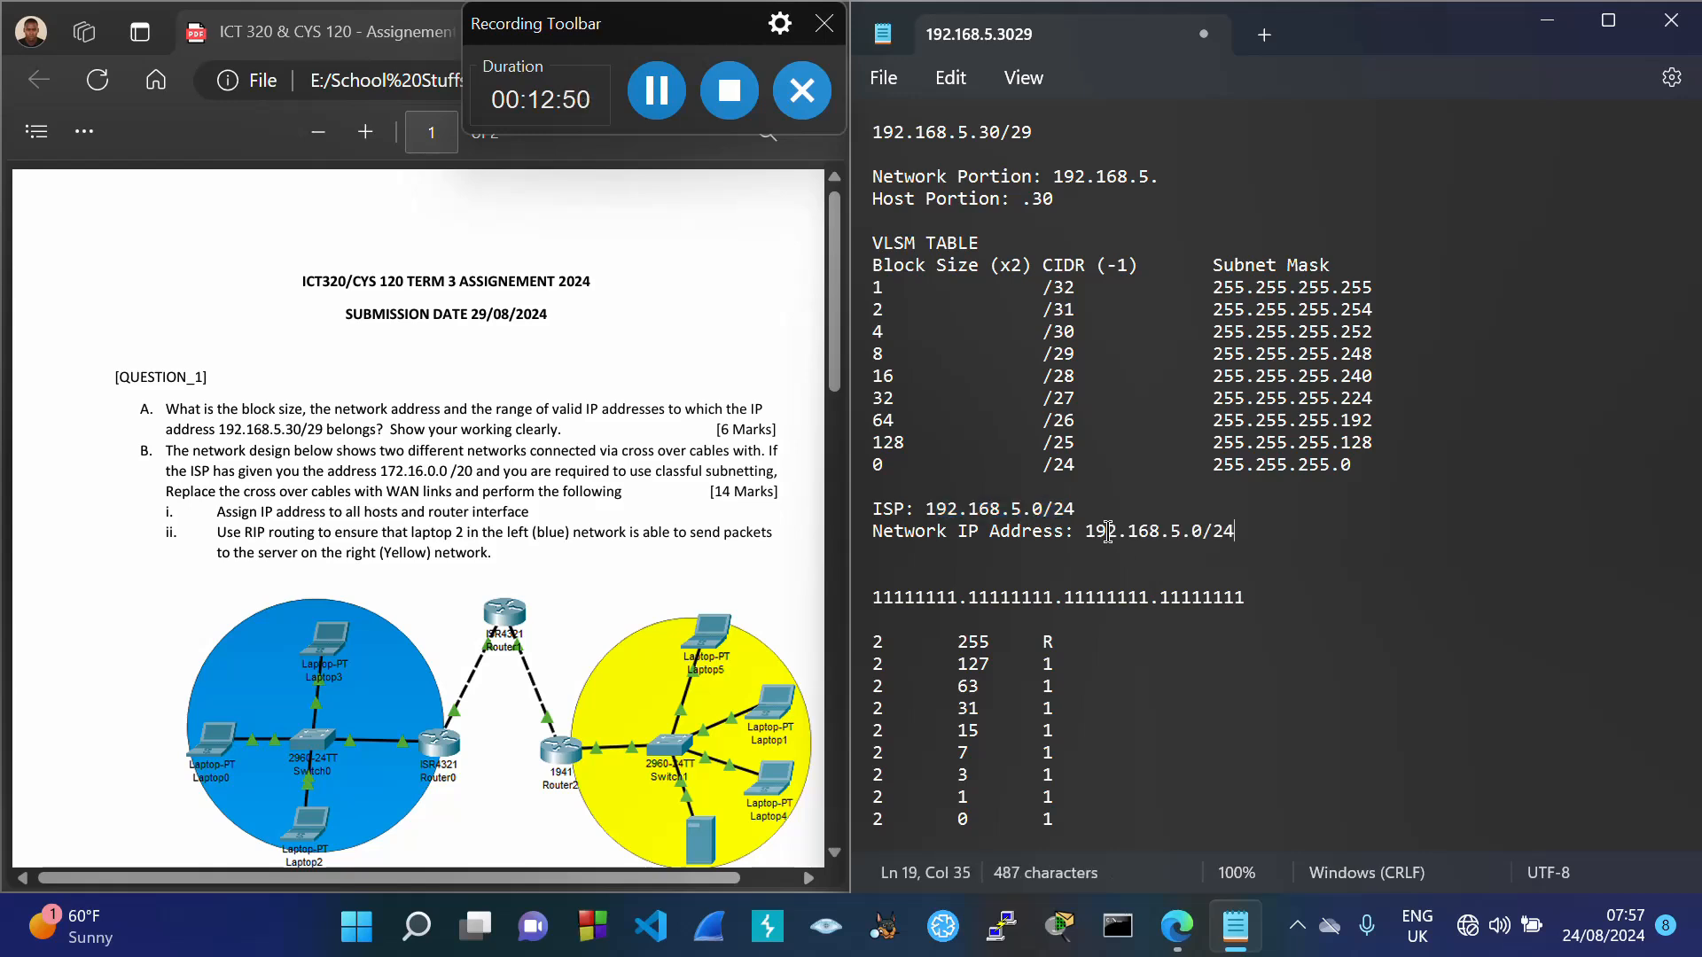
pyautogui.press('Return')
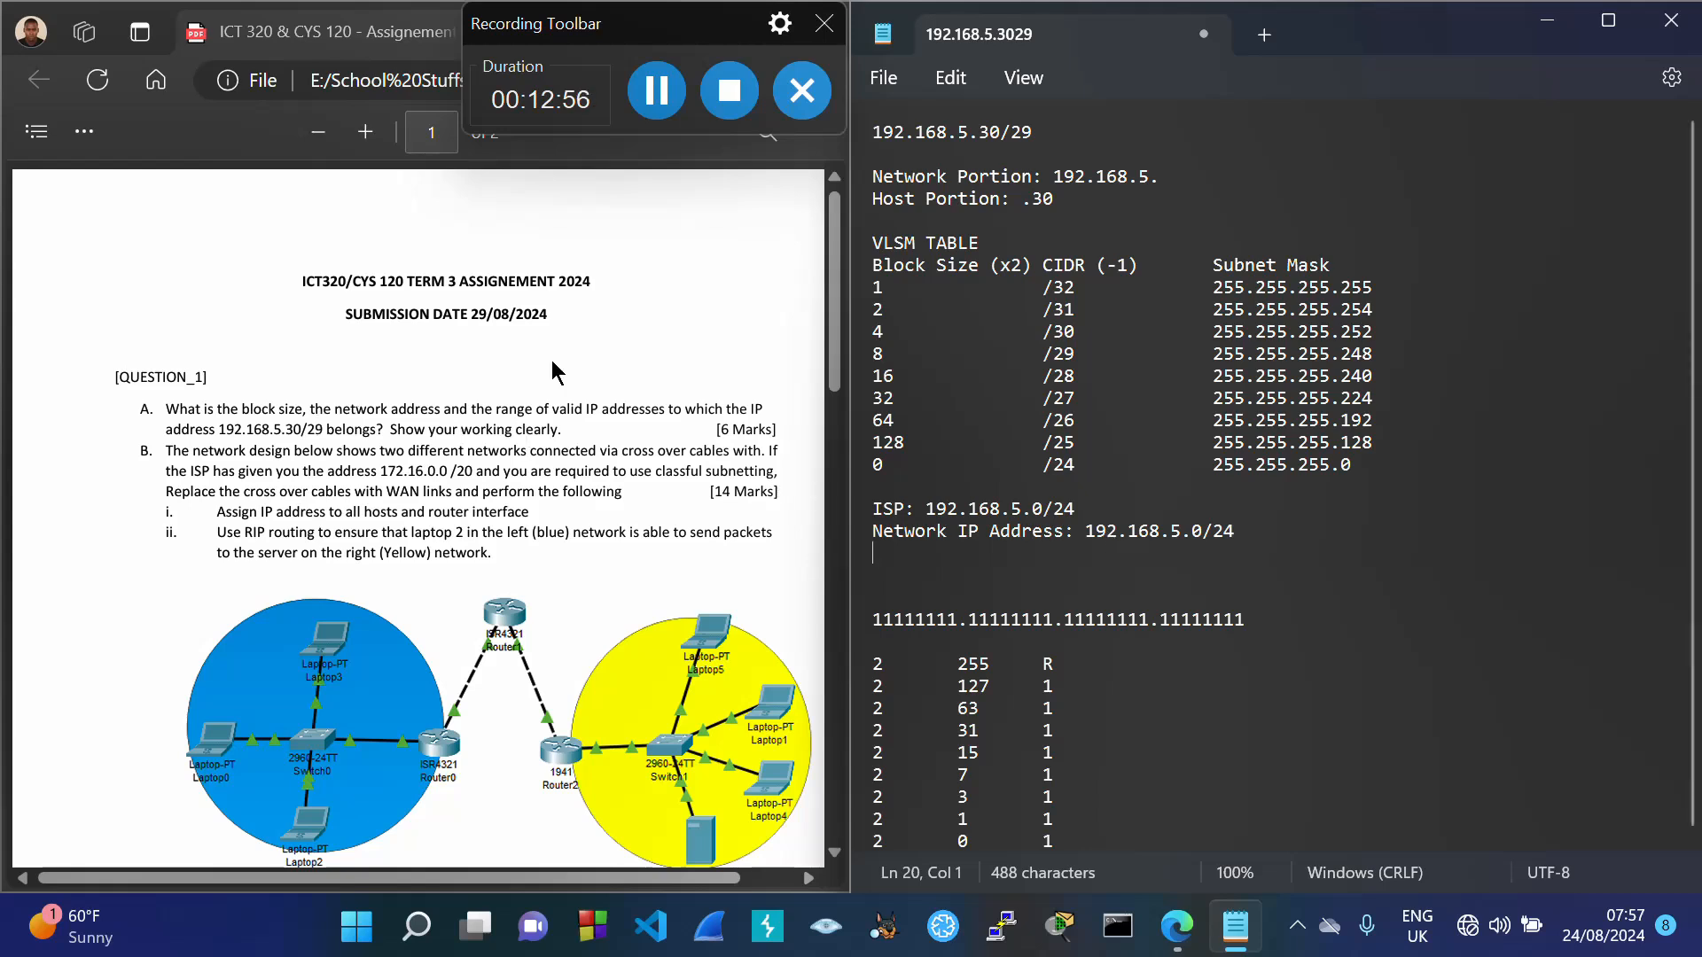
# Step: Check the /29 row of the VLSM table and add the heading "SUBNET 1" below the Network IP Address line, separated by a blank line
pyautogui.moveTo(1011, 133); pyautogui.dragTo(1072, 147)
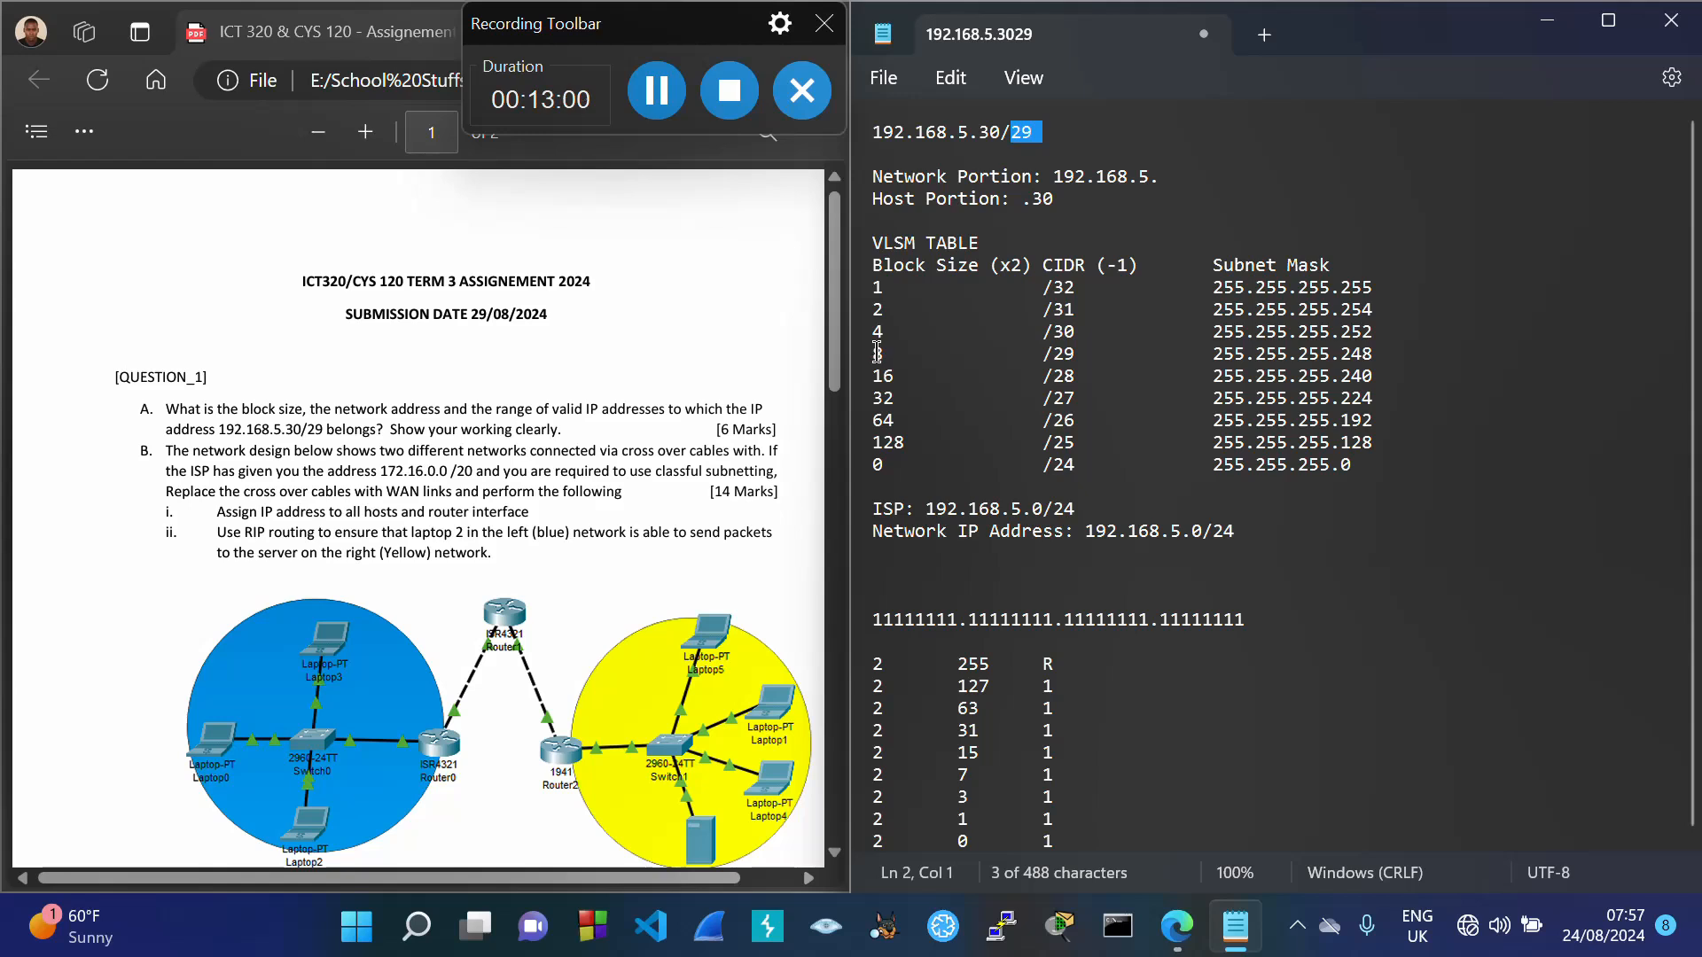
pyautogui.moveTo(877, 353); pyautogui.dragTo(1389, 364)
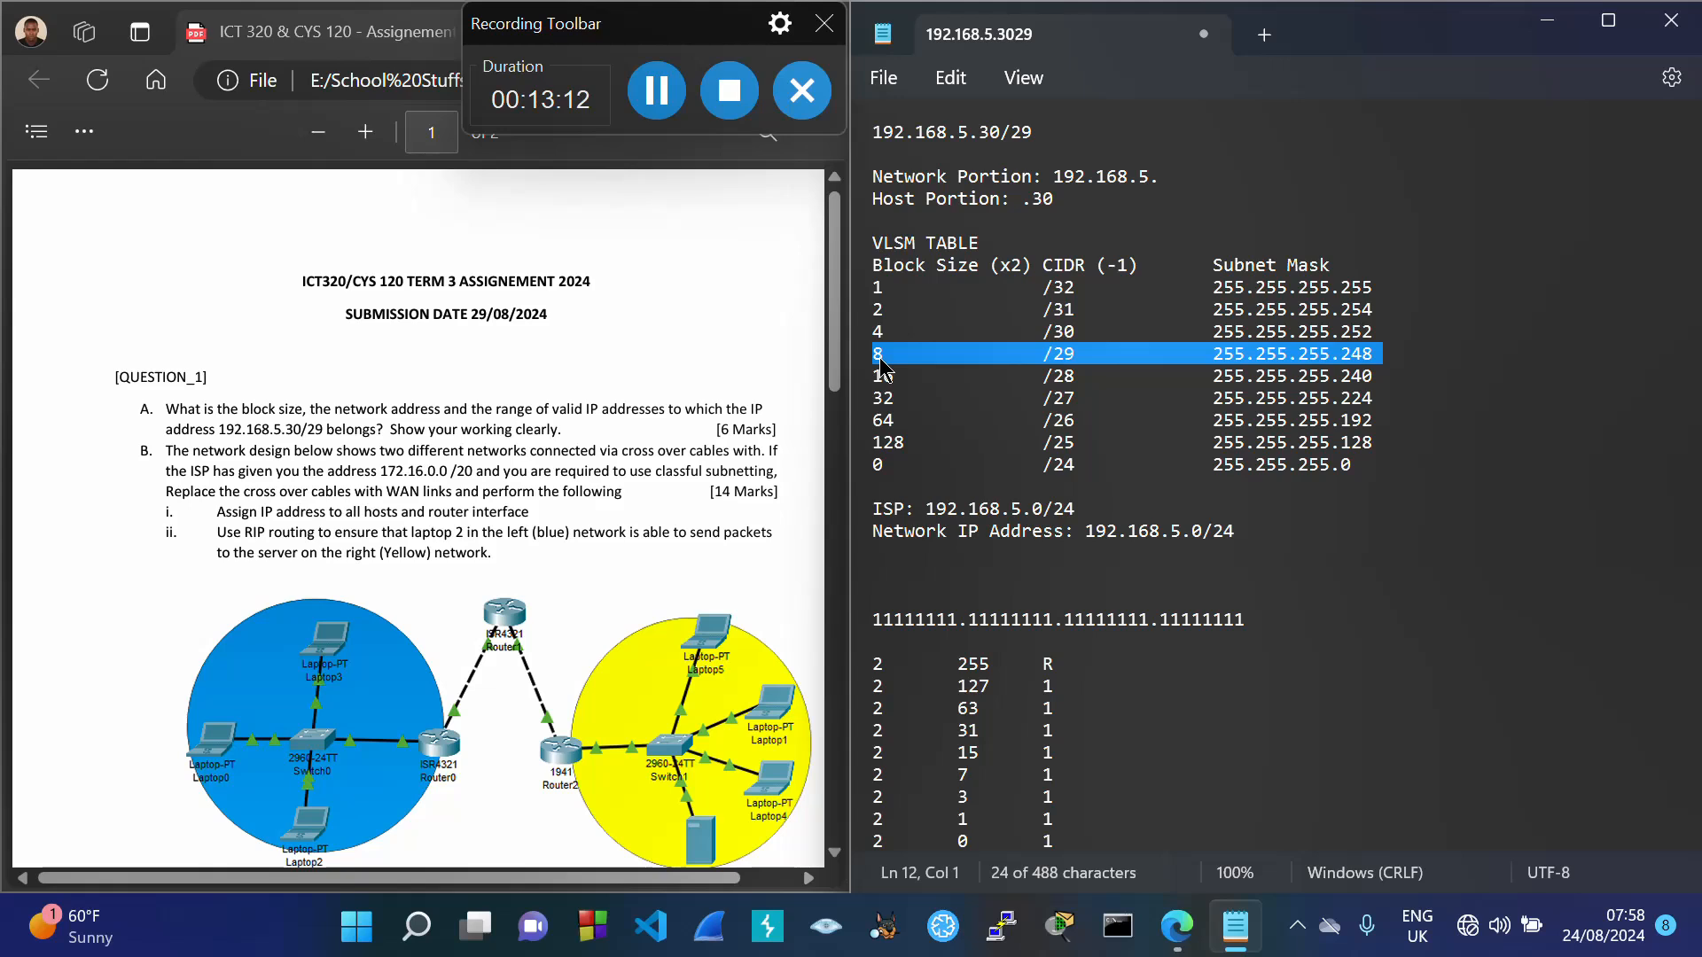
pyautogui.click(1286, 539)
pyautogui.press('Return')
pyautogui.press('Return')
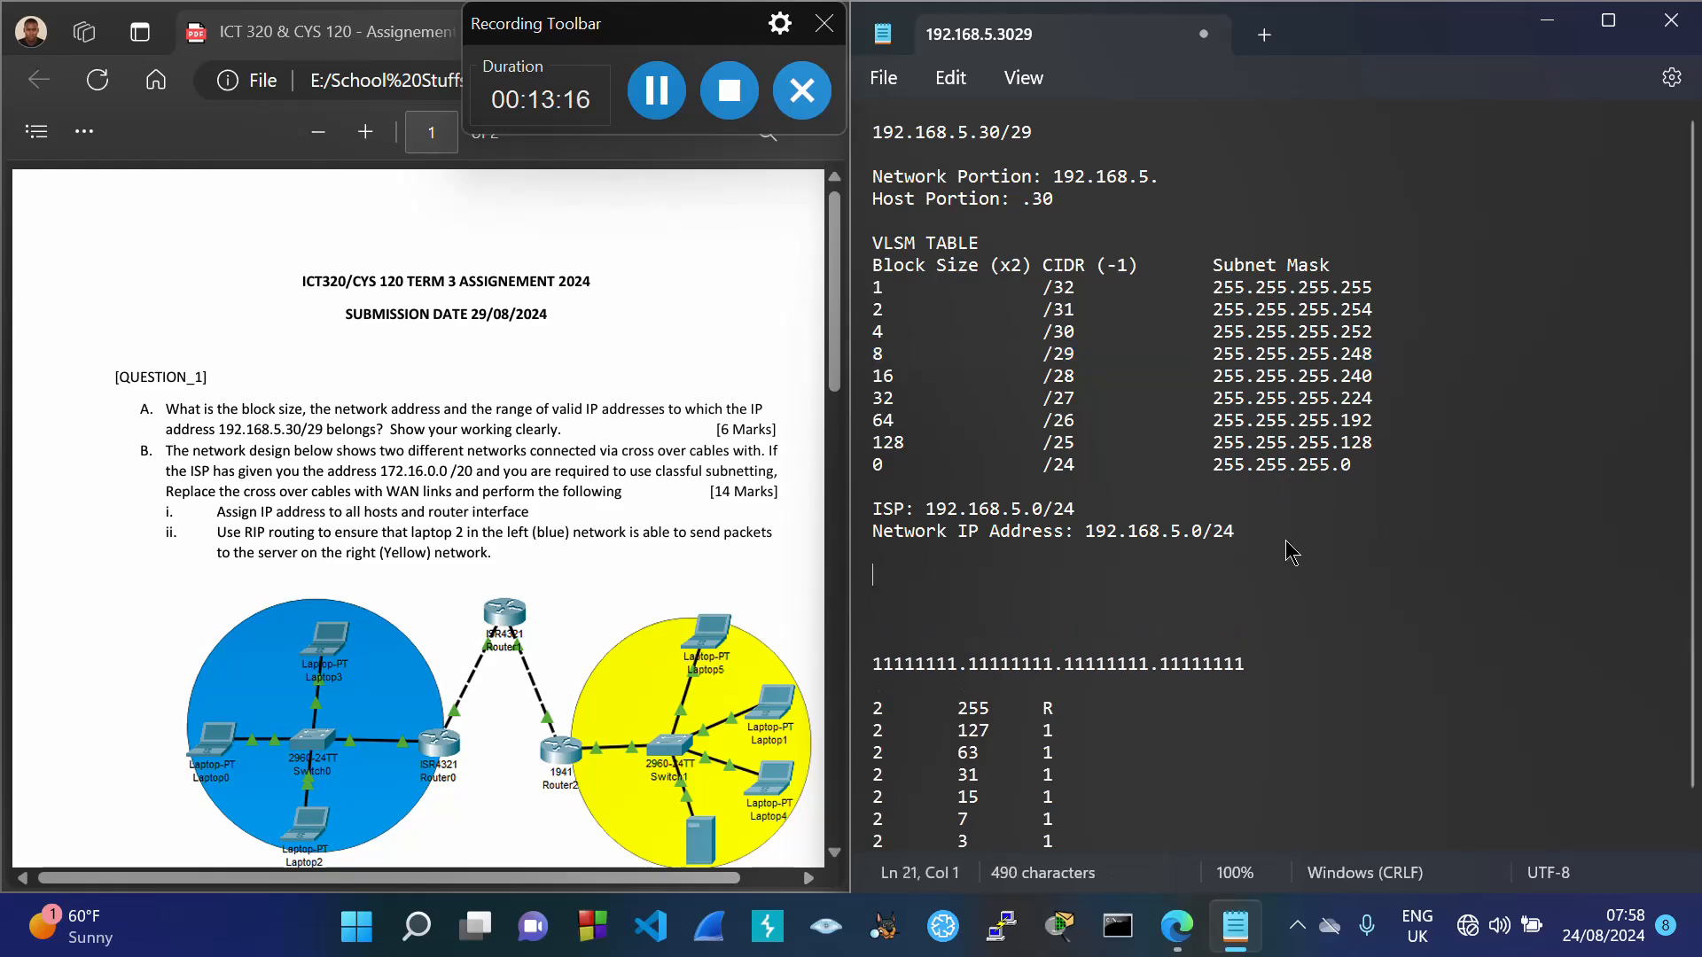
pyautogui.write('Sub')
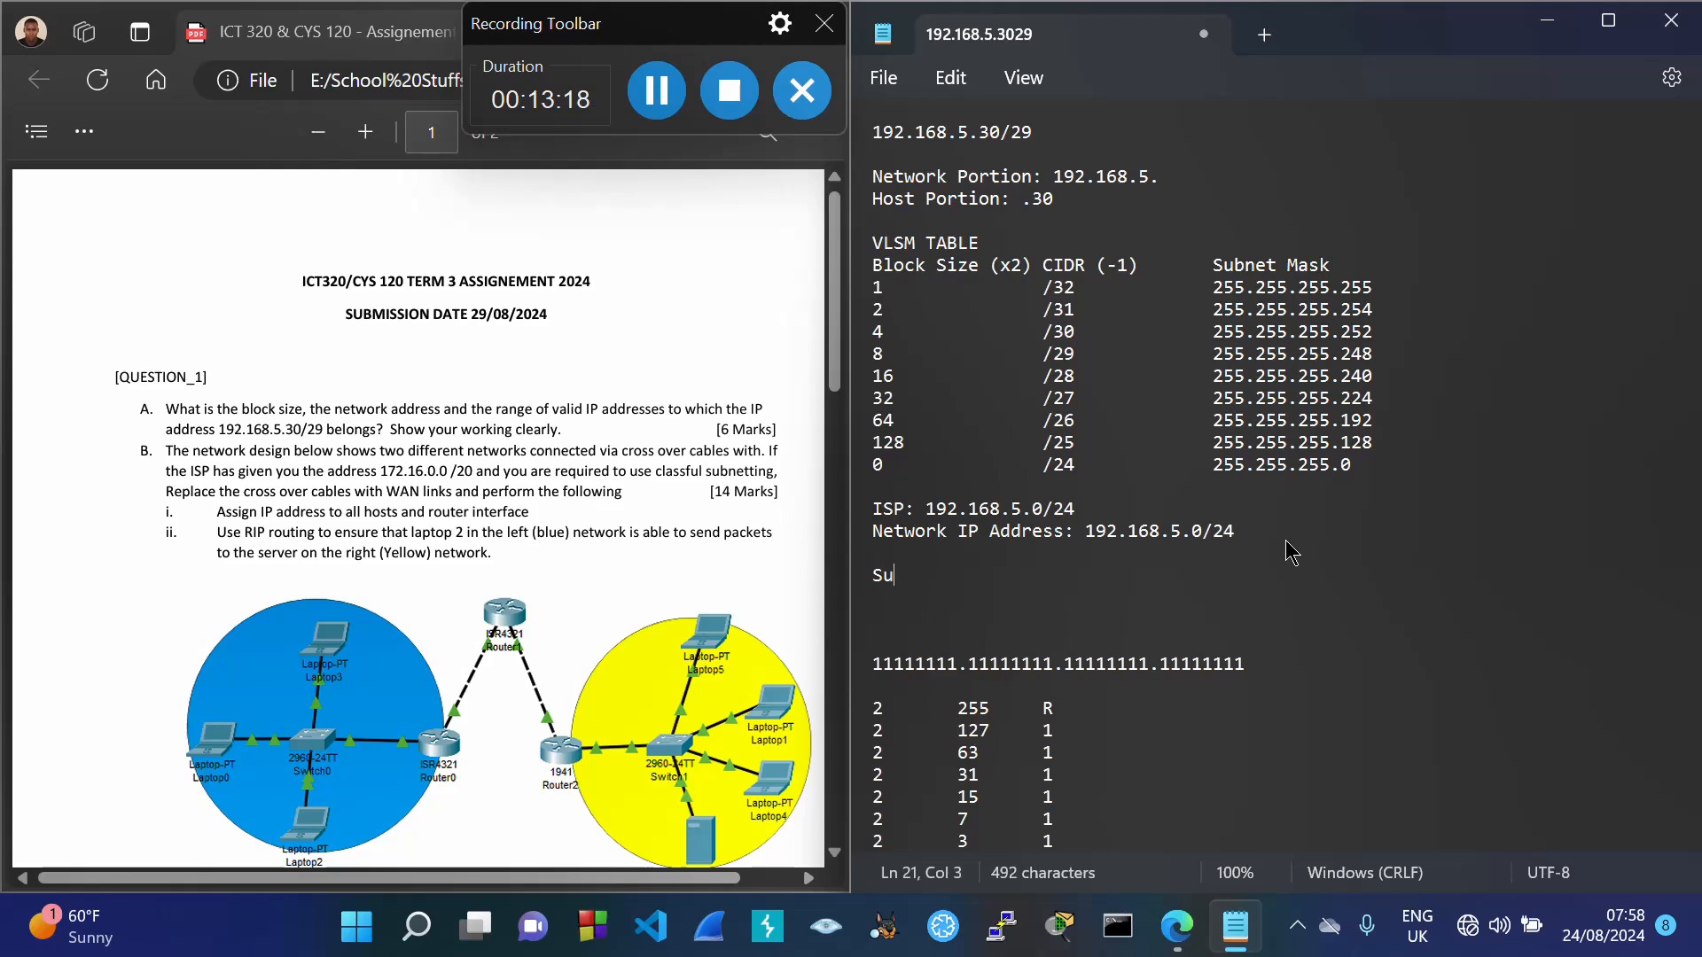
pyautogui.press('BackSpace')
pyautogui.press('BackSpace')
pyautogui.write('UBNET 1')
pyautogui.press('Return')
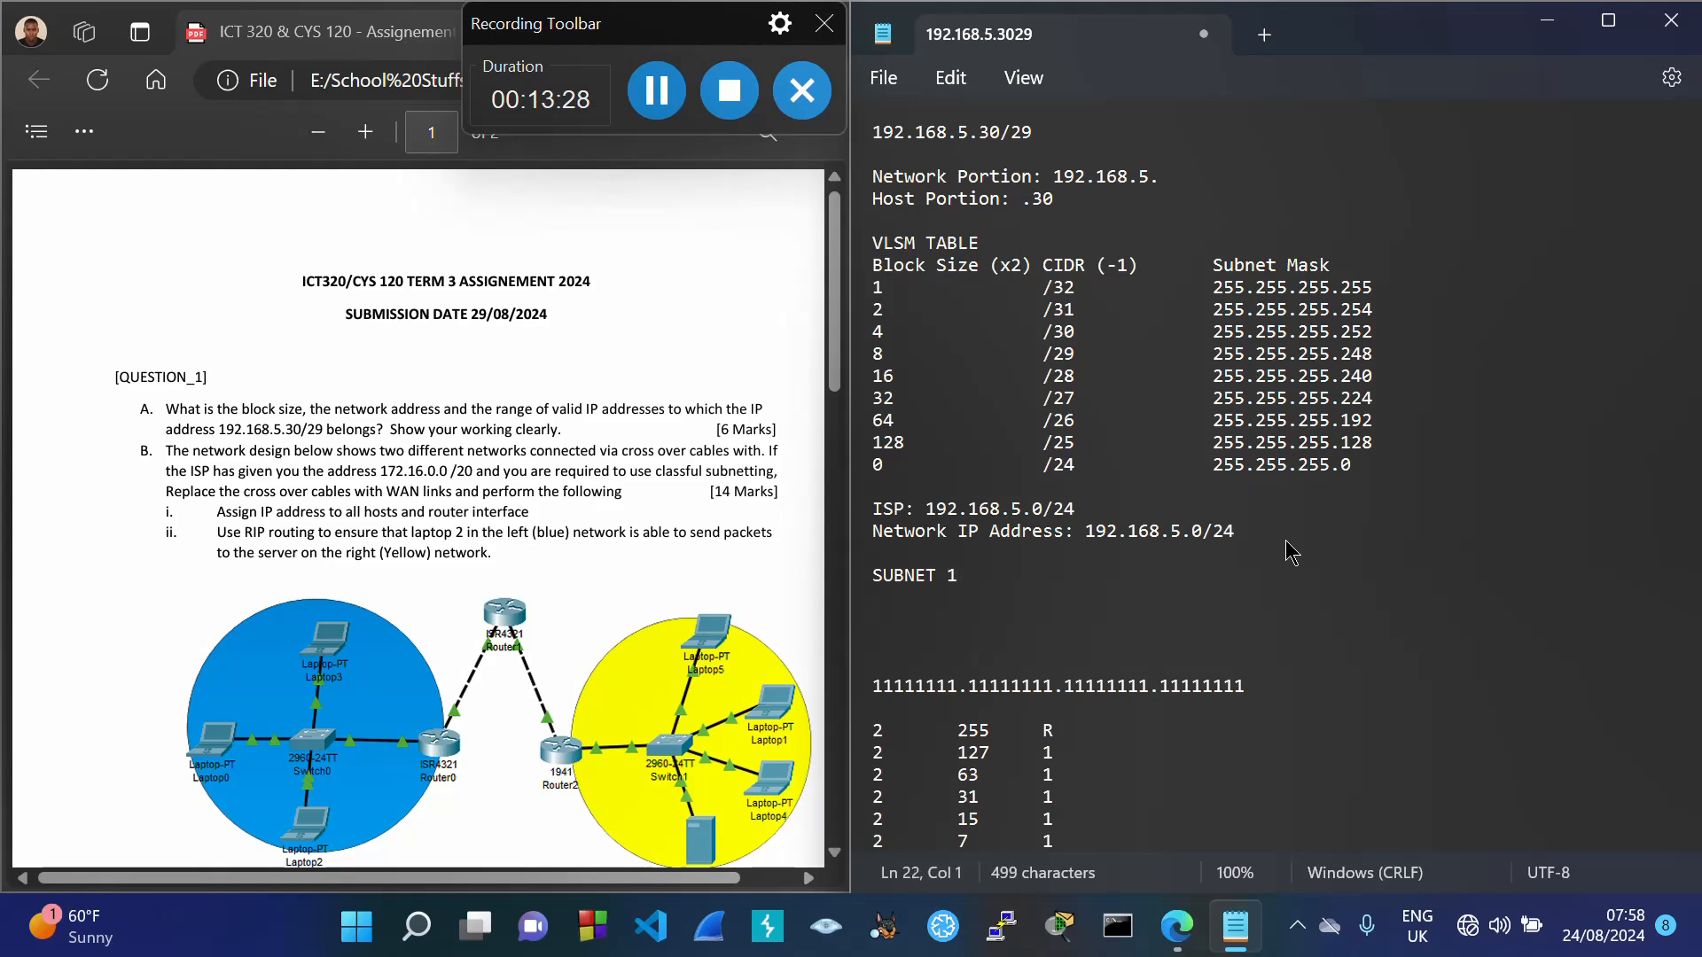
# Step: Insert the line "Block Size: 8" between the Network IP Address line and the SUBNET 1 heading
pyautogui.click(1254, 532)
pyautogui.press('Return')
pyautogui.press('Return')
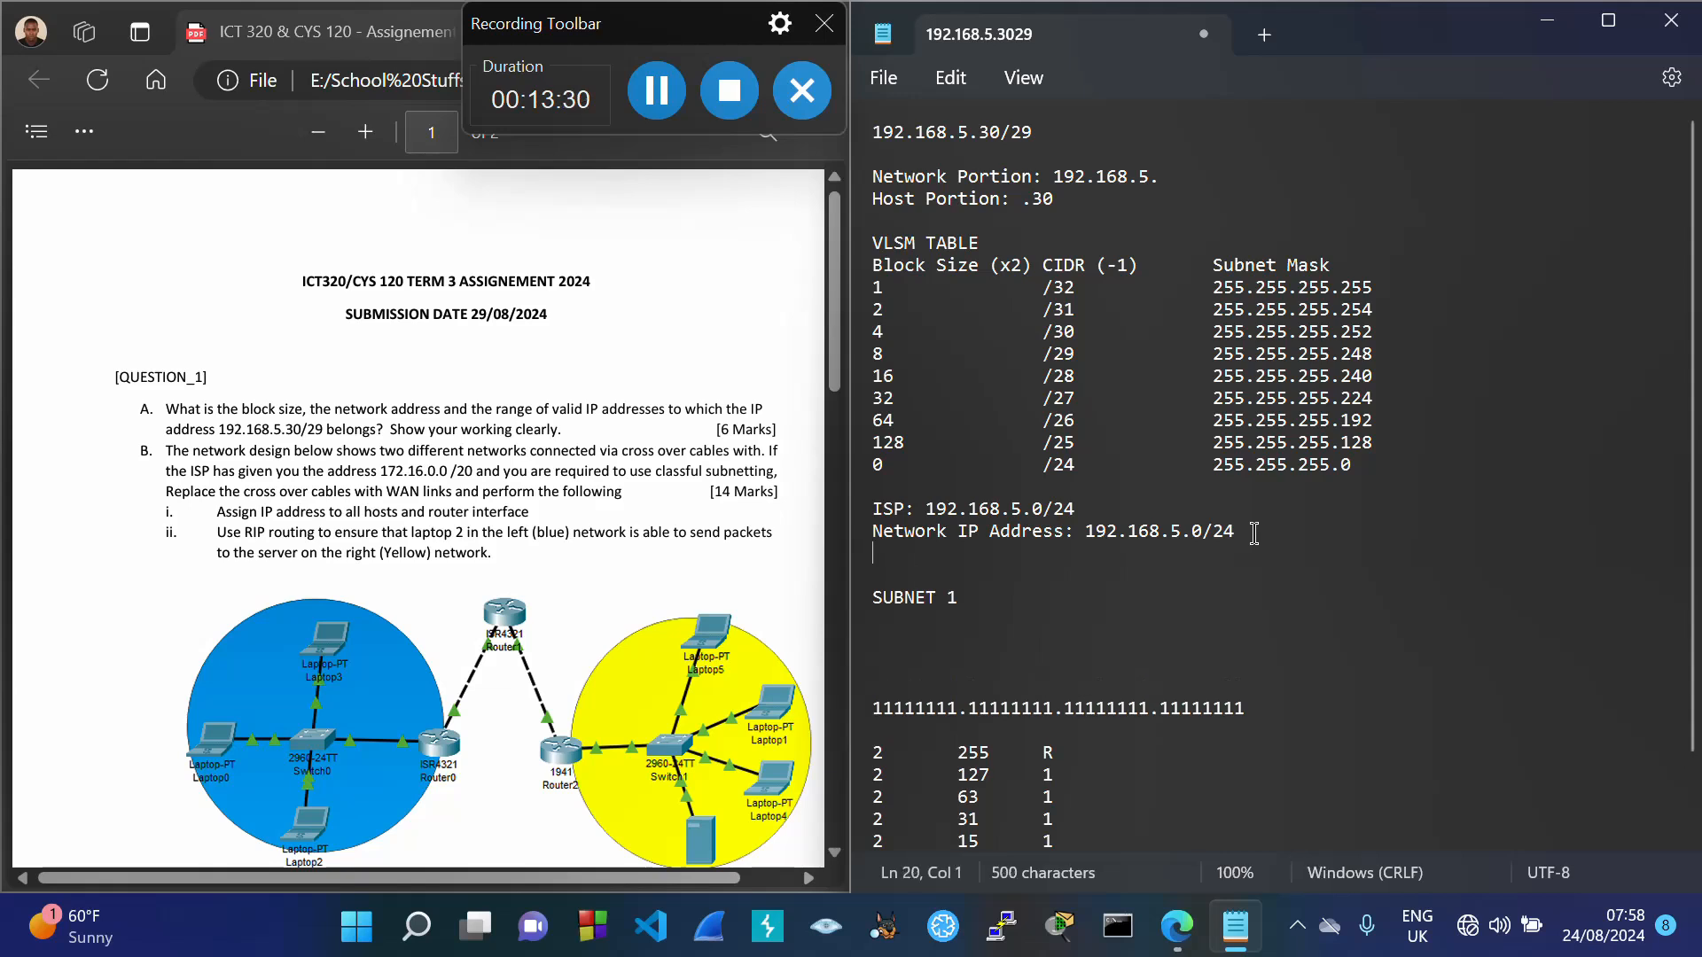
pyautogui.write('lo')
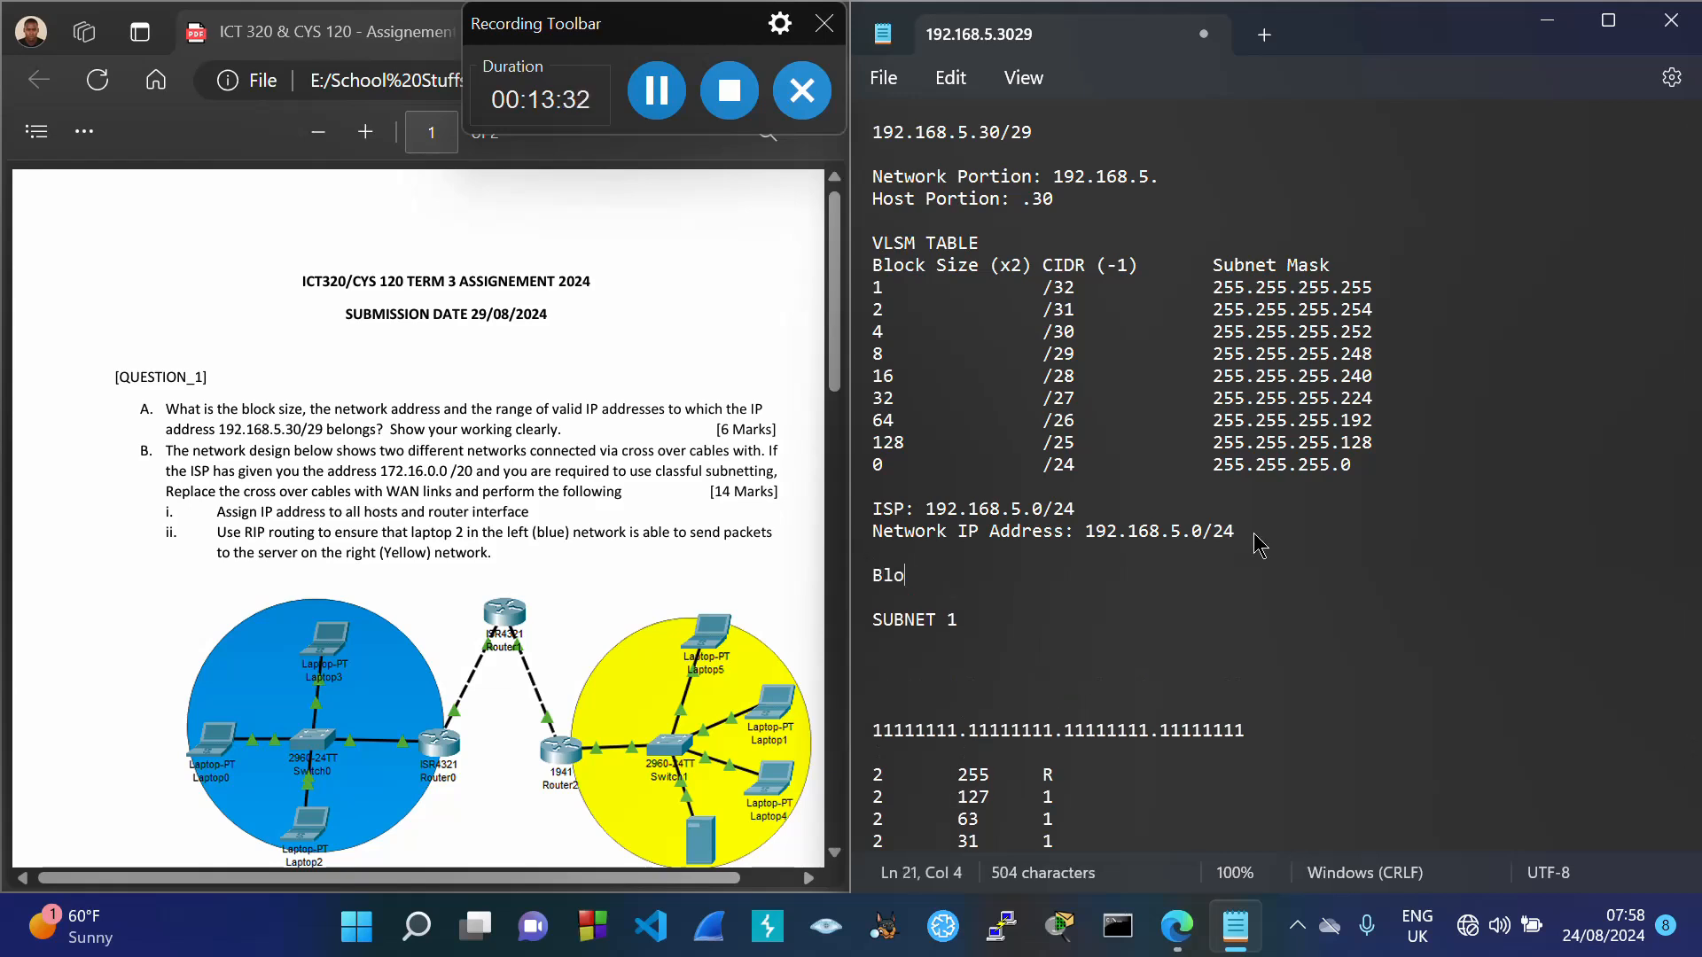
pyautogui.write('ck Size: ')
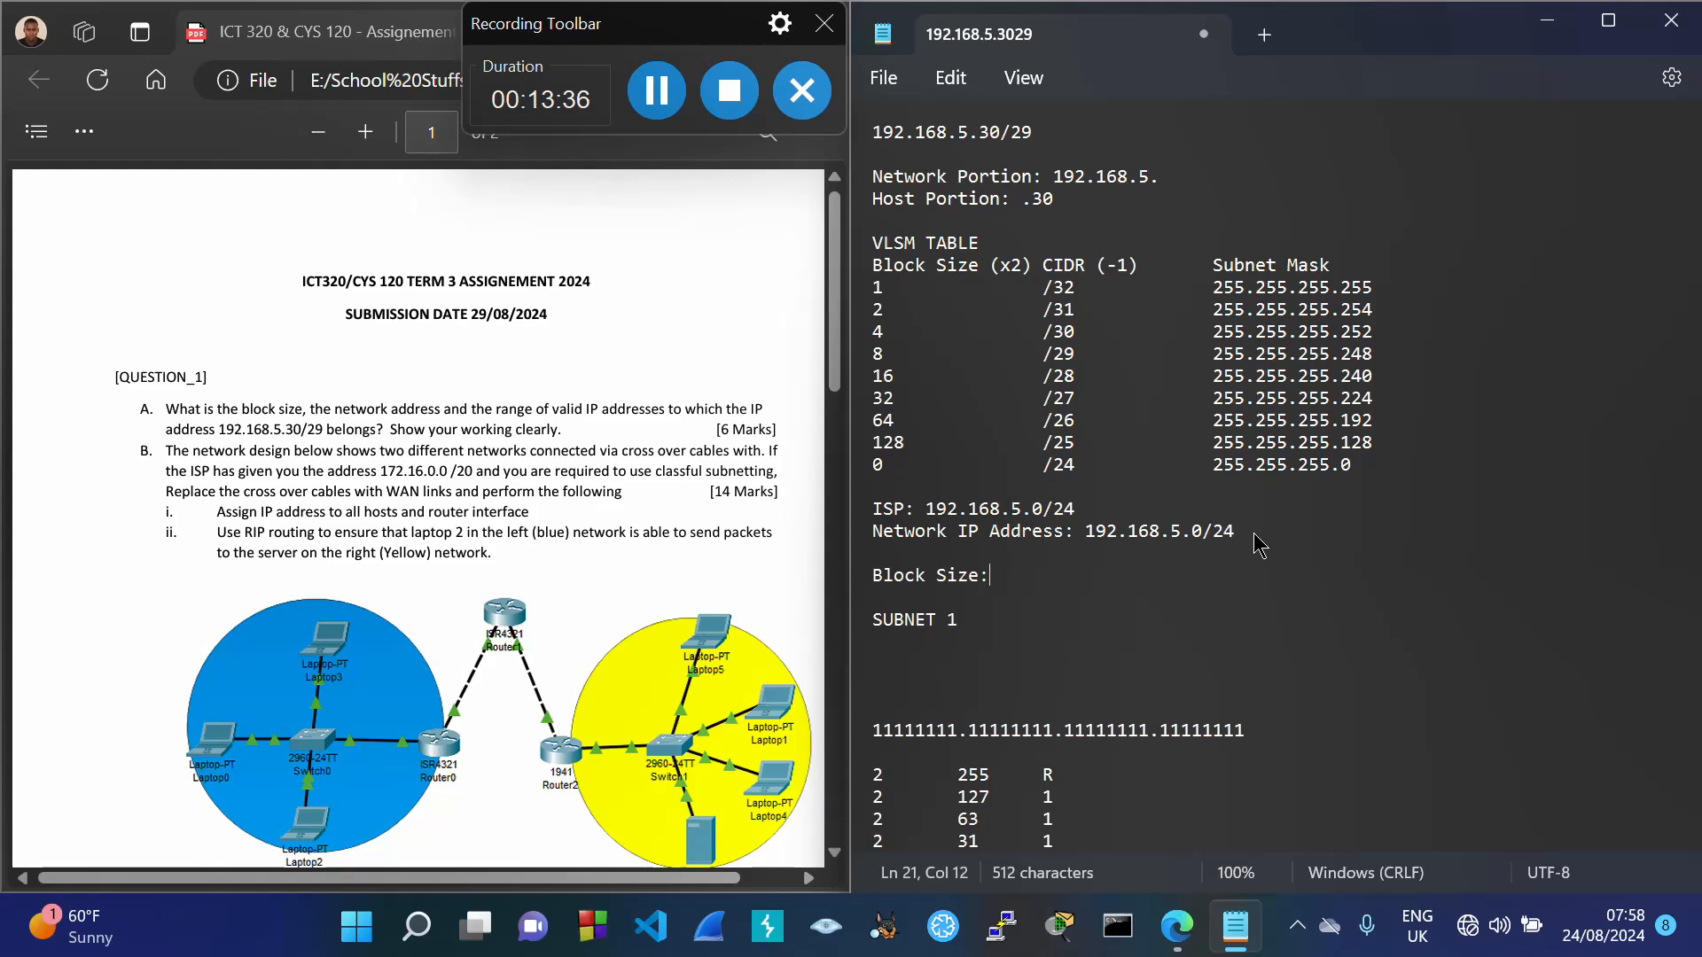
pyautogui.write('8')
pyautogui.press('Return')
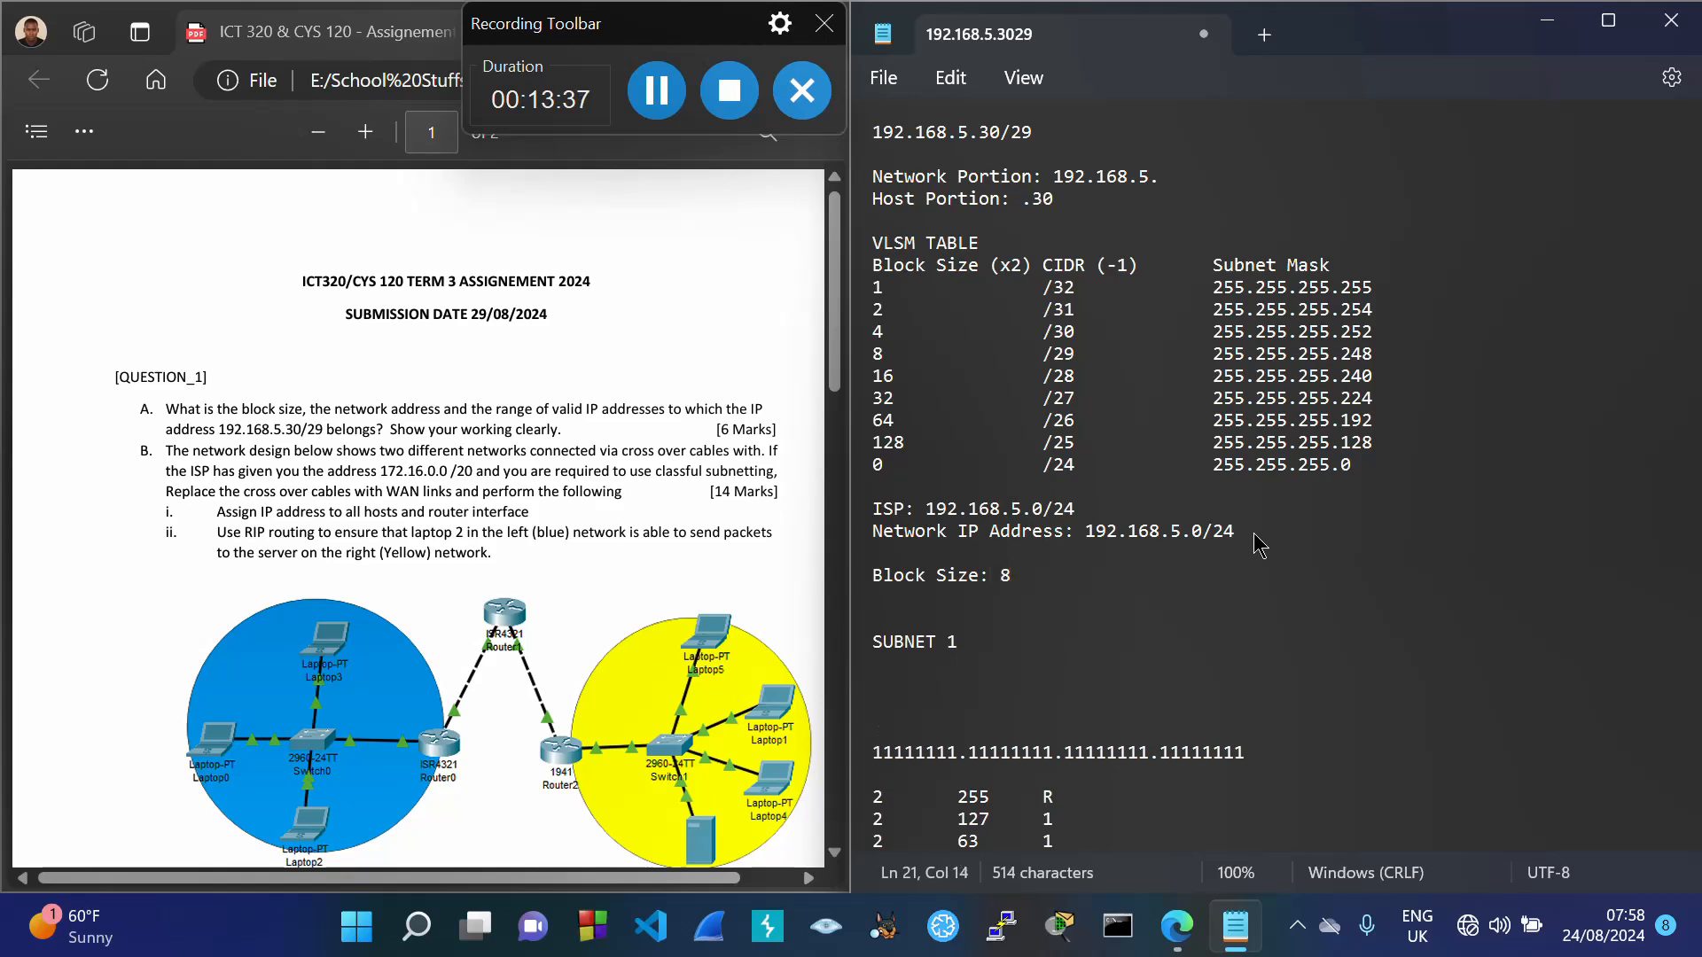
# Step: Add the line "Hosts: 6" directly under the Block Size line
pyautogui.write('Hosts:')
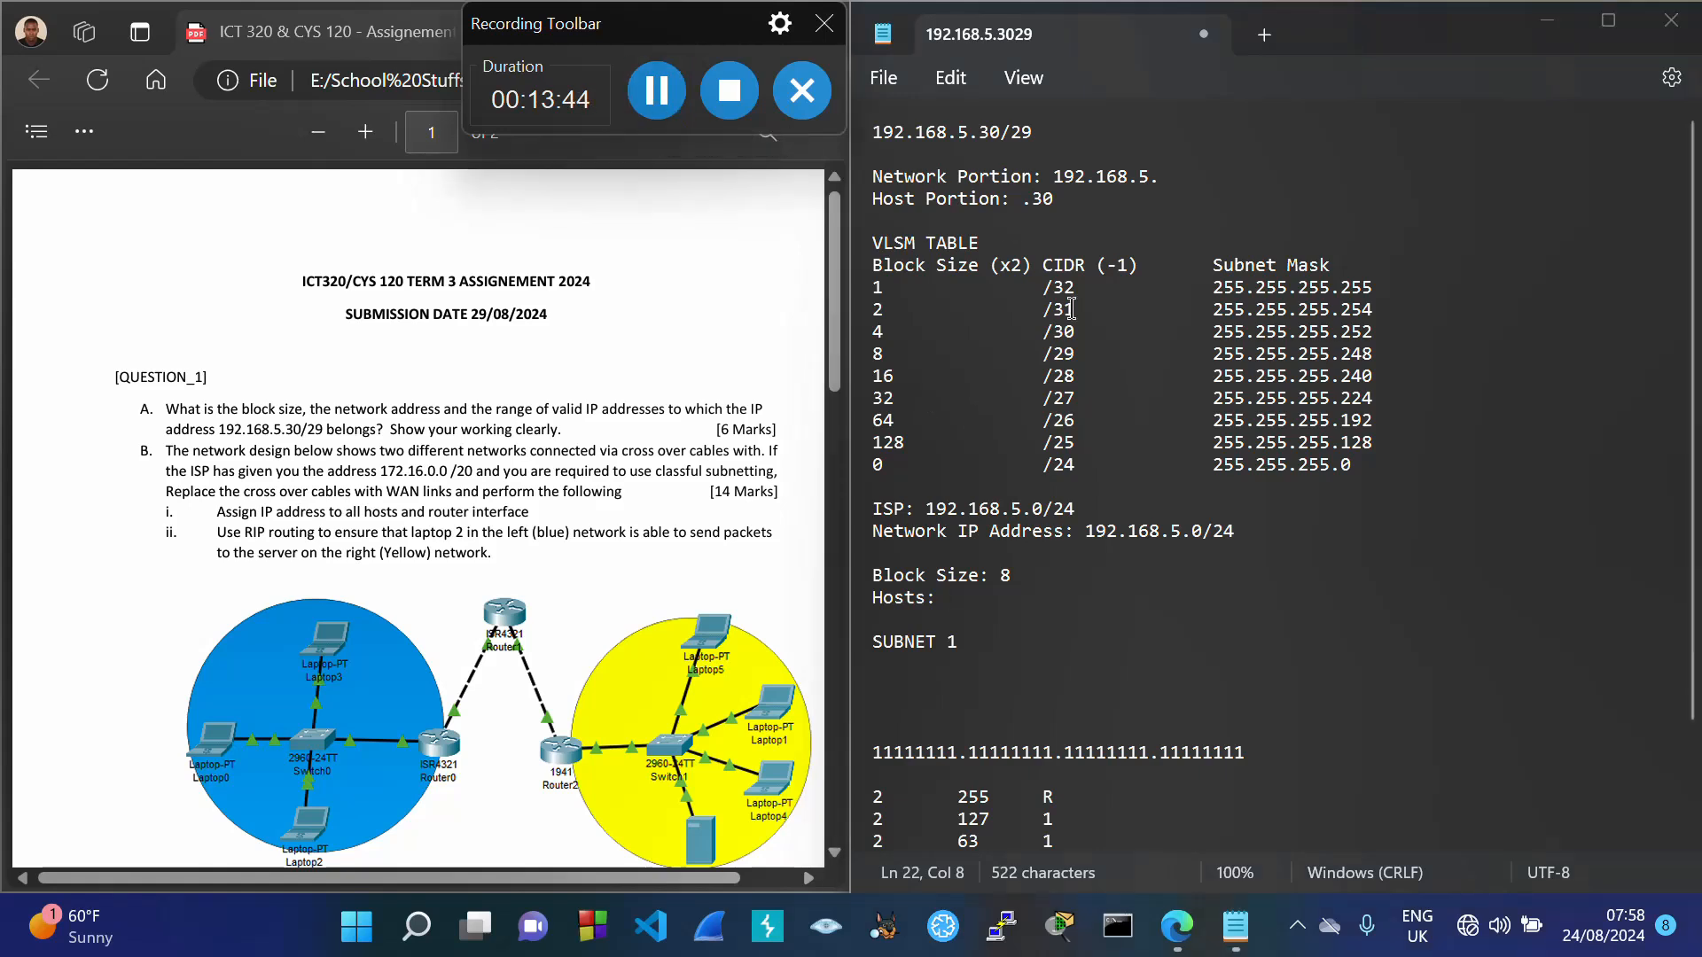
pyautogui.moveTo(1000, 576); pyautogui.dragTo(1041, 588)
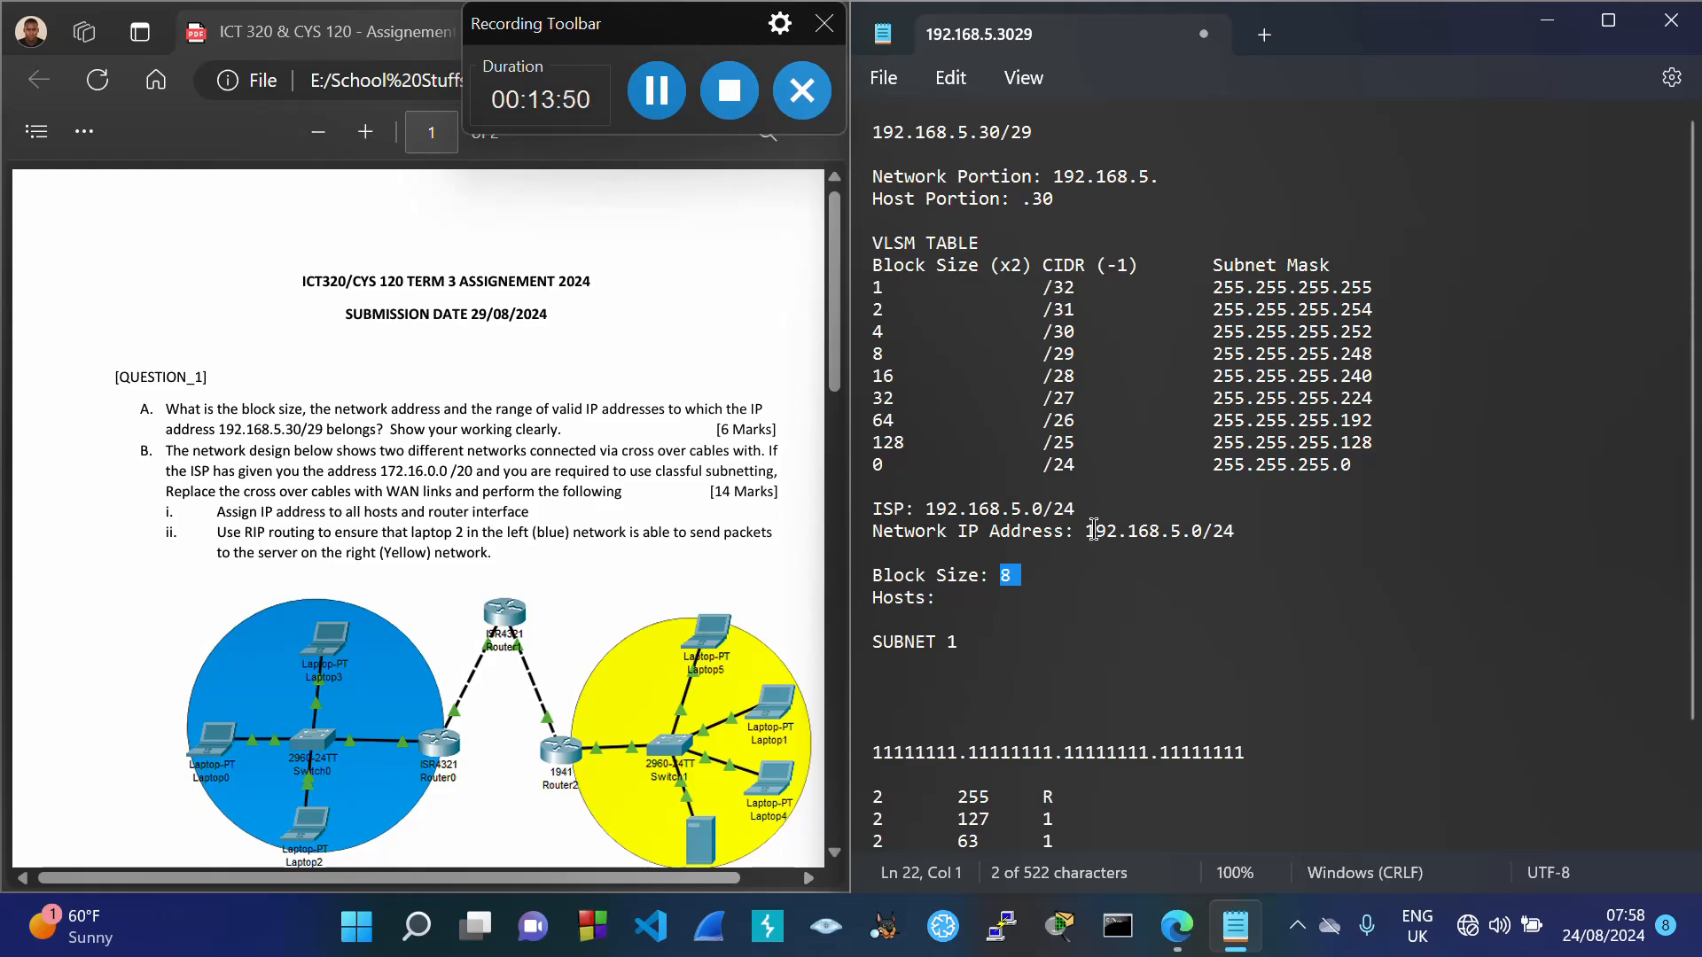
pyautogui.moveTo(1086, 531); pyautogui.dragTo(1253, 537)
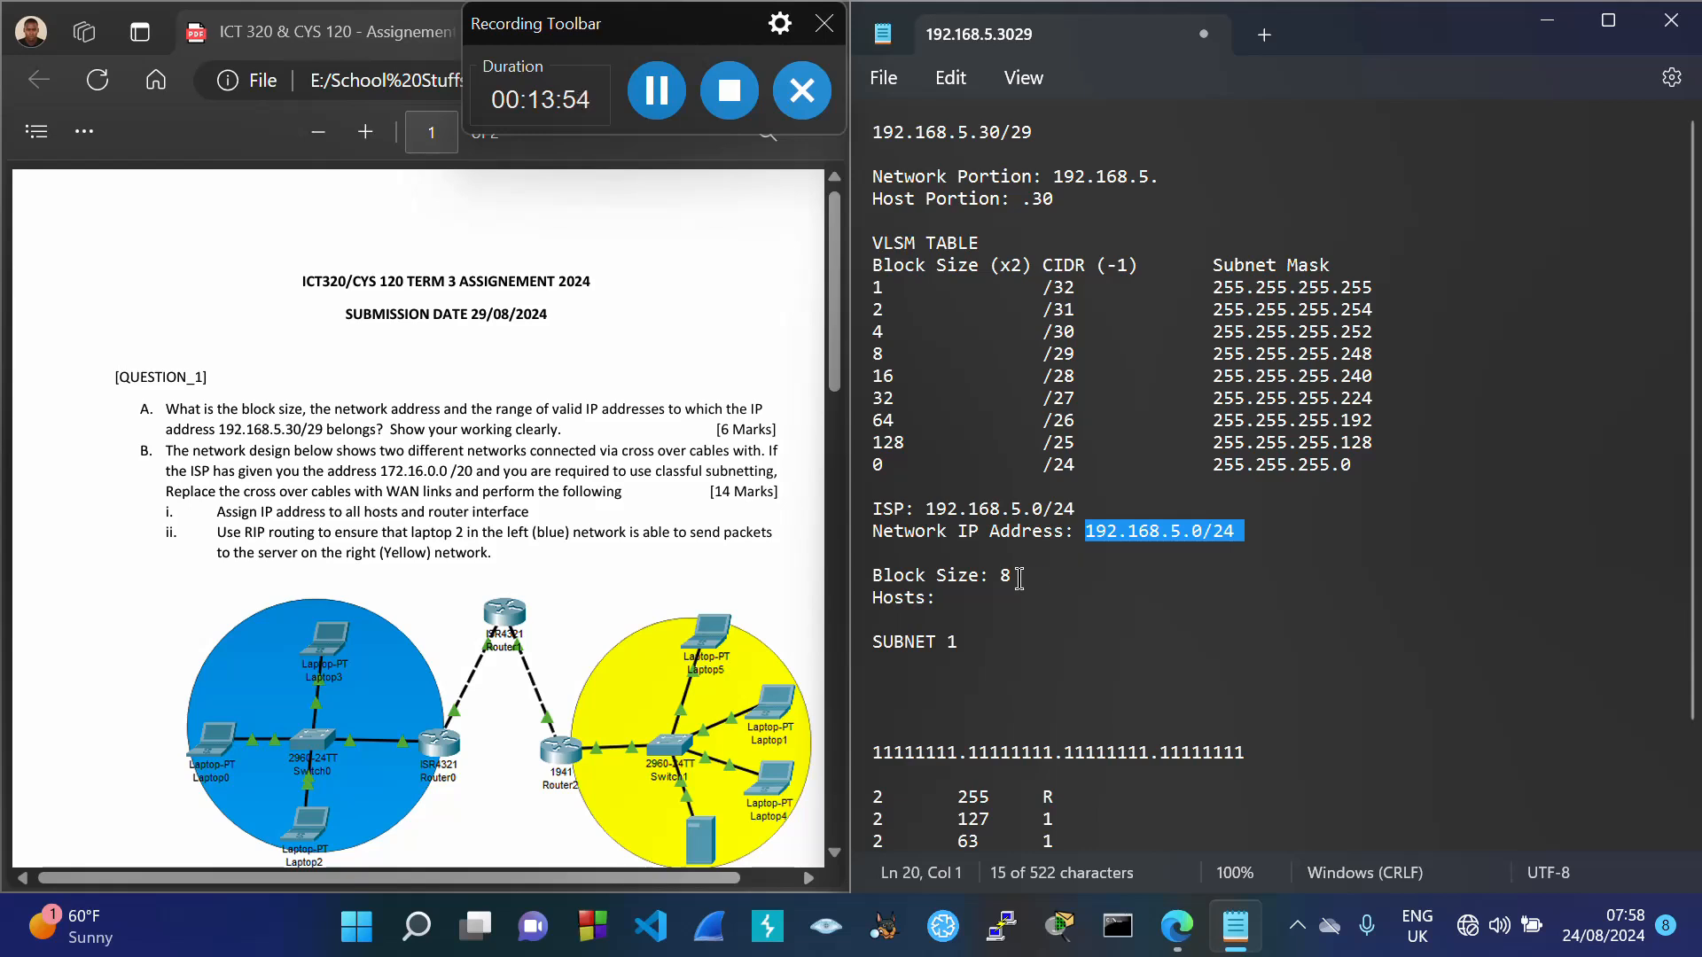
pyautogui.moveTo(1004, 575); pyautogui.dragTo(1043, 585)
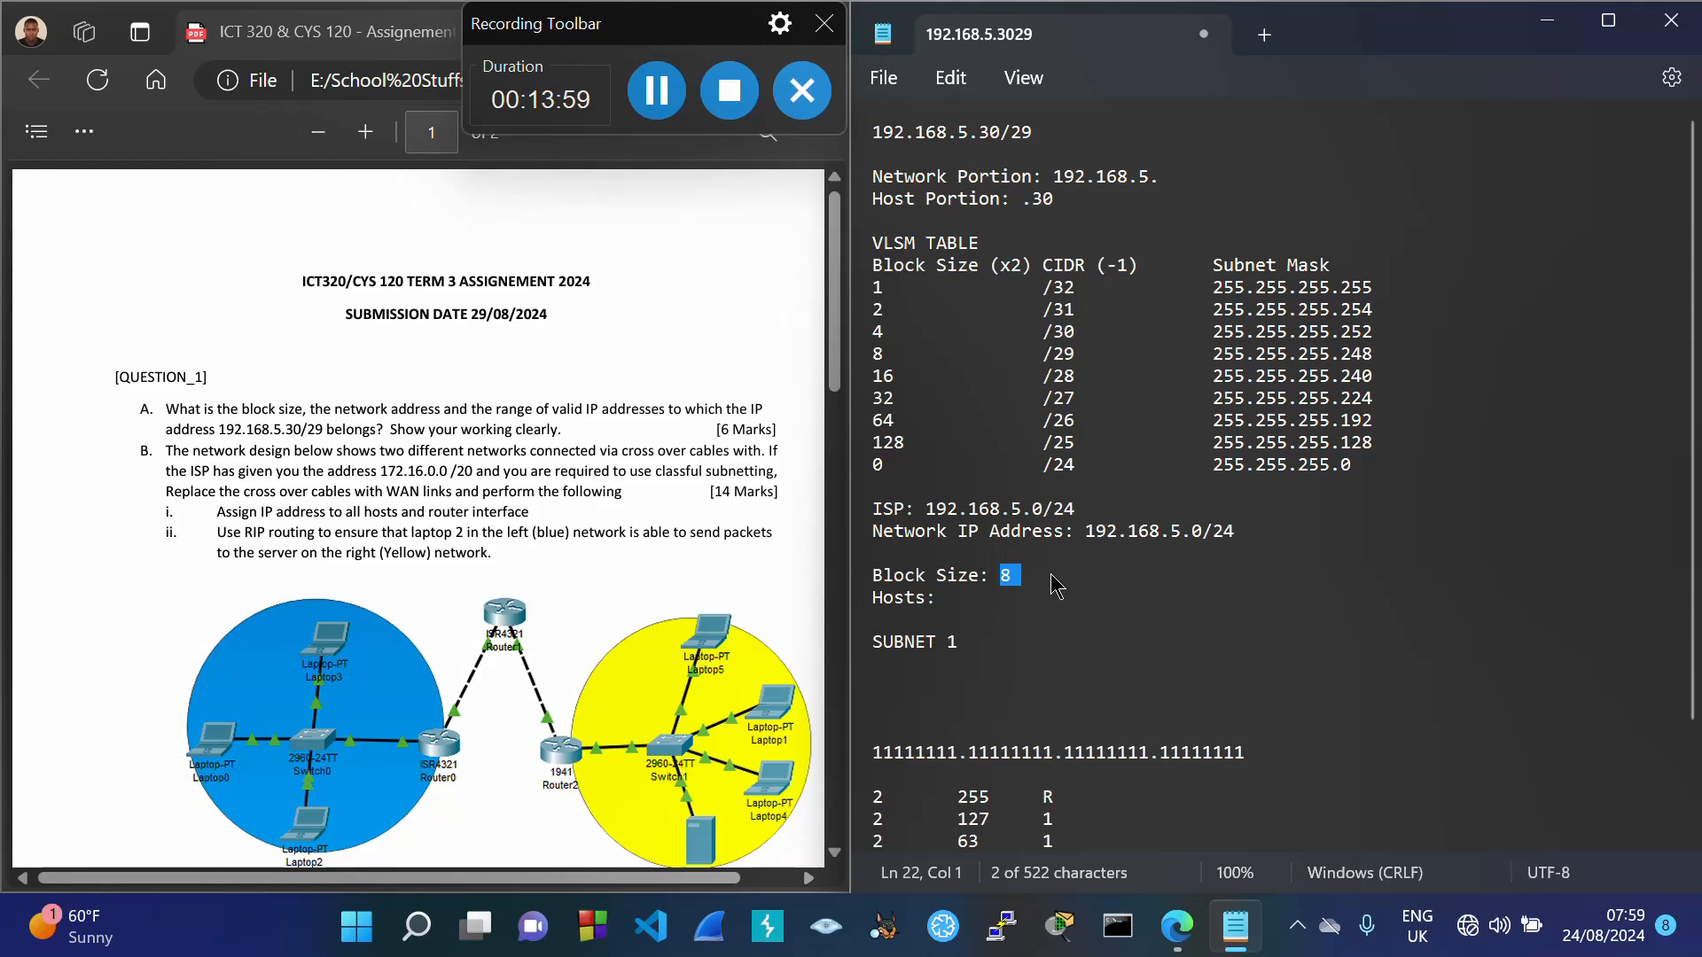
pyautogui.click(967, 602)
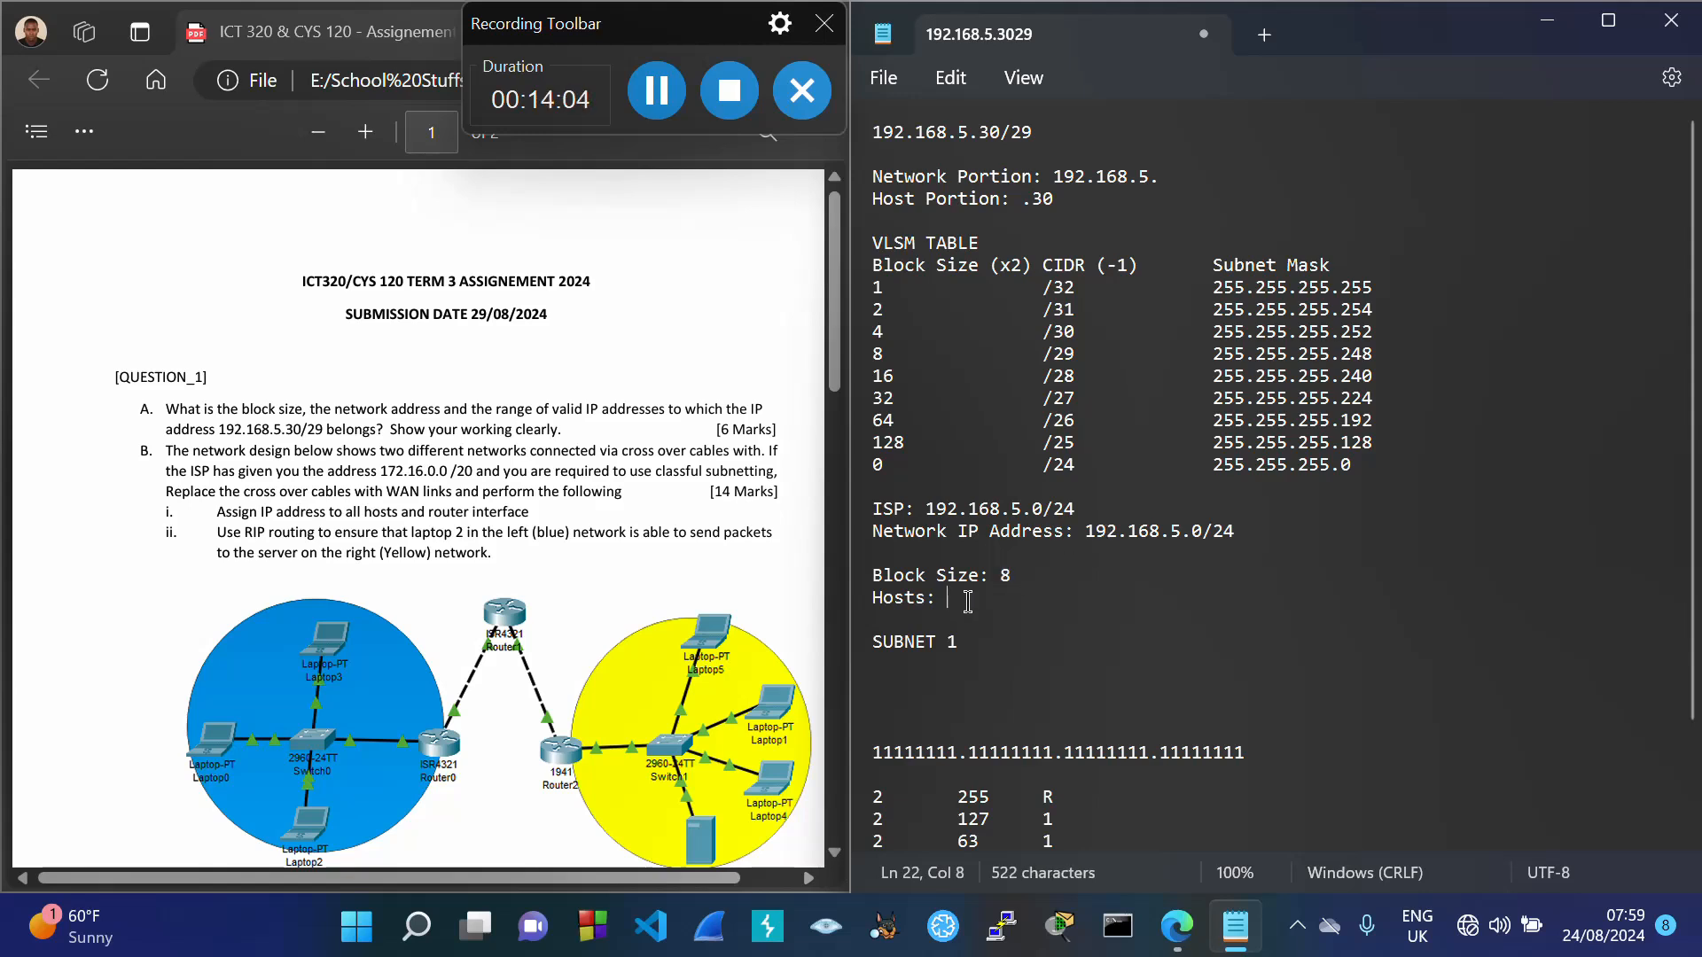
pyautogui.write('6')
pyautogui.press('Return')
# Step: Add a "Subnet Mask:" line under Hosts and copy in 255.255.255.248 from the /29 row of the VLSM table
pyautogui.write('S')
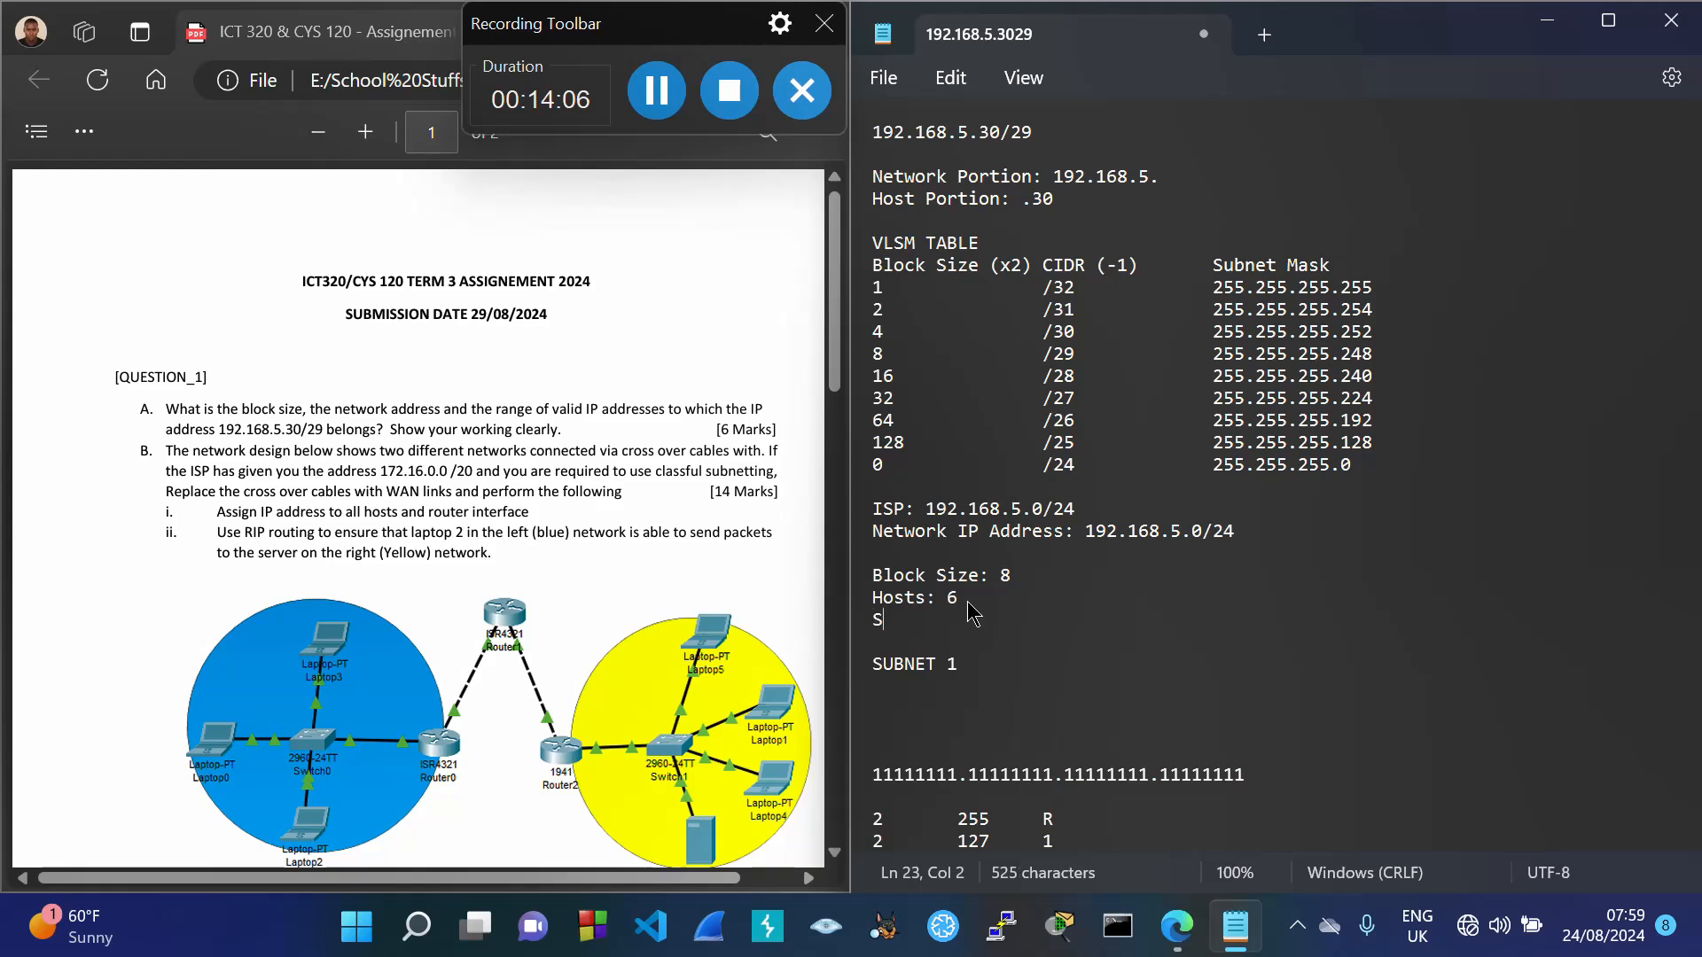
pyautogui.write('ubnet Mask:')
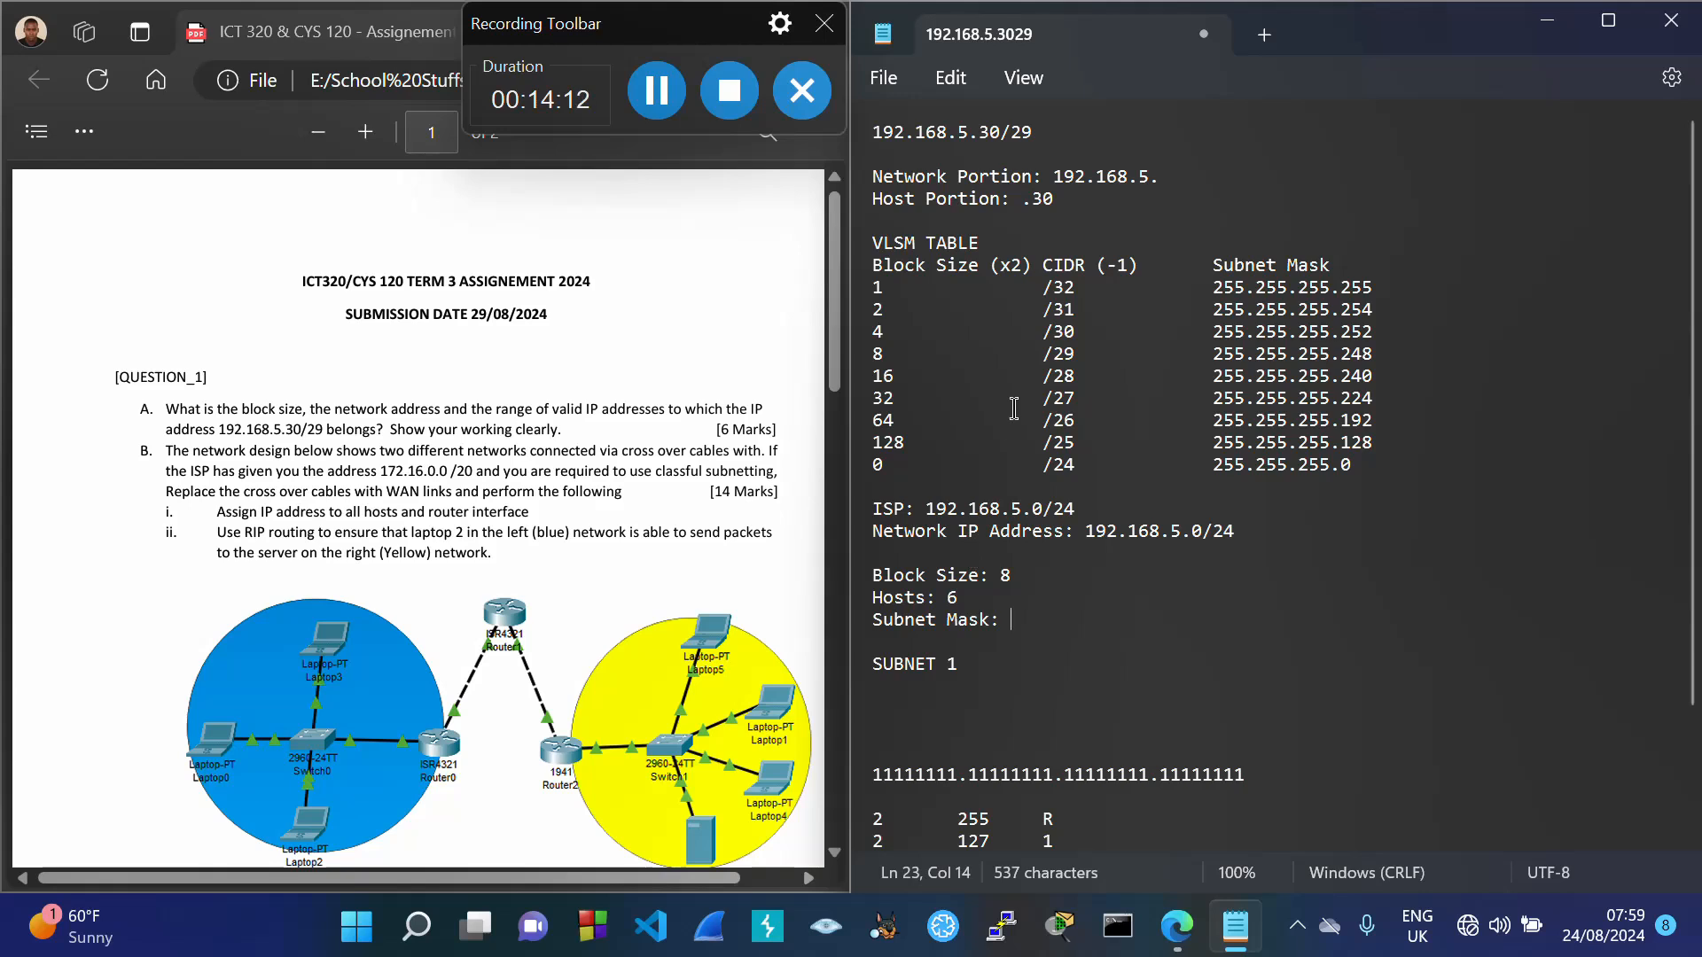
pyautogui.moveTo(872, 354); pyautogui.dragTo(1407, 364)
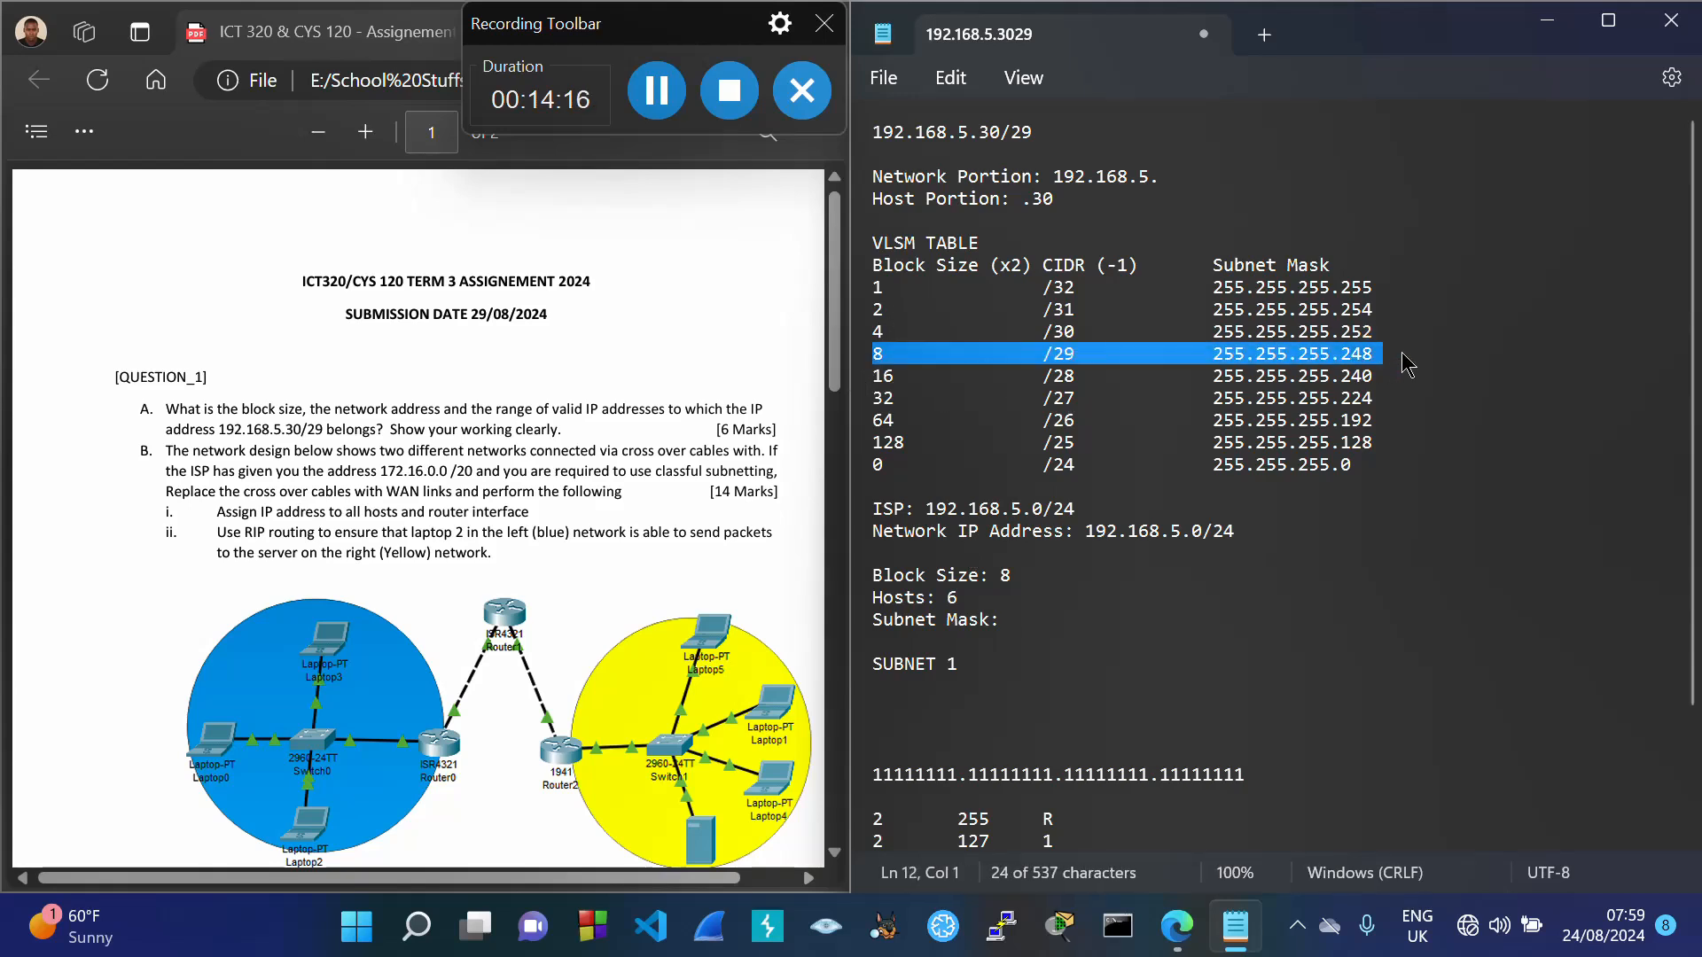
pyautogui.click(1407, 364)
pyautogui.moveTo(1212, 355); pyautogui.dragTo(1392, 359)
pyautogui.hotkey('ctrl', 'c')
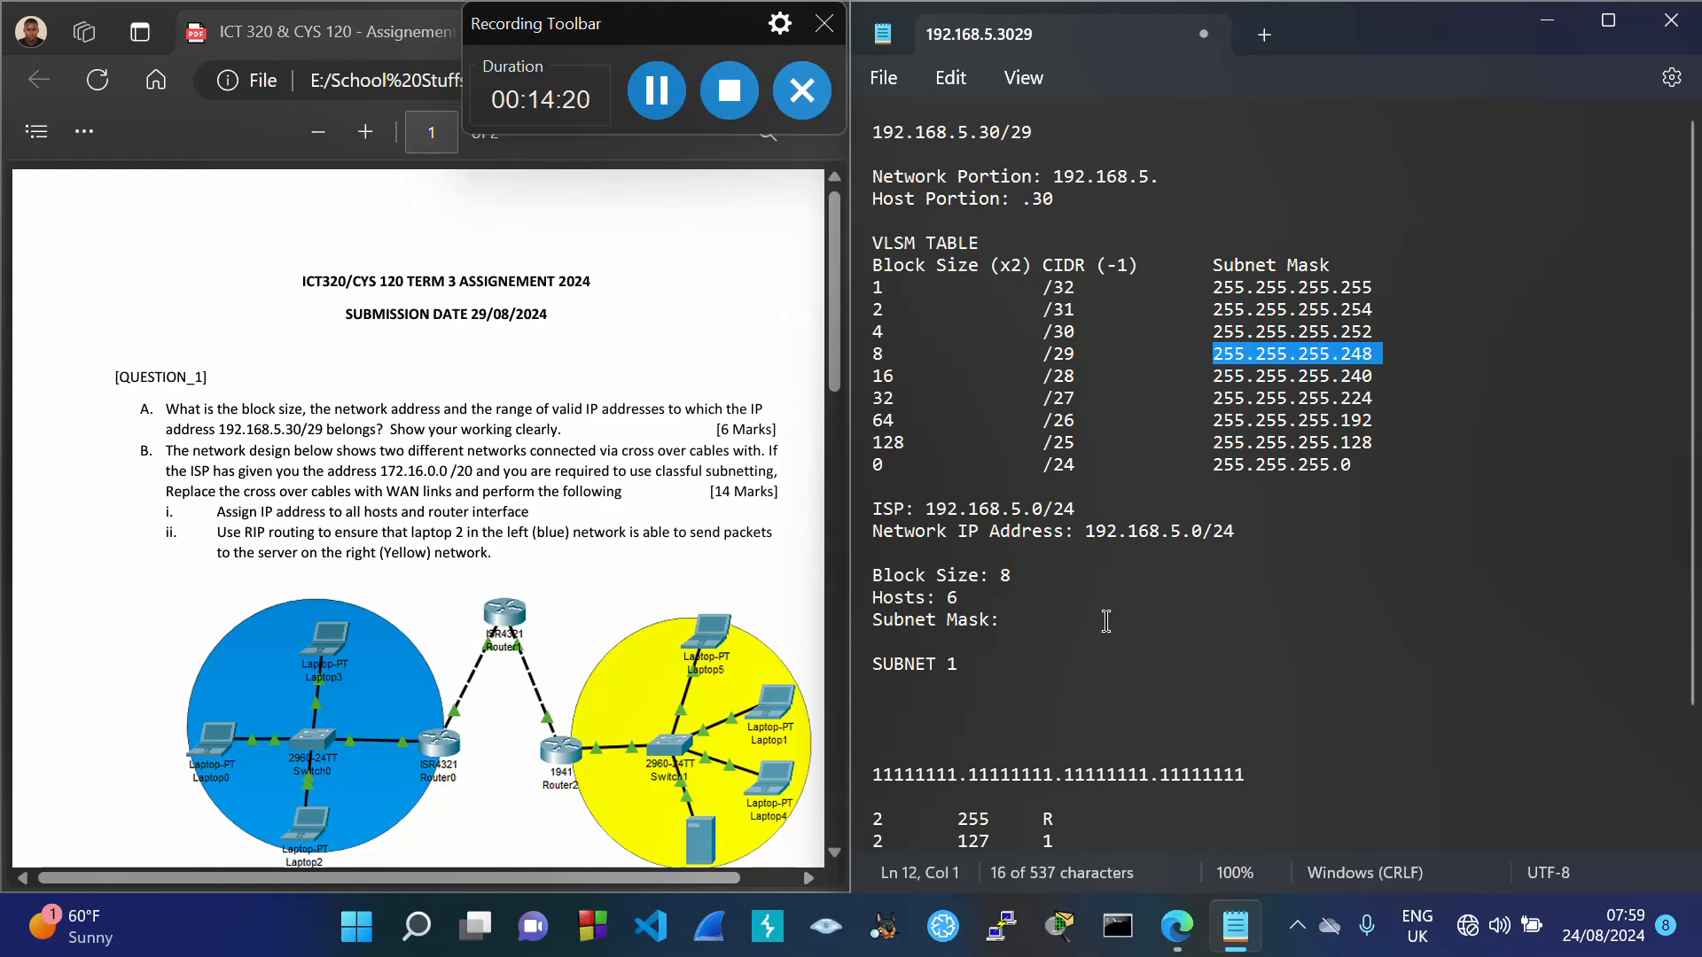
pyautogui.click(1053, 624)
pyautogui.hotkey('ctrl', 'v')
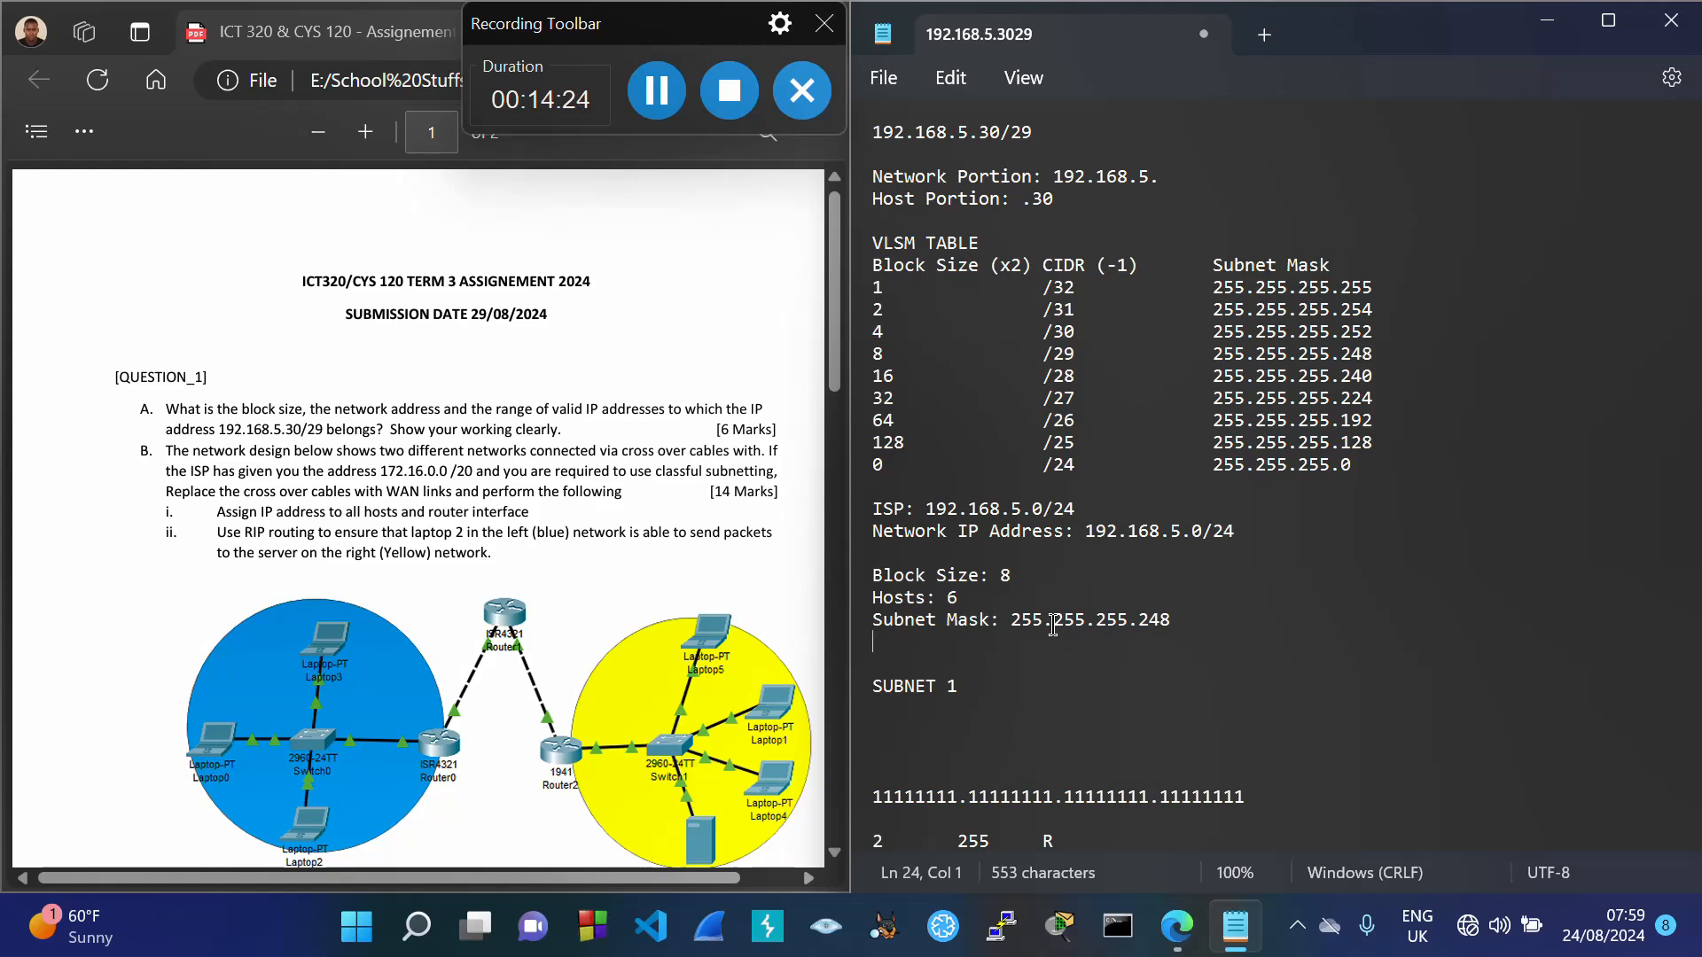
pyautogui.press('BackSpace')
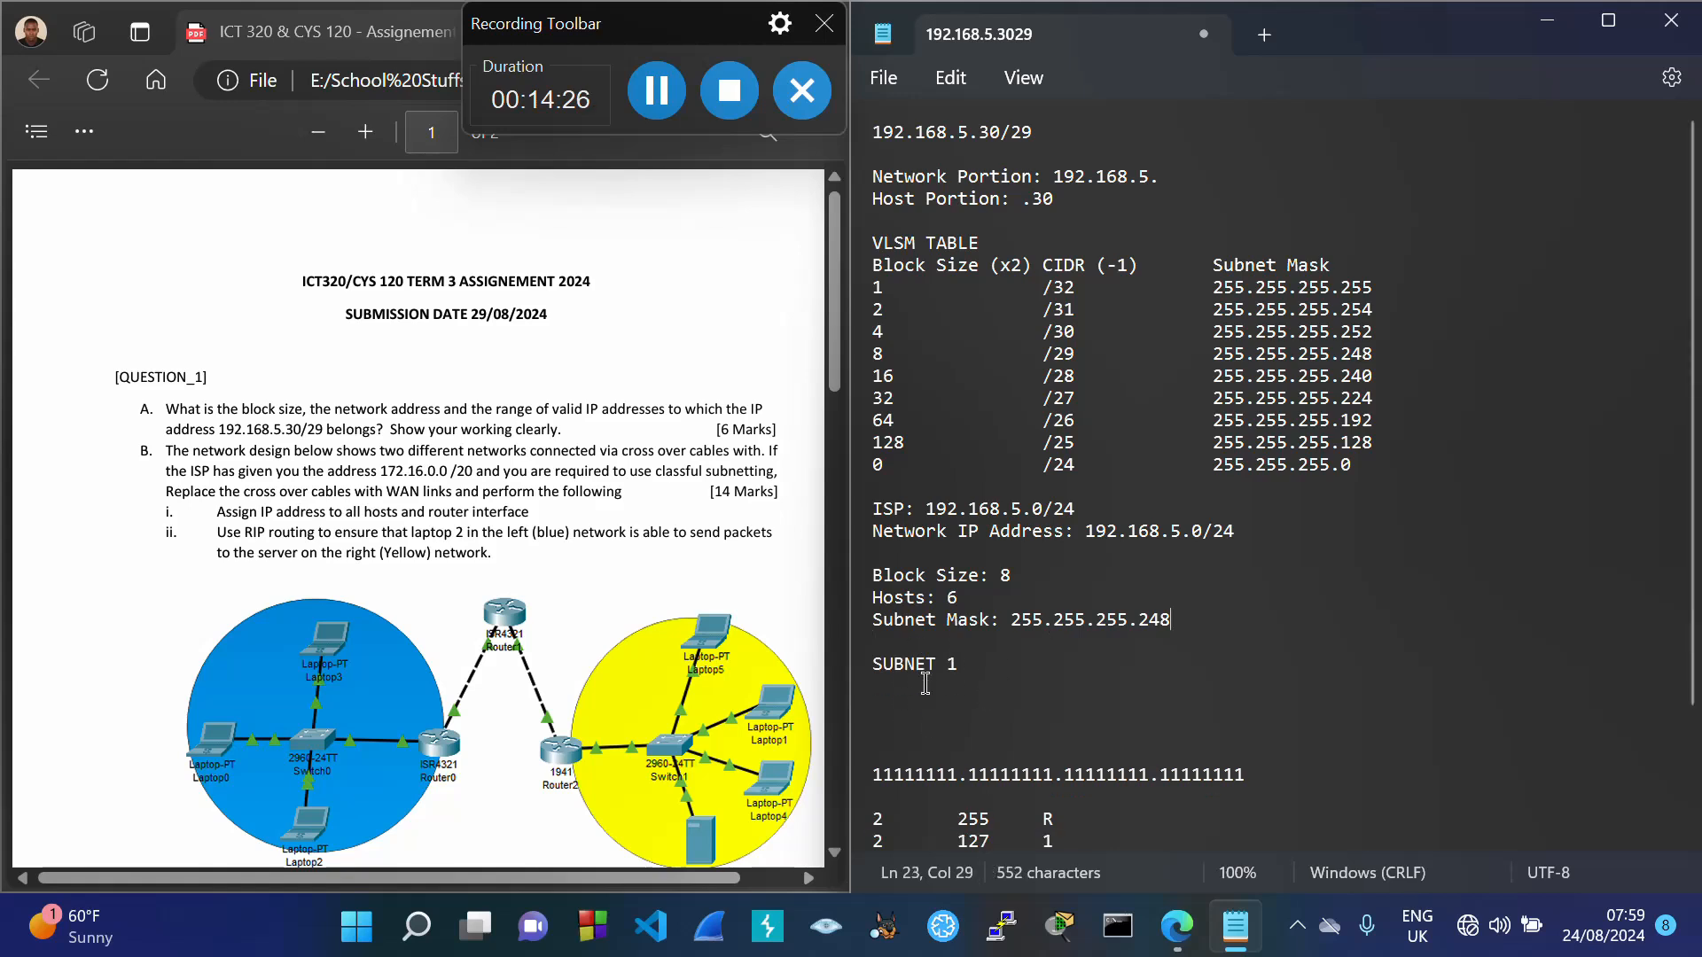
# Step: Start a line under the SUBNET 1 heading with the label "IP Address Range:"
pyautogui.click(981, 666)
pyautogui.press('Return')
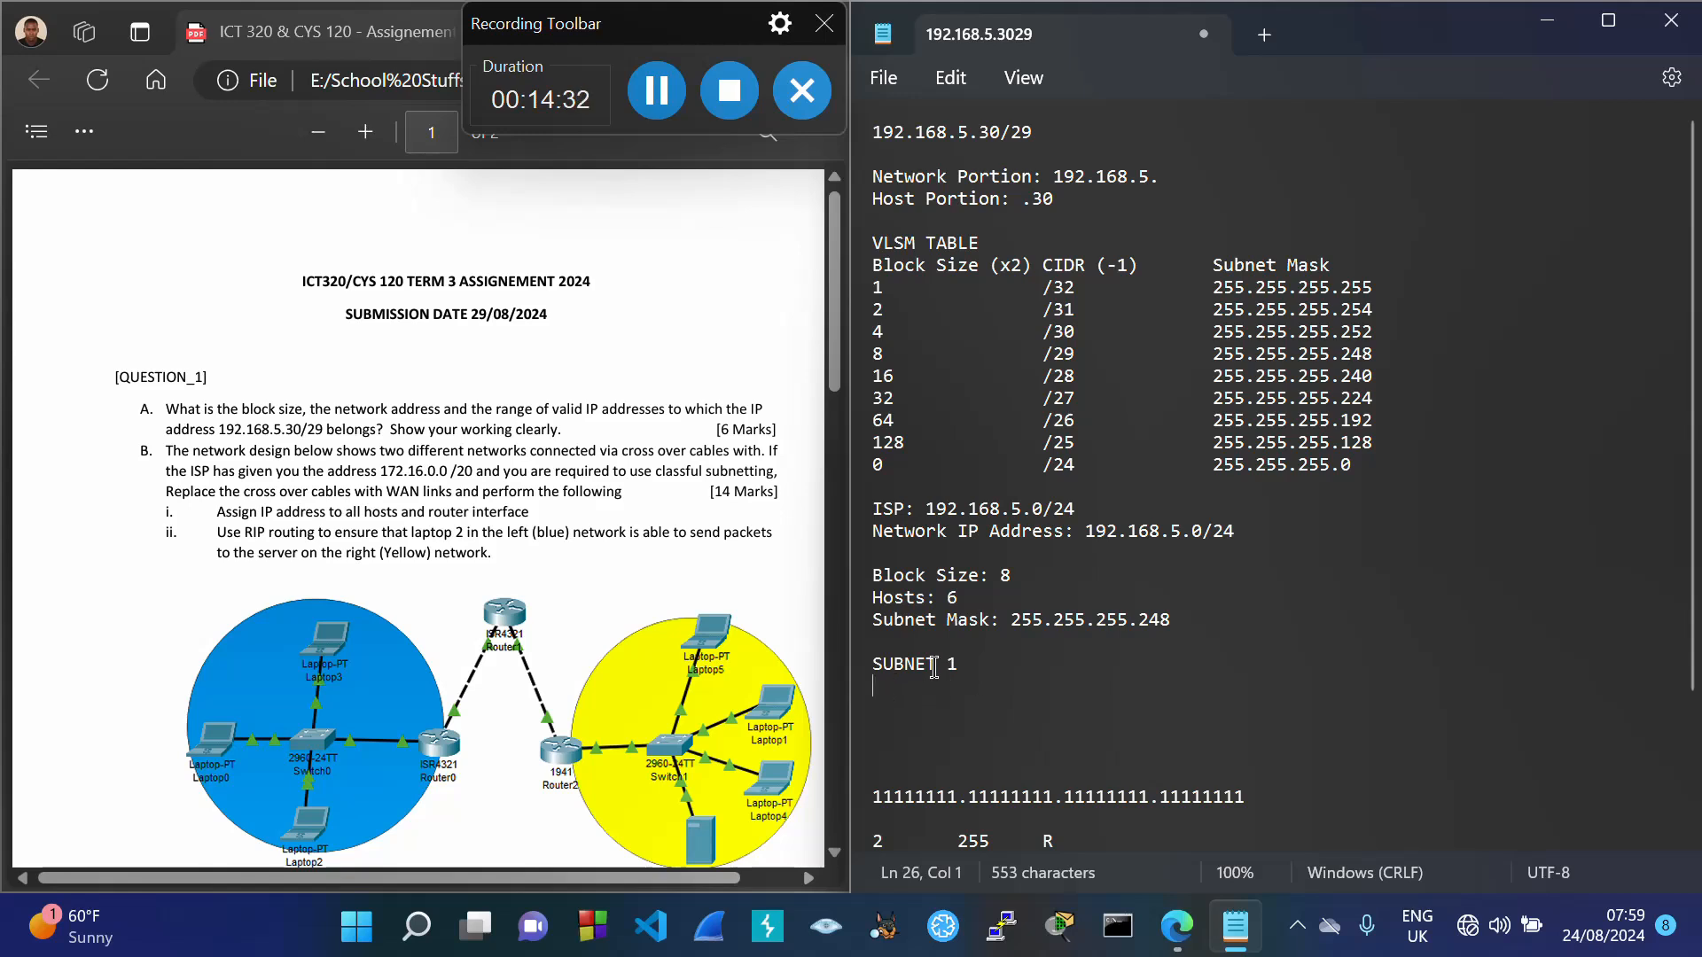
pyautogui.write('IP Add')
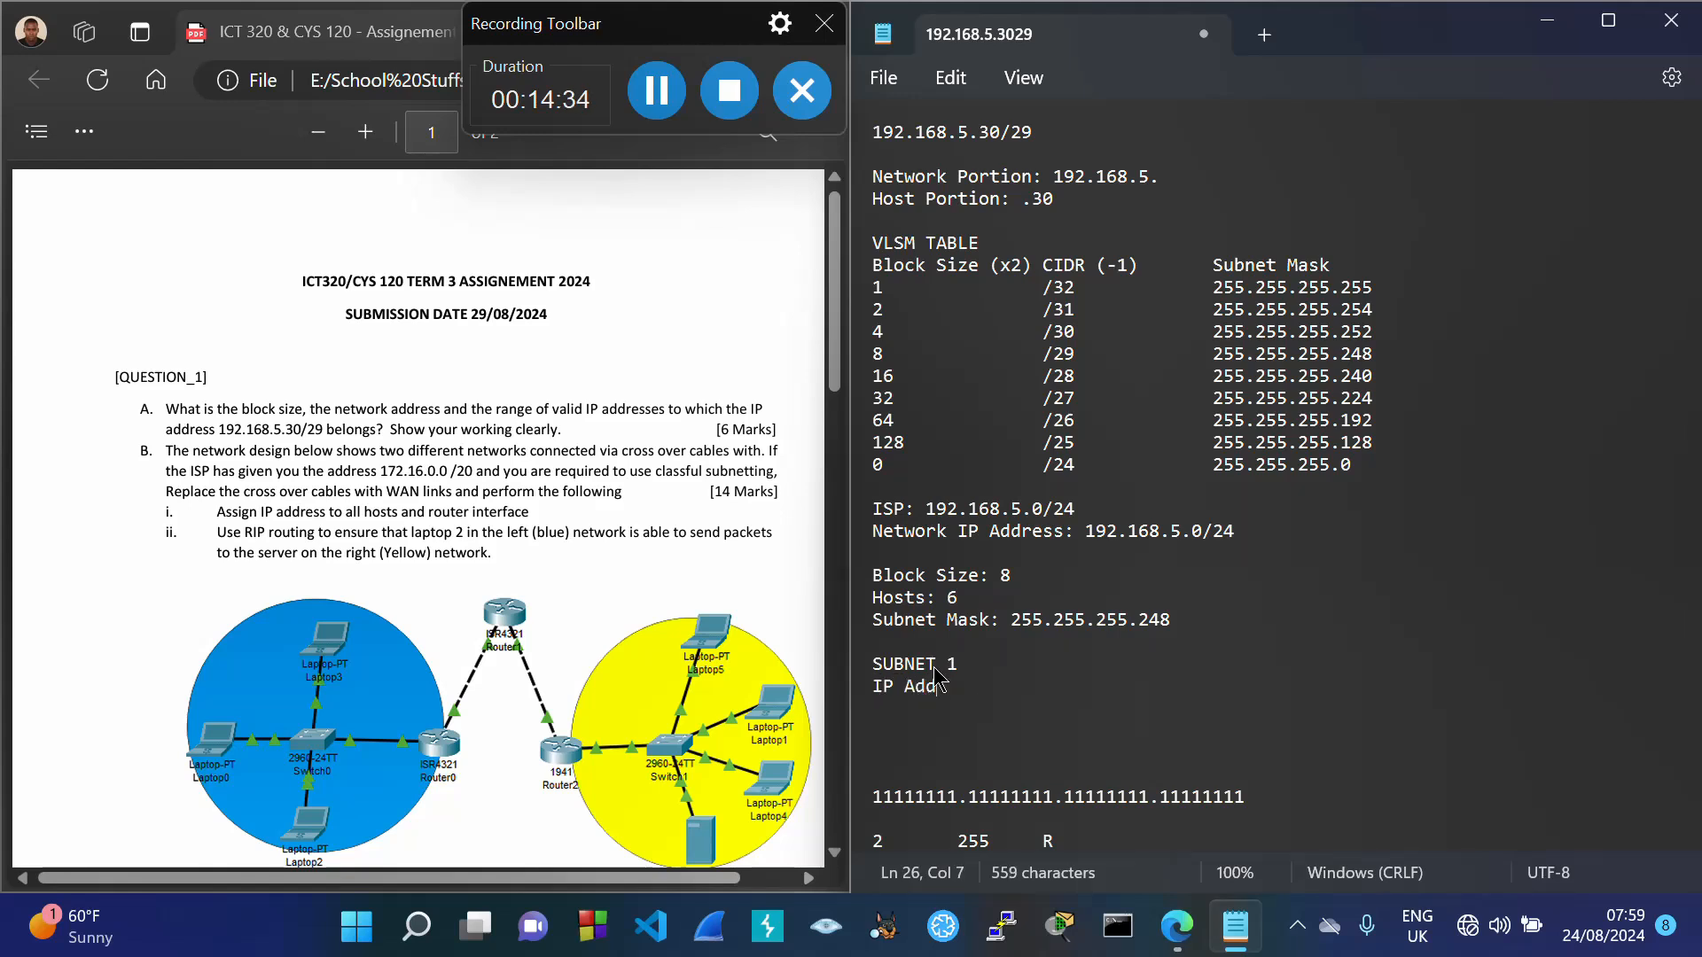
pyautogui.write('ress Ra')
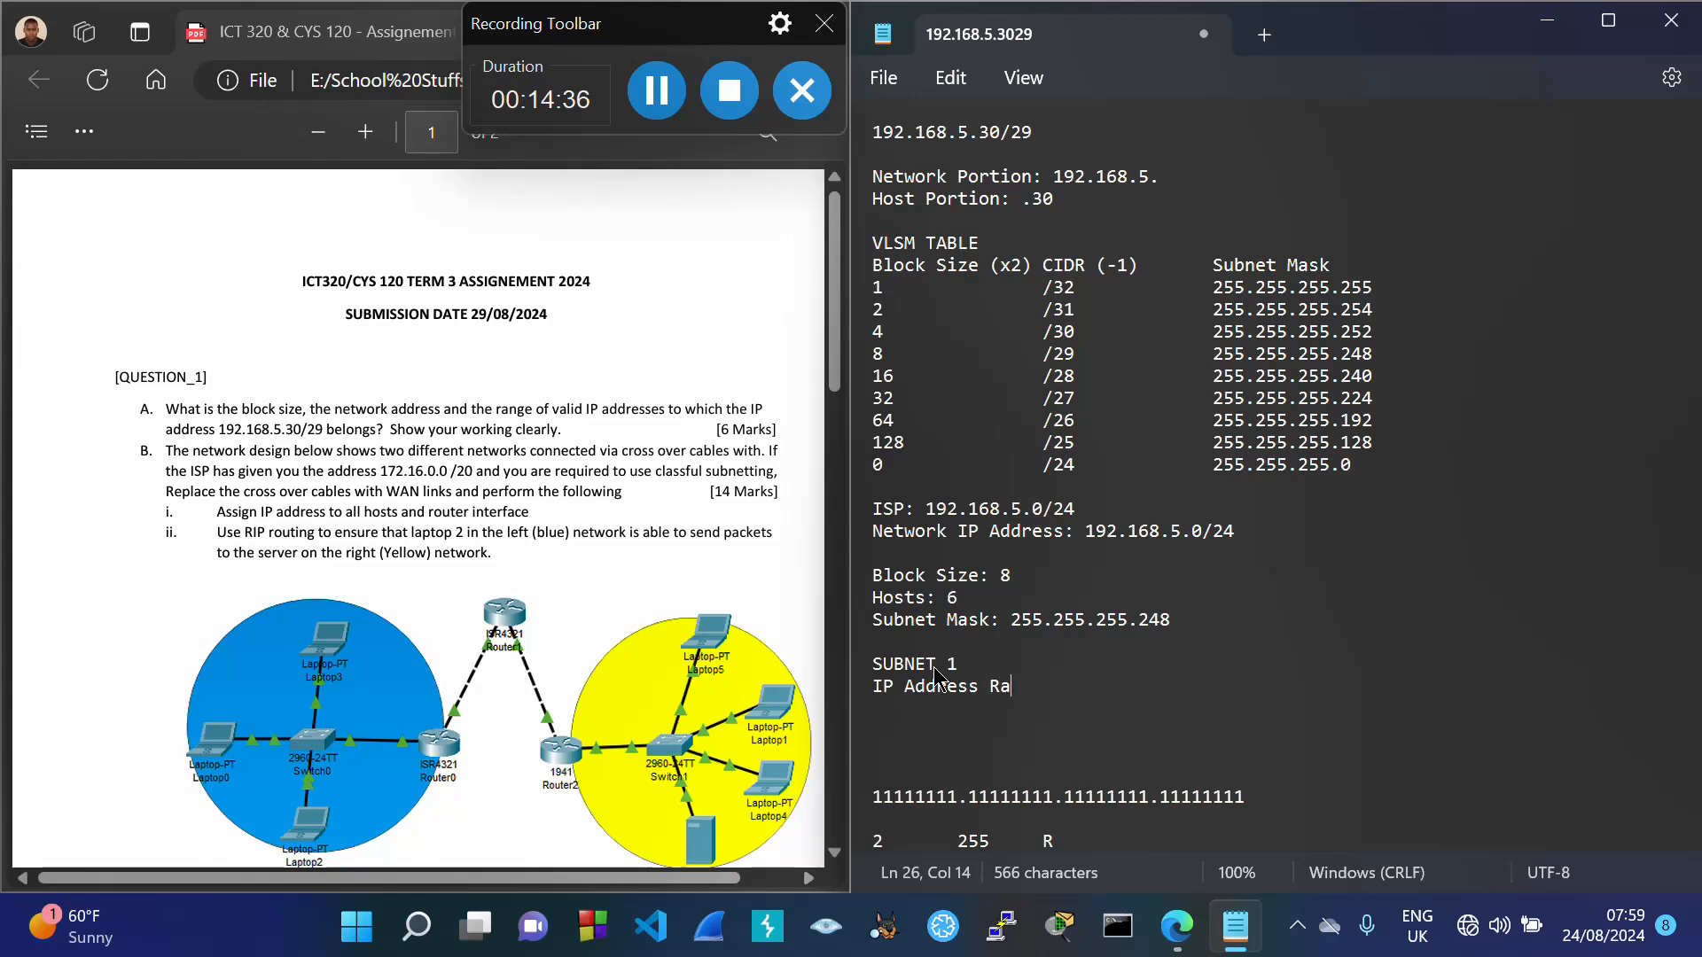
pyautogui.write('nge:')
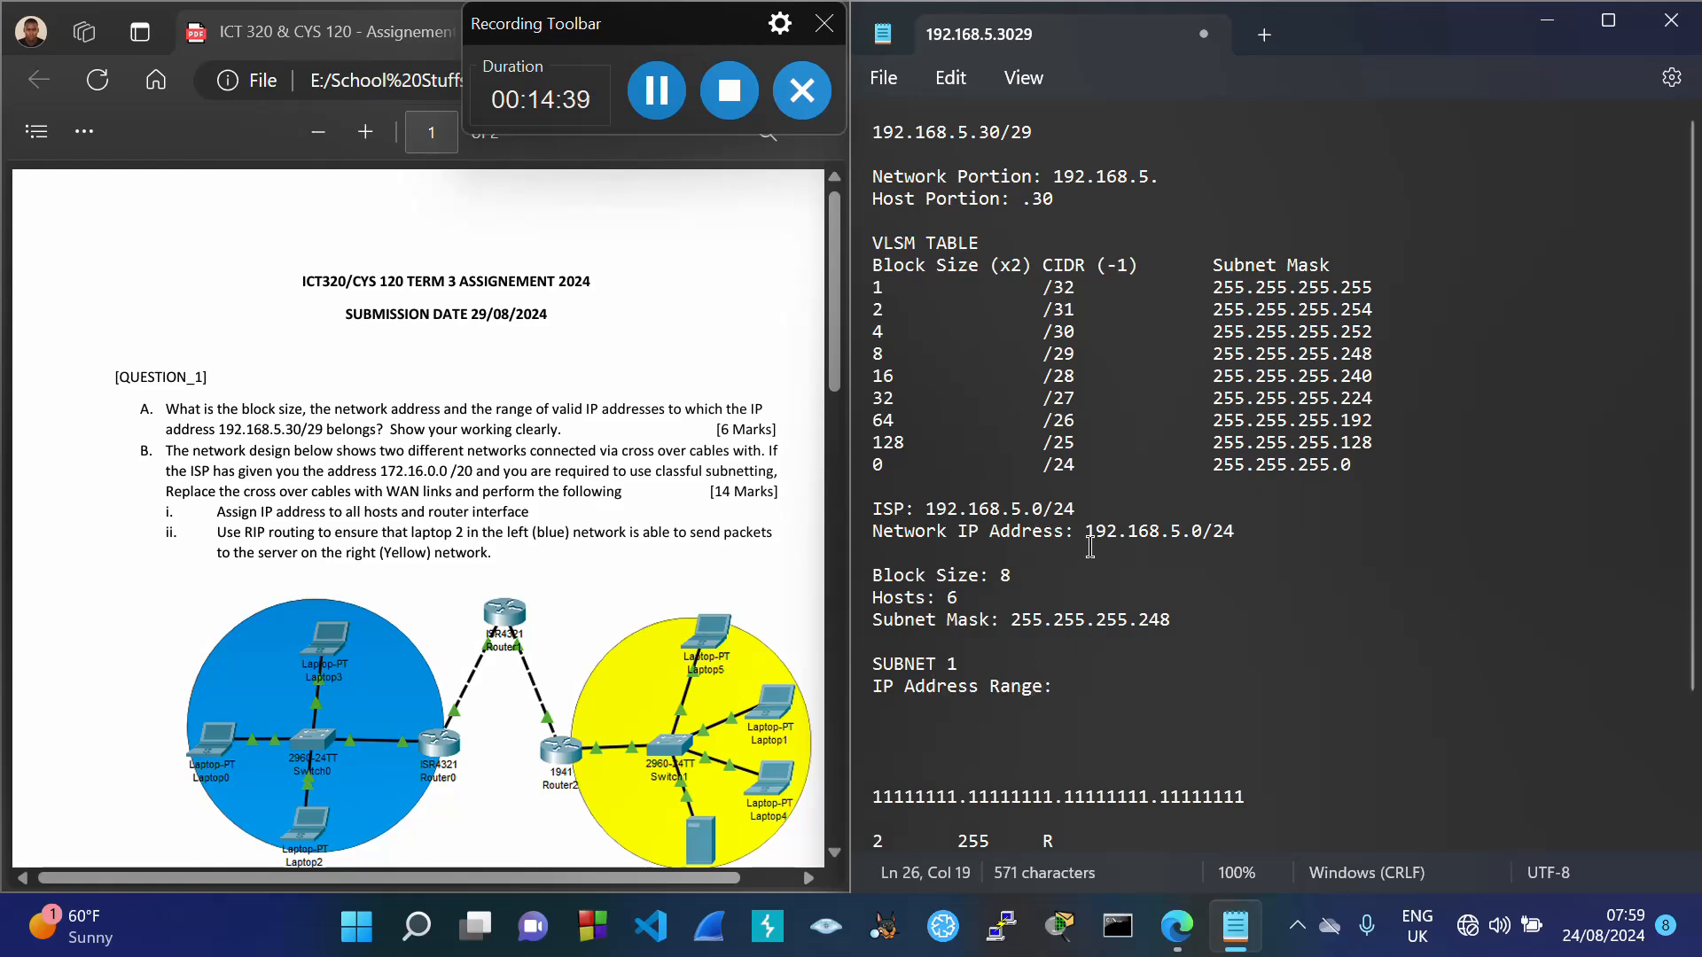
# Step: Fill in the SUBNET 1 address range as 192.168.5.0 - 192.168.5.7, reusing the network IP address without its prefix
pyautogui.moveTo(1086, 532); pyautogui.dragTo(1203, 535)
pyautogui.hotkey('ctrl', 'c')
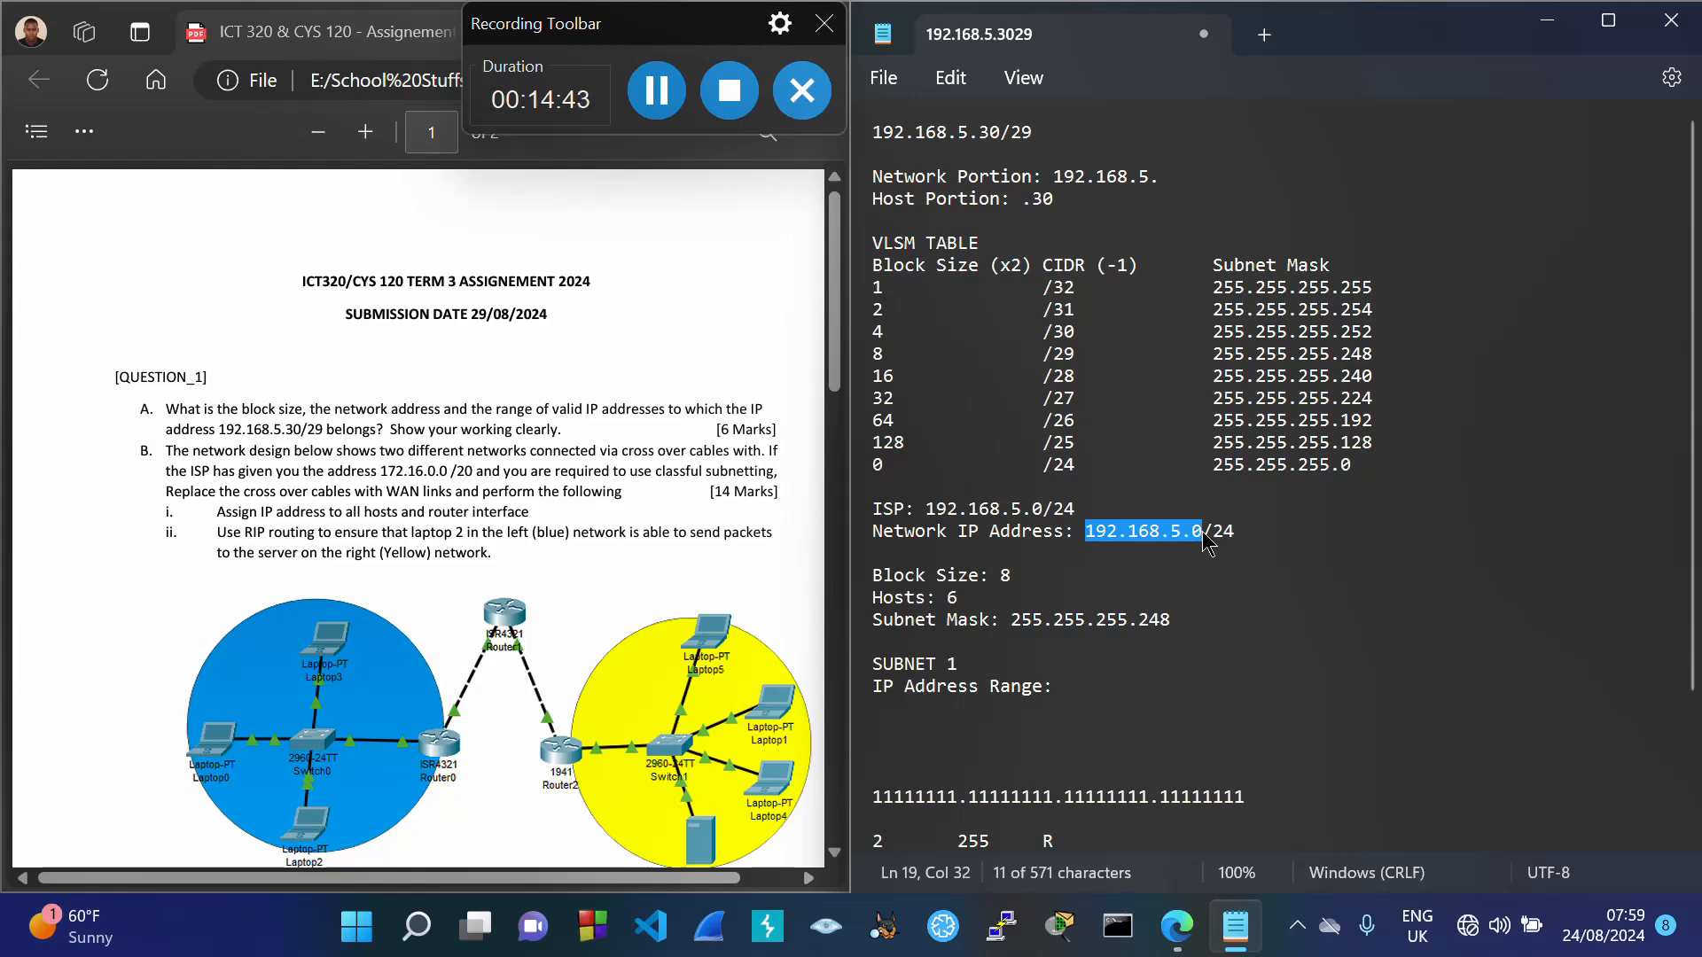
pyautogui.click(1103, 690)
pyautogui.hotkey('ctrl', 'v')
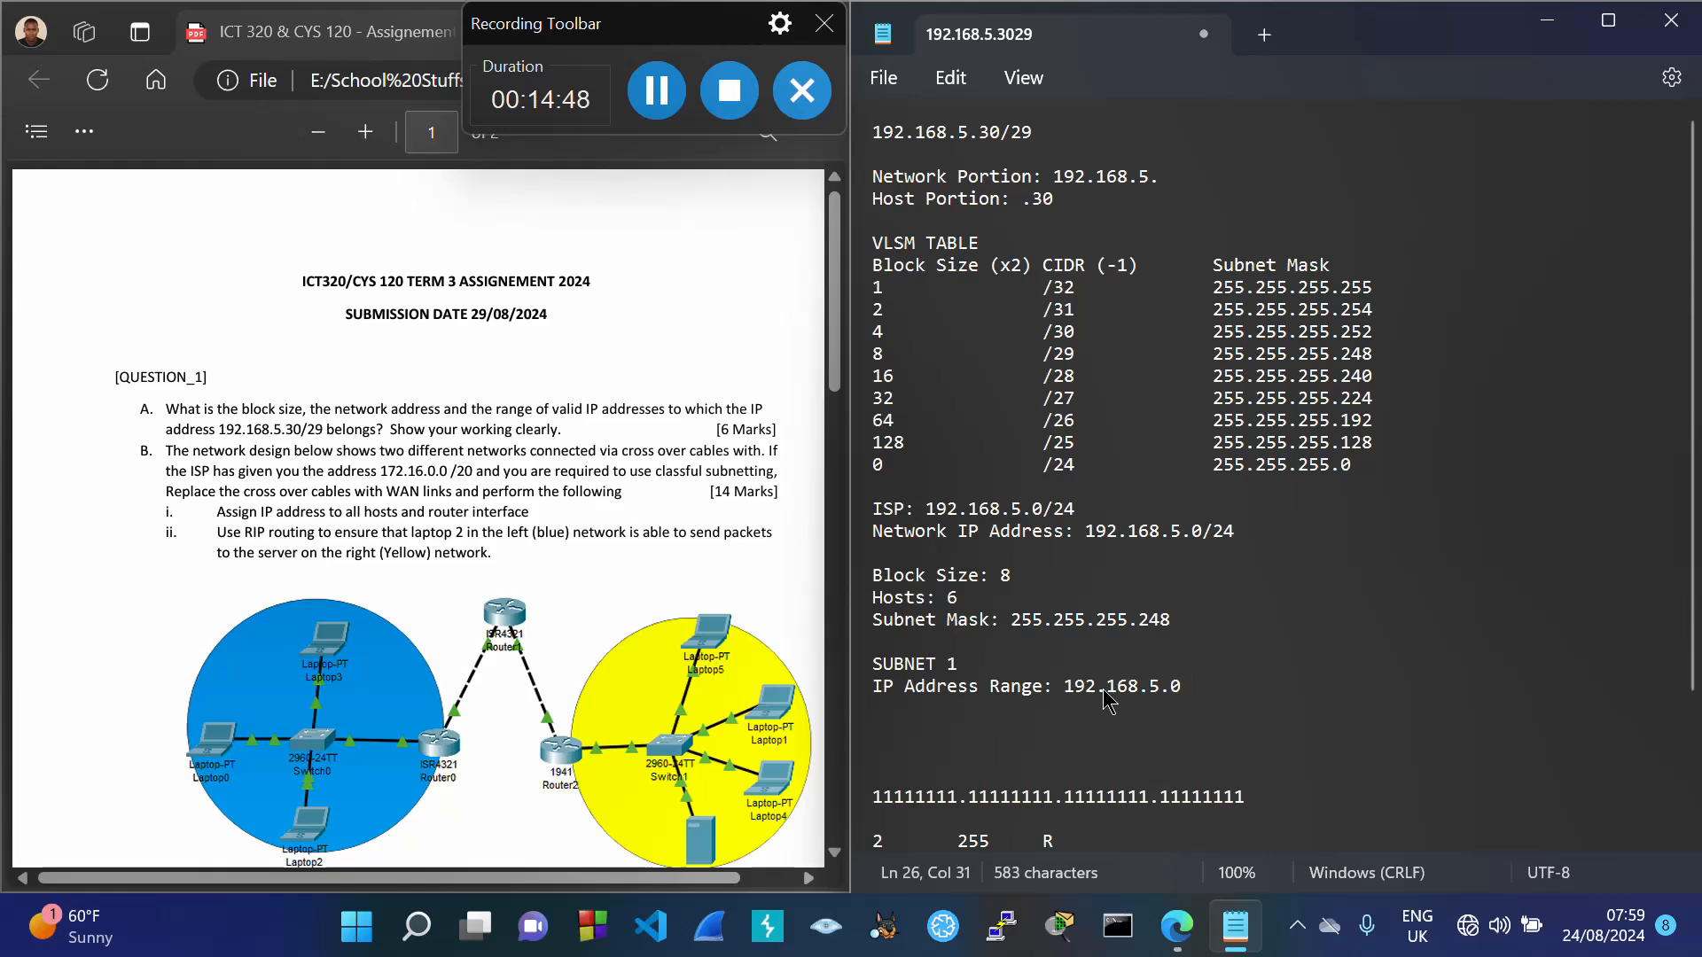
pyautogui.write('-')
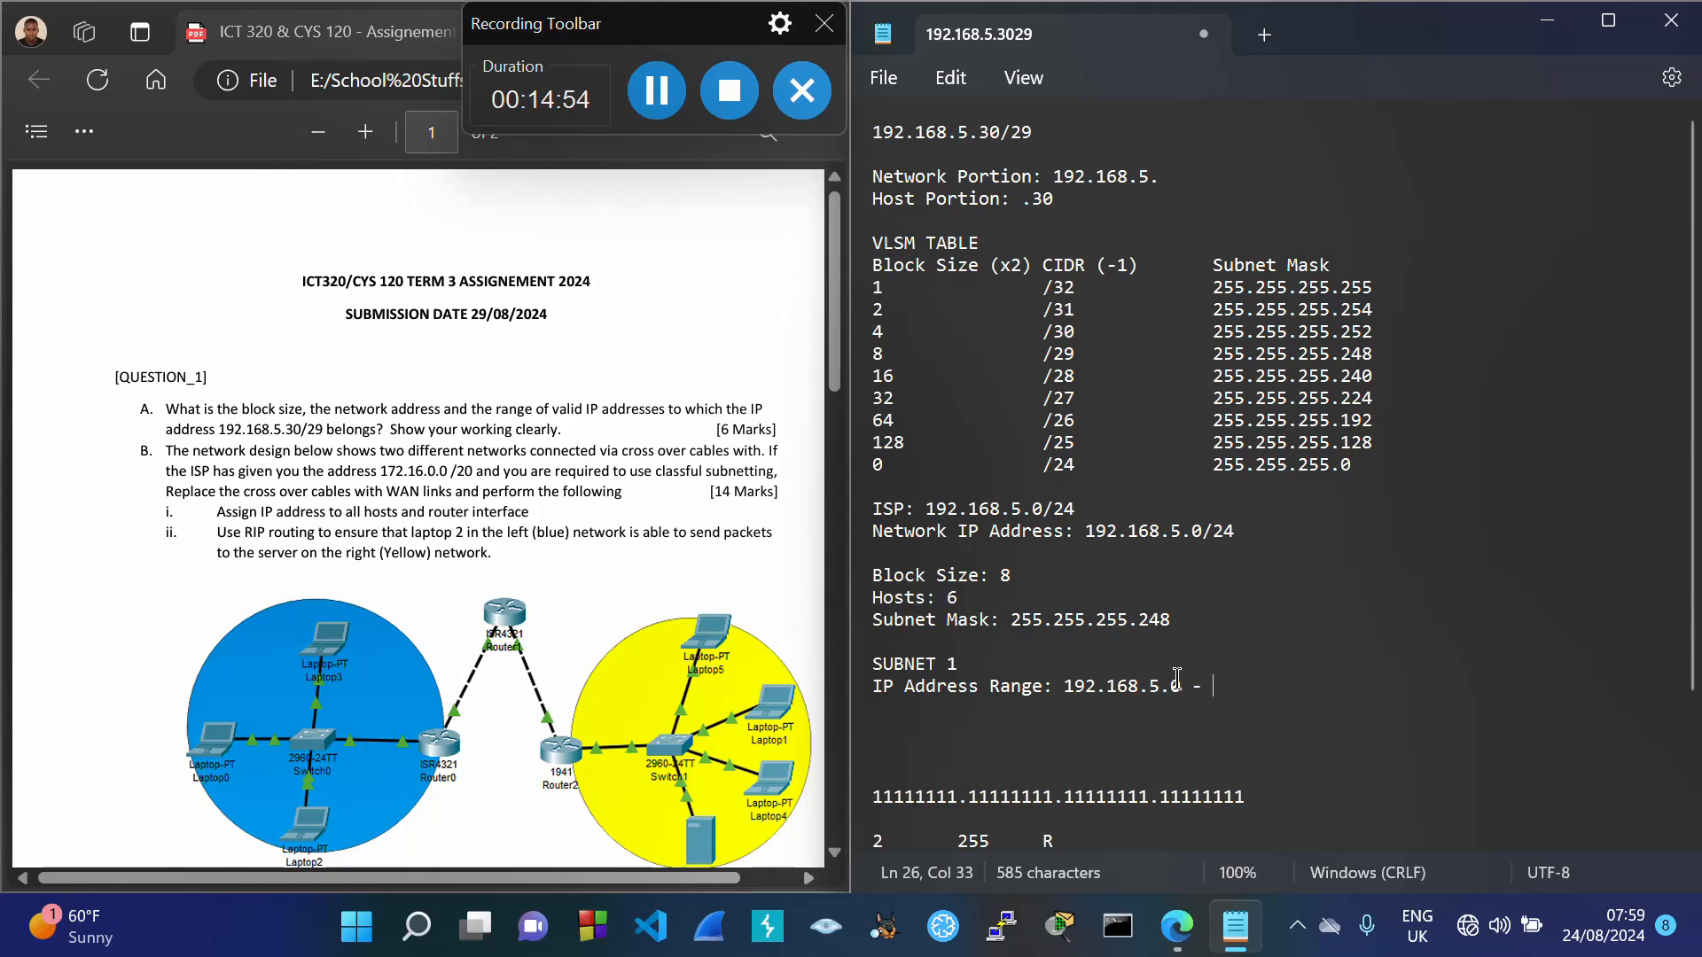
pyautogui.hotkey('ctrl', 'v')
pyautogui.press('BackSpace')
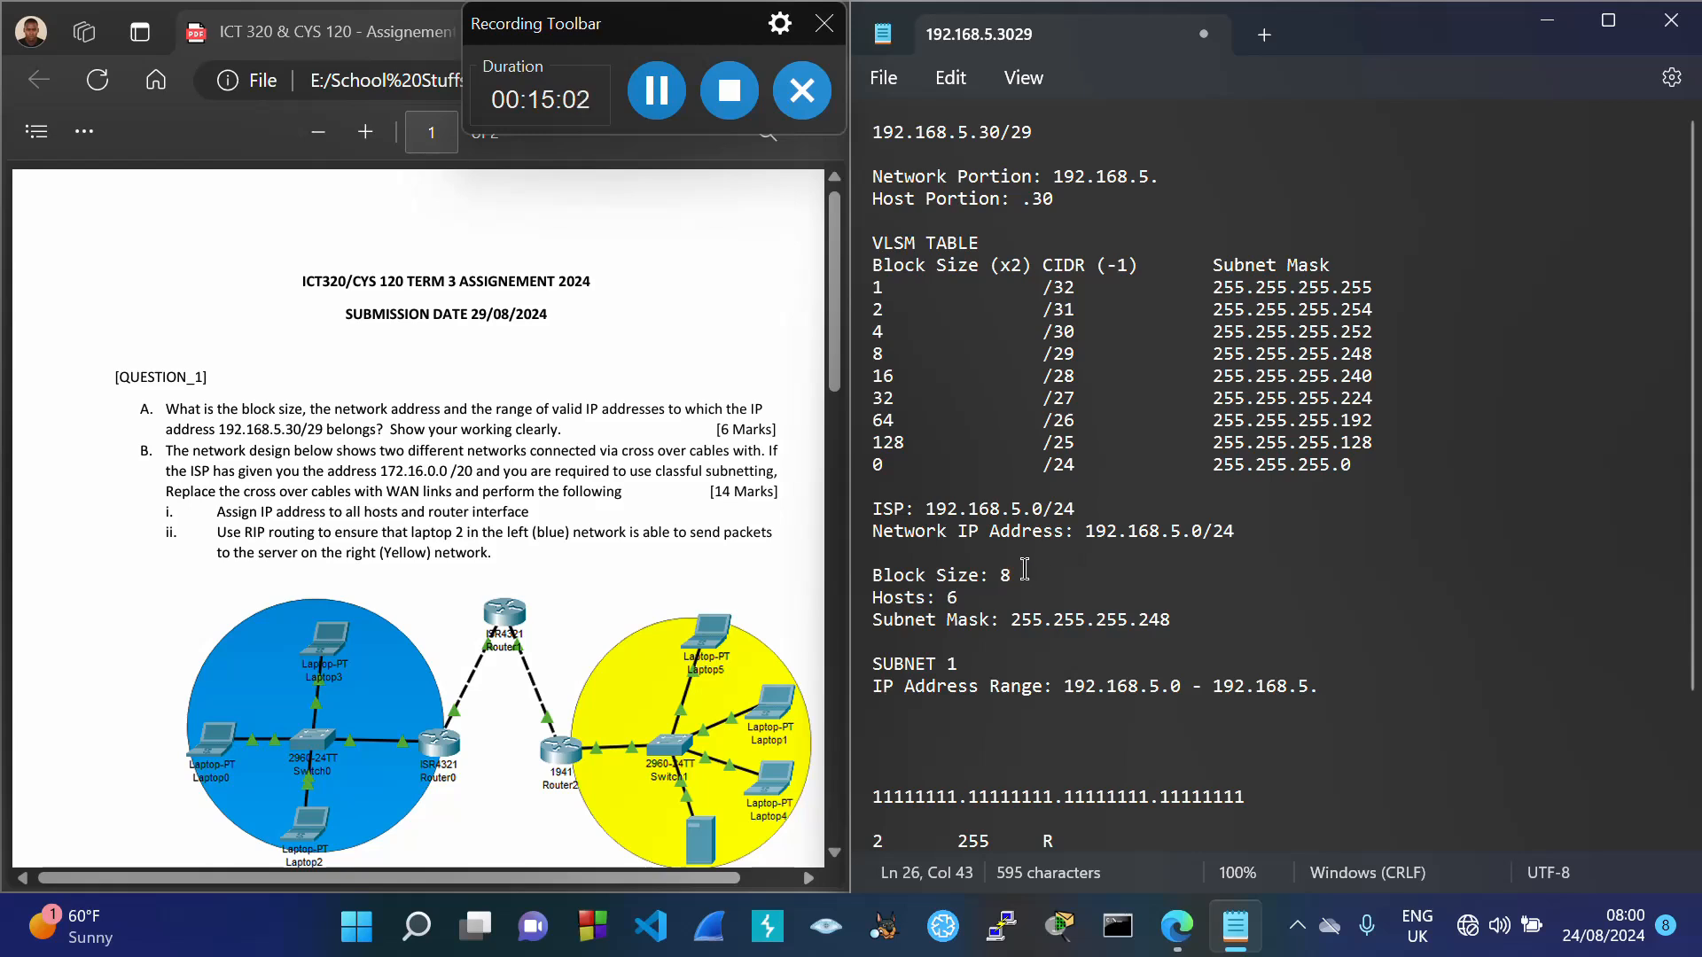
pyautogui.write('7')
# Step: Compare the SUBNET 1 address range with the block size and the number of hosts
pyautogui.moveTo(1000, 578); pyautogui.dragTo(1028, 587)
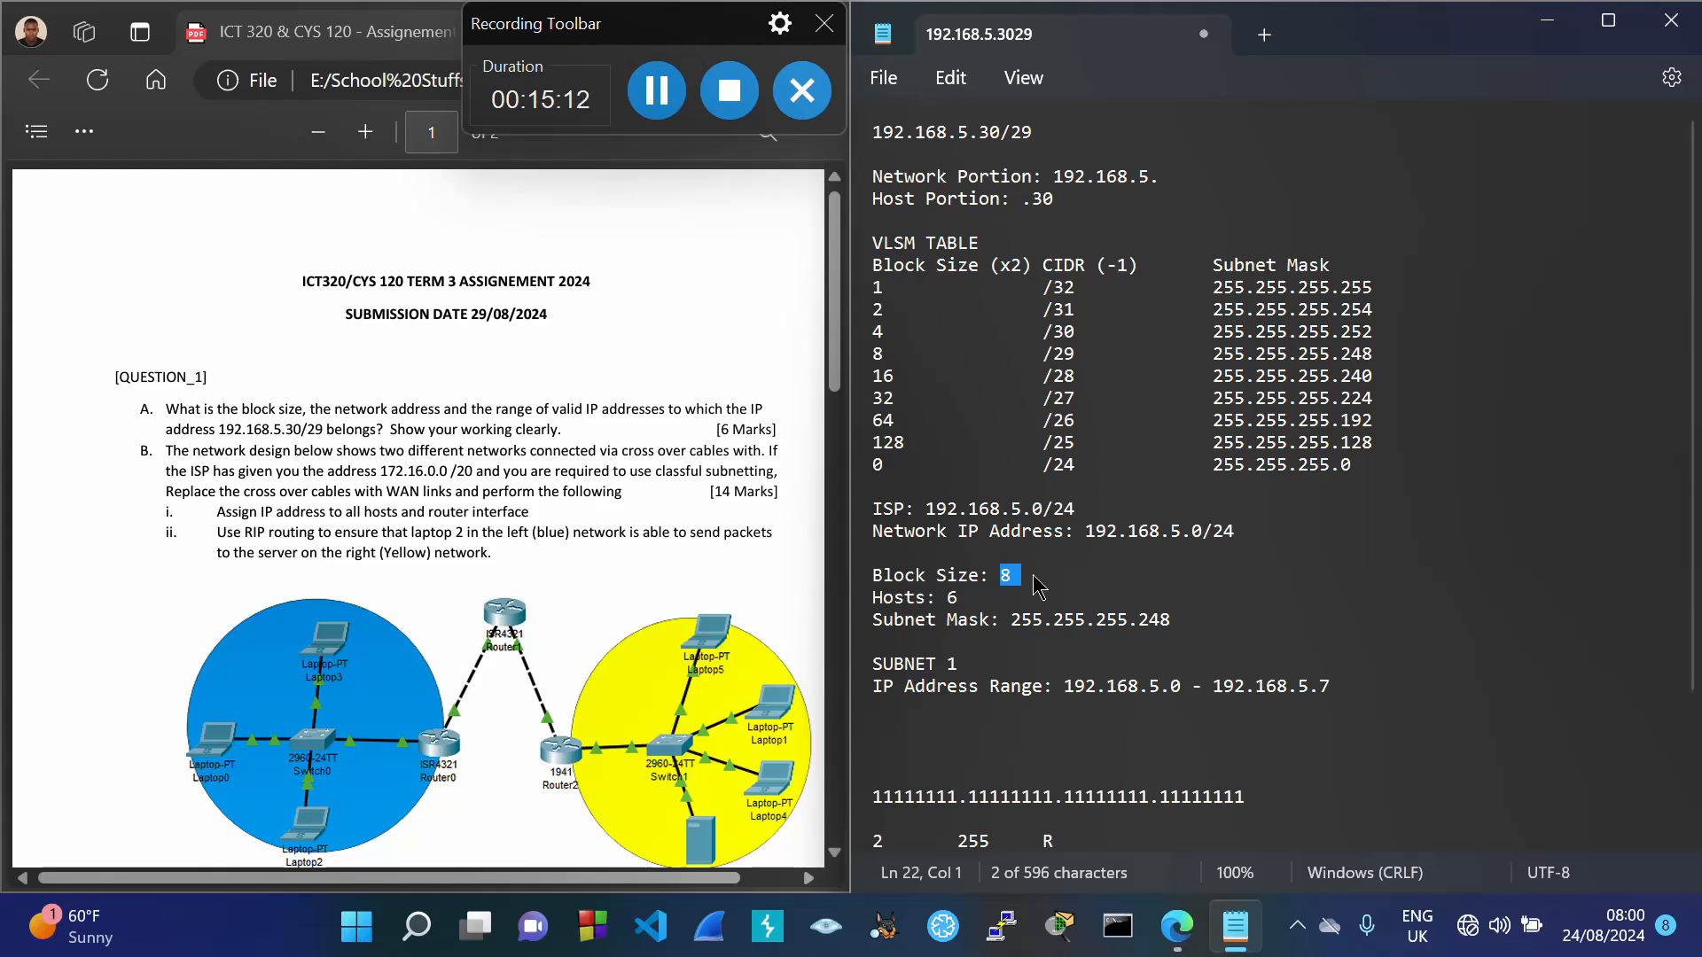
pyautogui.moveTo(947, 599); pyautogui.dragTo(986, 610)
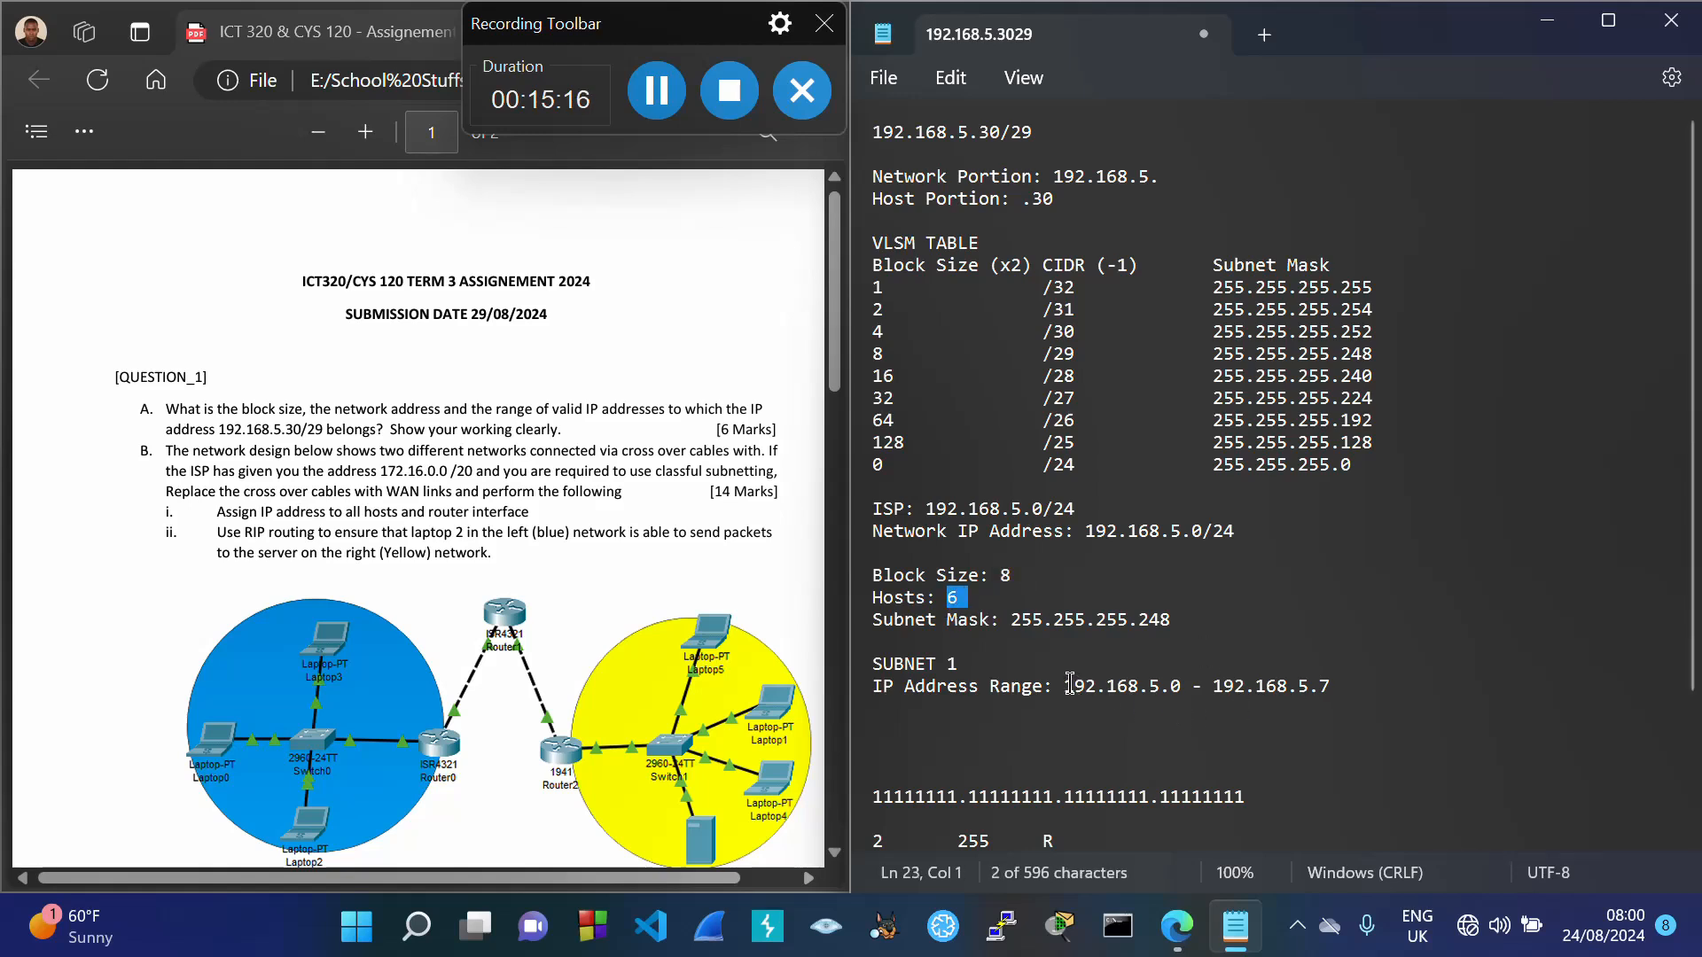
pyautogui.moveTo(1068, 684); pyautogui.dragTo(1322, 707)
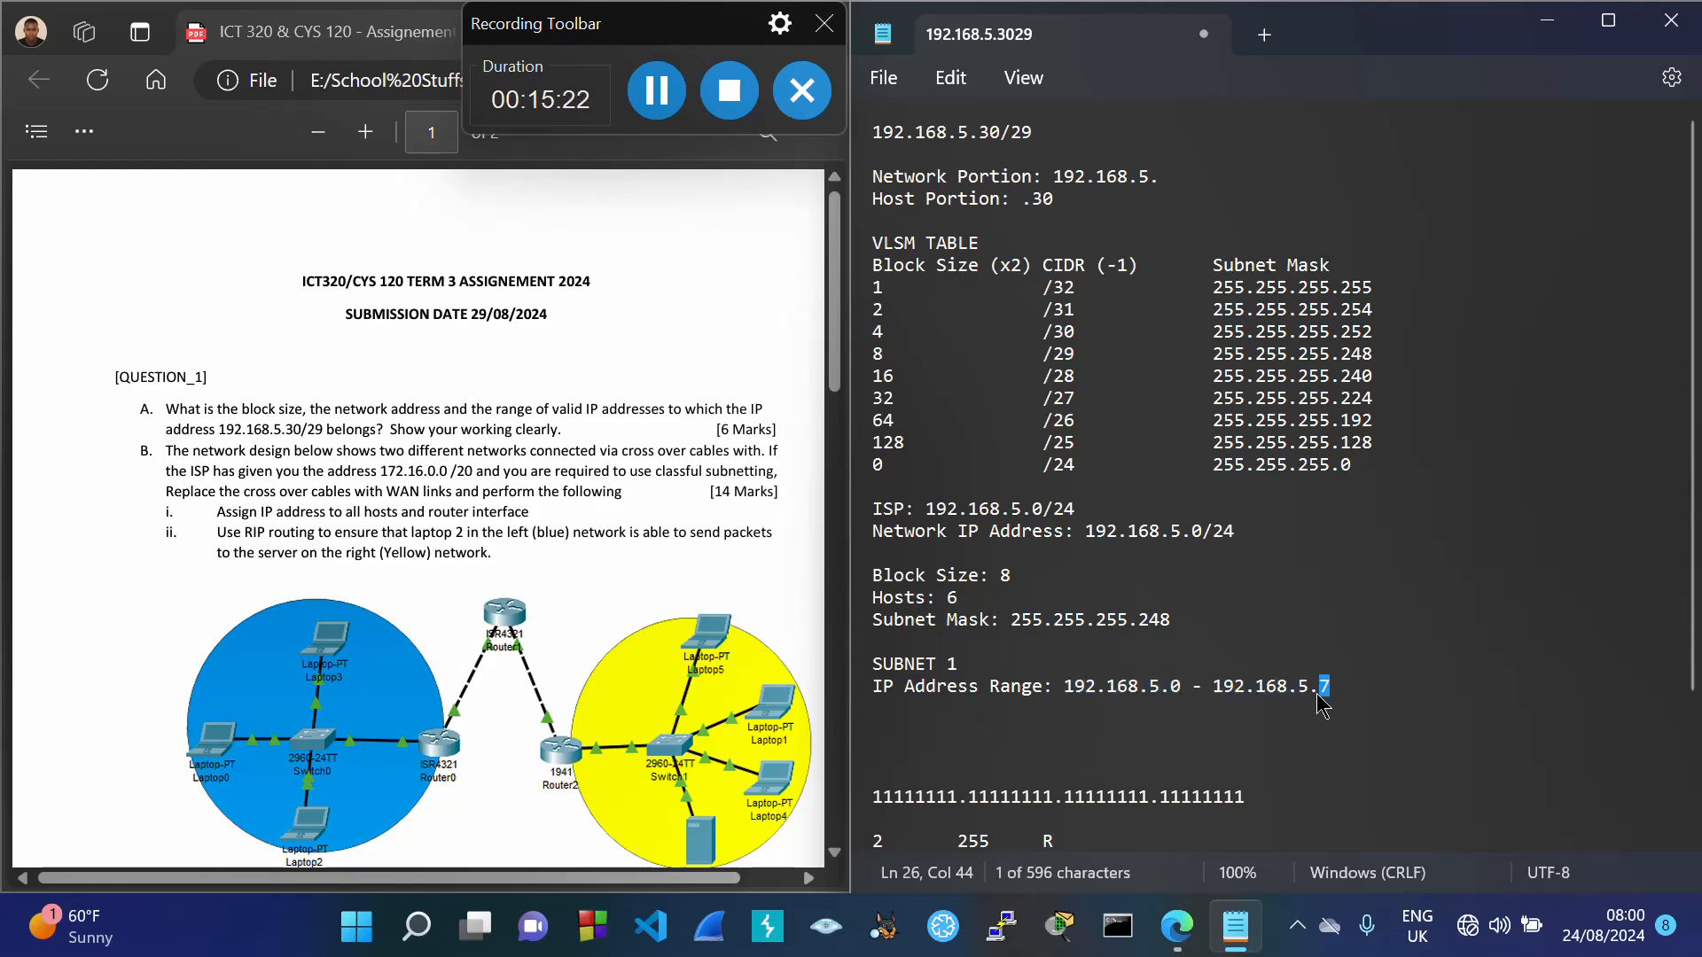
pyautogui.click(1331, 688)
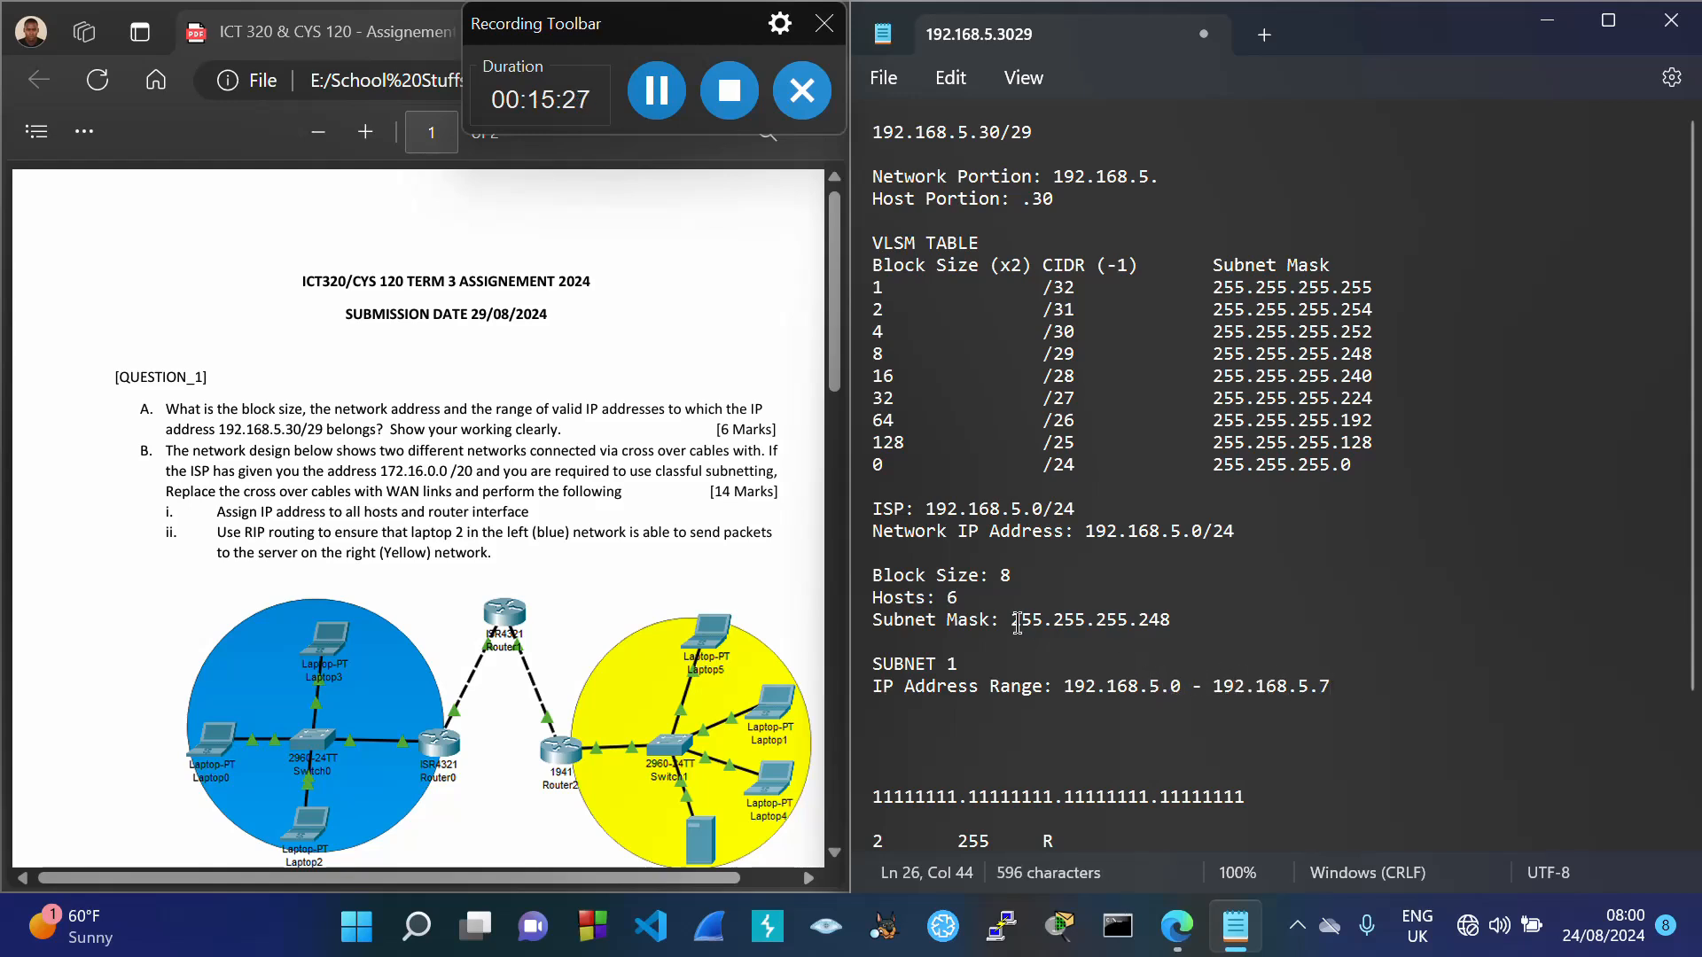
pyautogui.doubleClick(949, 597)
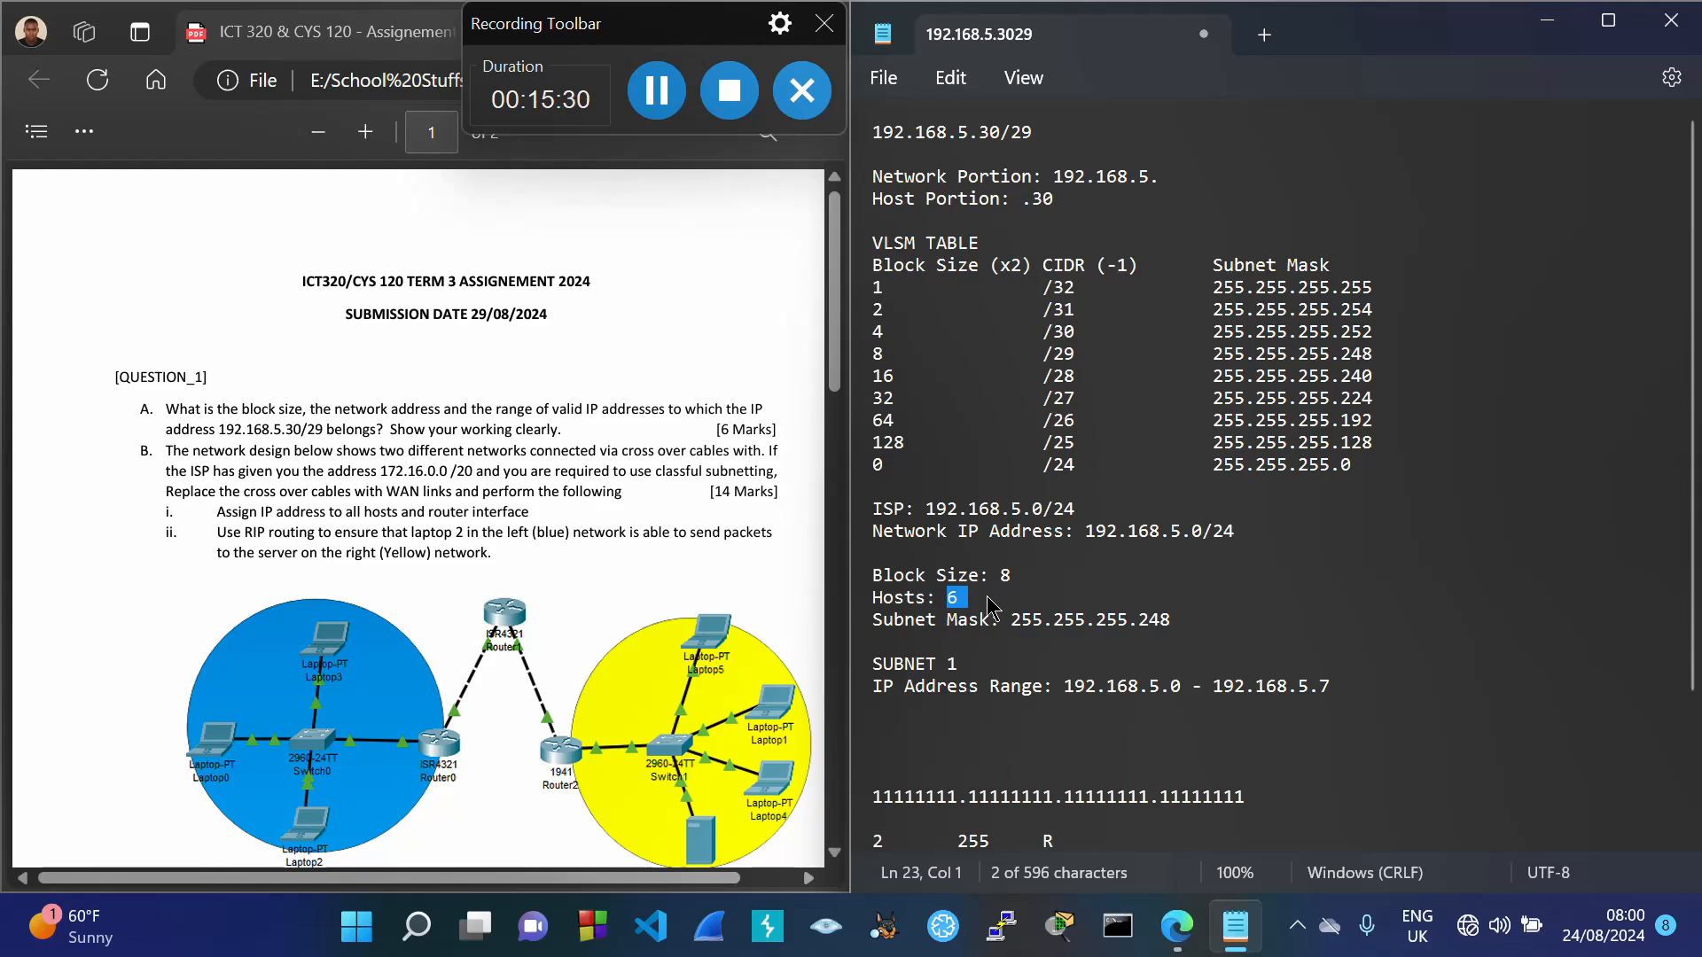
pyautogui.doubleClick(1073, 686)
pyautogui.moveTo(1135, 695); pyautogui.dragTo(1330, 687)
pyautogui.doubleClick(1217, 686)
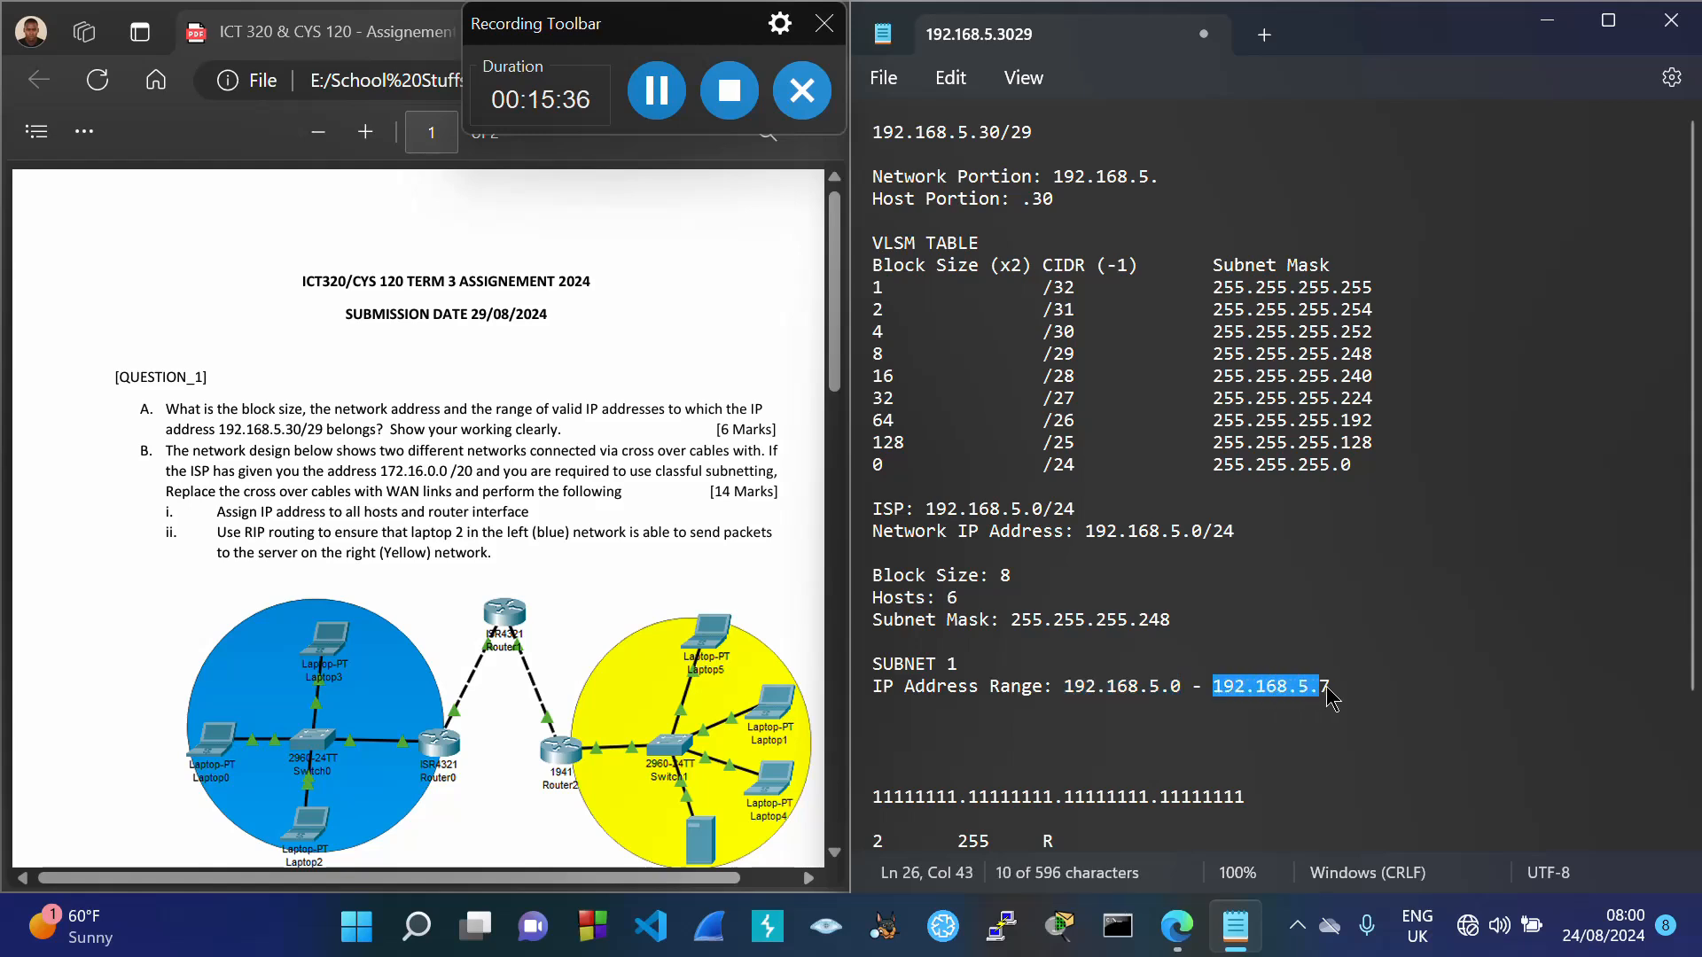
pyautogui.doubleClick(1007, 576)
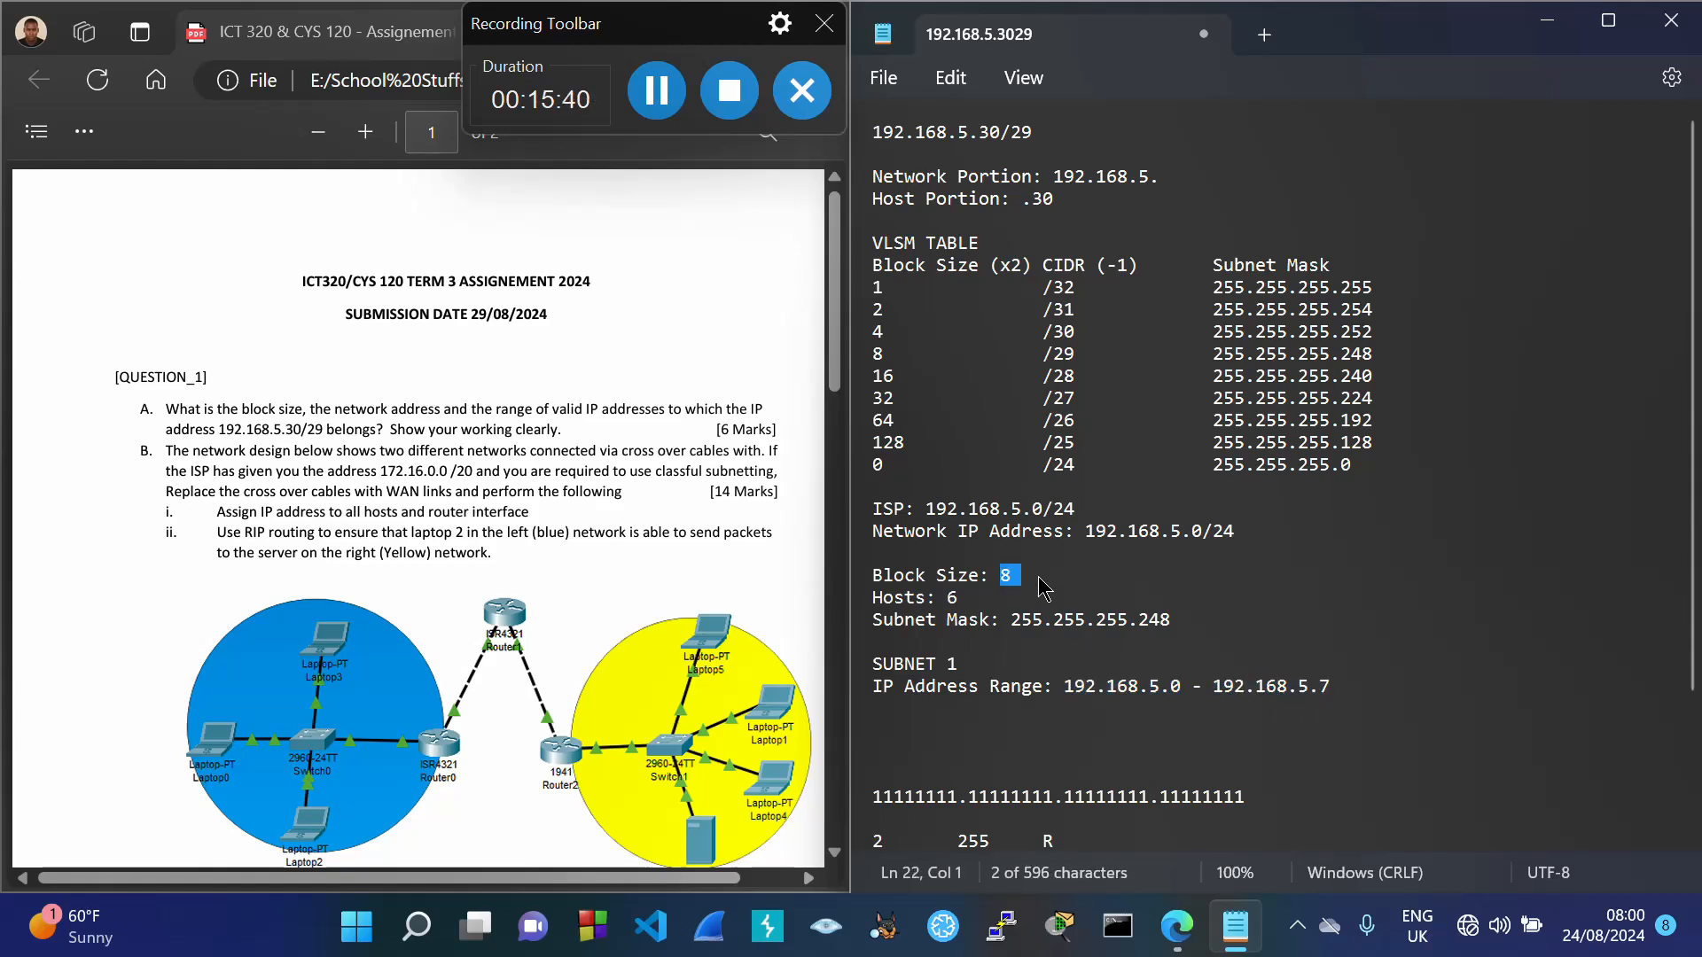
# Step: Duplicate the SUBNET 1 heading and its address range line below, and rename the copy's heading SUBNET 2
pyautogui.doubleClick(952, 596)
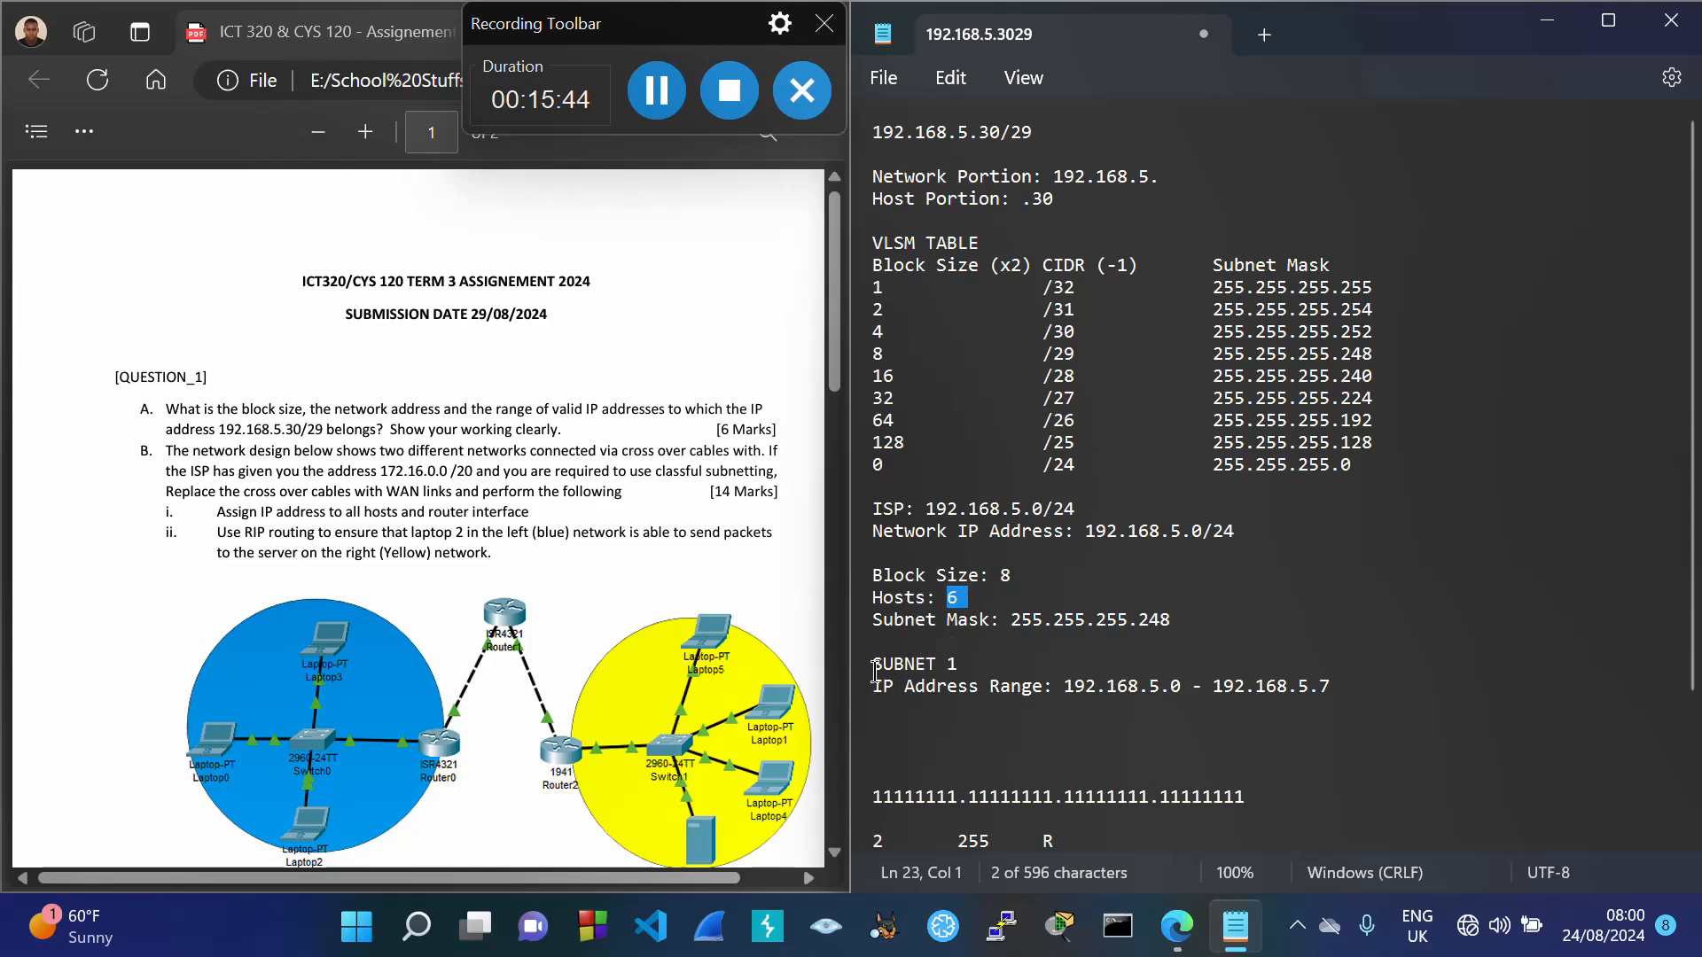
pyautogui.moveTo(874, 666); pyautogui.dragTo(1372, 699)
pyautogui.hotkey('ctrl', 'c')
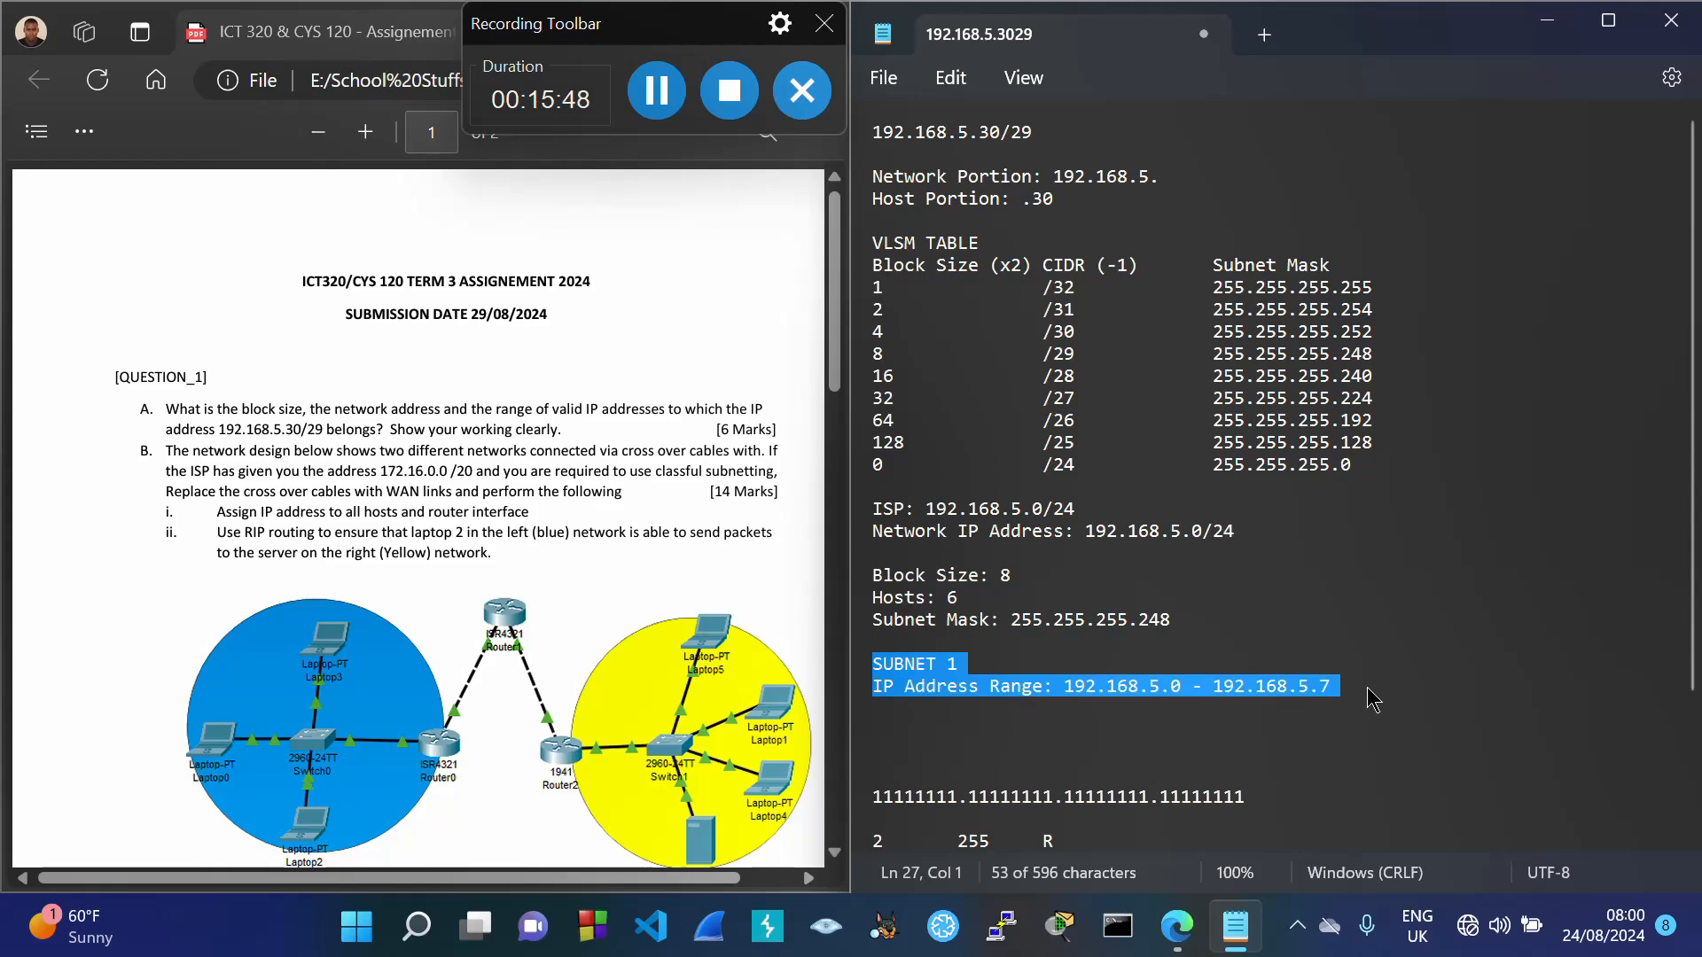
pyautogui.click(1347, 688)
pyautogui.press('Return')
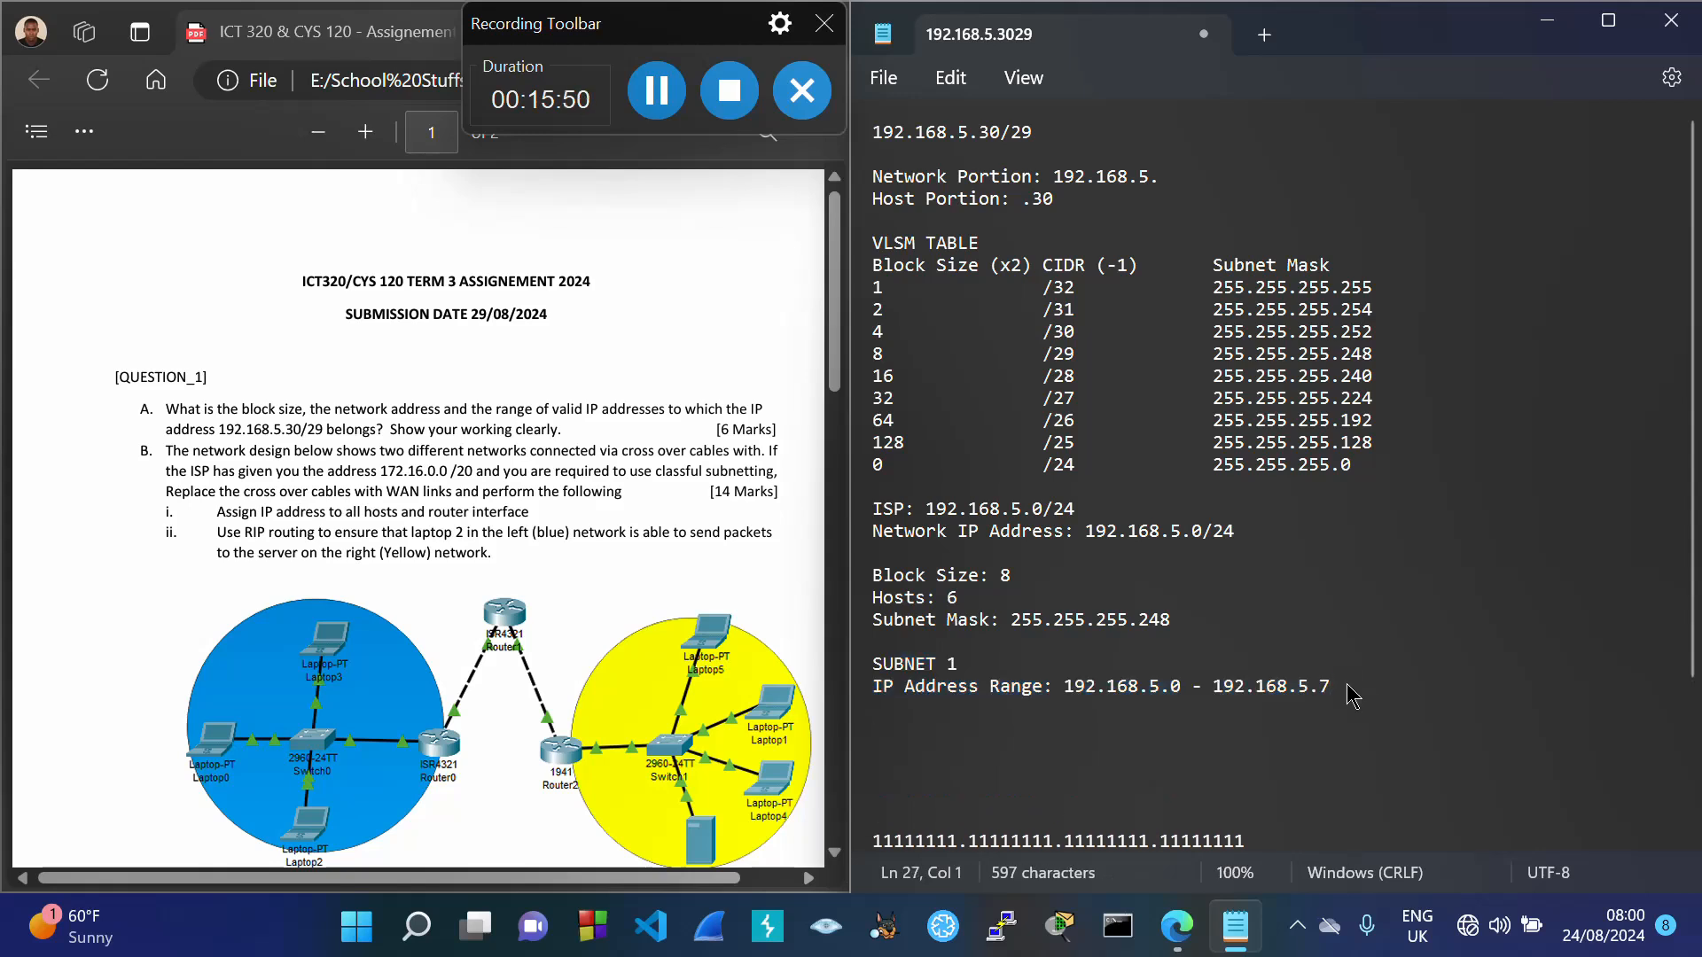
pyautogui.press('Return')
pyautogui.hotkey('ctrl', 'v')
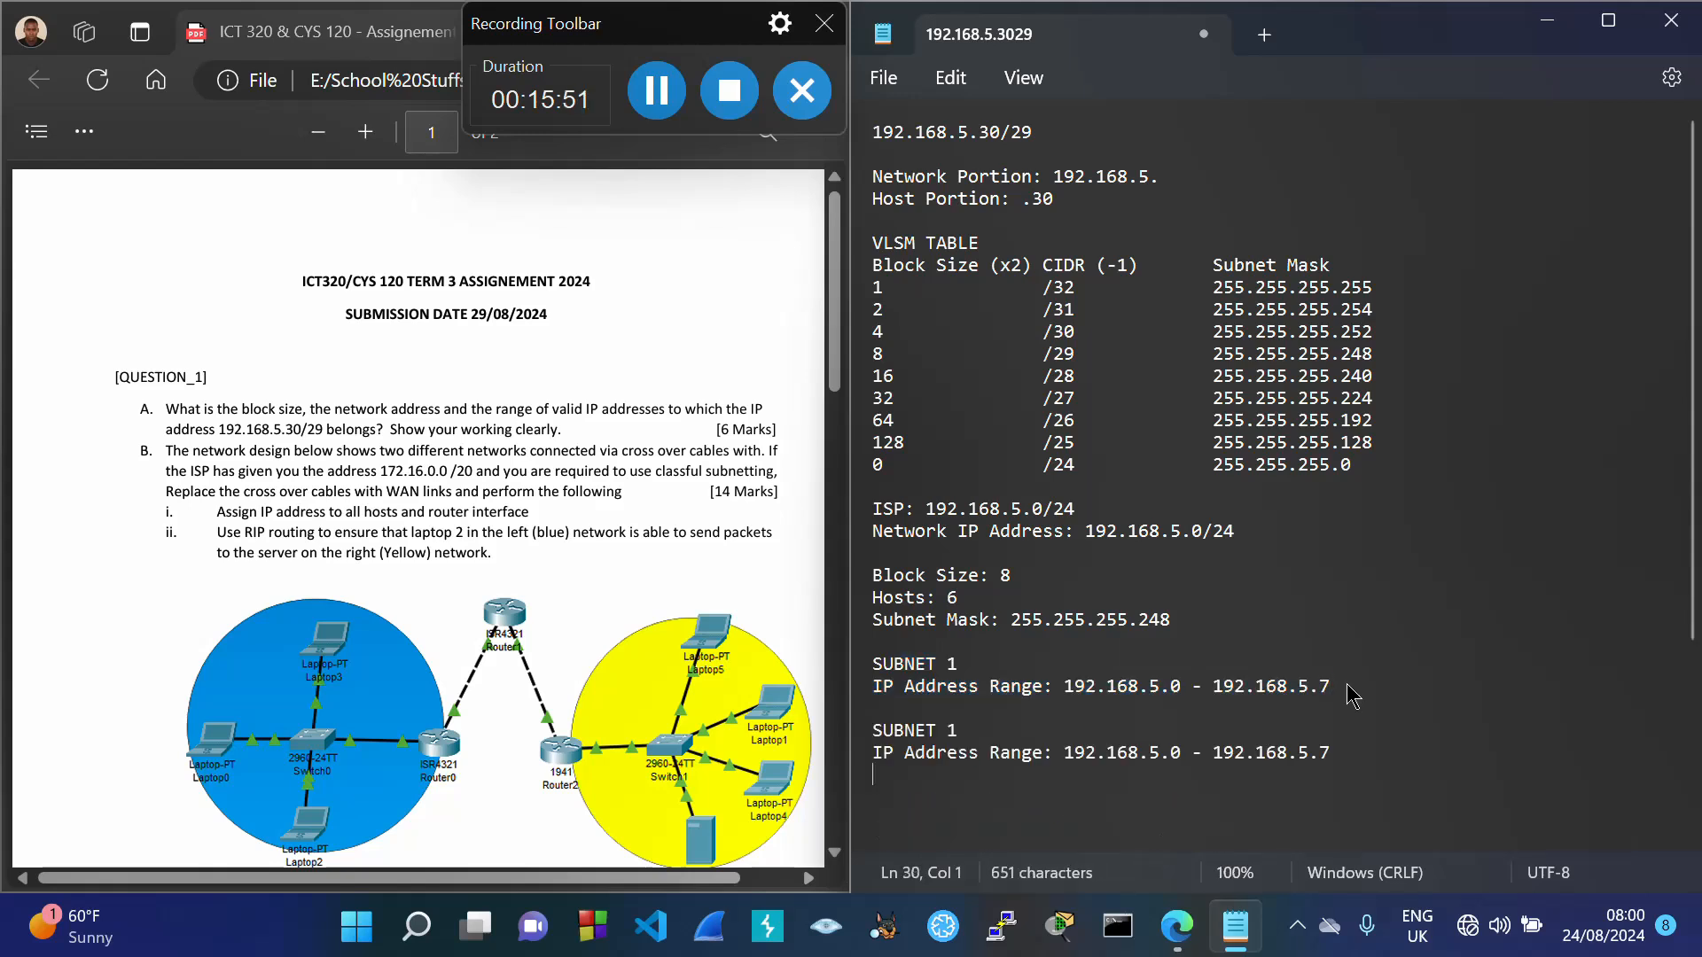
pyautogui.click(970, 731)
pyautogui.press('BackSpace')
pyautogui.write('2')
# Step: Set the SUBNET 2 address range to 192.168.5.8 - 192.168.5.15
pyautogui.moveTo(1353, 688); pyautogui.dragTo(1353, 701)
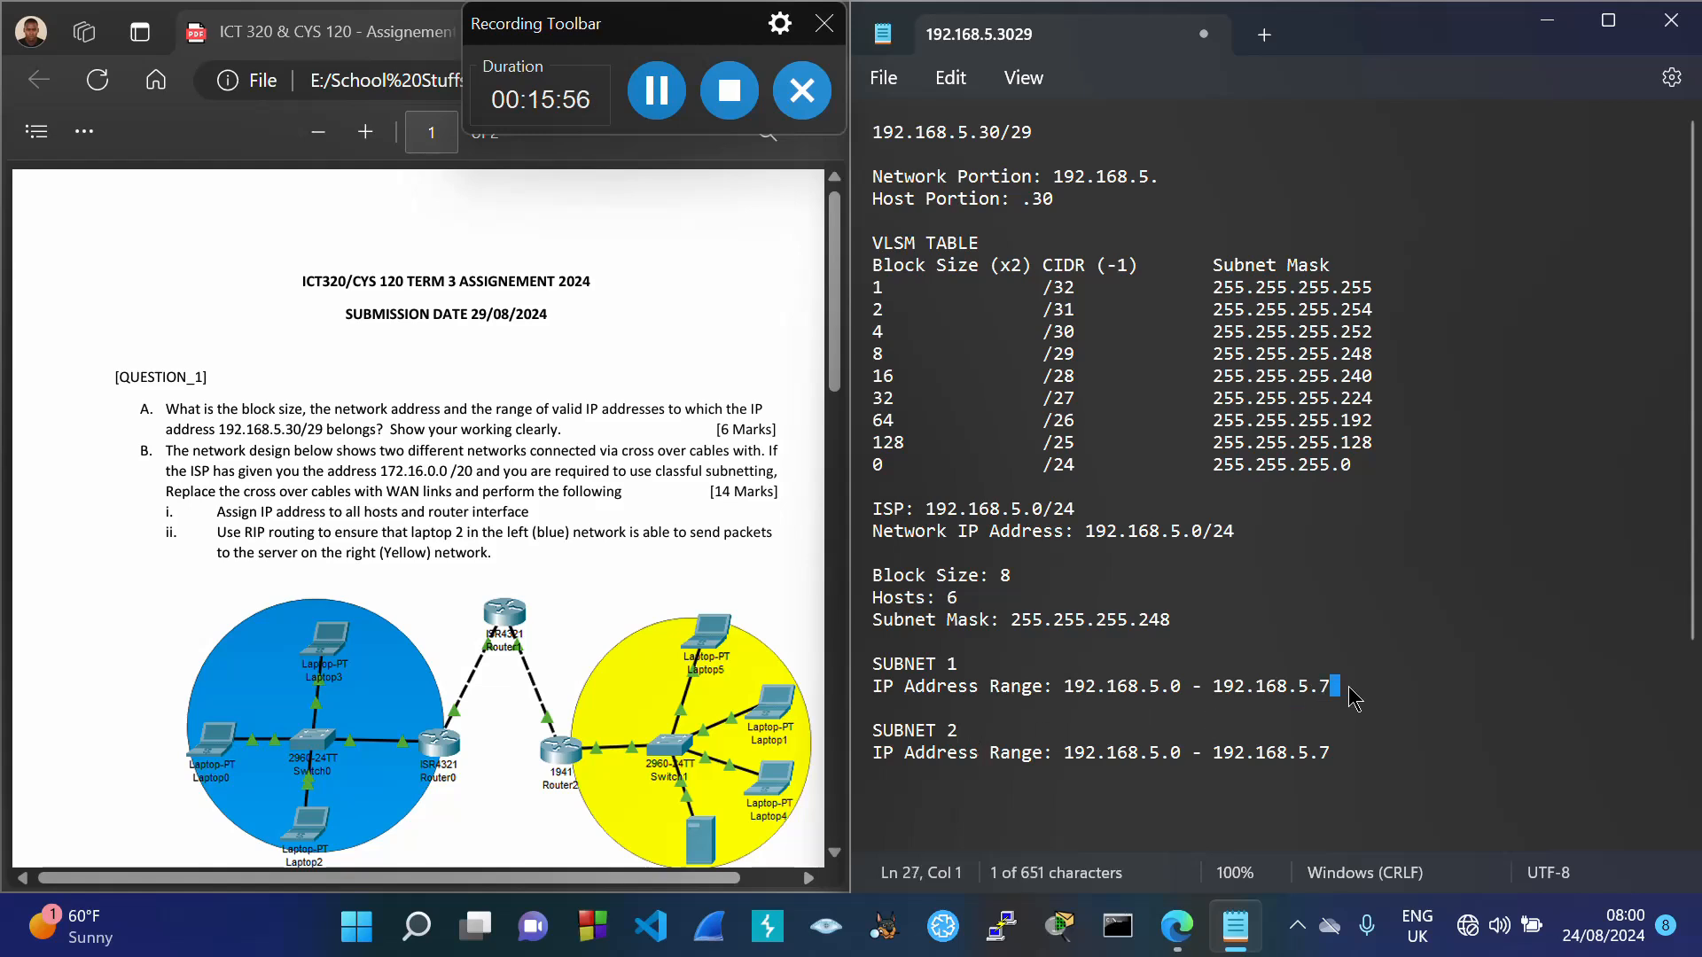
pyautogui.click(1183, 753)
pyautogui.press('BackSpace')
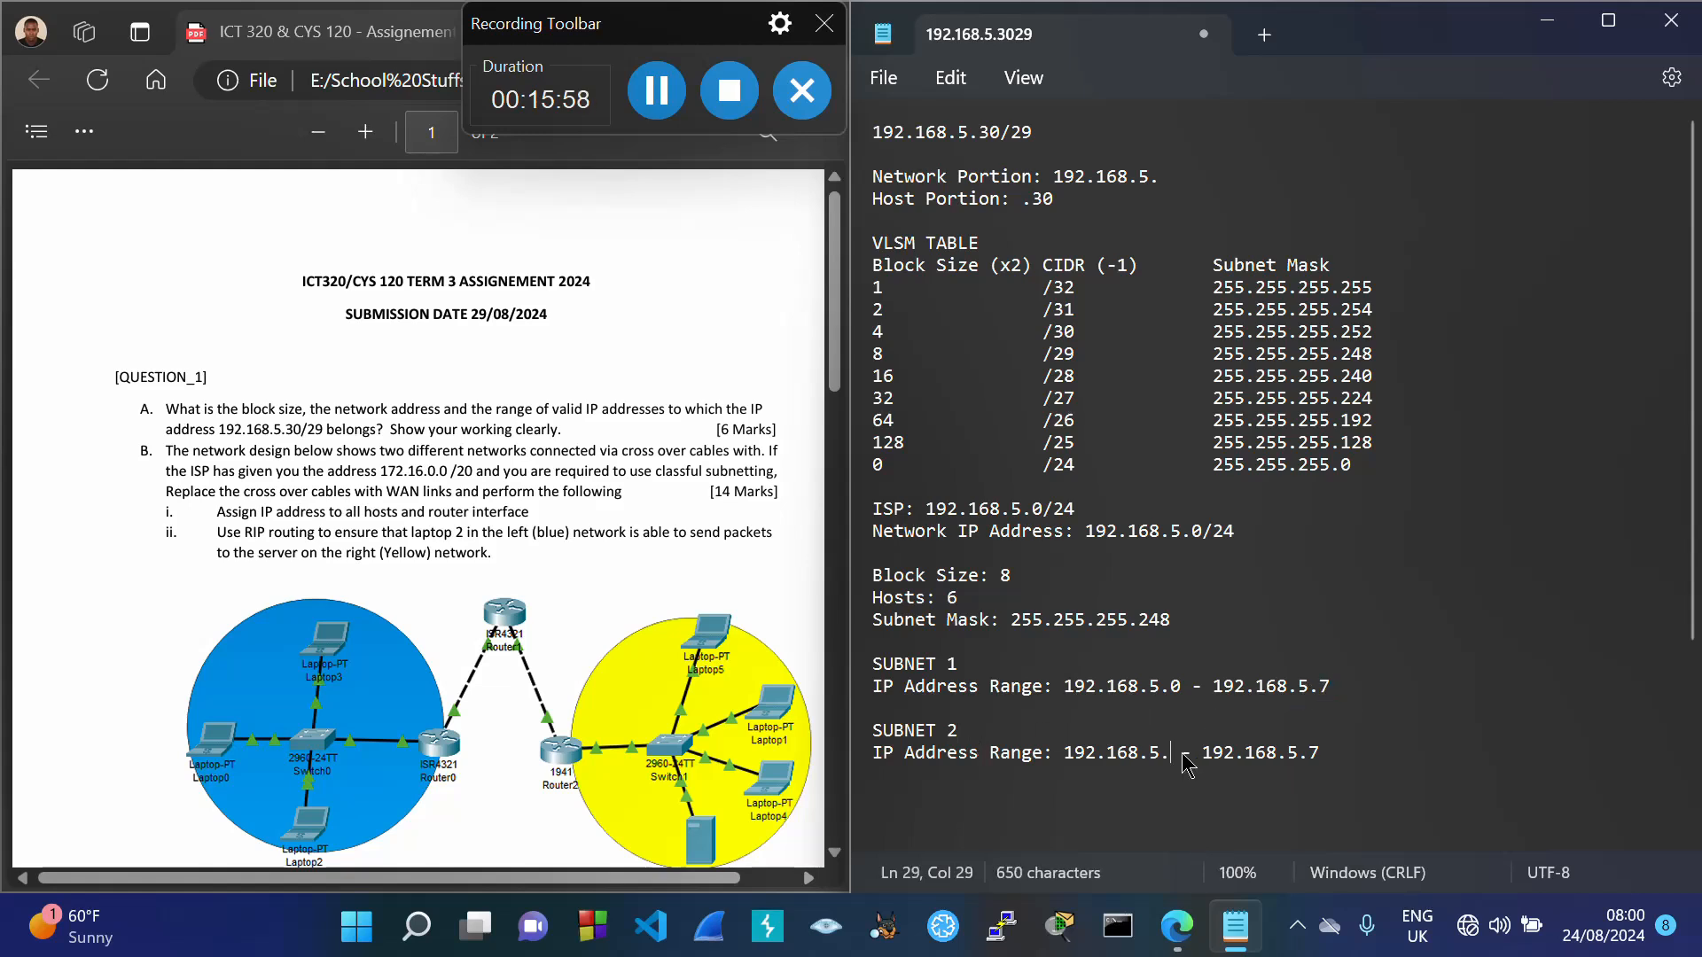
pyautogui.write('8')
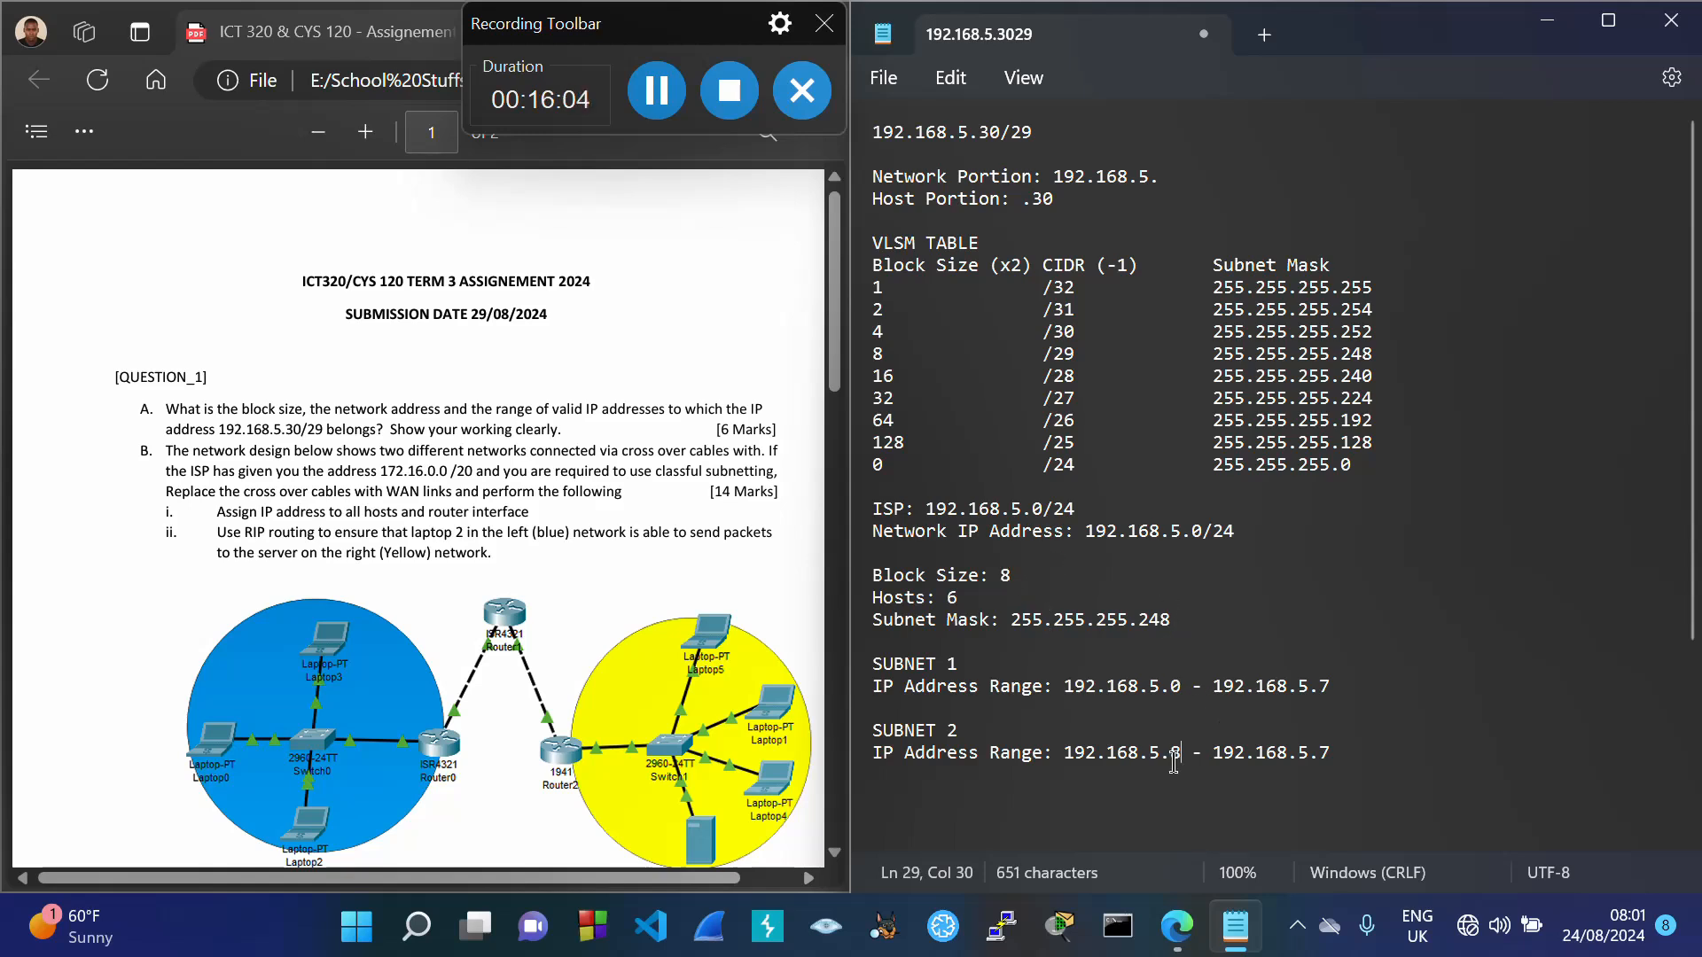
pyautogui.press('BackSpace')
pyautogui.write('8')
pyautogui.click(1320, 753)
pyautogui.press('Delete')
pyautogui.press('Delete')
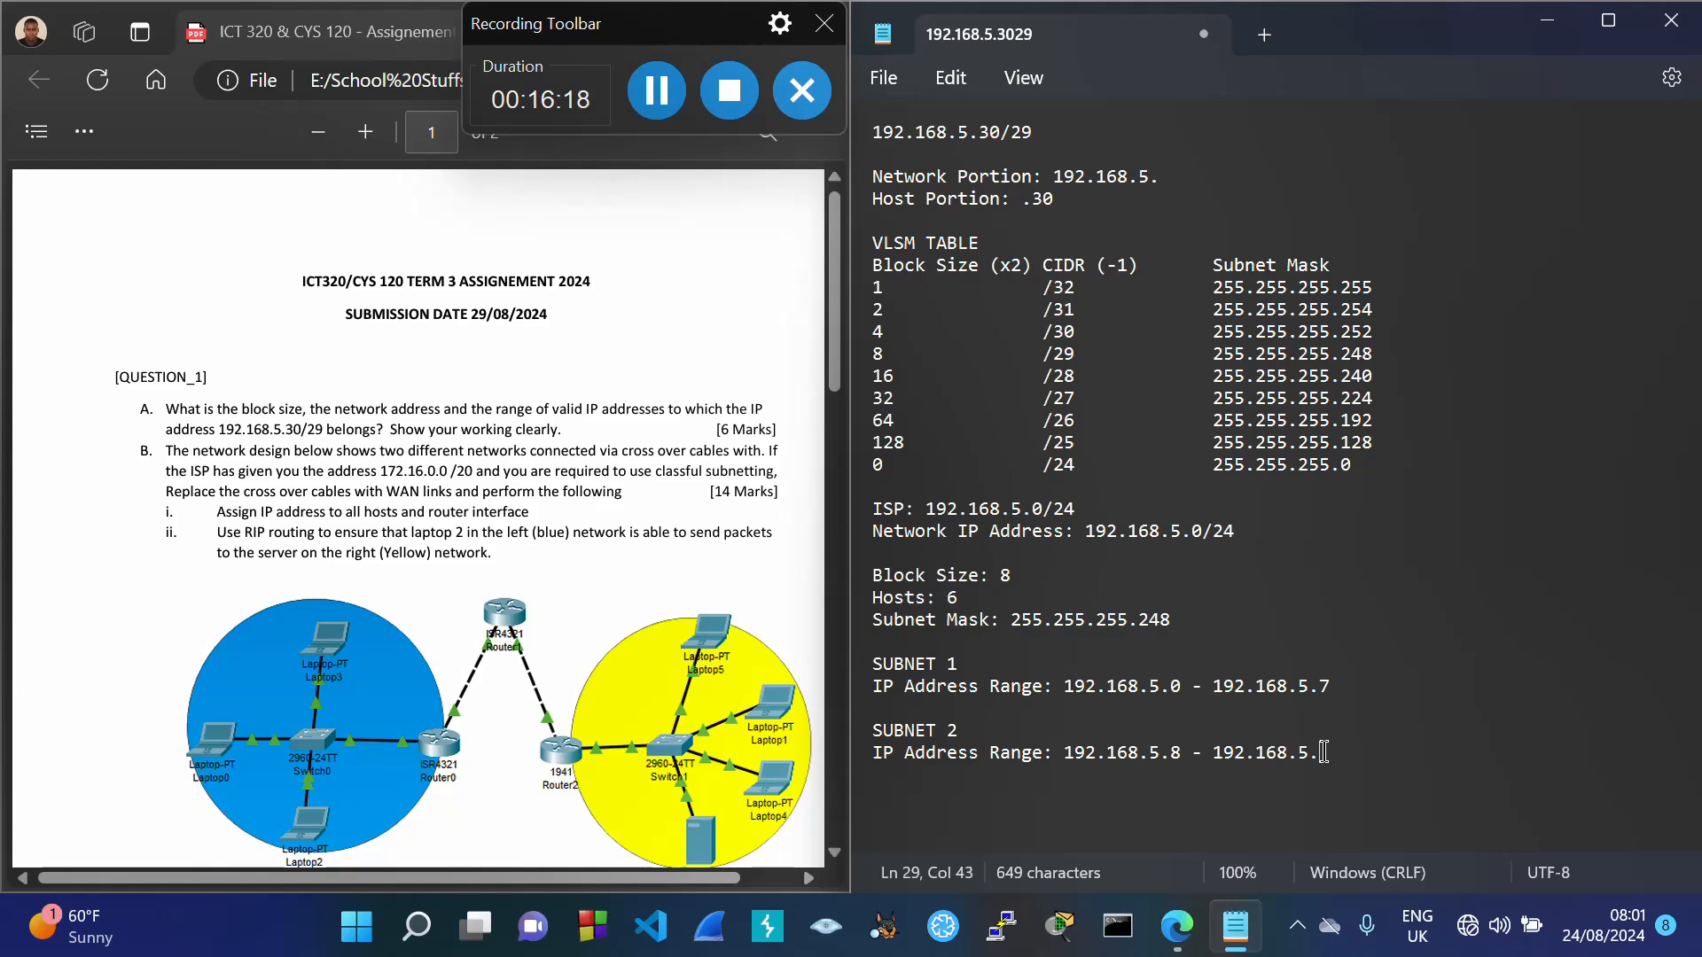
pyautogui.write('15')
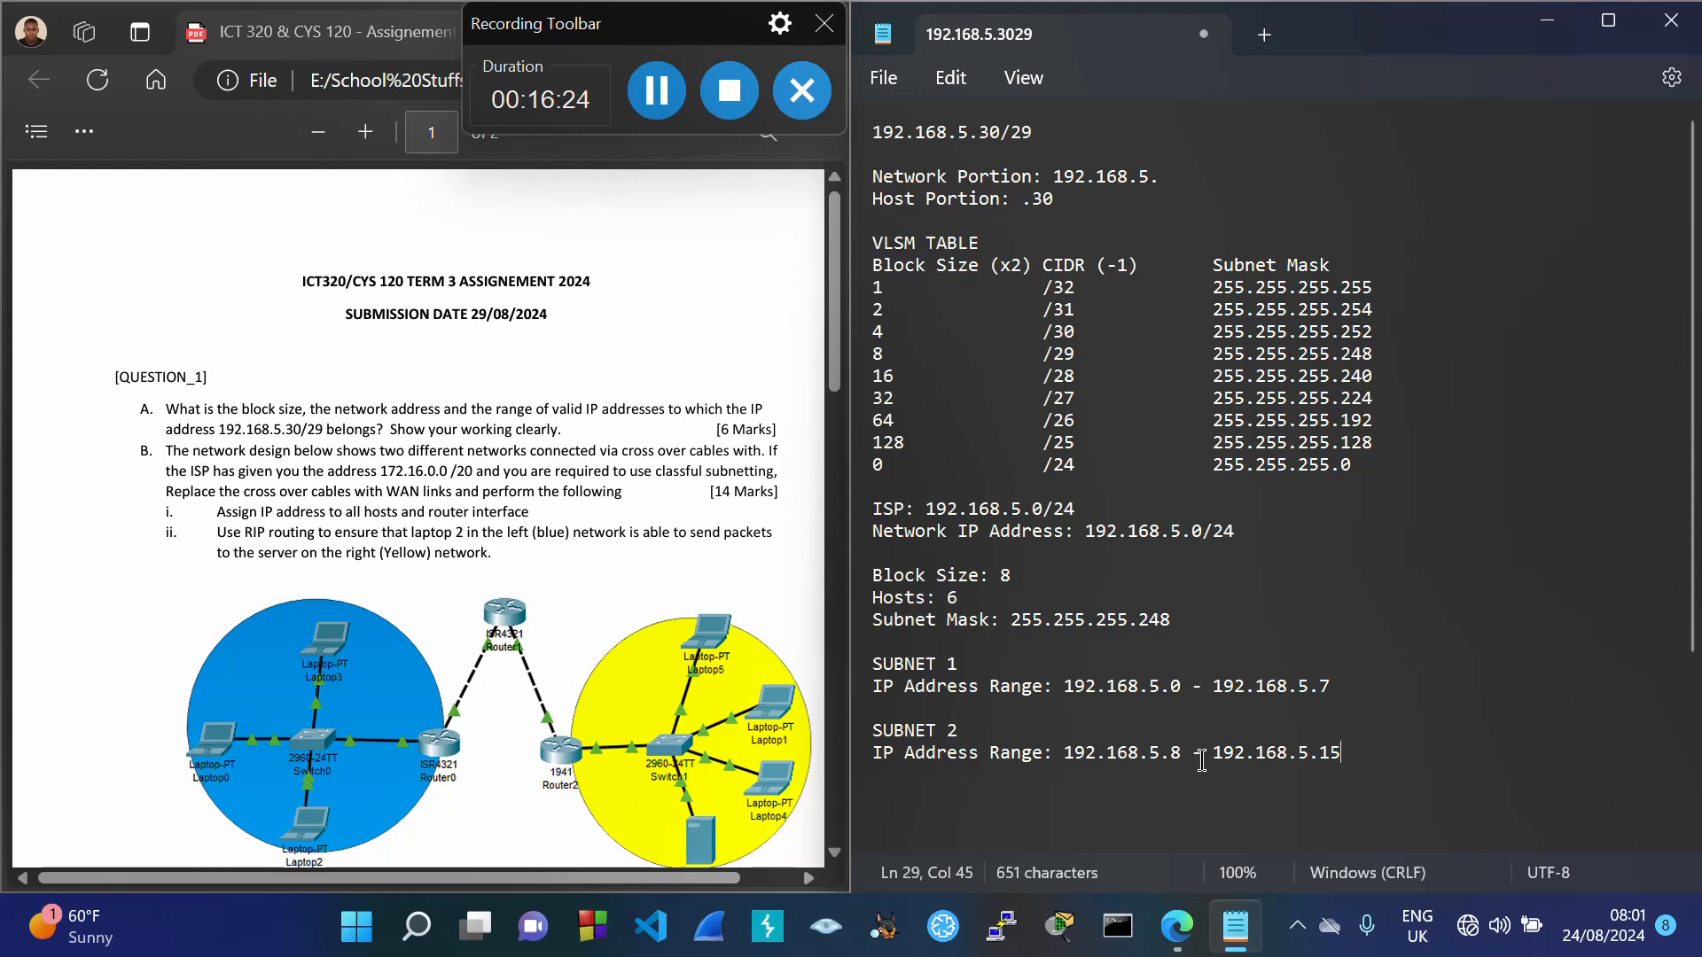
# Step: Add another copy of the subnet block below SUBNET 2 and head it SUBNET 3
pyautogui.press('Return')
pyautogui.press('Return')
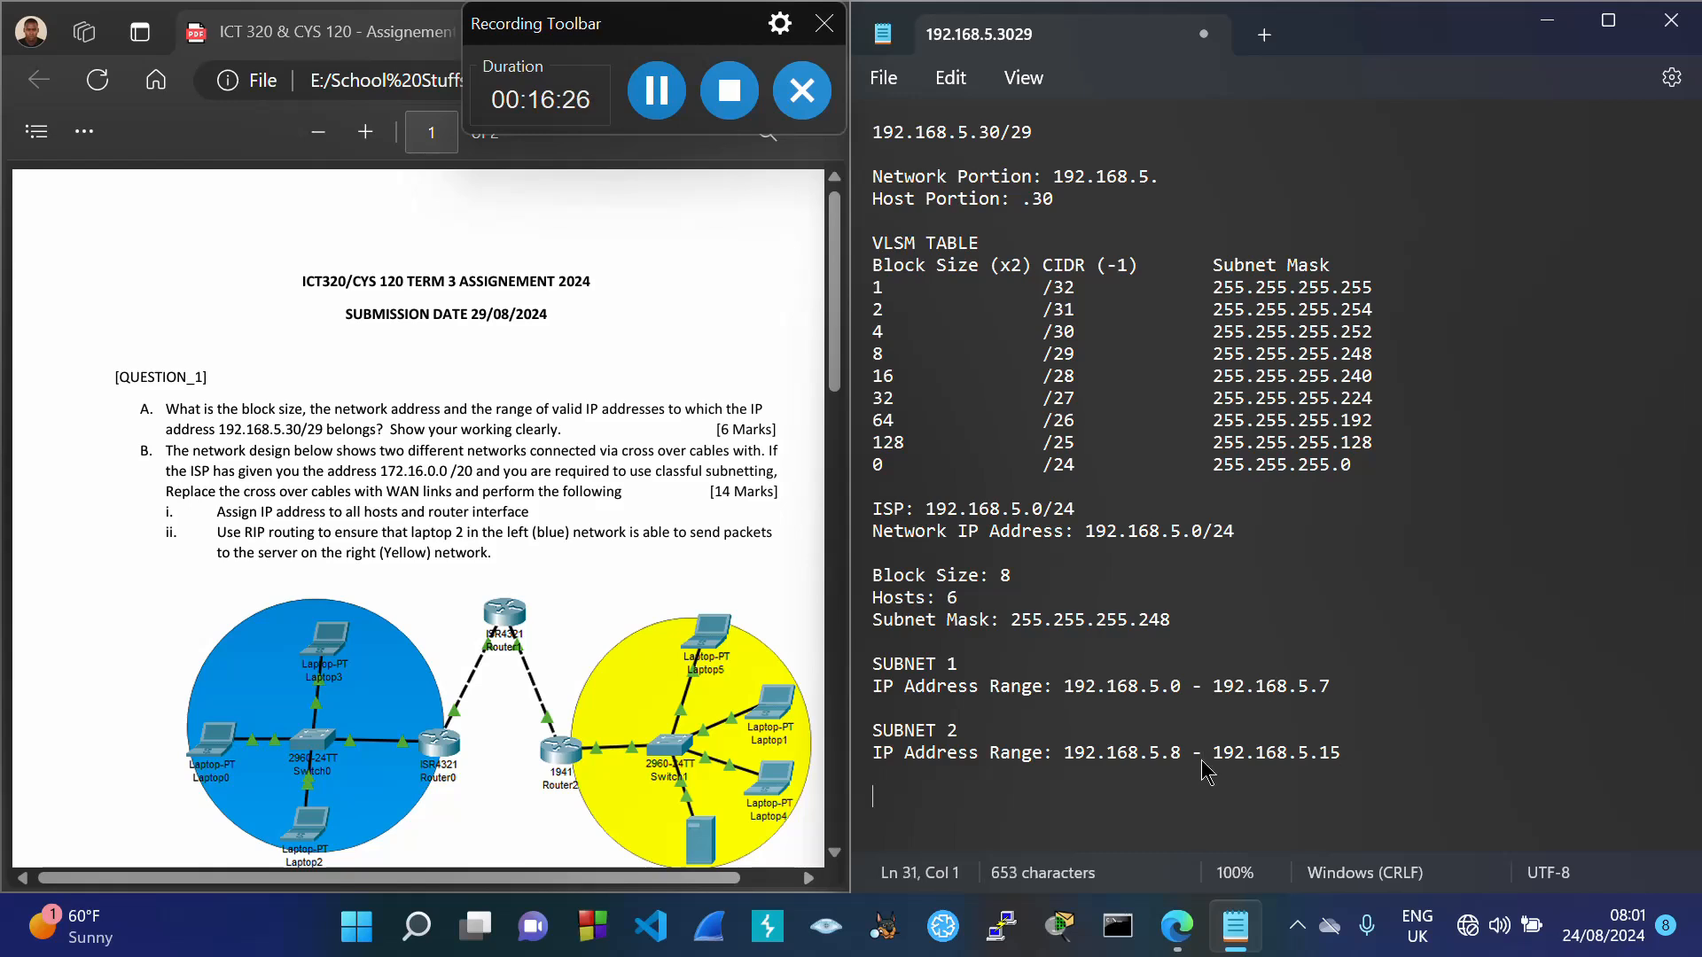
pyautogui.hotkey('ctrl', 'v')
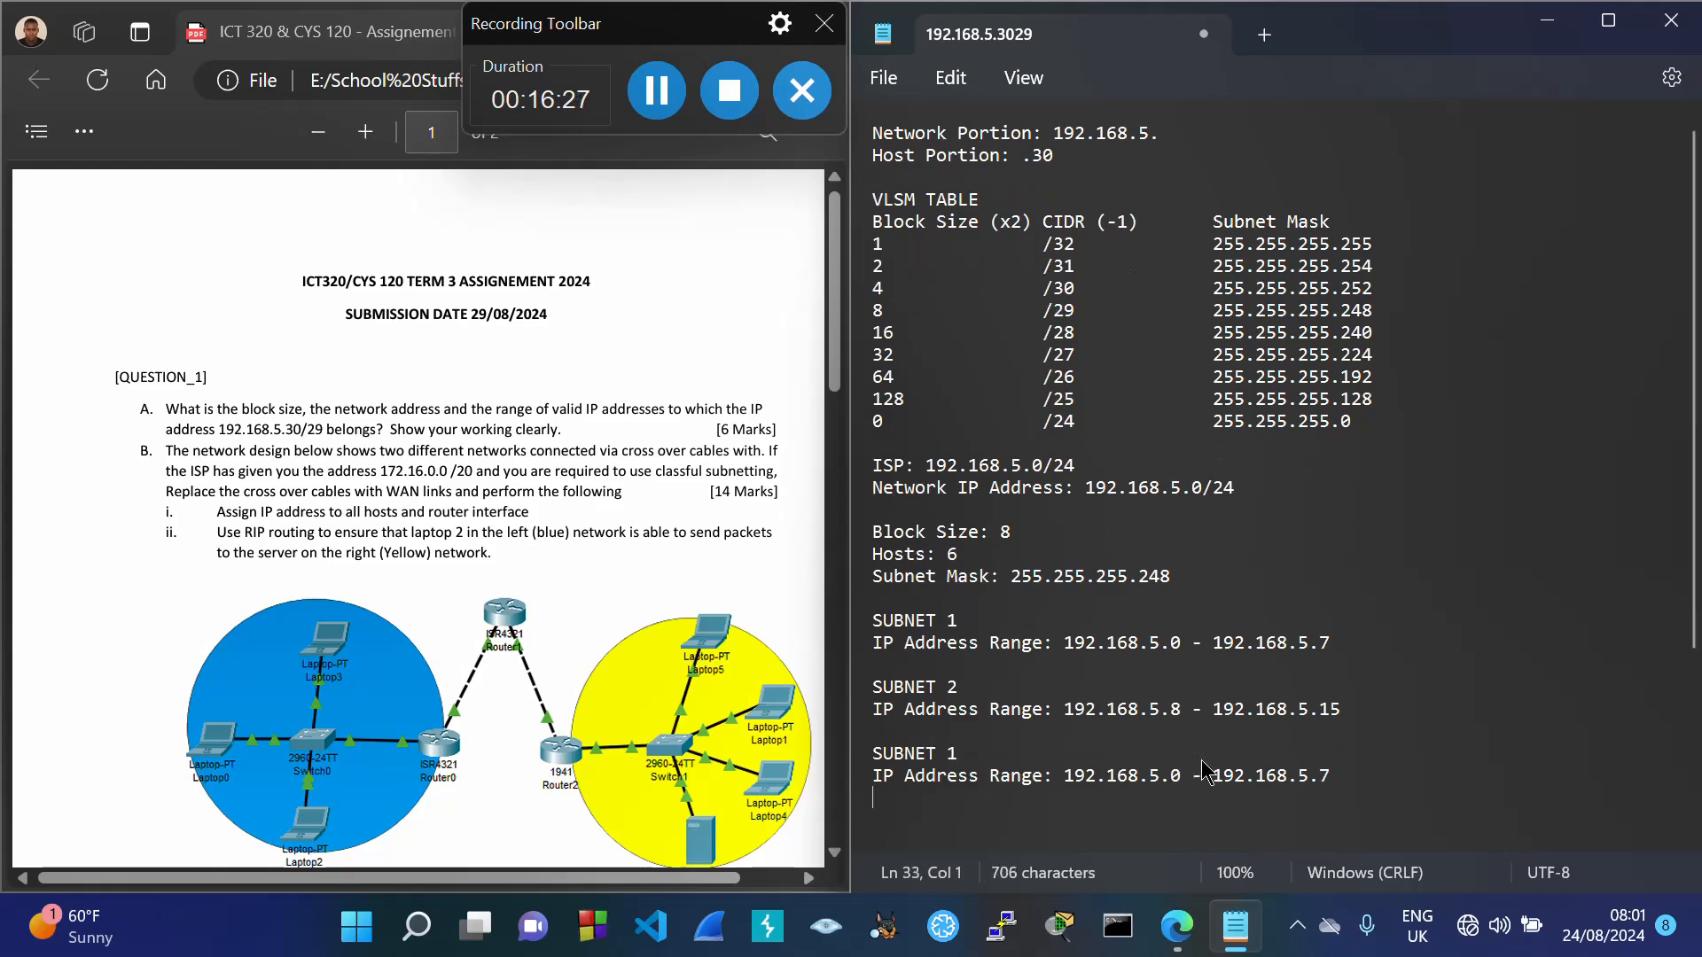
pyautogui.click(972, 755)
pyautogui.press('BackSpace')
pyautogui.write('3')
# Step: Set the SUBNET 3 address range to 192.168.5.16 - 192.168.5.23
pyautogui.click(1178, 776)
pyautogui.press('BackSpace')
pyautogui.write('16')
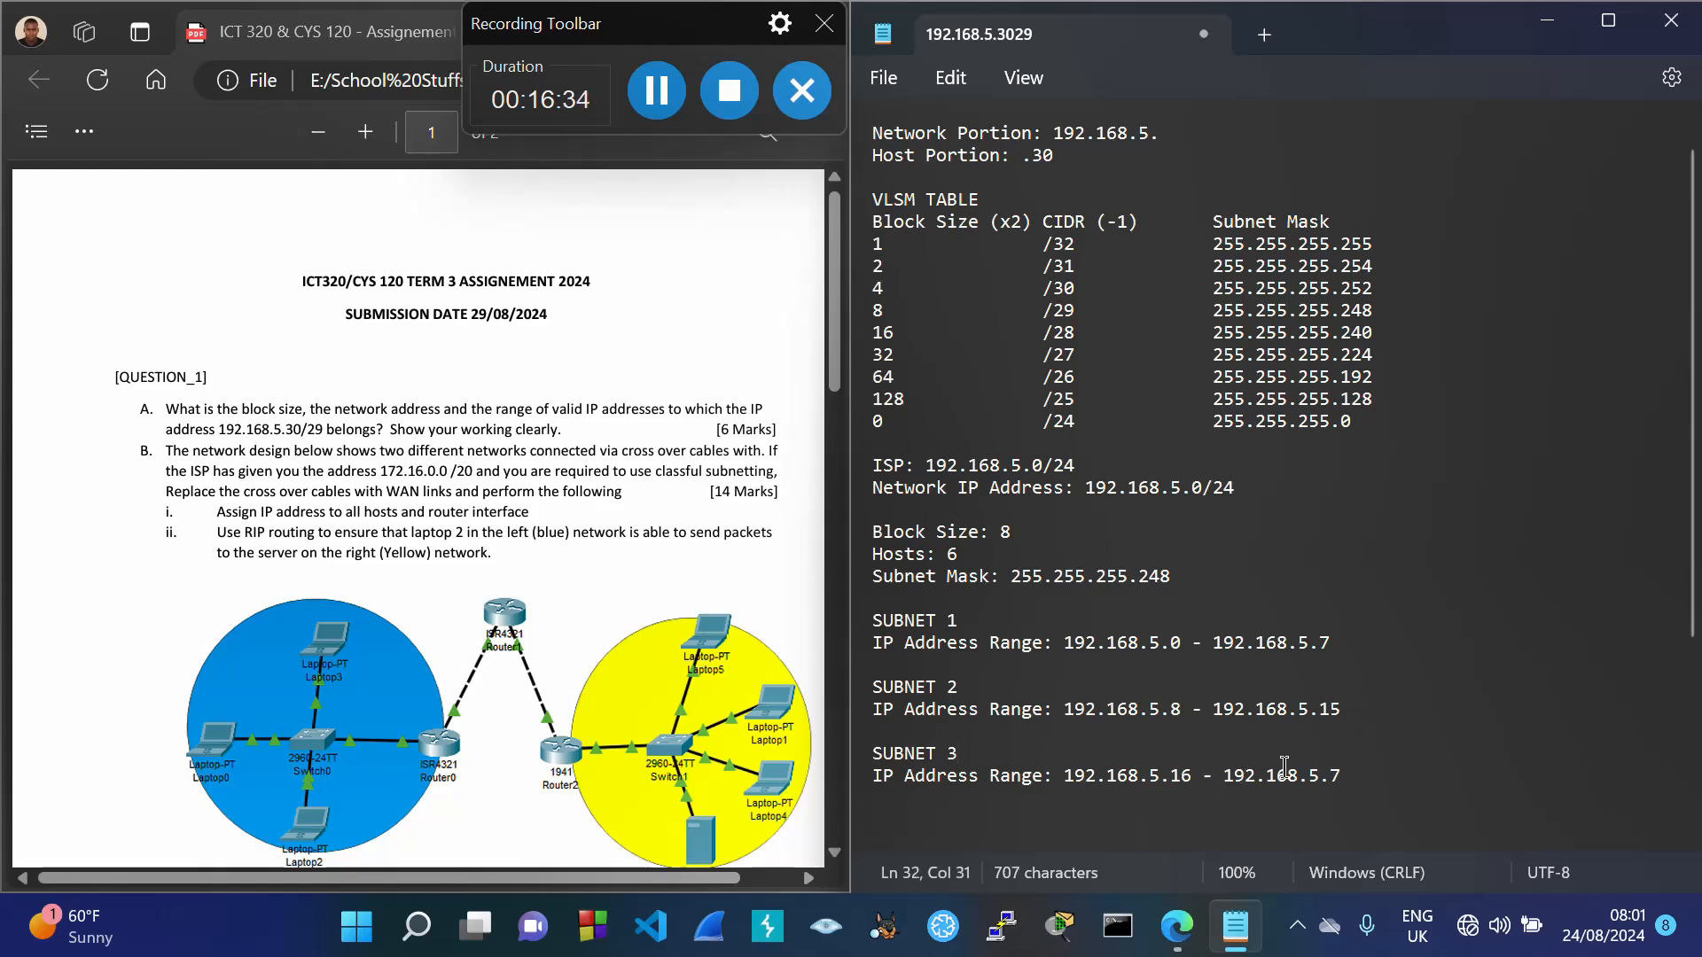
pyautogui.click(1346, 776)
pyautogui.press('BackSpace')
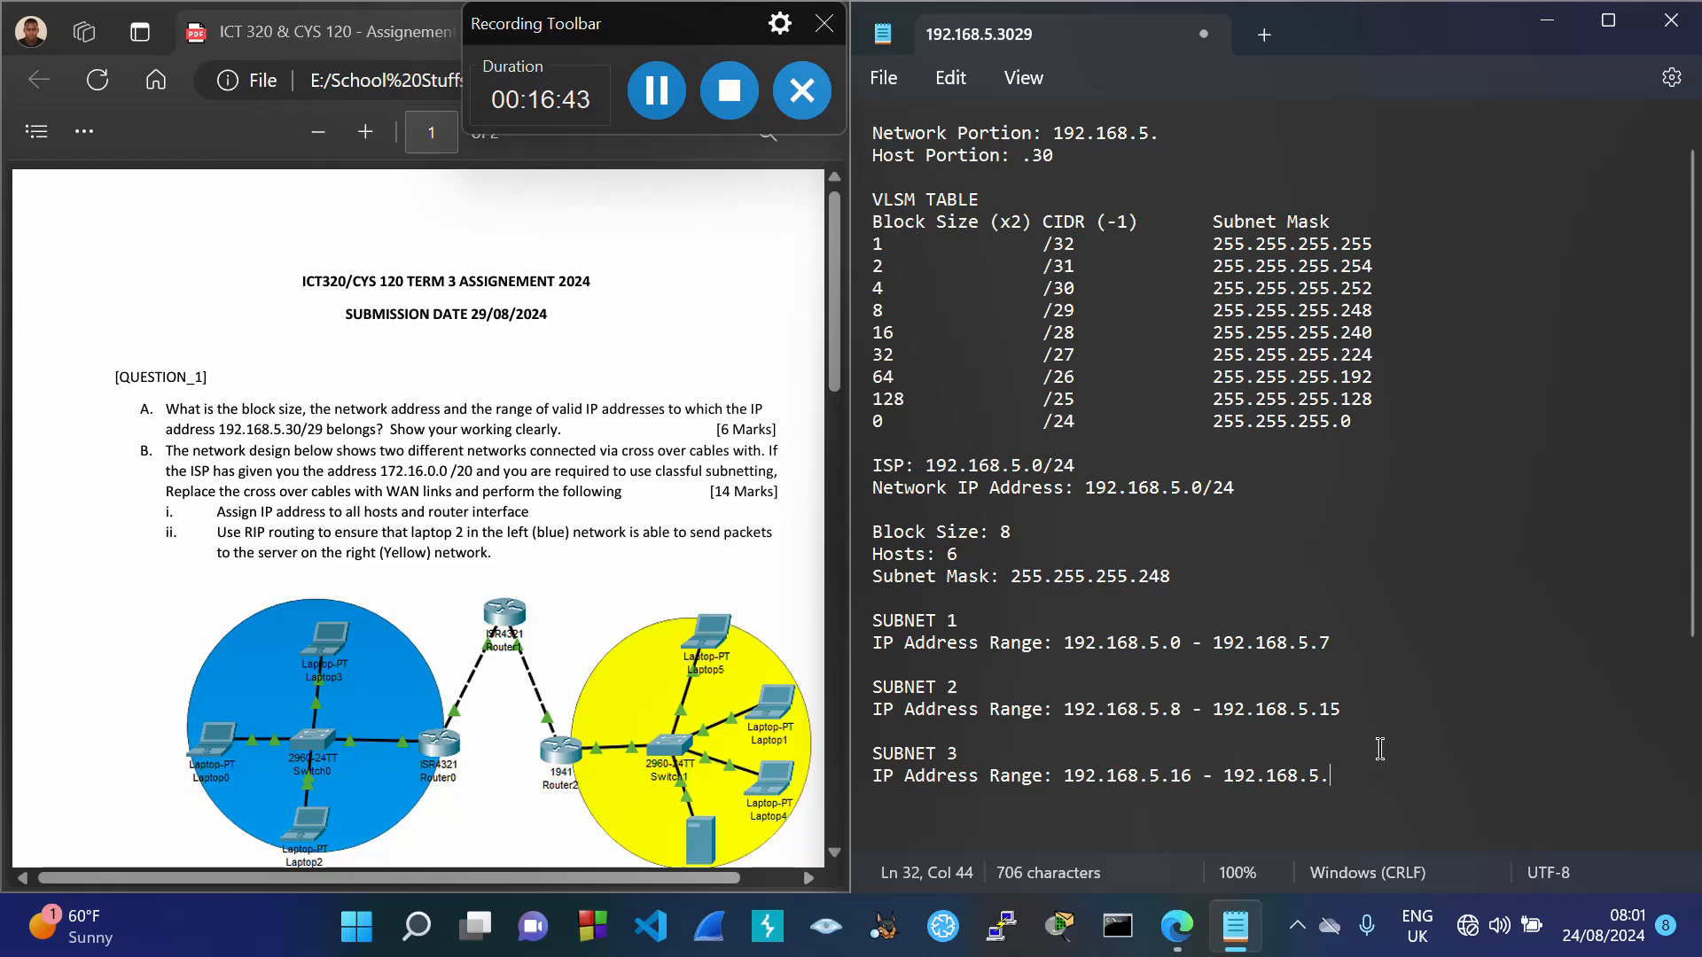
pyautogui.write('23')
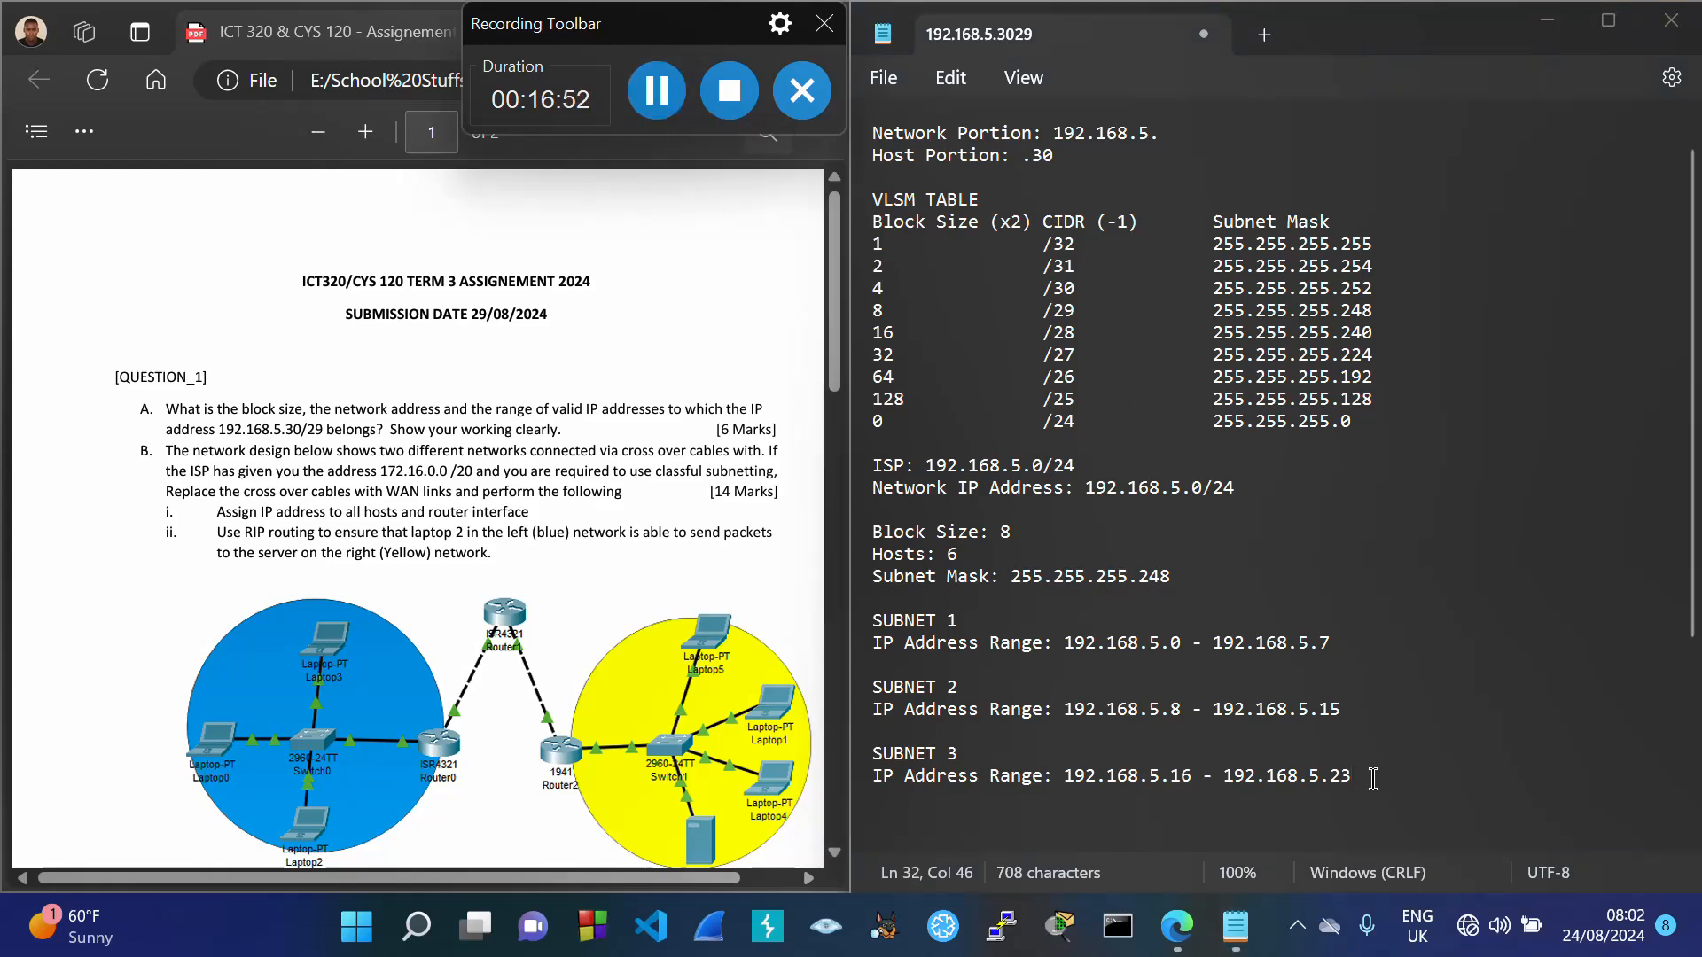
# Step: Add another copy of the subnet block below SUBNET 3 and head it SUBNET 4
pyautogui.press('Return')
pyautogui.press('Return')
pyautogui.hotkey('ctrl', 'v')
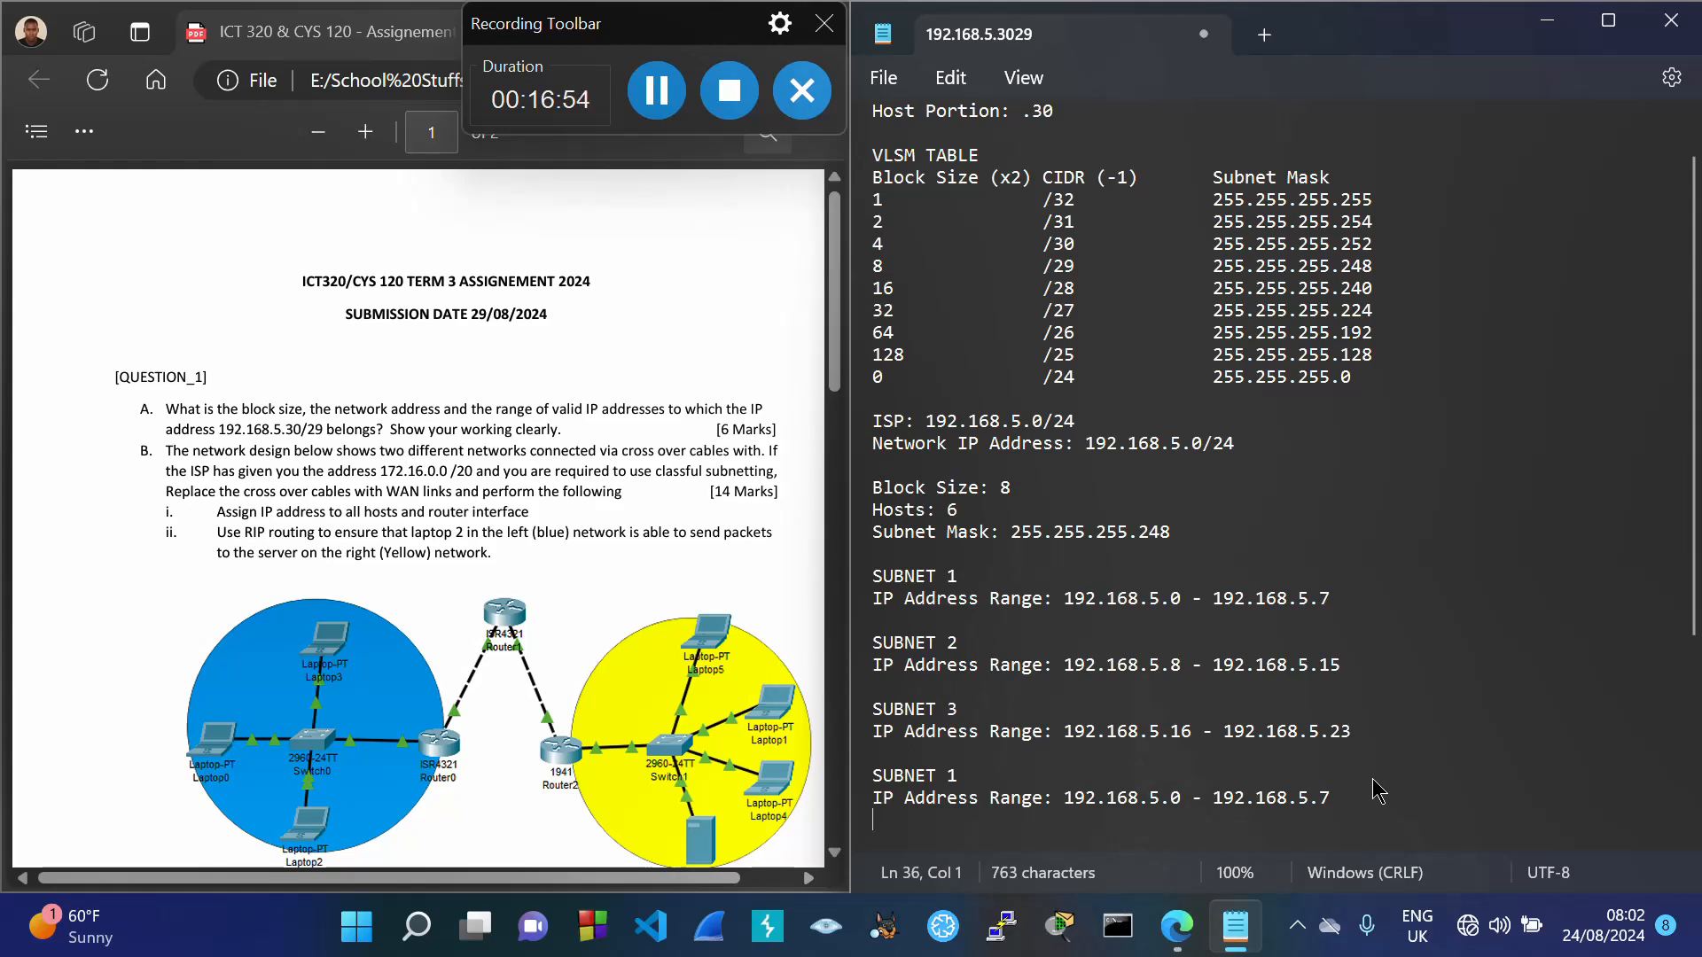
pyautogui.click(967, 776)
pyautogui.press('BackSpace')
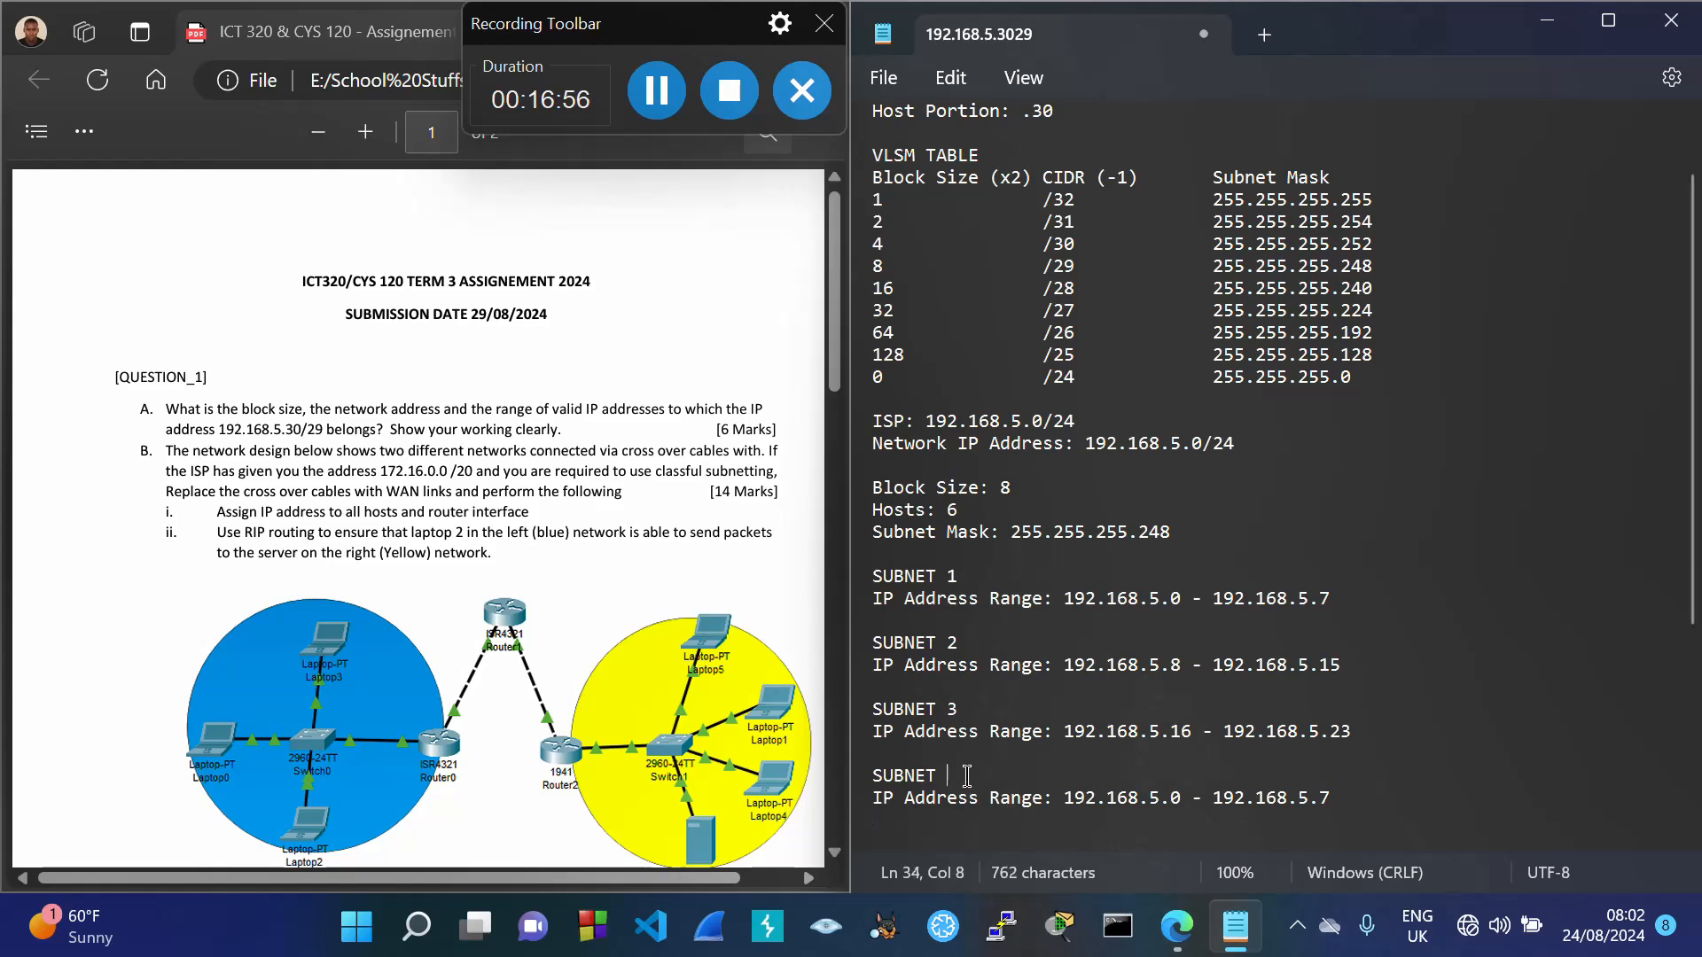
pyautogui.write('4')
# Step: Set the SUBNET 4 address range to 192.168.5.24 - 192.168.5.31, continuing from the end of SUBNET 3
pyautogui.moveTo(1330, 732); pyautogui.dragTo(1391, 749)
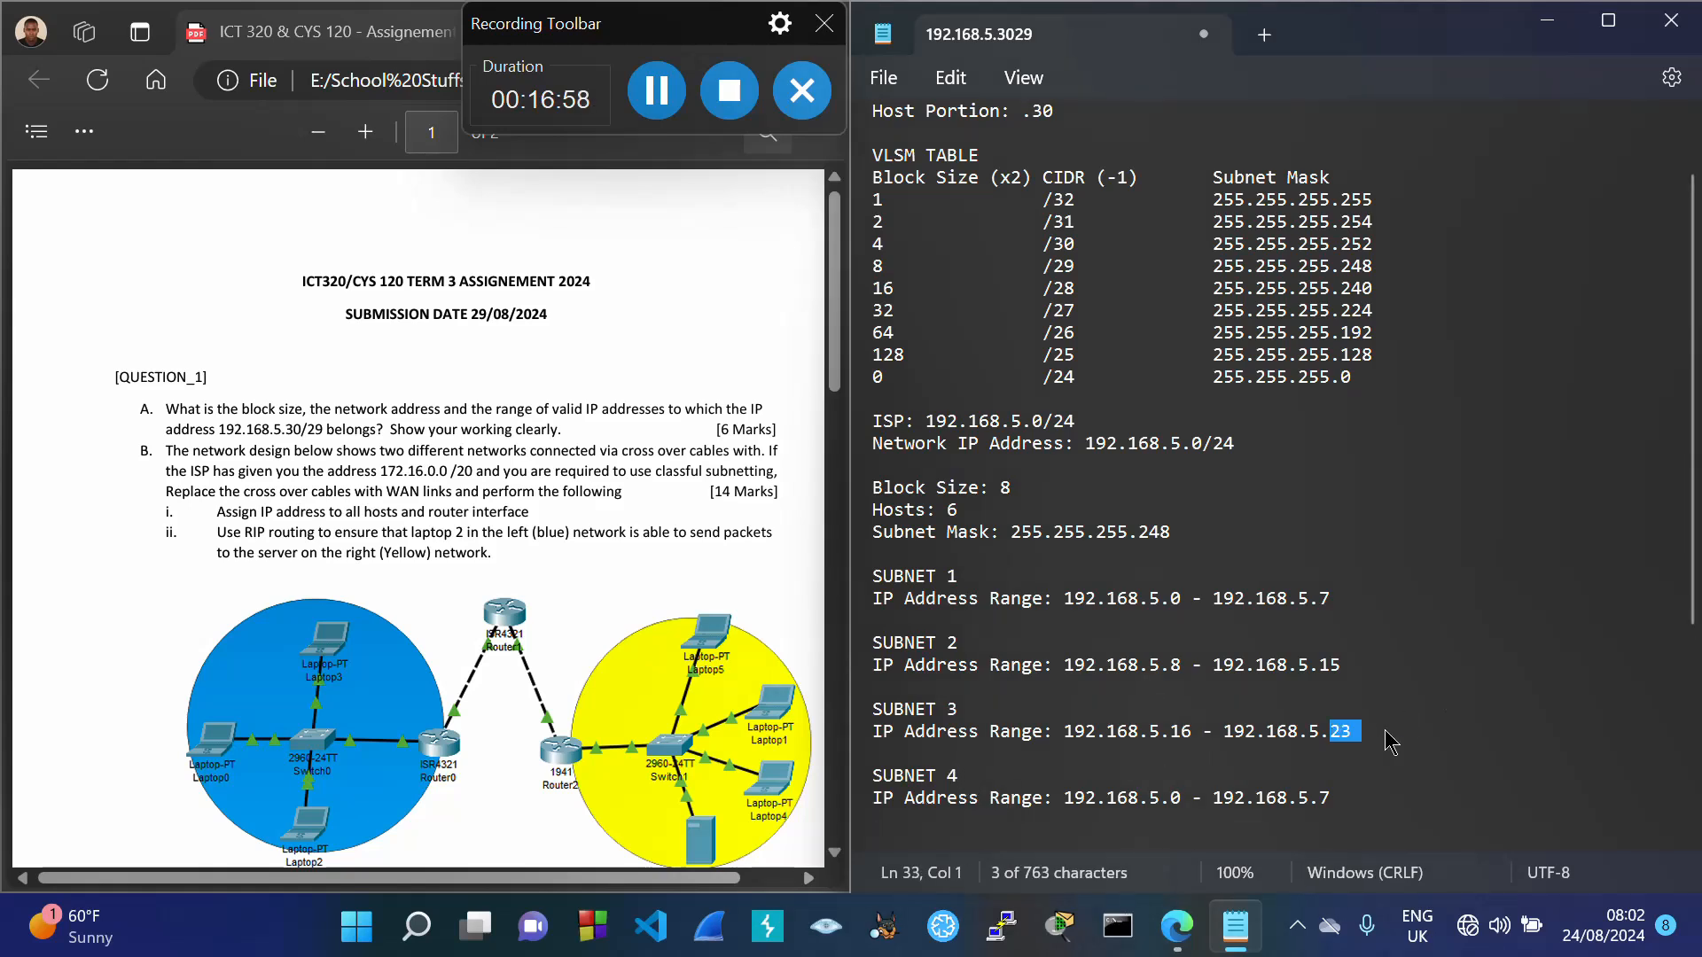
pyautogui.click(1187, 797)
pyautogui.press('BackSpace')
pyautogui.write('24')
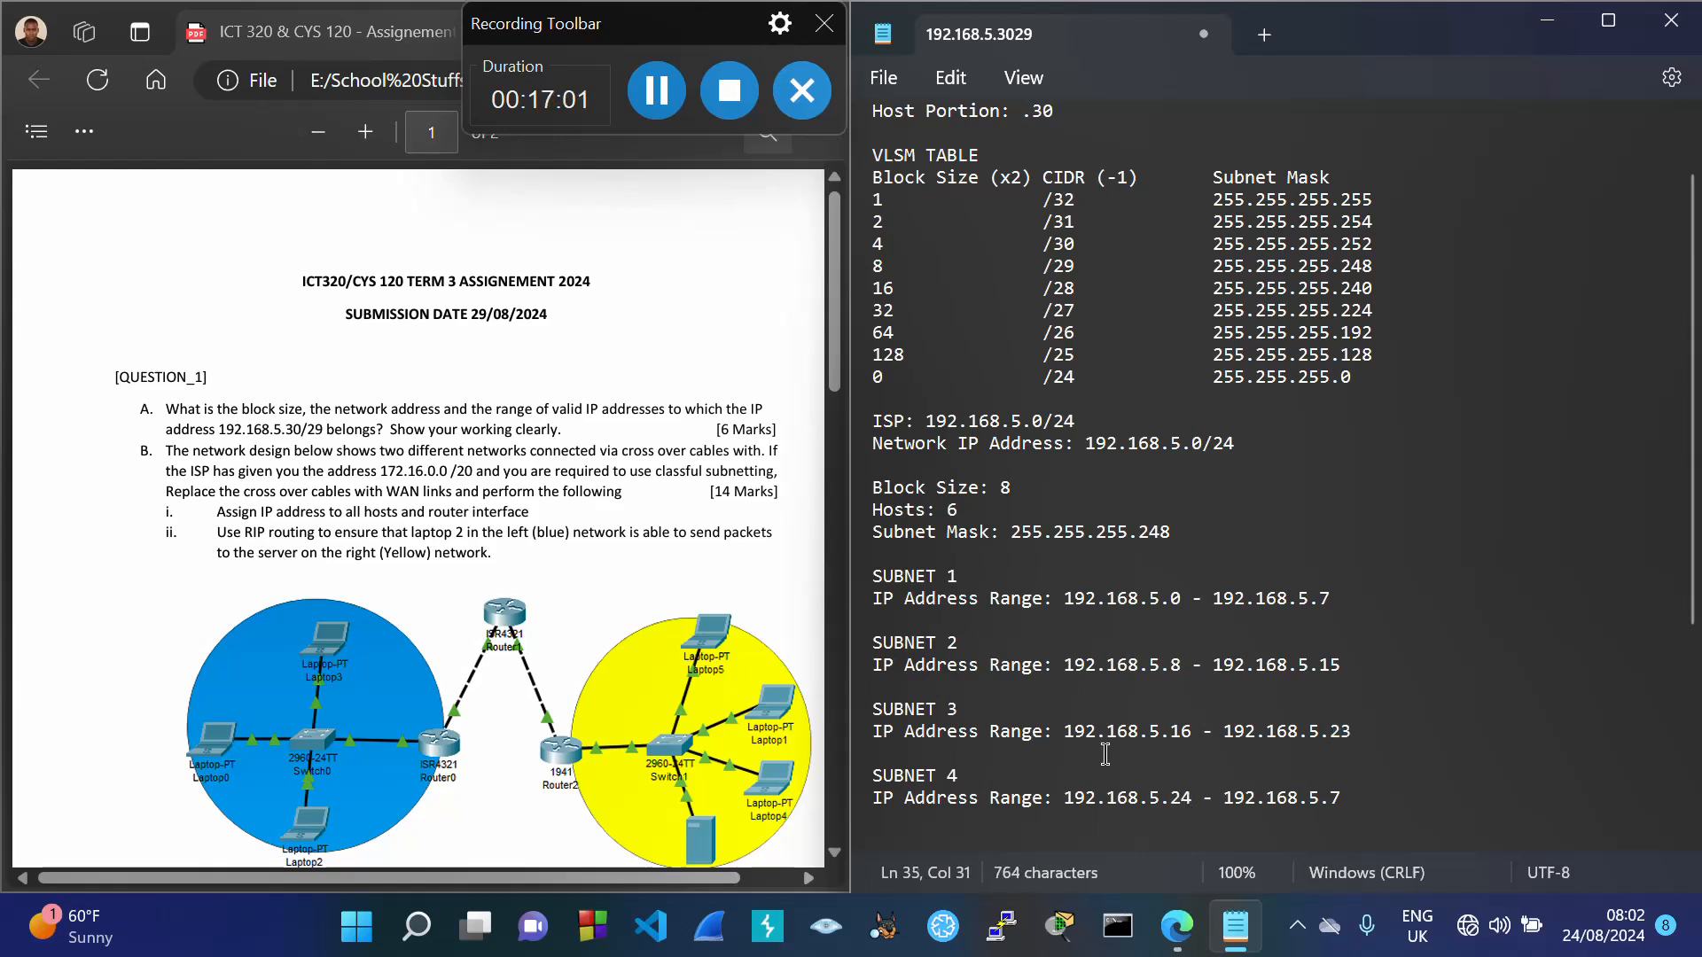
pyautogui.click(1362, 796)
pyautogui.press('BackSpace')
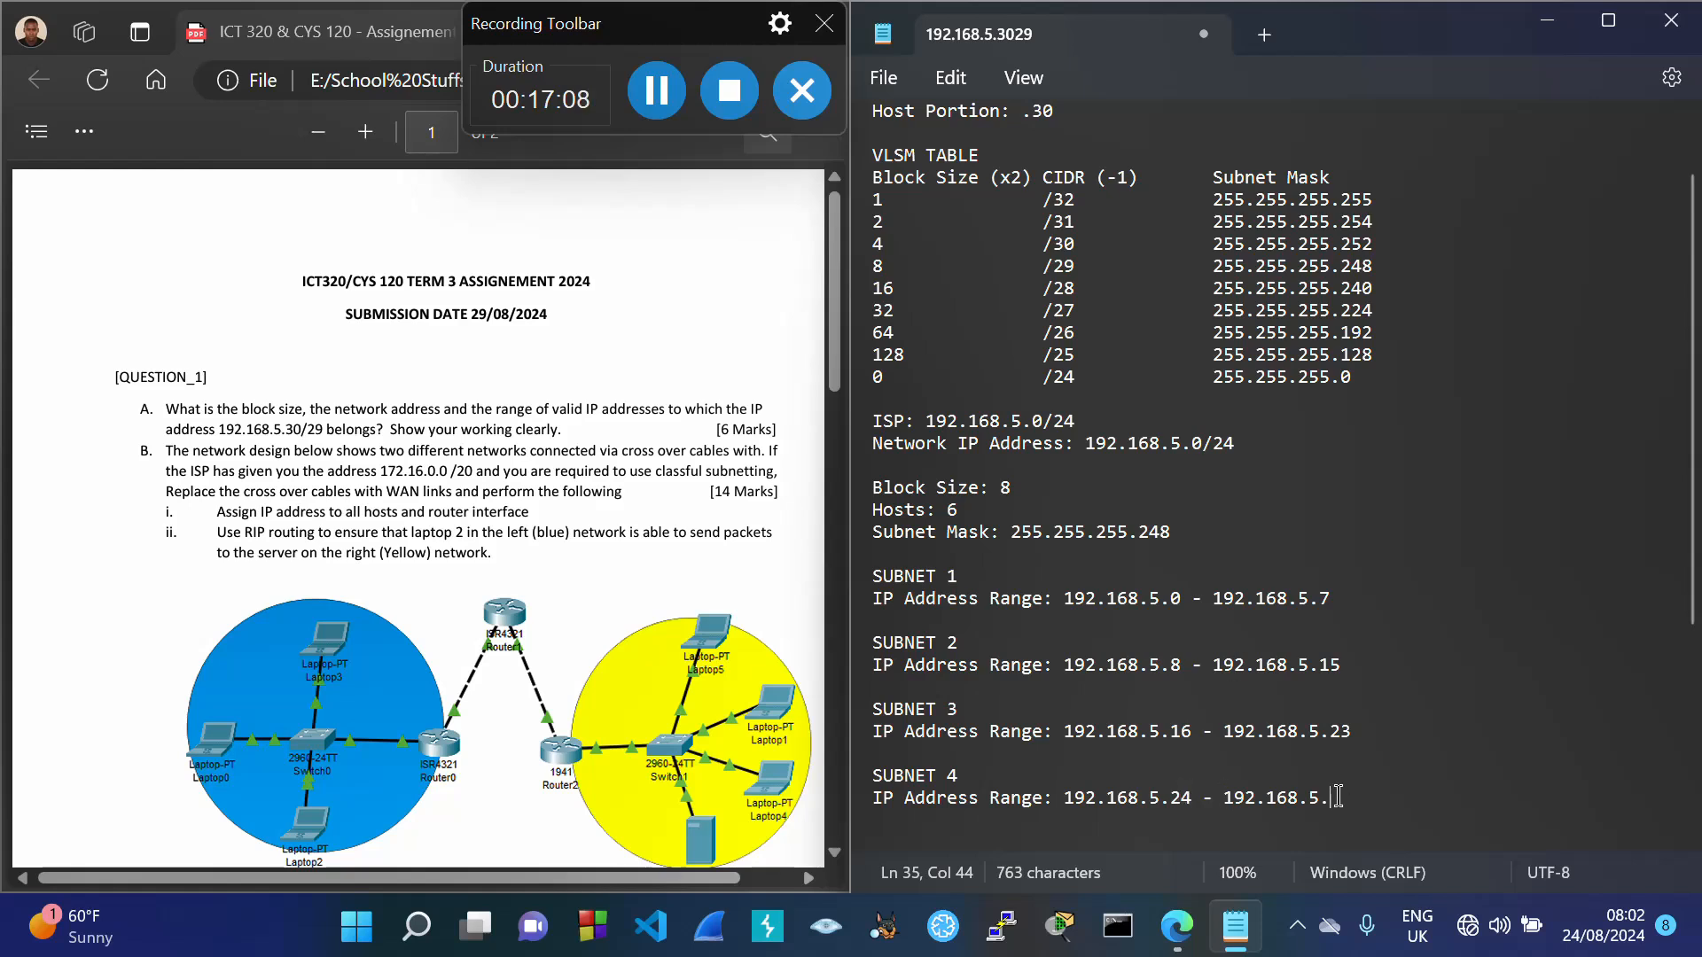
pyautogui.write('31')
# Step: Add another copy of the subnet block below SUBNET 4 and head it SUBNET 5
pyautogui.press('Return')
pyautogui.press('Return')
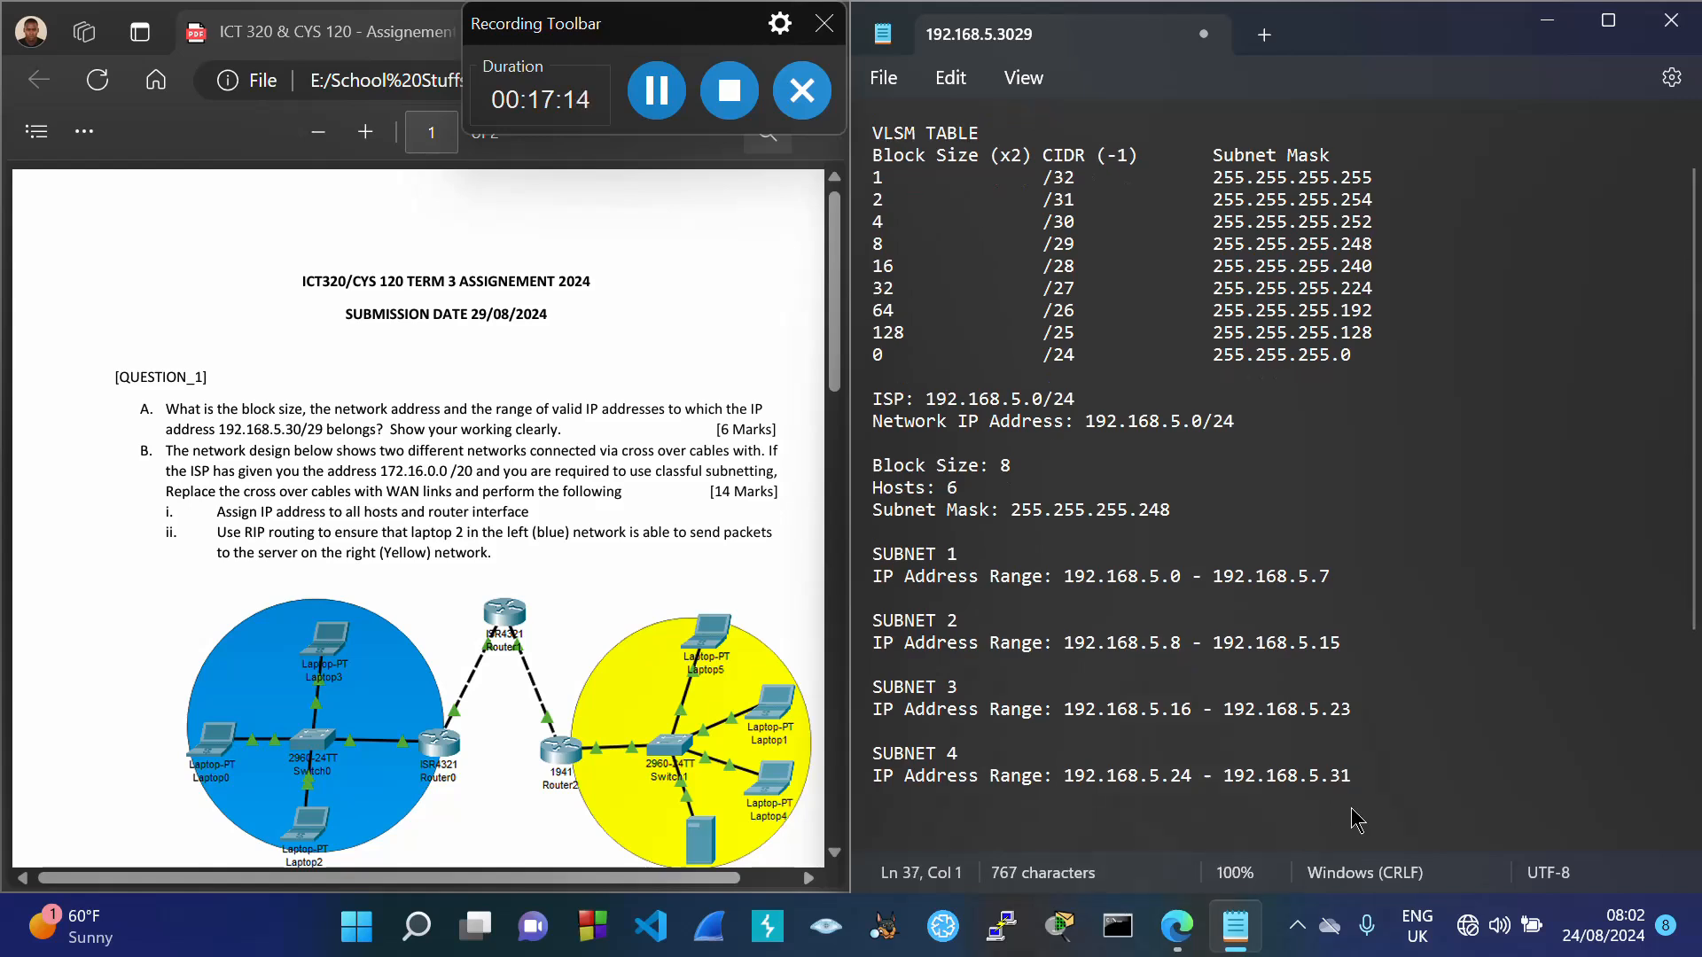
pyautogui.write('SUBNET 1 IP Address Range: 192.168.5.0 - 192.168.5.7')
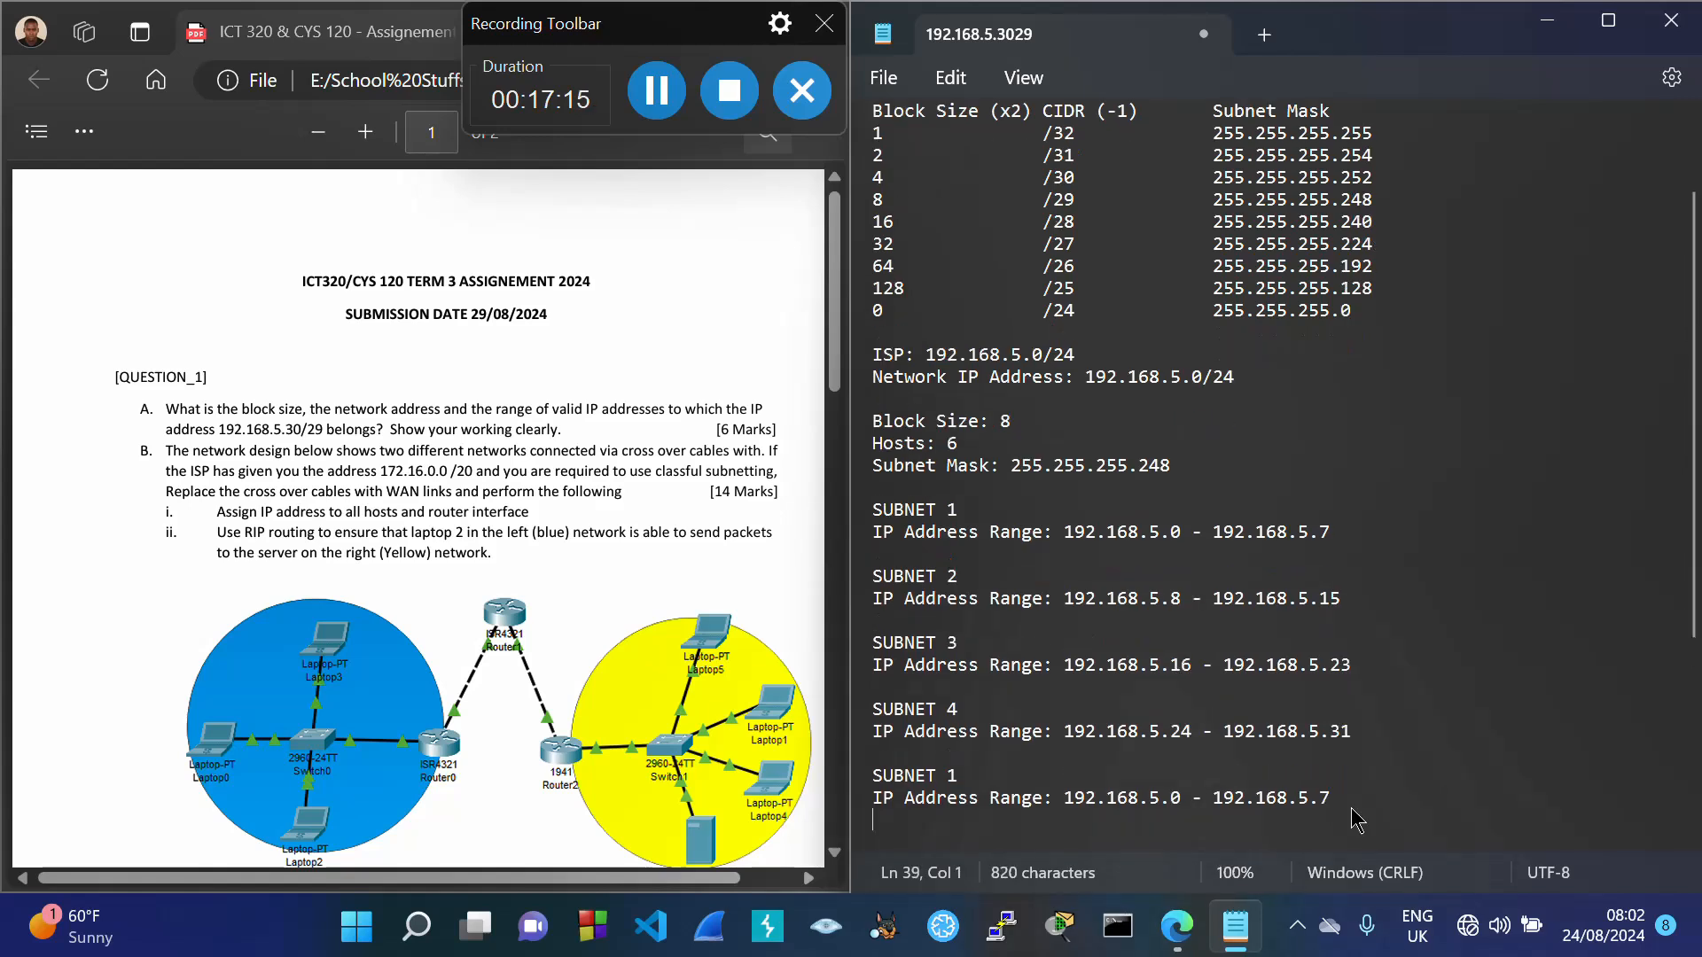
pyautogui.click(973, 779)
pyautogui.press('BackSpace')
pyautogui.write('5')
# Step: Set the SUBNET 5 address range to 192.168.5.32 - 192.168.5.39
pyautogui.click(1185, 795)
pyautogui.press('BackSpace')
pyautogui.write('32')
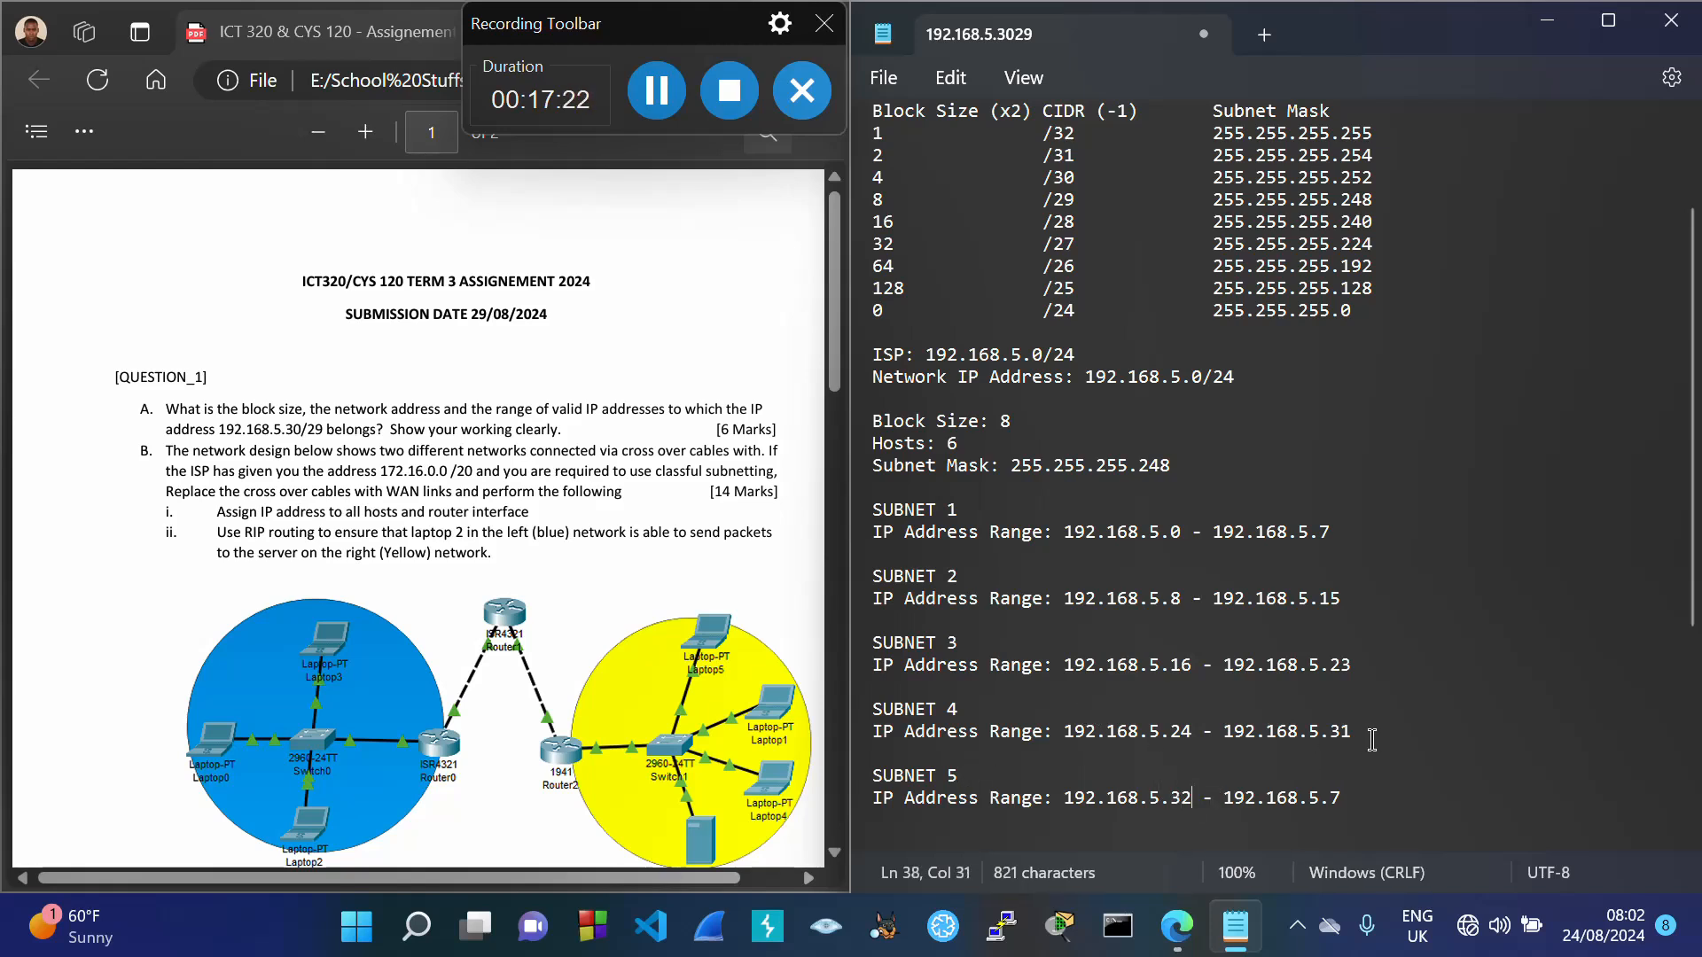
pyautogui.doubleClick(1339, 732)
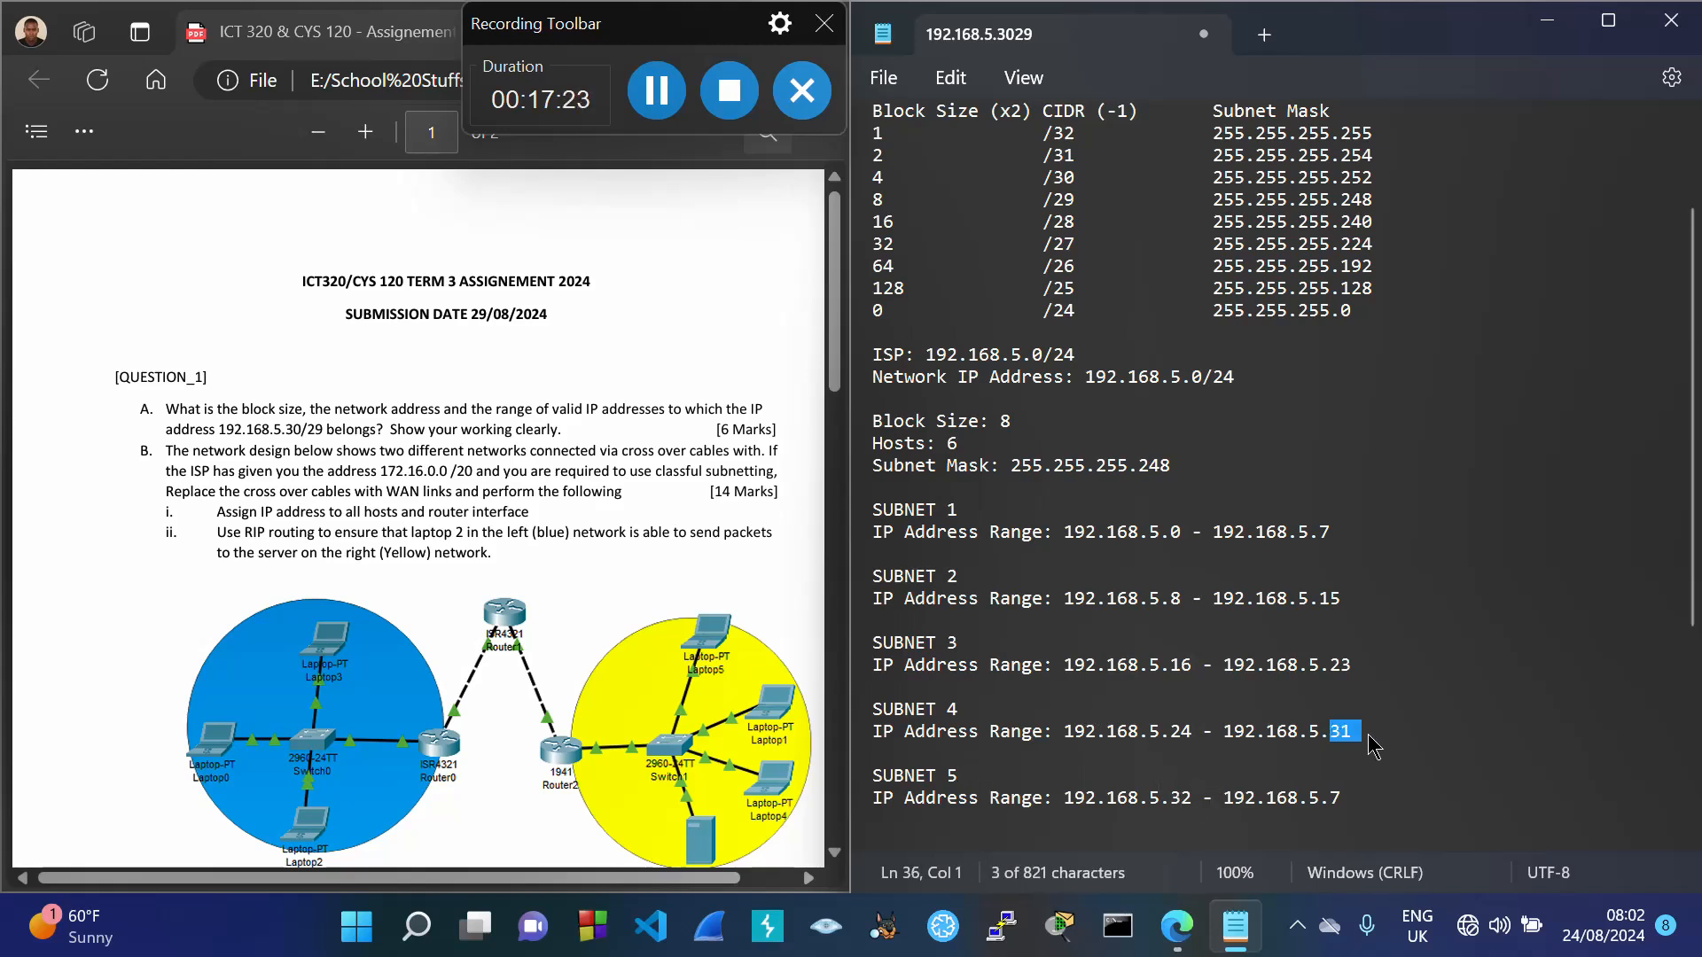
pyautogui.click(1342, 798)
pyautogui.press('BackSpace')
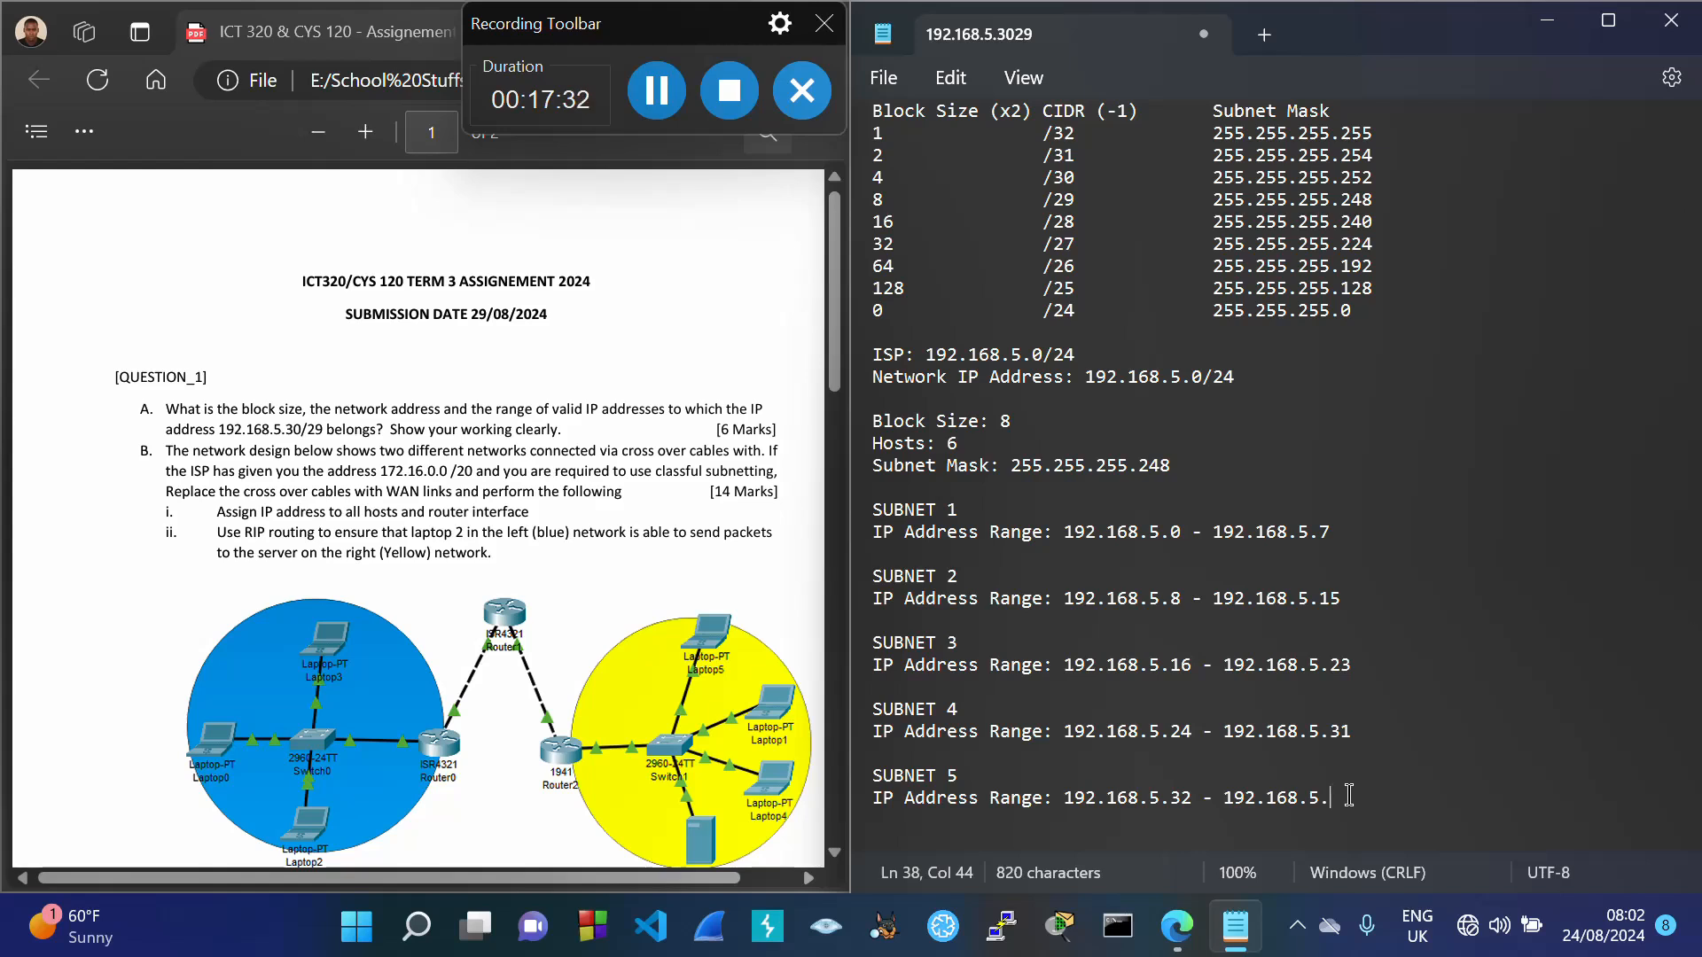
pyautogui.write('39')
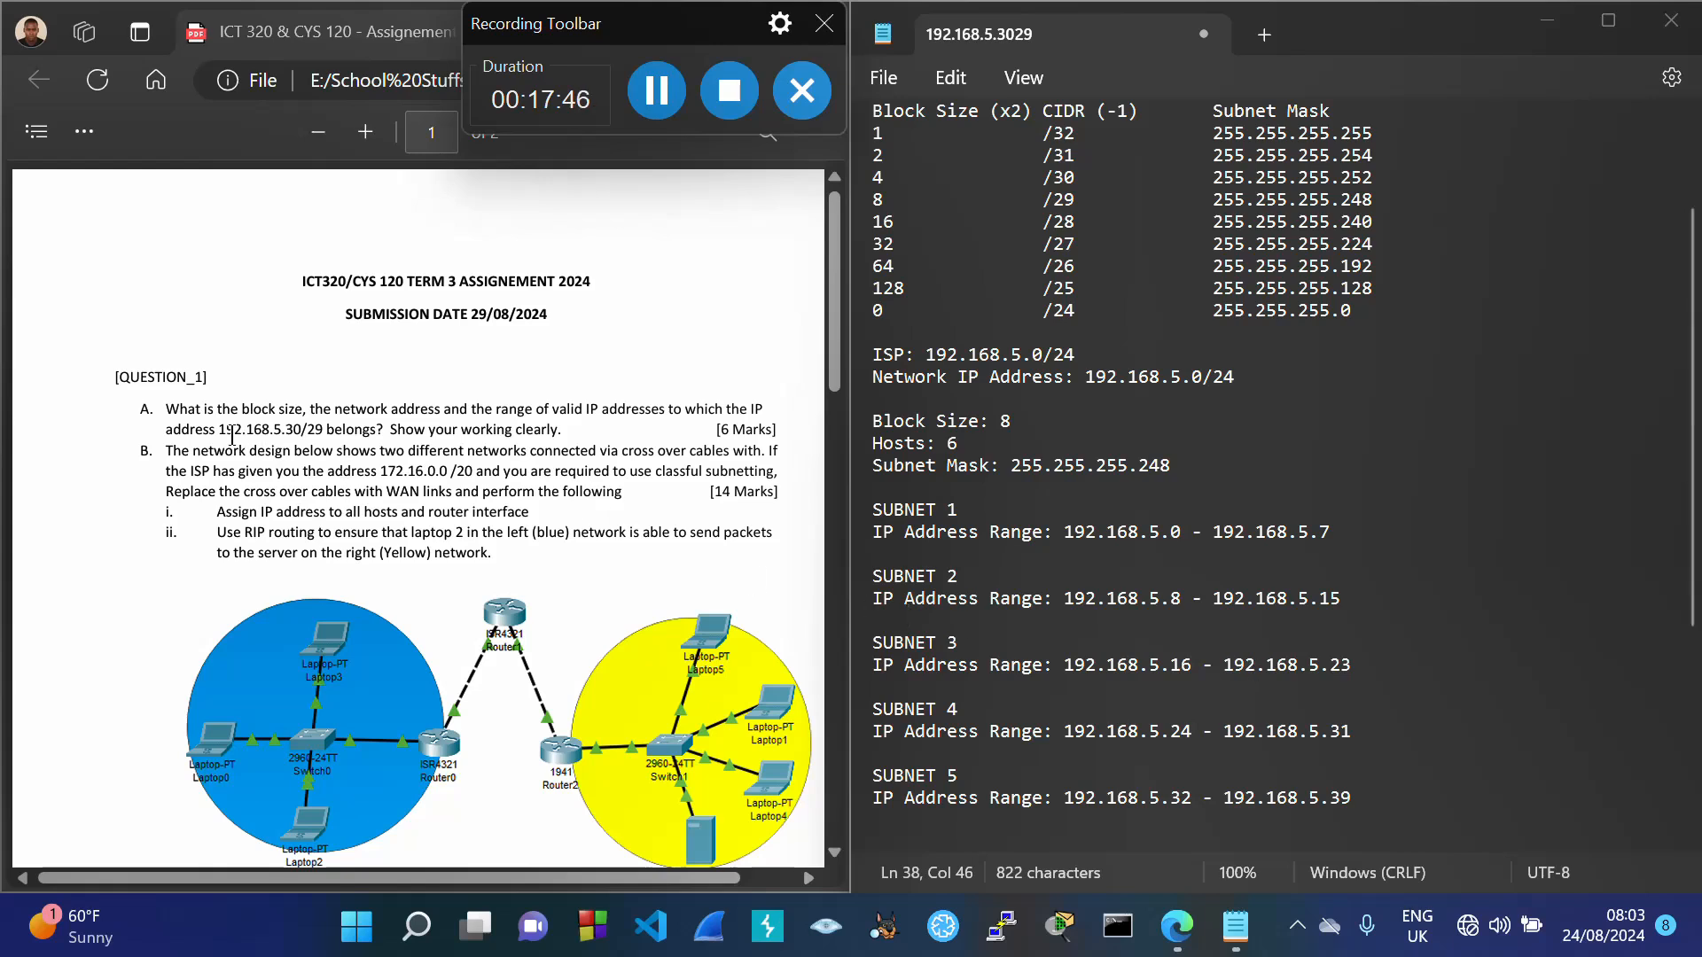
# Step: Check the question's address 192.168.5.30 against the address ranges of SUBNET 1 through SUBNET 4
pyautogui.moveTo(222, 432); pyautogui.dragTo(302, 436)
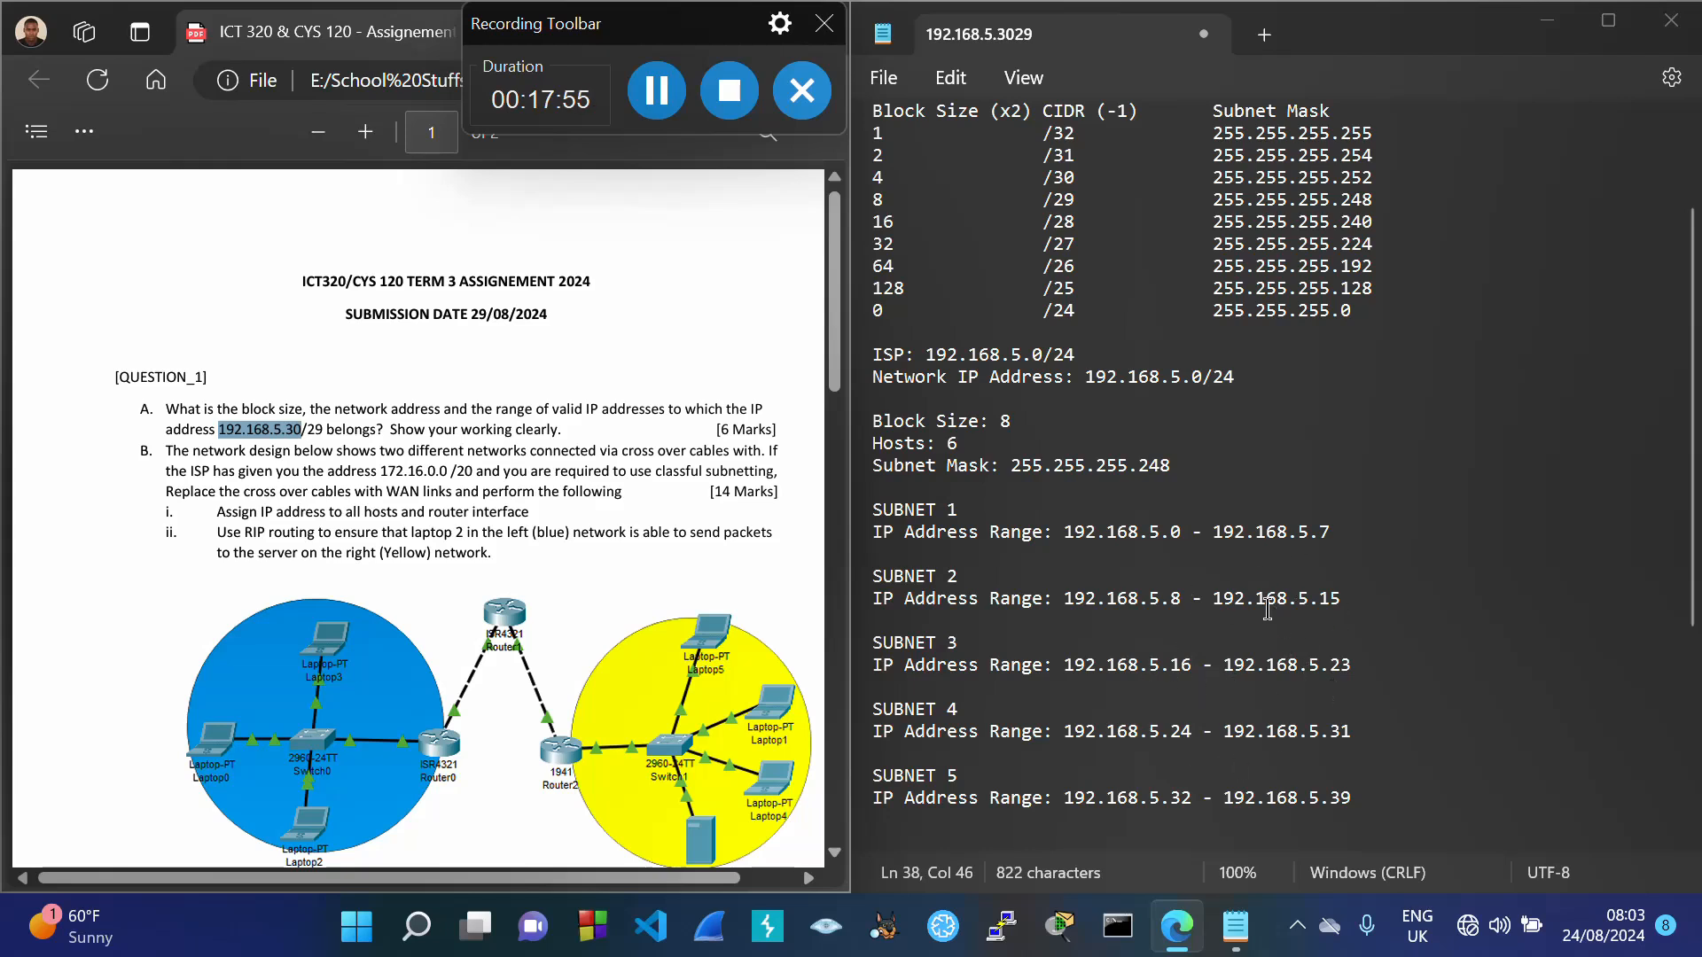
pyautogui.click(1065, 536)
pyautogui.keyDown('shift'); pyautogui.click(1180, 533); pyautogui.keyUp('shift')
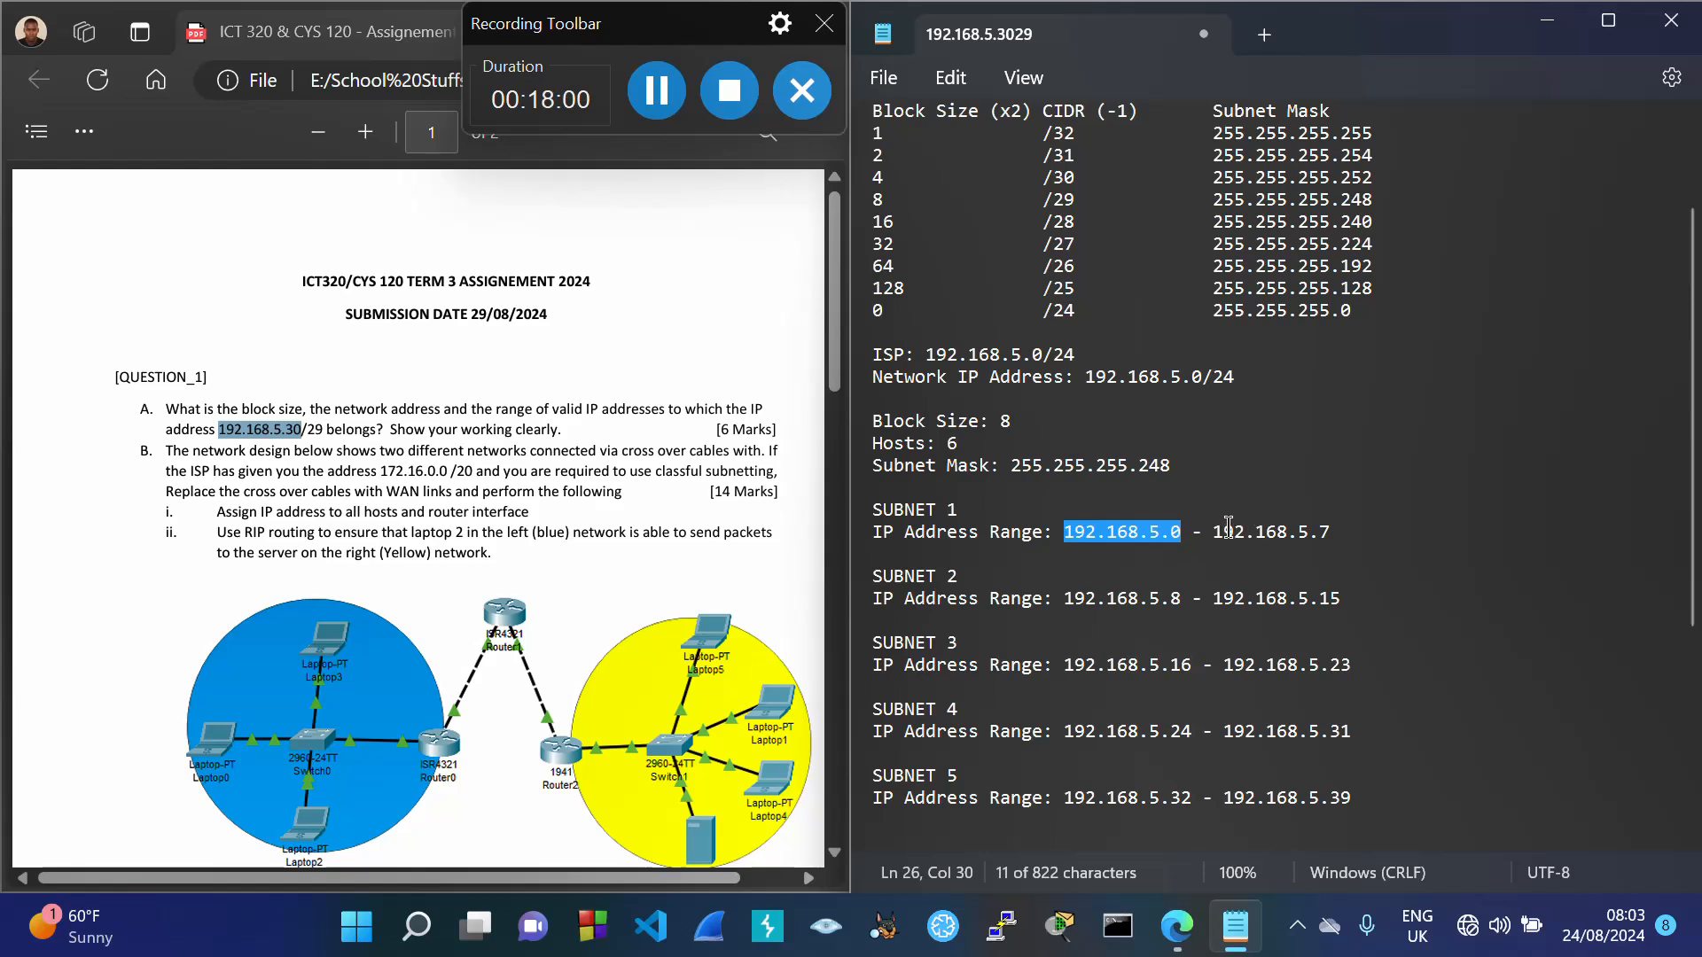
pyautogui.moveTo(1213, 531); pyautogui.dragTo(1344, 541)
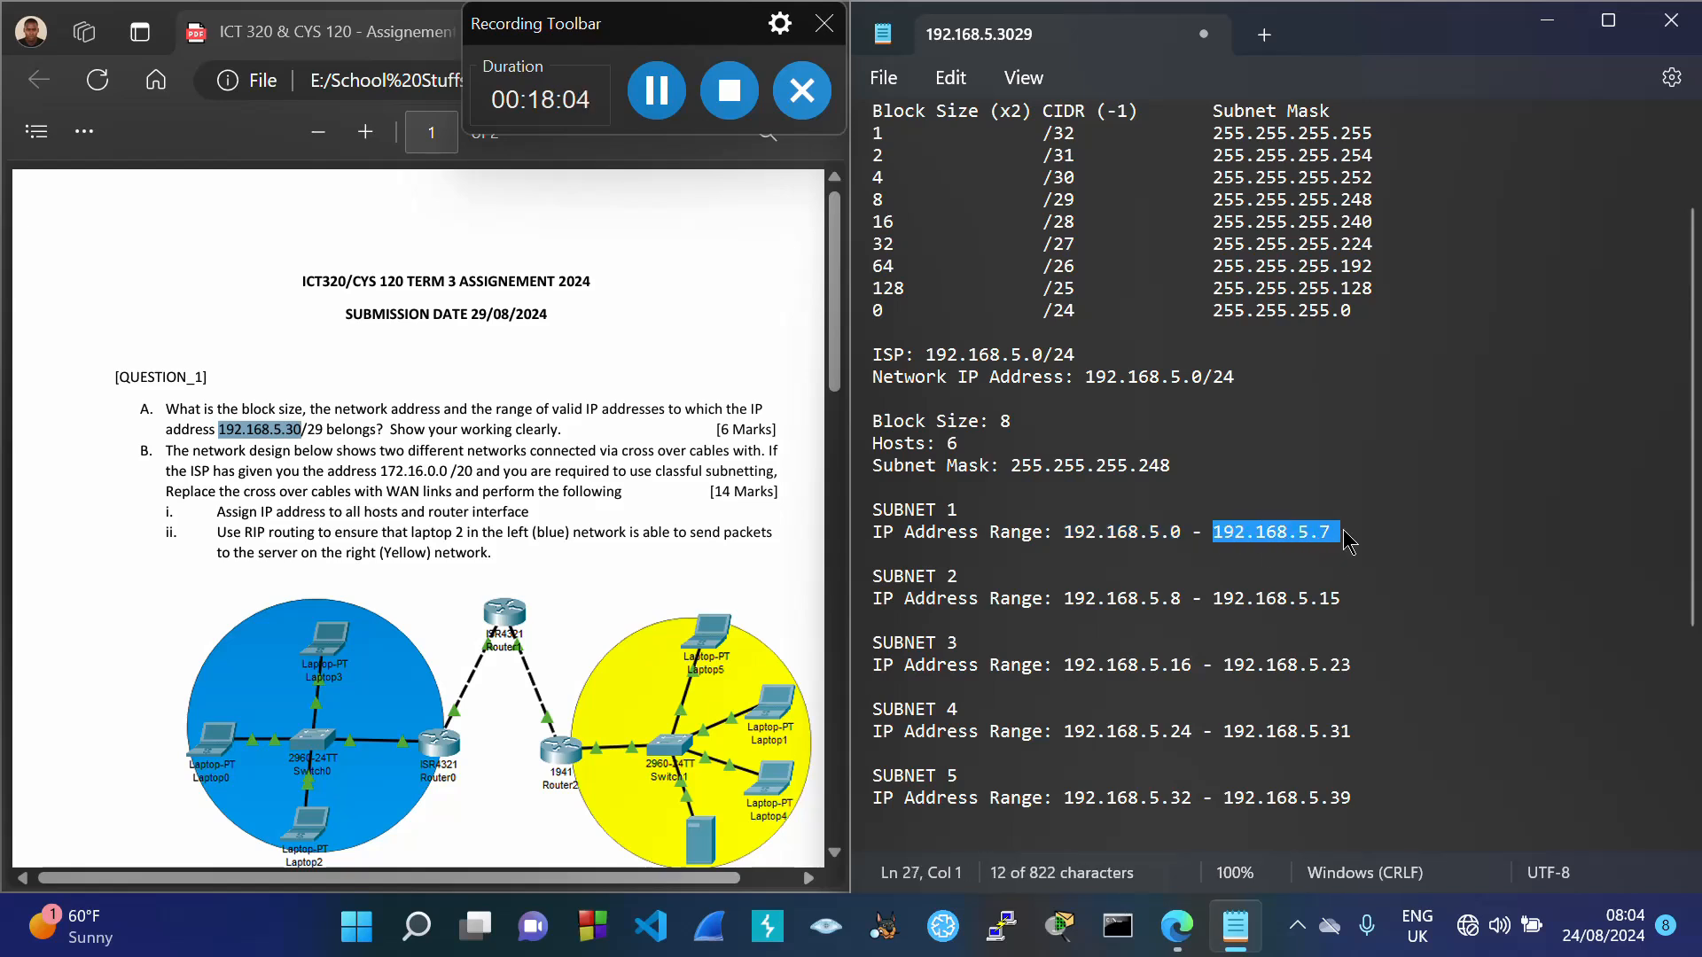
pyautogui.click(1381, 525)
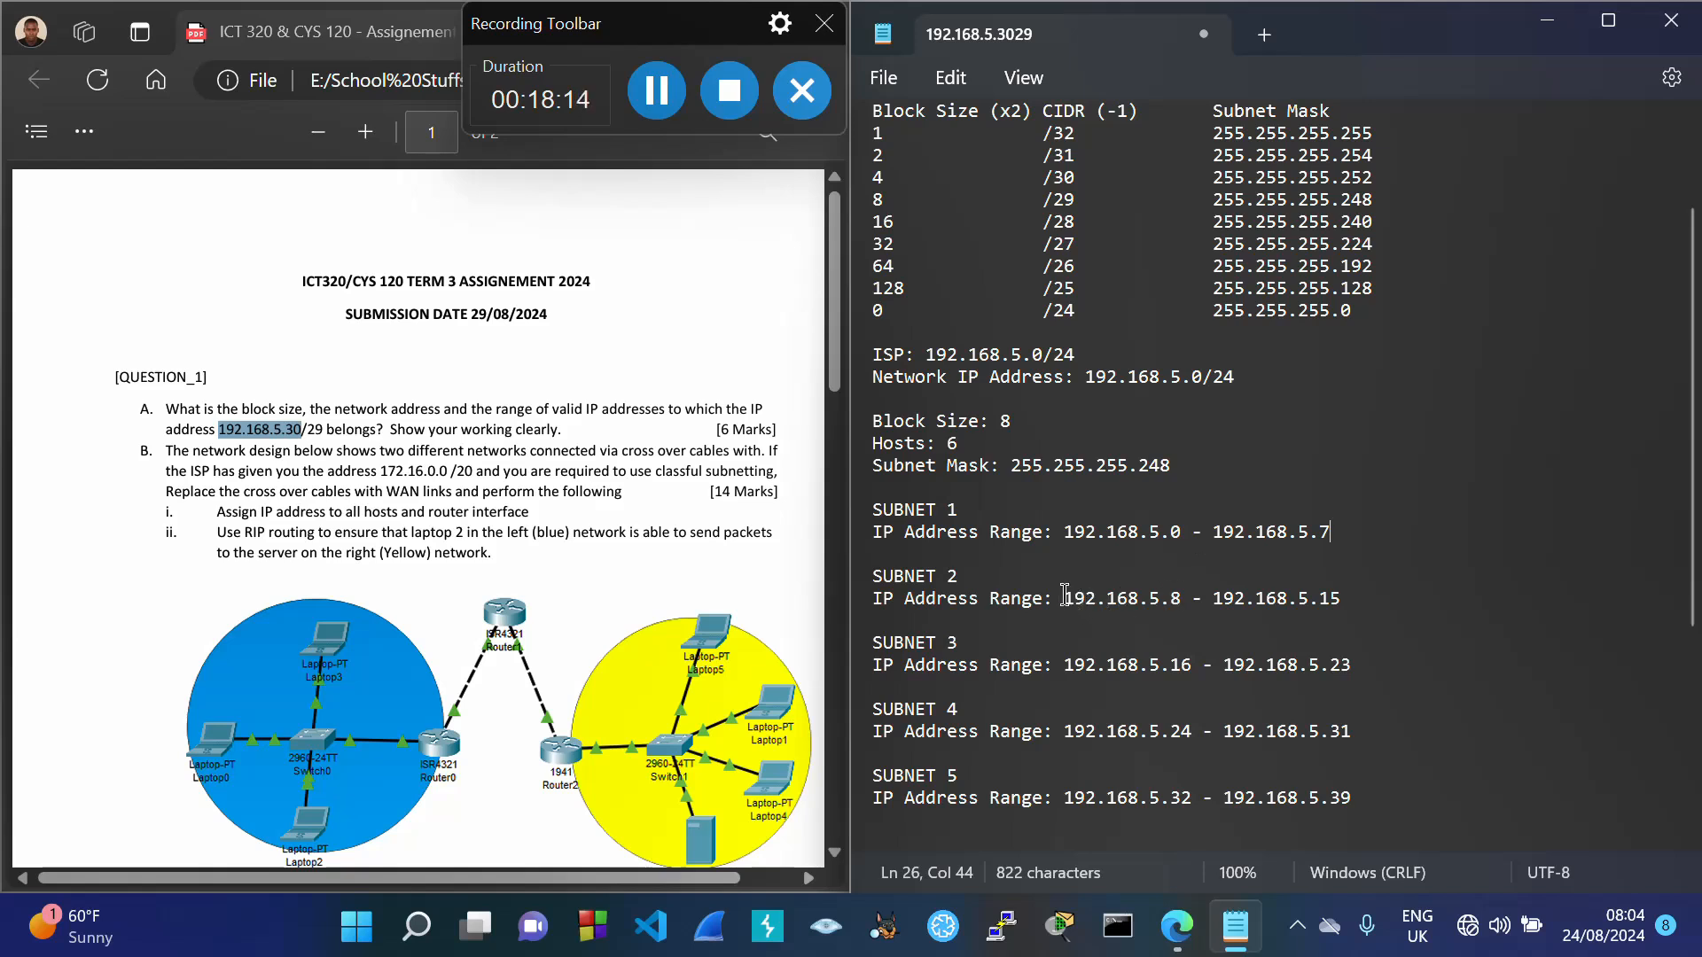
pyautogui.moveTo(1072, 601); pyautogui.dragTo(1342, 611)
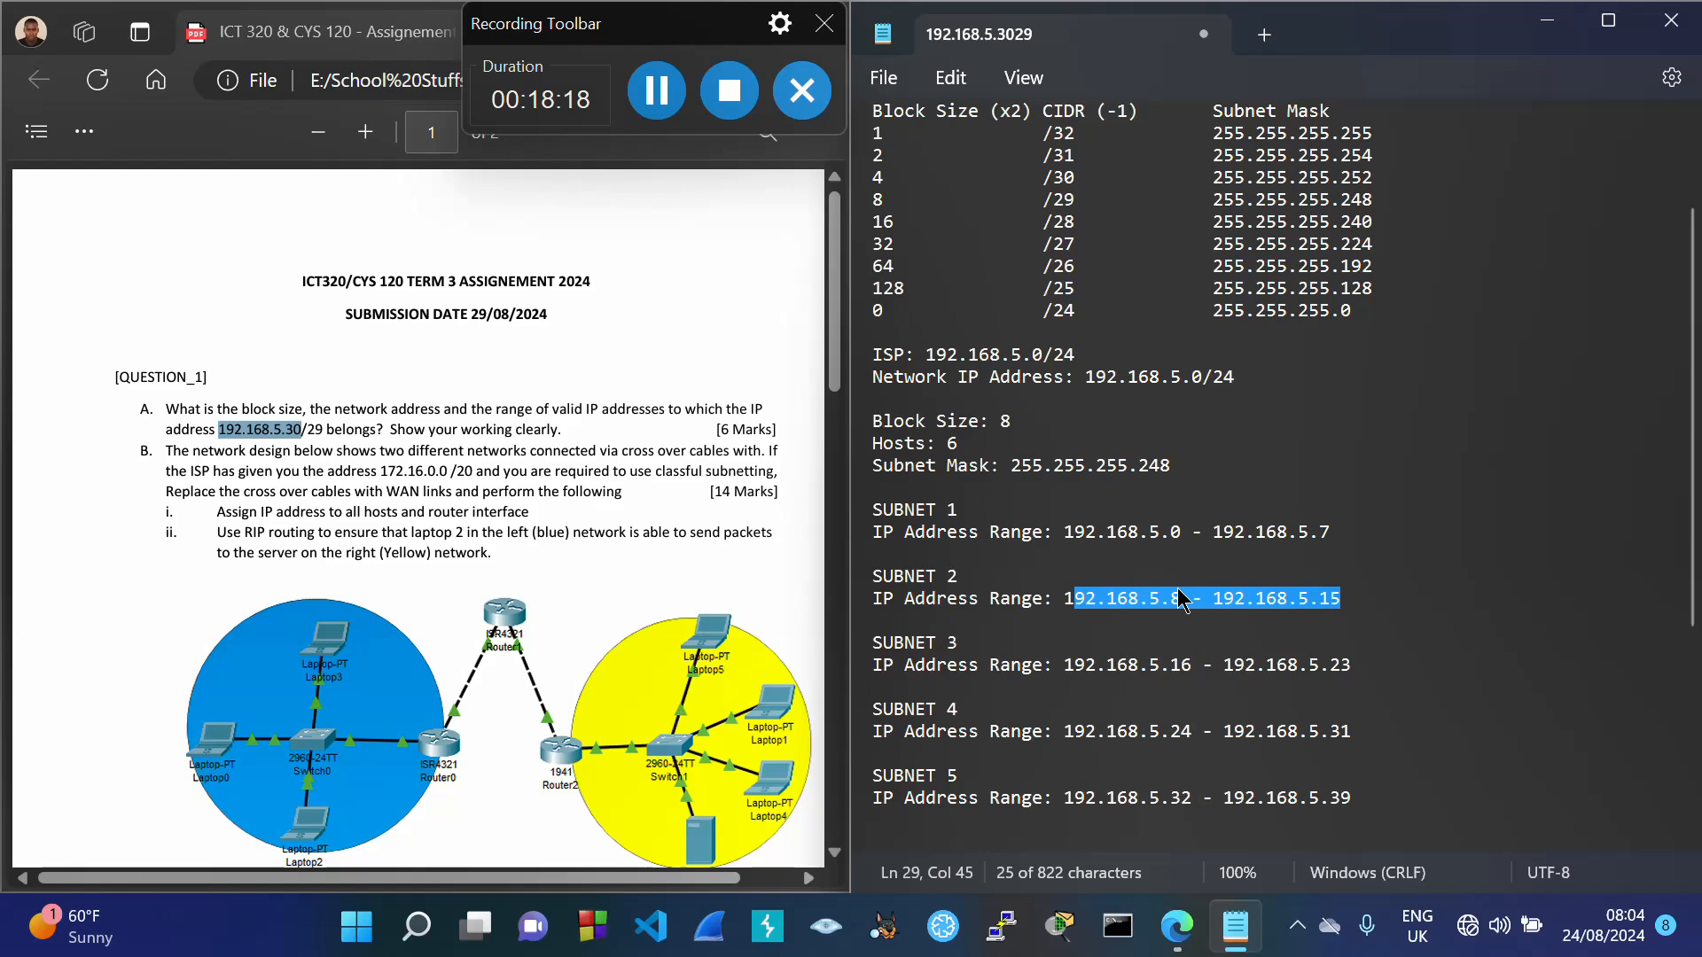
pyautogui.moveTo(1065, 664); pyautogui.dragTo(1347, 677)
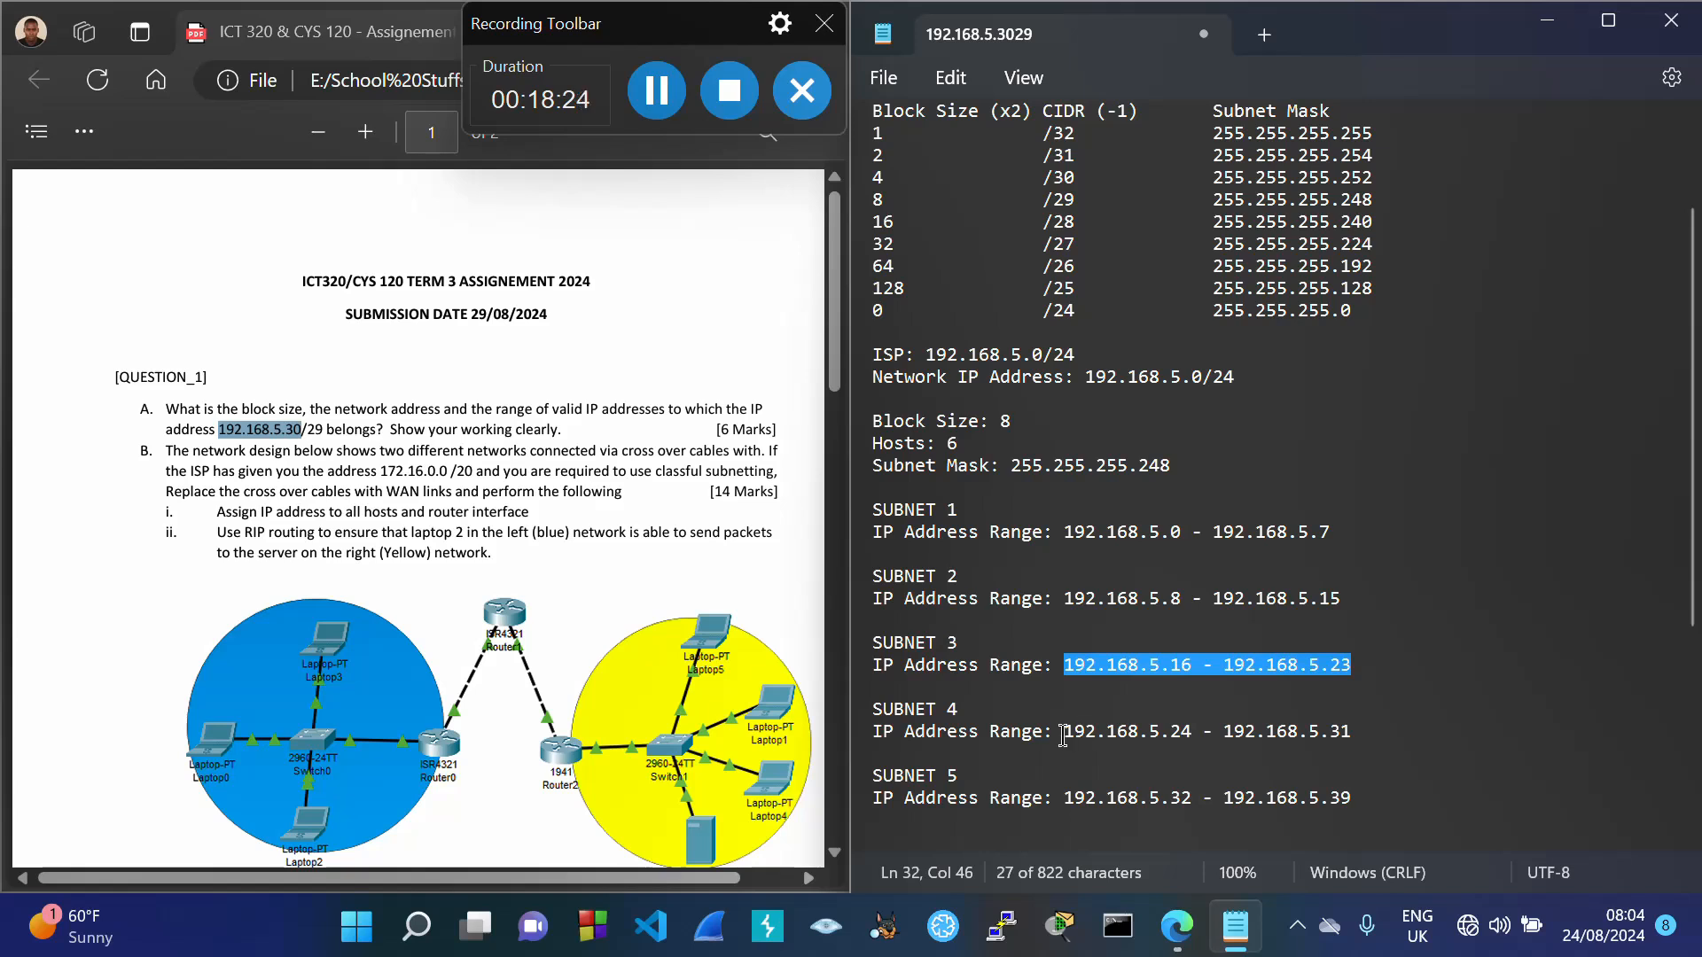
pyautogui.moveTo(1064, 732); pyautogui.dragTo(1353, 752)
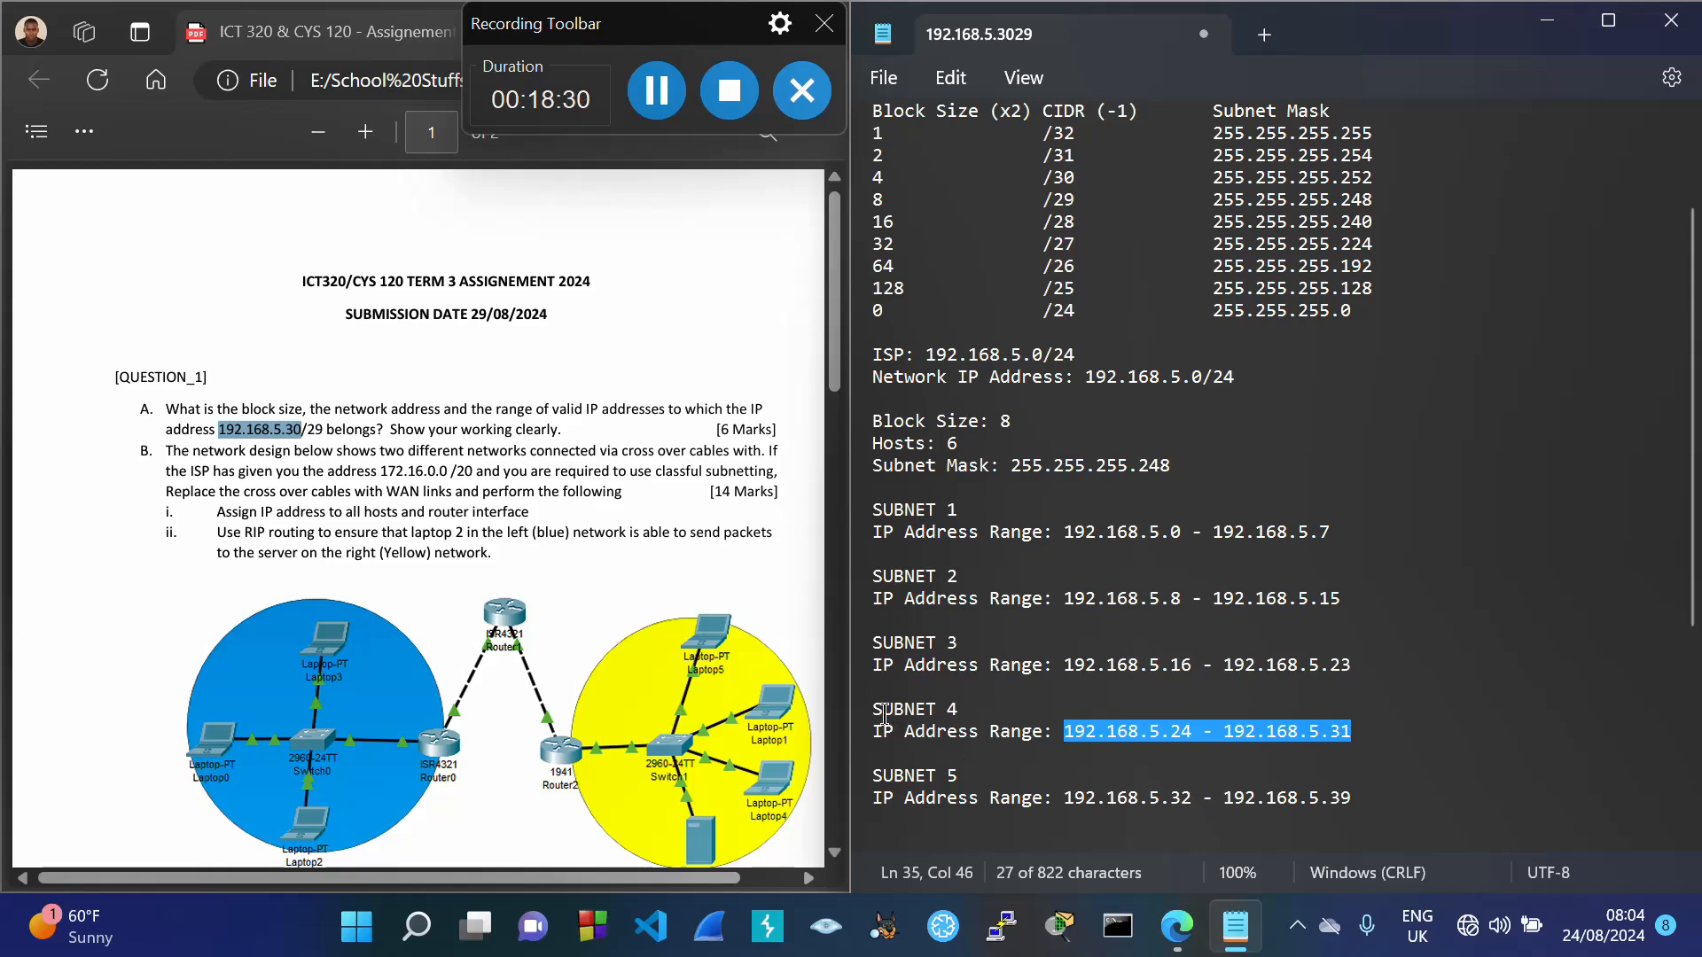
# Step: Add an ANSWER: heading below the SUBNET 5 block and place a copy of the SUBNET 4 block under it
pyautogui.moveTo(877, 710); pyautogui.dragTo(1351, 739)
pyautogui.hotkey('ctrl', 'c')
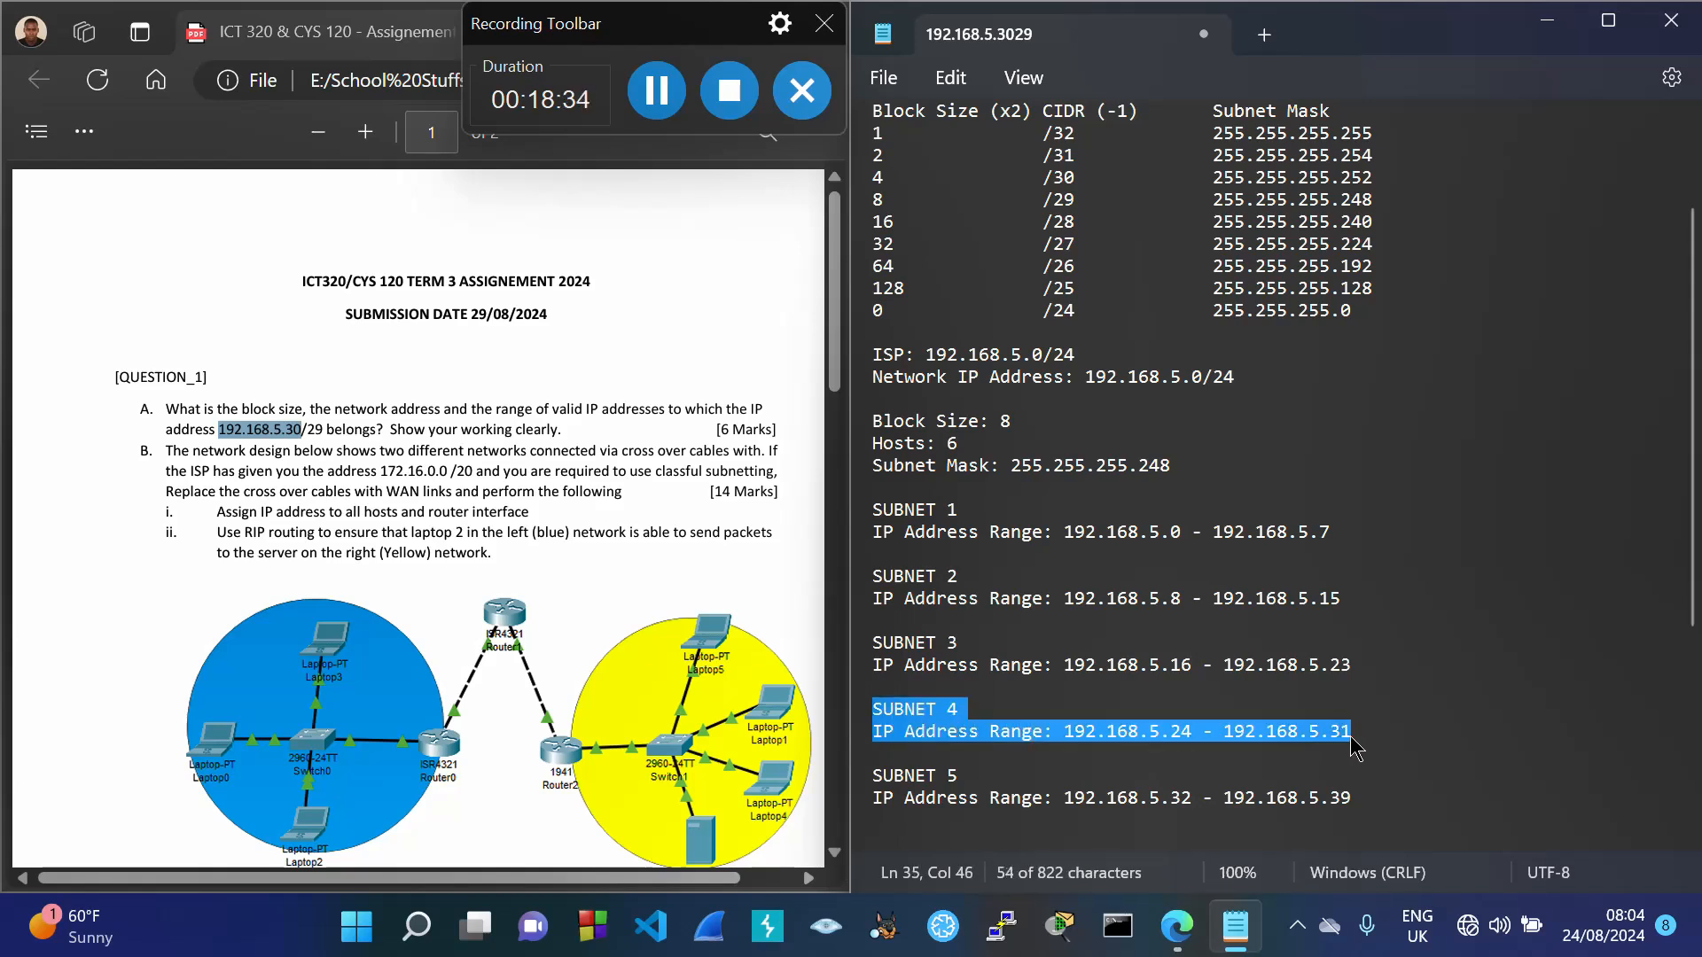
pyautogui.click(1368, 804)
pyautogui.press('Return')
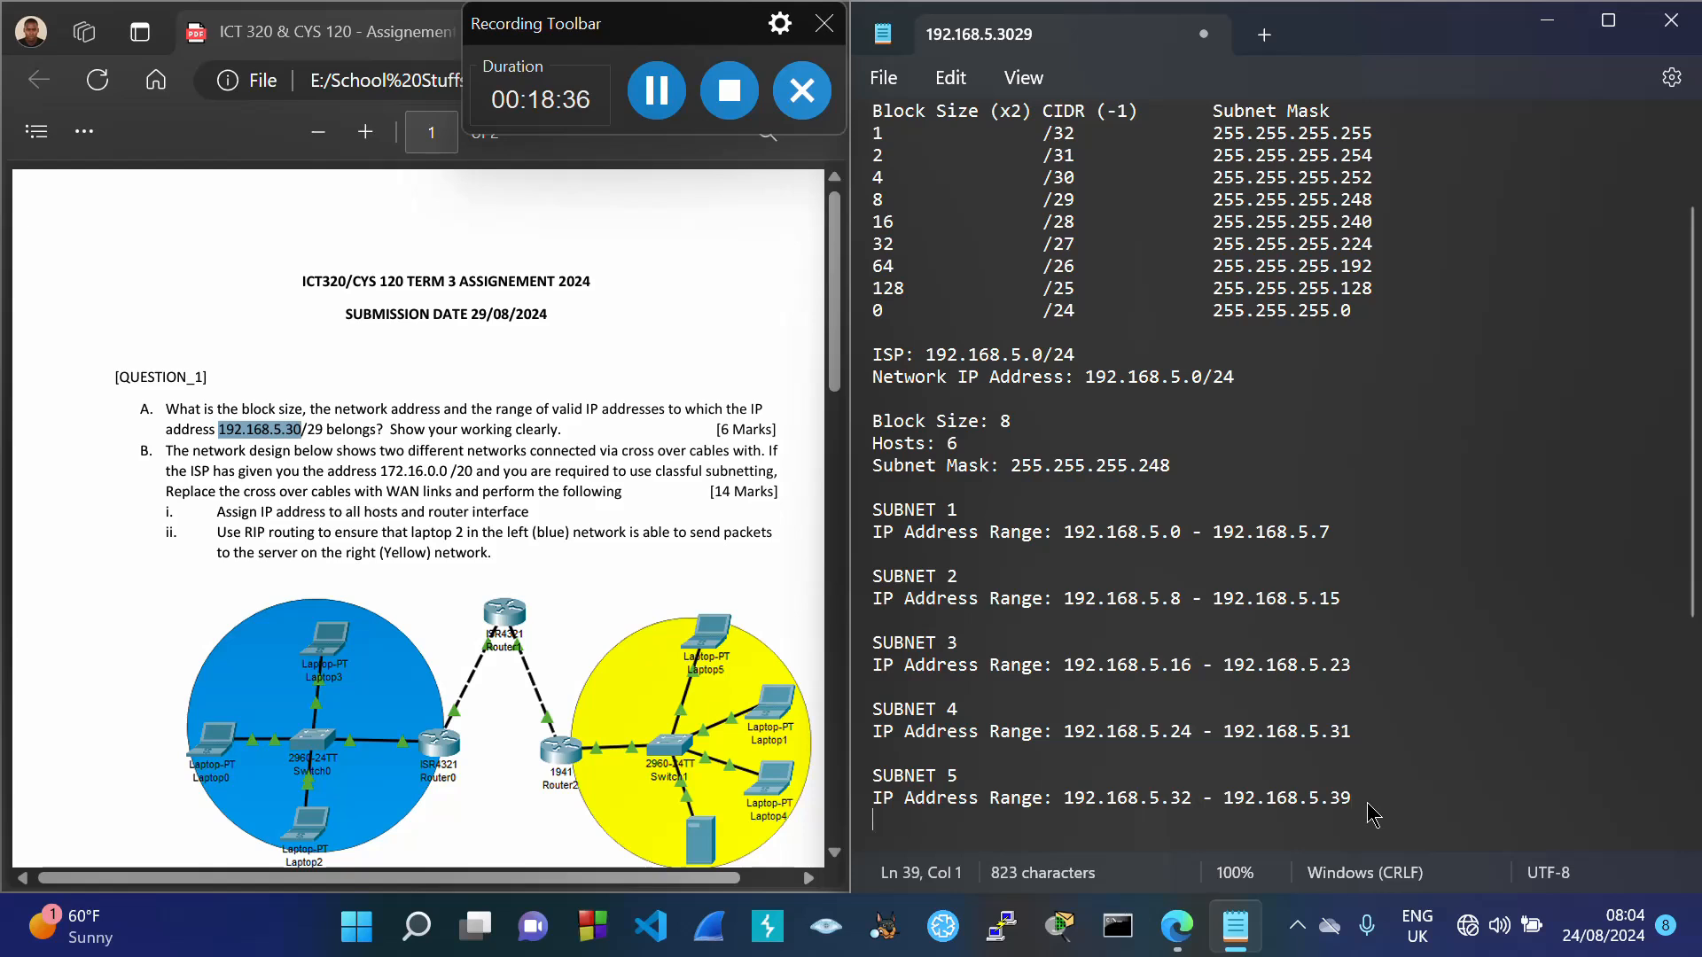
pyautogui.press('Return')
pyautogui.press('Return')
pyautogui.write('ANS')
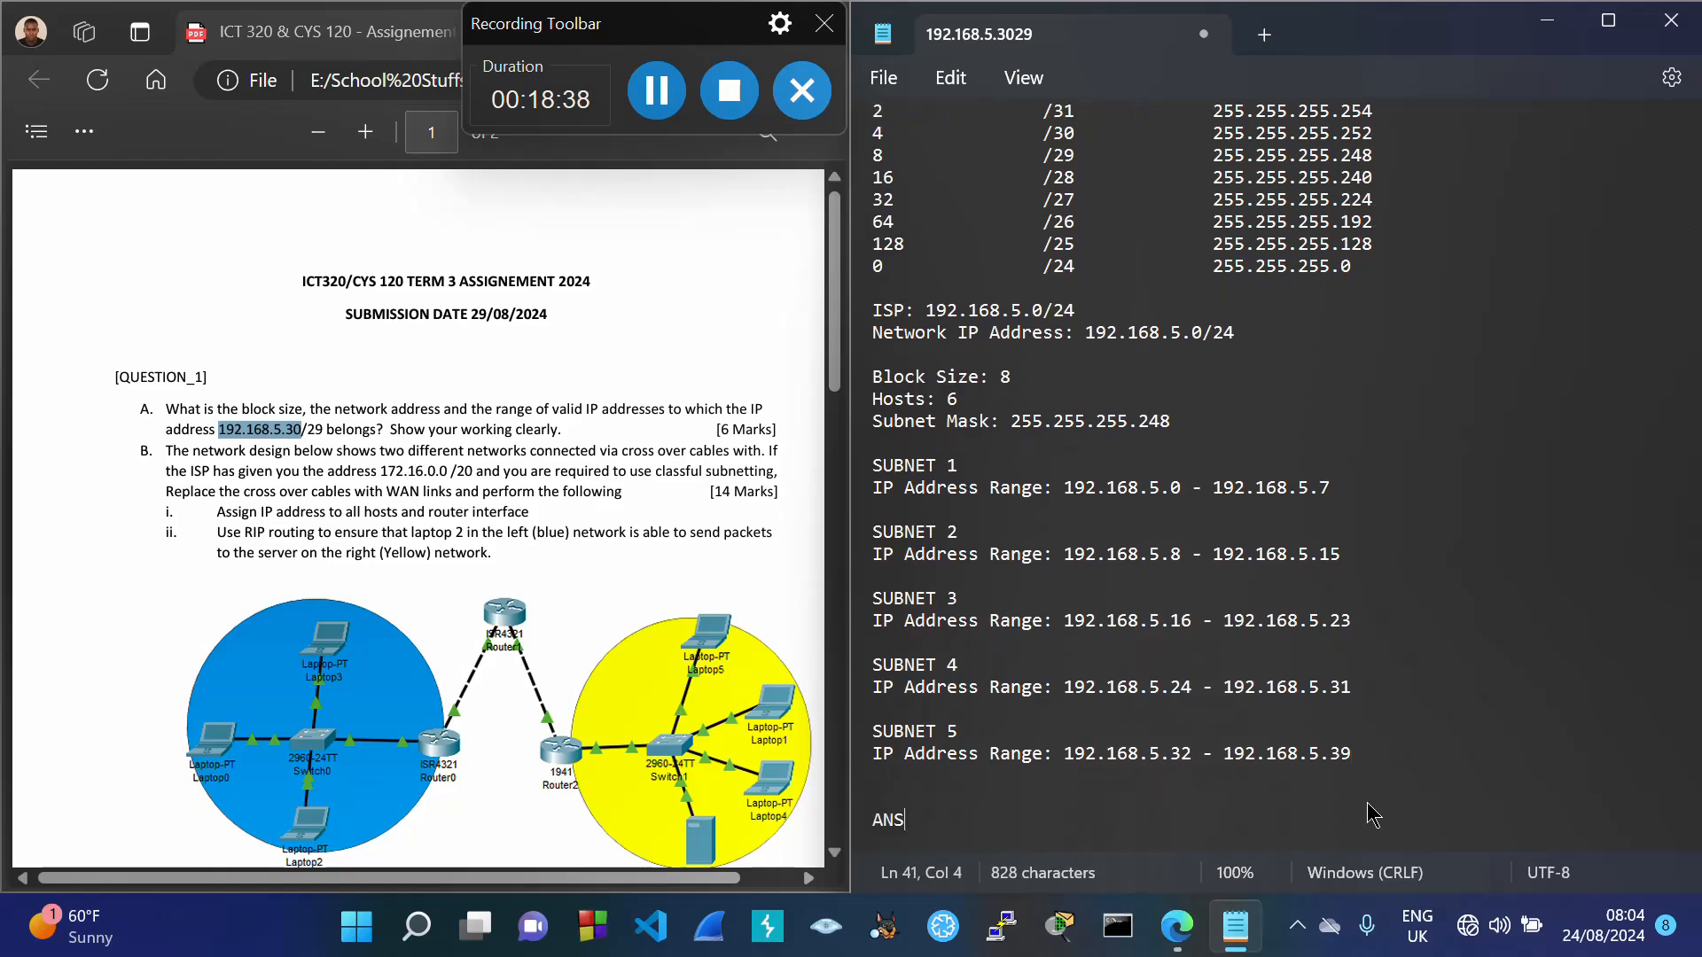
pyautogui.write('WER:')
pyautogui.press('Return')
pyautogui.hotkey('ctrl', 'v')
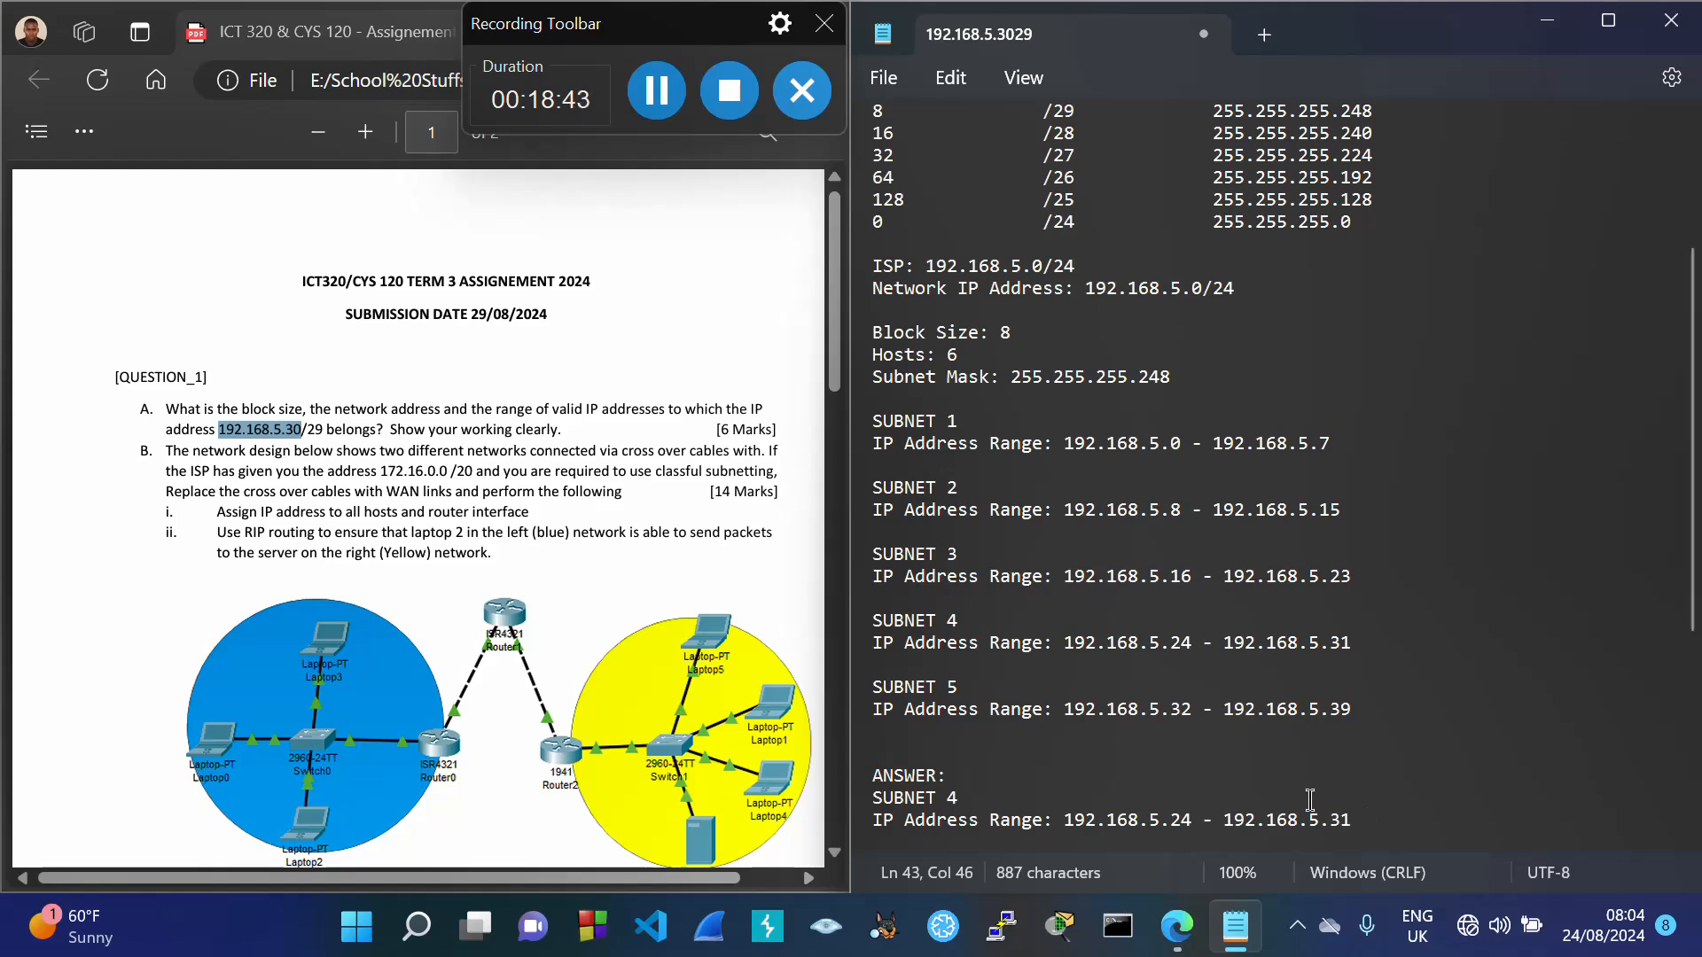
# Step: Below the answer's address range, add a "Device;" line followed by "PC: 192.168.5.30"
pyautogui.press('Return')
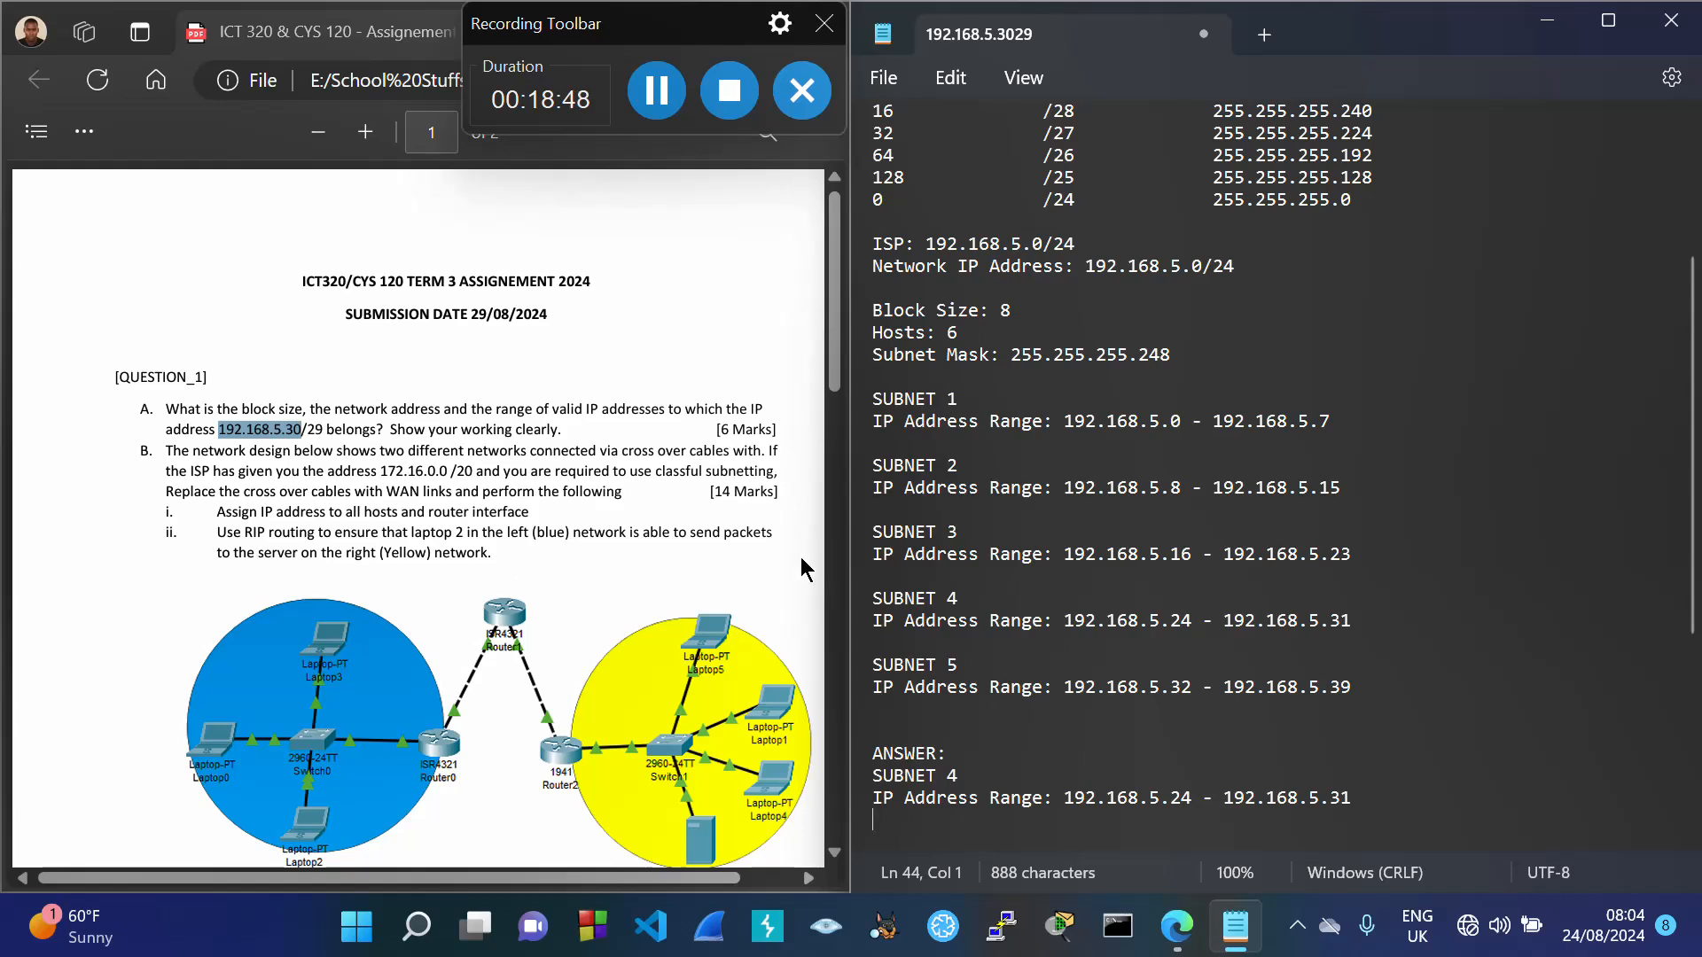
pyautogui.write('Device')
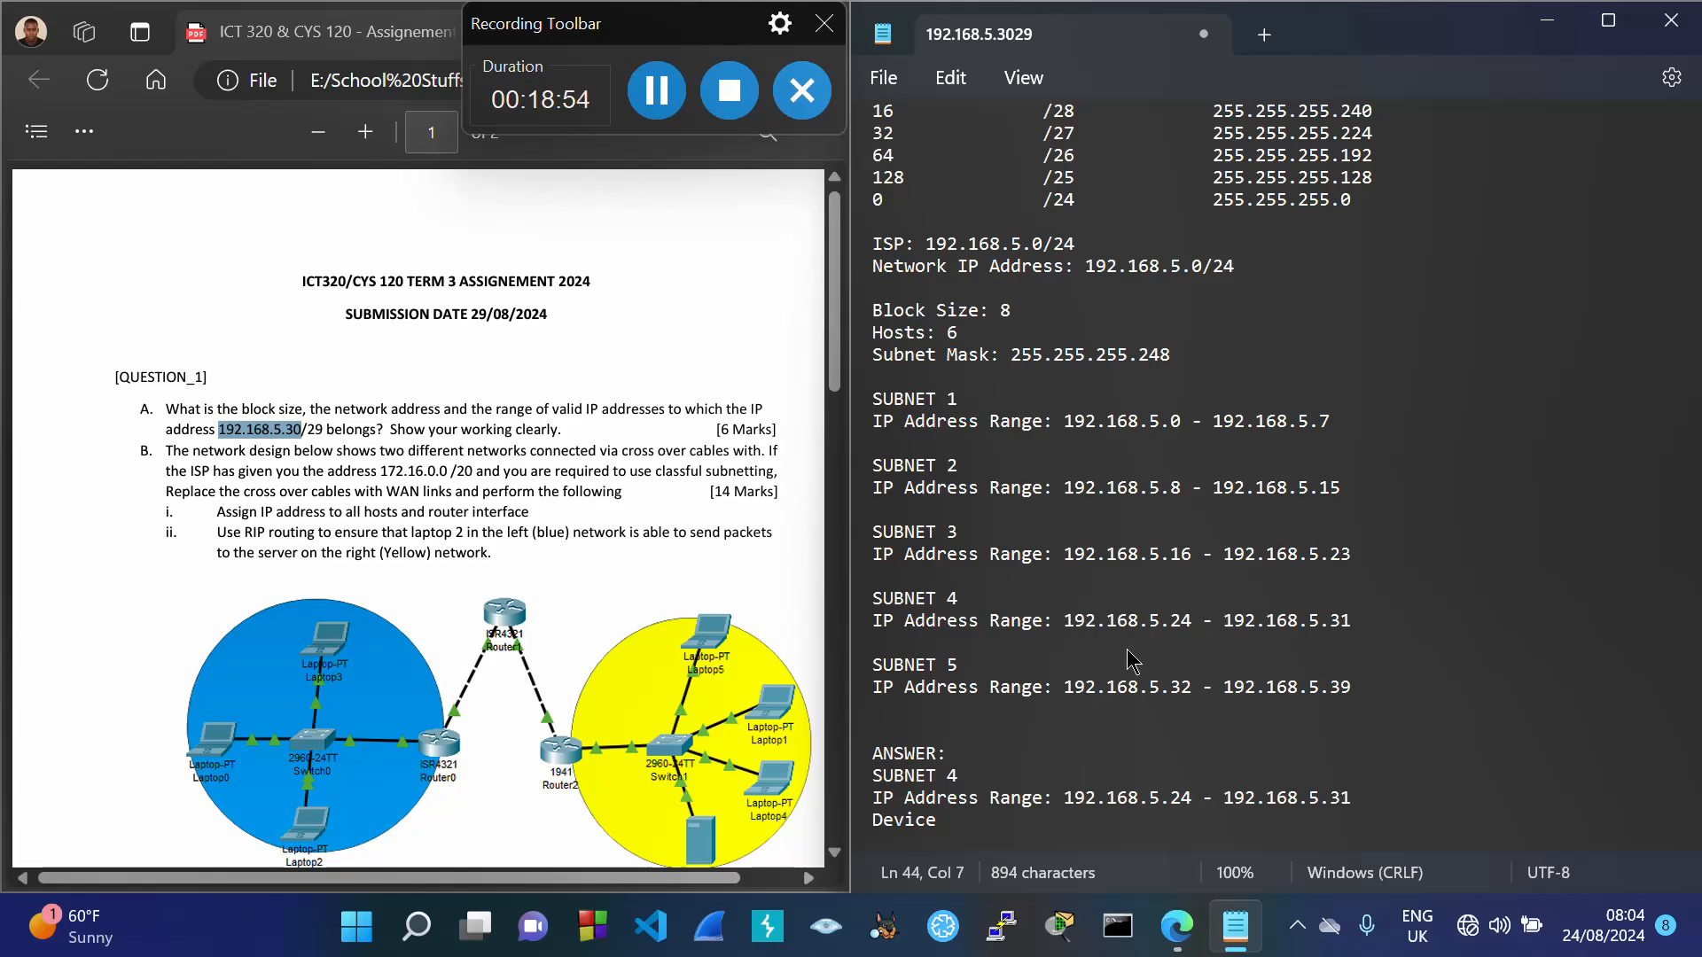
pyautogui.write(';')
pyautogui.press('Return')
pyautogui.write('P')
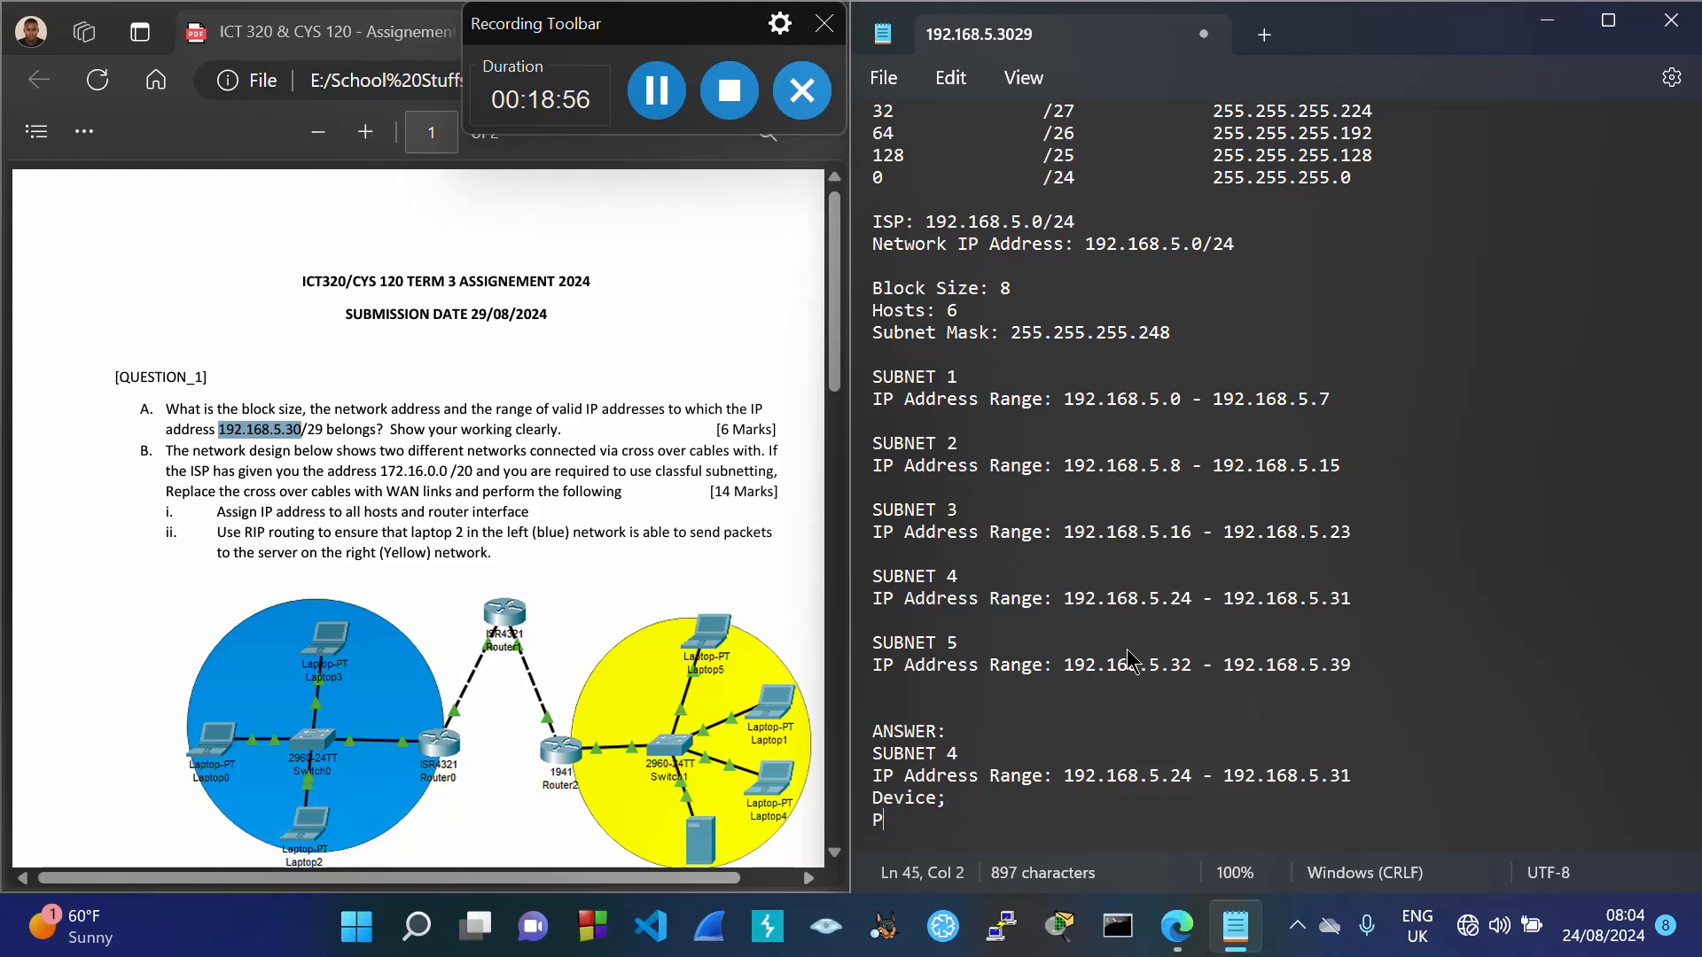
pyautogui.write('C:')
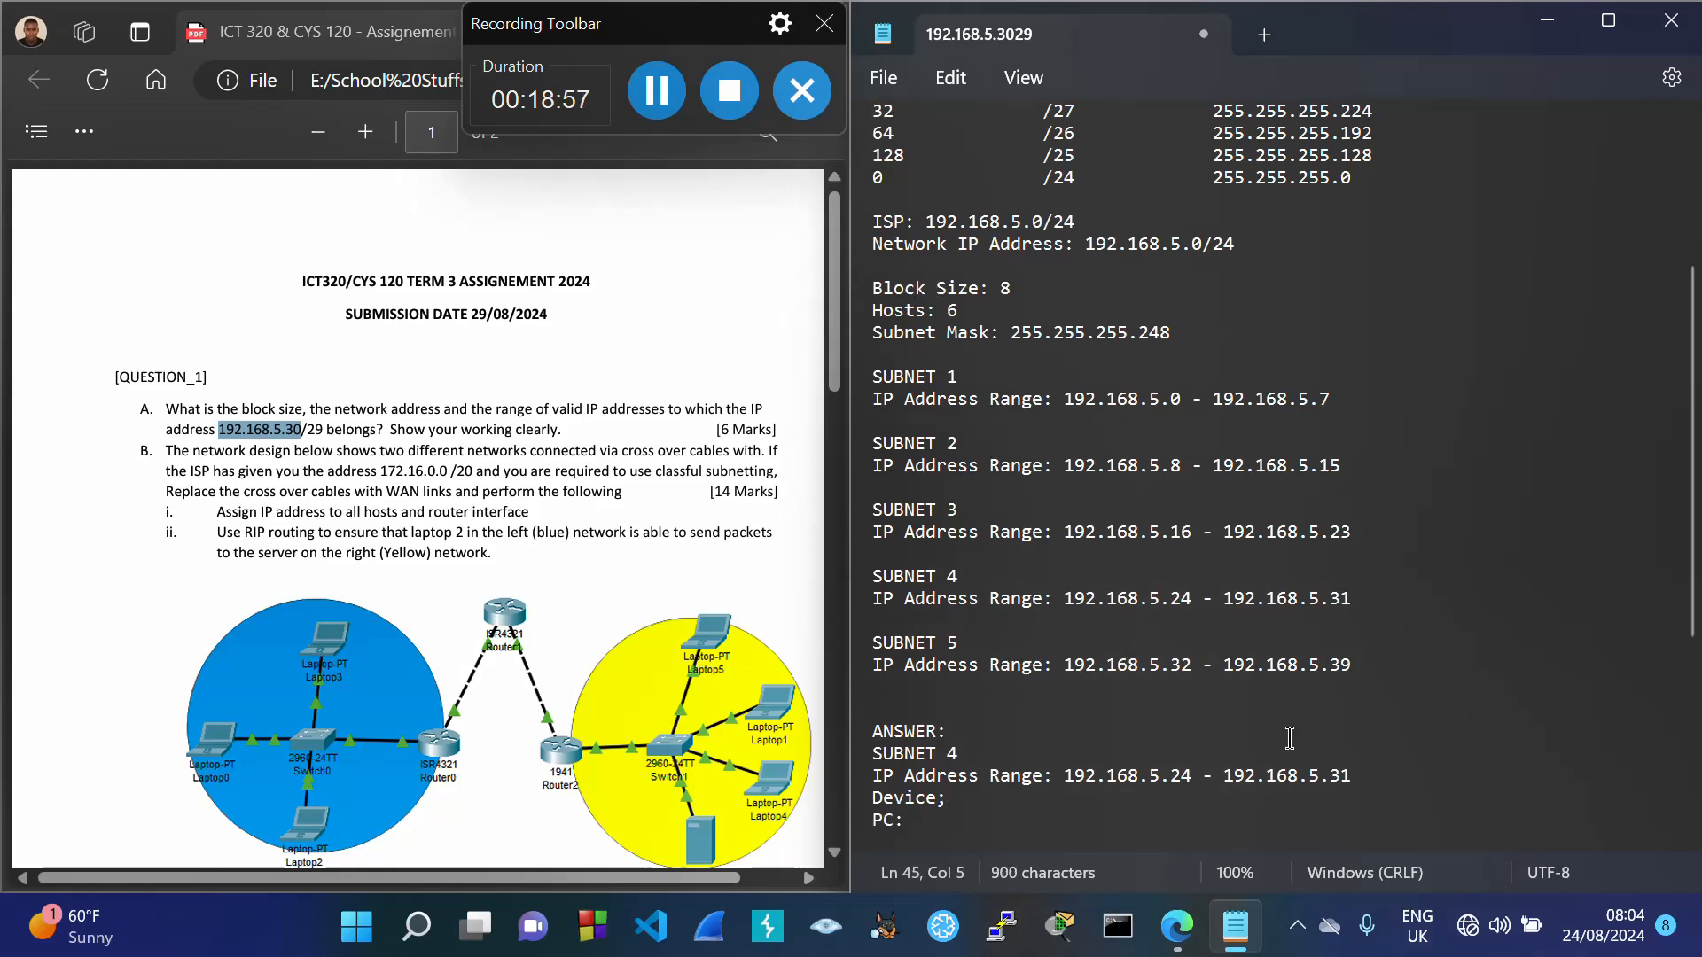
pyautogui.scroll(-1, 1235, 791)
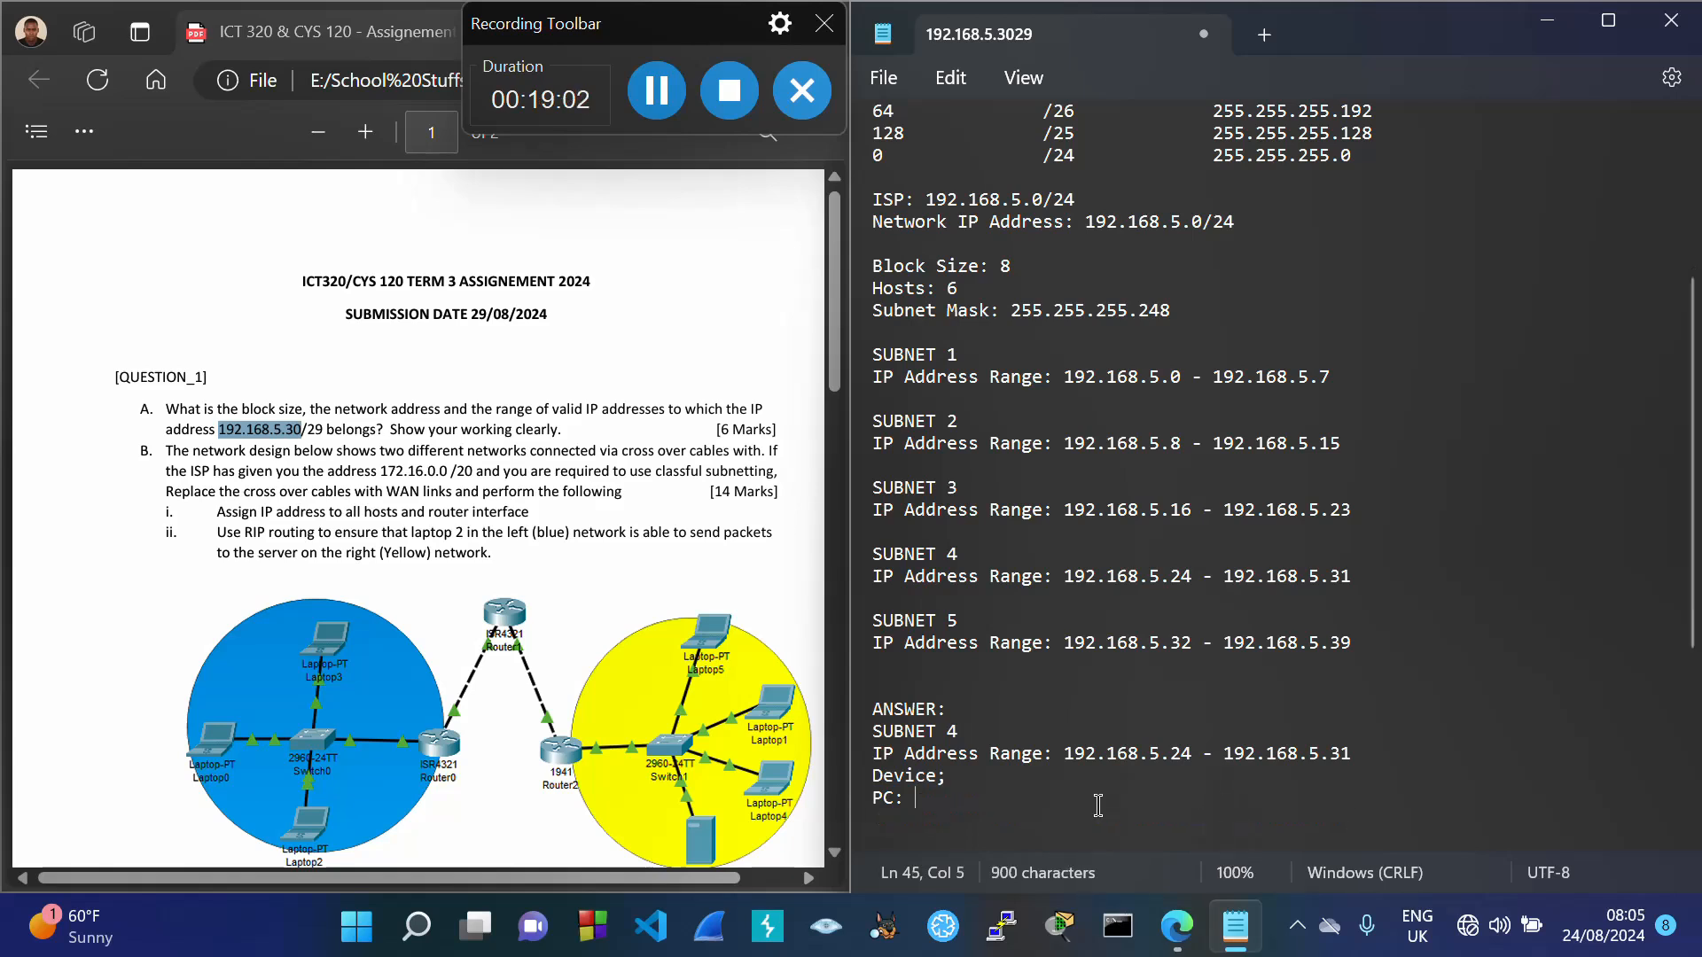
pyautogui.write('192.1')
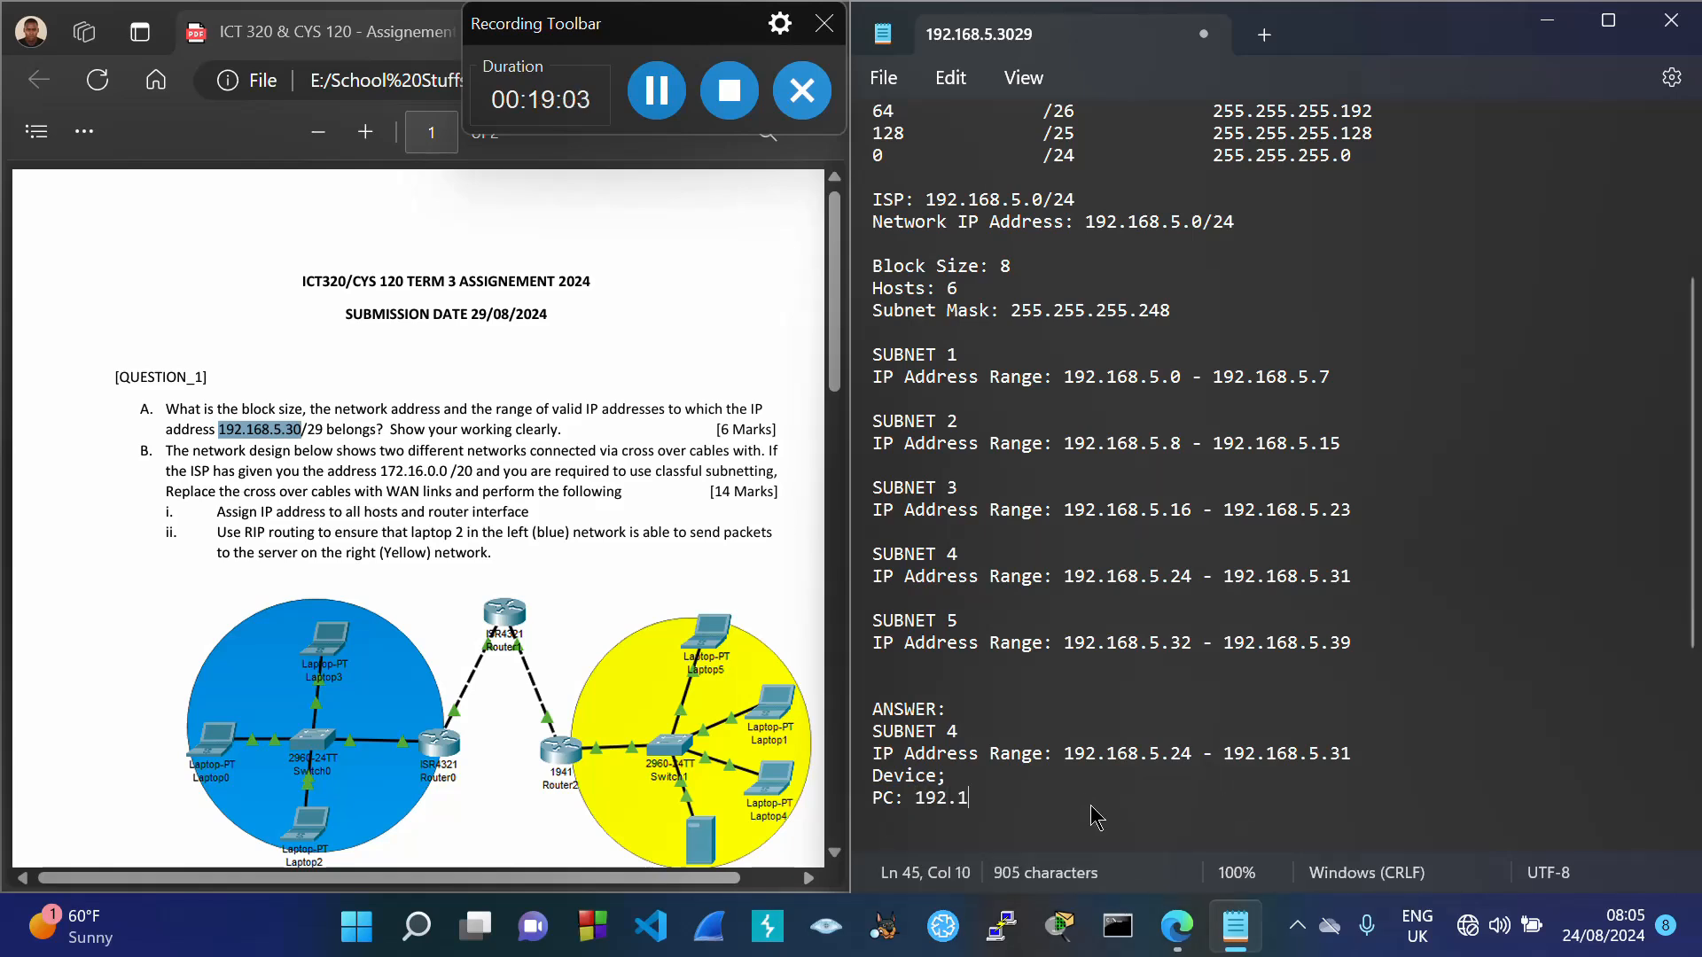
pyautogui.write('68.')
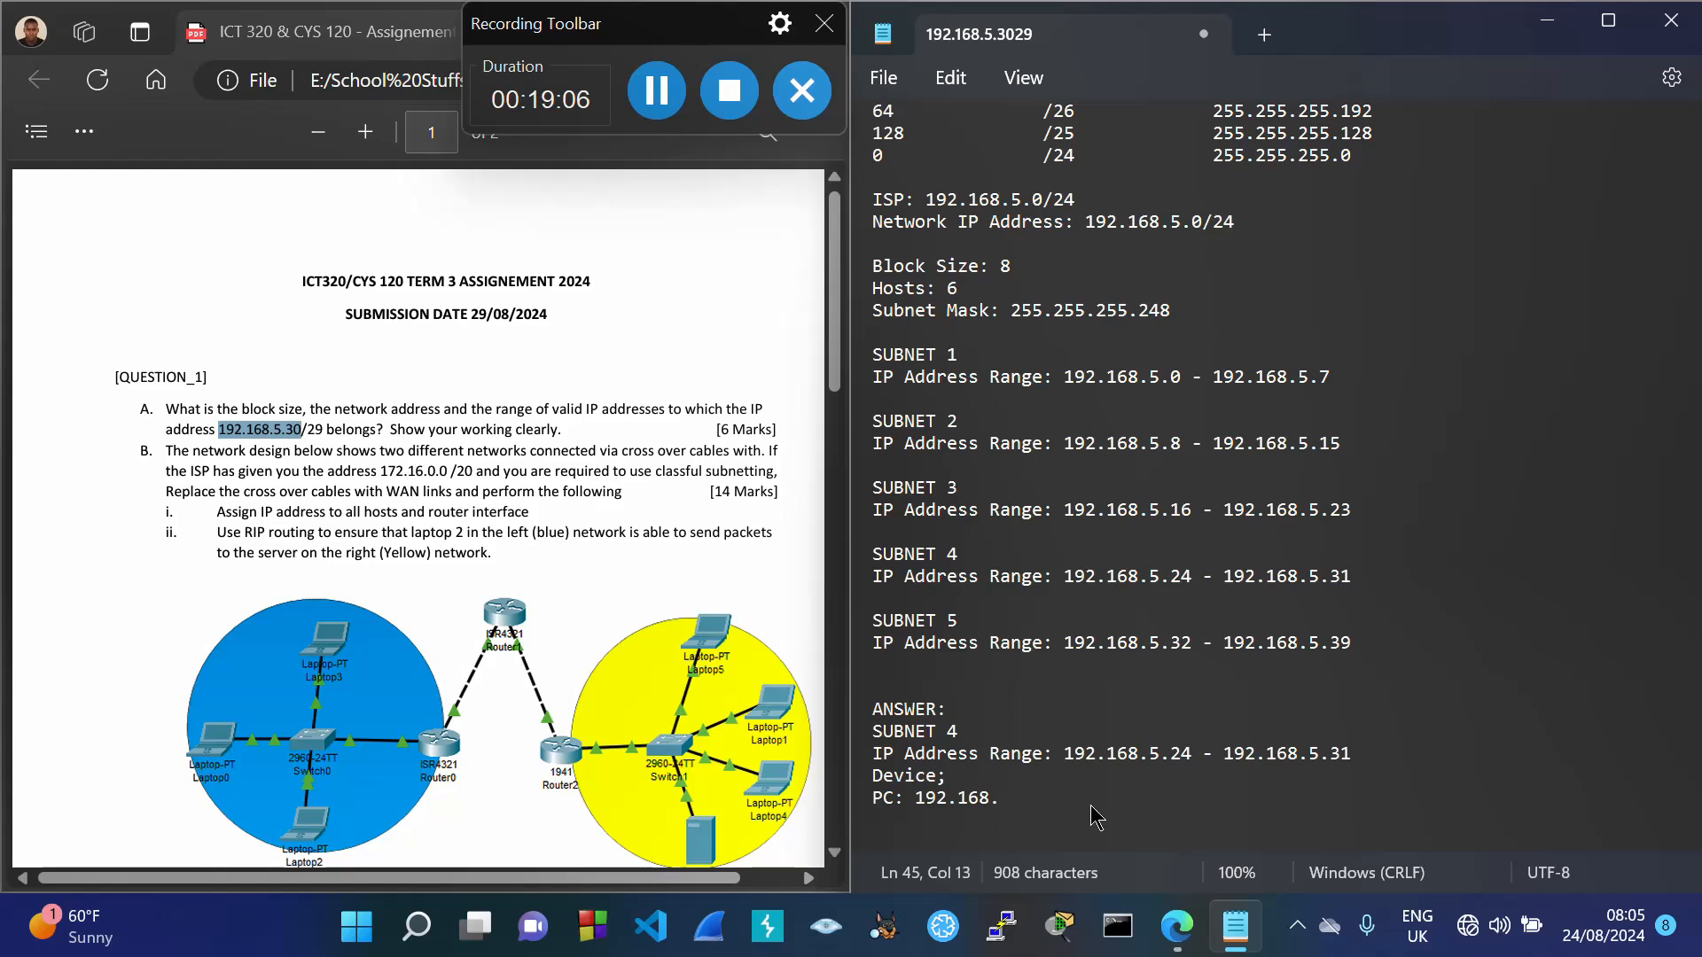
pyautogui.write('5.30')
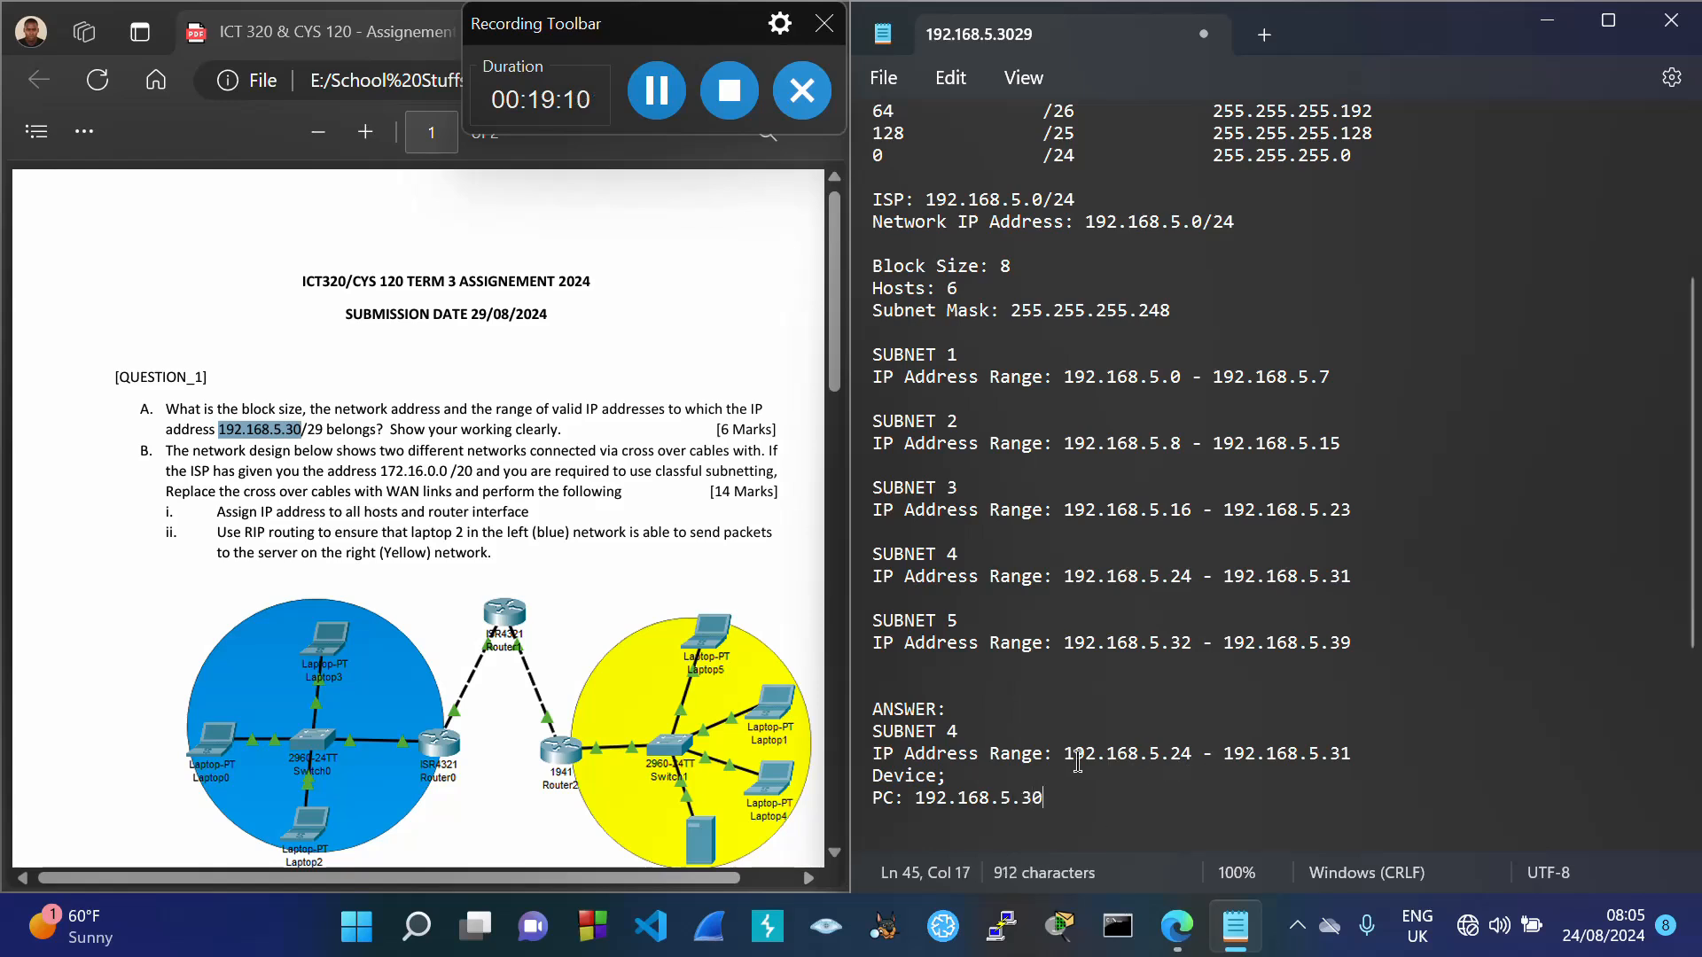
# Step: Check the PC address against both ends of the answer's range, and the question's /29 prefix against its VLSM table row
pyautogui.moveTo(1067, 753); pyautogui.dragTo(1193, 770)
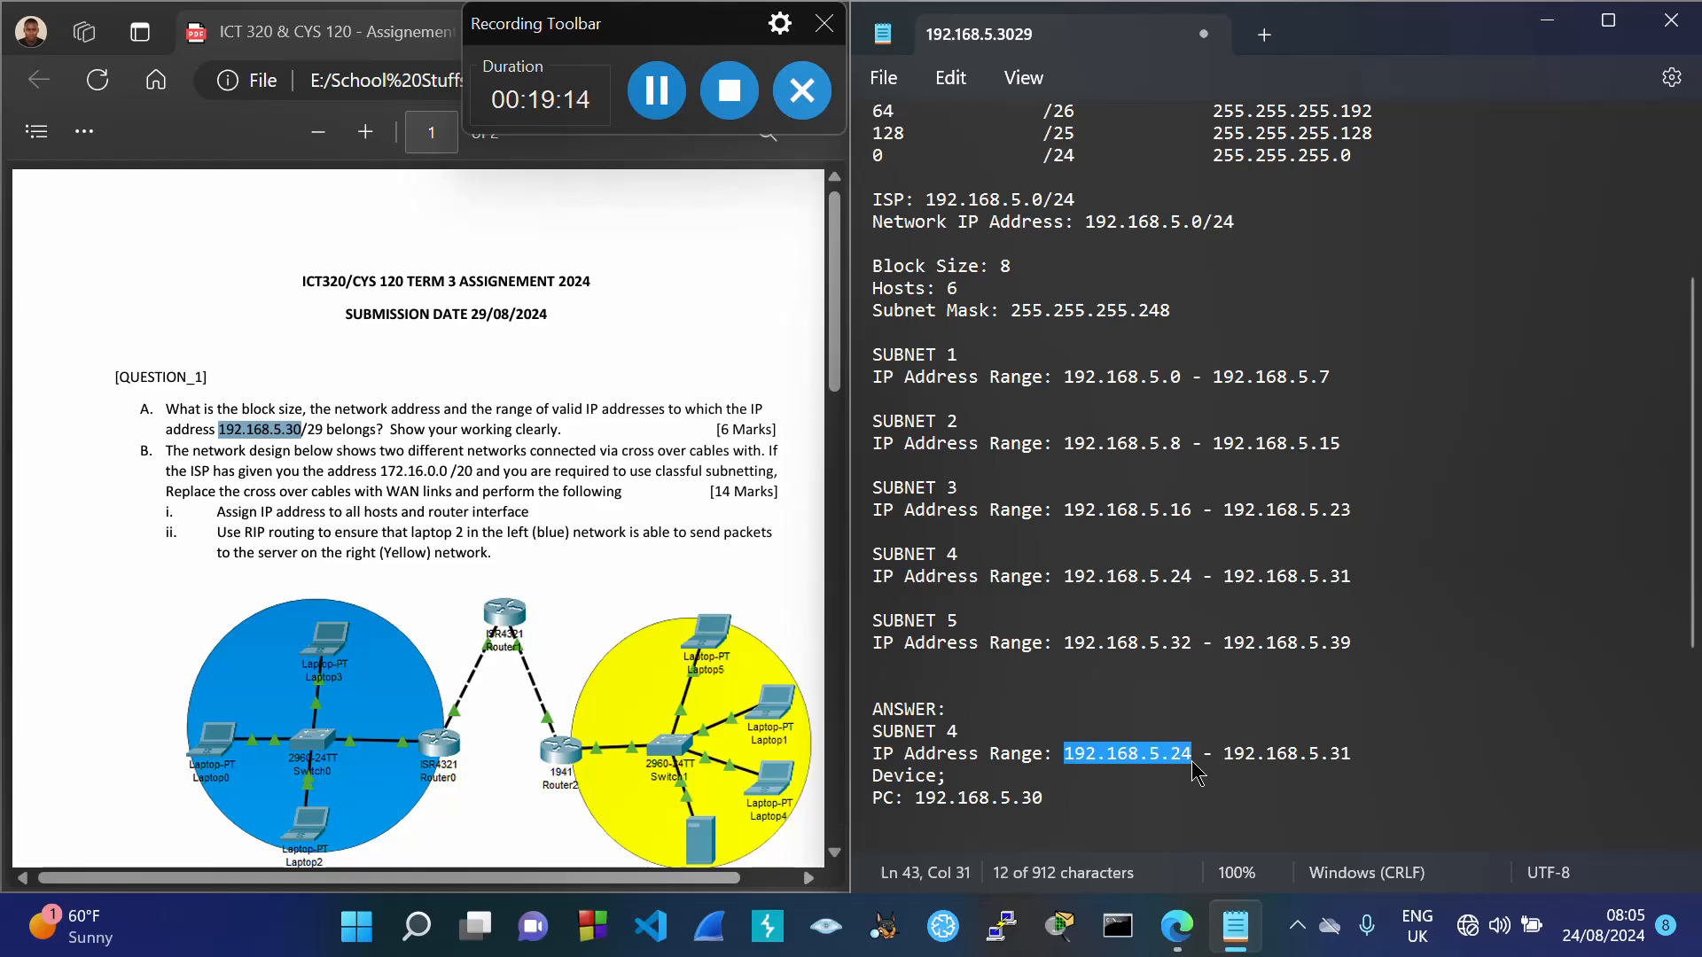
pyautogui.moveTo(1224, 753); pyautogui.dragTo(1356, 771)
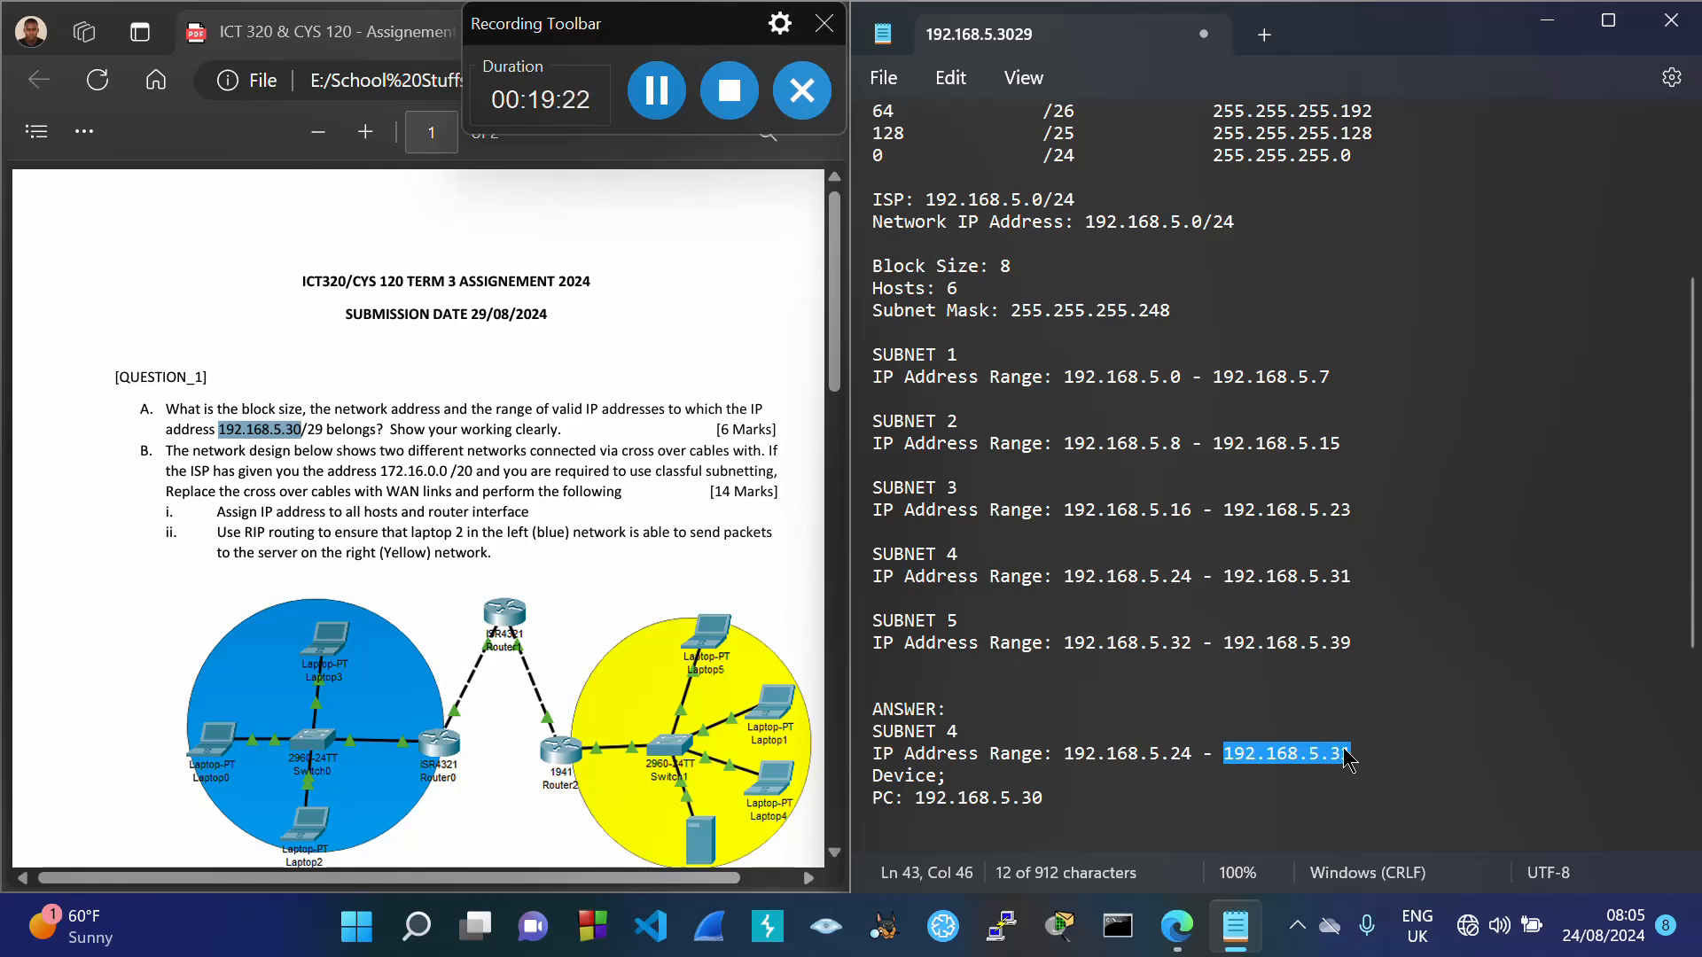
pyautogui.moveTo(1022, 801); pyautogui.dragTo(1050, 811)
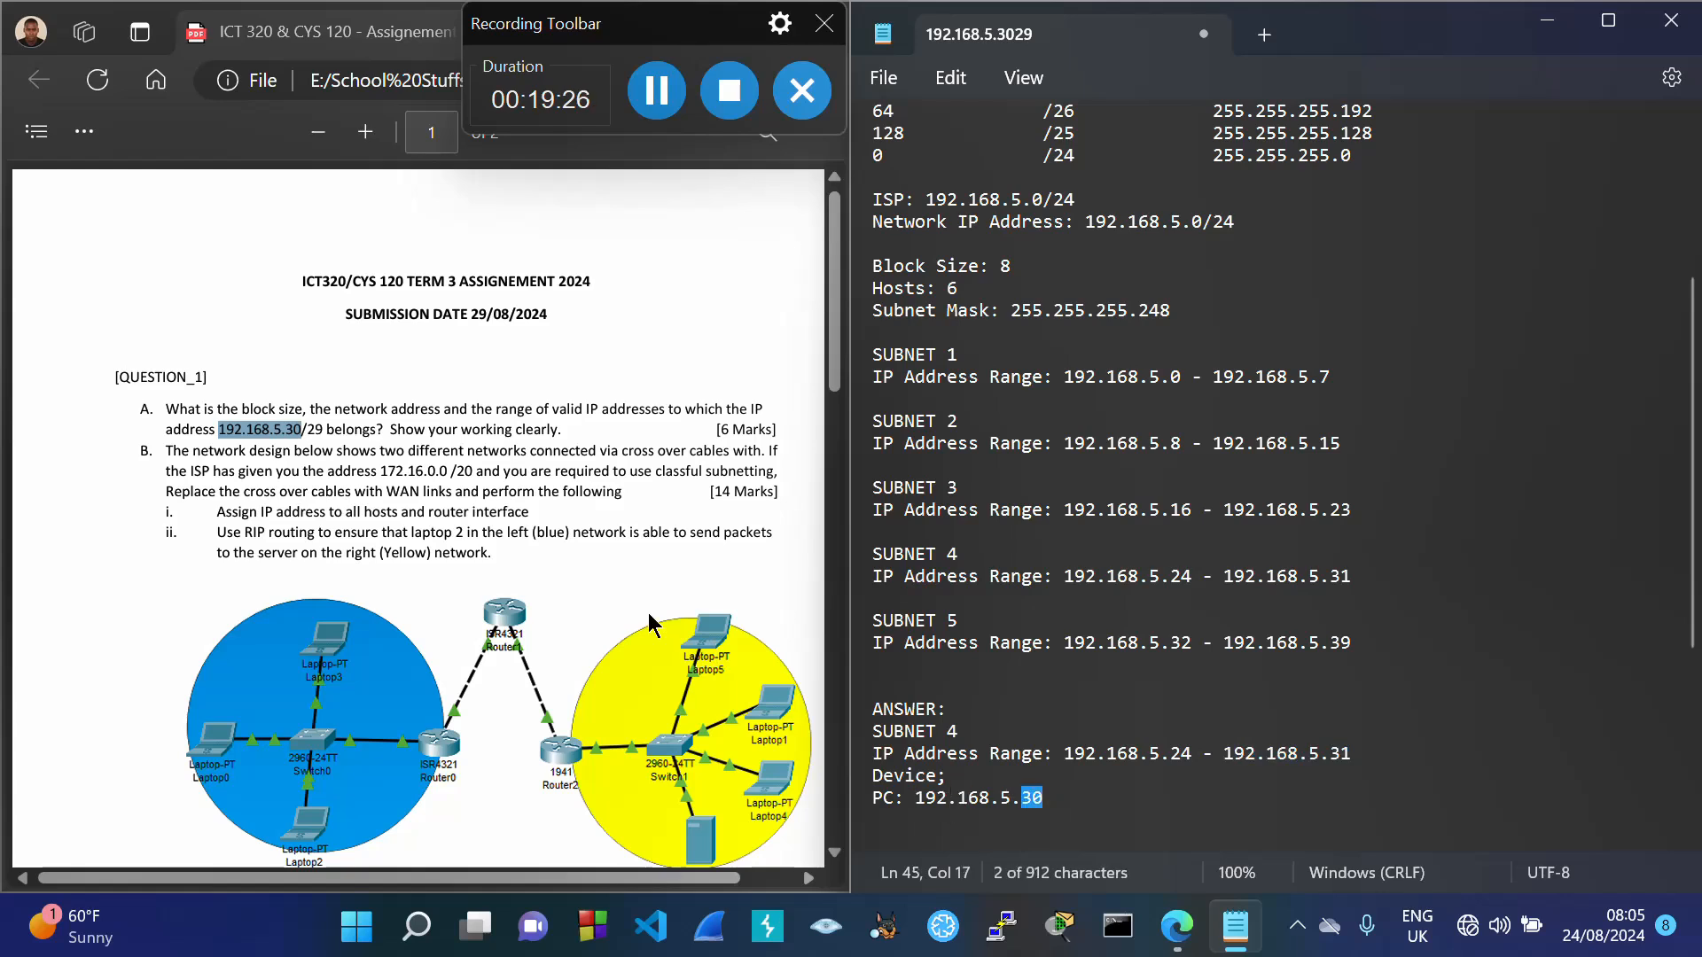
pyautogui.doubleClick(315, 430)
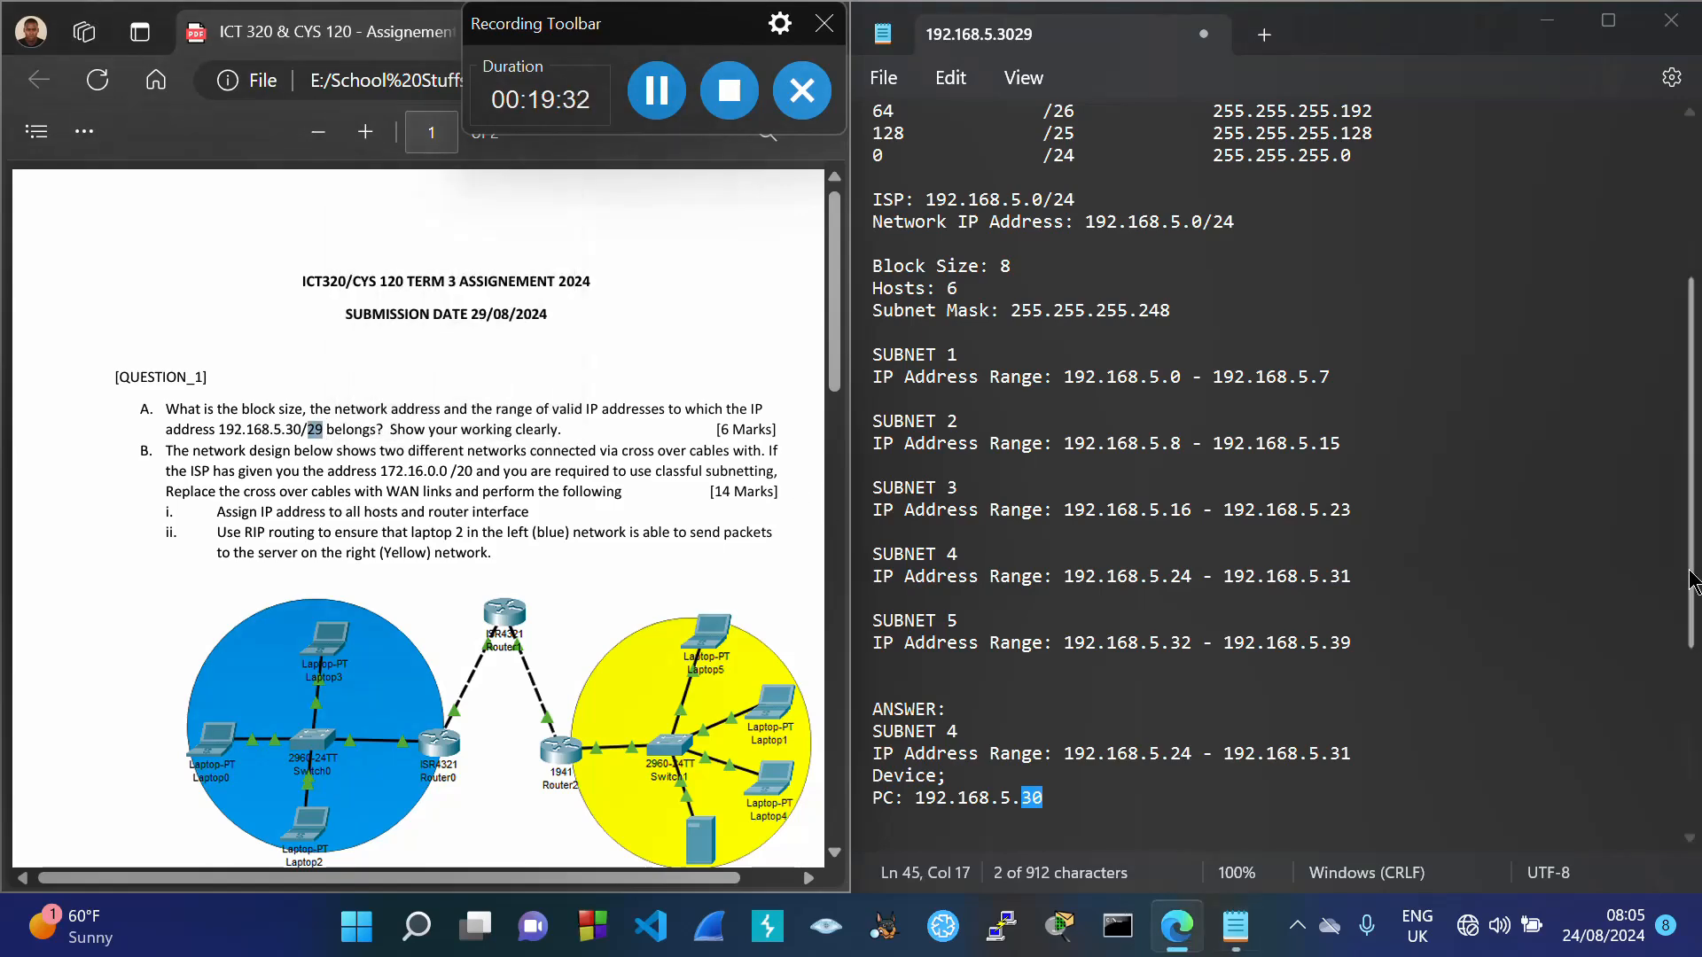
pyautogui.moveTo(1689, 524); pyautogui.dragTo(1686, 360)
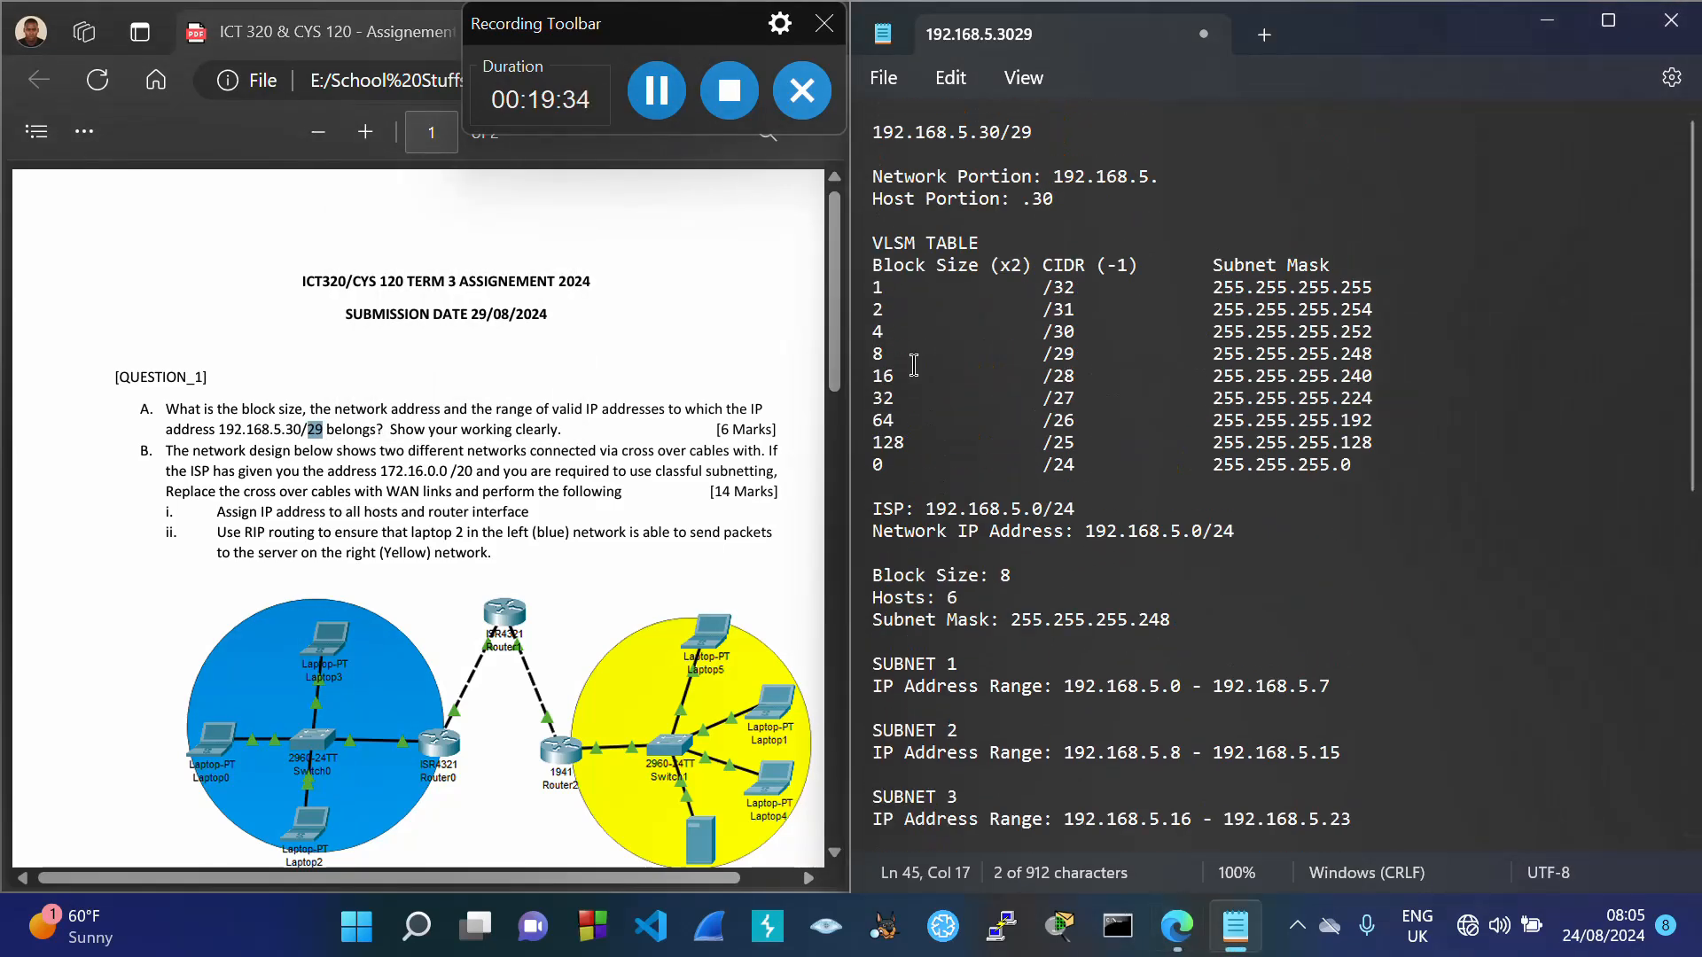
pyautogui.moveTo(875, 354); pyautogui.dragTo(1377, 359)
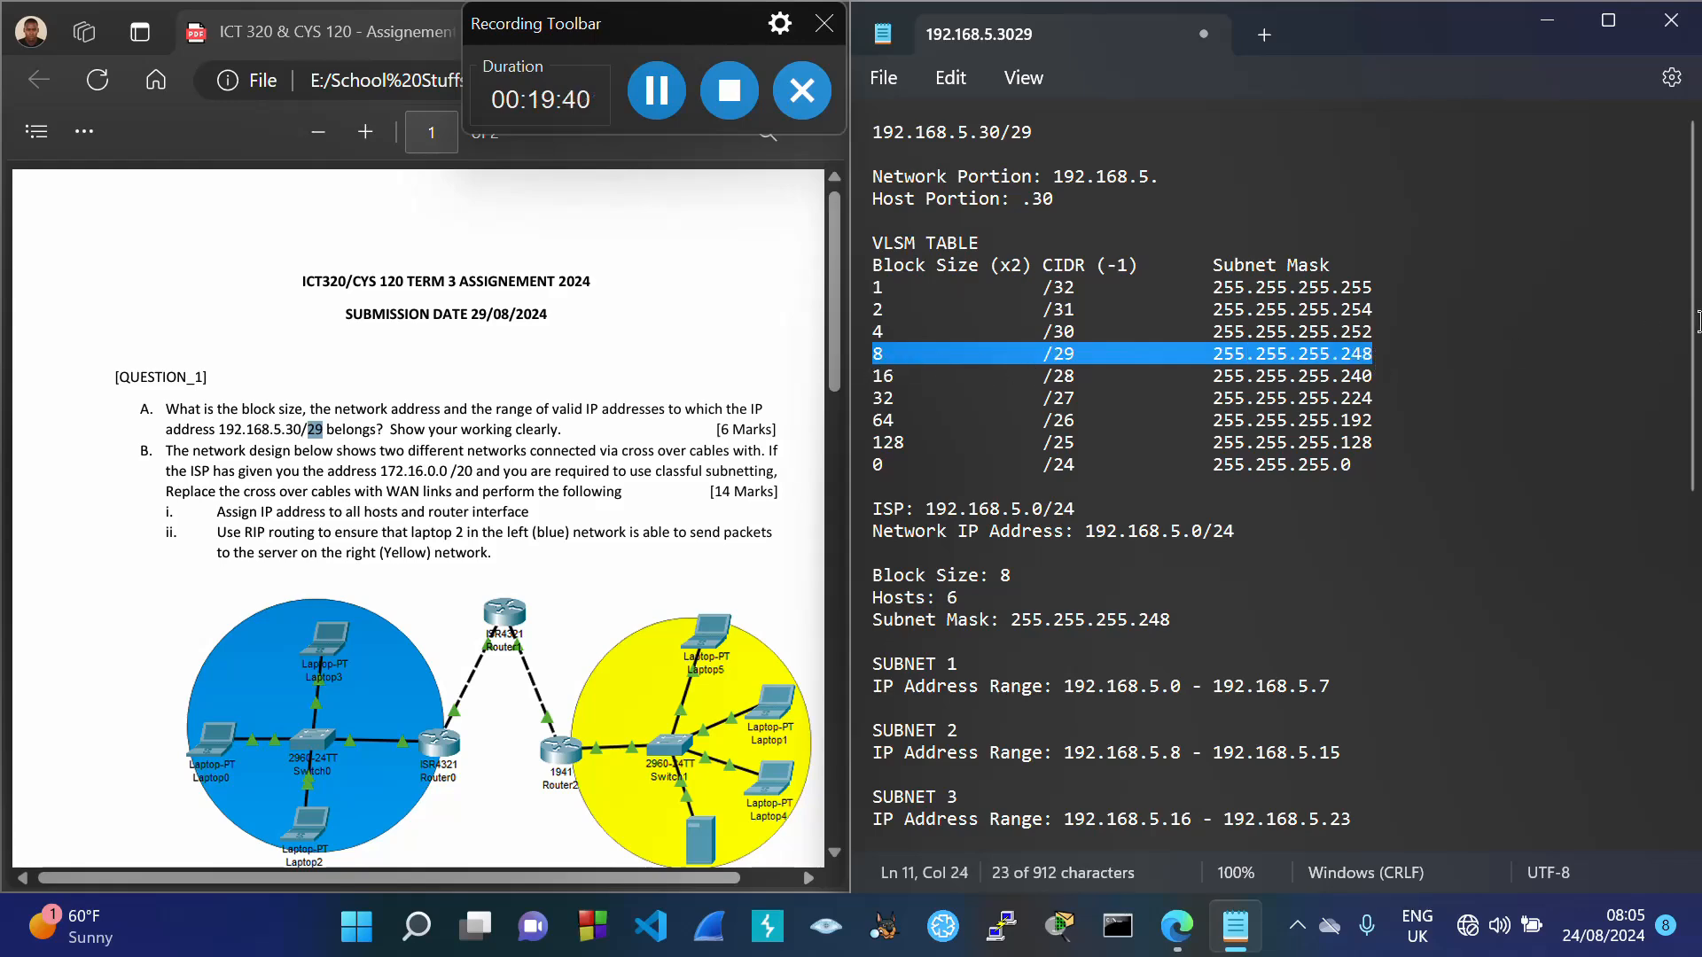
pyautogui.moveTo(1694, 324); pyautogui.dragTo(1693, 498)
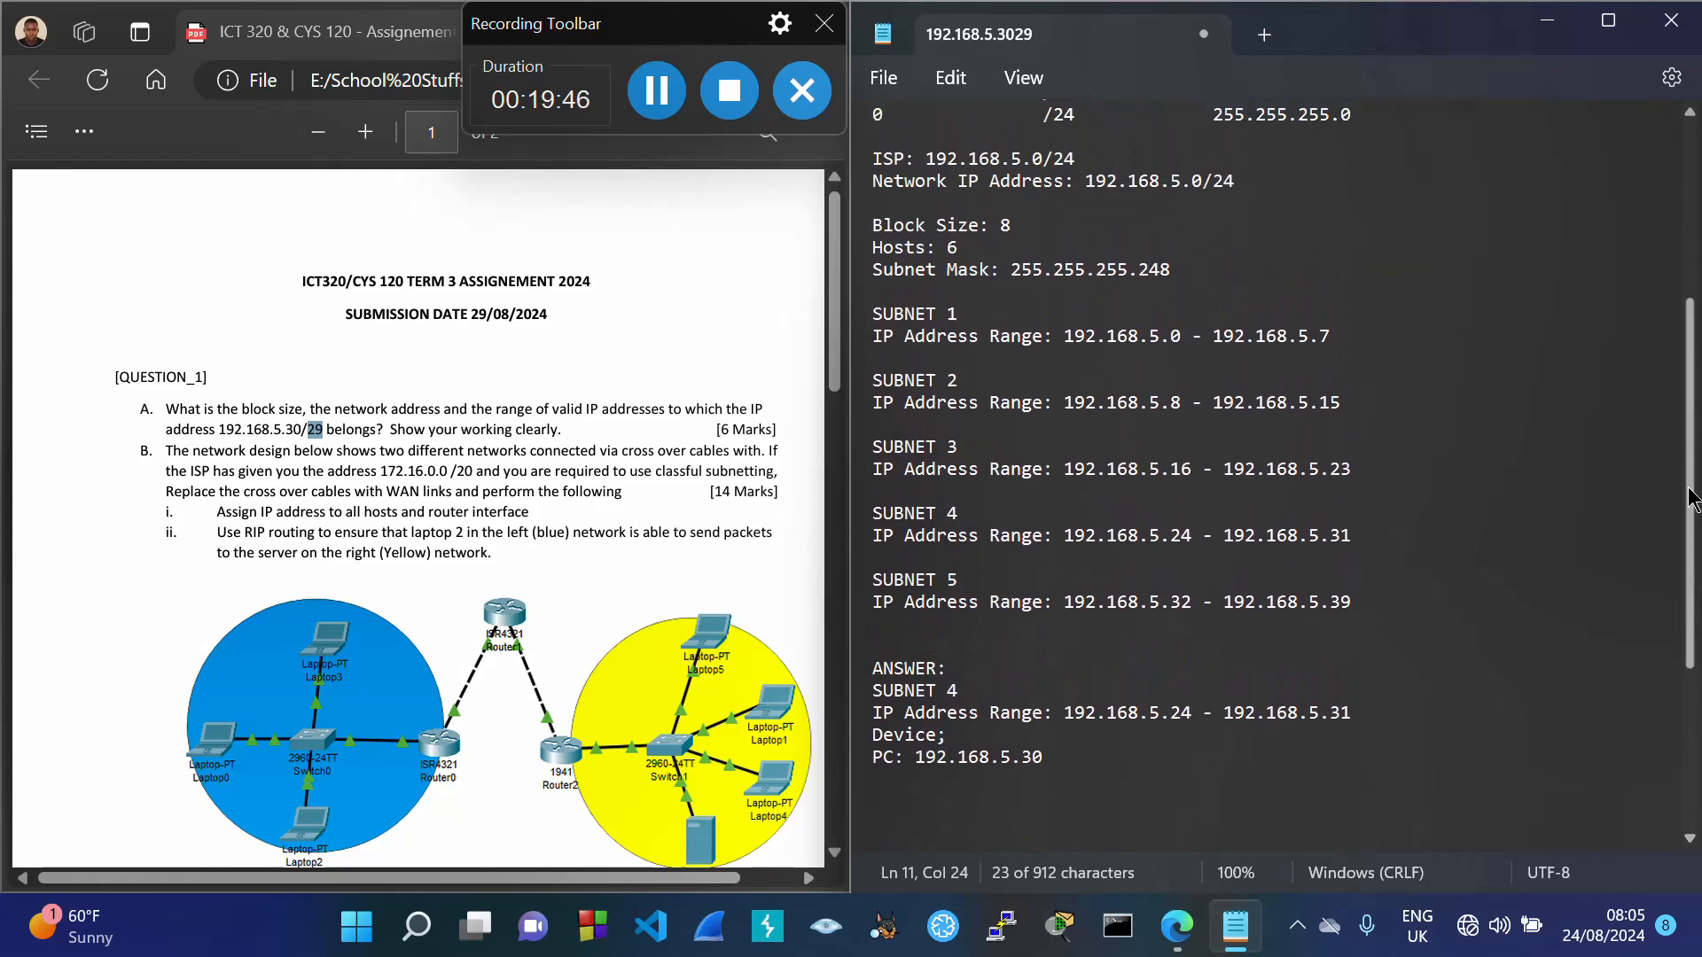
pyautogui.click(293, 430)
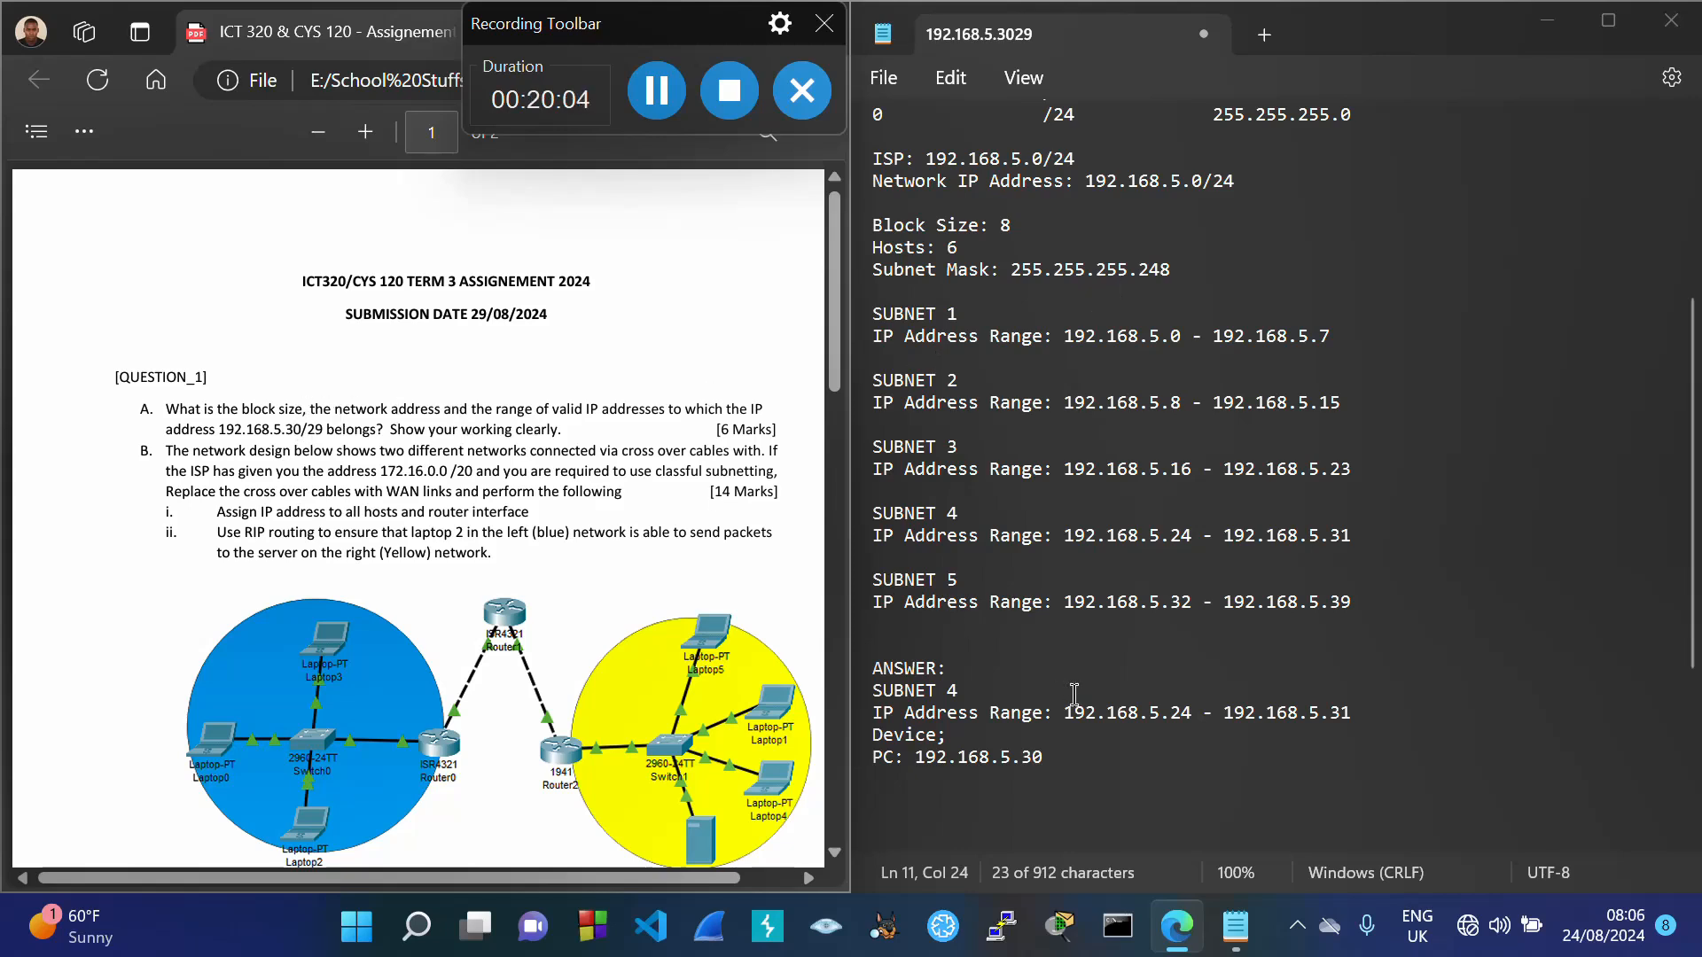
# Step: After a blank line below the PC entry, add "Block Size: 8" and "Network Address: 192.168.5.24", reusing the first address of the answer's range
pyautogui.moveTo(1064, 713); pyautogui.dragTo(1195, 734)
pyautogui.hotkey('ctrl', 'c')
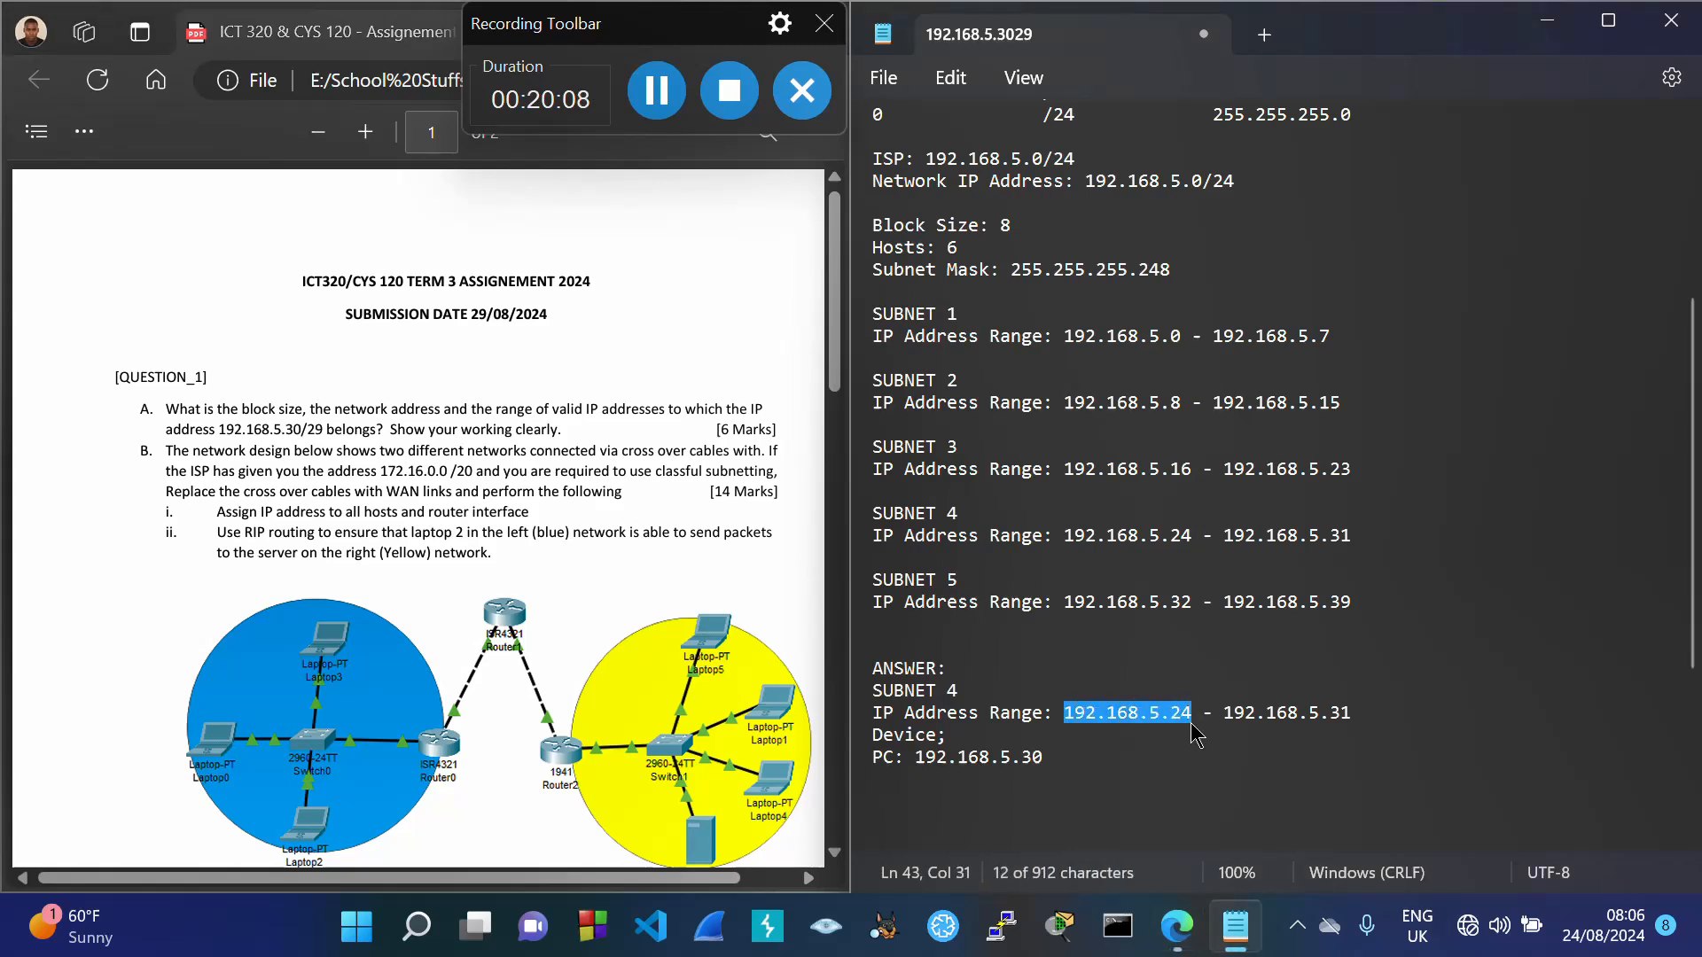
pyautogui.click(1043, 787)
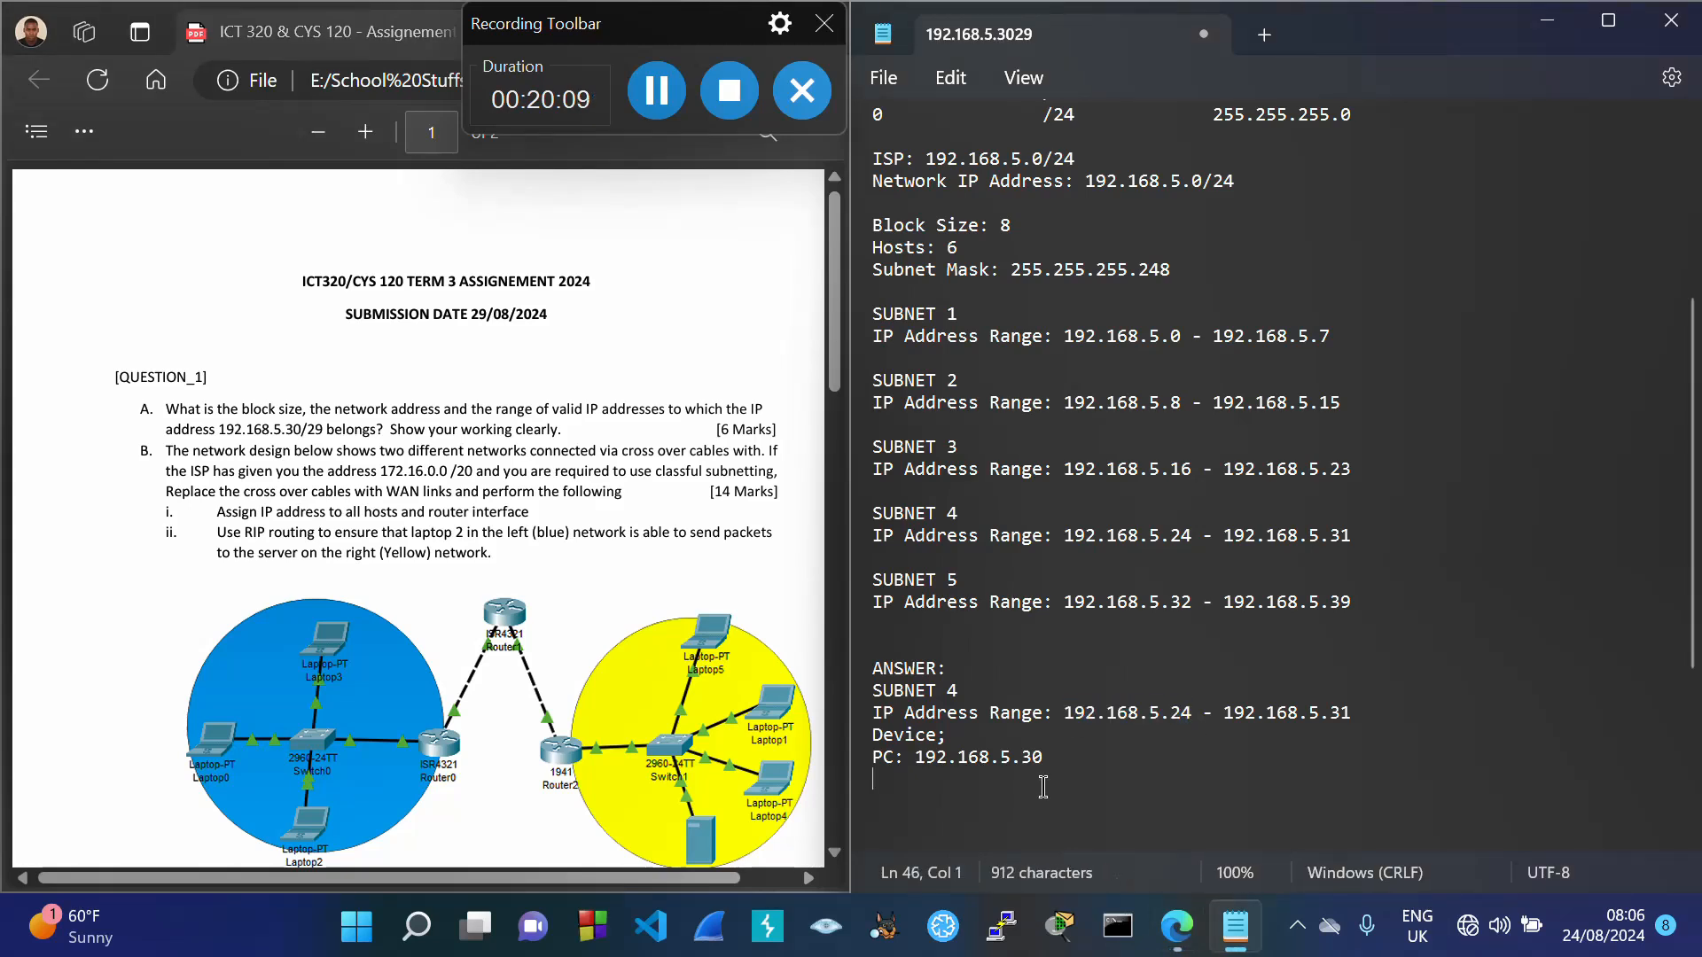
pyautogui.write('lock Sixe')
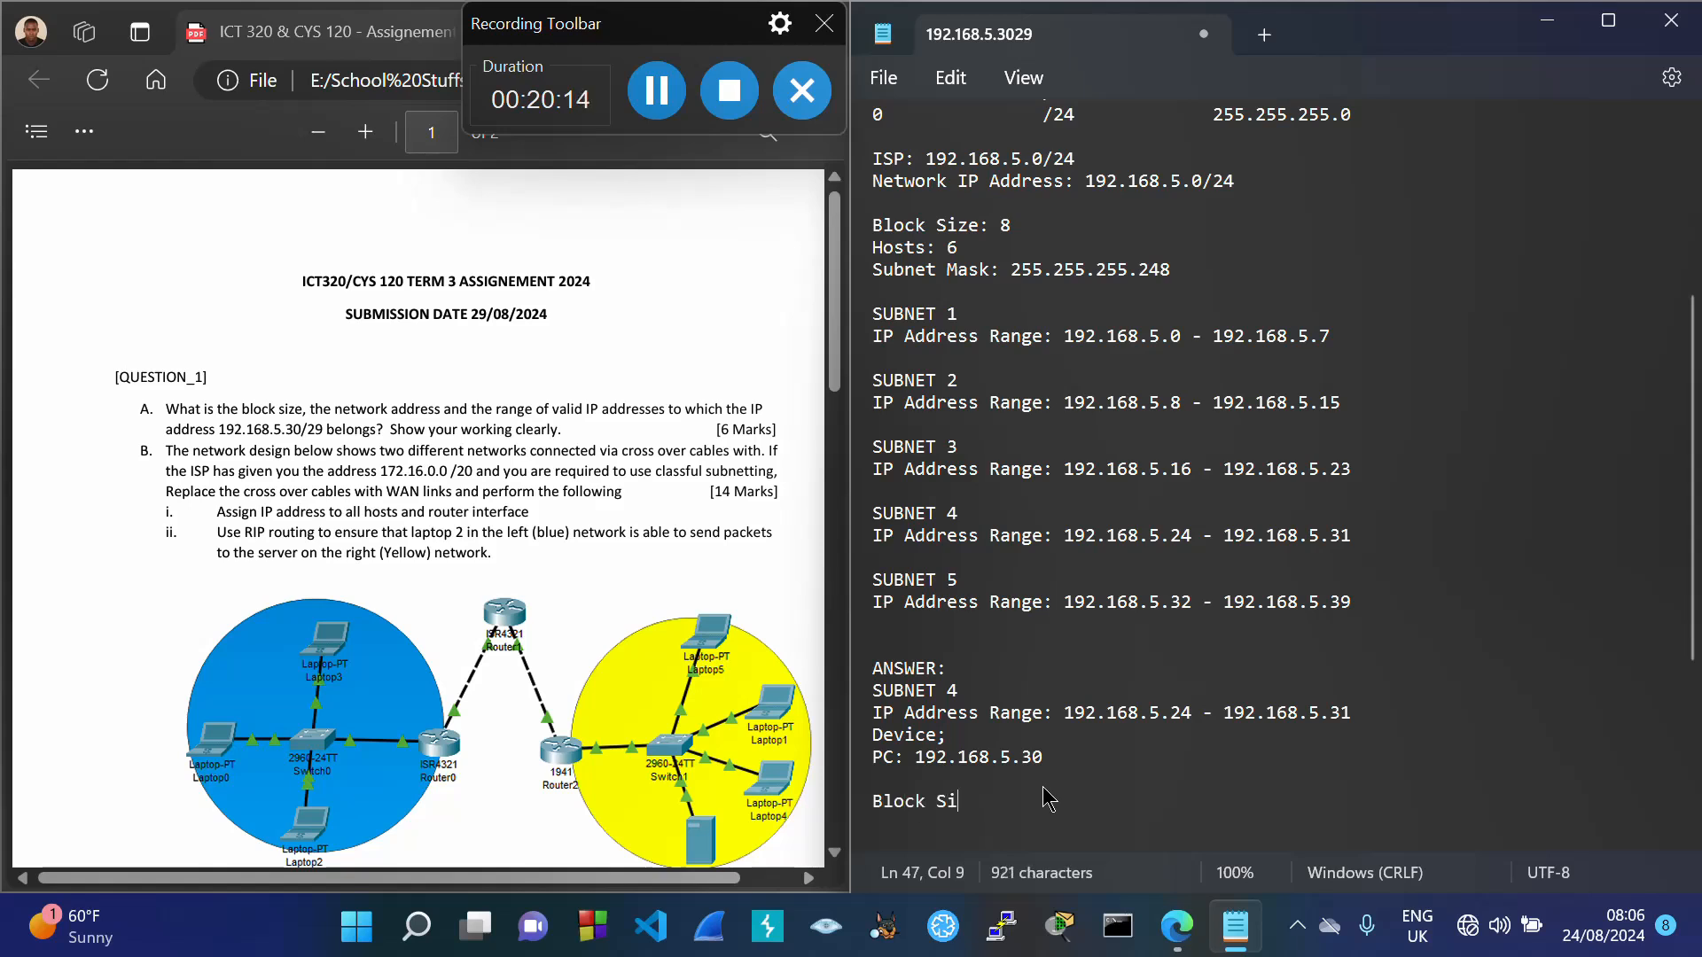
pyautogui.press('BackSpace')
pyautogui.press('BackSpace')
pyautogui.write('ze')
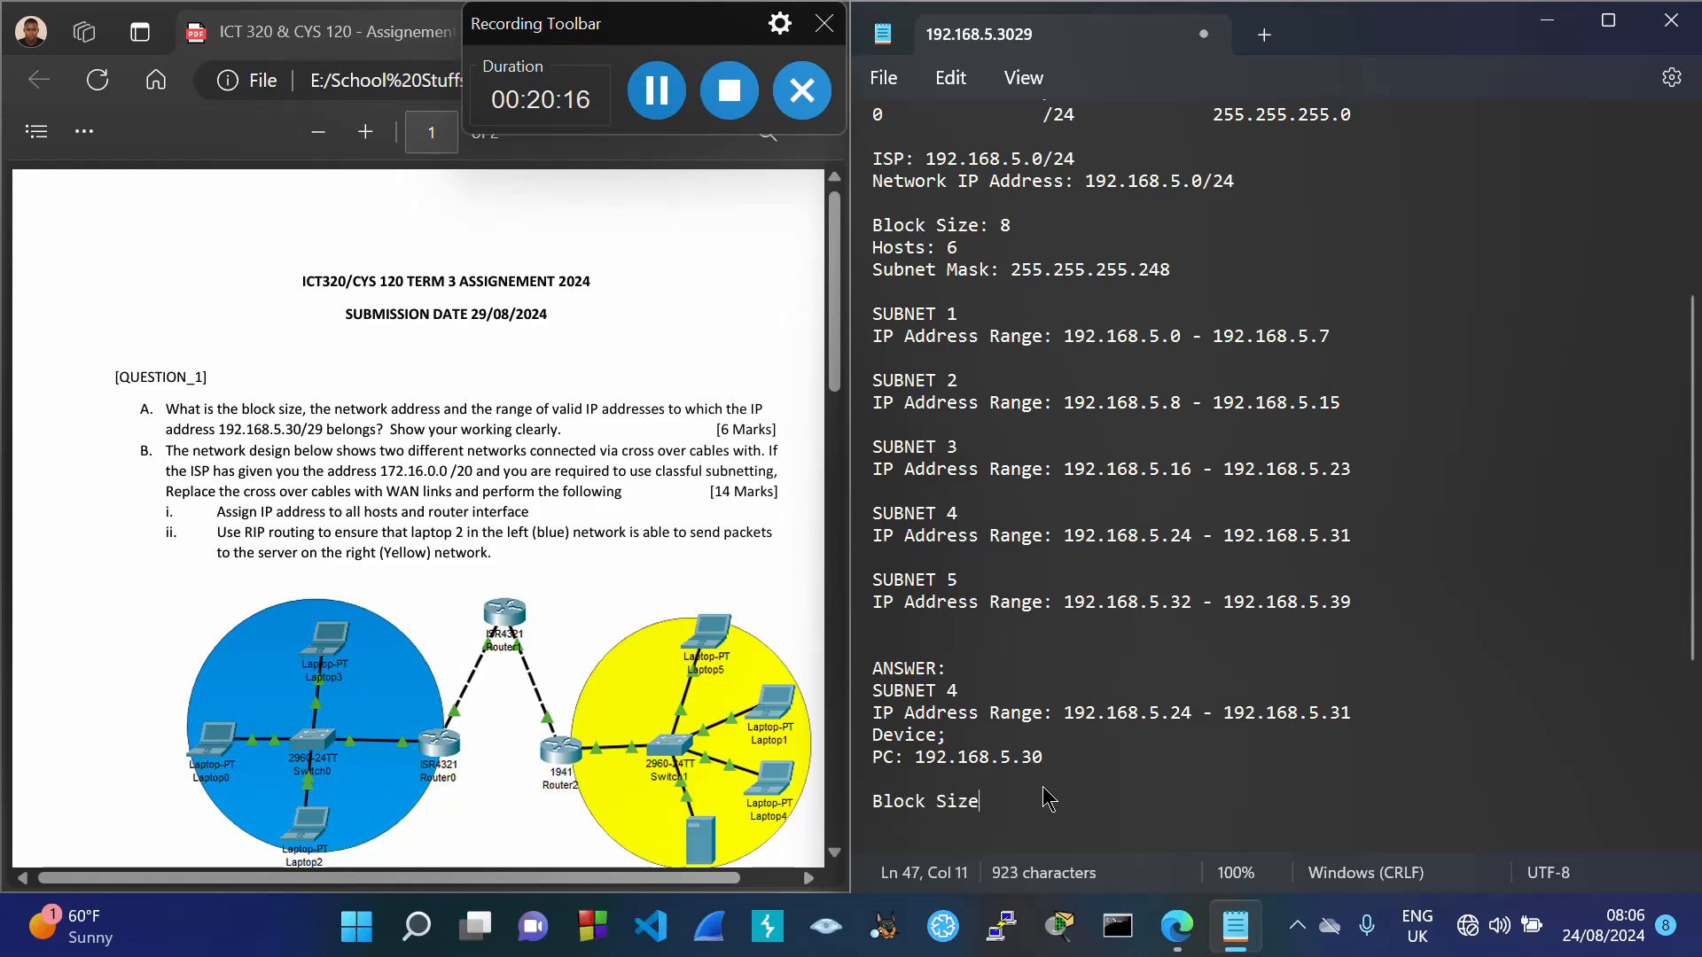
pyautogui.write(': 8')
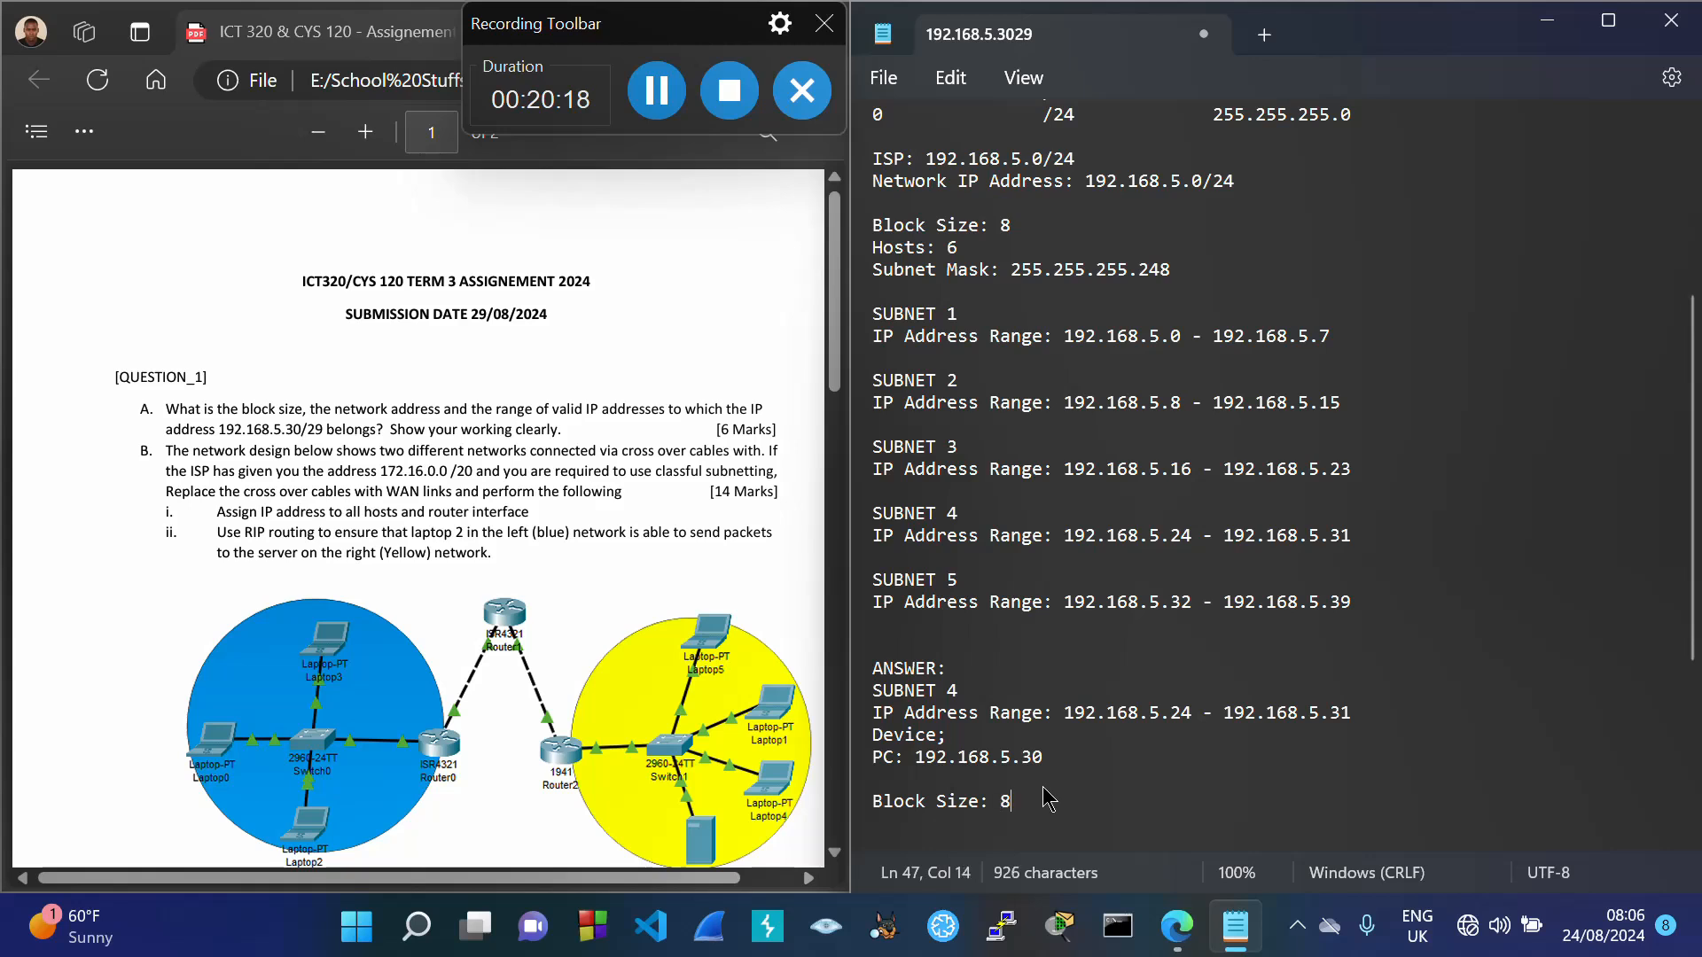
pyautogui.press('Return')
pyautogui.write('N')
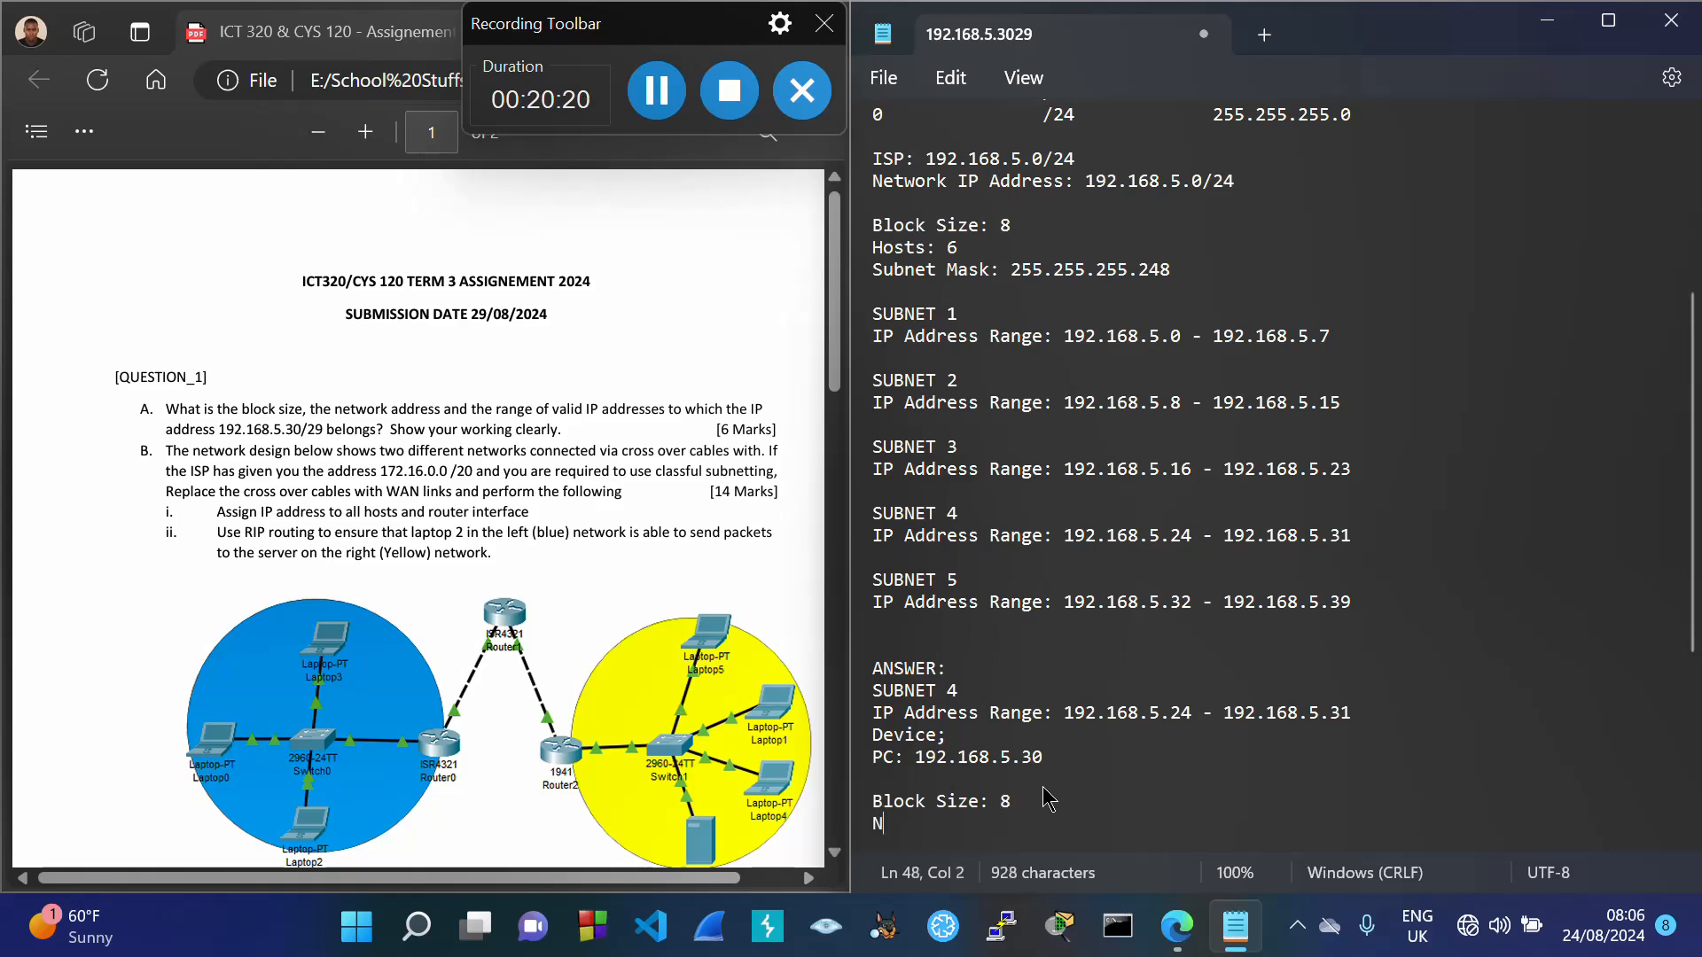
pyautogui.write('etwork Address:')
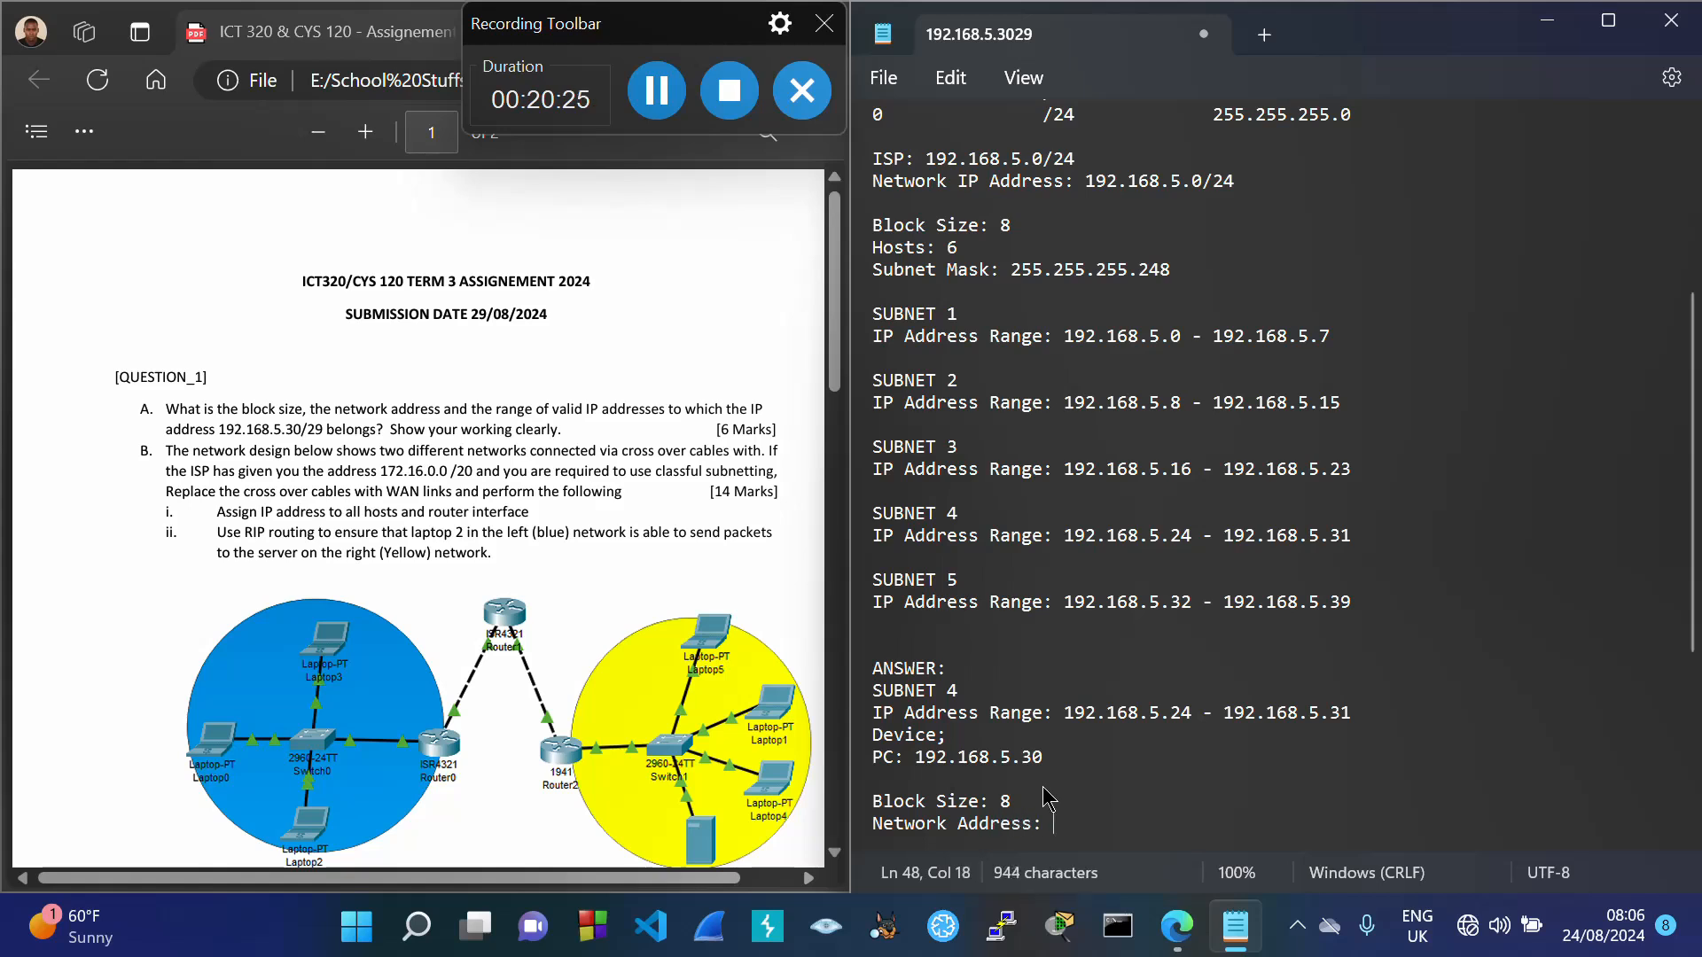
pyautogui.hotkey('ctrl', 'v')
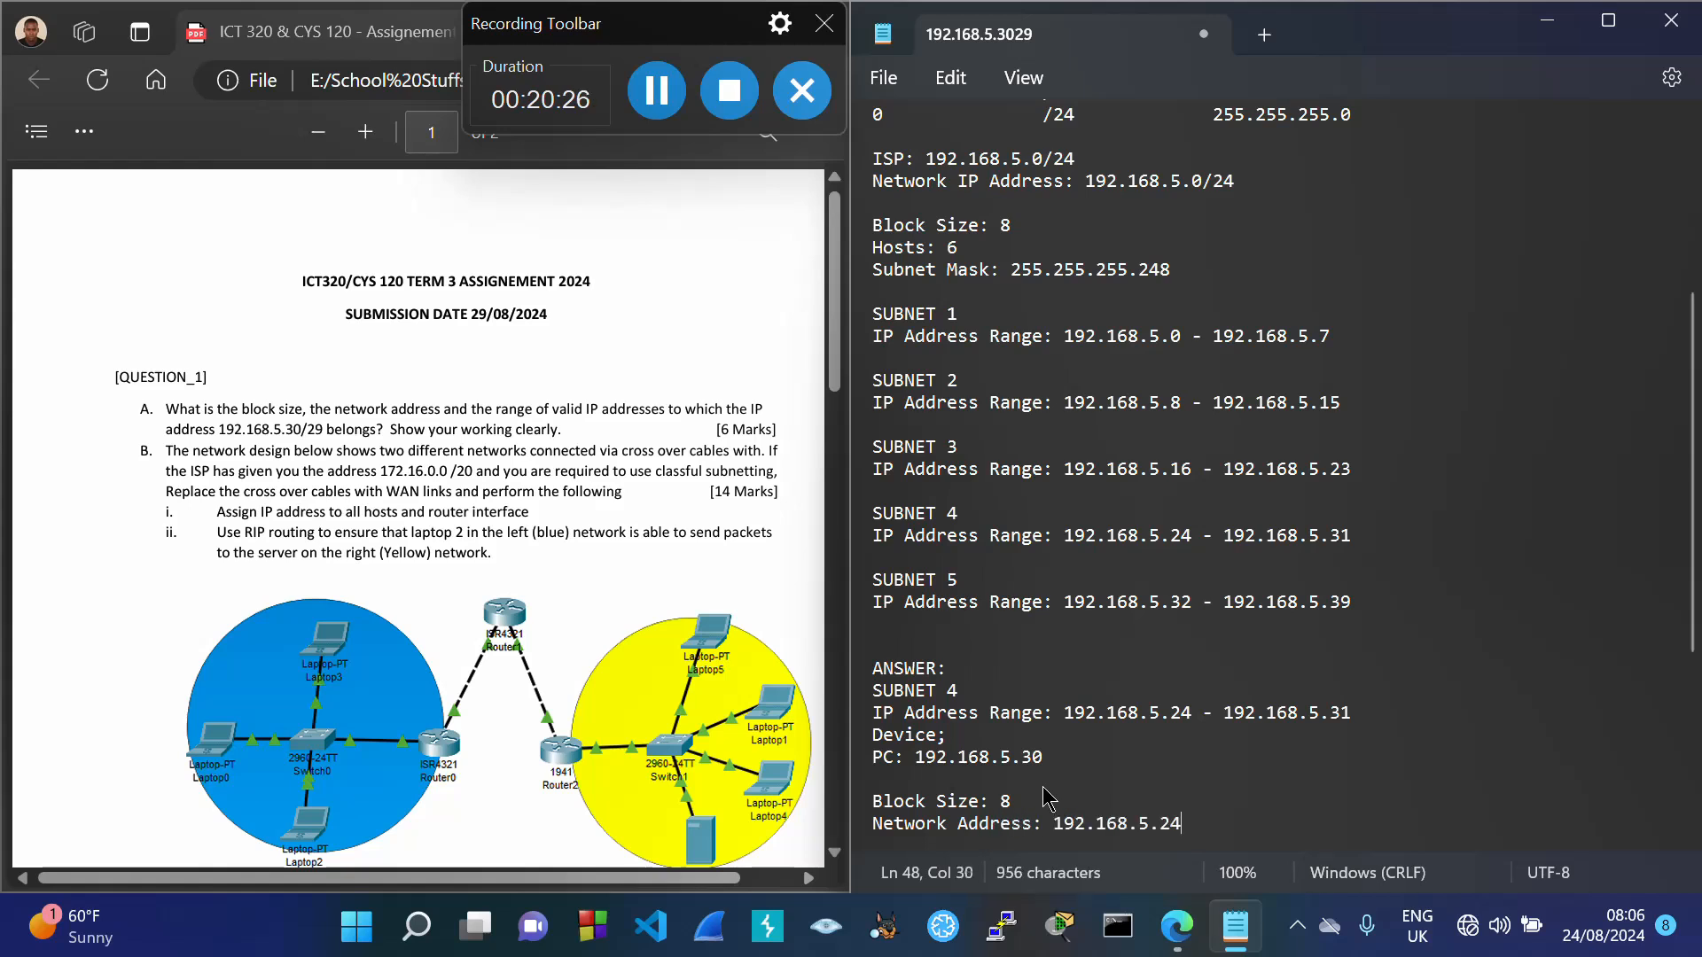
# Step: Add "Valid IPs: 192.168.5.25 - 192.168.5.30" below the network address and compare that range with the PC address
pyautogui.press('Return')
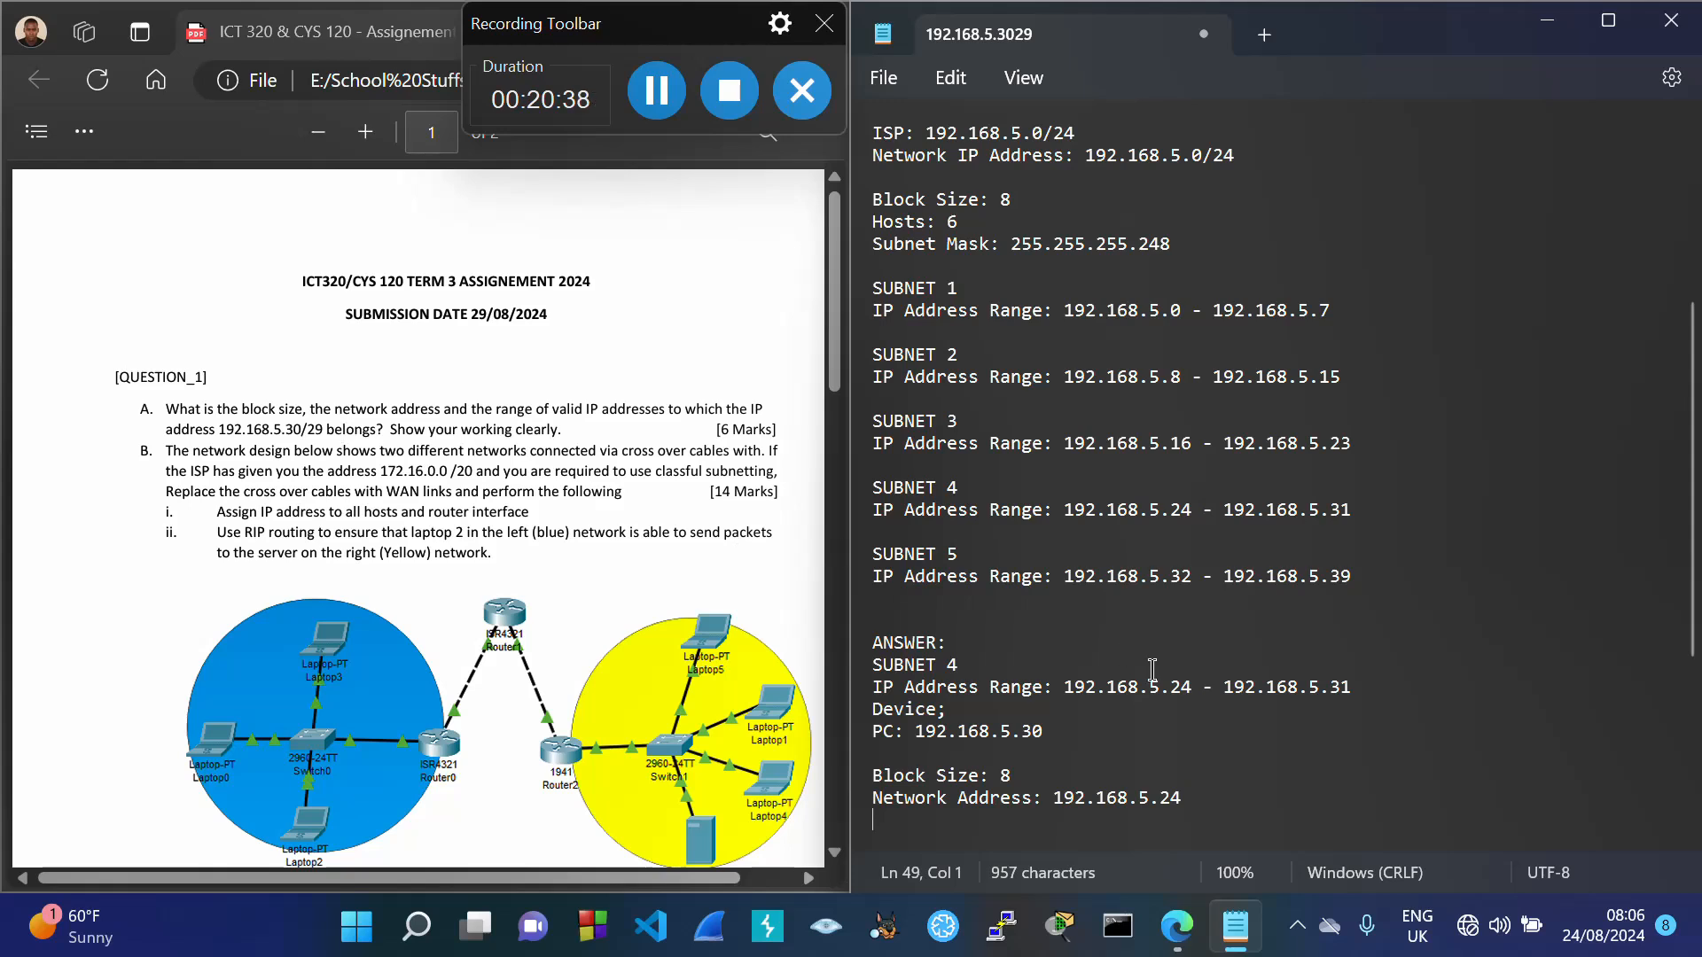
pyautogui.write('Vali')
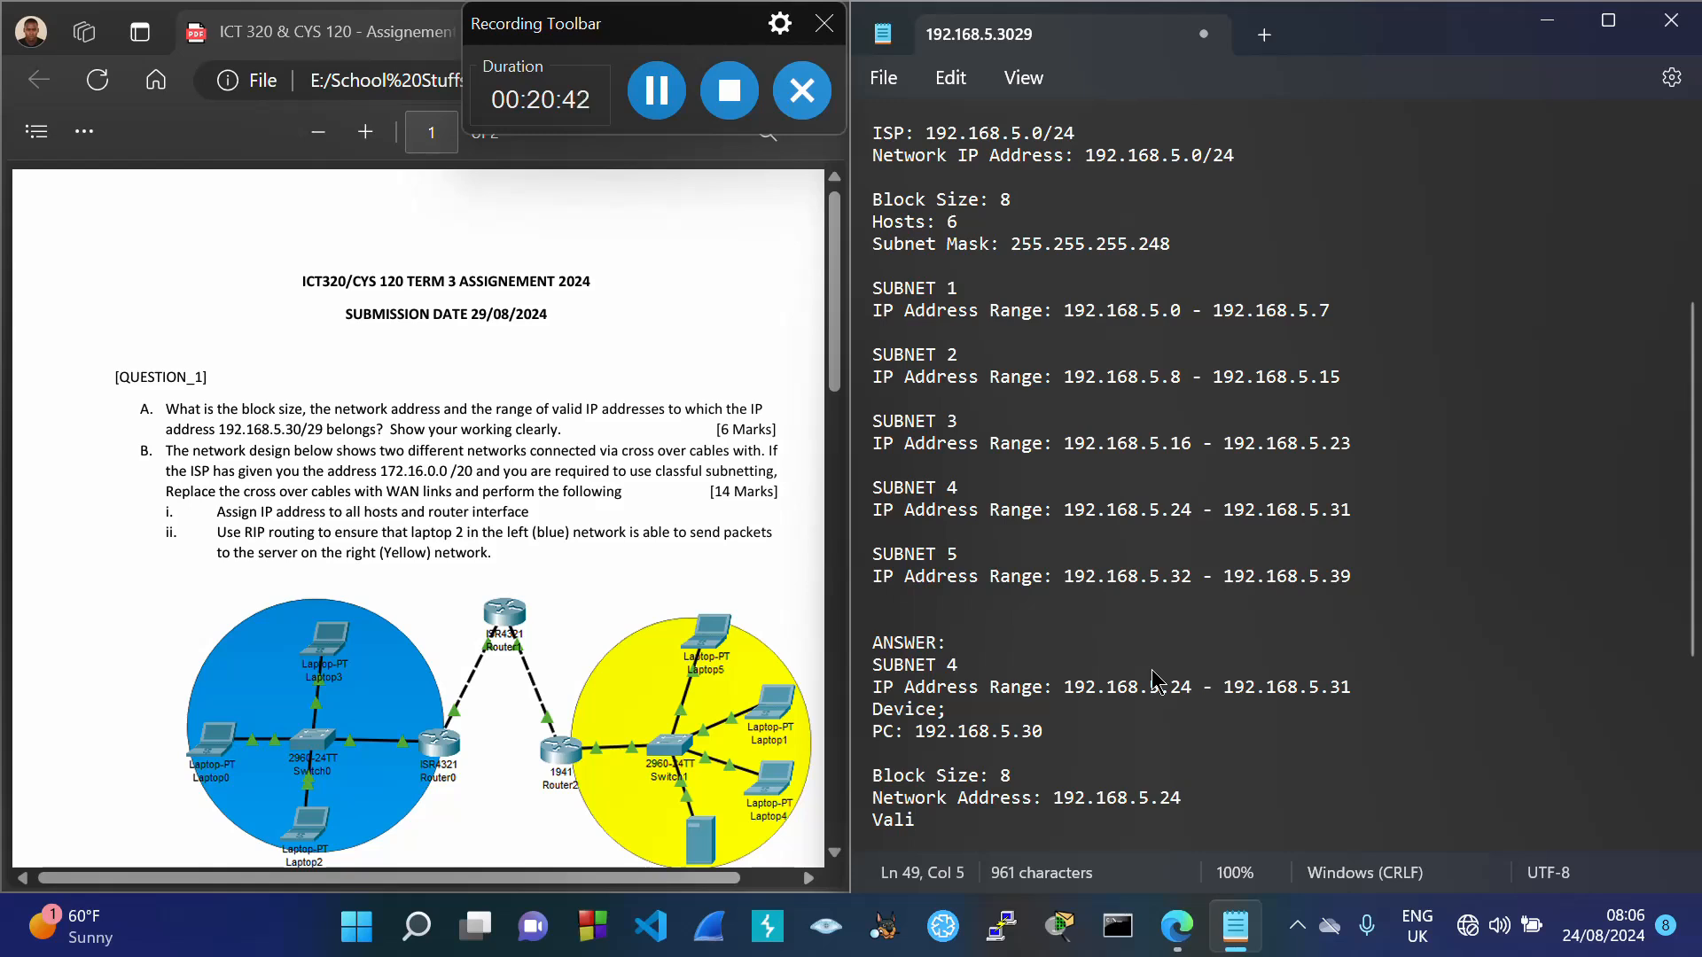
pyautogui.write('d IPs:')
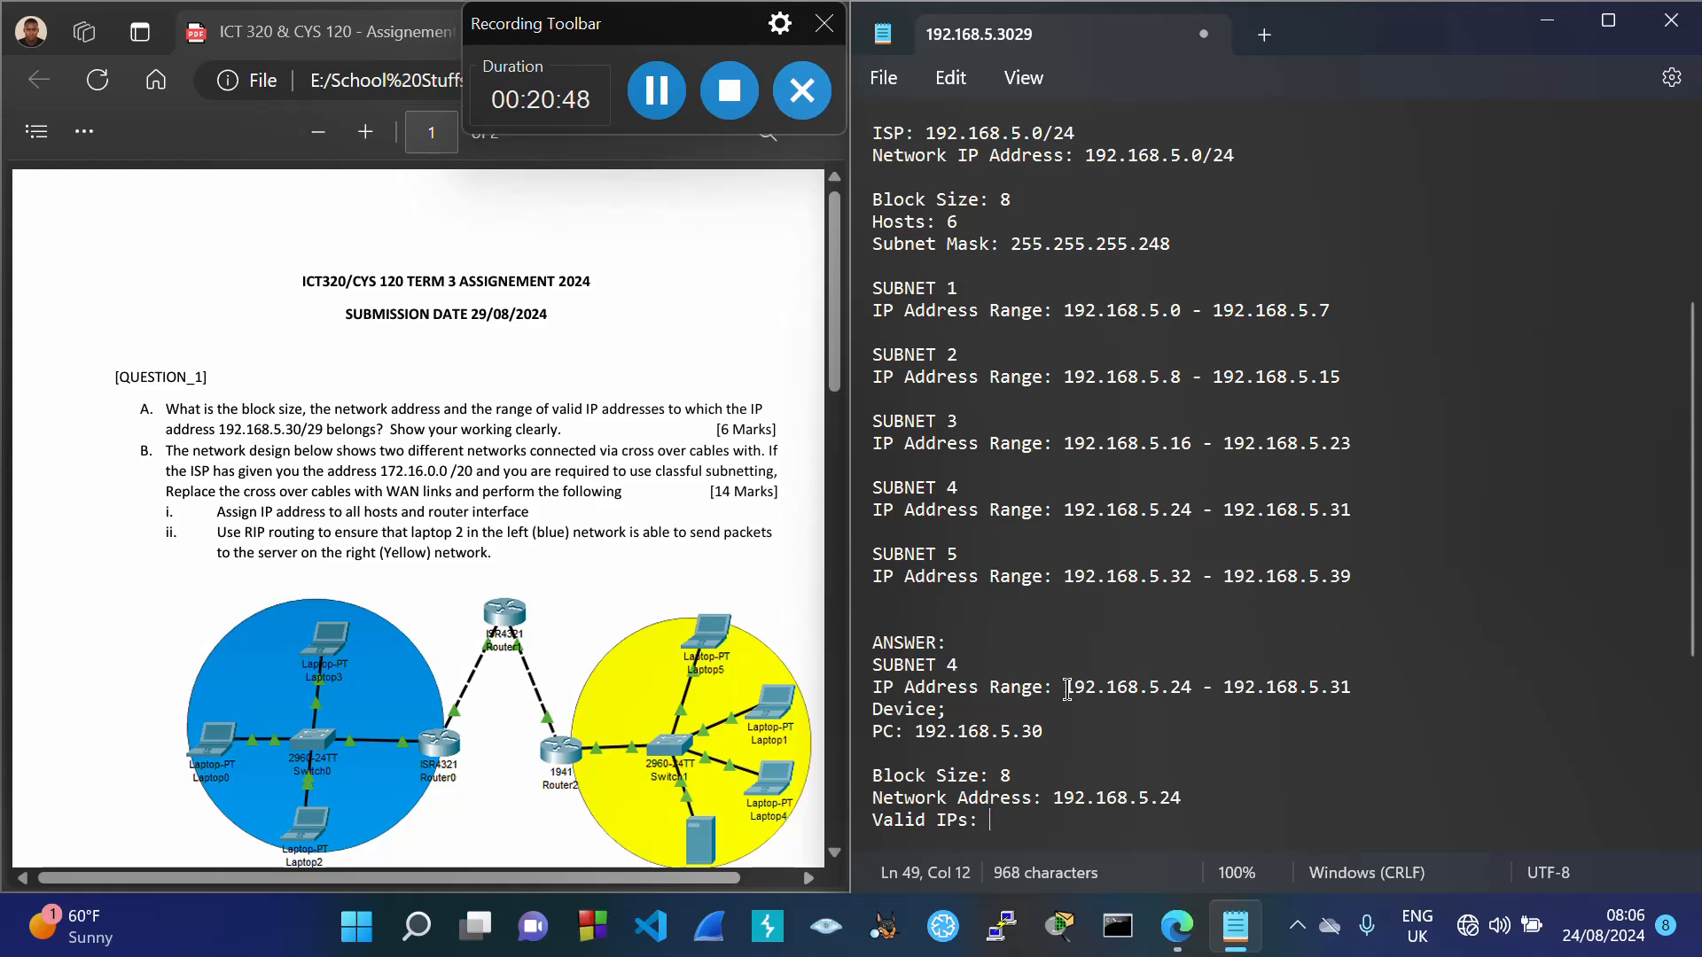
pyautogui.moveTo(1069, 694); pyautogui.dragTo(1193, 698)
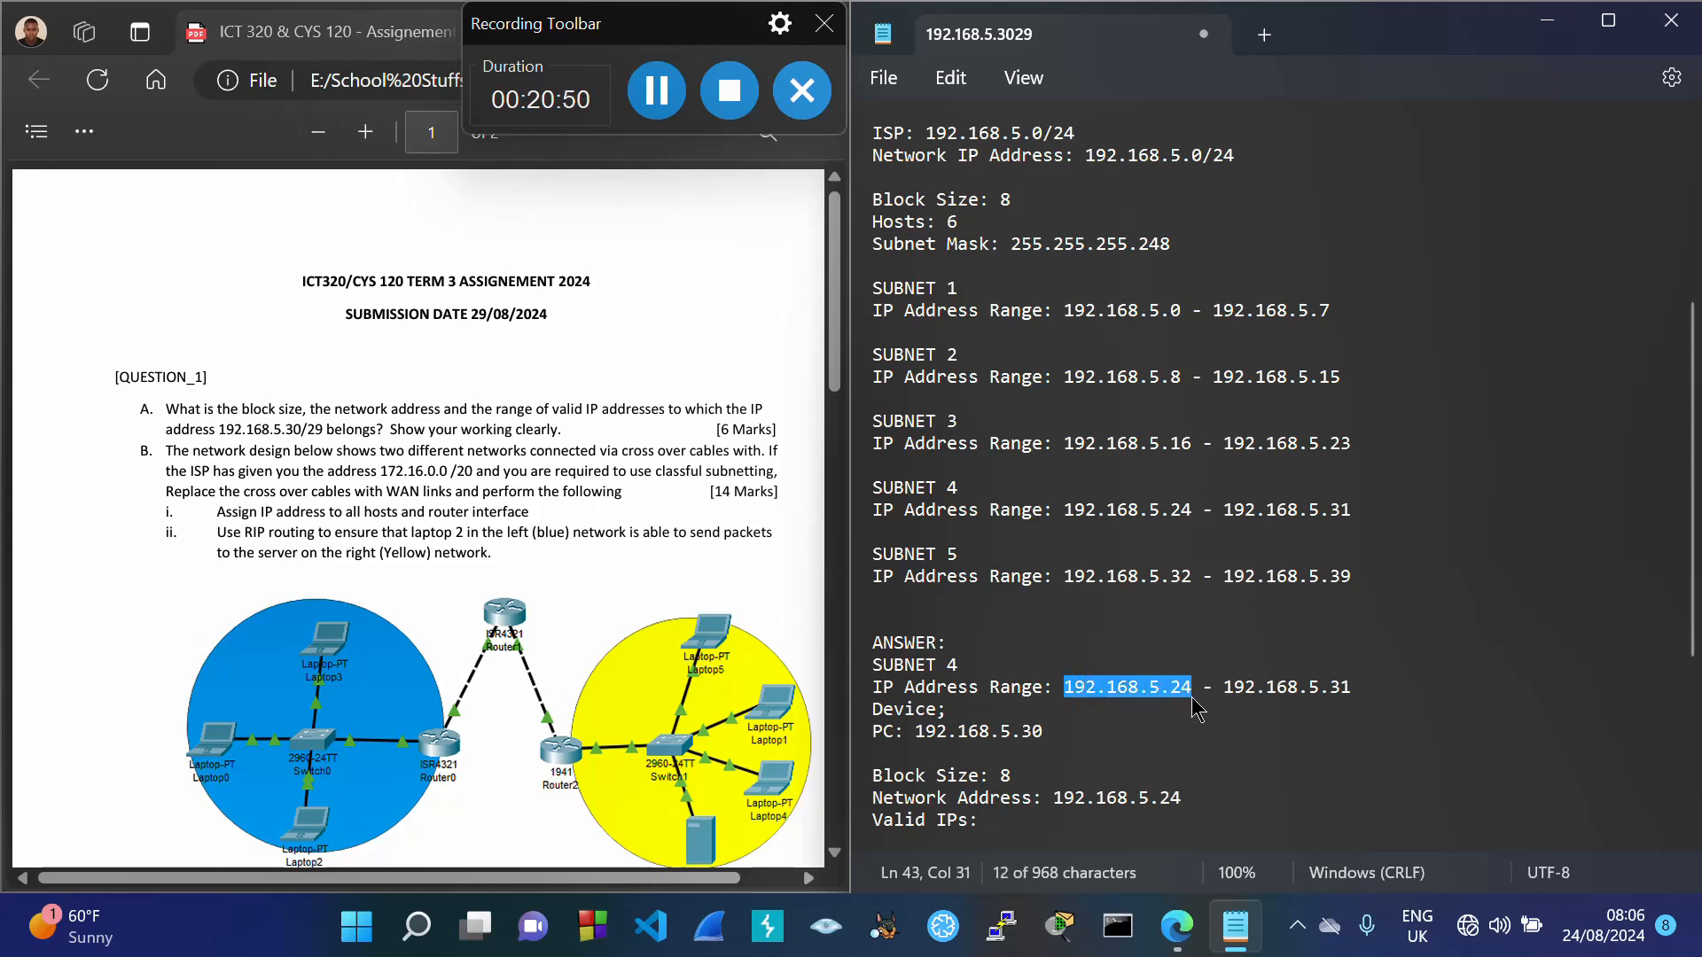
pyautogui.click(1018, 823)
pyautogui.write('192.168.5.2')
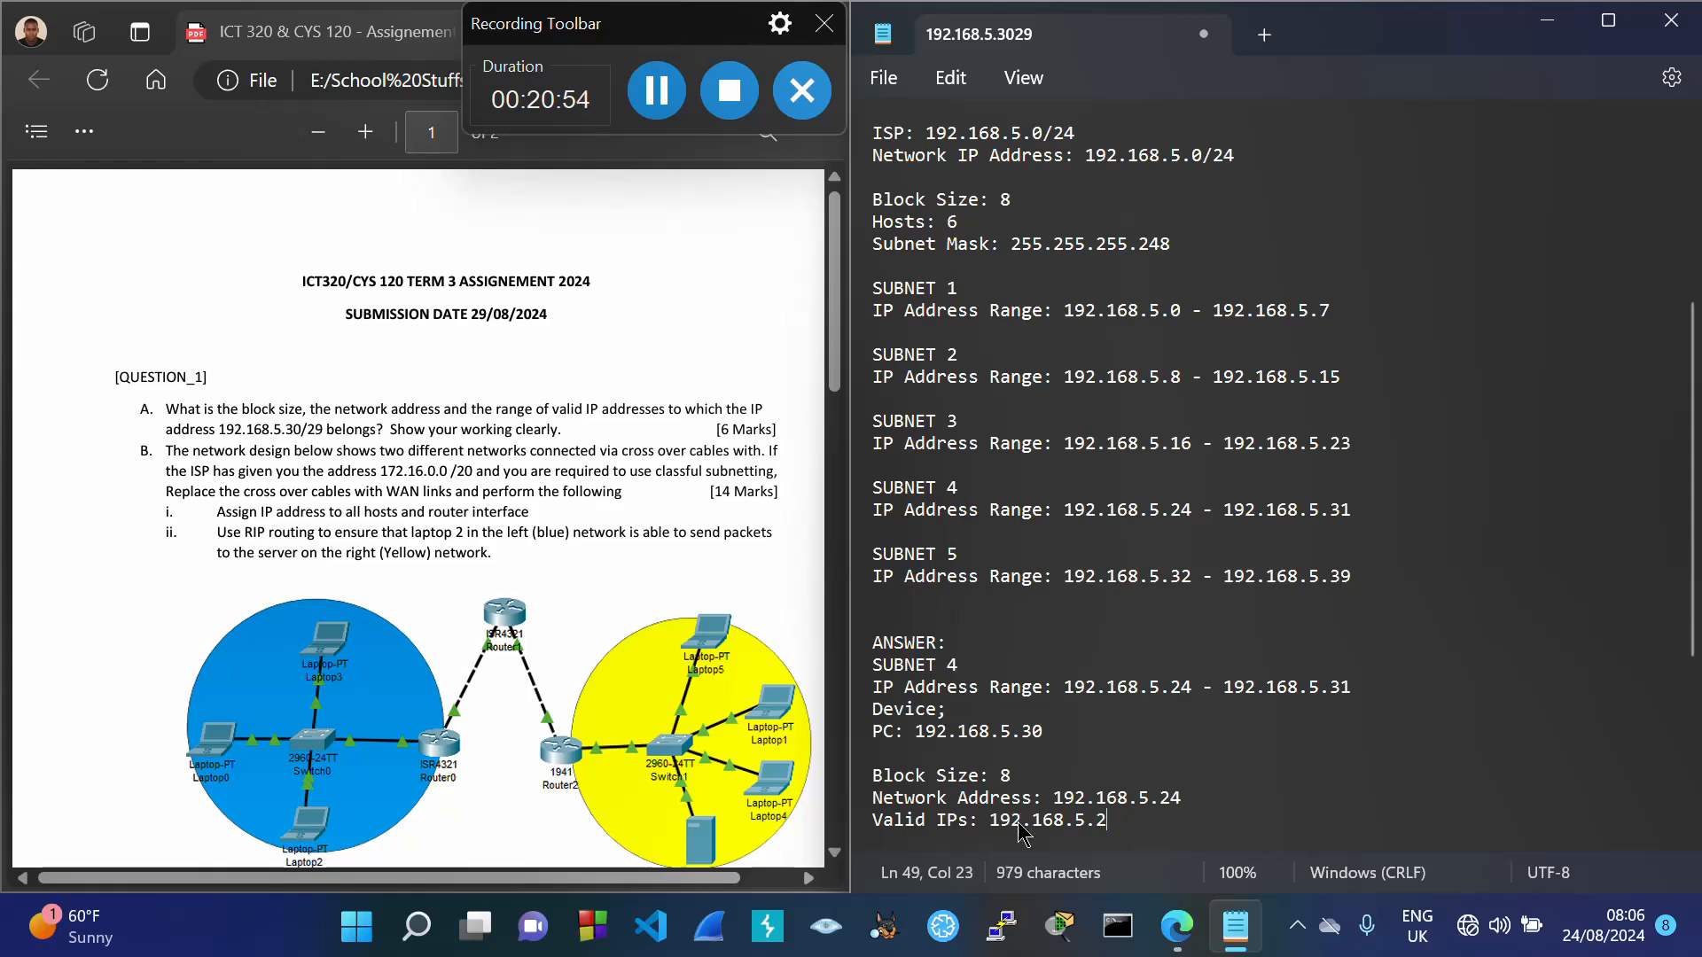
pyautogui.write('5 - 192.168.5.24')
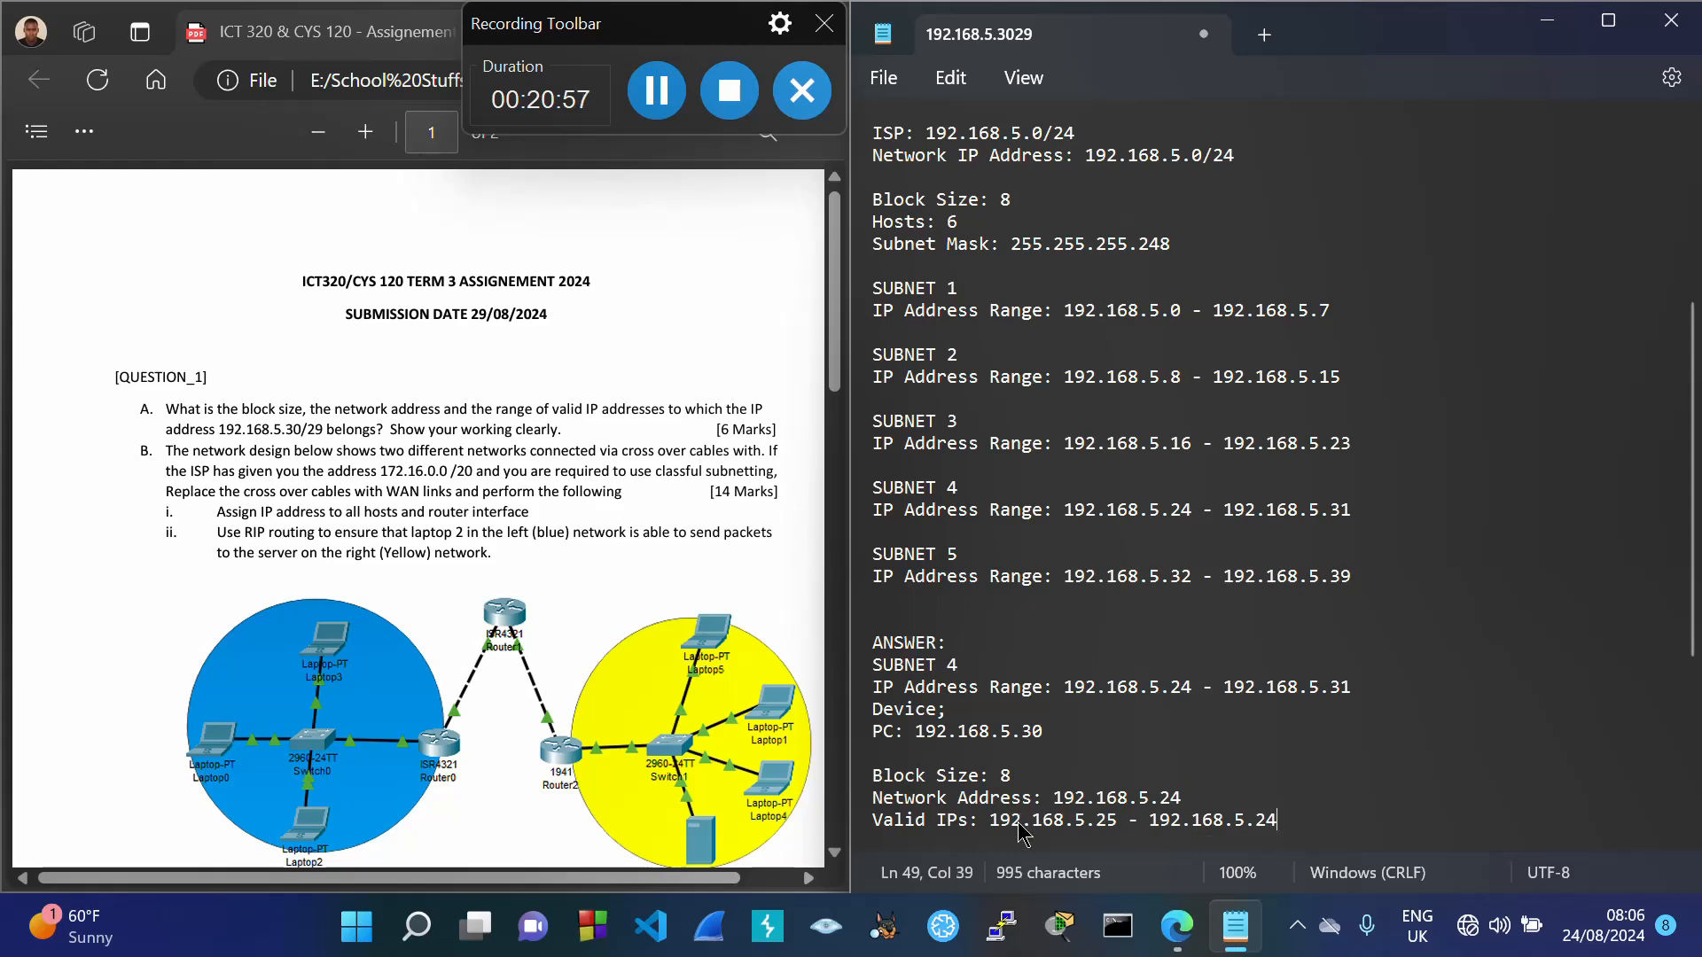
pyautogui.press('BackSpace')
pyautogui.press('BackSpace')
pyautogui.moveTo(1333, 687); pyautogui.dragTo(1363, 700)
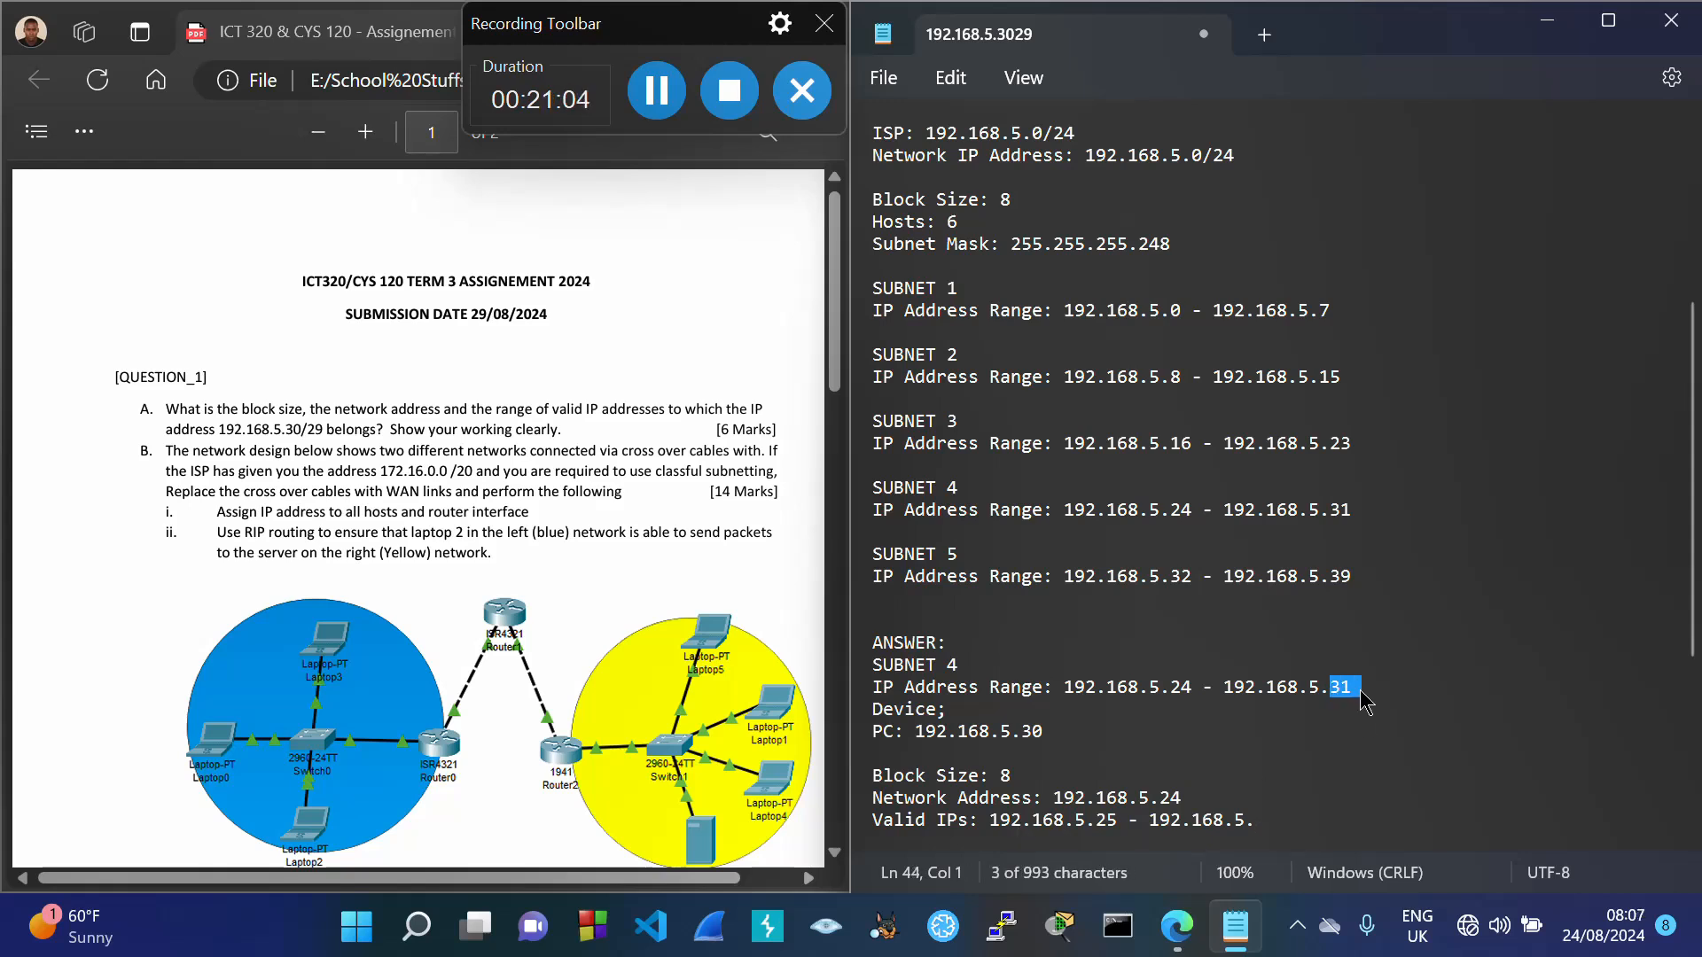
pyautogui.click(1276, 822)
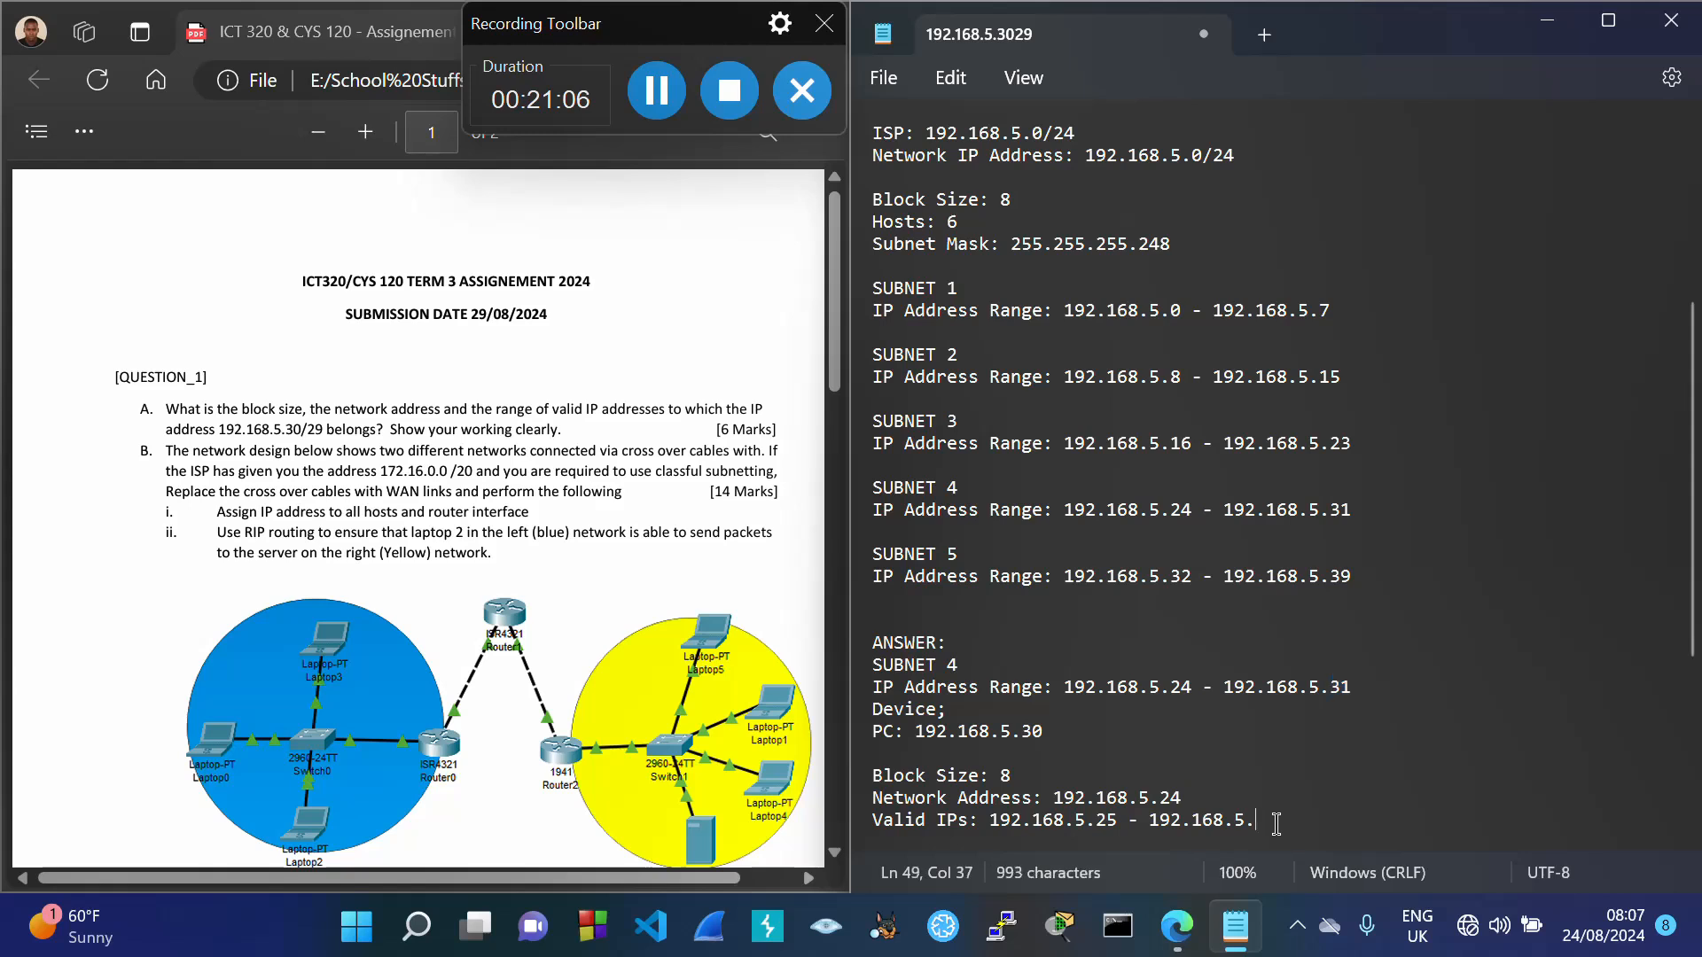
pyautogui.write('30')
pyautogui.moveTo(991, 820); pyautogui.dragTo(1277, 838)
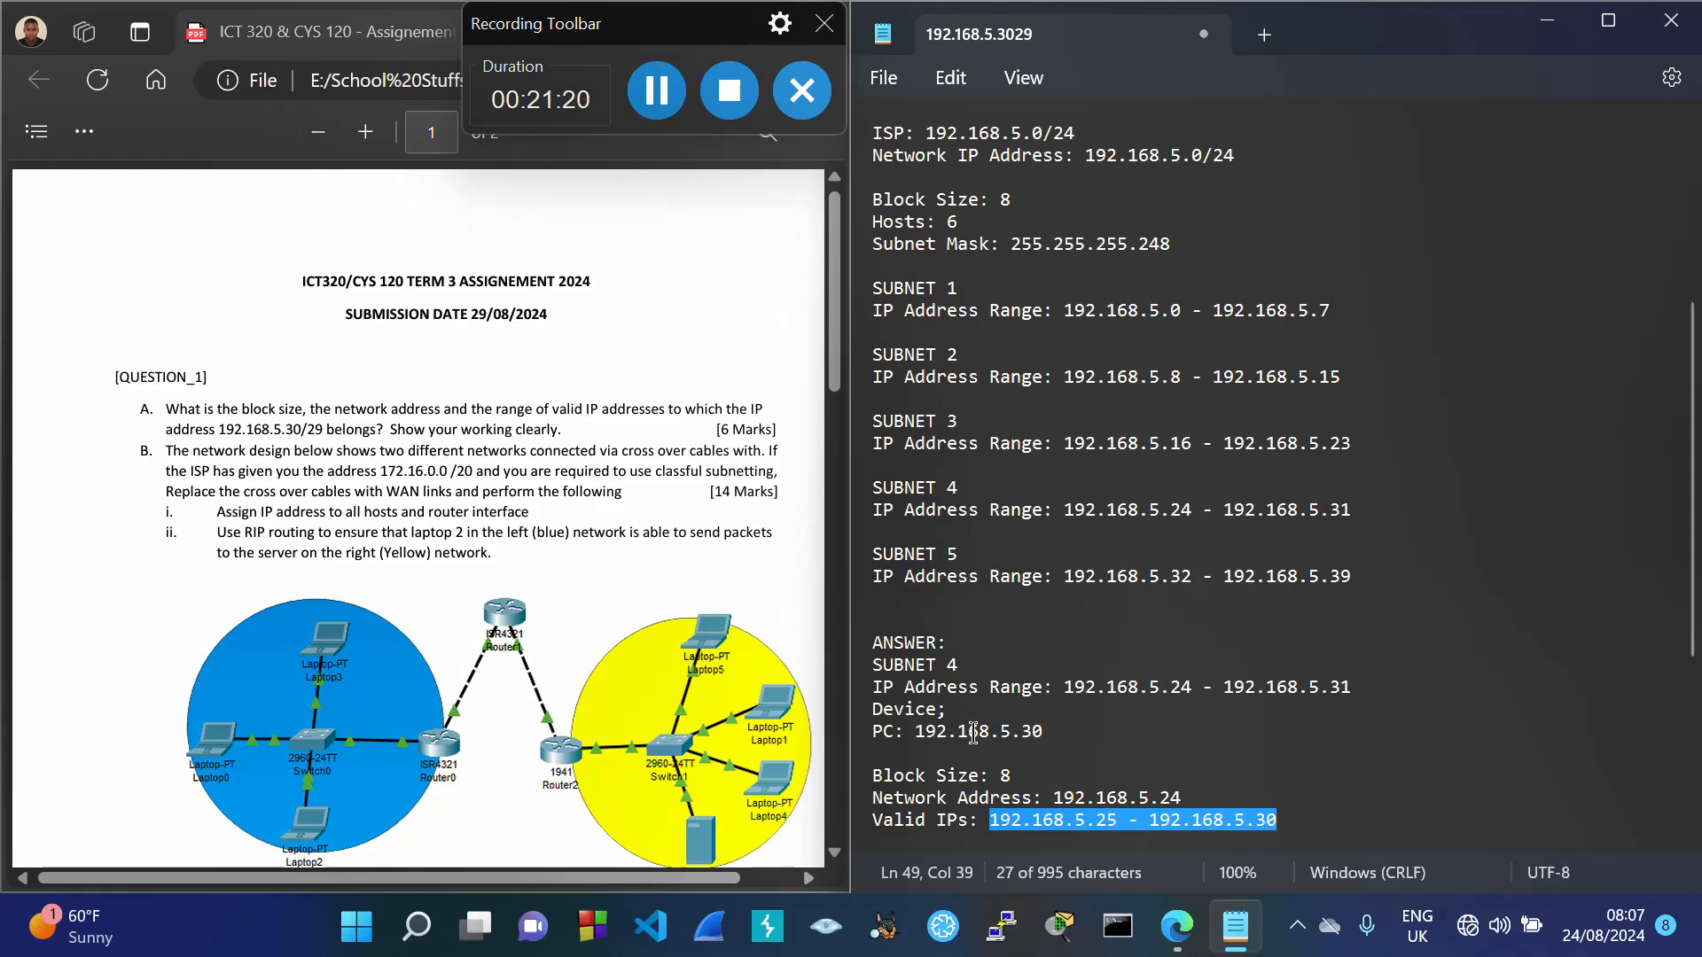
pyautogui.moveTo(914, 731); pyautogui.dragTo(1046, 746)
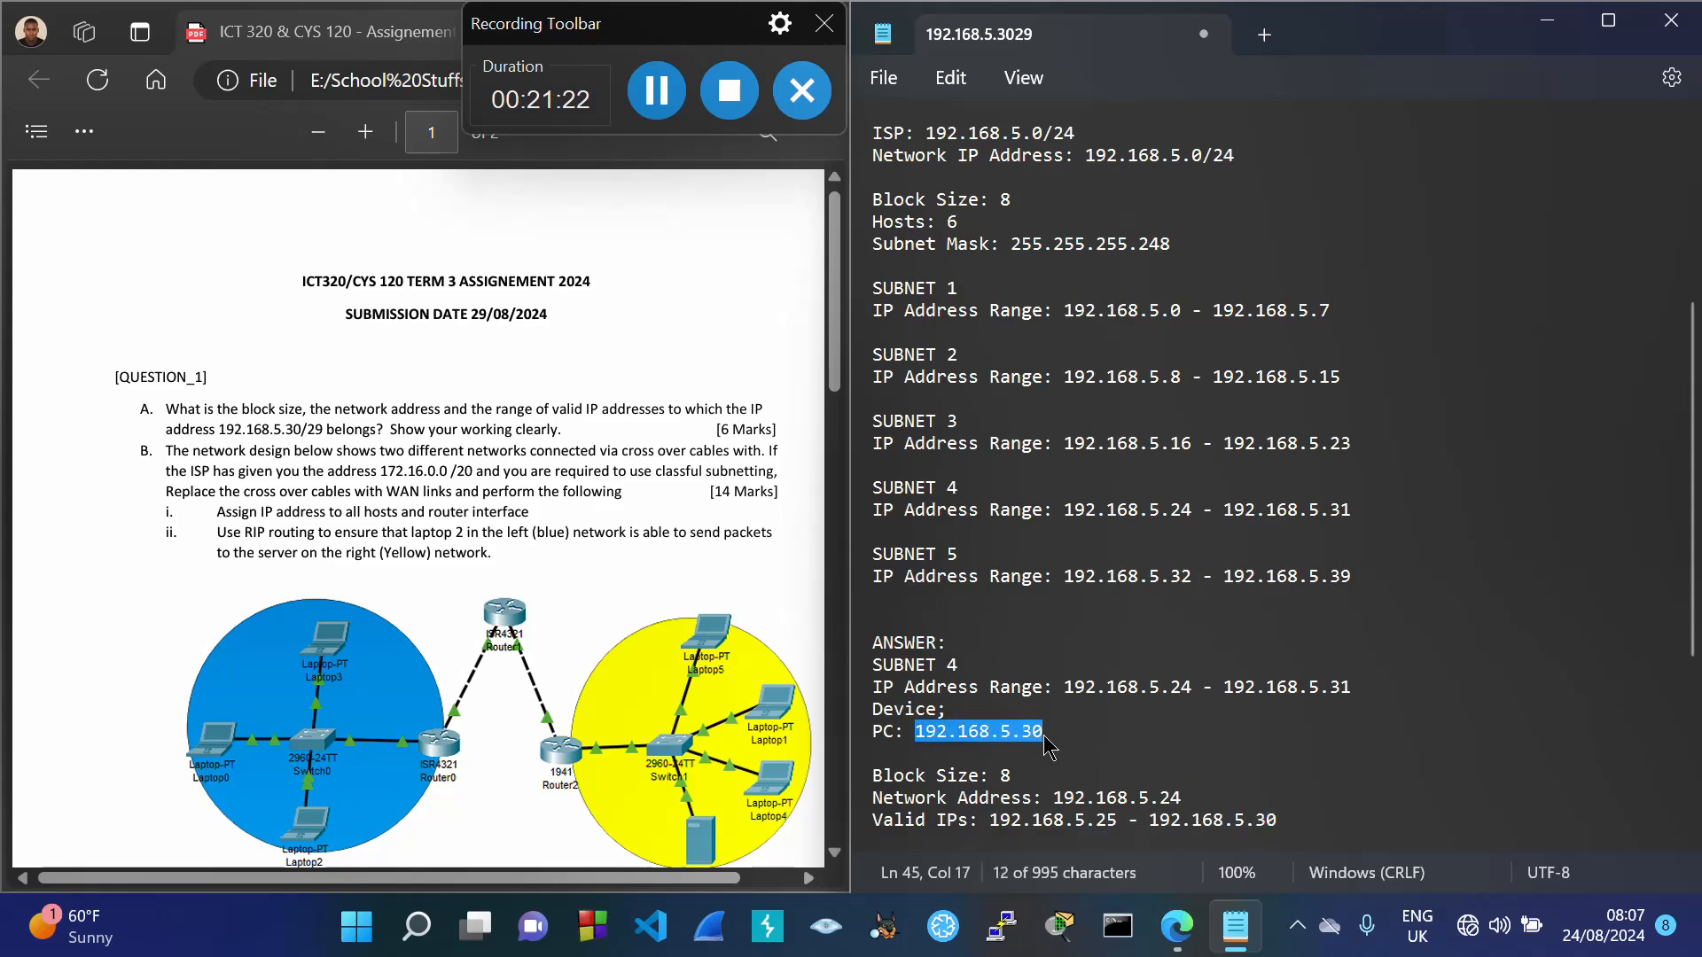